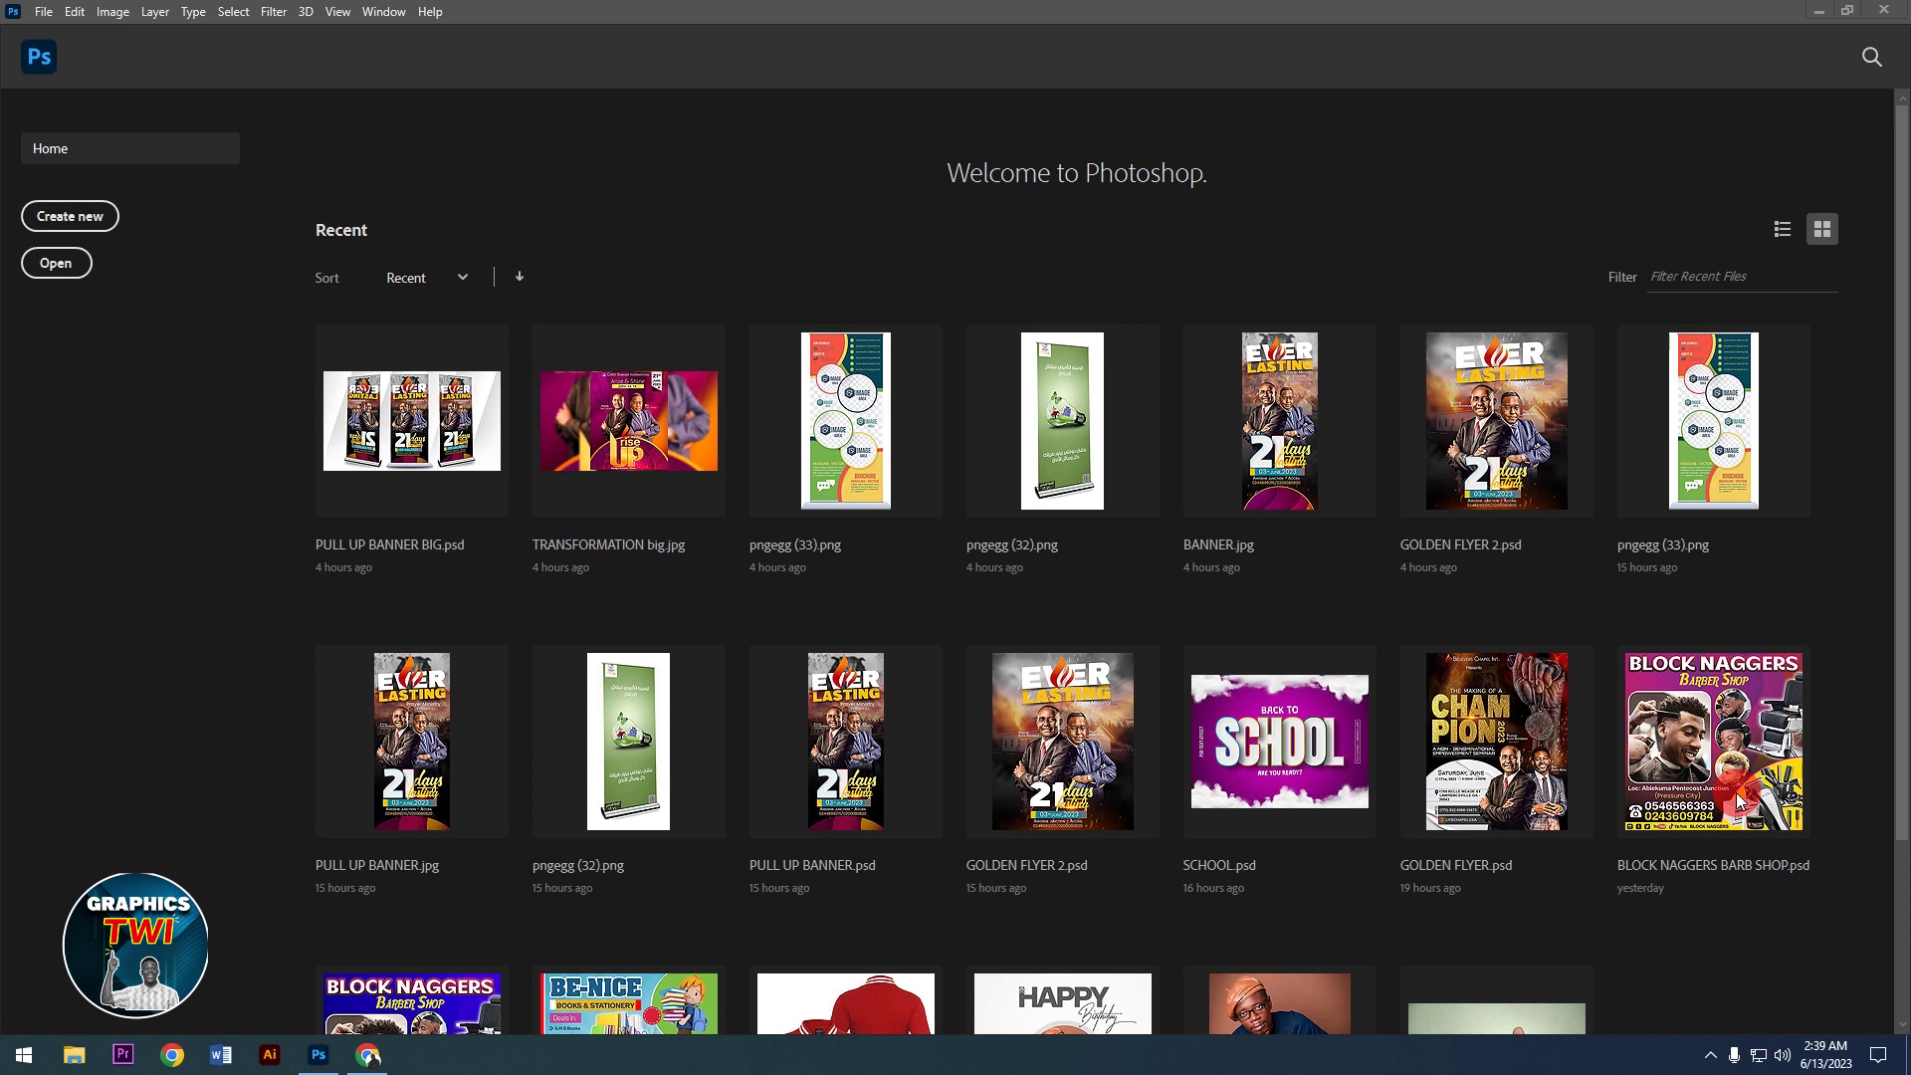
Step: Switch from the Photoshop home screen to the Chrome browser on the taskbar
{"action": "left_click", "coordinate": [905, 965]}
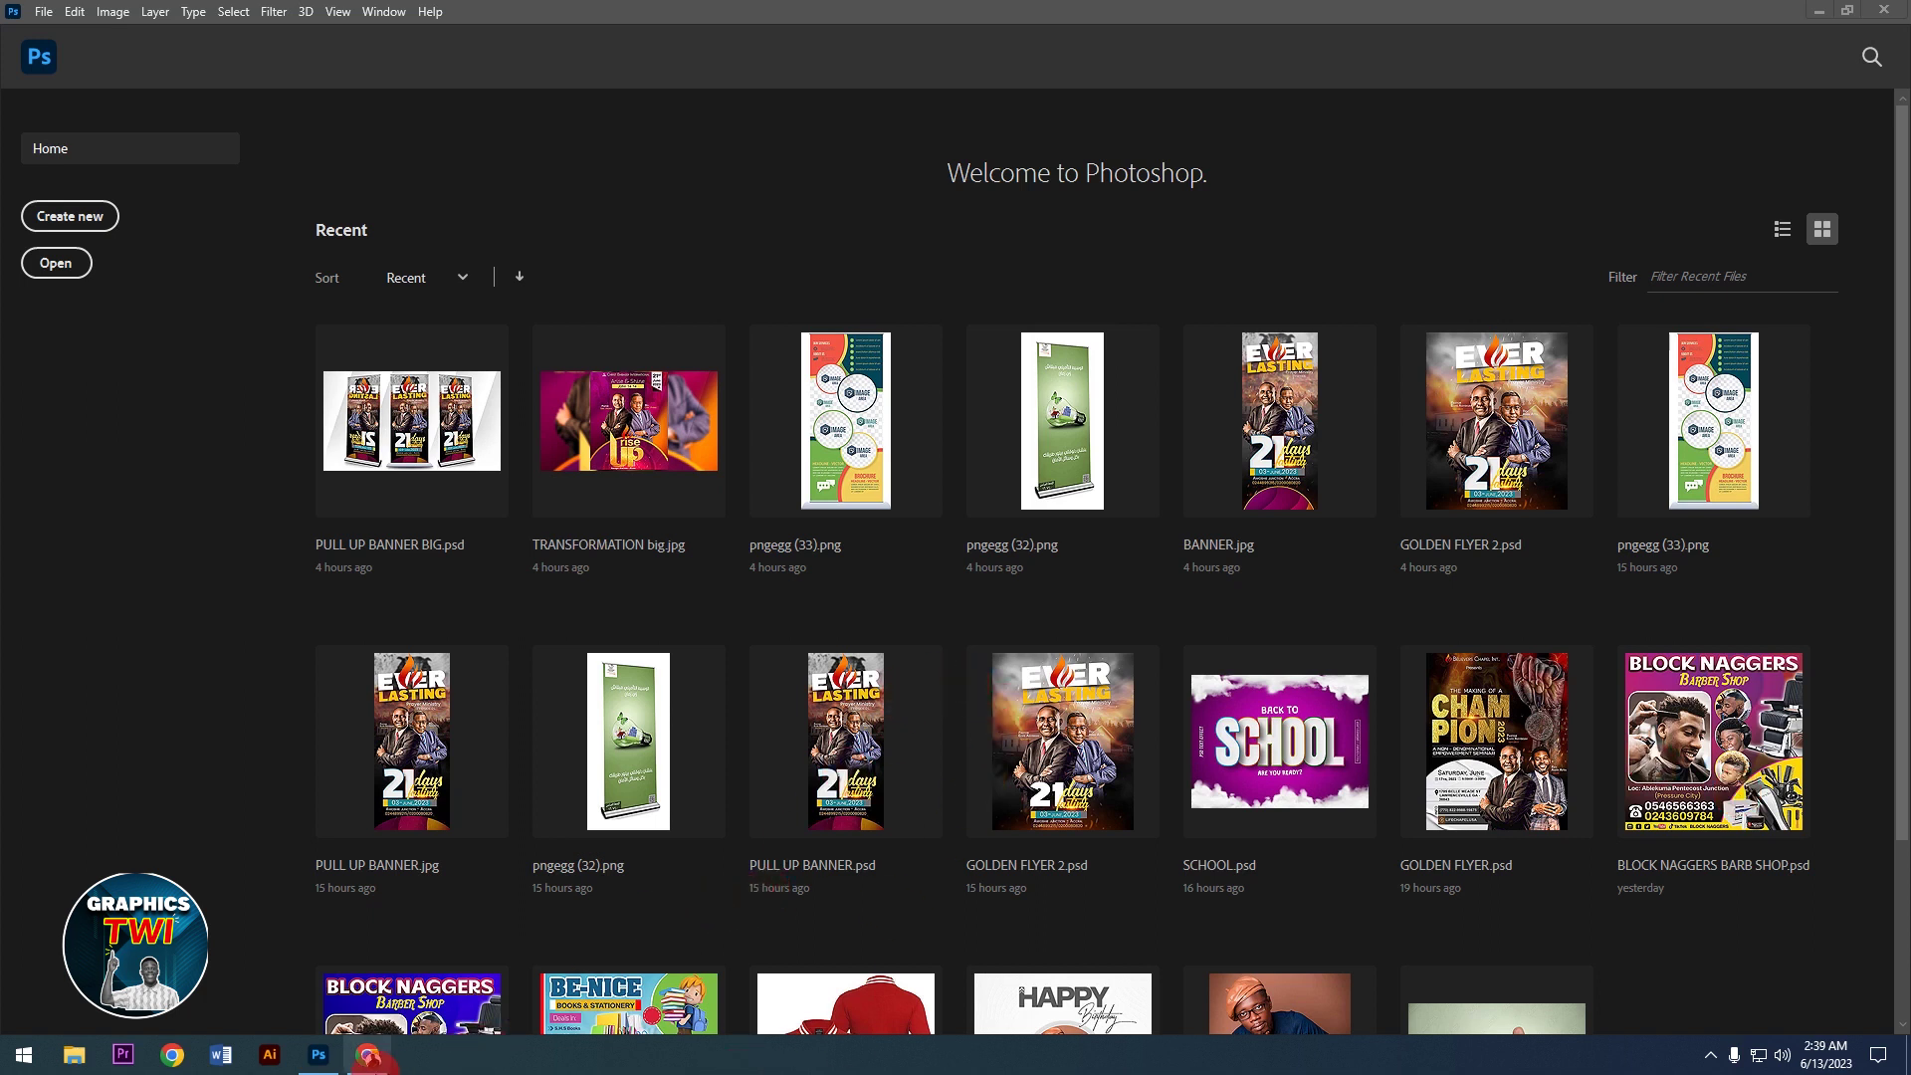
{"action": "left_click", "coordinate": [368, 1057]}
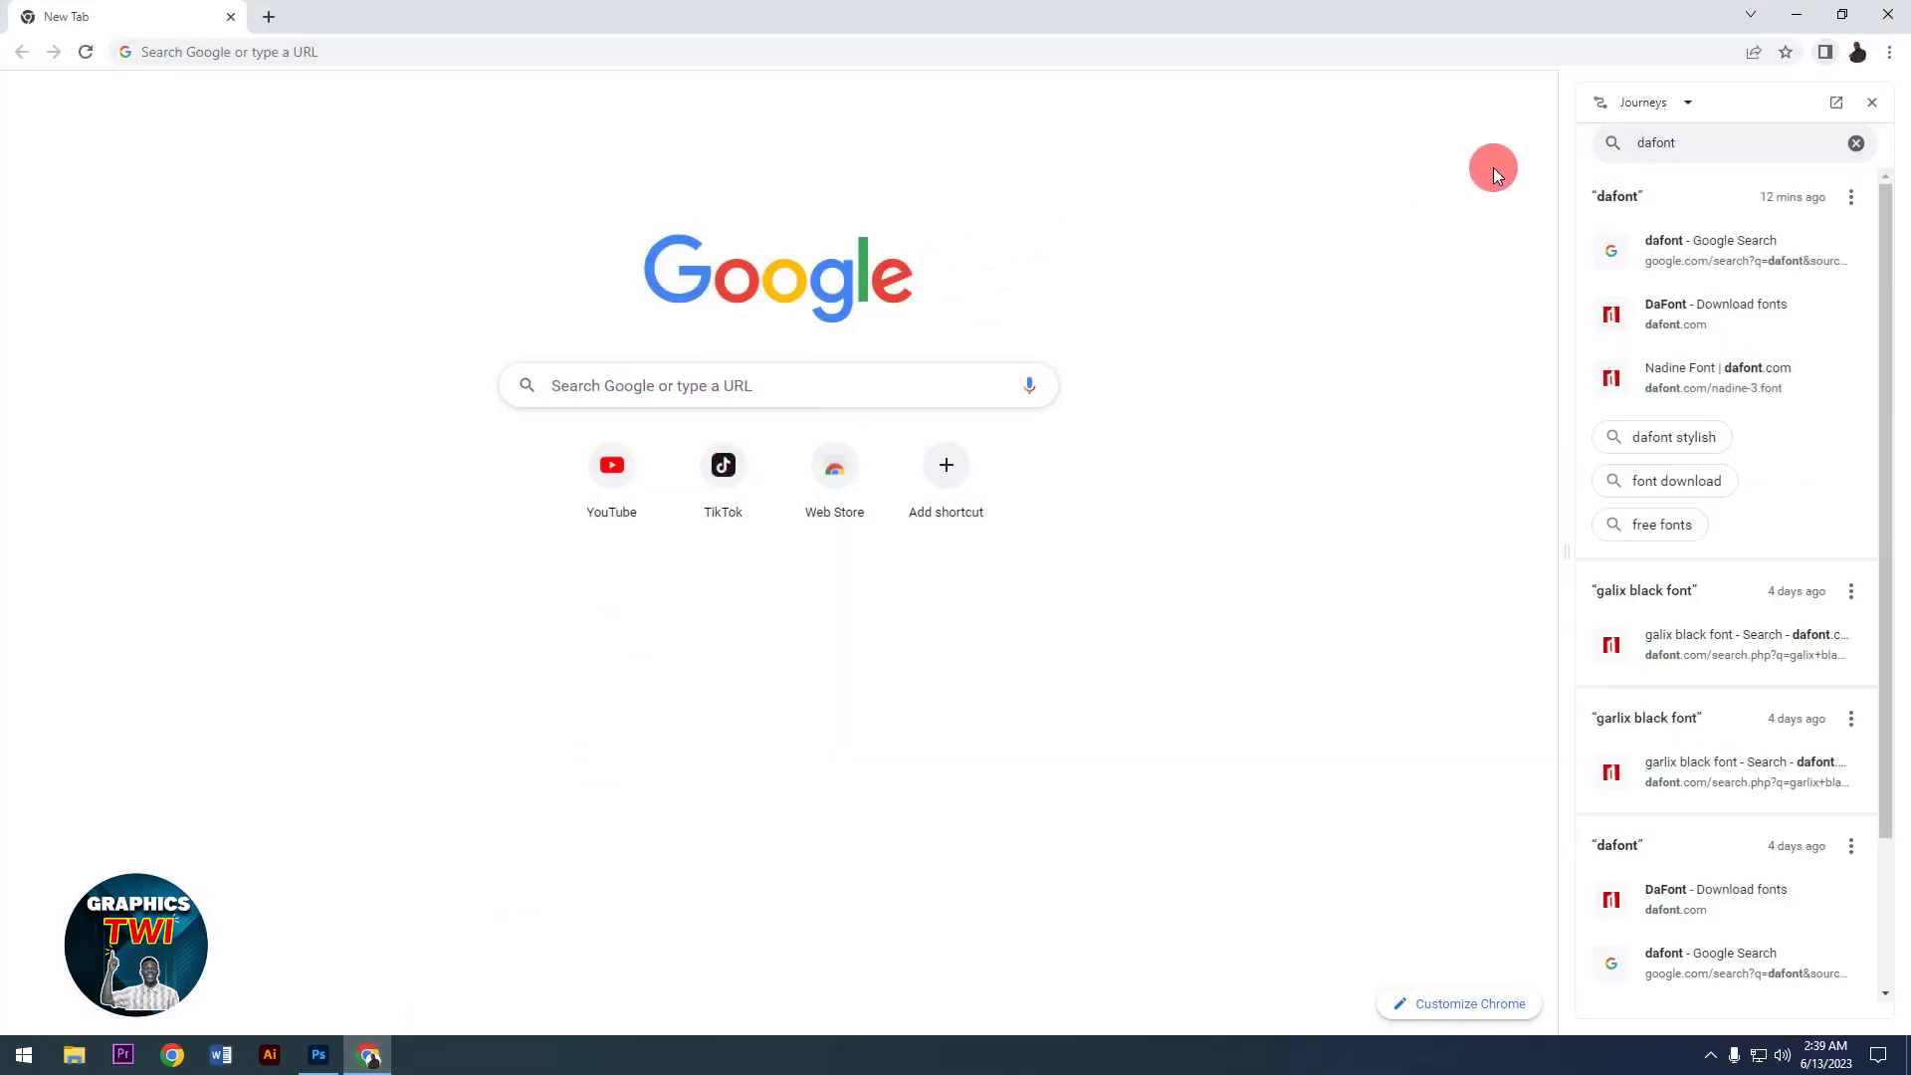
Step: Search Google for 'dafont' and open the DaFont - Download fonts site
{"action": "left_click", "coordinate": [1872, 102]}
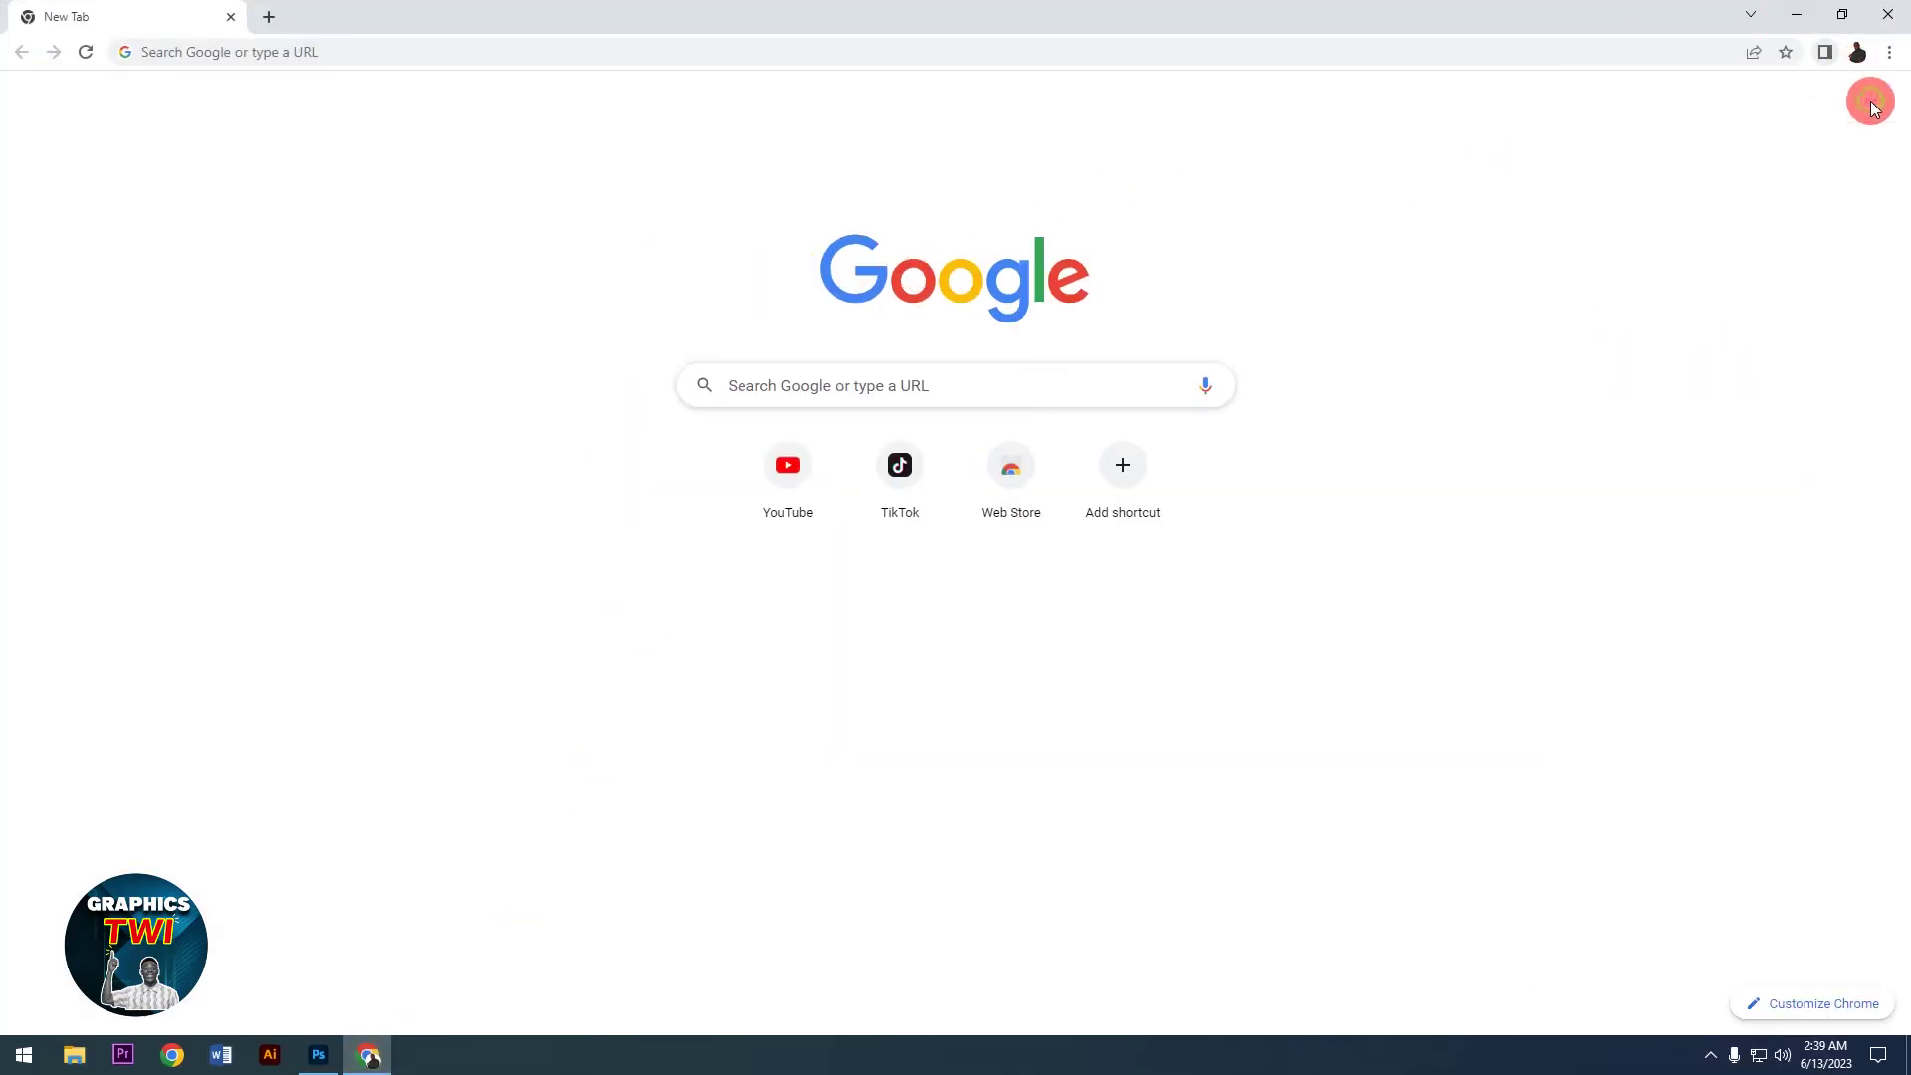
{"action": "left_click", "coordinate": [418, 63]}
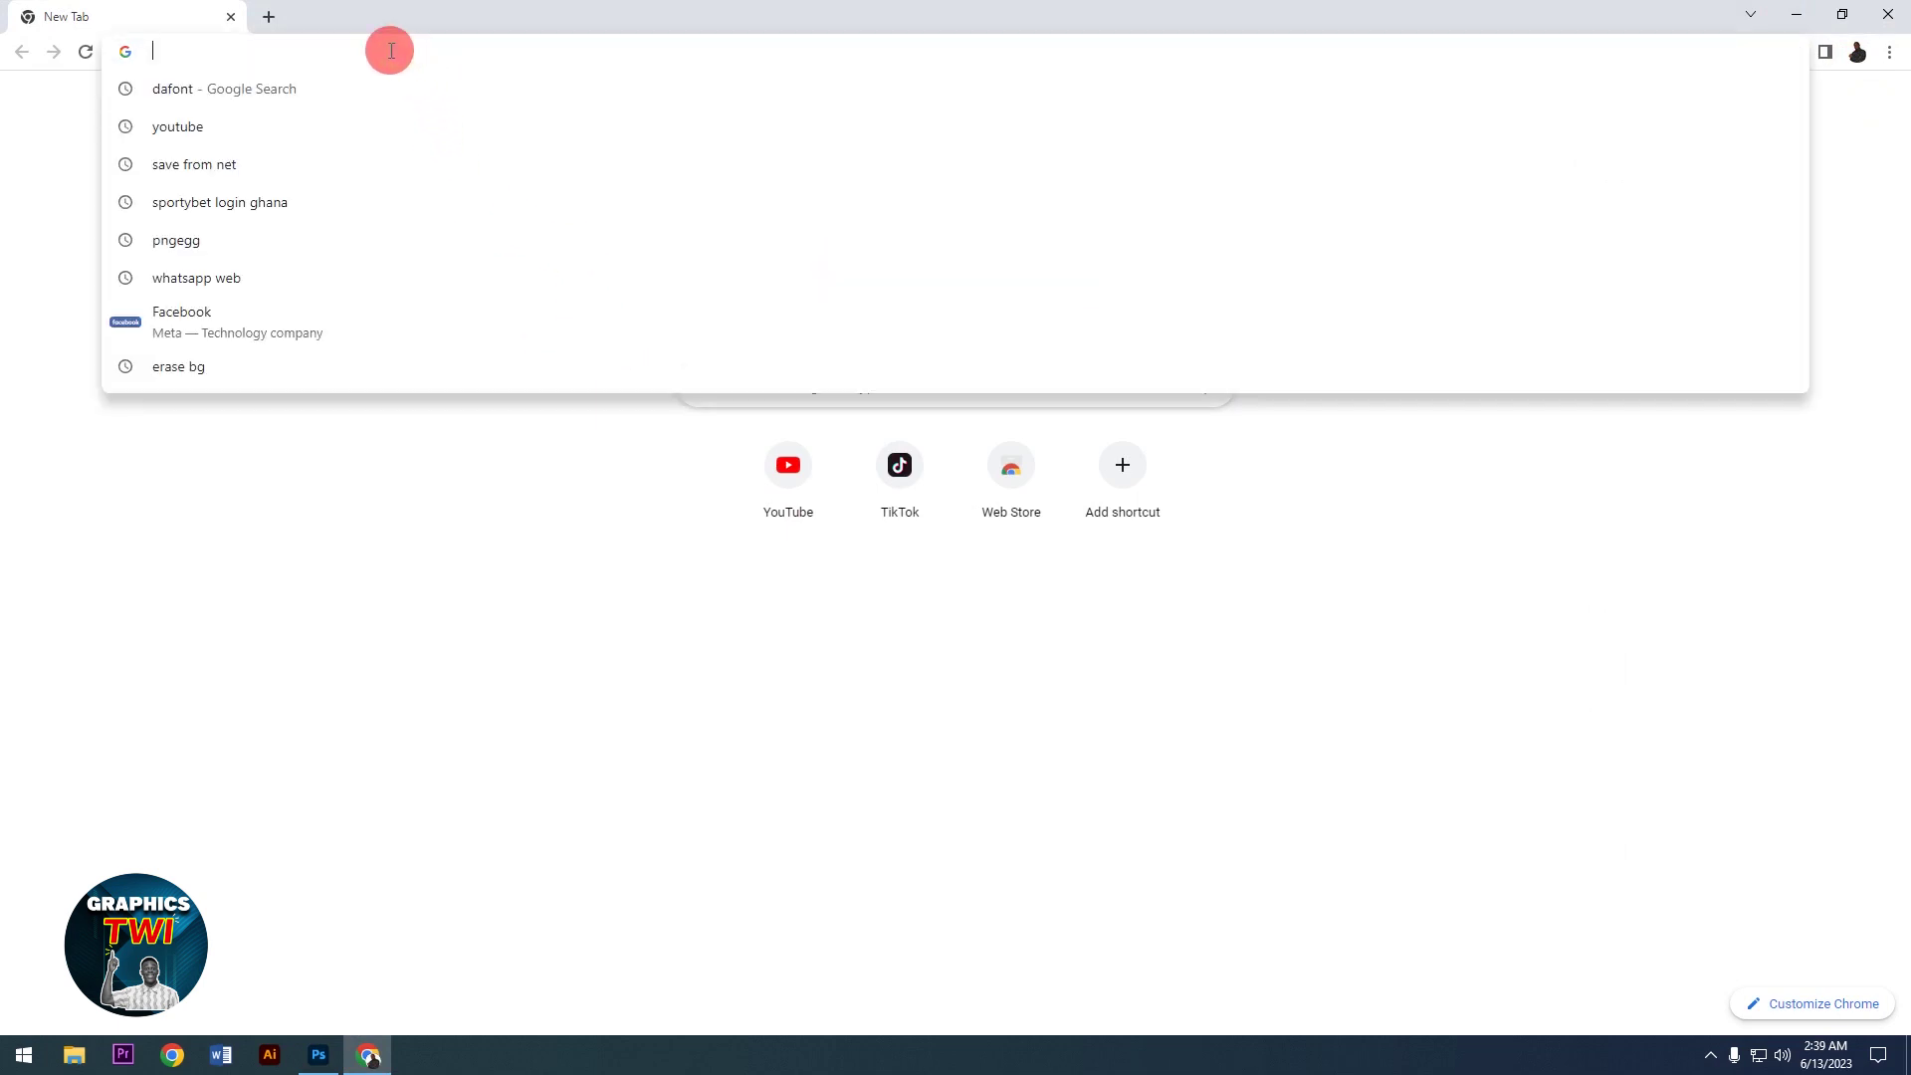
{"action": "type", "text": "da"}
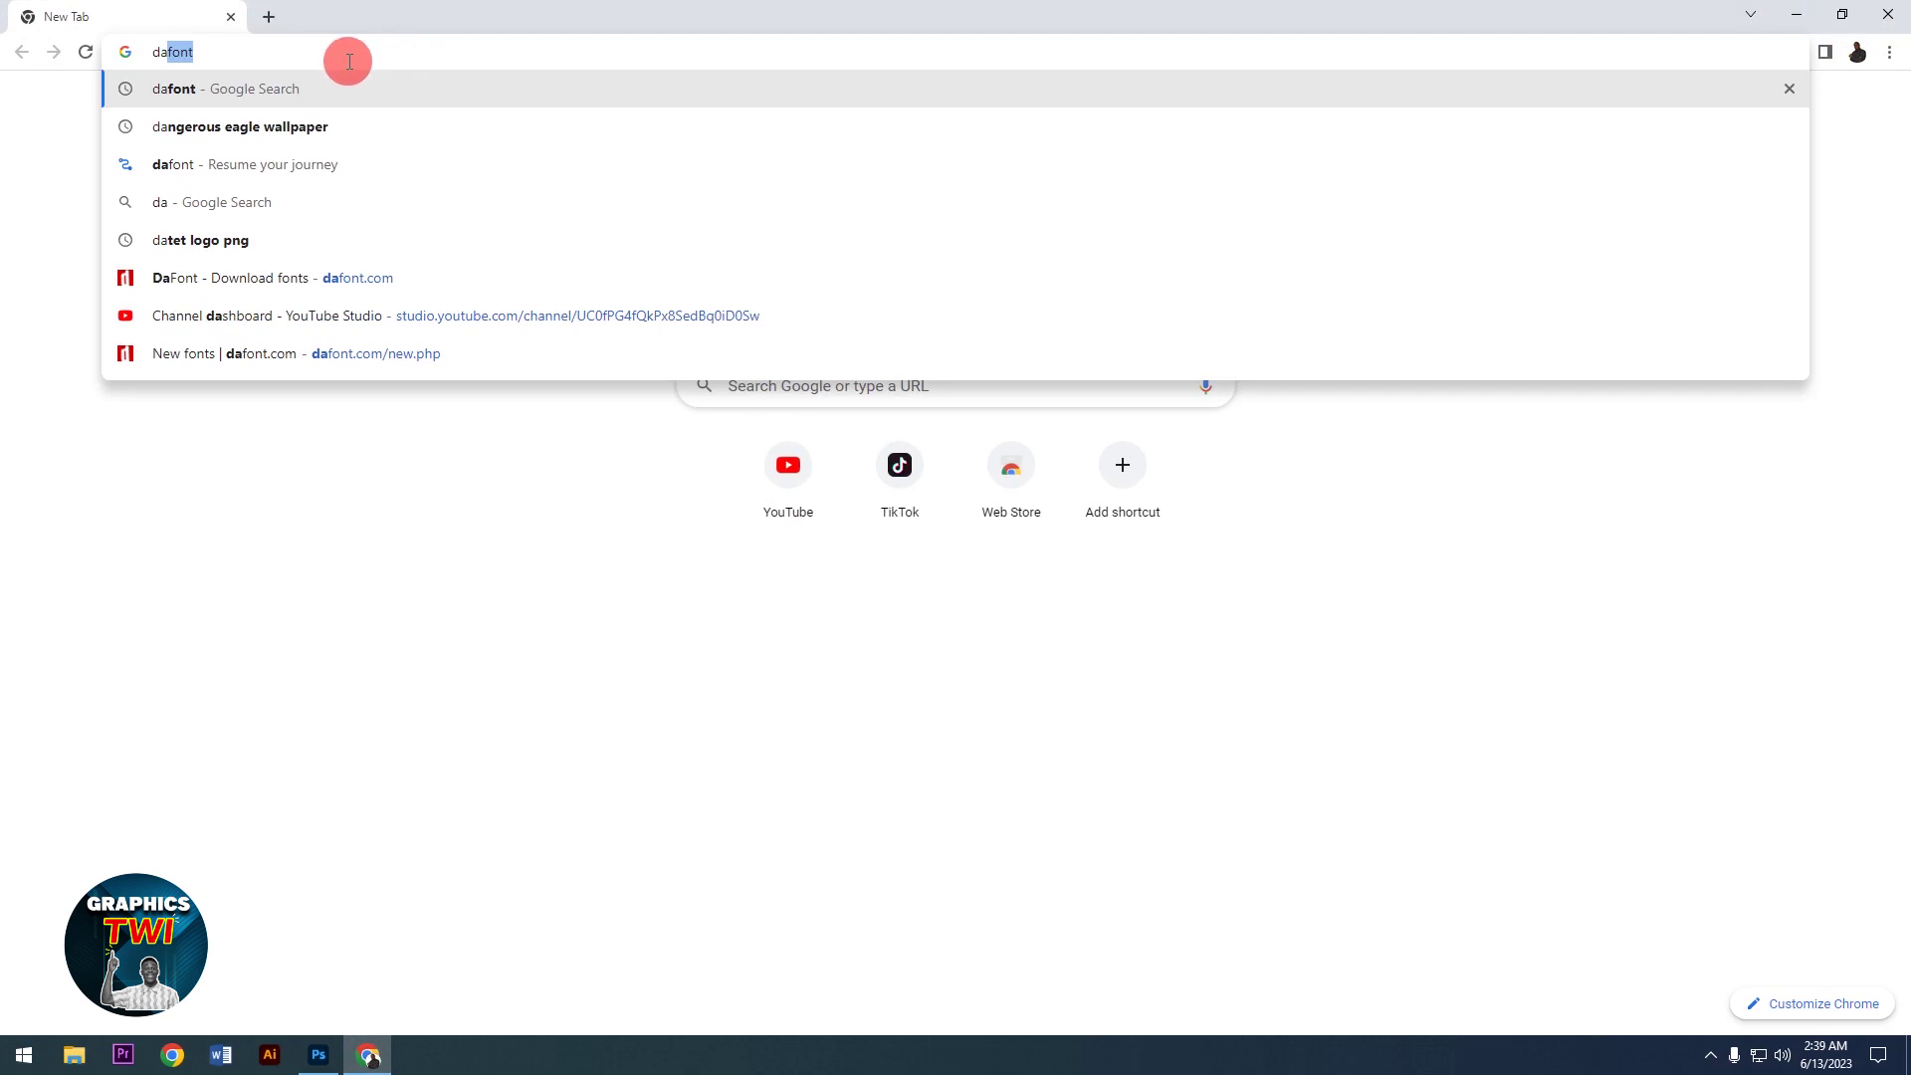
{"action": "left_click", "coordinate": [204, 91]}
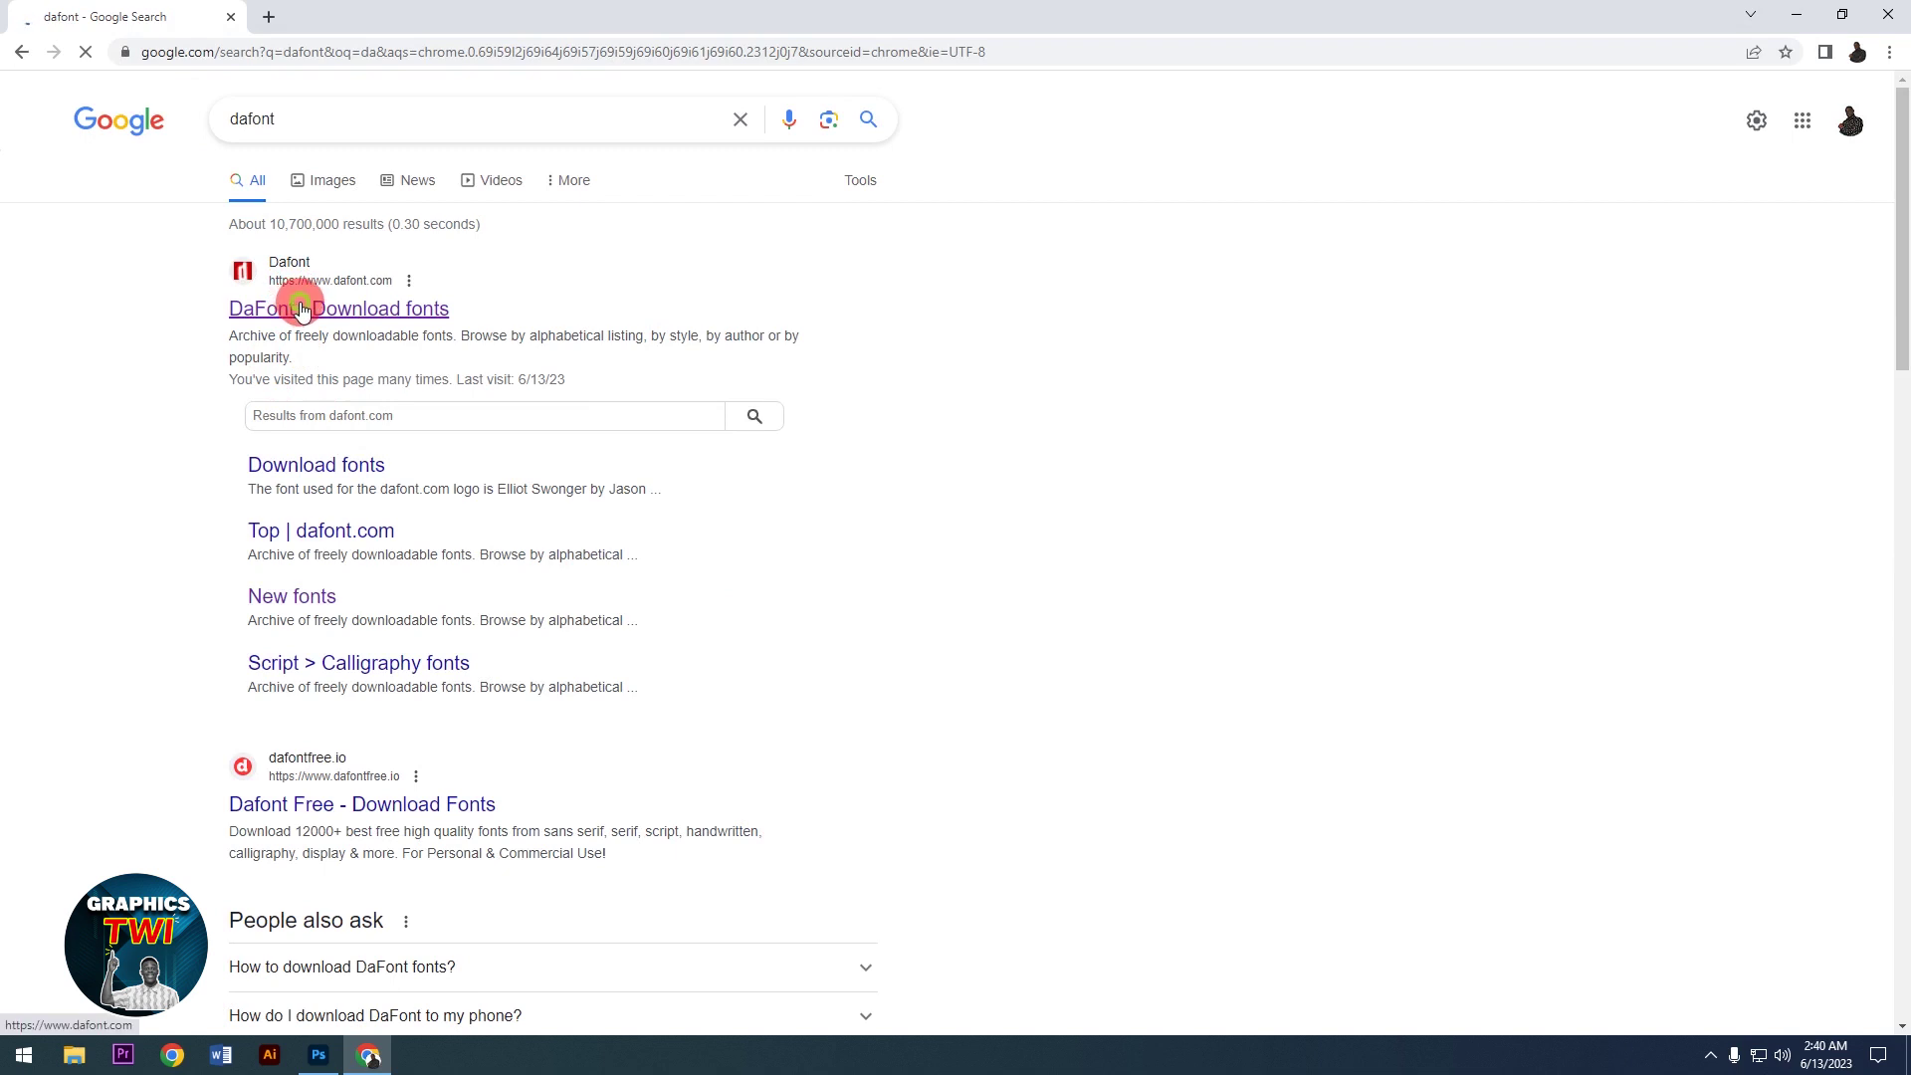
{"action": "left_click", "coordinate": [298, 308]}
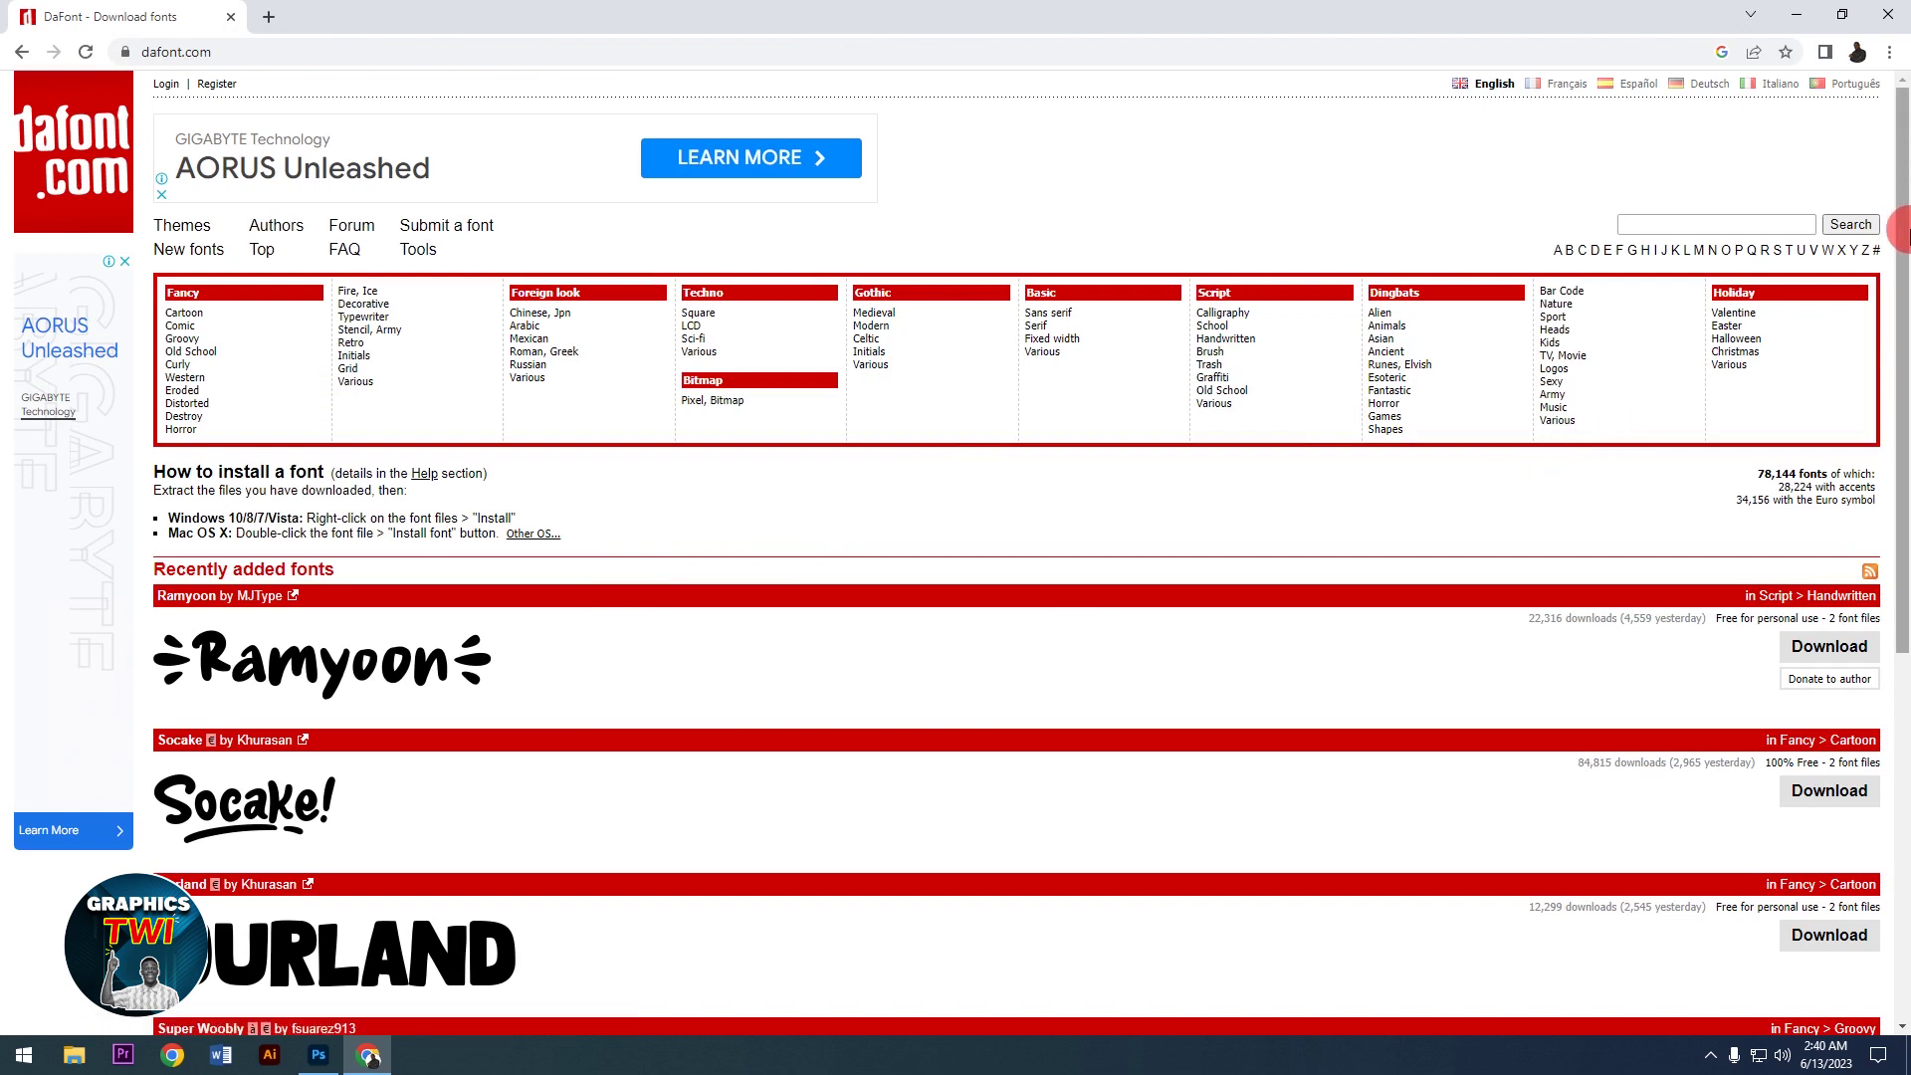
Step: Browse DaFont's Recently added fonts, then open the 'All the new fonts' list
{"action": "mouse_move", "coordinate": [1903, 239]}
{"action": "left_mouse_down"}
{"action": "mouse_move", "coordinate": [1901, 360]}
{"action": "mouse_move", "coordinate": [1901, 199]}
{"action": "left_mouse_up"}
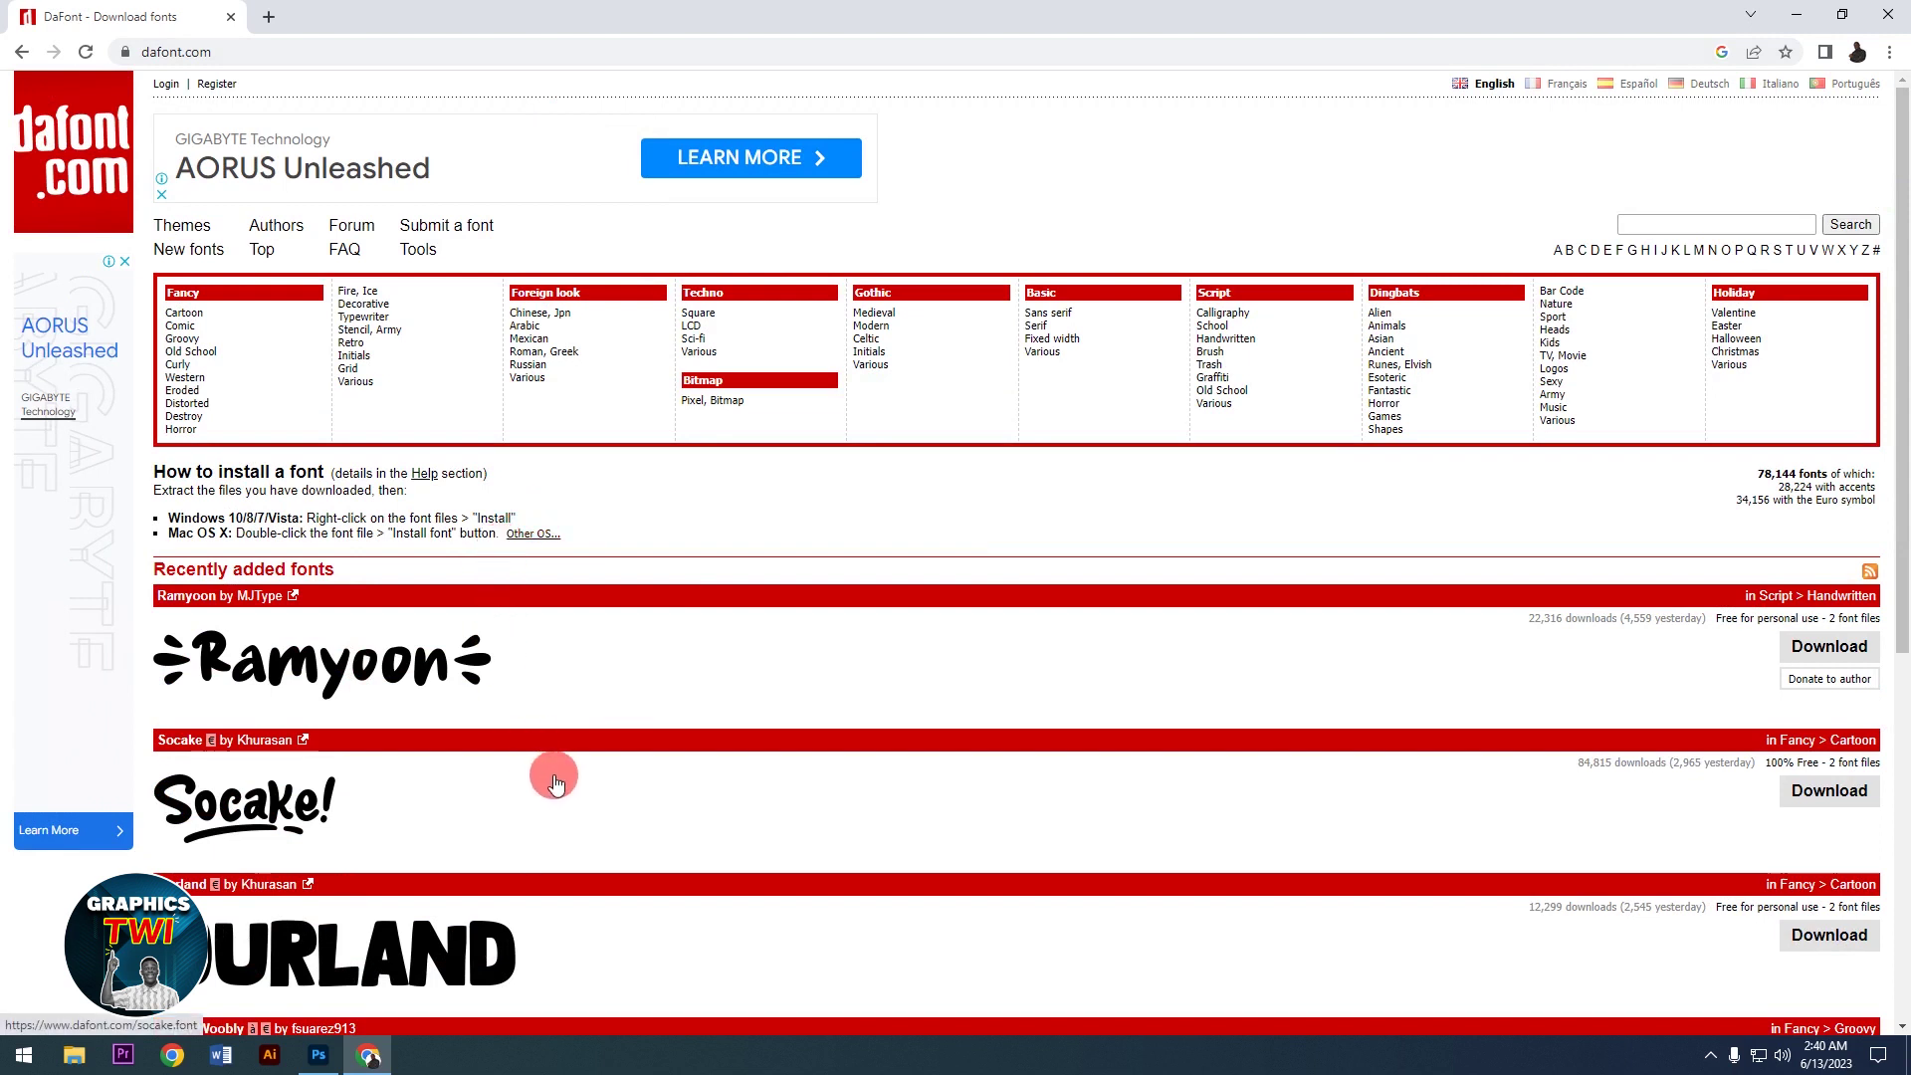
{"action": "scroll", "coordinate": [553, 772], "scroll_direction": "down", "scroll_amount": 2}
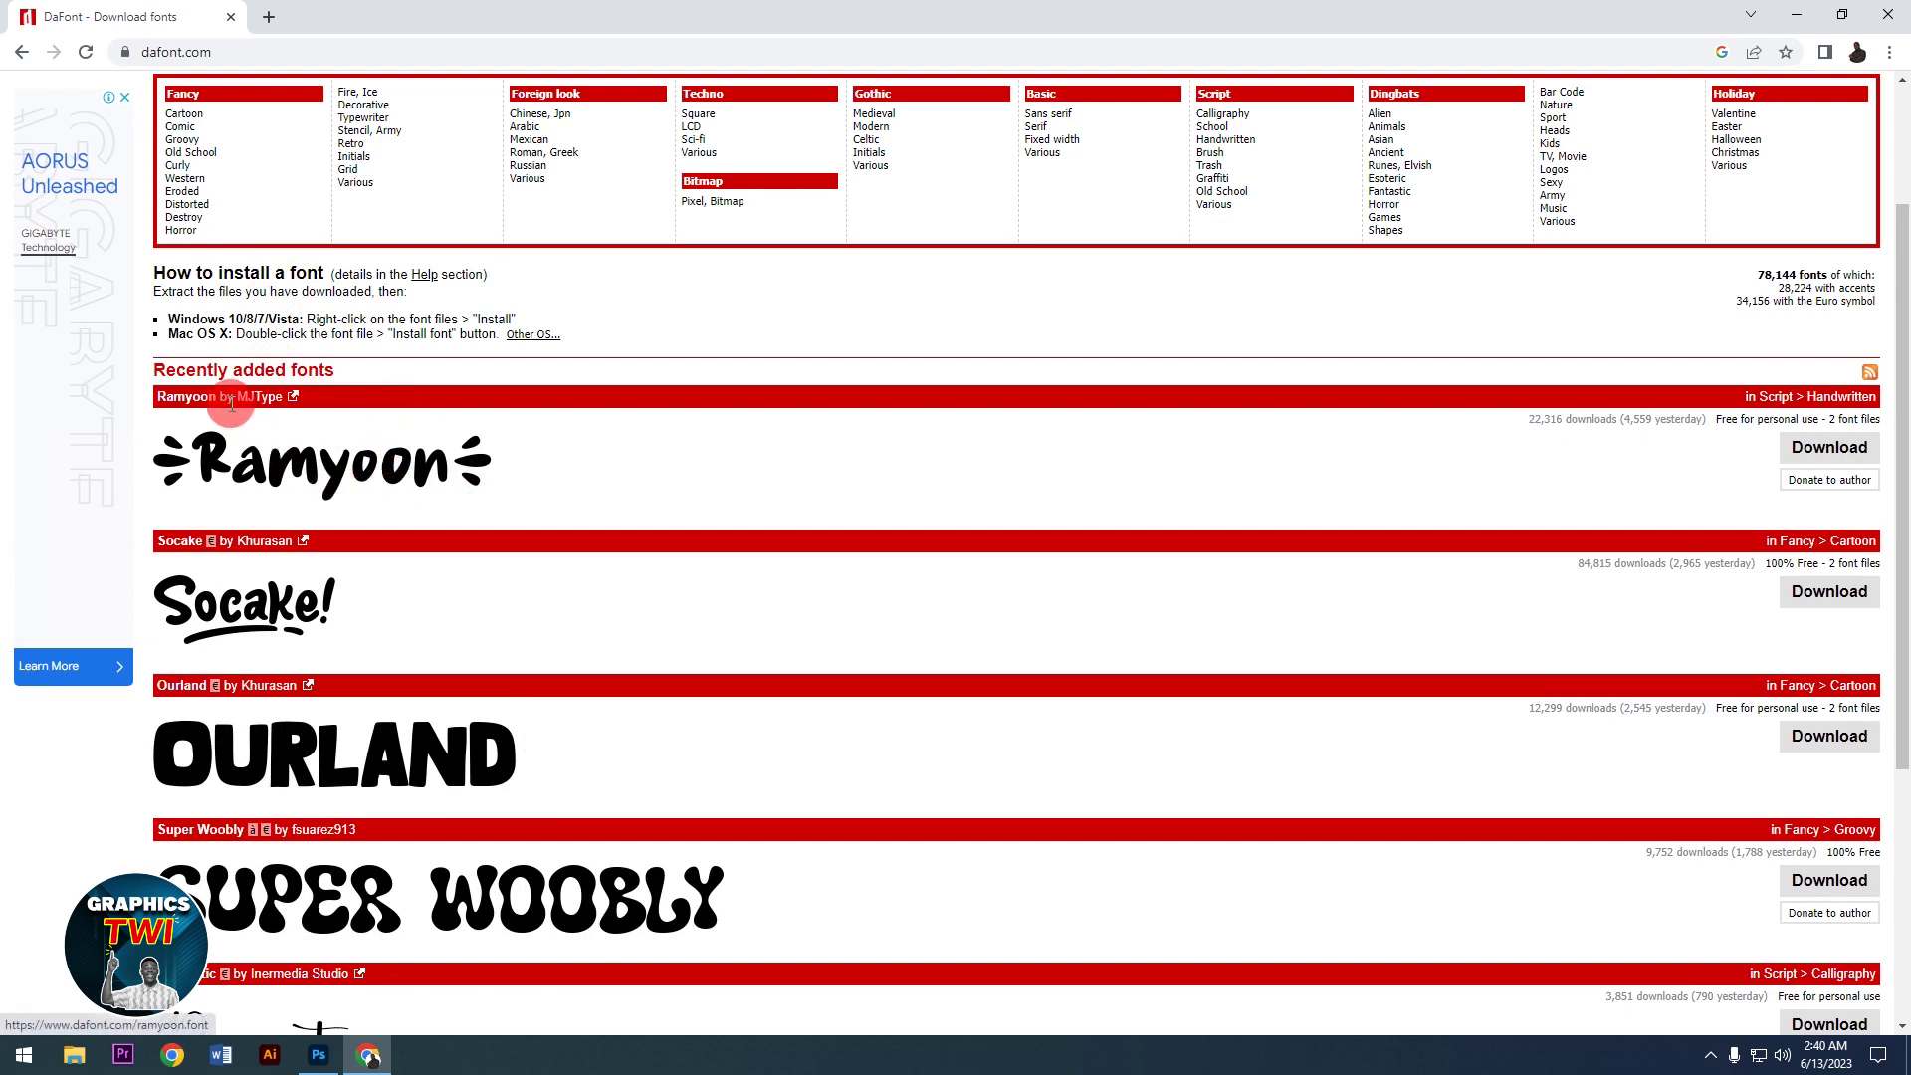
{"action": "scroll", "coordinate": [249, 498], "scroll_direction": "down", "scroll_amount": 5}
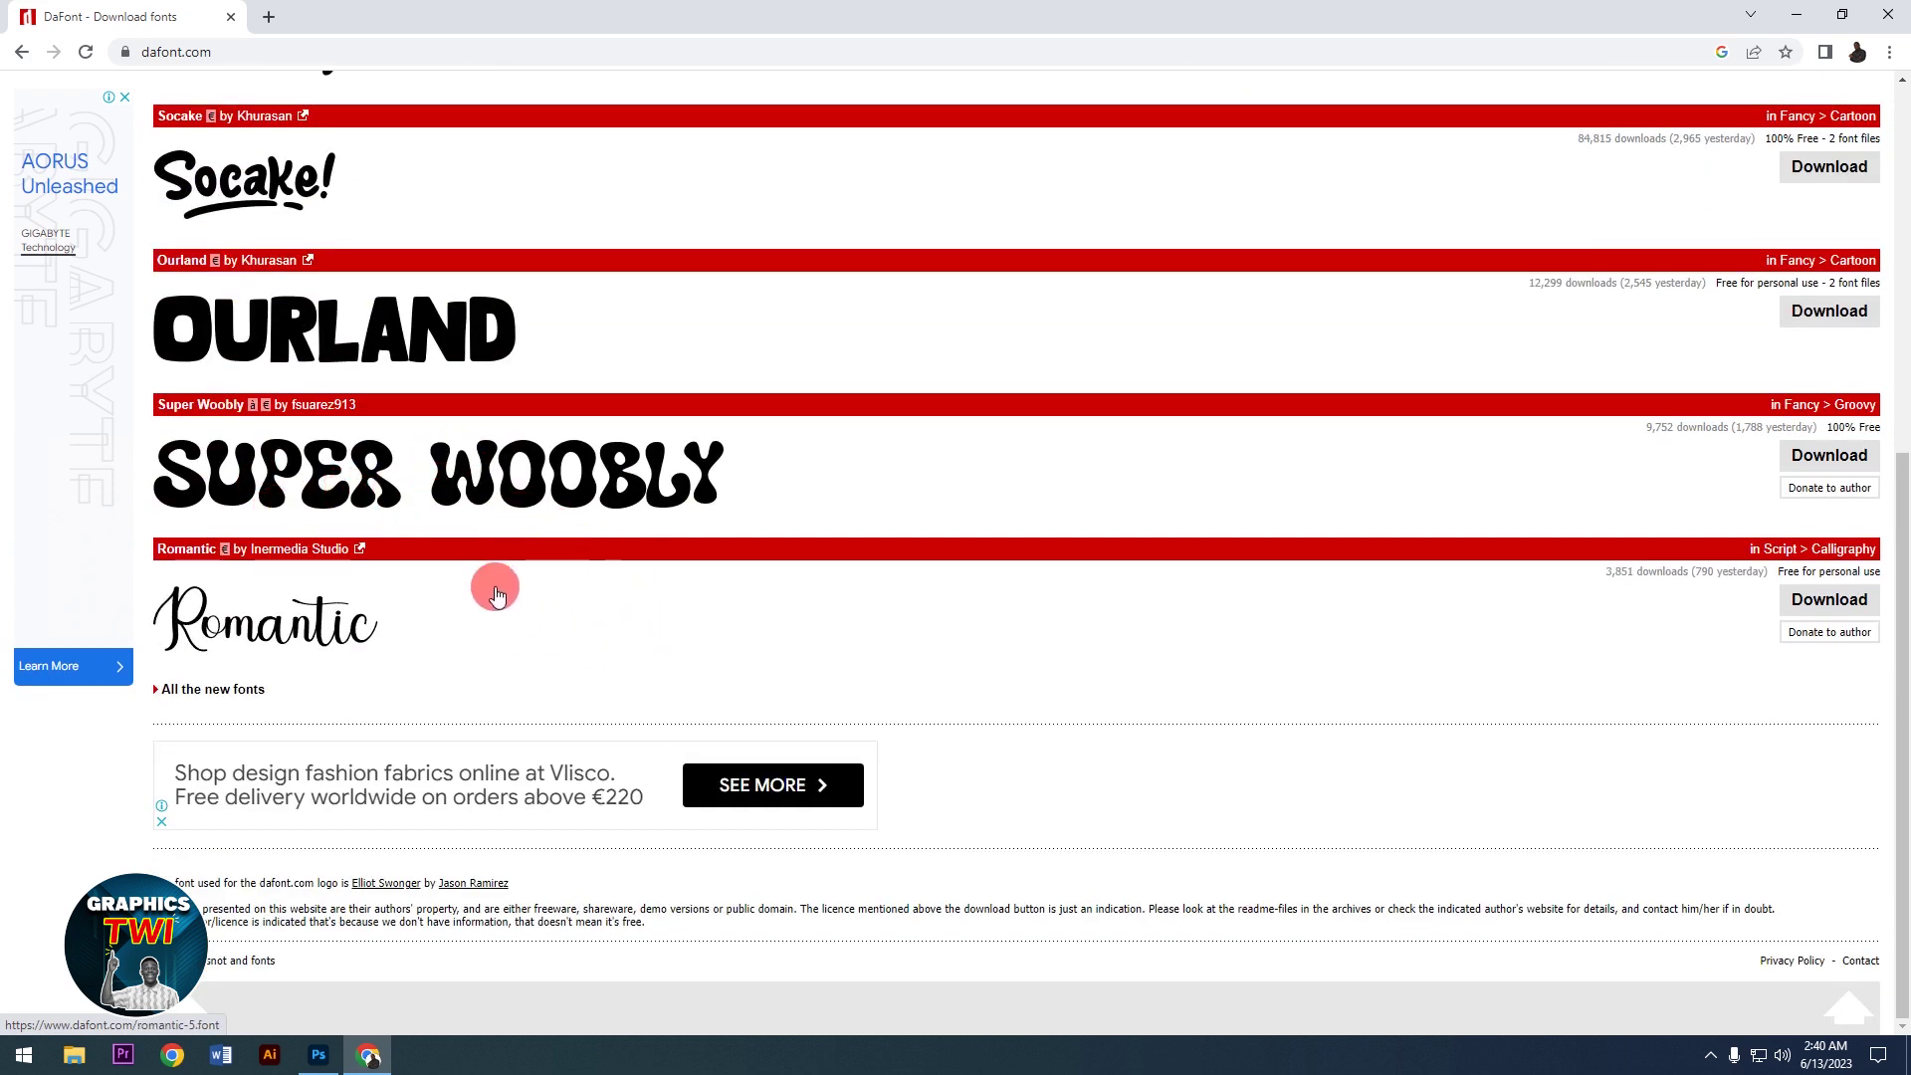
{"action": "scroll", "coordinate": [369, 437], "scroll_direction": "up", "scroll_amount": 4}
{"action": "scroll", "coordinate": [368, 438], "scroll_direction": "up", "scroll_amount": 1}
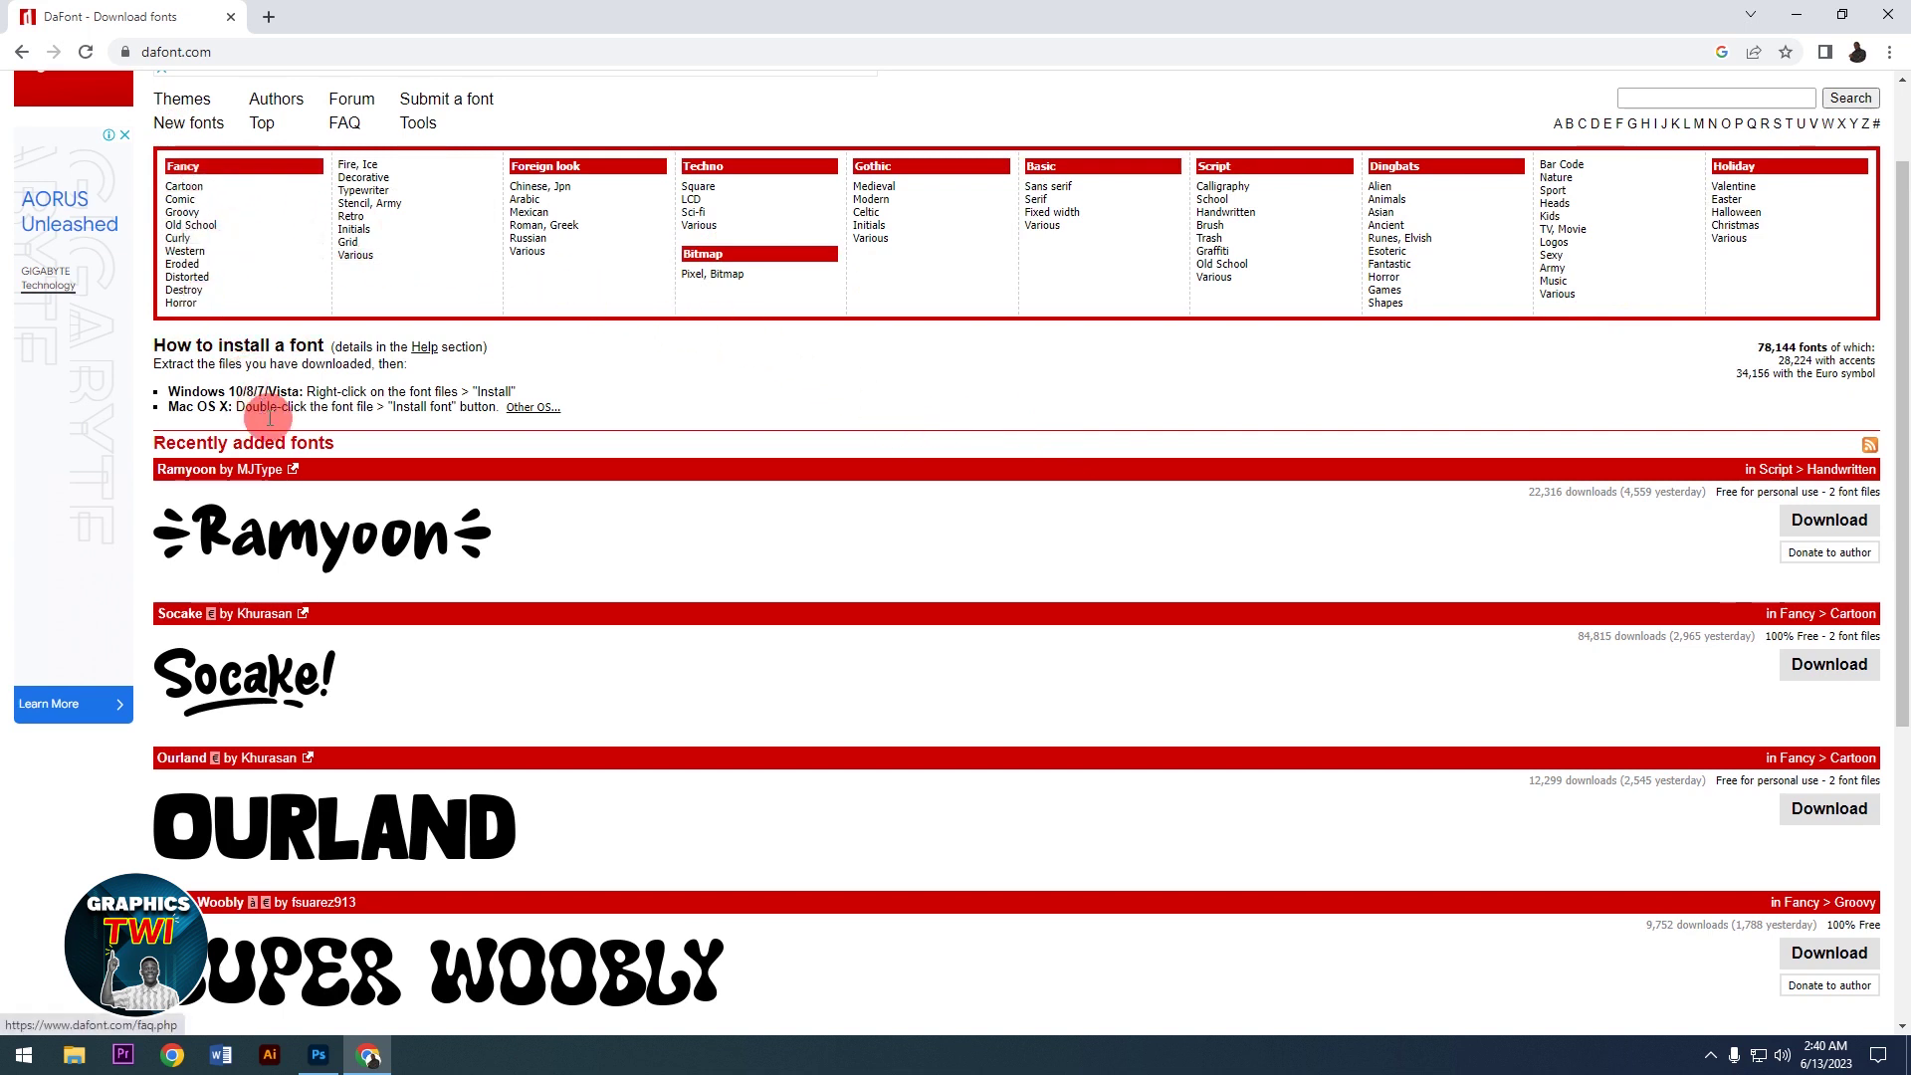
{"action": "scroll", "coordinate": [268, 578], "scroll_direction": "down", "scroll_amount": 3}
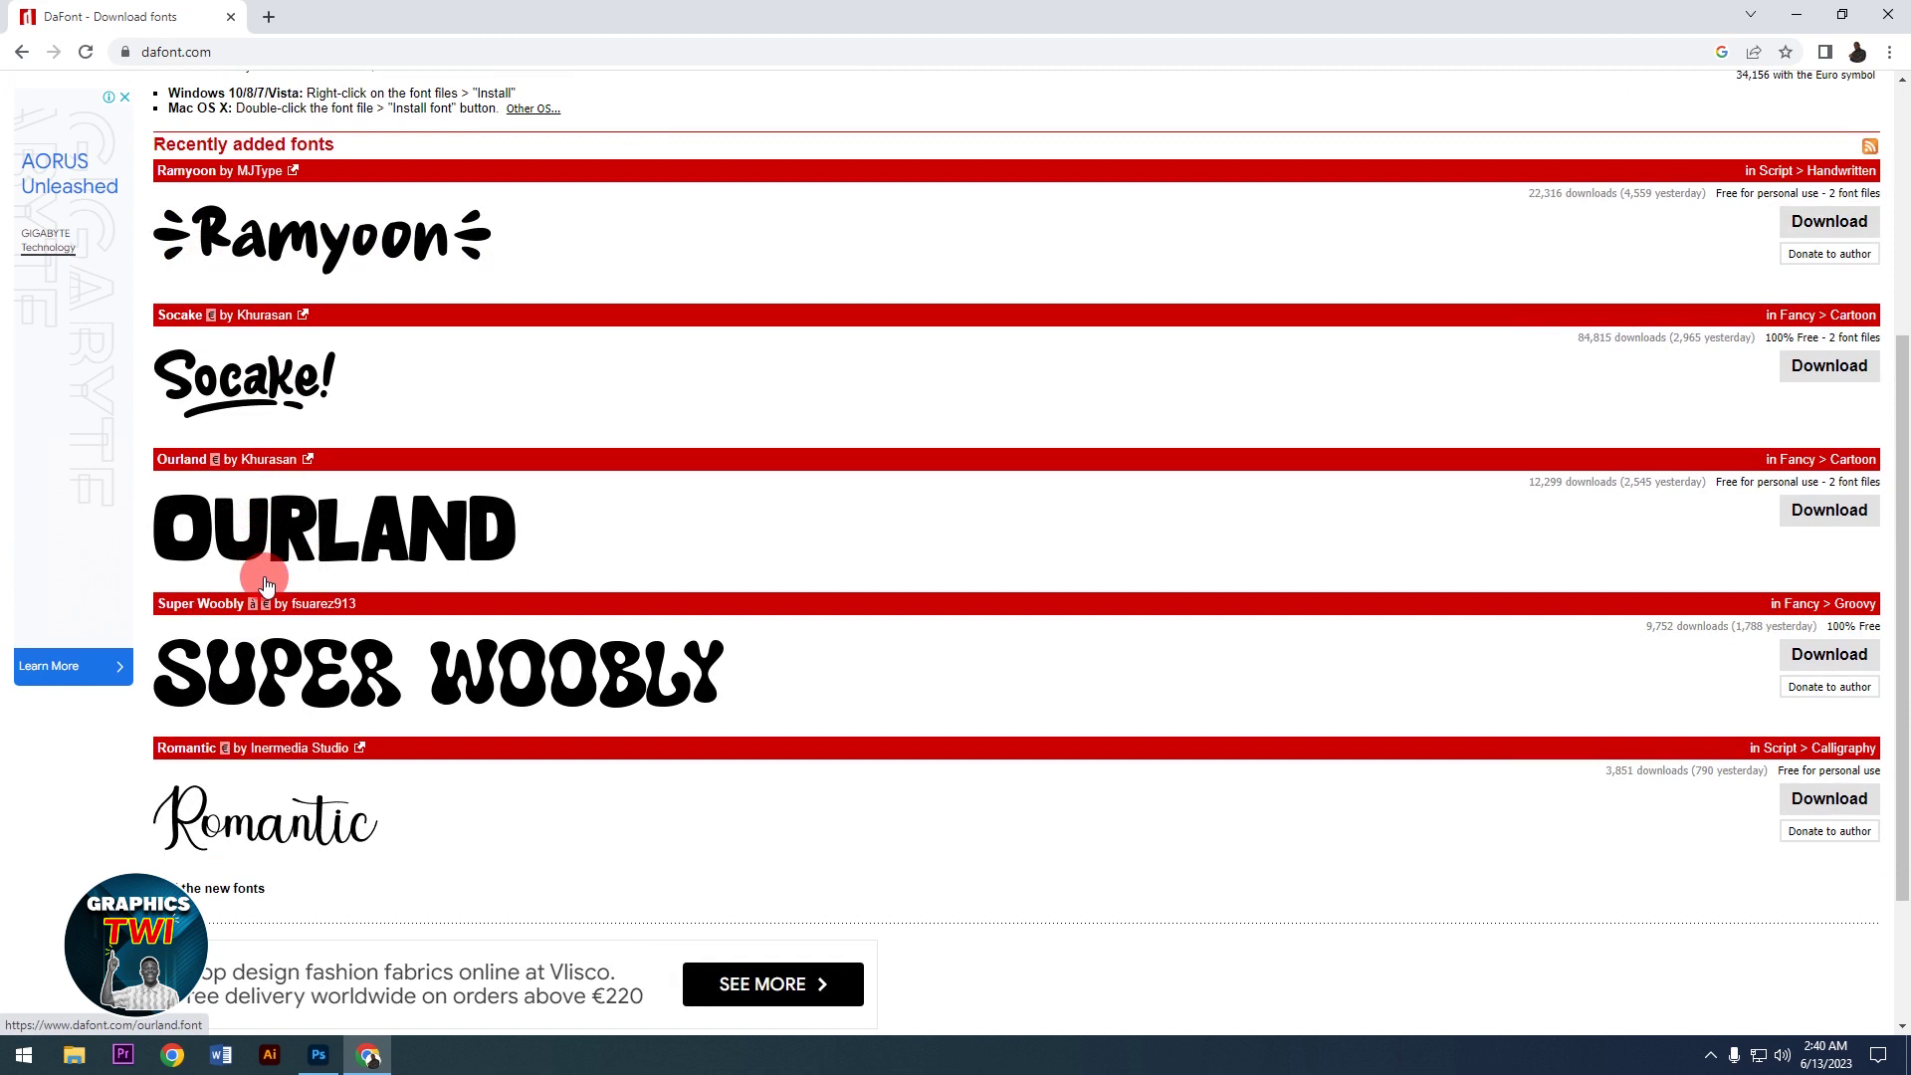
{"action": "scroll", "coordinate": [267, 582], "scroll_direction": "down", "scroll_amount": 2}
{"action": "scroll", "coordinate": [274, 388], "scroll_direction": "up", "scroll_amount": 5}
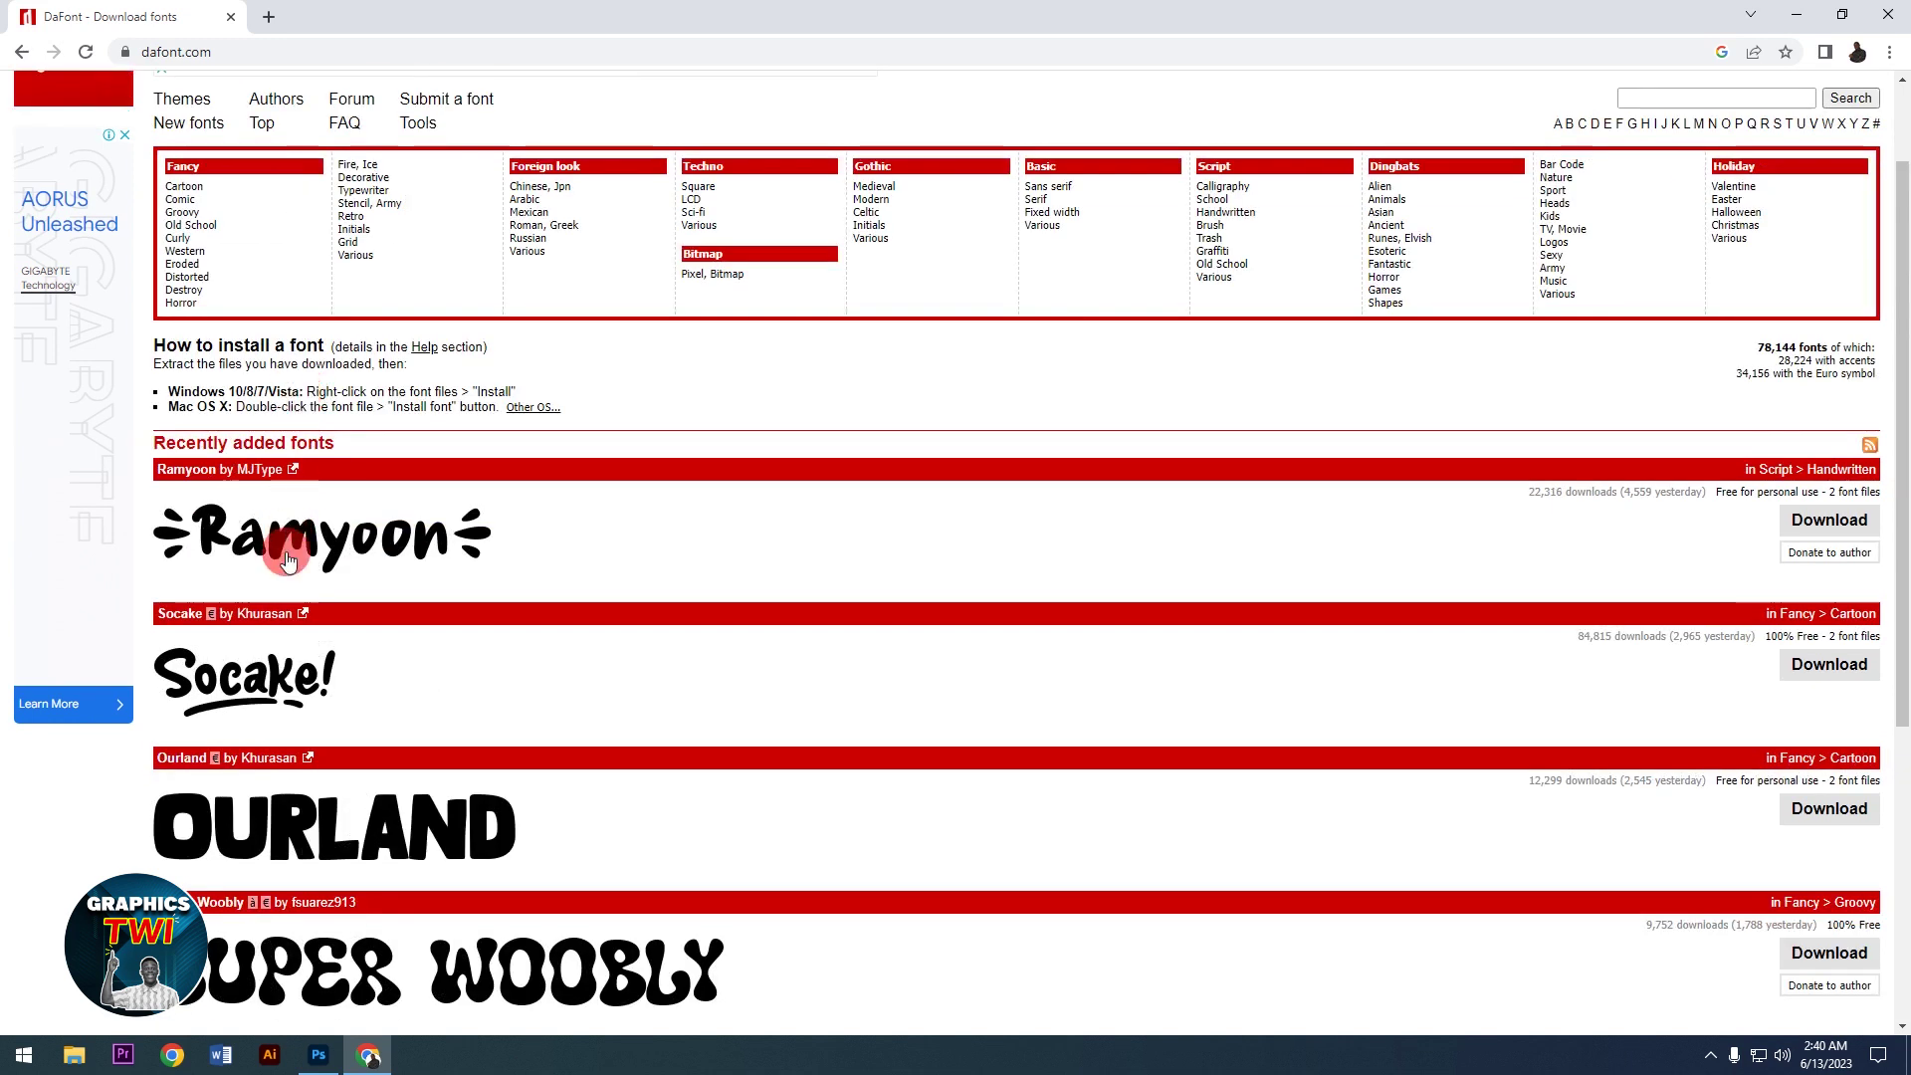
{"action": "scroll", "coordinate": [289, 567], "scroll_direction": "down", "scroll_amount": 4}
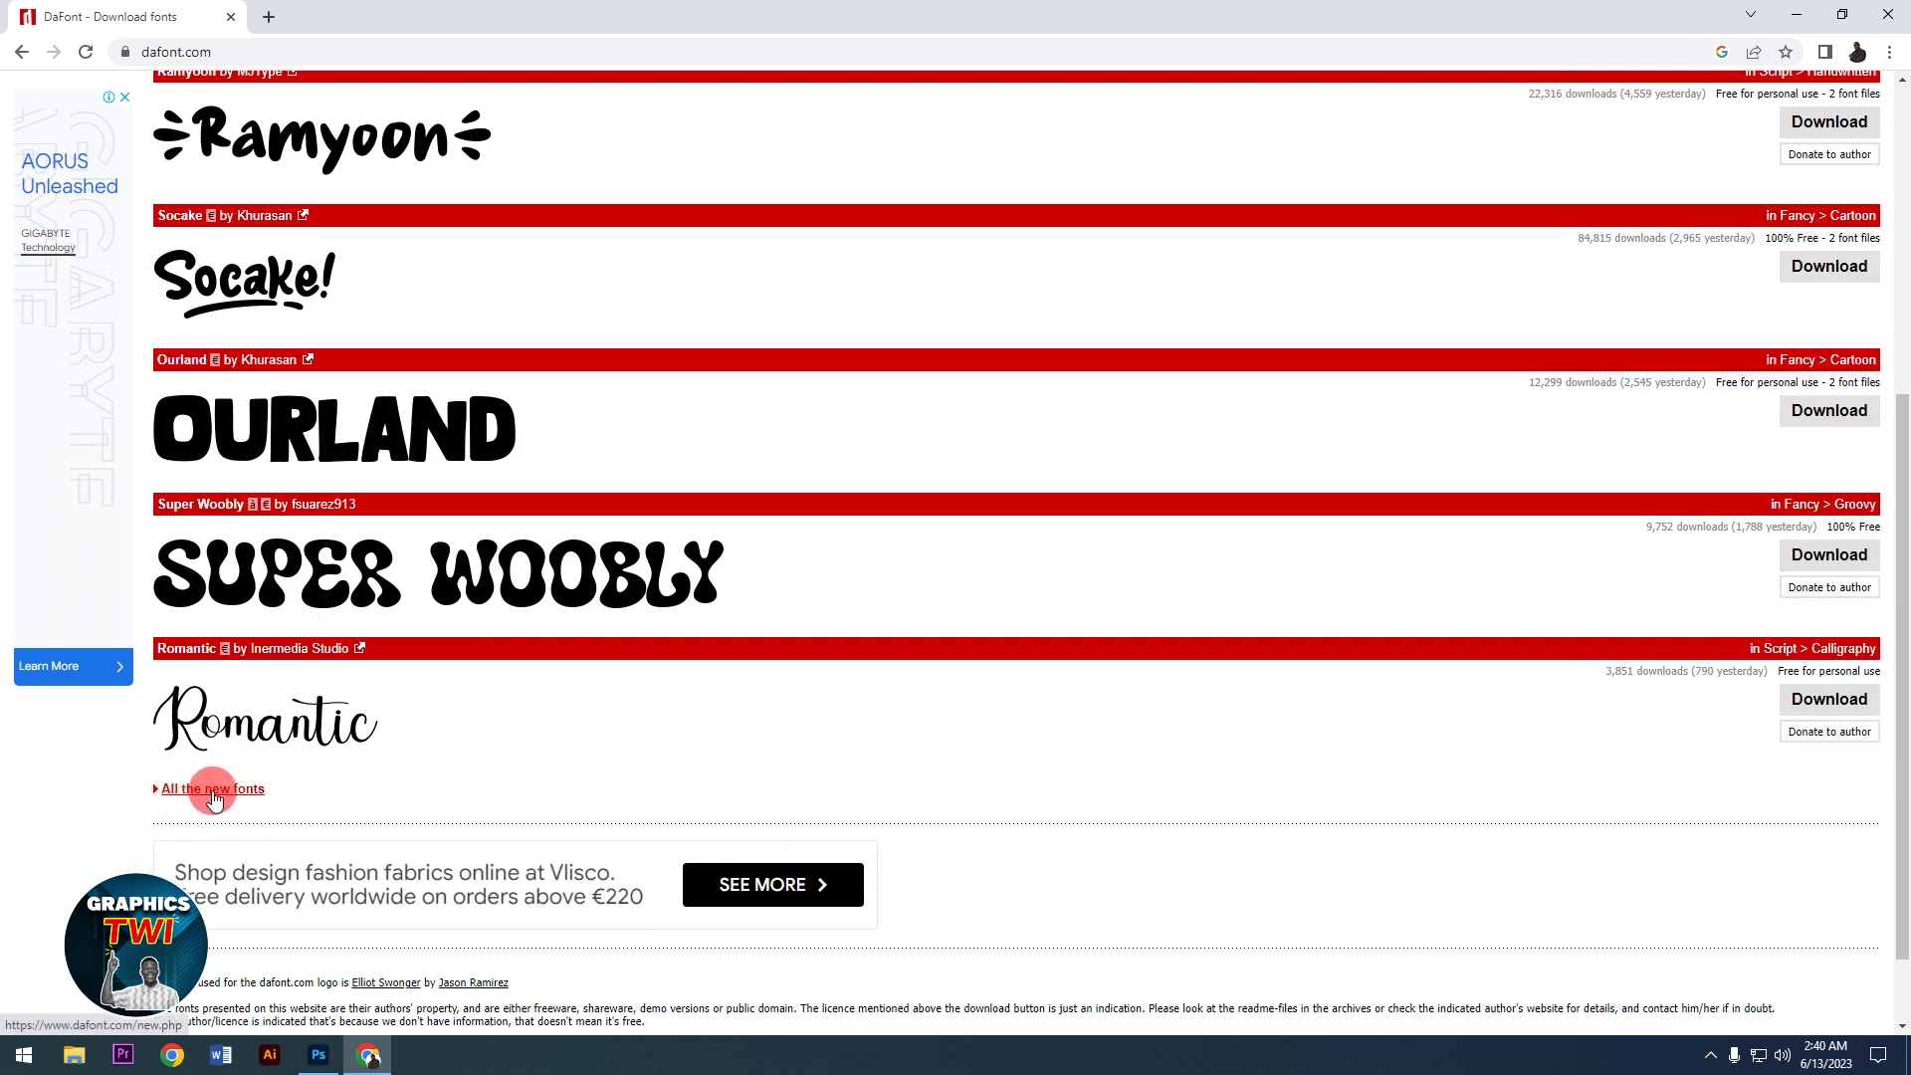
{"action": "left_click", "coordinate": [213, 793]}
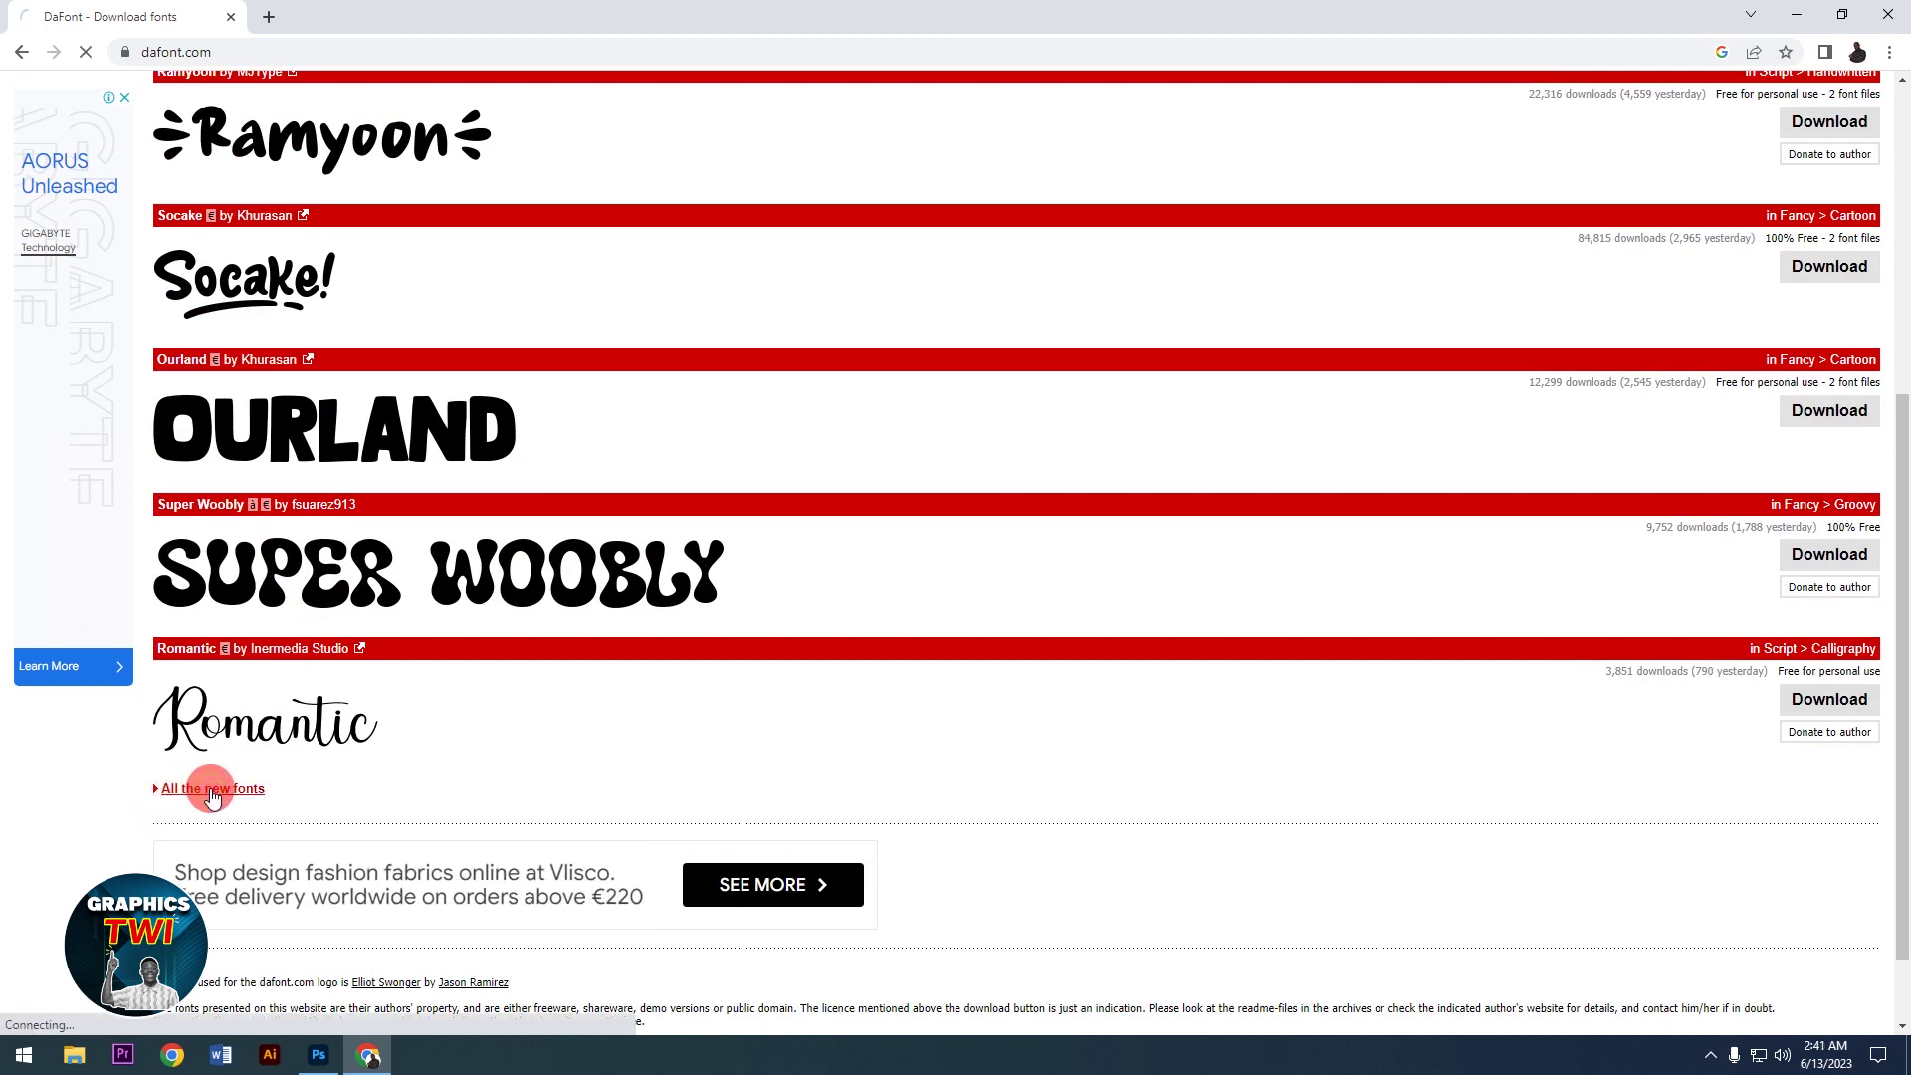
Step: Go to page 2 of DaFont's new fonts and scroll down the list
{"action": "scroll", "coordinate": [539, 717], "scroll_direction": "down", "scroll_amount": 8}
{"action": "scroll", "coordinate": [540, 717], "scroll_direction": "down", "scroll_amount": 8}
{"action": "scroll", "coordinate": [539, 717], "scroll_direction": "down", "scroll_amount": 7}
{"action": "scroll", "coordinate": [539, 713], "scroll_direction": "down", "scroll_amount": 1}
{"action": "scroll", "coordinate": [541, 712], "scroll_direction": "down", "scroll_amount": 4}
{"action": "scroll", "coordinate": [555, 703], "scroll_direction": "down", "scroll_amount": 1}
{"action": "scroll", "coordinate": [565, 711], "scroll_direction": "down", "scroll_amount": 4}
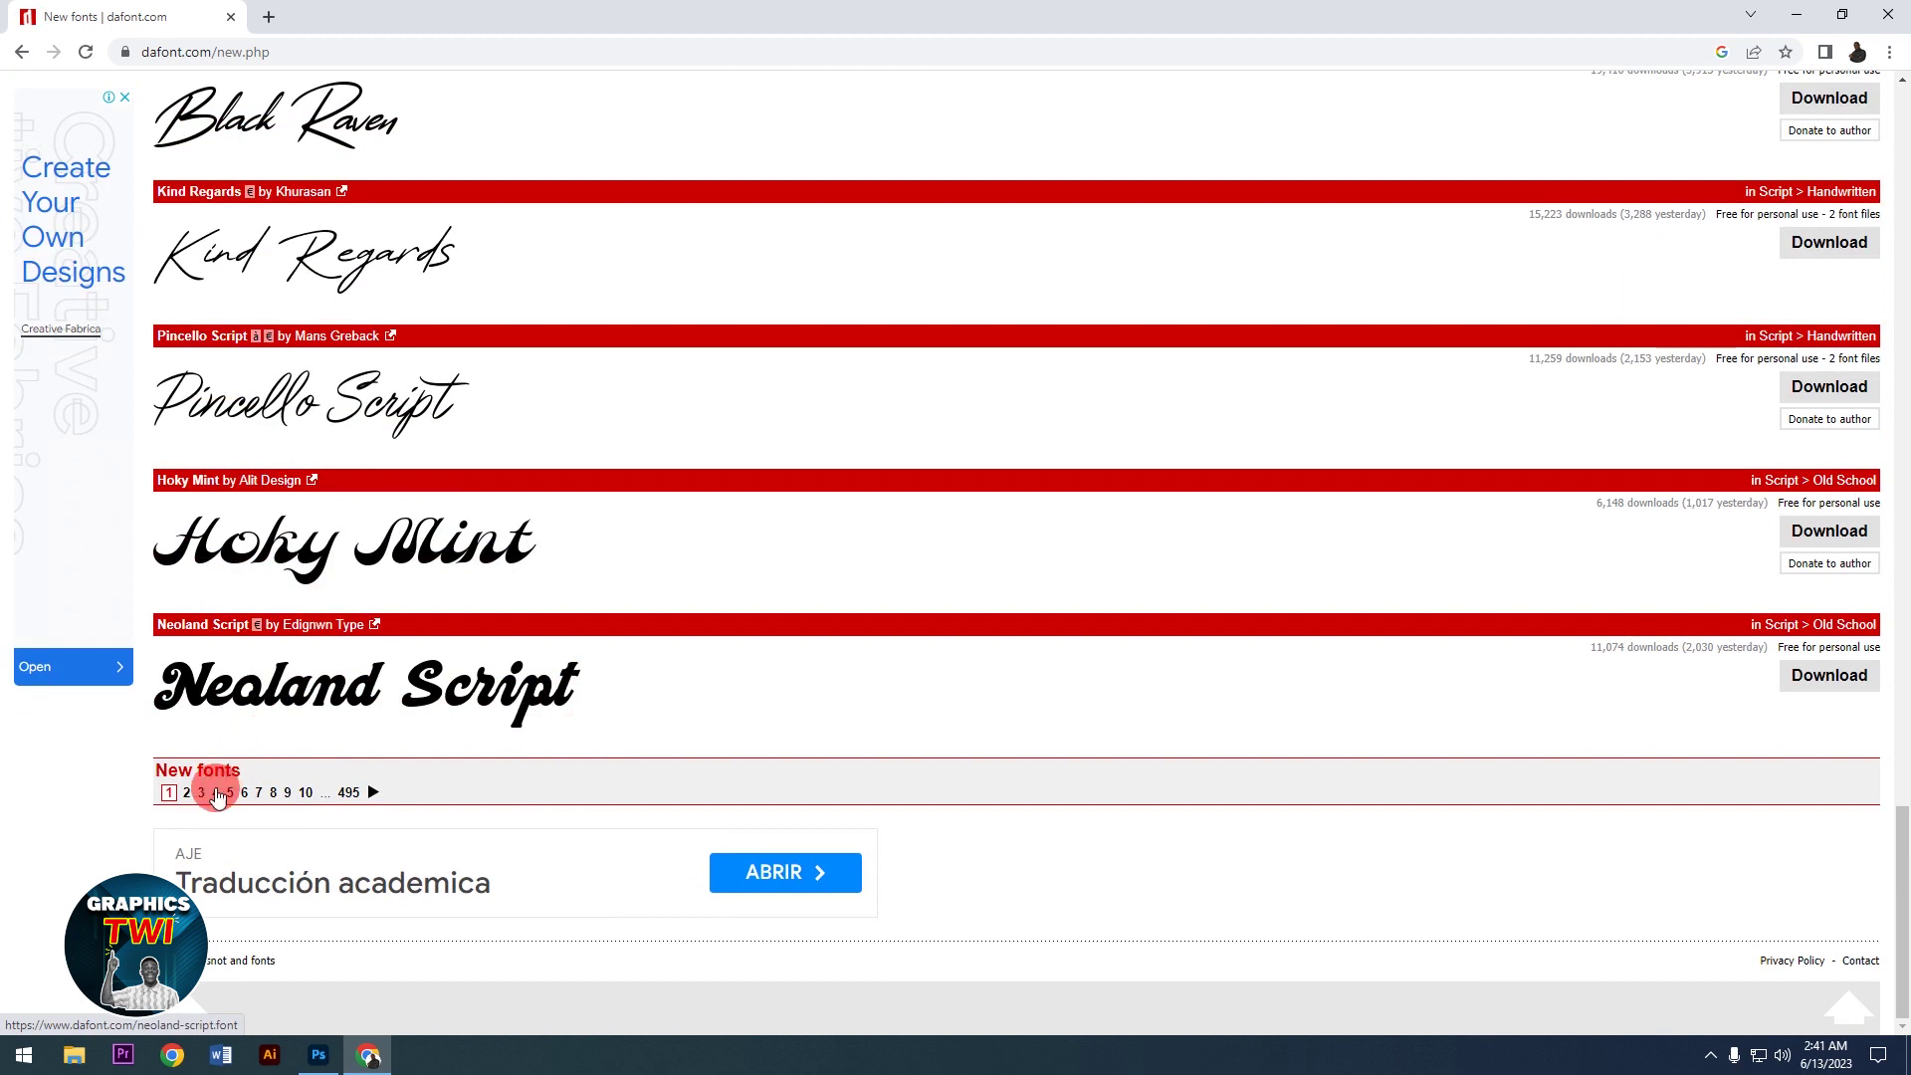
{"action": "left_click", "coordinate": [186, 793]}
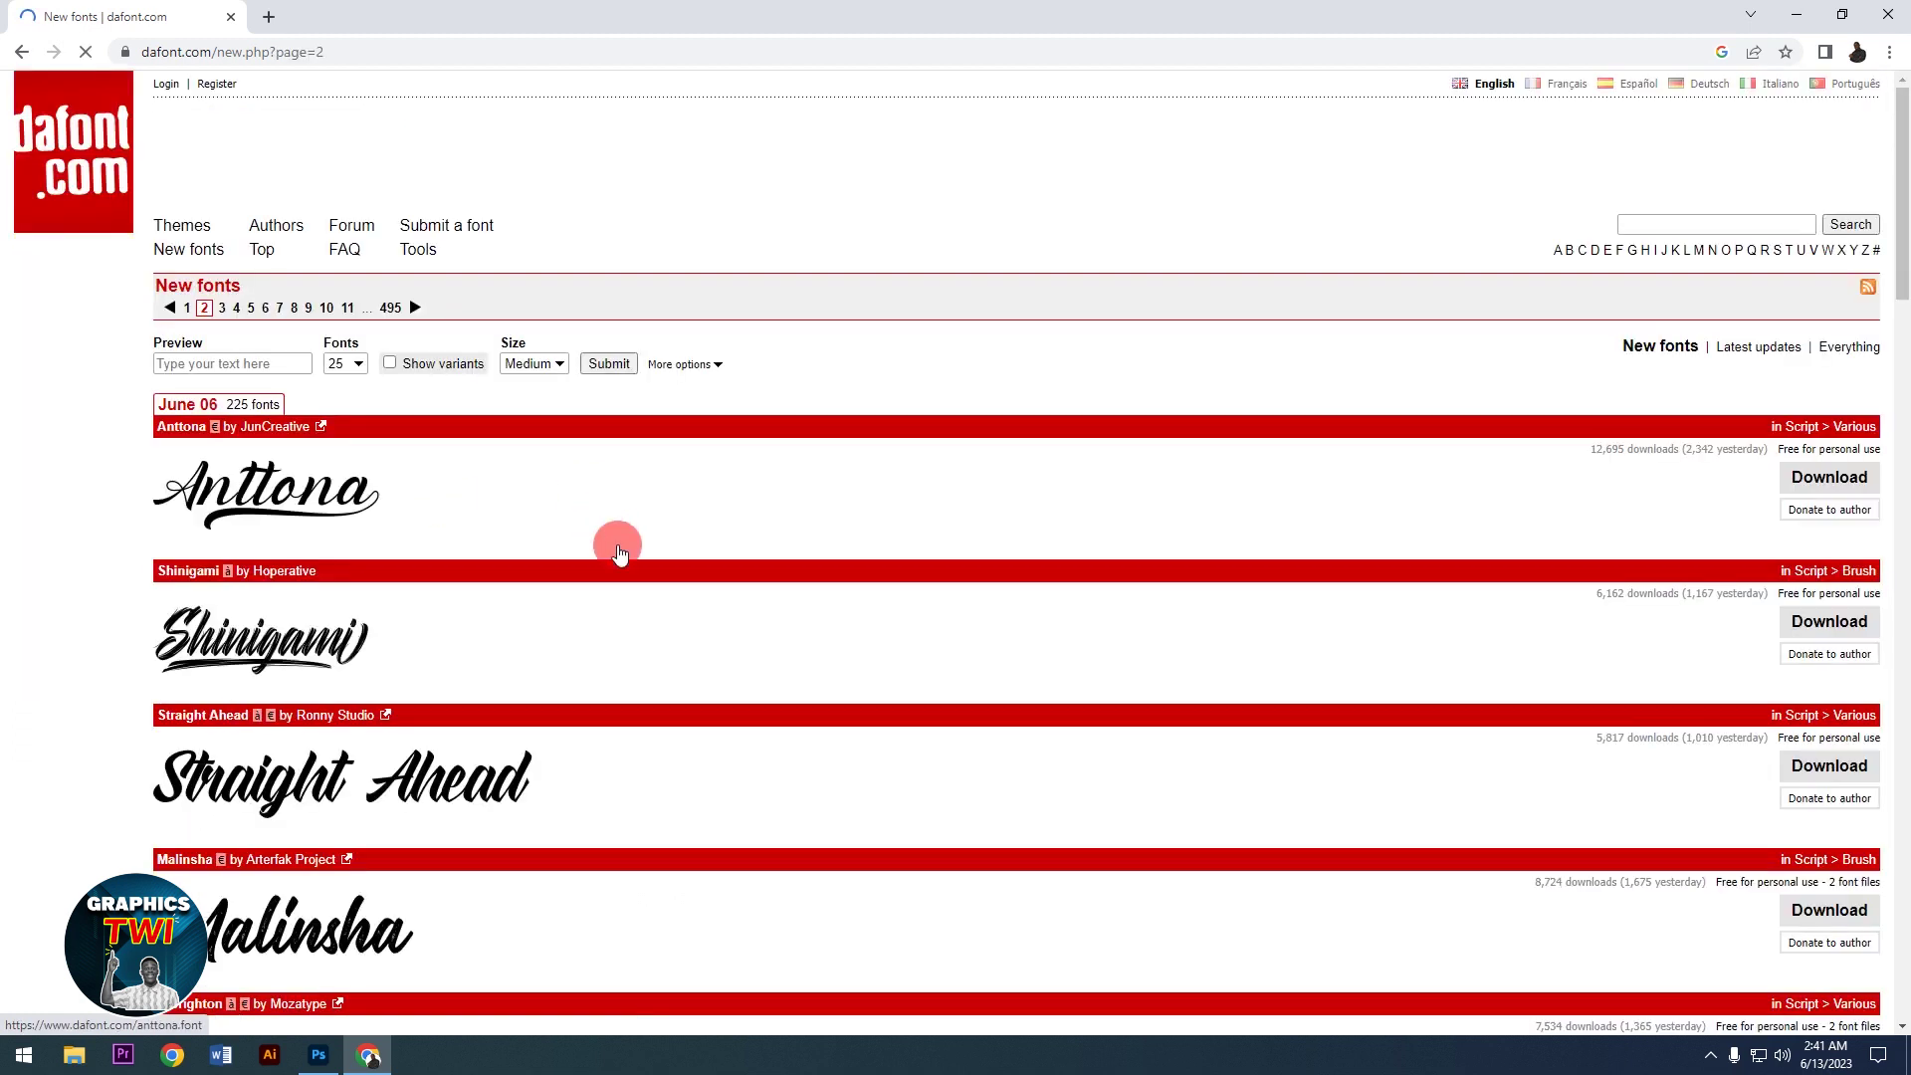
{"action": "scroll", "coordinate": [618, 554], "scroll_direction": "down", "scroll_amount": 1}
{"action": "scroll", "coordinate": [375, 610], "scroll_direction": "down", "scroll_amount": 5}
{"action": "scroll", "coordinate": [414, 734], "scroll_direction": "down", "scroll_amount": 3}
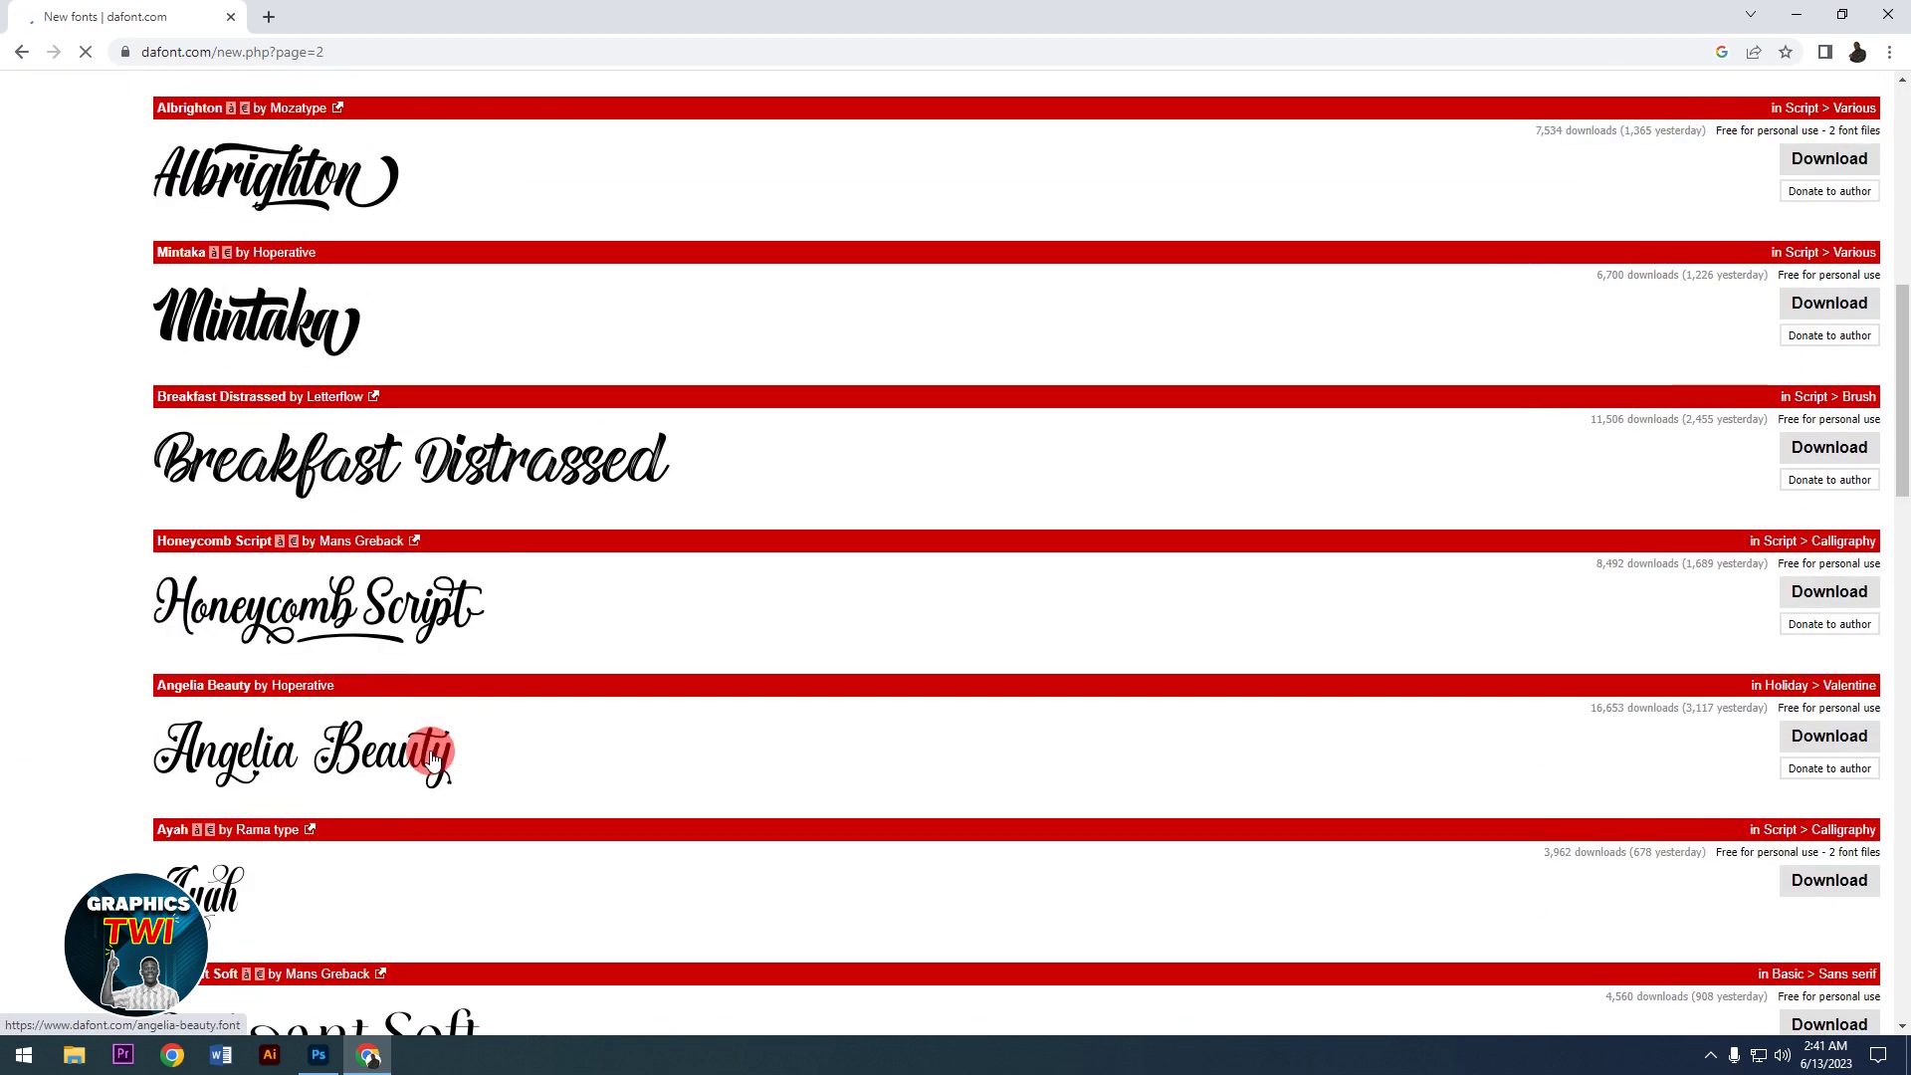
{"action": "scroll", "coordinate": [477, 745], "scroll_direction": "down", "scroll_amount": 2}
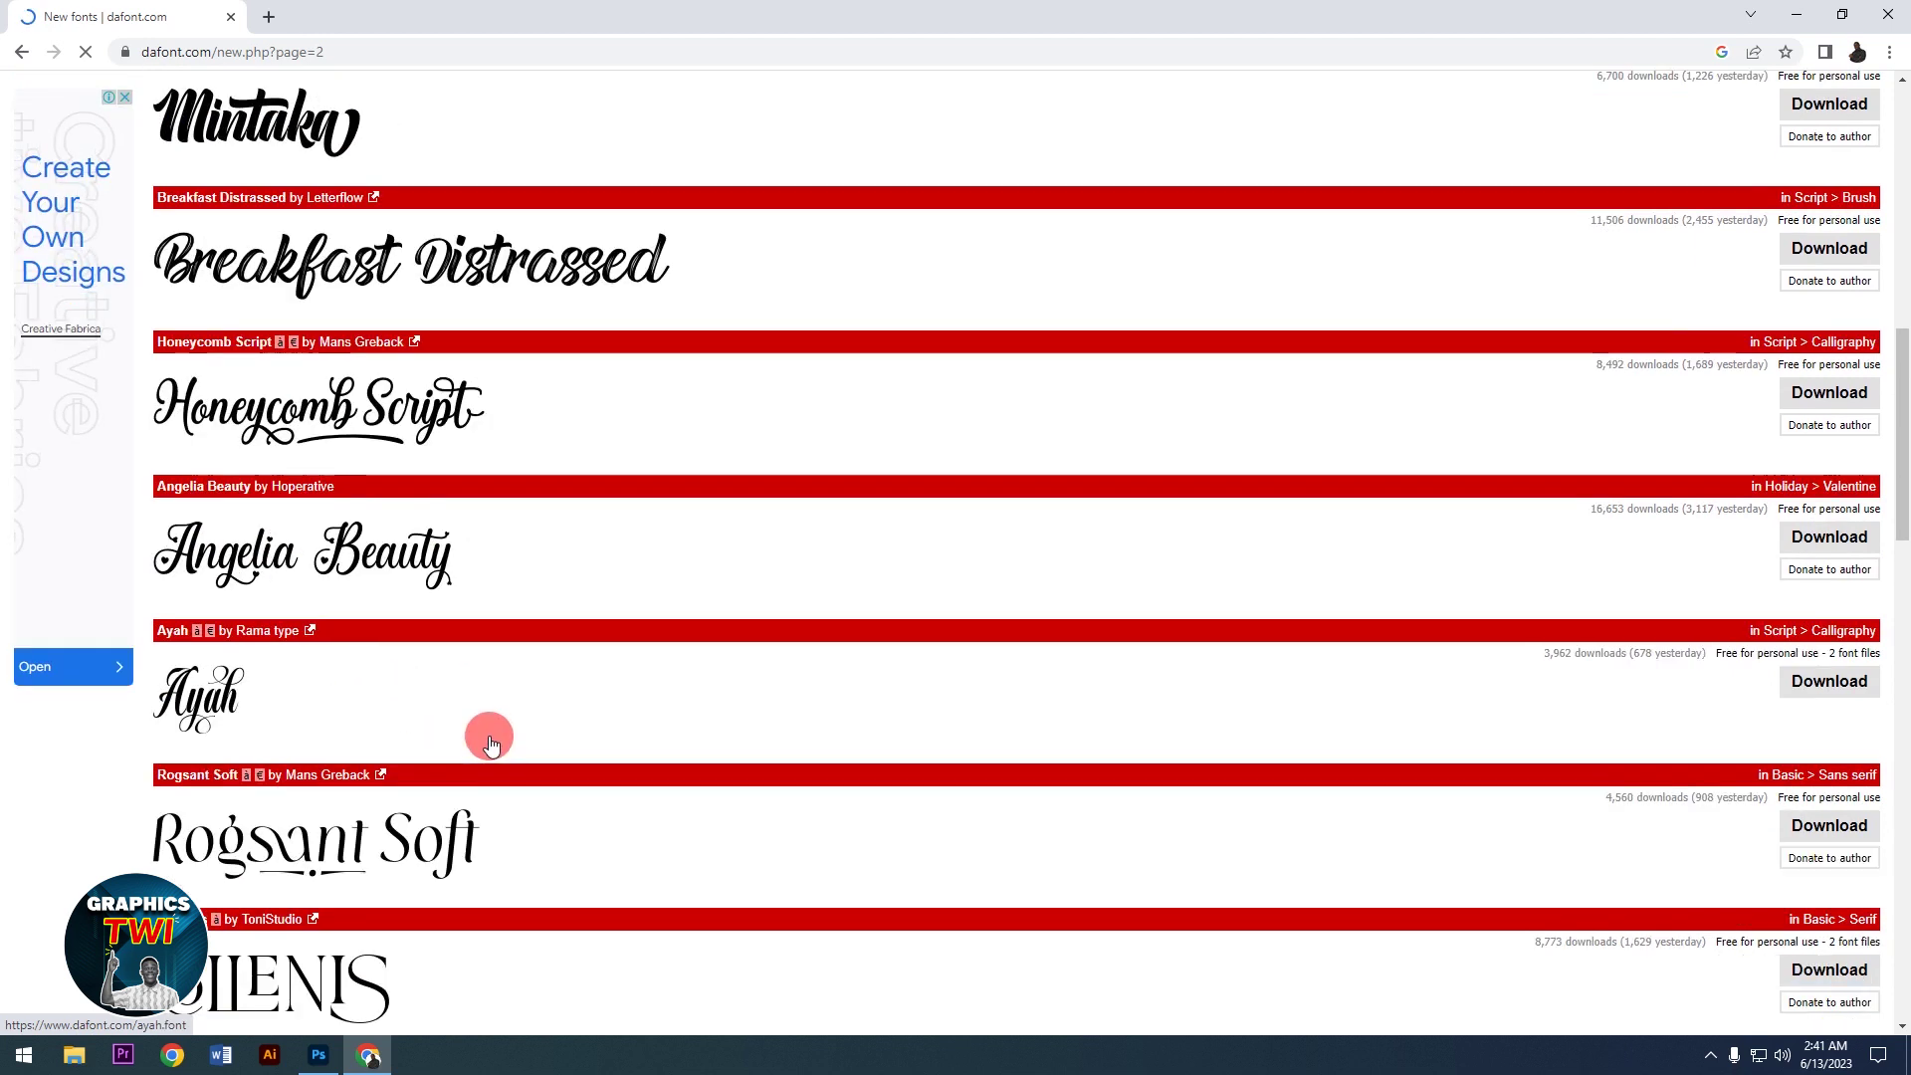
{"action": "scroll", "coordinate": [490, 744], "scroll_direction": "down", "scroll_amount": 4}
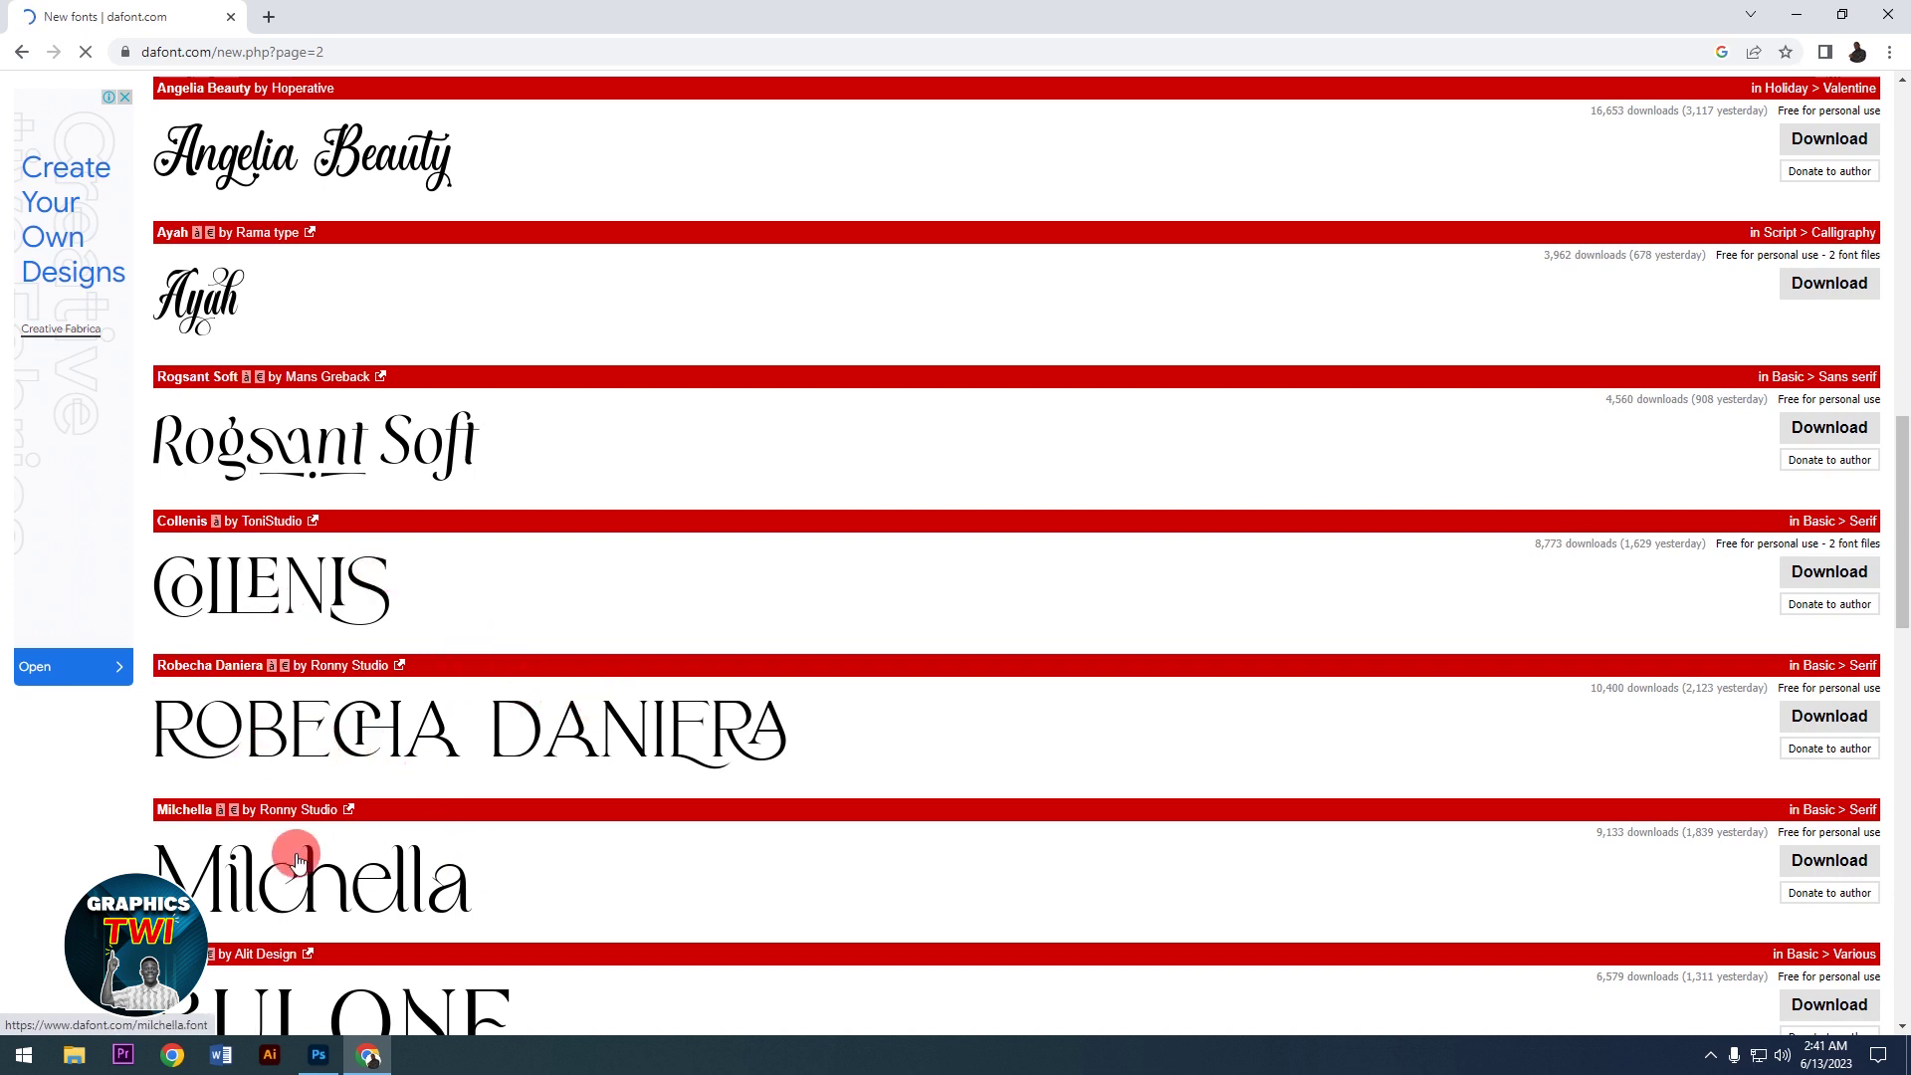
{"action": "scroll", "coordinate": [498, 697], "scroll_direction": "down", "scroll_amount": 5}
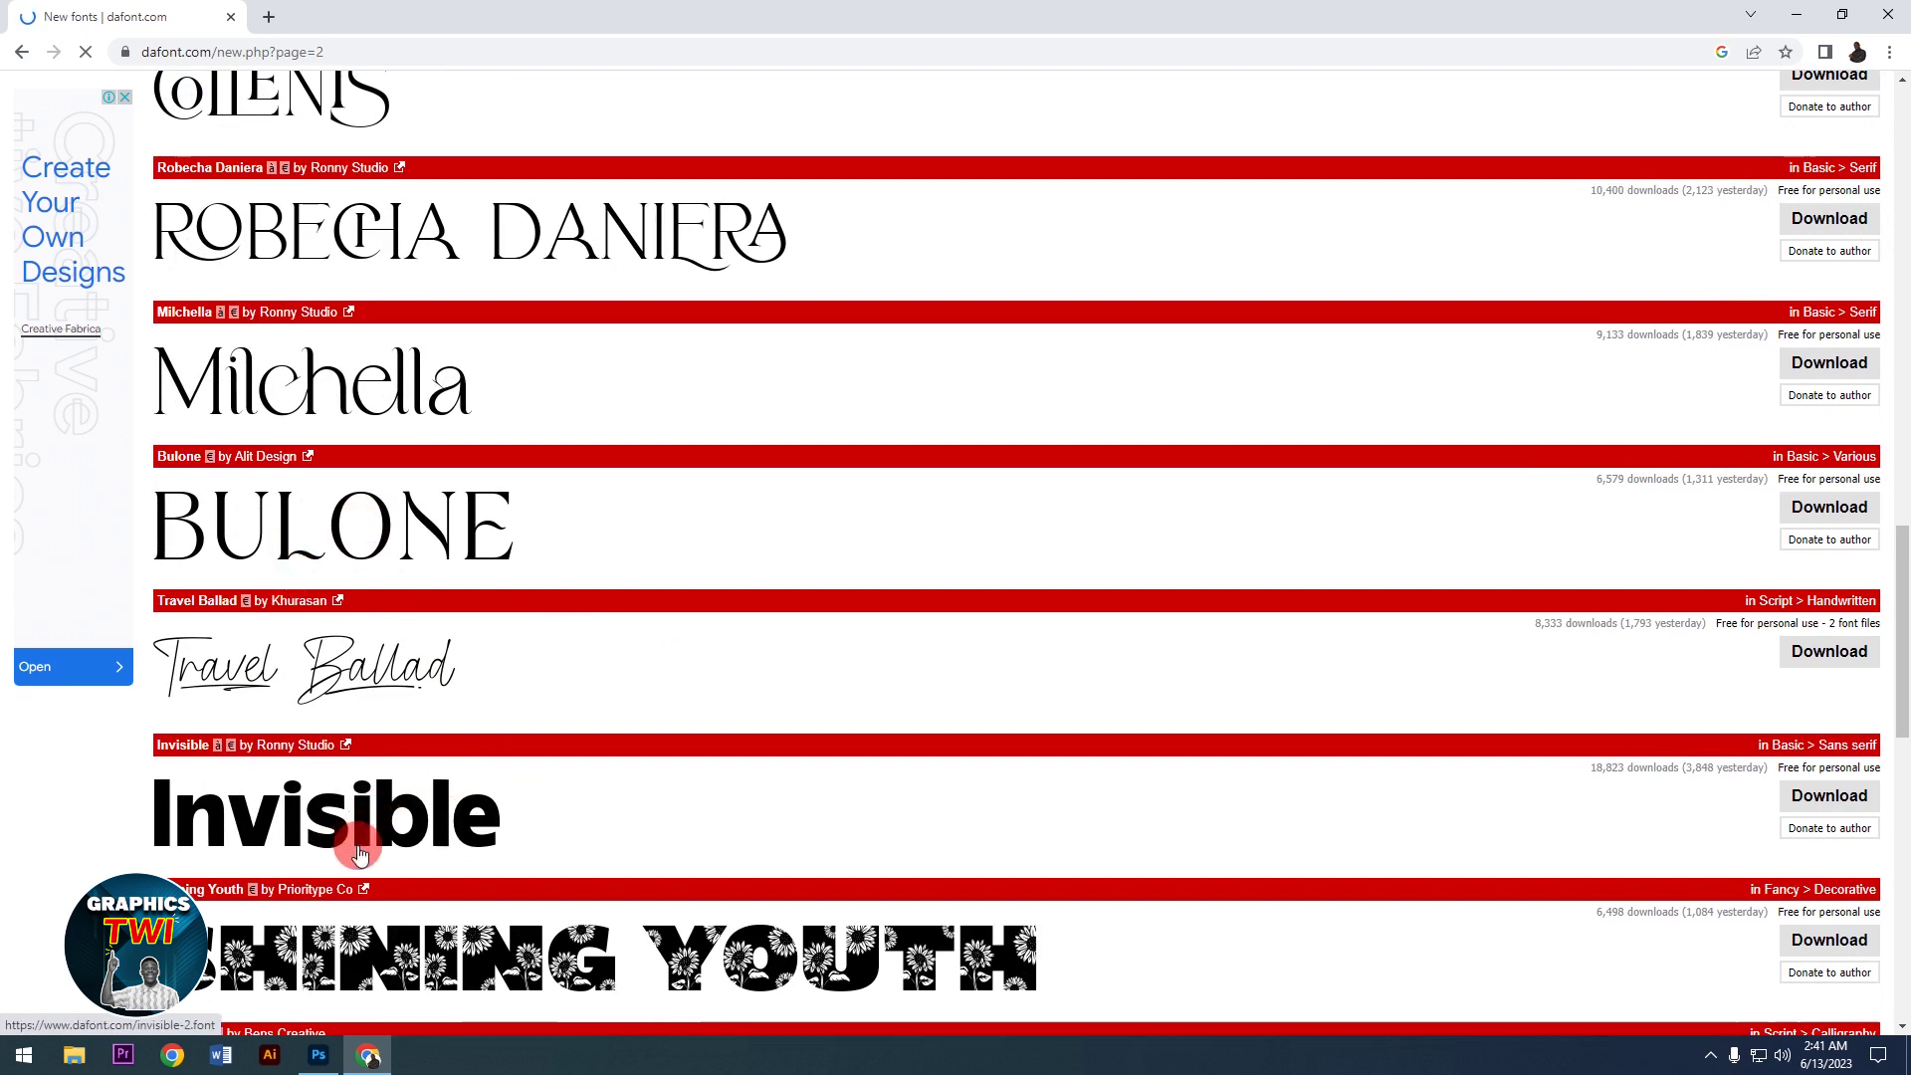
Step: Download the Travel Ballad, Bulone, Milchella, Robecha Daniera and Collenis fonts
{"action": "left_click", "coordinate": [1842, 657]}
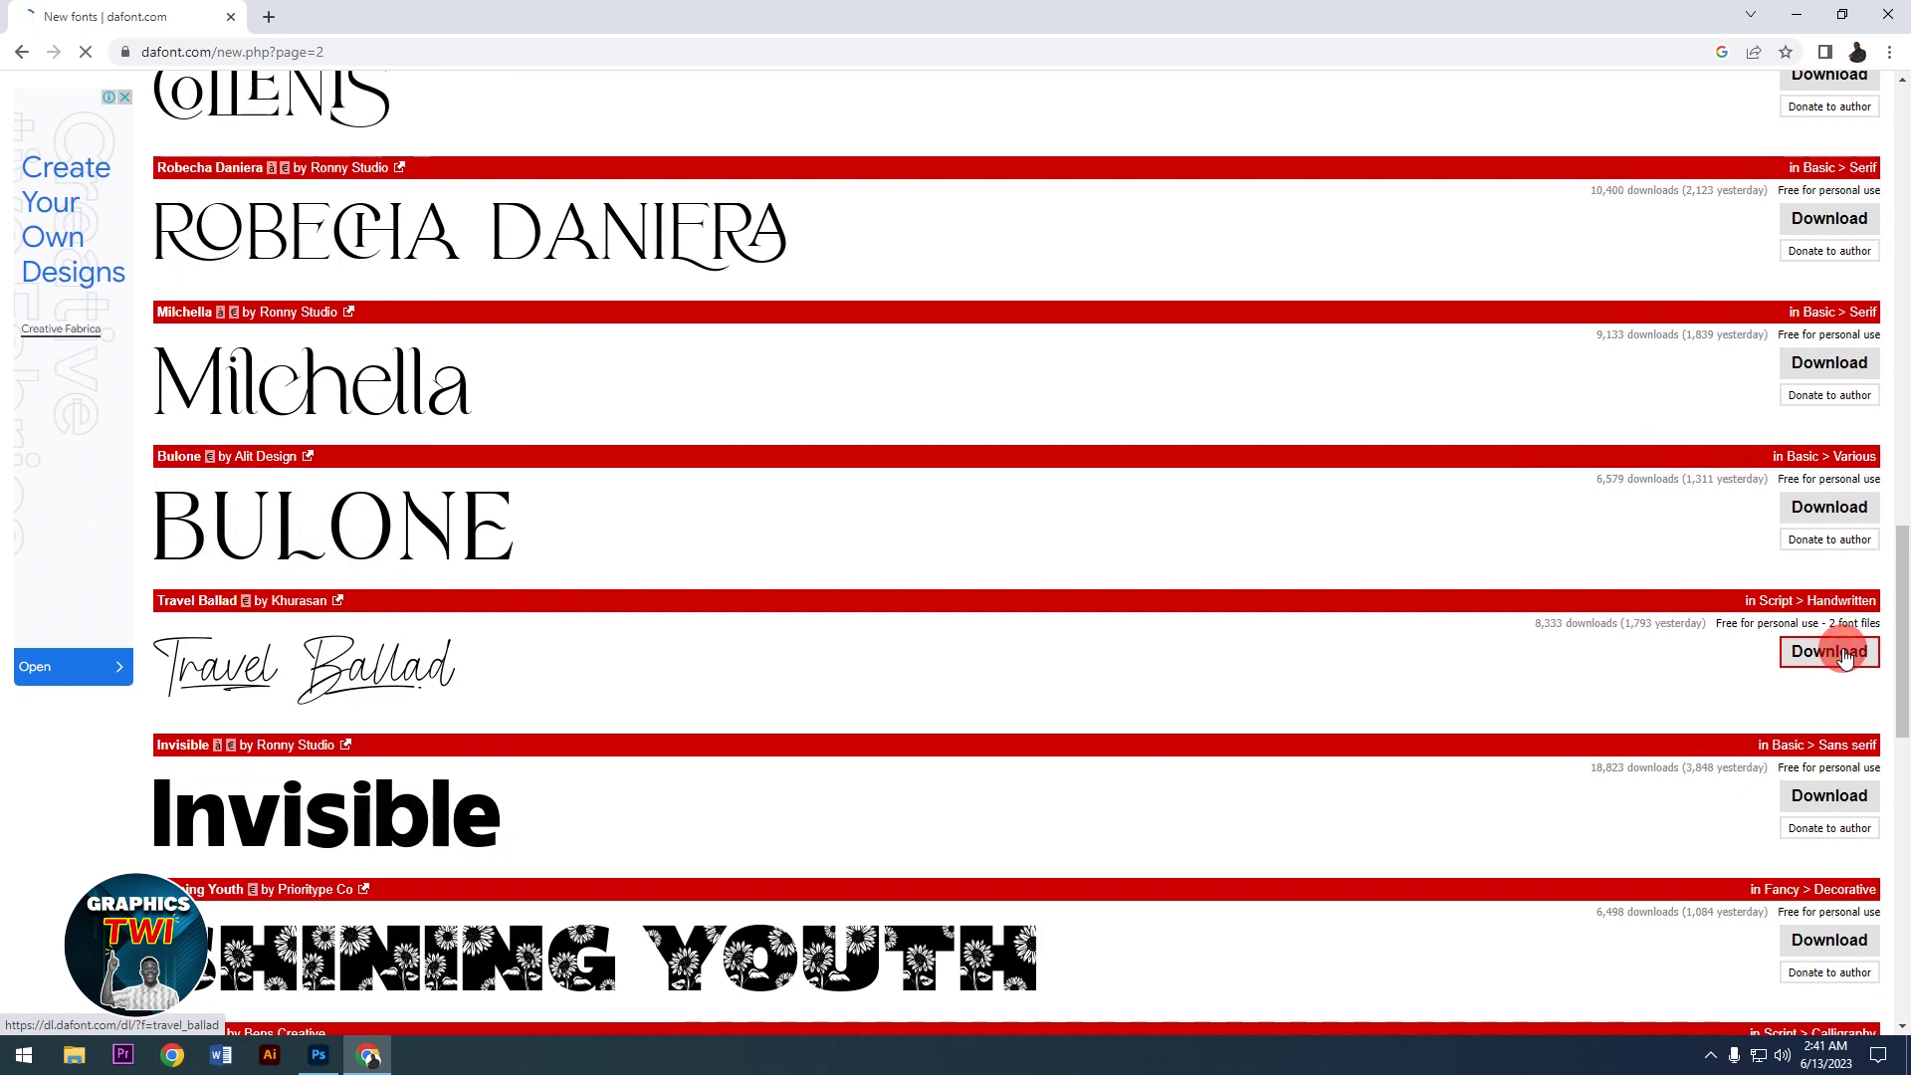
{"action": "left_click", "coordinate": [1825, 513]}
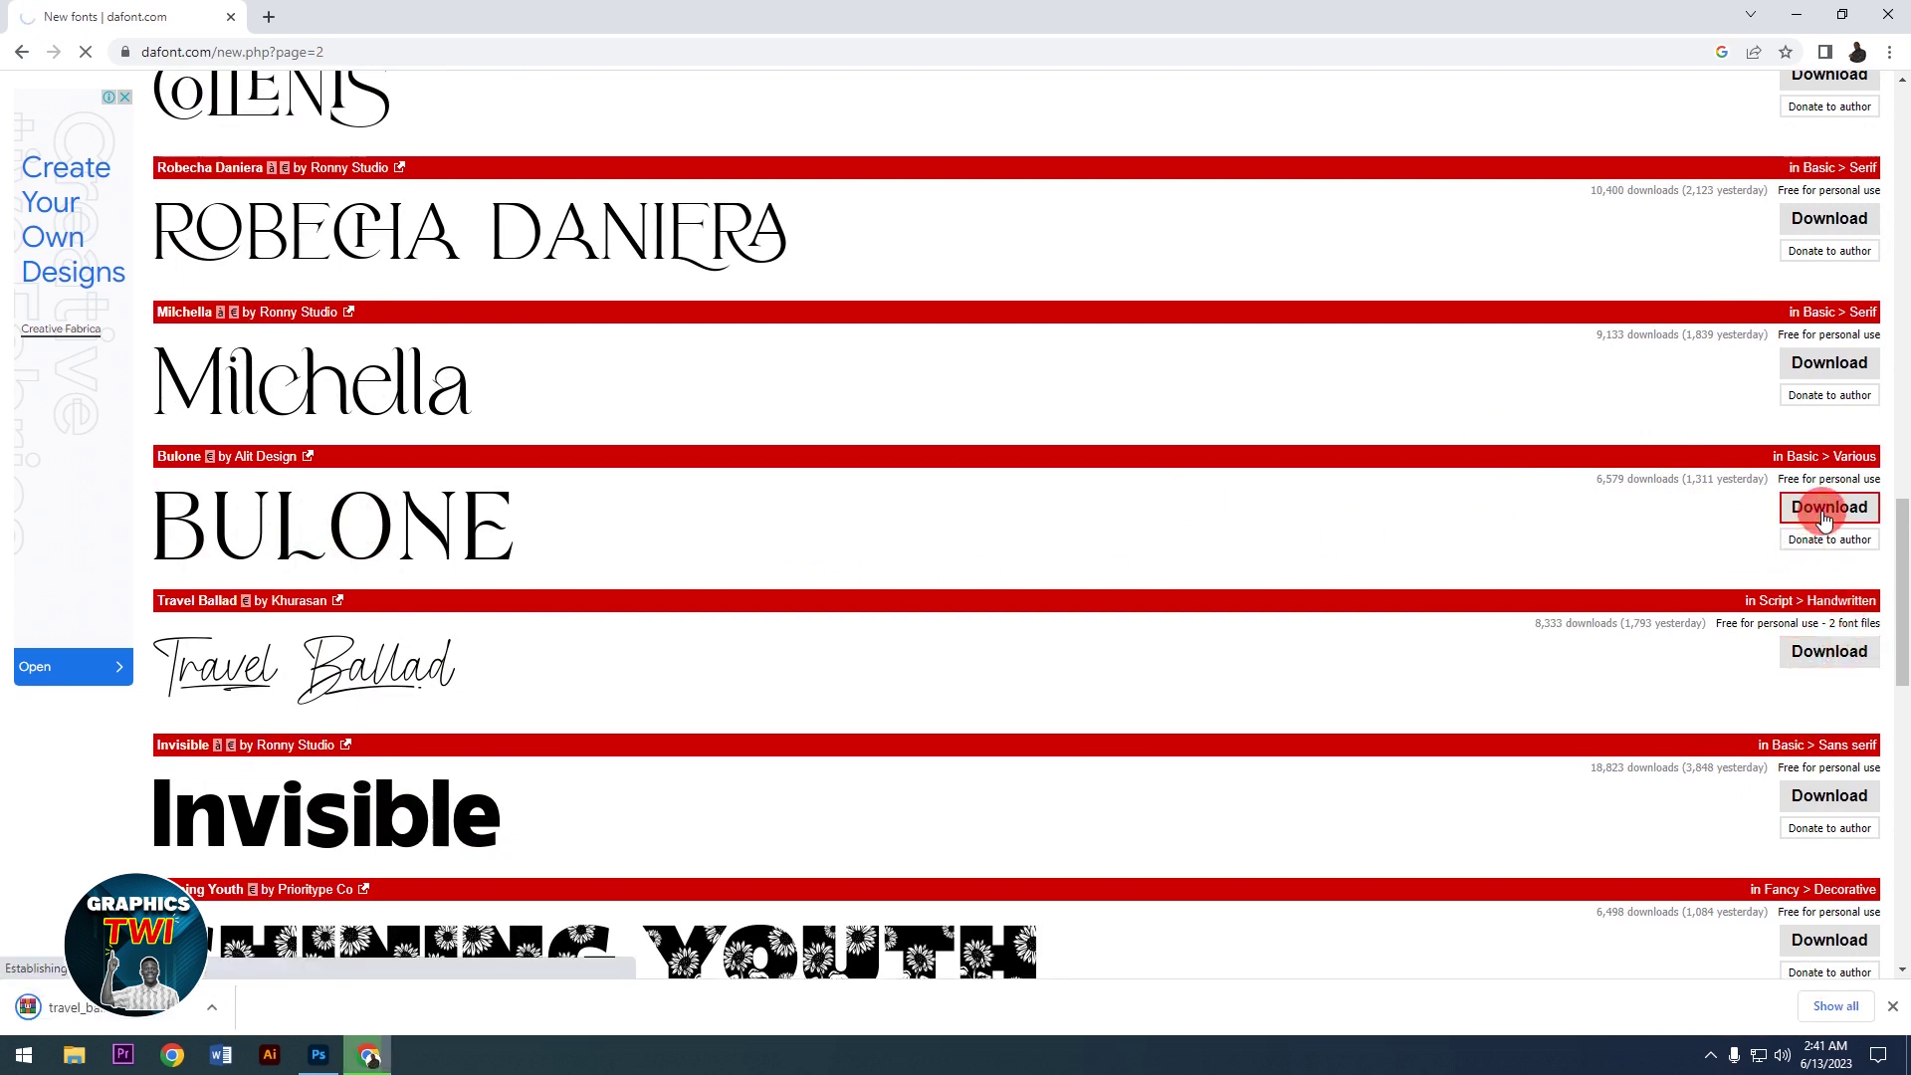
{"action": "left_click", "coordinate": [1255, 486]}
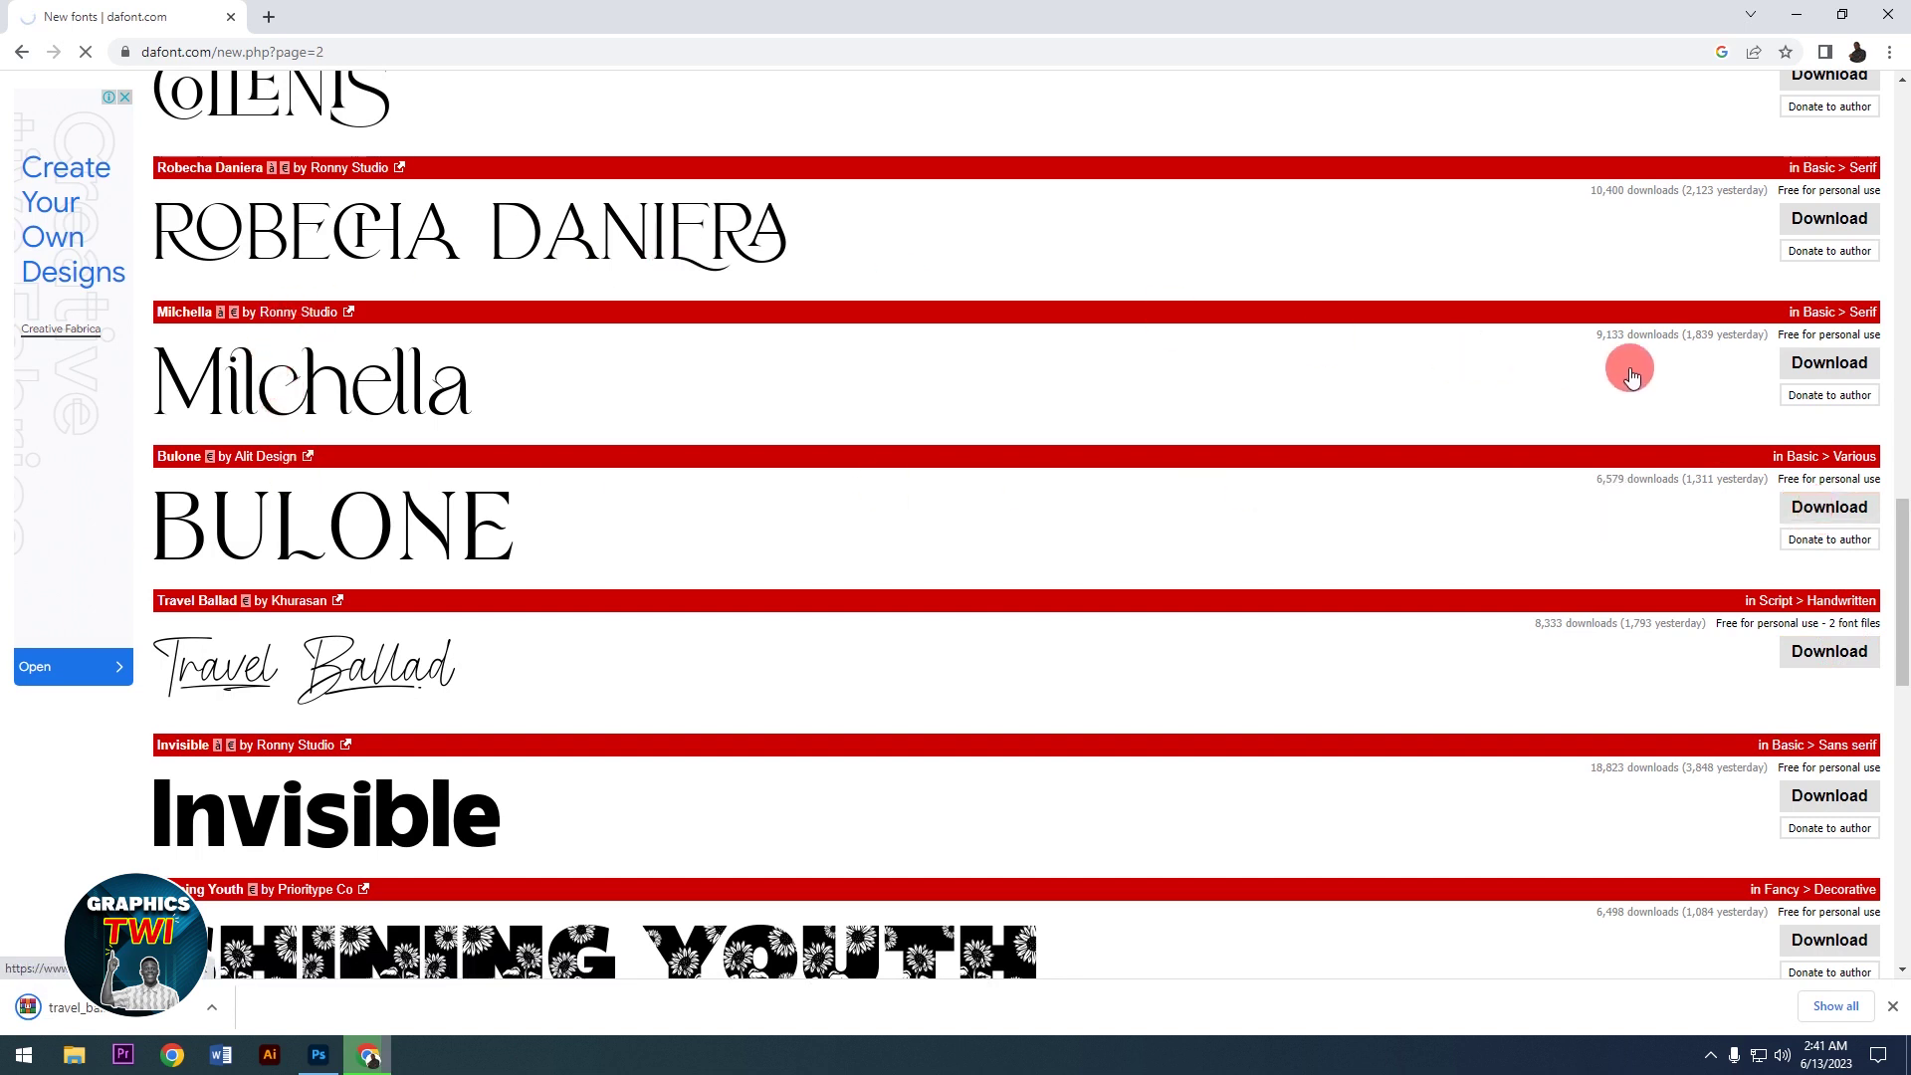
{"action": "left_click", "coordinate": [1803, 366]}
{"action": "scroll", "coordinate": [1686, 345], "scroll_direction": "up", "scroll_amount": 1}
{"action": "left_click", "coordinate": [1827, 316]}
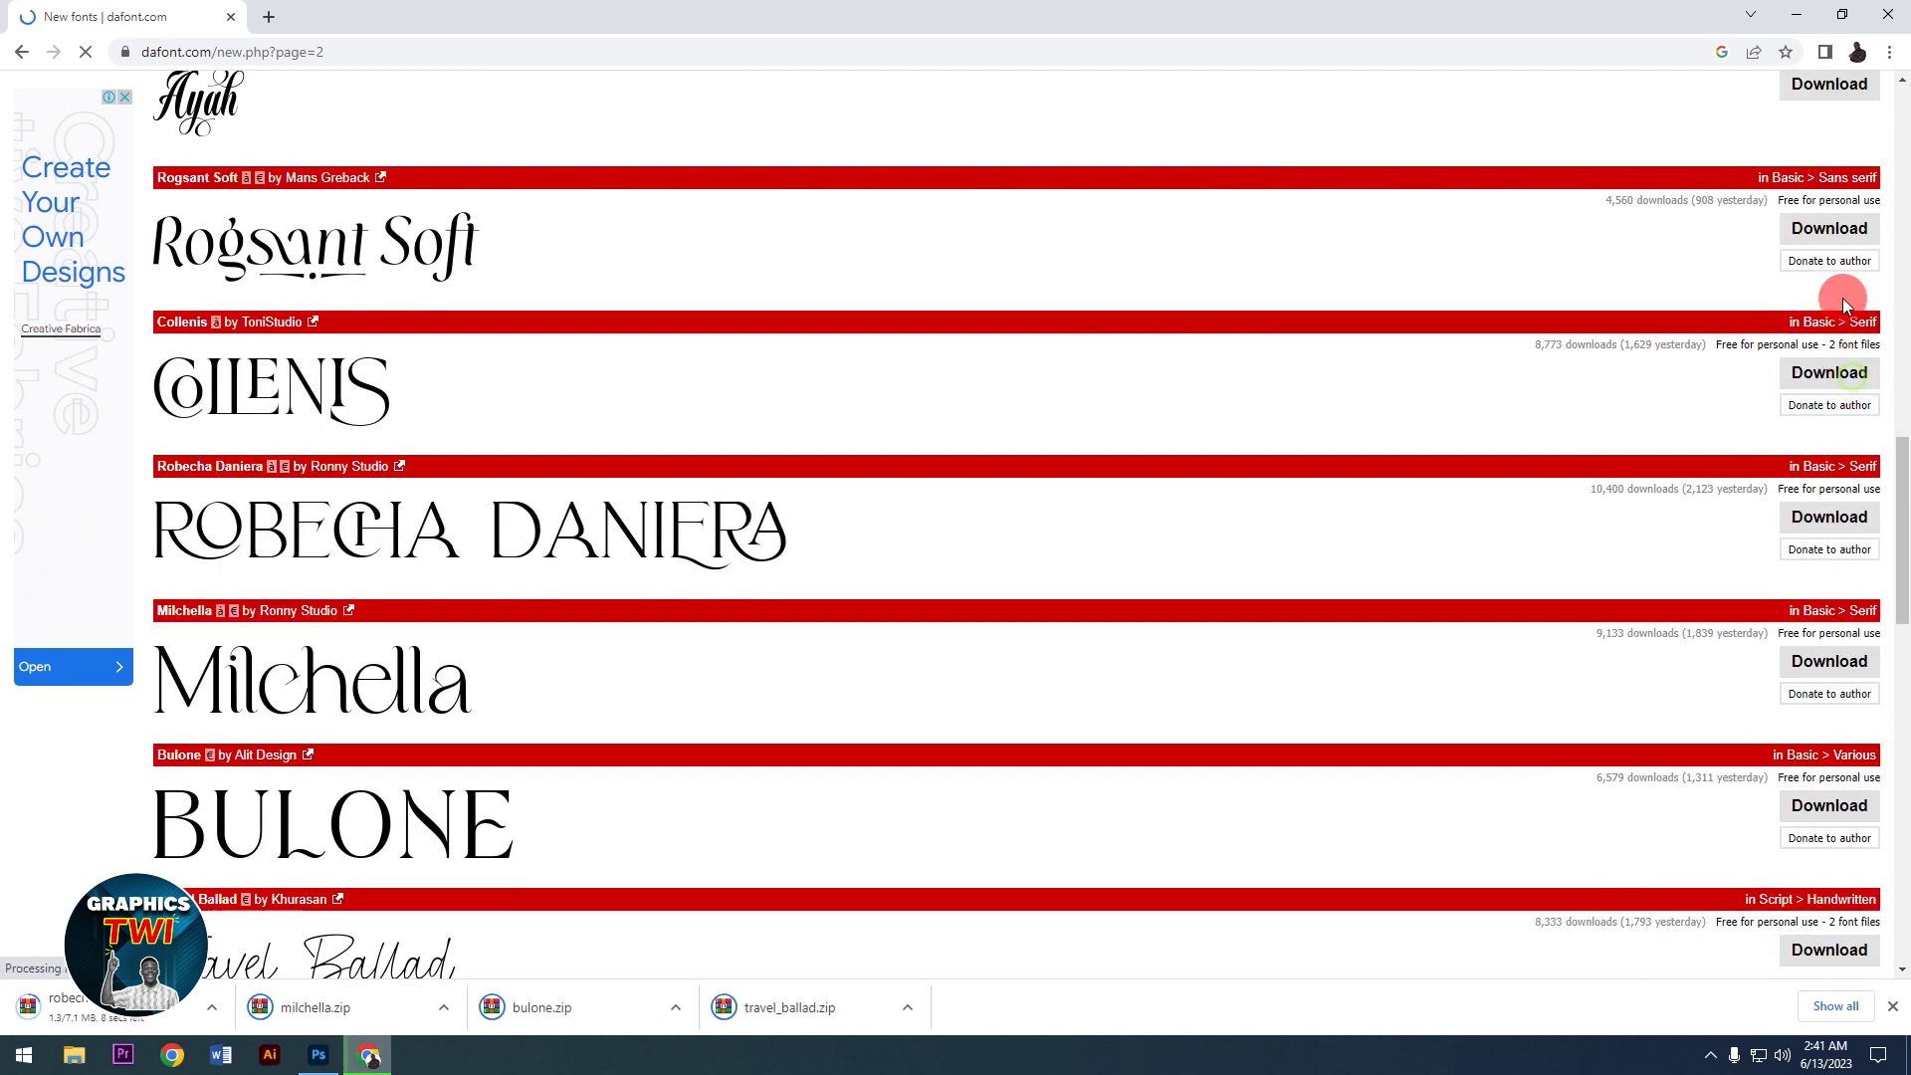
{"action": "left_click", "coordinate": [1830, 228]}
{"action": "scroll", "coordinate": [1122, 524], "scroll_direction": "up", "scroll_amount": 10}
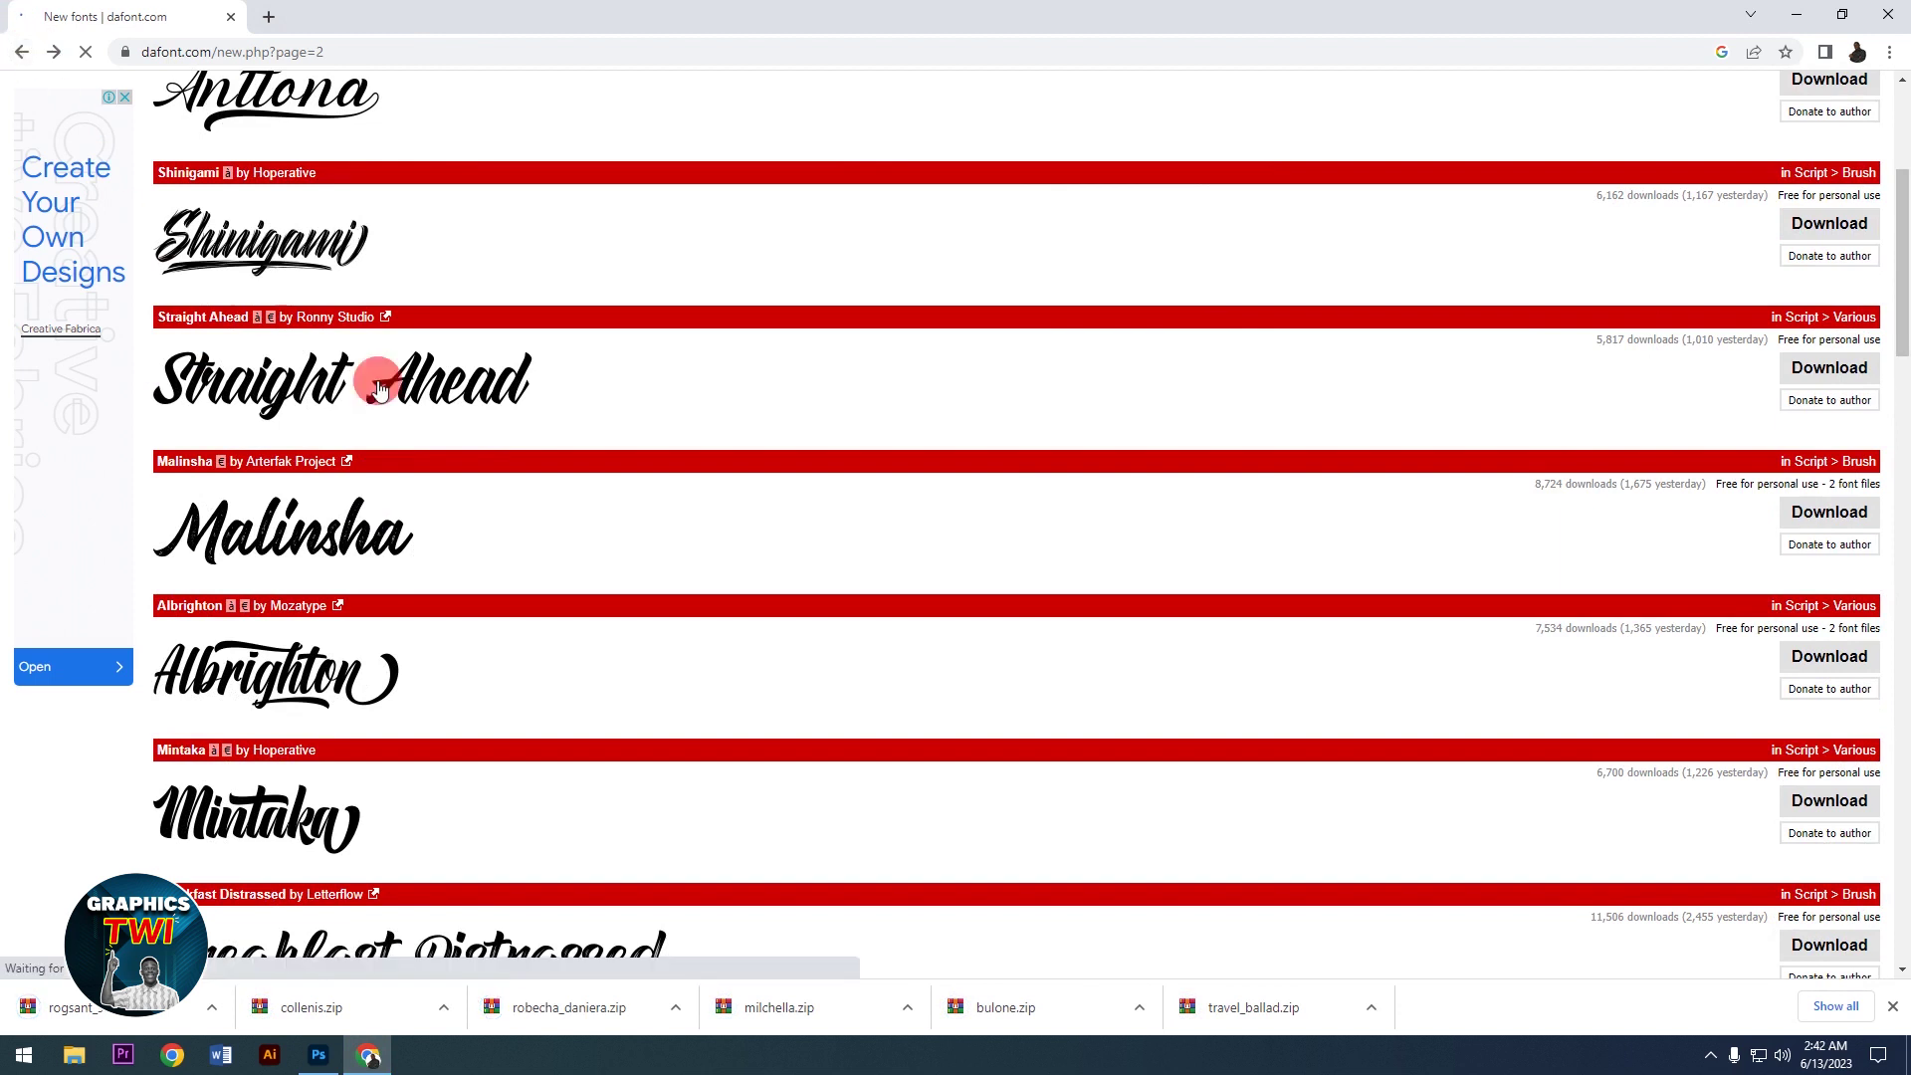
Step: Go back twice to the dafont.com homepage and scroll up to its category table
{"action": "left_click", "coordinate": [19, 51]}
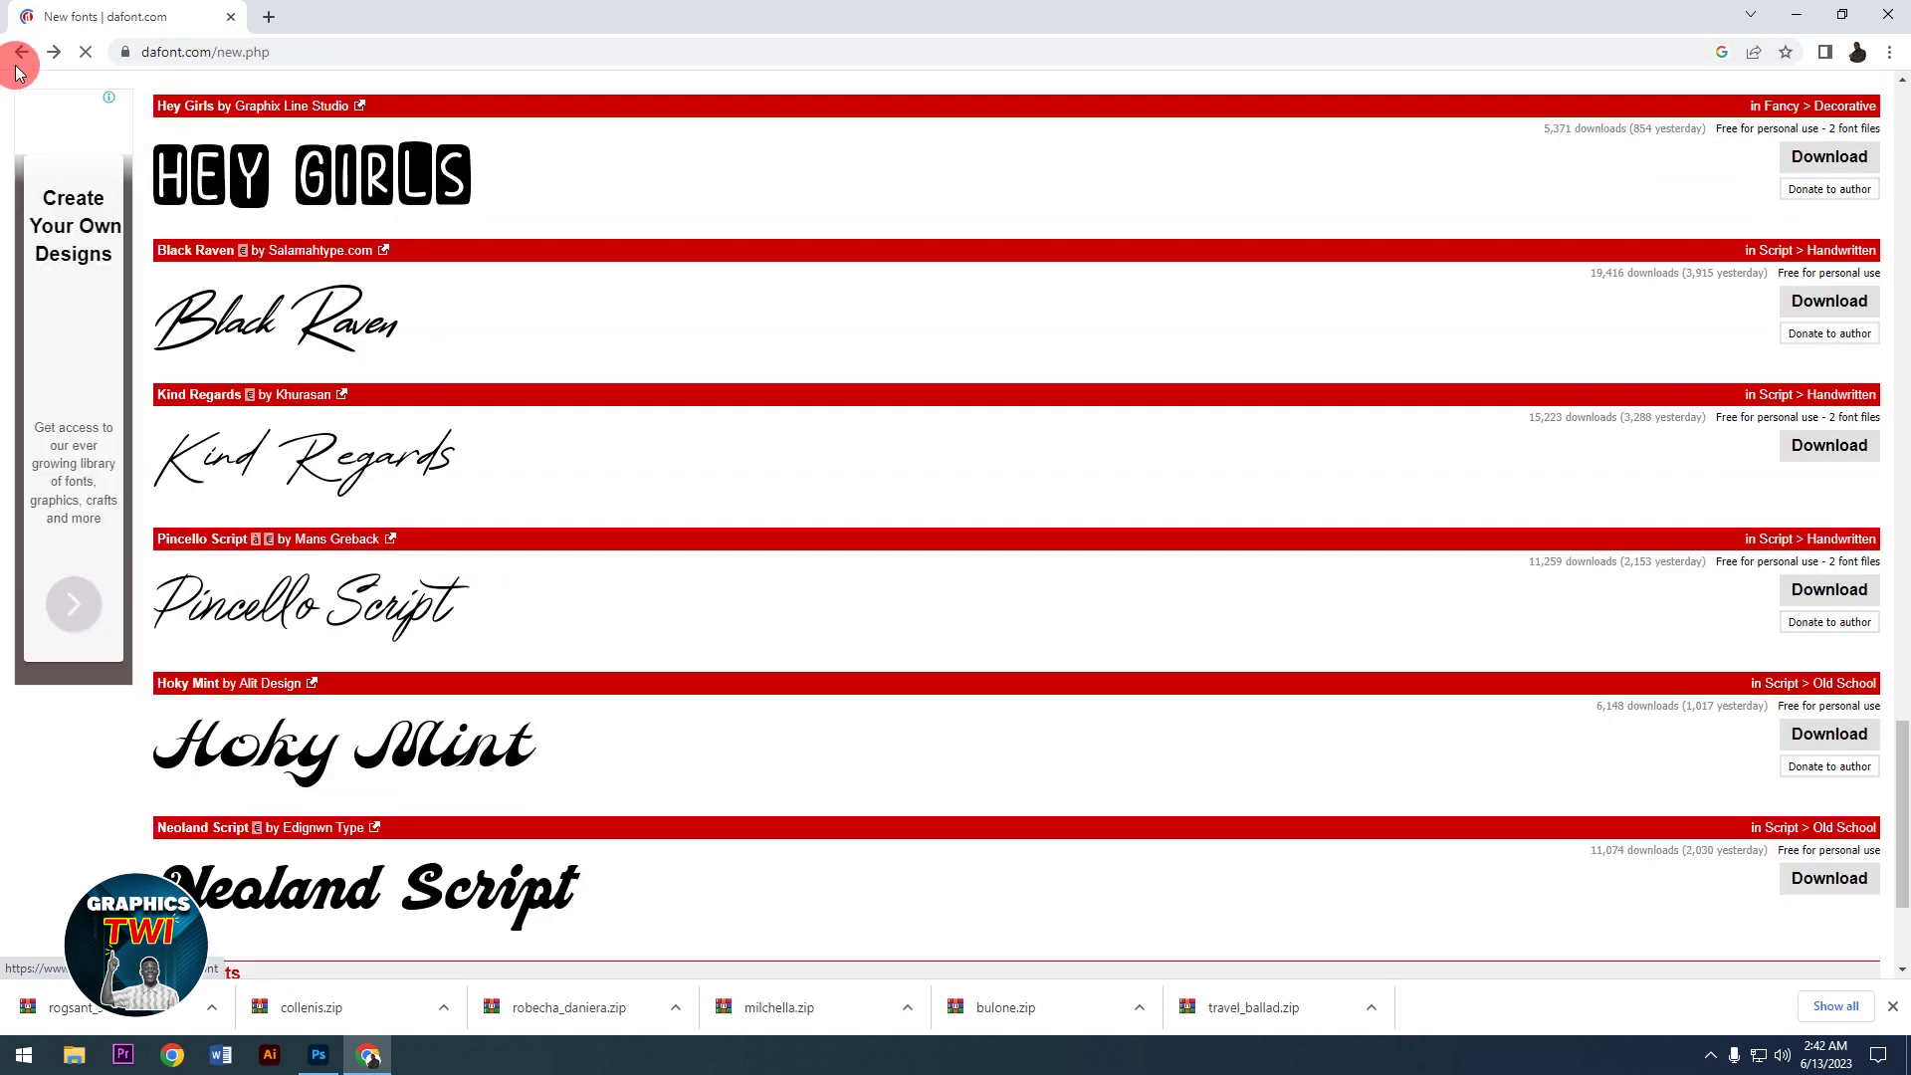
{"action": "left_click", "coordinate": [20, 52]}
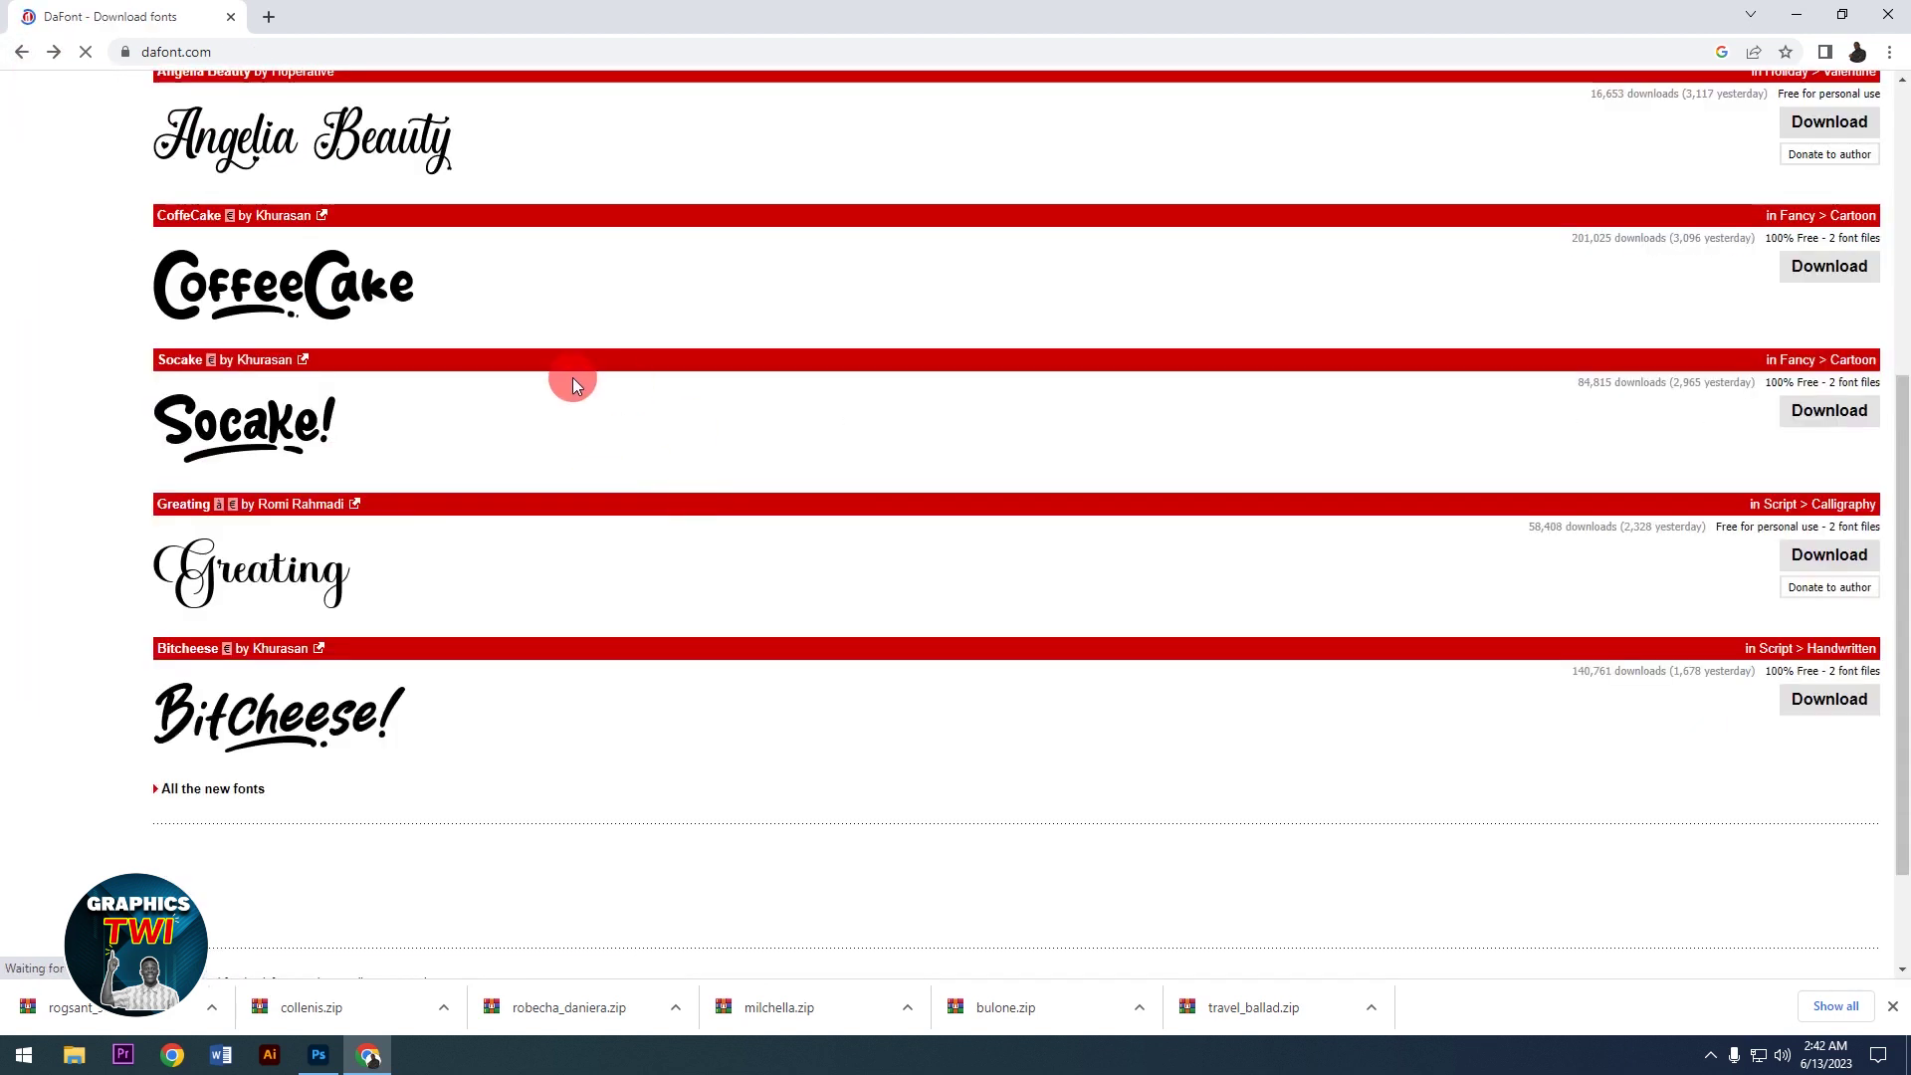
{"action": "scroll", "coordinate": [571, 379], "scroll_direction": "up", "scroll_amount": 5}
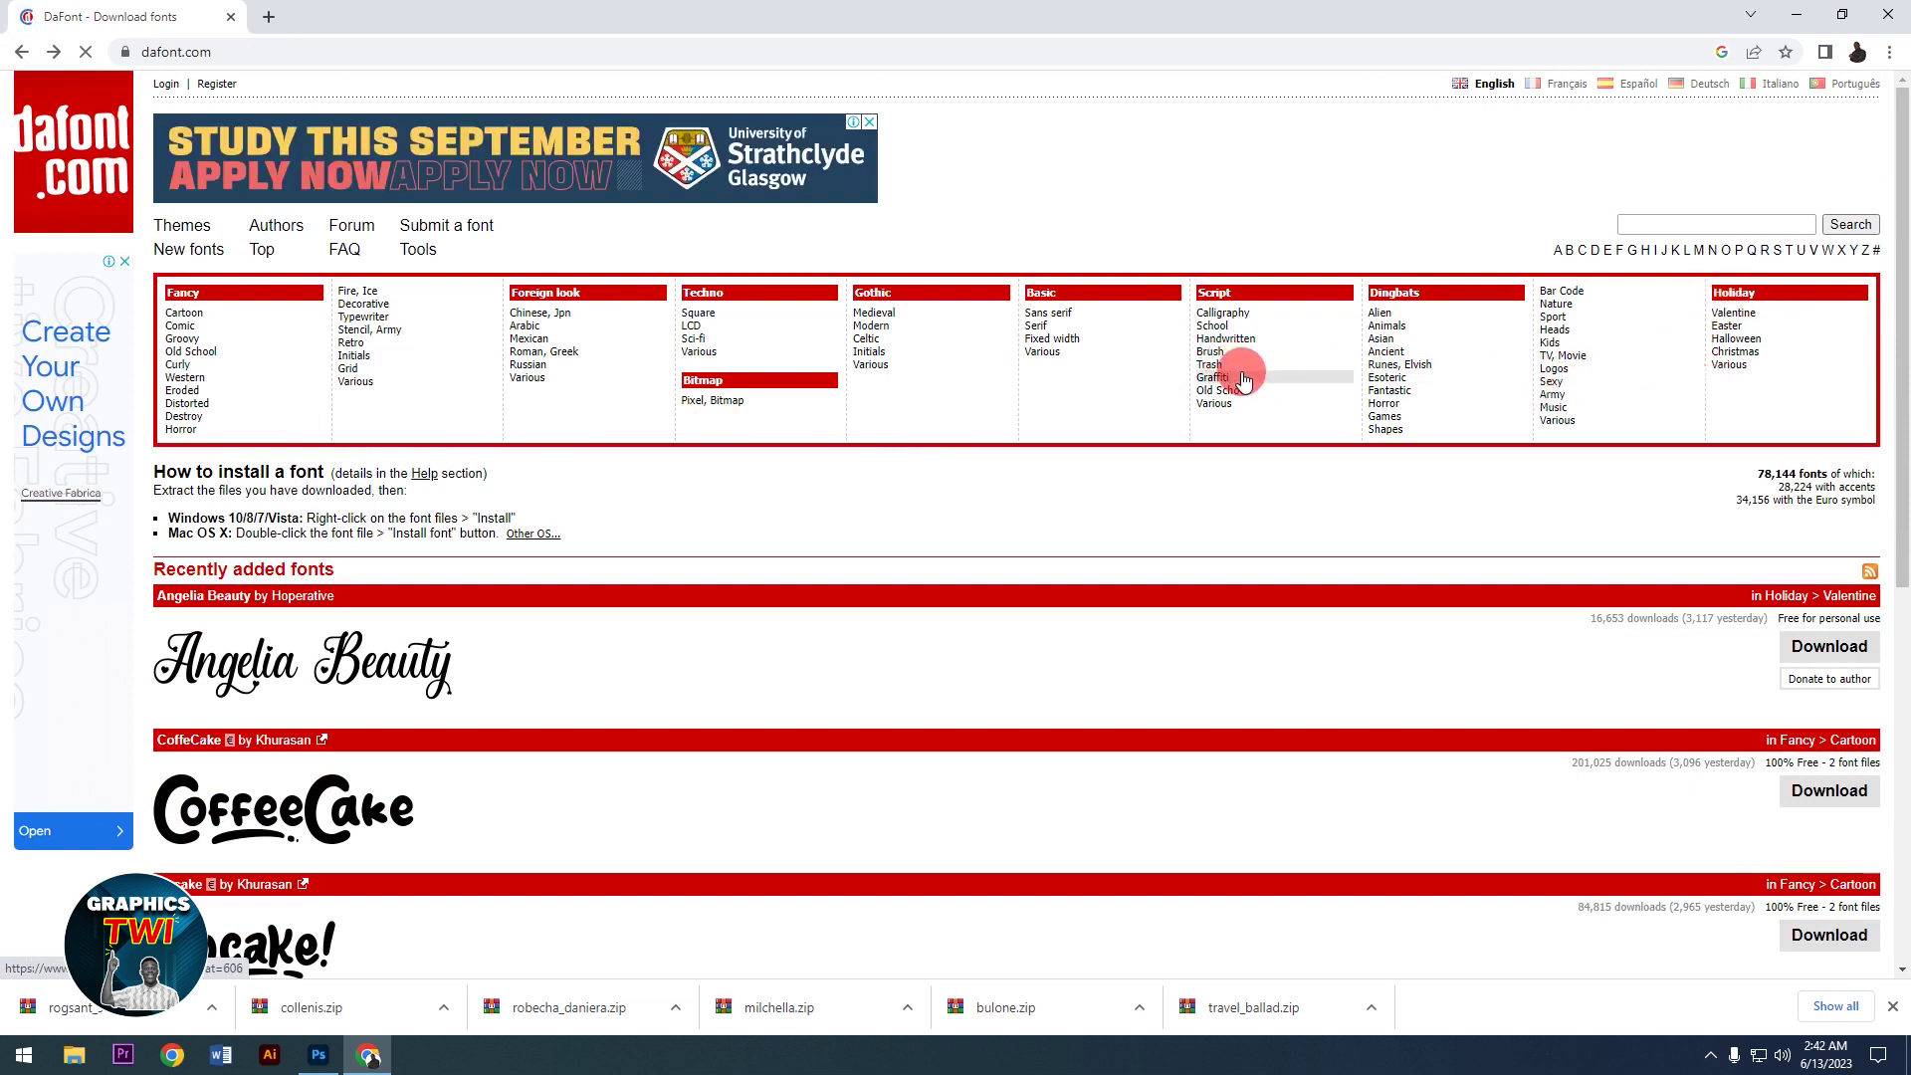
{"action": "scroll", "coordinate": [1248, 376], "scroll_direction": "up", "scroll_amount": 1, "text": "ctrl"}
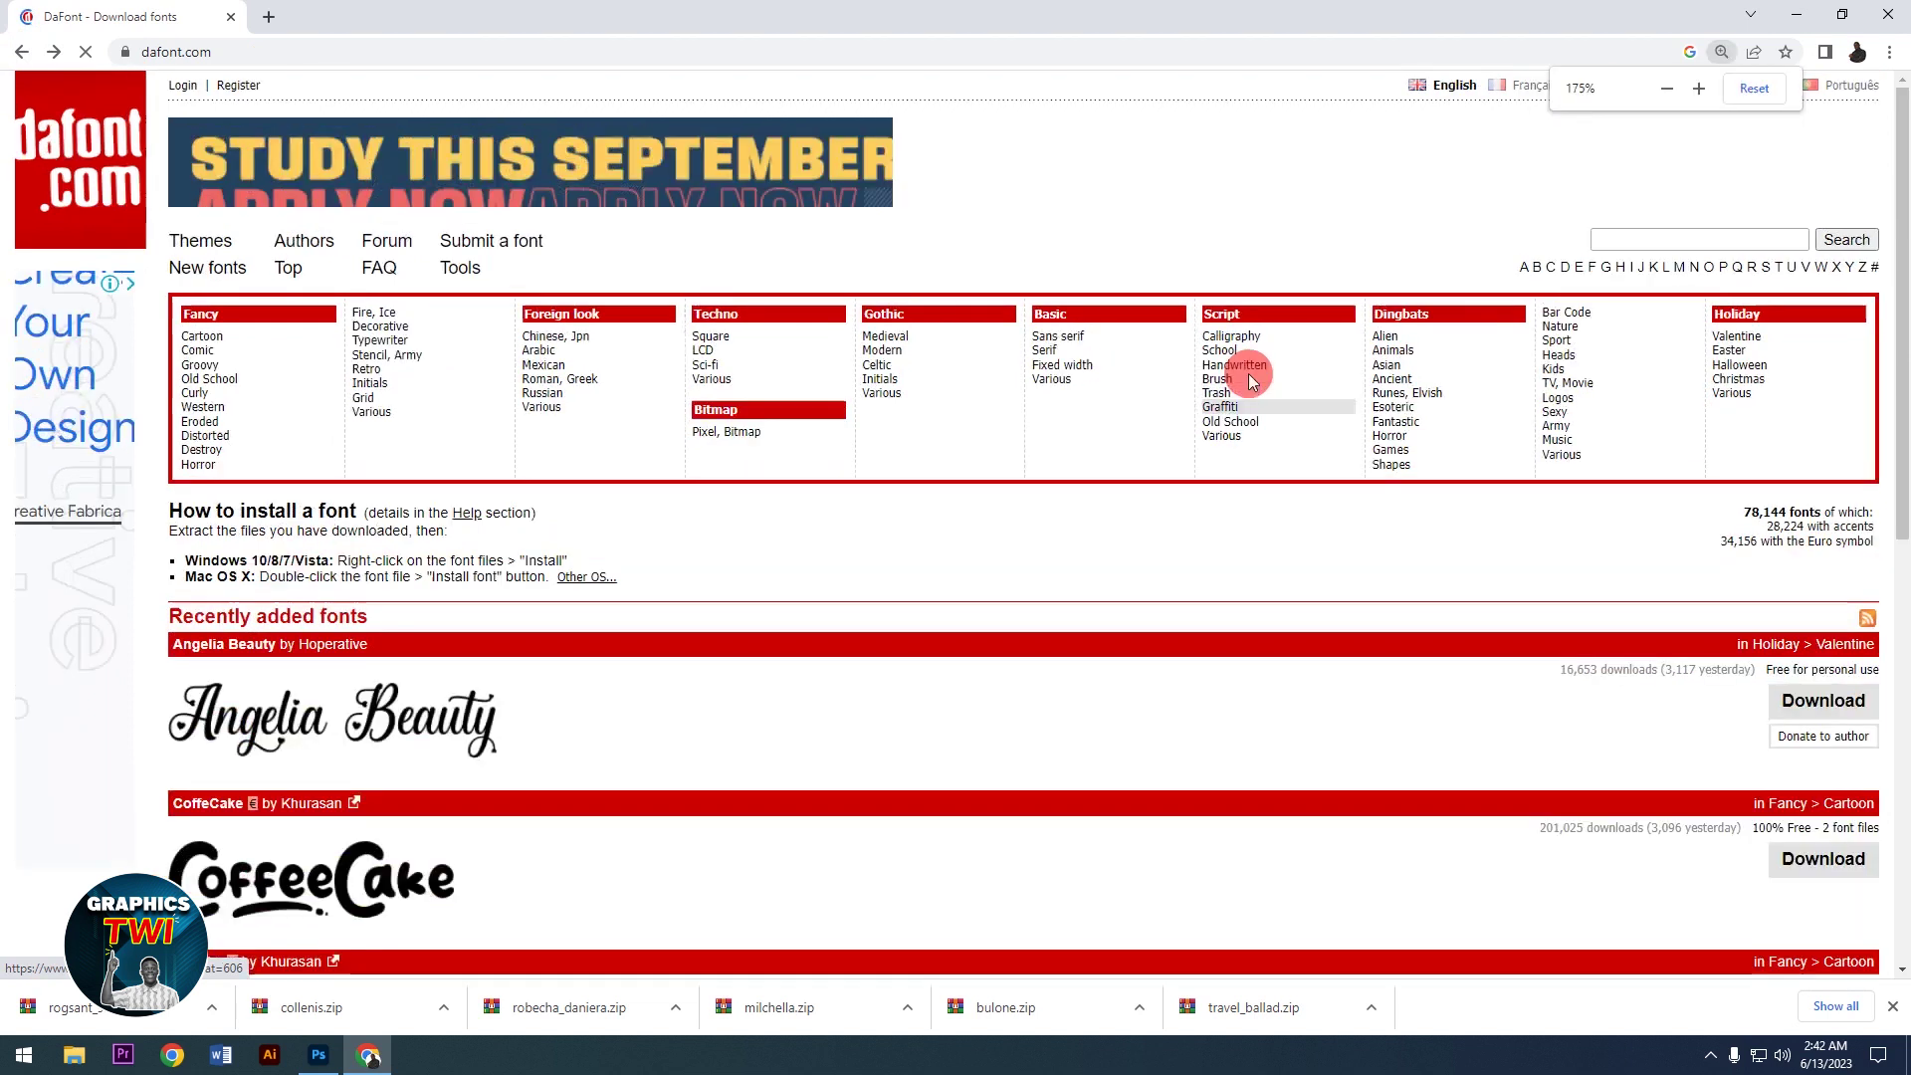
{"action": "scroll", "coordinate": [1248, 374], "scroll_direction": "up", "scroll_amount": 3, "text": "ctrl"}
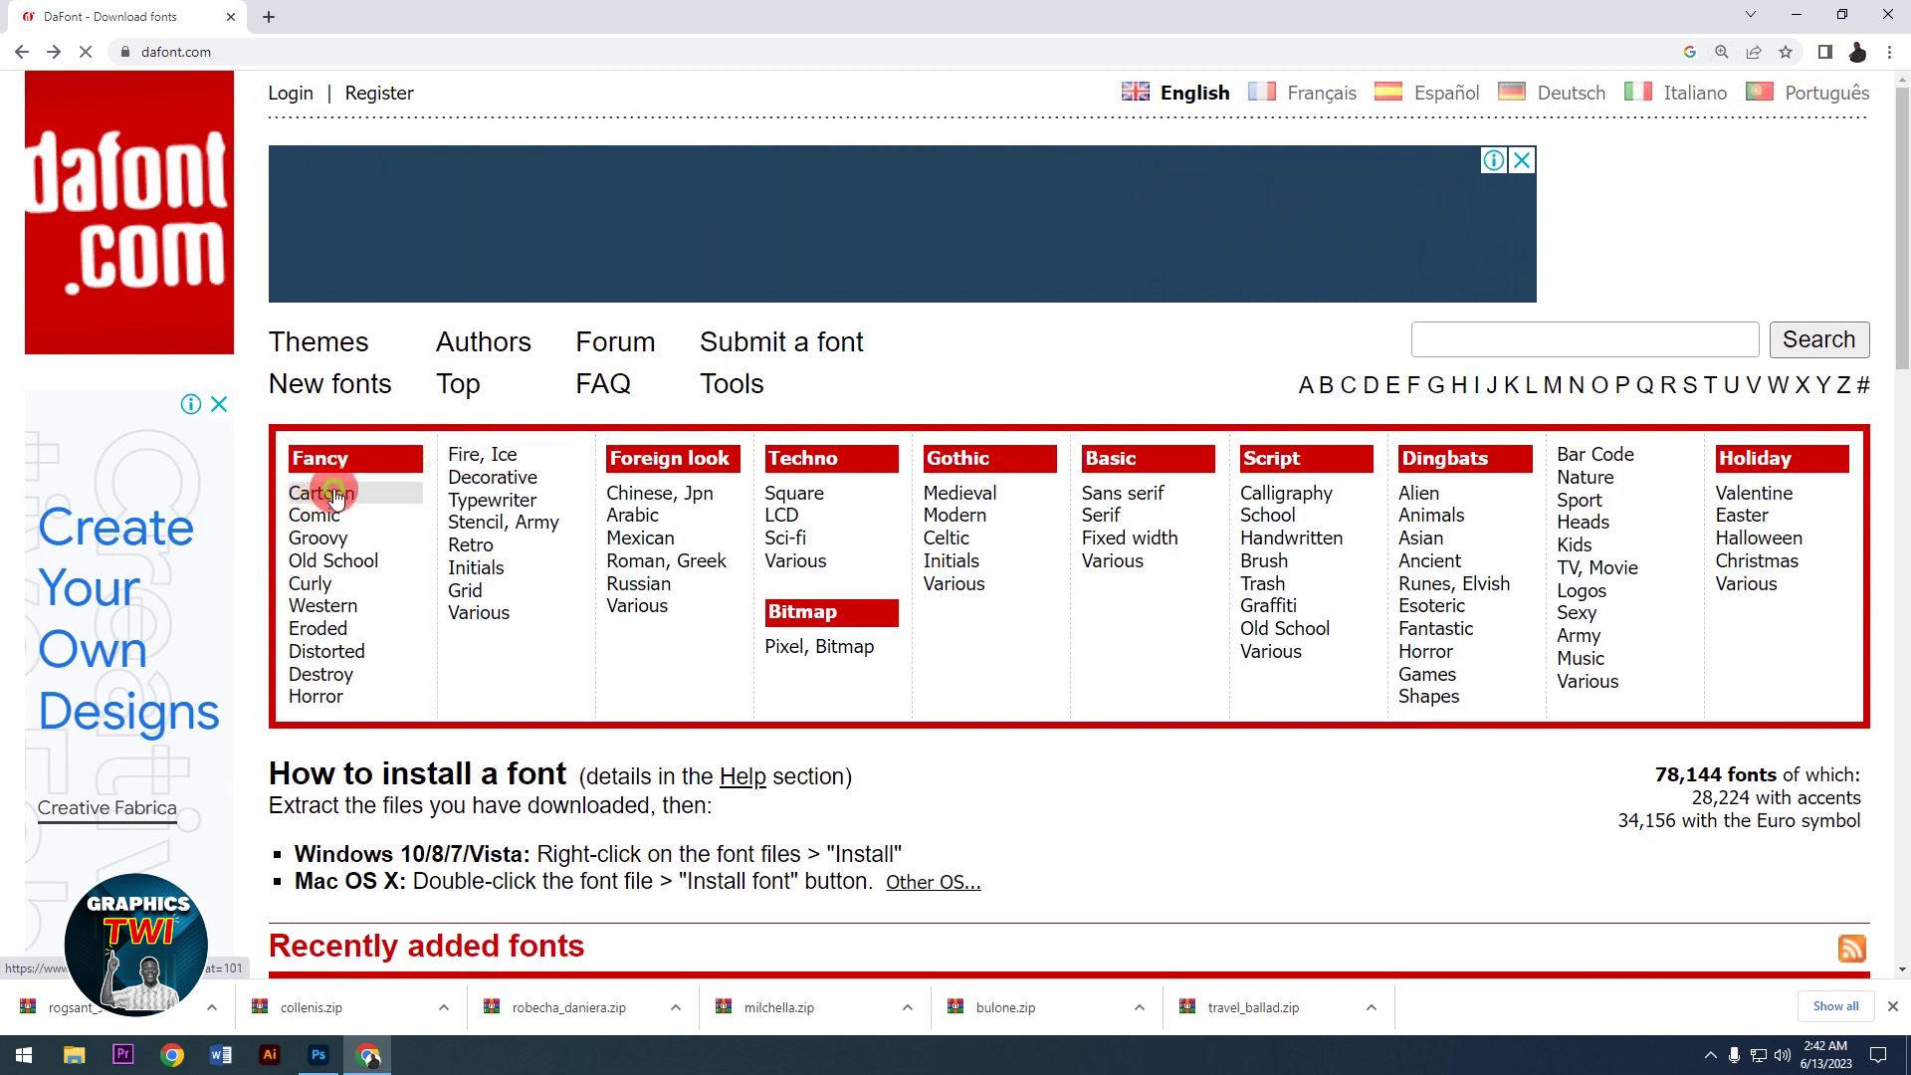
Step: Browse the DaFont category menu and the Comic fonts listing
{"action": "scroll", "coordinate": [618, 685], "scroll_direction": "down", "scroll_amount": 5}
{"action": "scroll", "coordinate": [618, 685], "scroll_direction": "down", "scroll_amount": 10}
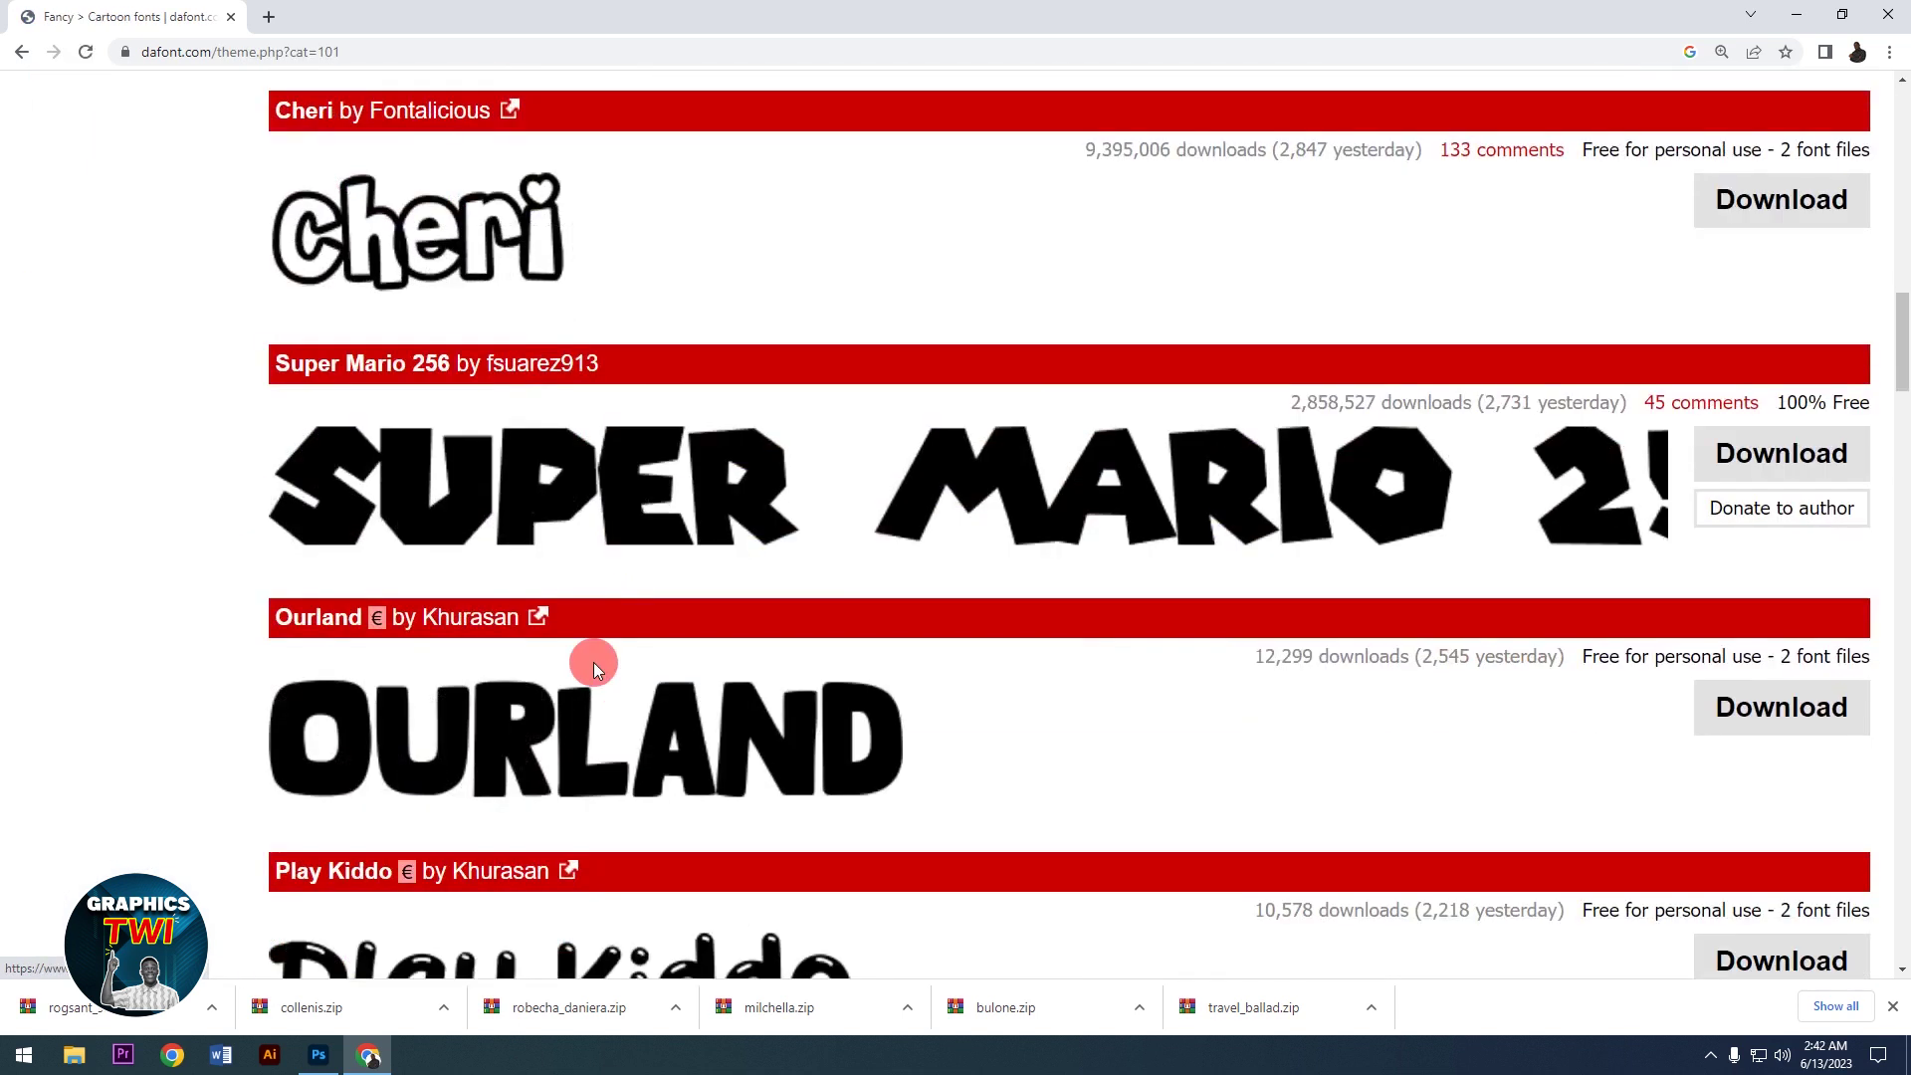
{"action": "scroll", "coordinate": [598, 661], "scroll_direction": "down", "scroll_amount": 10}
{"action": "scroll", "coordinate": [607, 659], "scroll_direction": "down", "scroll_amount": 5}
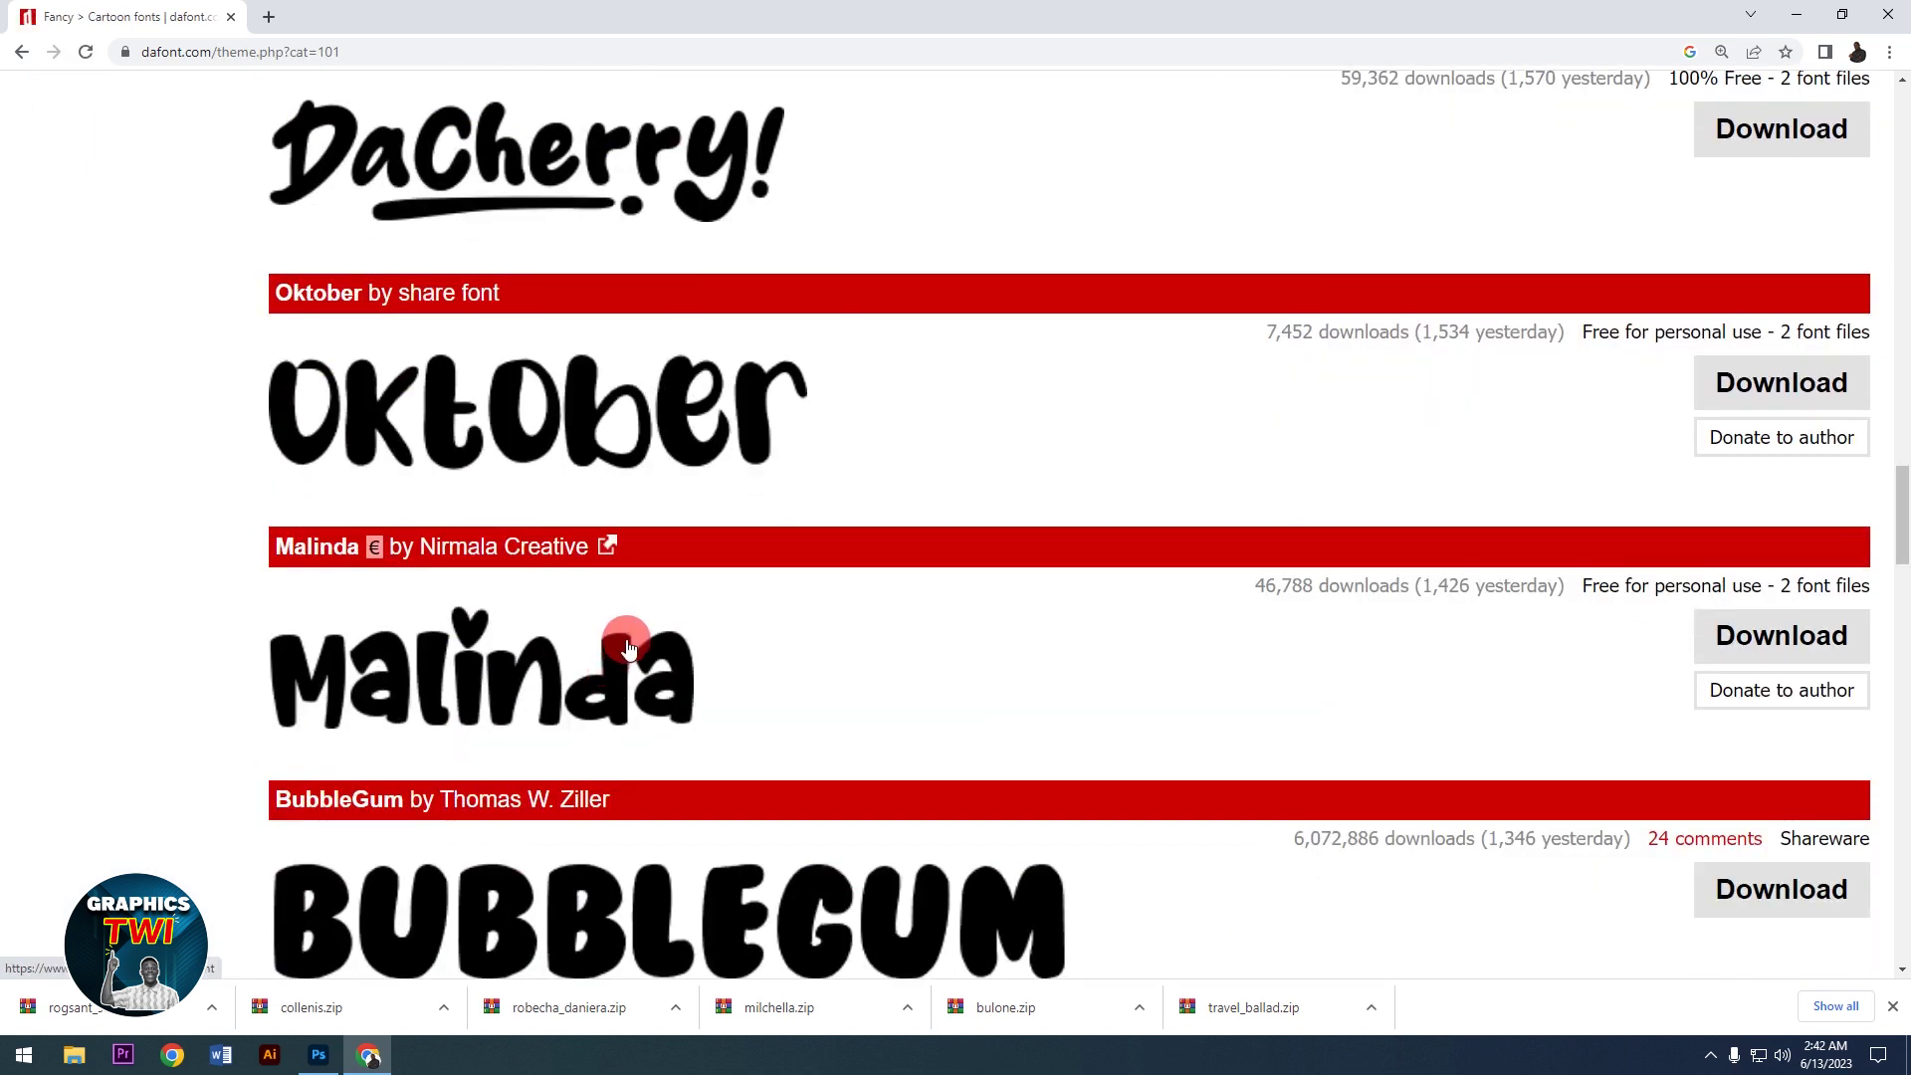
{"action": "scroll", "coordinate": [633, 642], "scroll_direction": "down", "scroll_amount": 4}
{"action": "scroll", "coordinate": [630, 667], "scroll_direction": "up", "scroll_amount": 8}
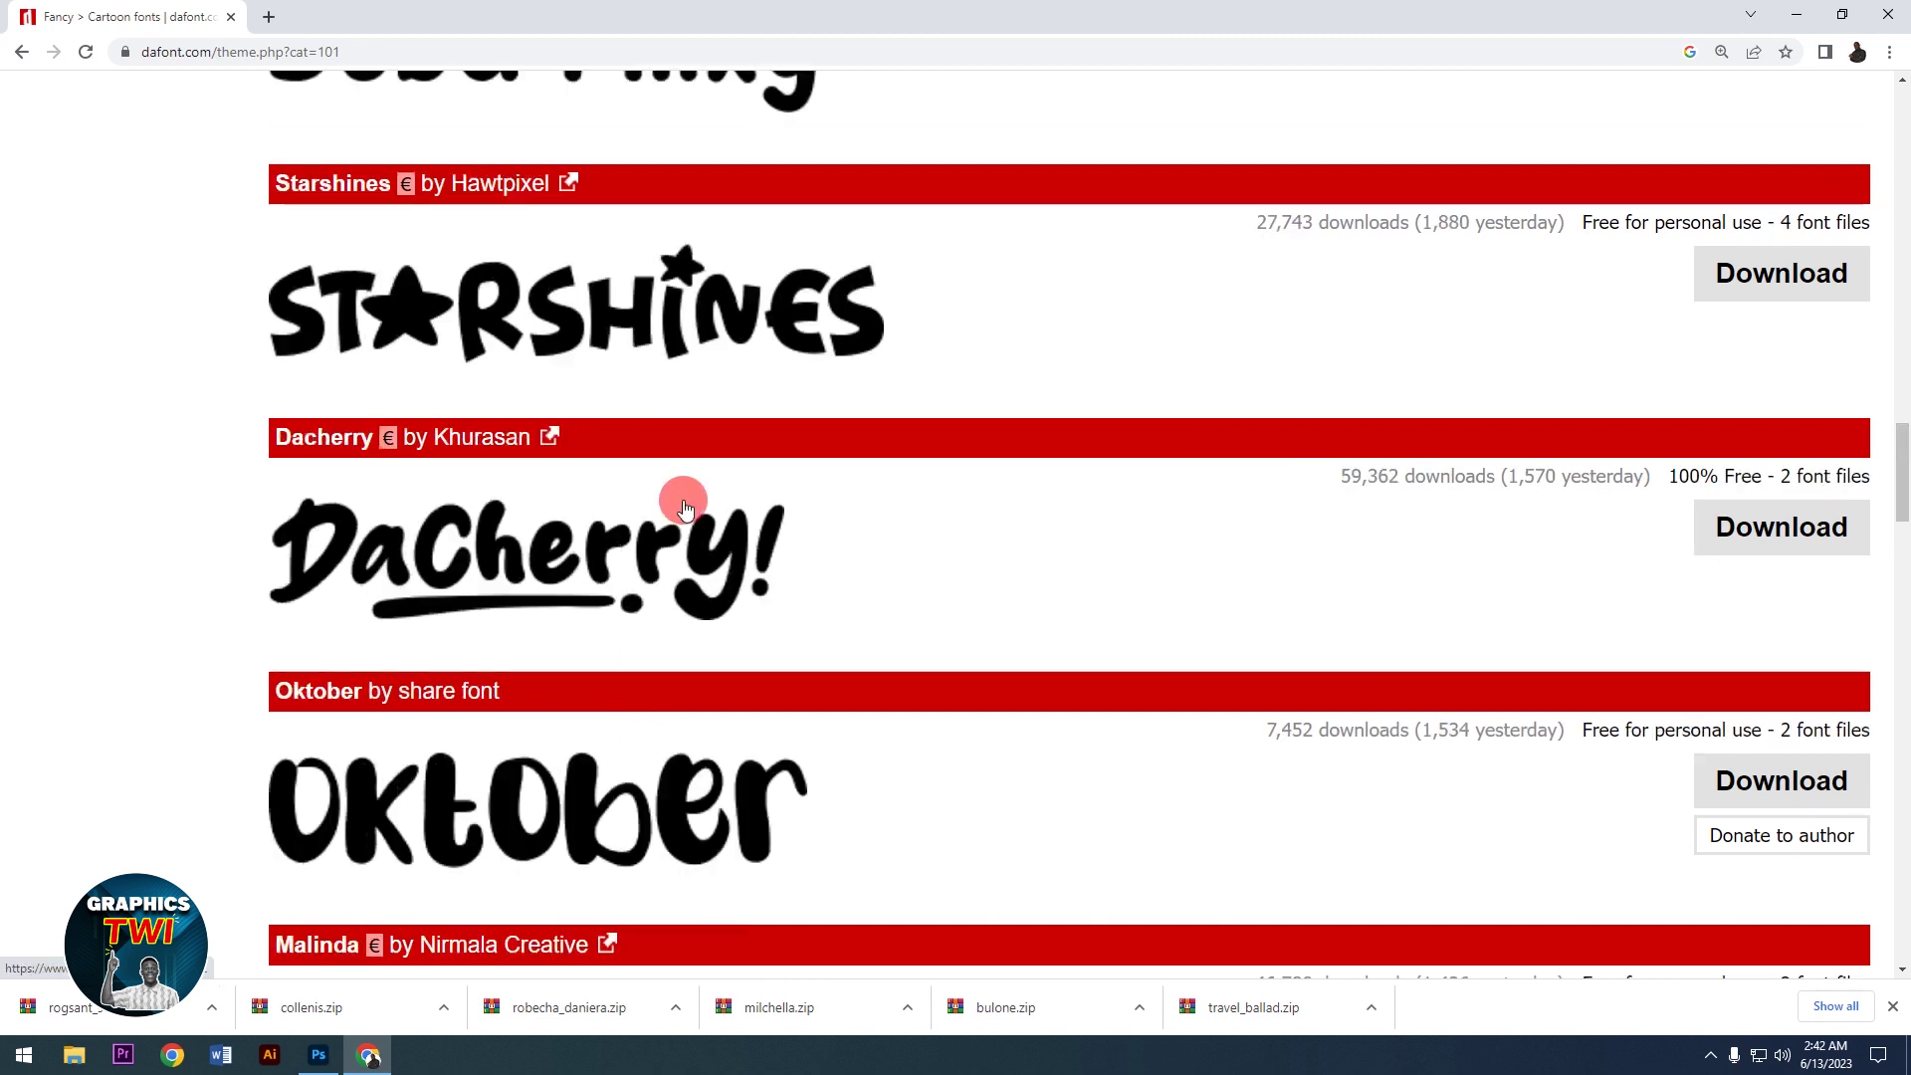
{"action": "scroll", "coordinate": [683, 500], "scroll_direction": "up", "scroll_amount": 20}
{"action": "scroll", "coordinate": [595, 524], "scroll_direction": "up", "scroll_amount": 4}
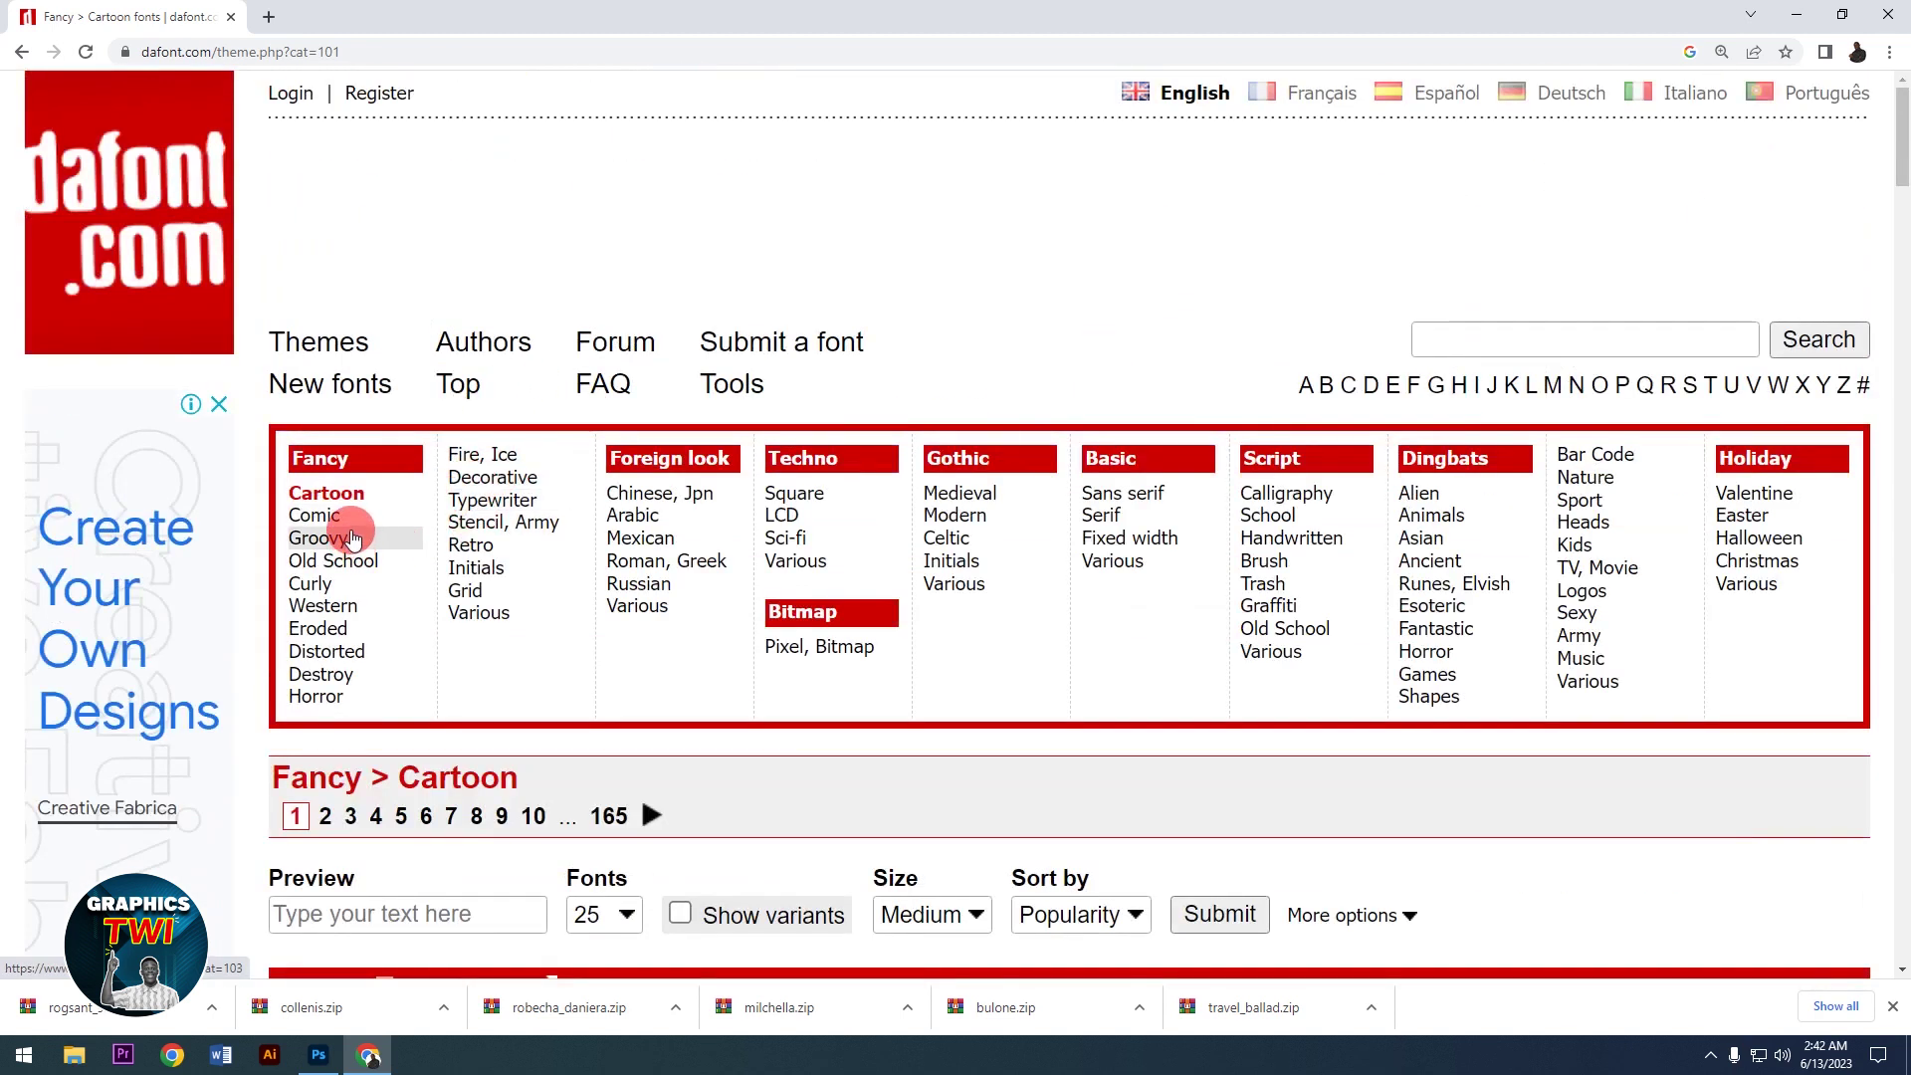
{"action": "left_click", "coordinate": [317, 515]}
{"action": "scroll", "coordinate": [588, 642], "scroll_direction": "down", "scroll_amount": 10}
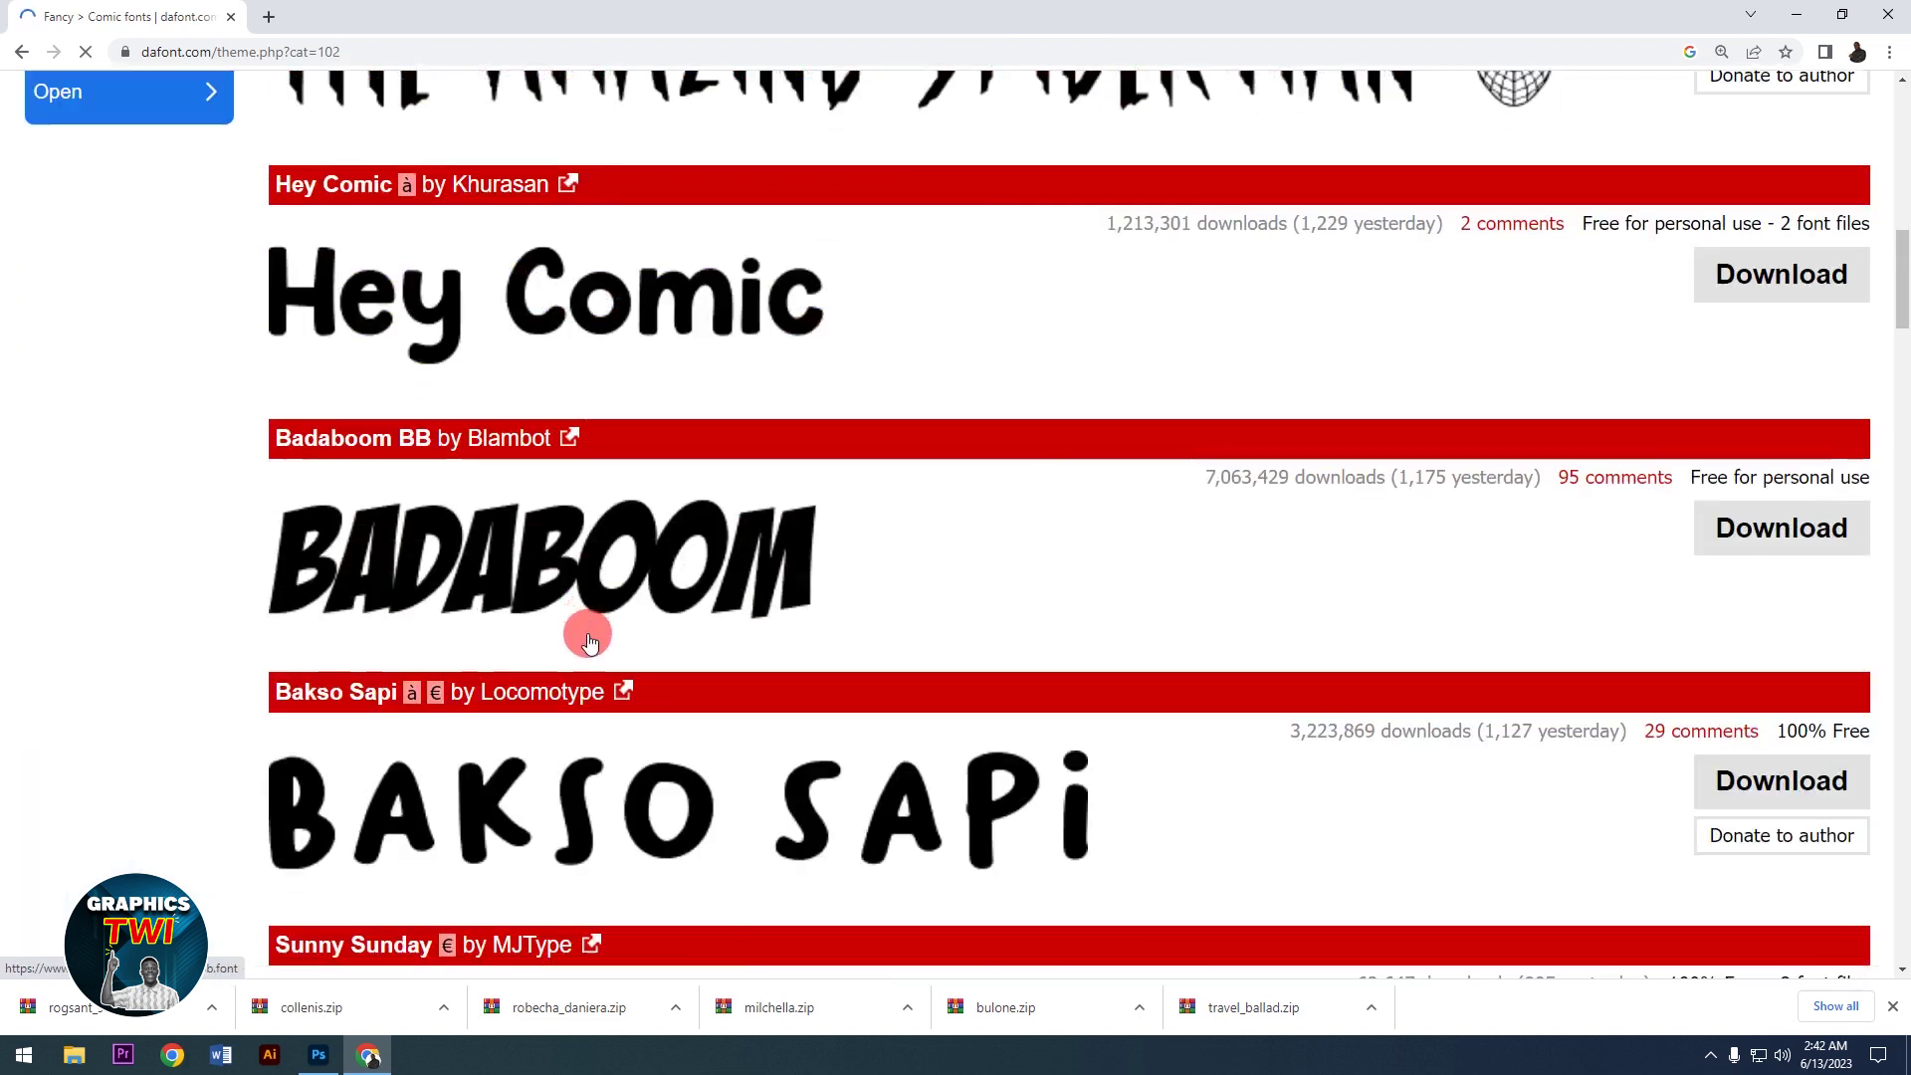
{"action": "scroll", "coordinate": [589, 642], "scroll_direction": "down", "scroll_amount": 10}
{"action": "left_click_drag", "start_coordinate": [1901, 395], "coordinate": [1871, 940]}
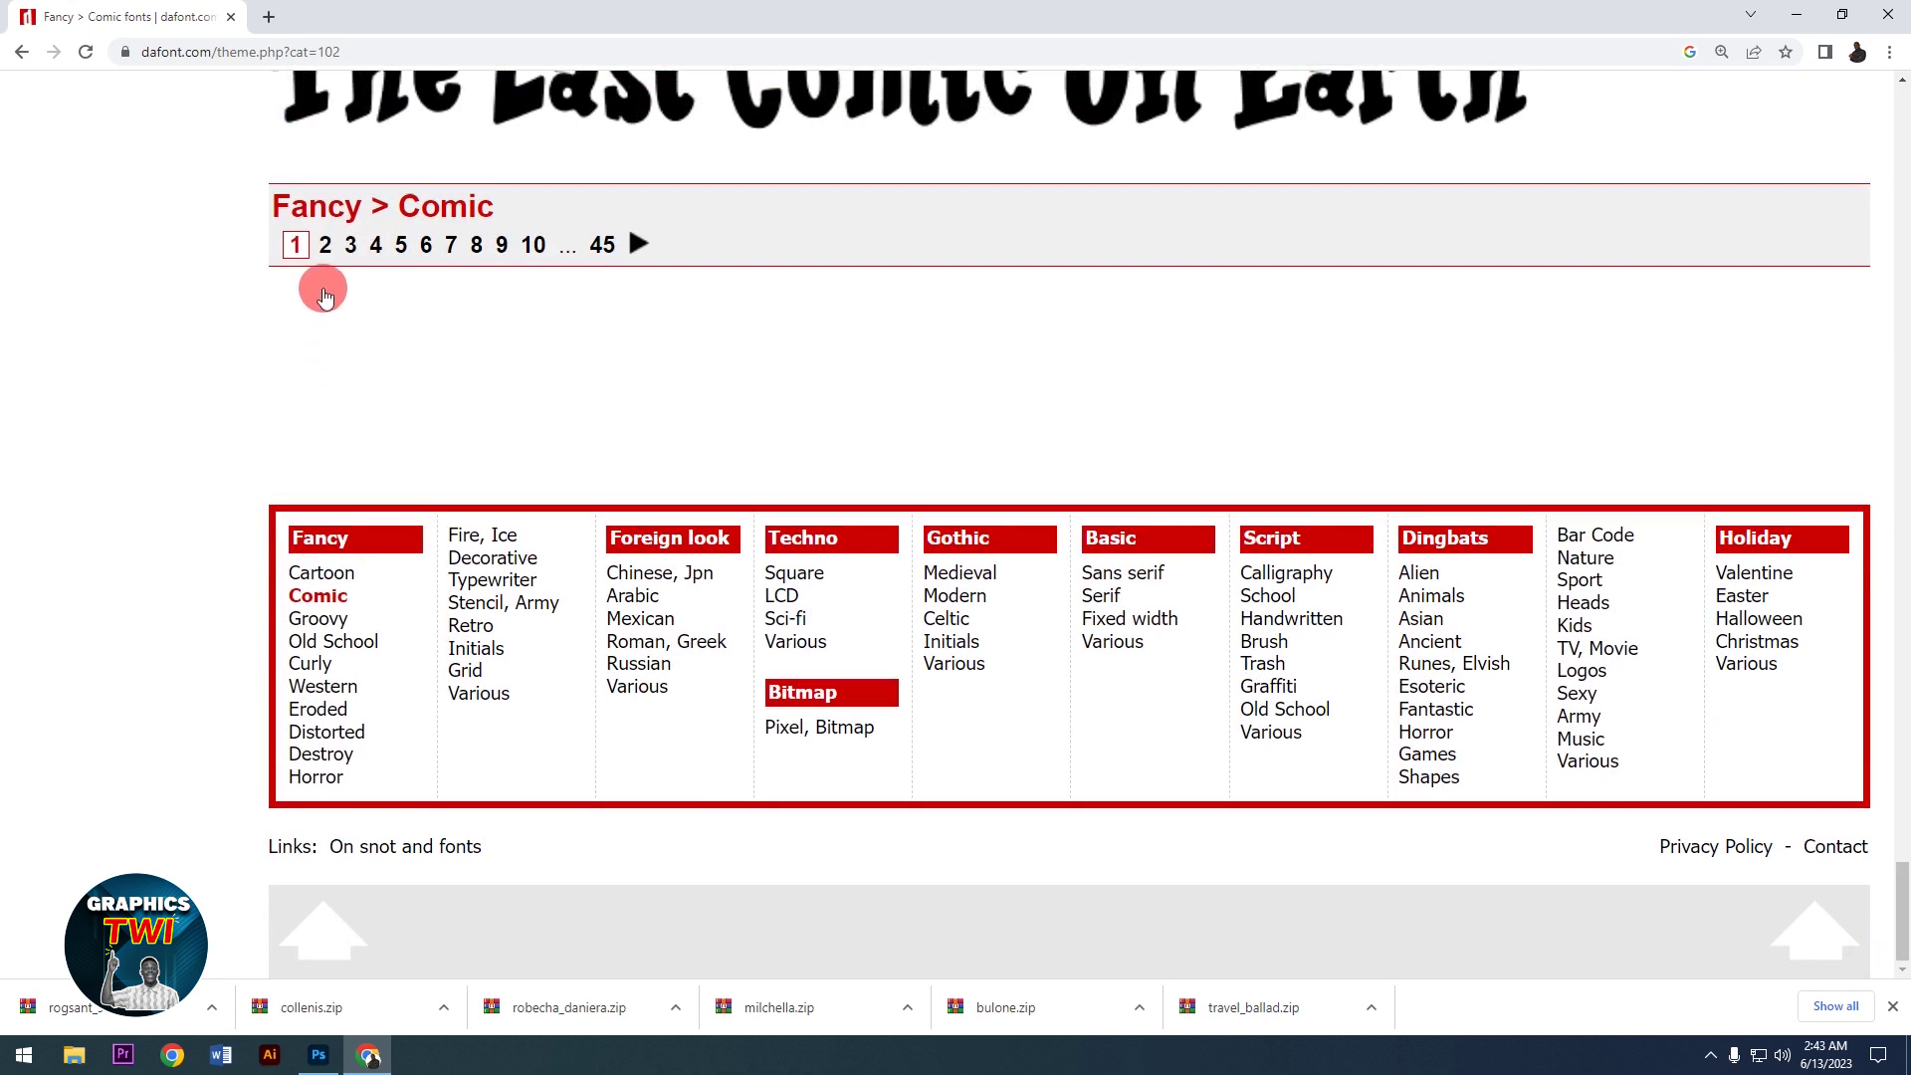
{"action": "scroll", "coordinate": [308, 443], "scroll_direction": "up", "scroll_amount": 2}
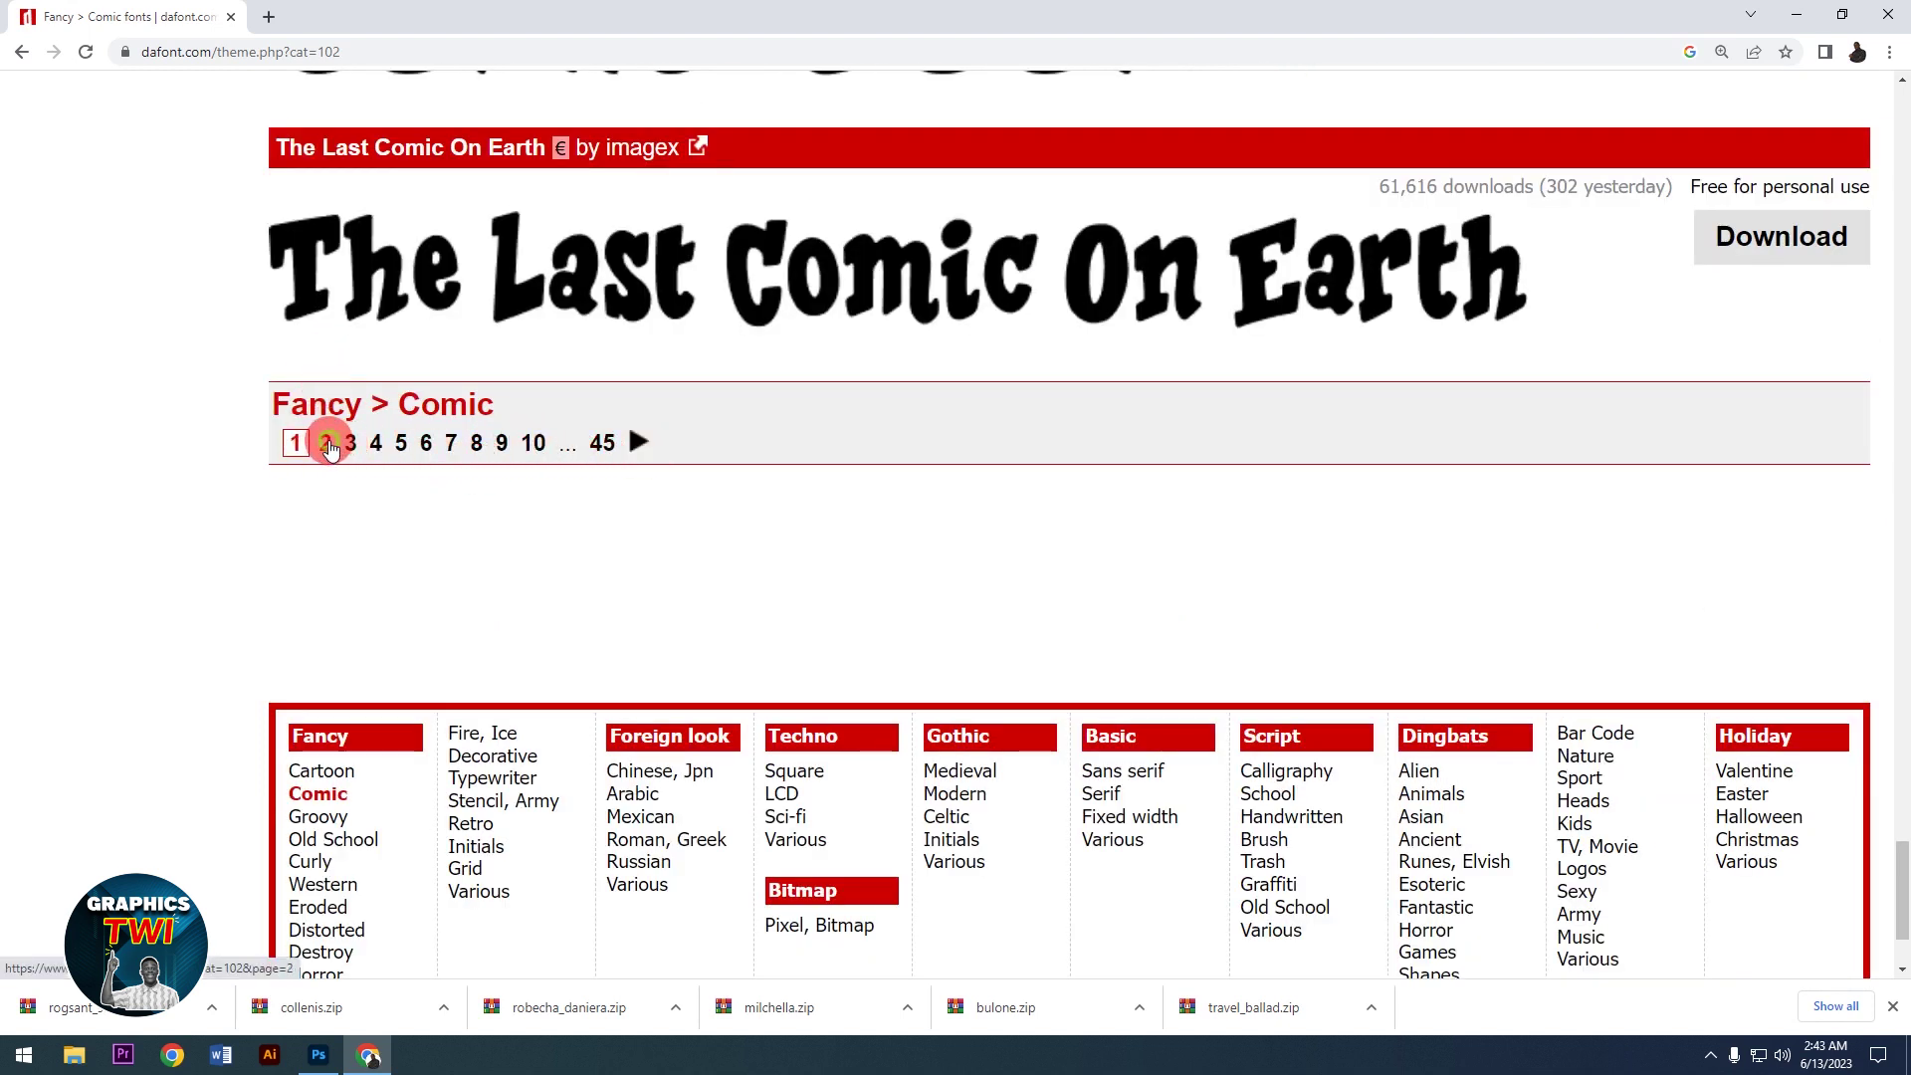
{"action": "scroll", "coordinate": [1075, 631], "scroll_direction": "down", "scroll_amount": 5}
{"action": "scroll", "coordinate": [859, 637], "scroll_direction": "down", "scroll_amount": 5}
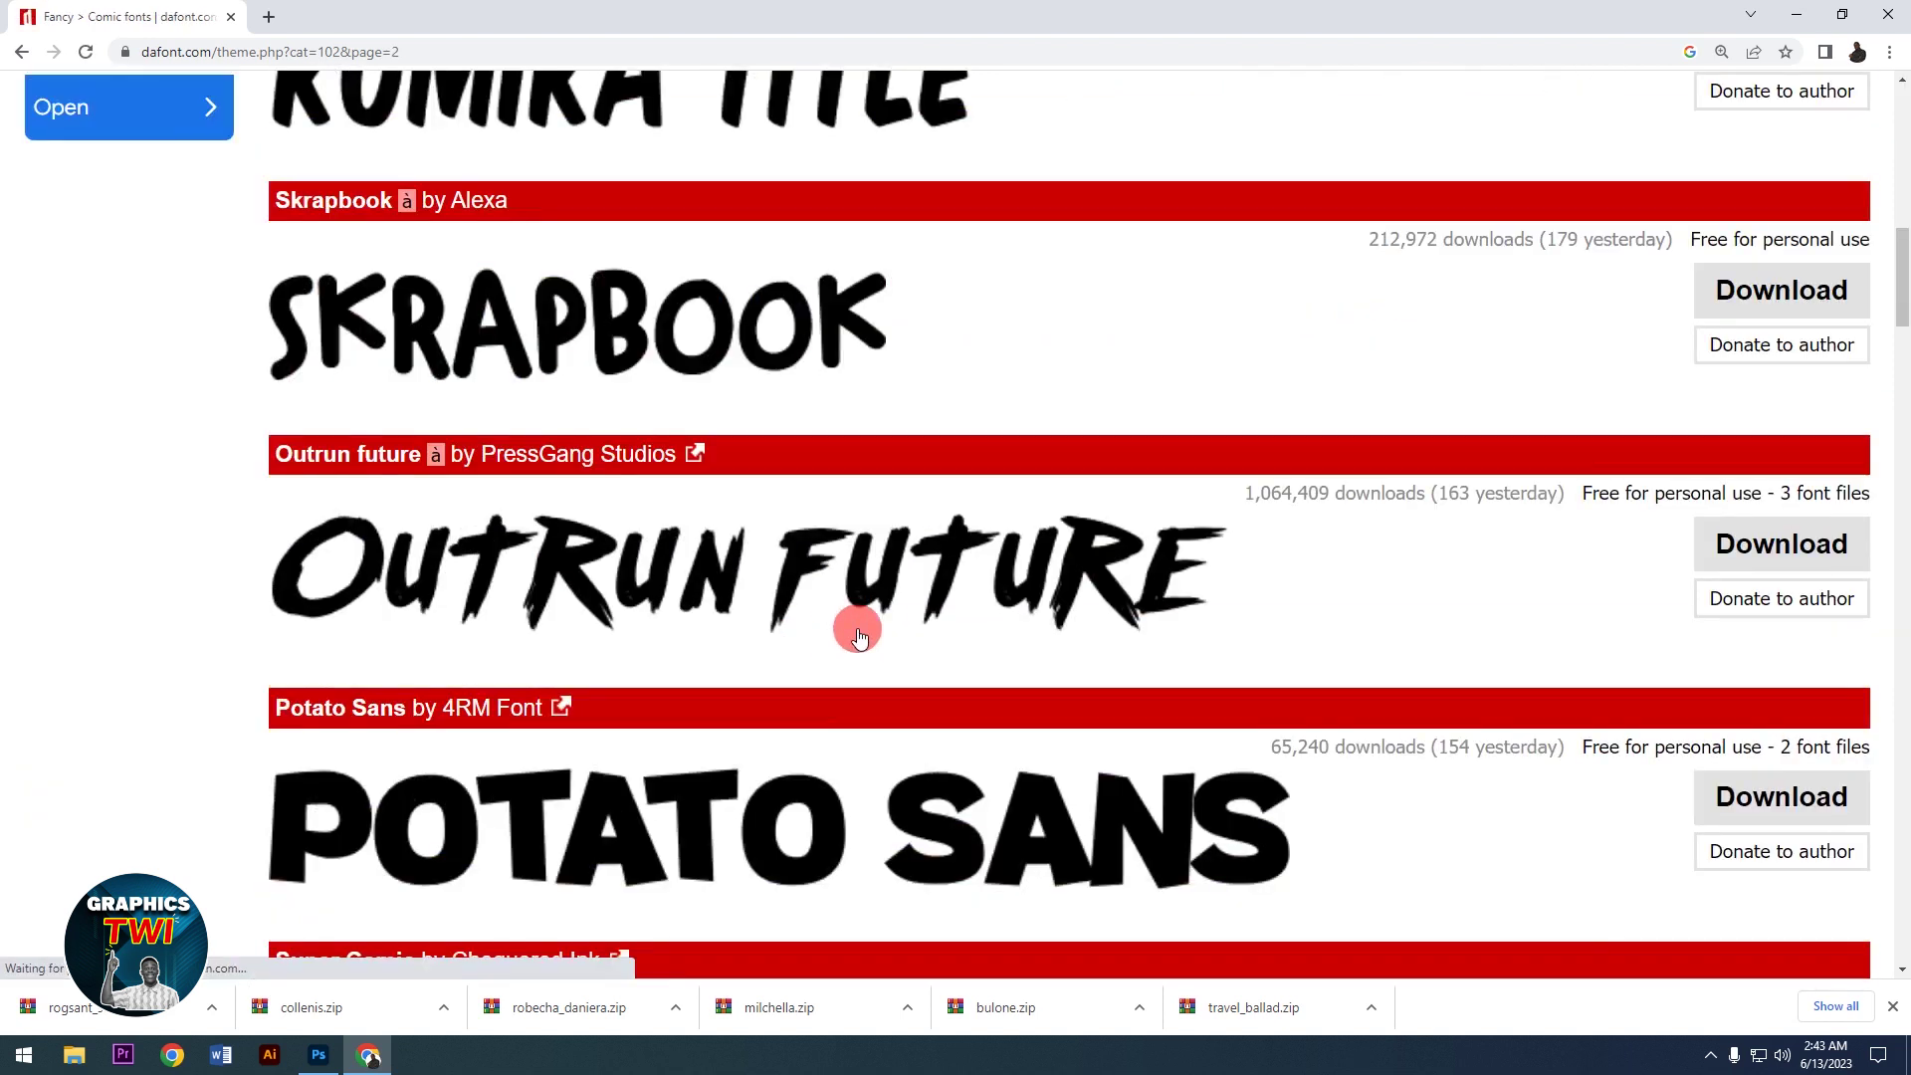
{"action": "scroll", "coordinate": [859, 637], "scroll_direction": "down", "scroll_amount": 3}
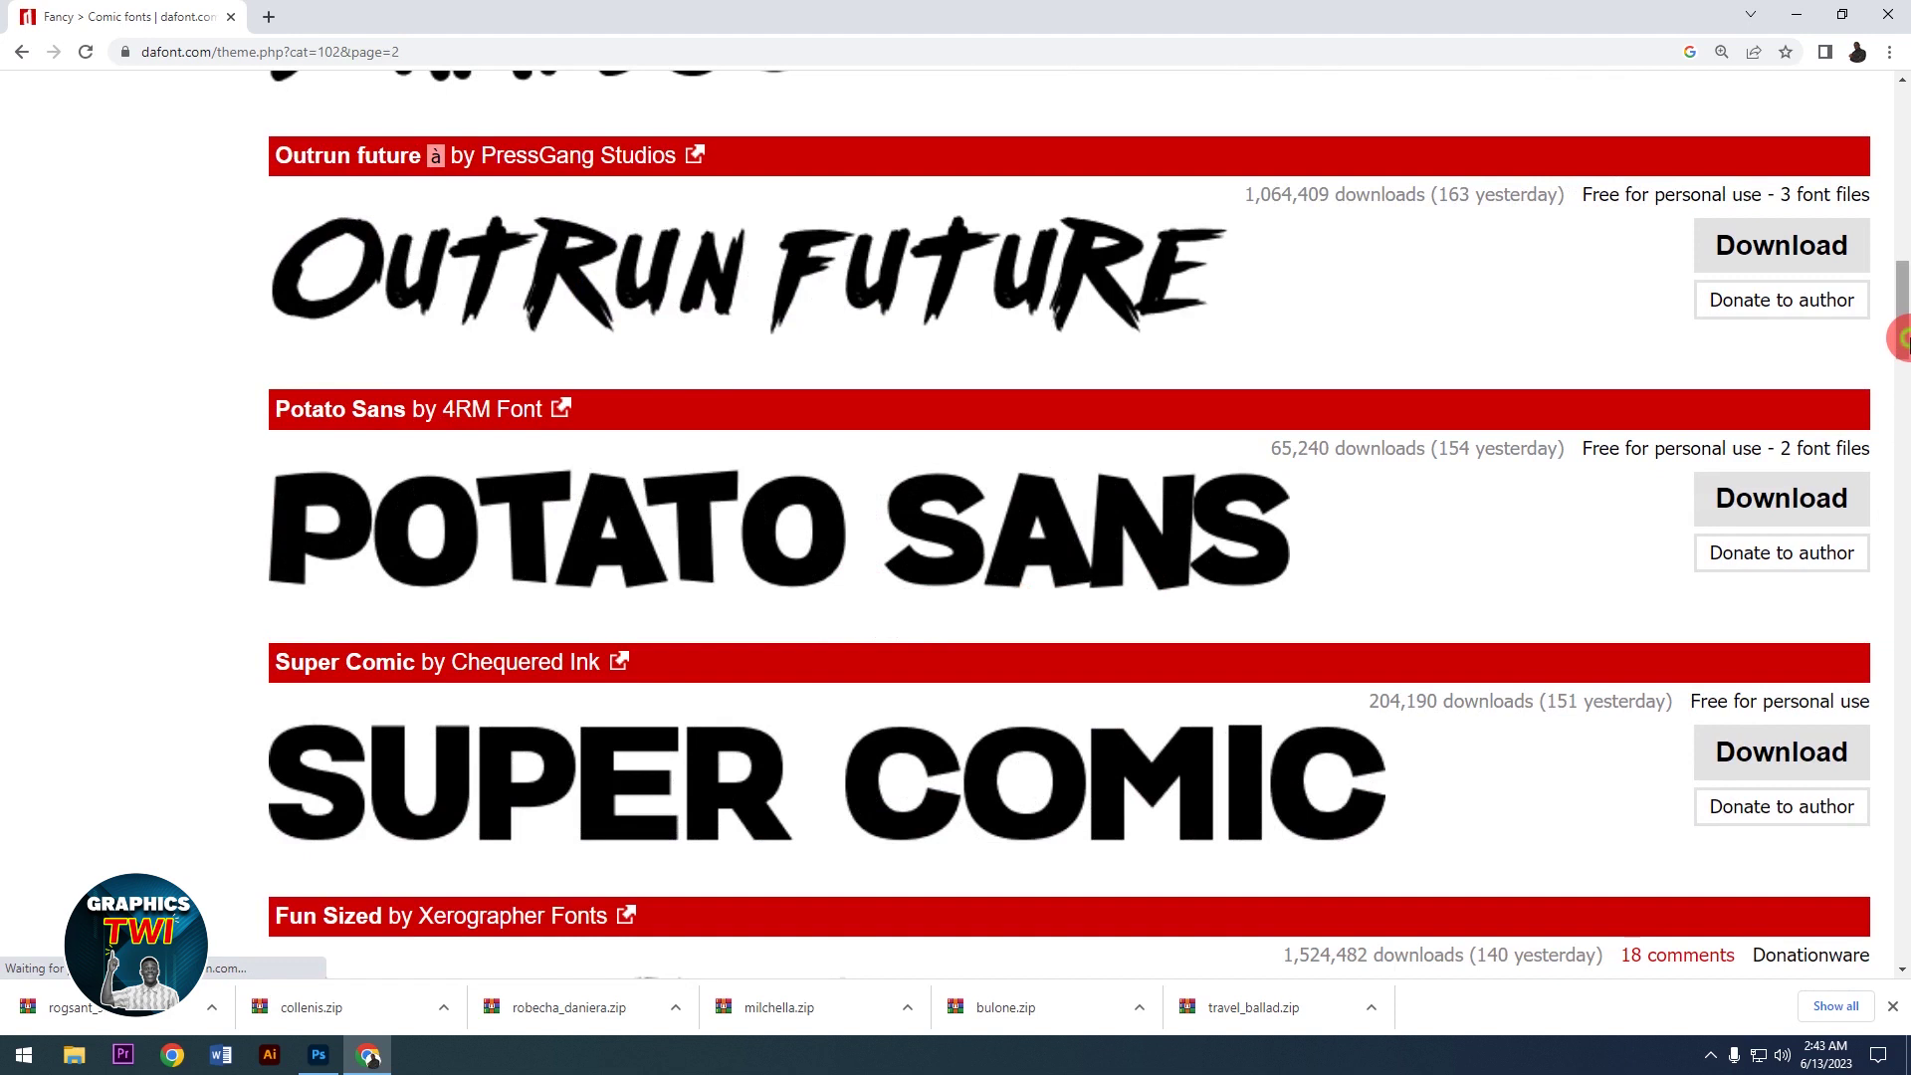
Step: Move on to the Basic > Sans serif category and scroll through its fonts
{"action": "left_click_drag", "start_coordinate": [1901, 338], "coordinate": [1901, 120]}
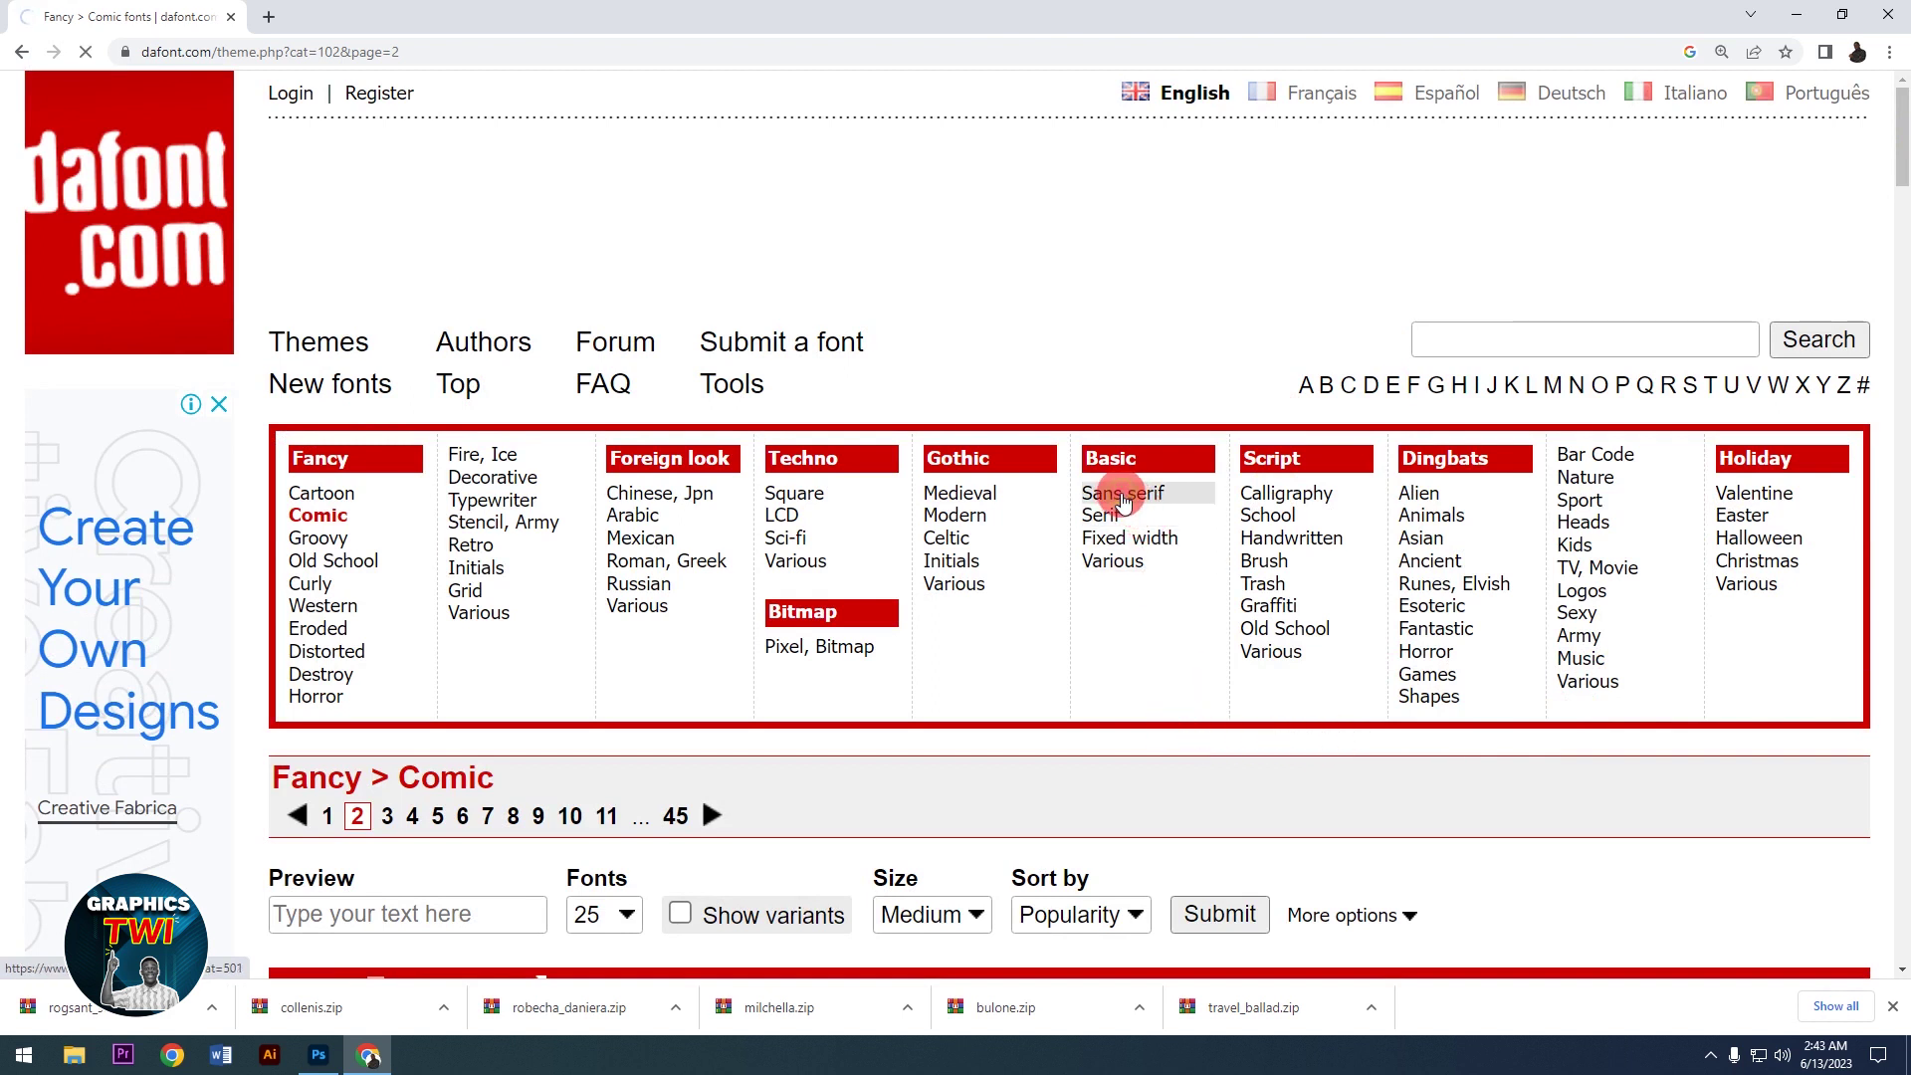
{"action": "scroll", "coordinate": [661, 661], "scroll_direction": "down", "scroll_amount": 6}
{"action": "scroll", "coordinate": [704, 619], "scroll_direction": "down", "scroll_amount": 9}
{"action": "scroll", "coordinate": [704, 630], "scroll_direction": "down", "scroll_amount": 2}
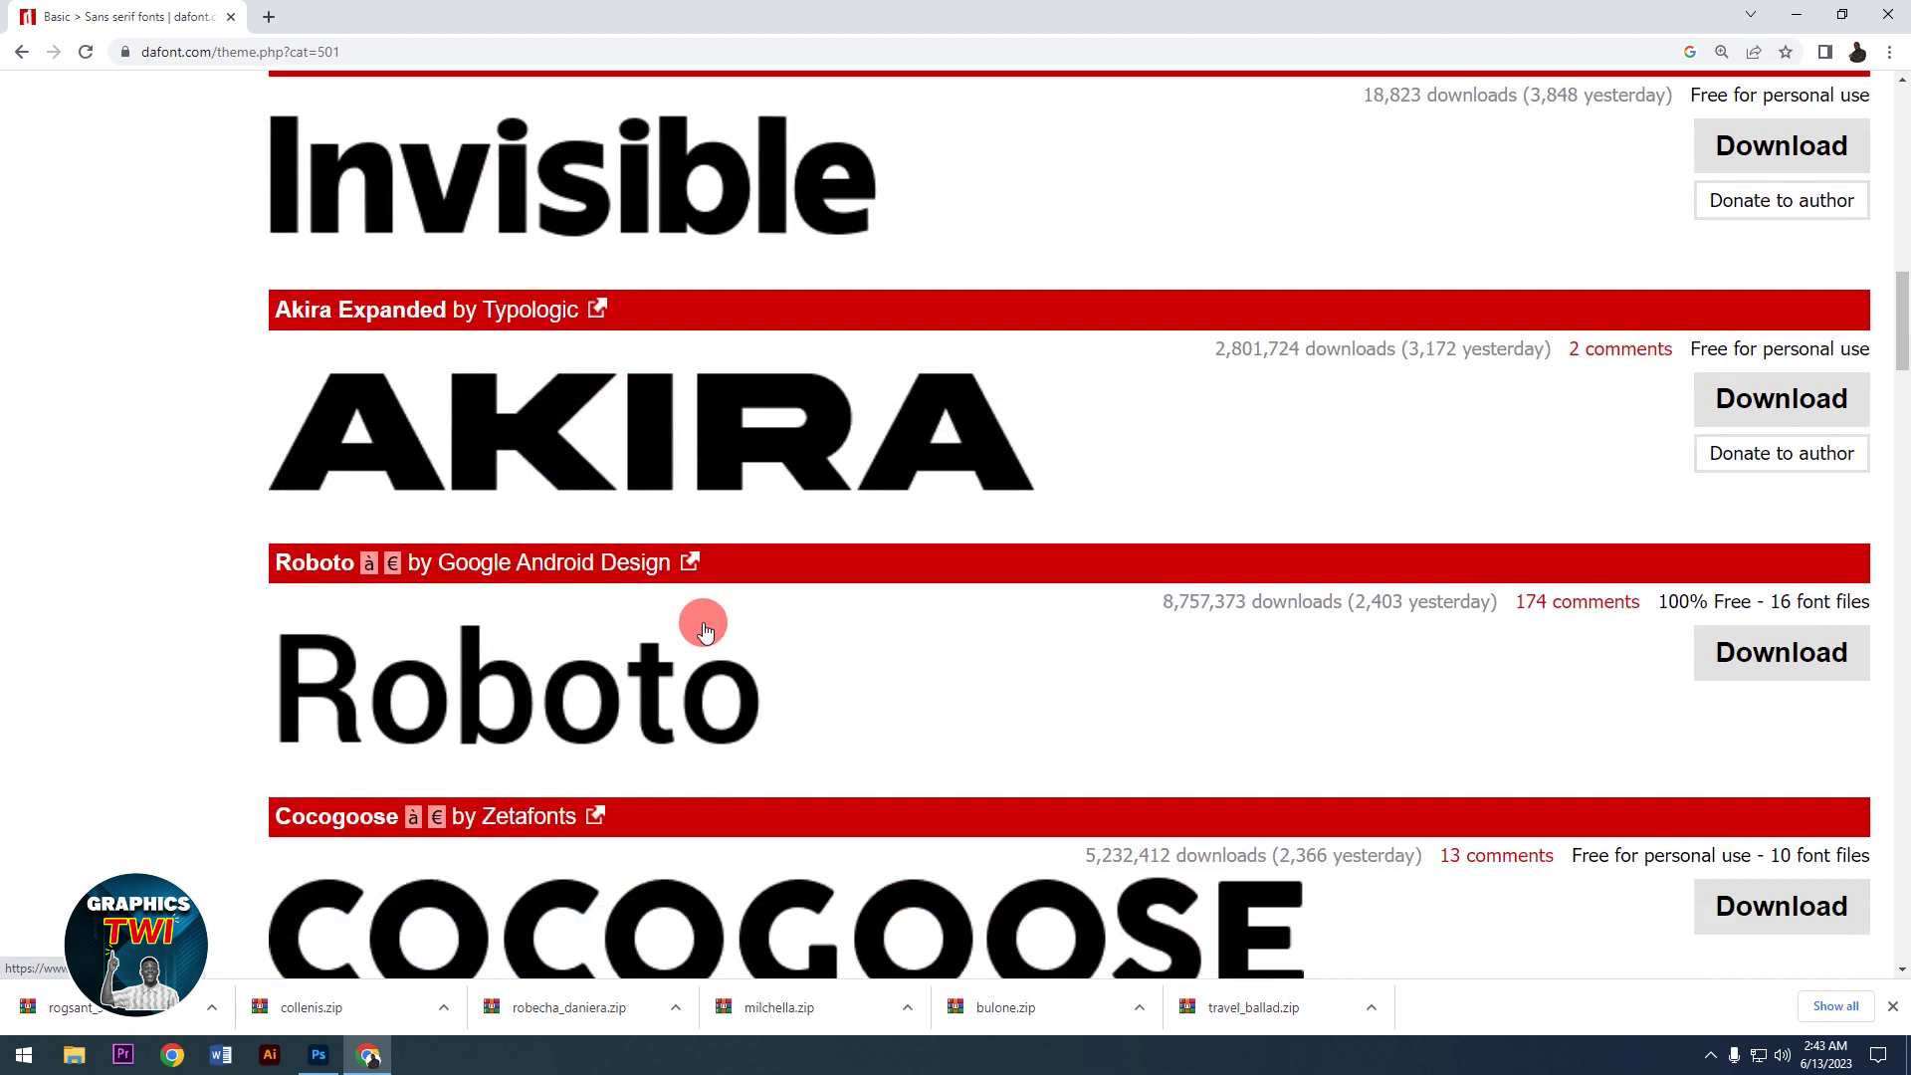
{"action": "scroll", "coordinate": [705, 629], "scroll_direction": "down", "scroll_amount": 1, "text": "ctrl"}
{"action": "scroll", "coordinate": [705, 629], "scroll_direction": "down", "scroll_amount": 1, "text": "ctrl"}
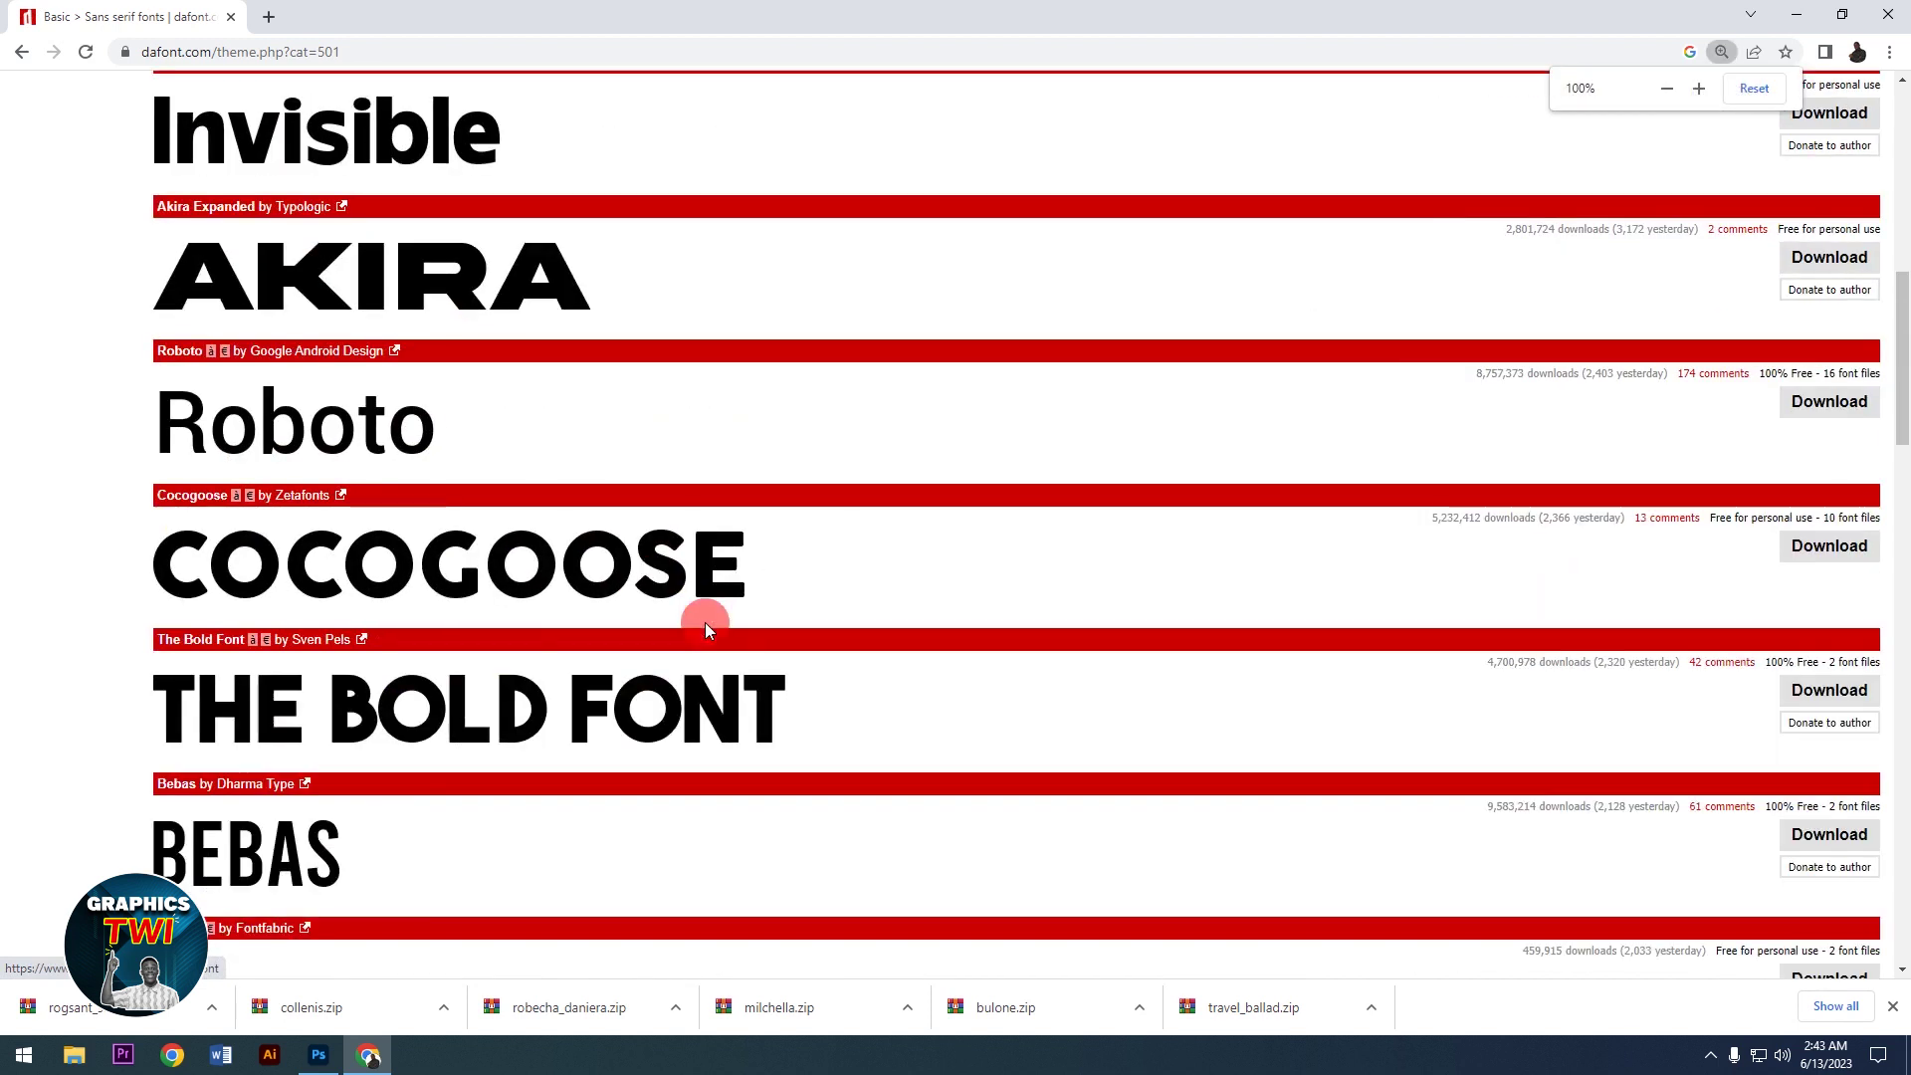
{"action": "scroll", "coordinate": [705, 629], "scroll_direction": "down", "scroll_amount": 5}
{"action": "scroll", "coordinate": [705, 629], "scroll_direction": "down", "scroll_amount": 4}
{"action": "scroll", "coordinate": [705, 623], "scroll_direction": "down", "scroll_amount": 4}
{"action": "scroll", "coordinate": [708, 627], "scroll_direction": "down", "scroll_amount": 3}
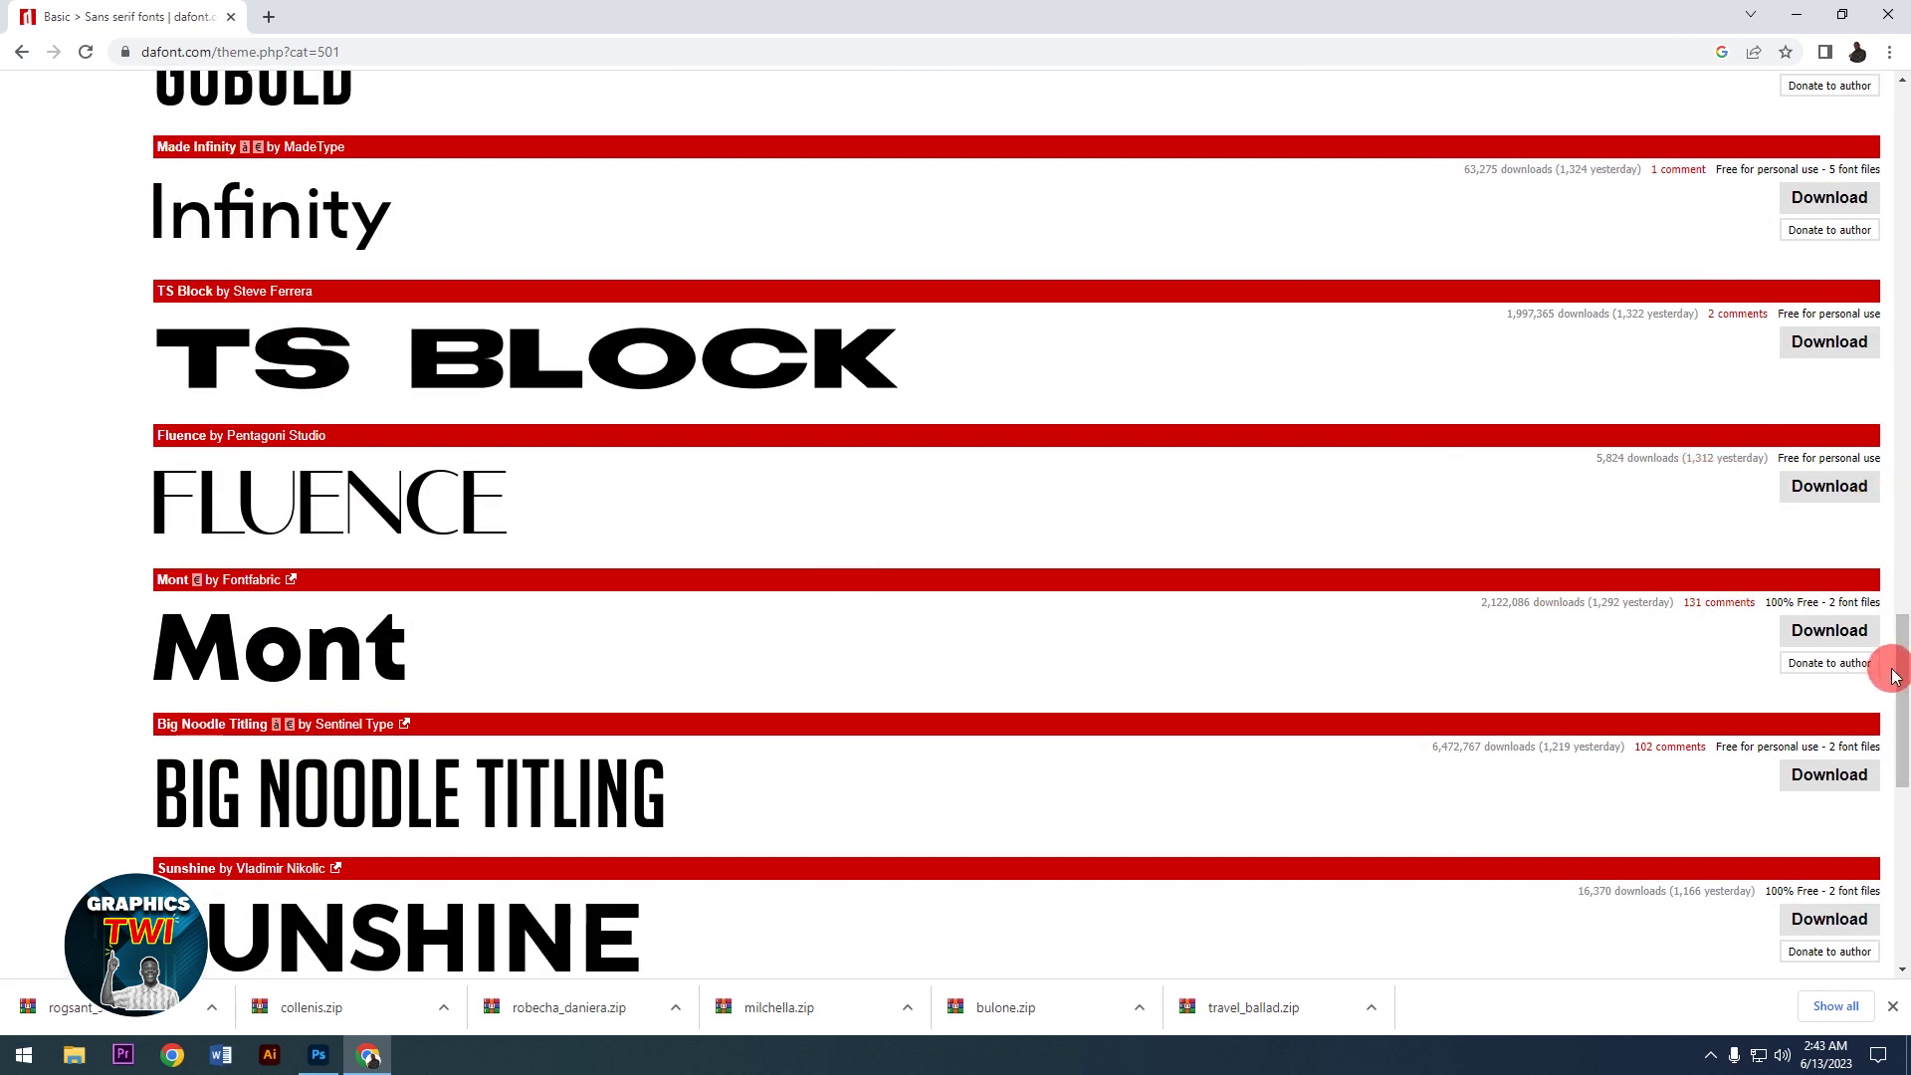
{"action": "left_click_drag", "start_coordinate": [1891, 697], "coordinate": [1866, 318]}
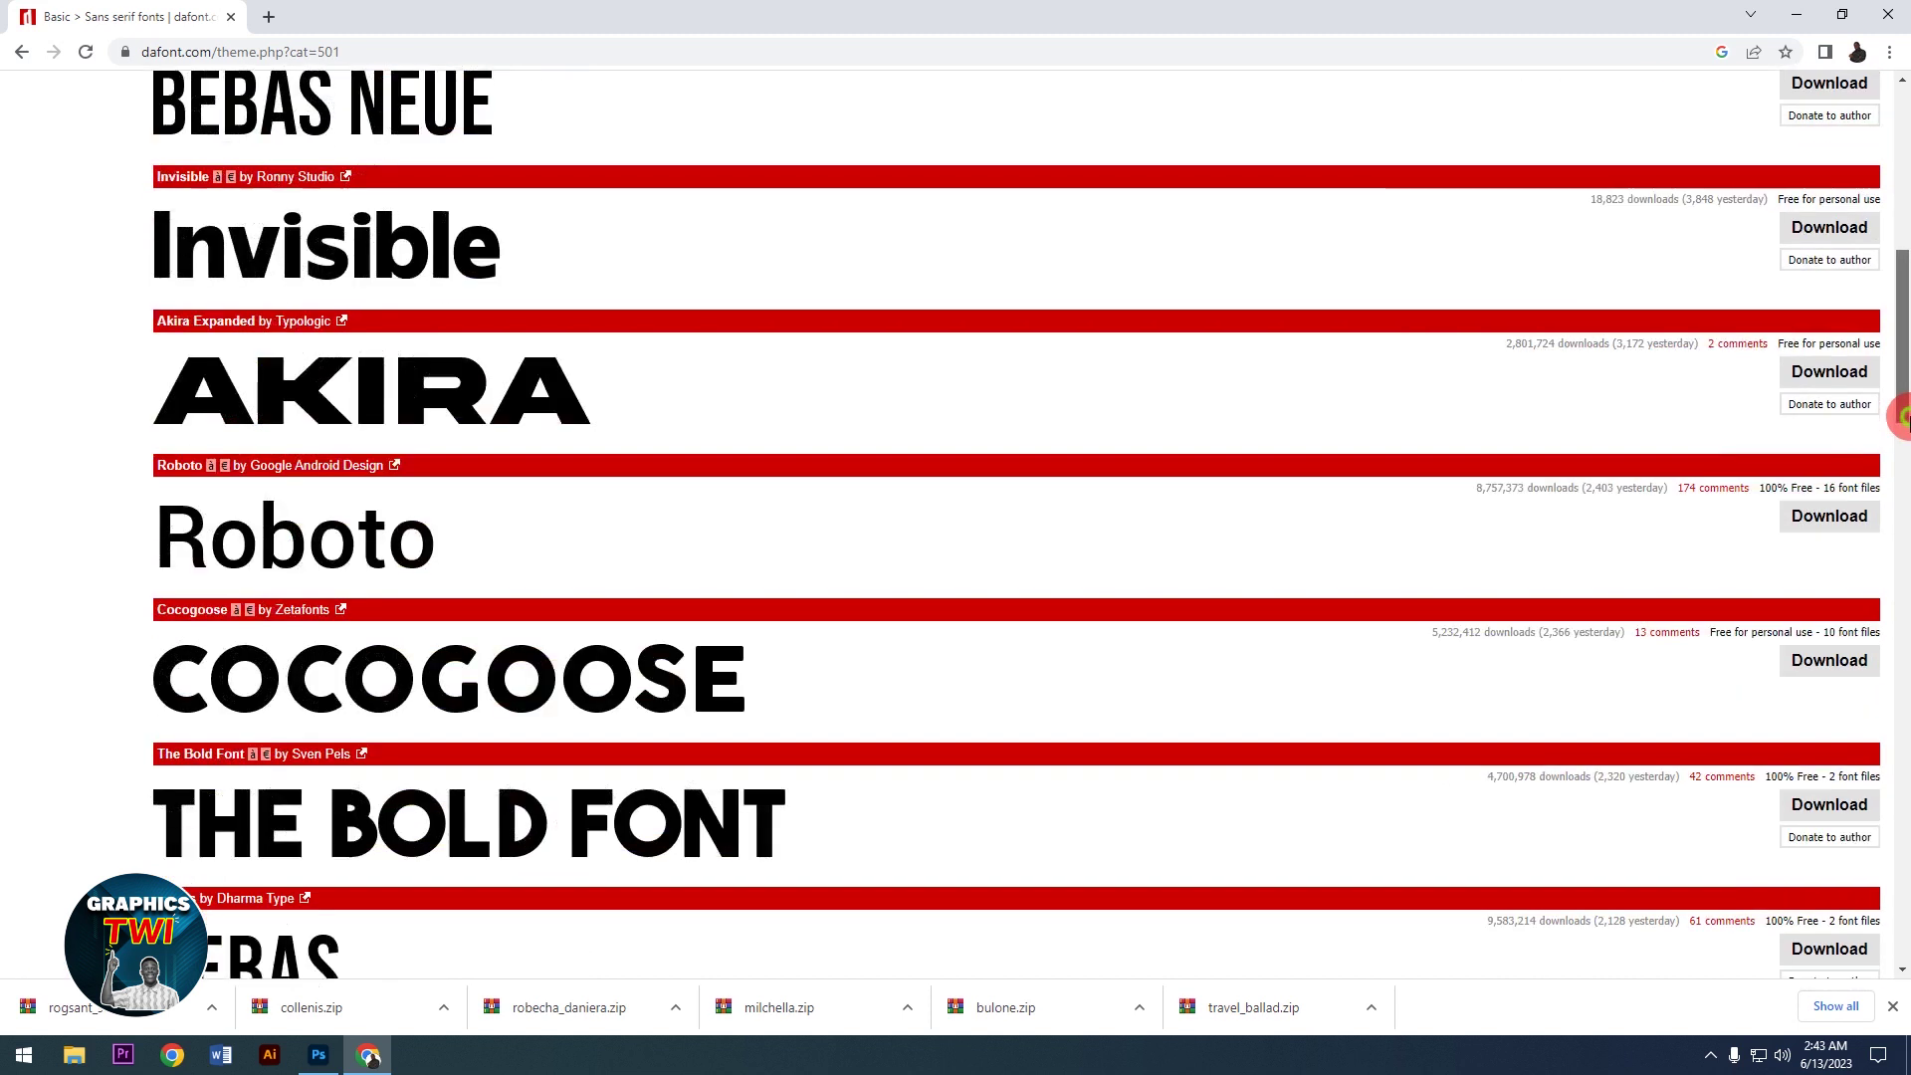
{"action": "left_click_drag", "start_coordinate": [1903, 315], "coordinate": [1343, 605]}
{"action": "scroll", "coordinate": [1712, 575], "scroll_direction": "down", "scroll_amount": 2}
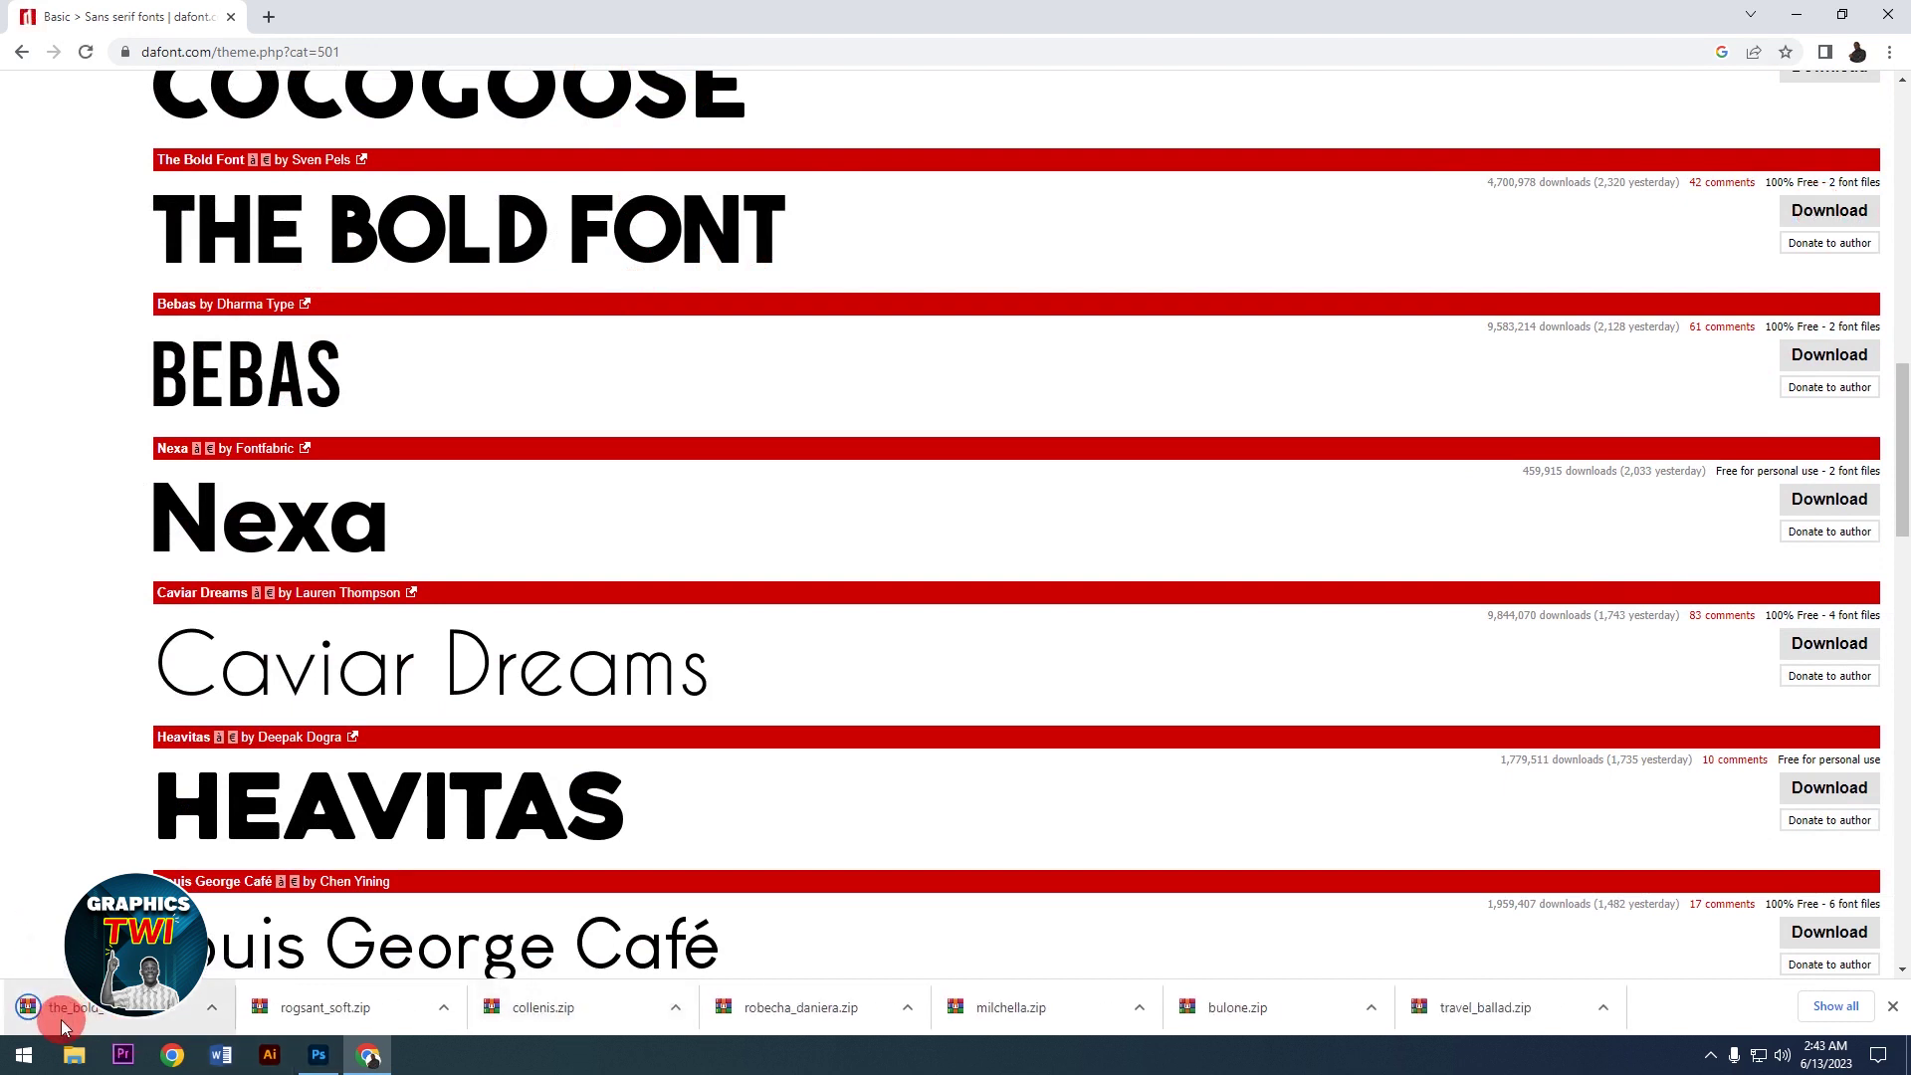
Step: Download the Heavitas and Stretch Pro sans serif fonts
{"action": "scroll", "coordinate": [964, 751], "scroll_direction": "down", "scroll_amount": 1}
{"action": "scroll", "coordinate": [301, 612], "scroll_direction": "down", "scroll_amount": 2}
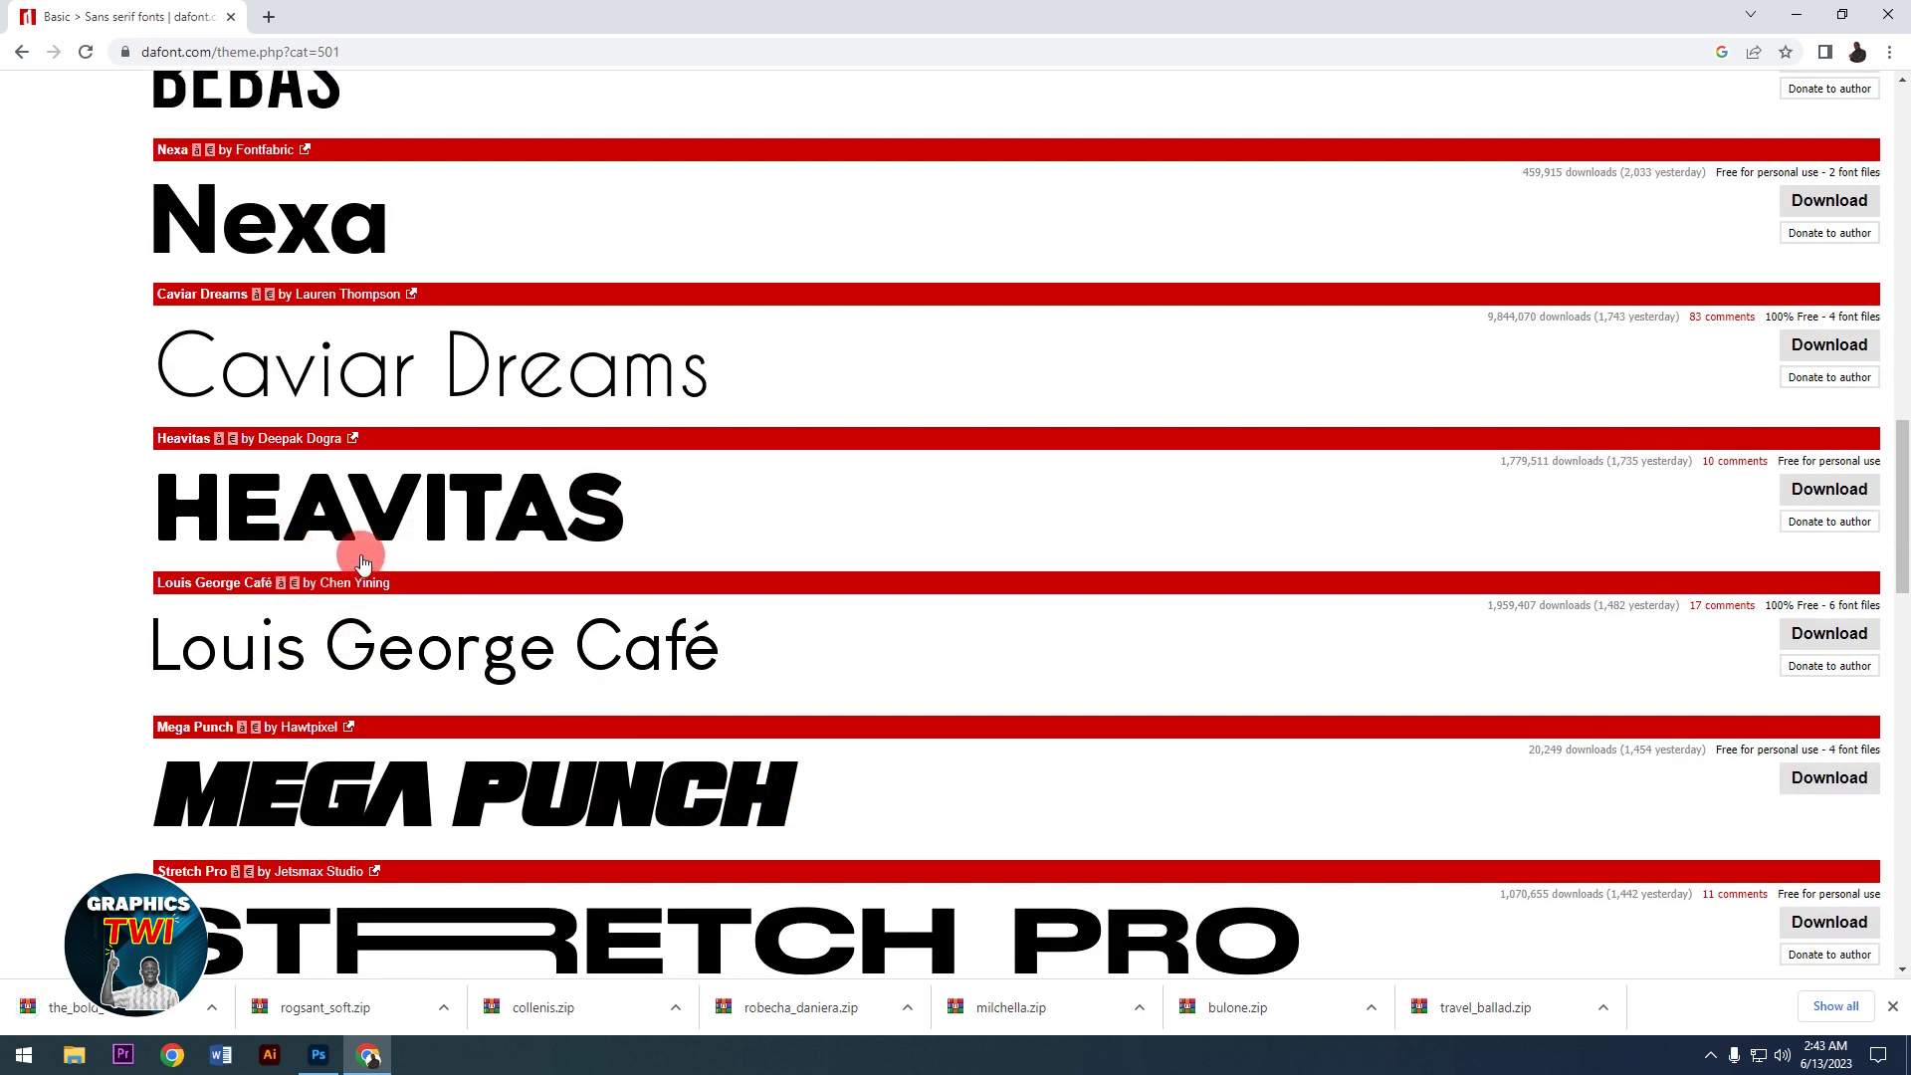
{"action": "left_click", "coordinate": [1818, 489]}
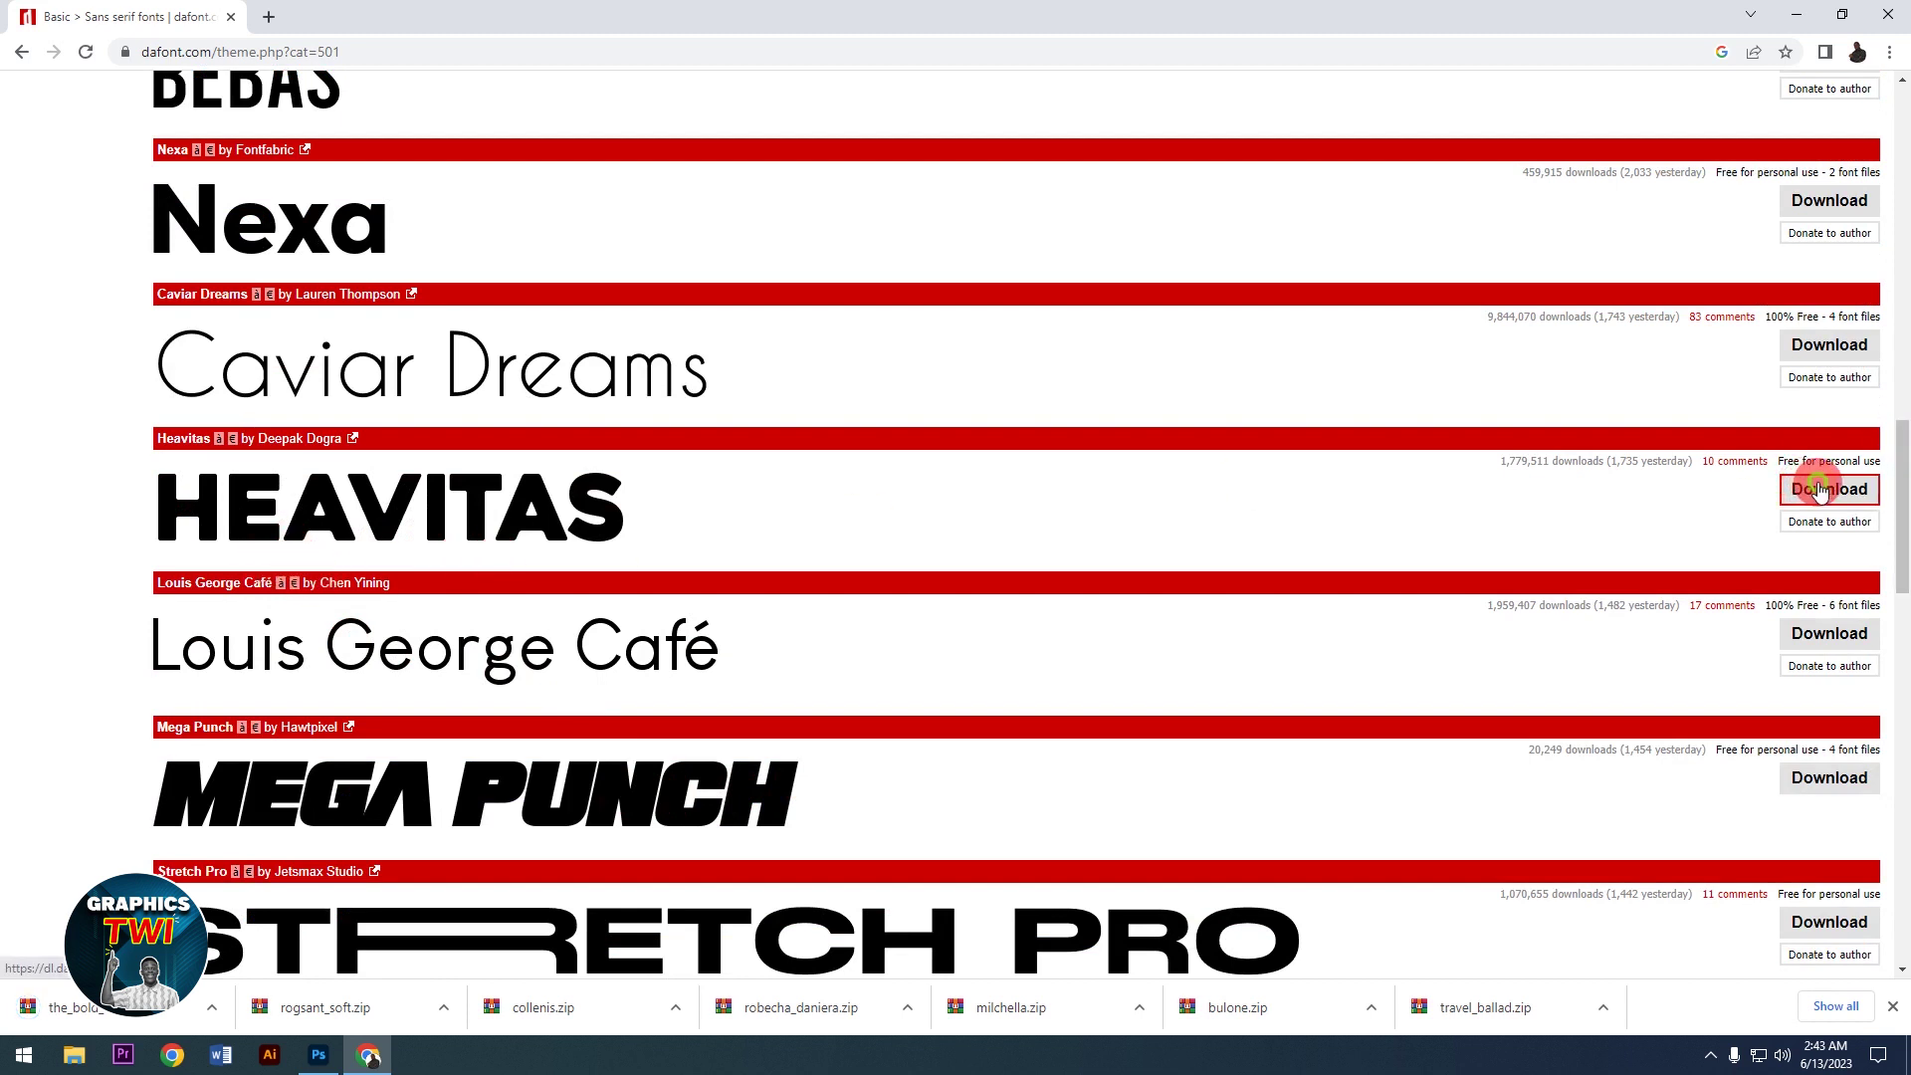
{"action": "scroll", "coordinate": [691, 957], "scroll_direction": "down", "scroll_amount": 5}
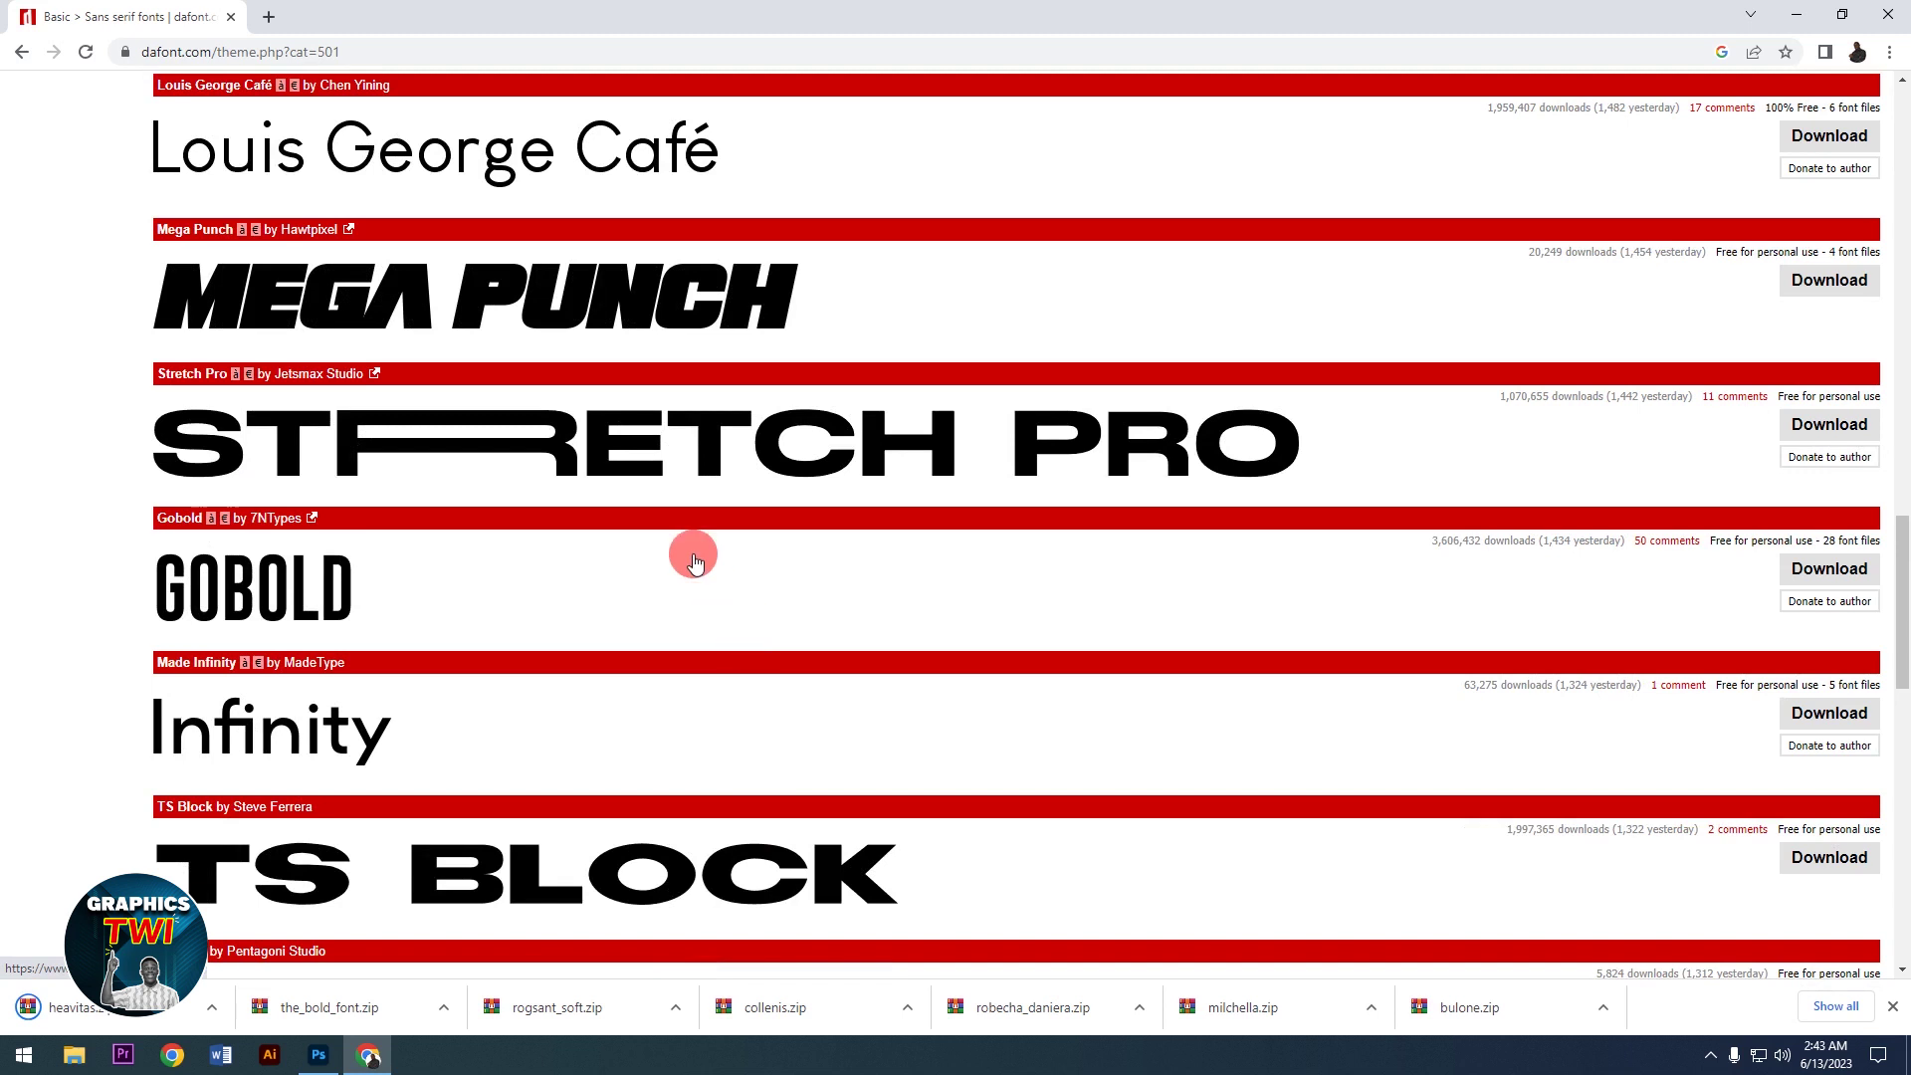
{"action": "left_click", "coordinate": [1857, 433]}
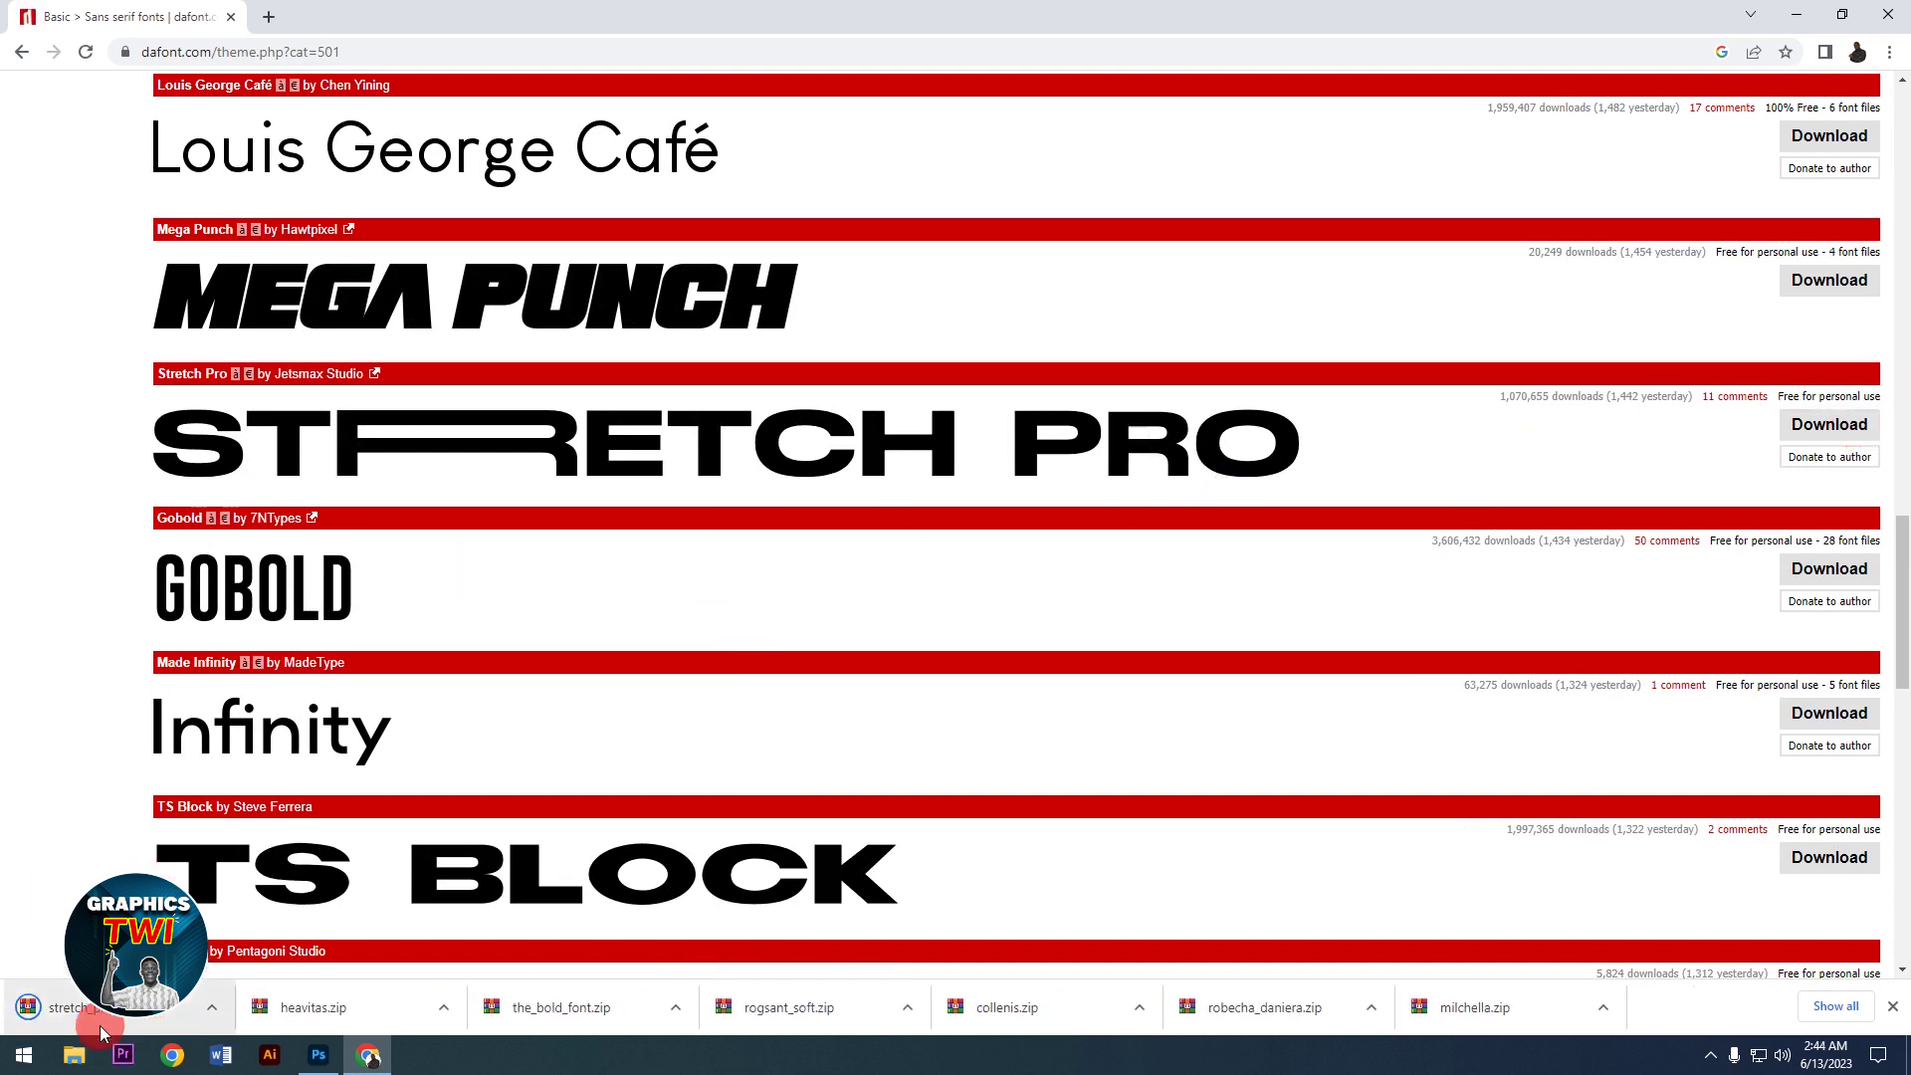
Step: Show the downloaded font zips in File Explorer's Downloads folder
{"action": "left_click", "coordinate": [75, 1057]}
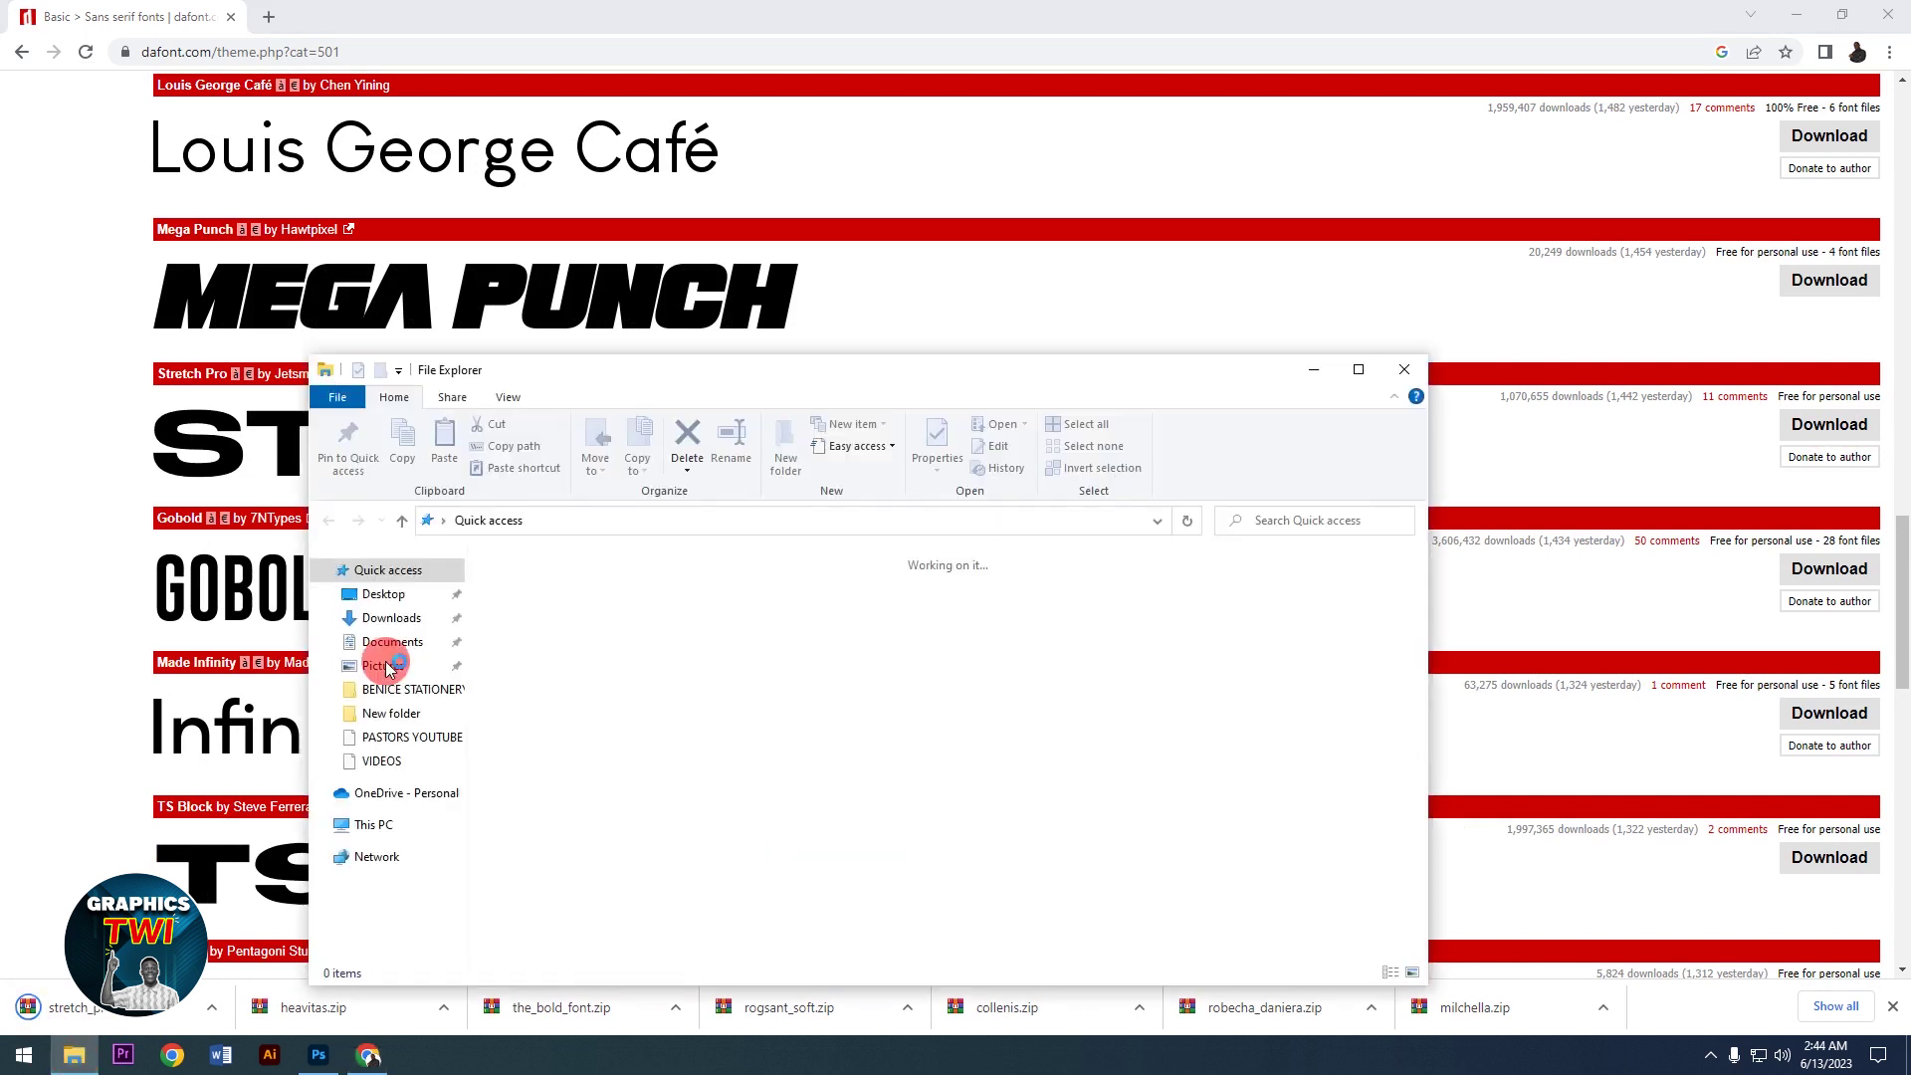
{"action": "left_click", "coordinate": [390, 618]}
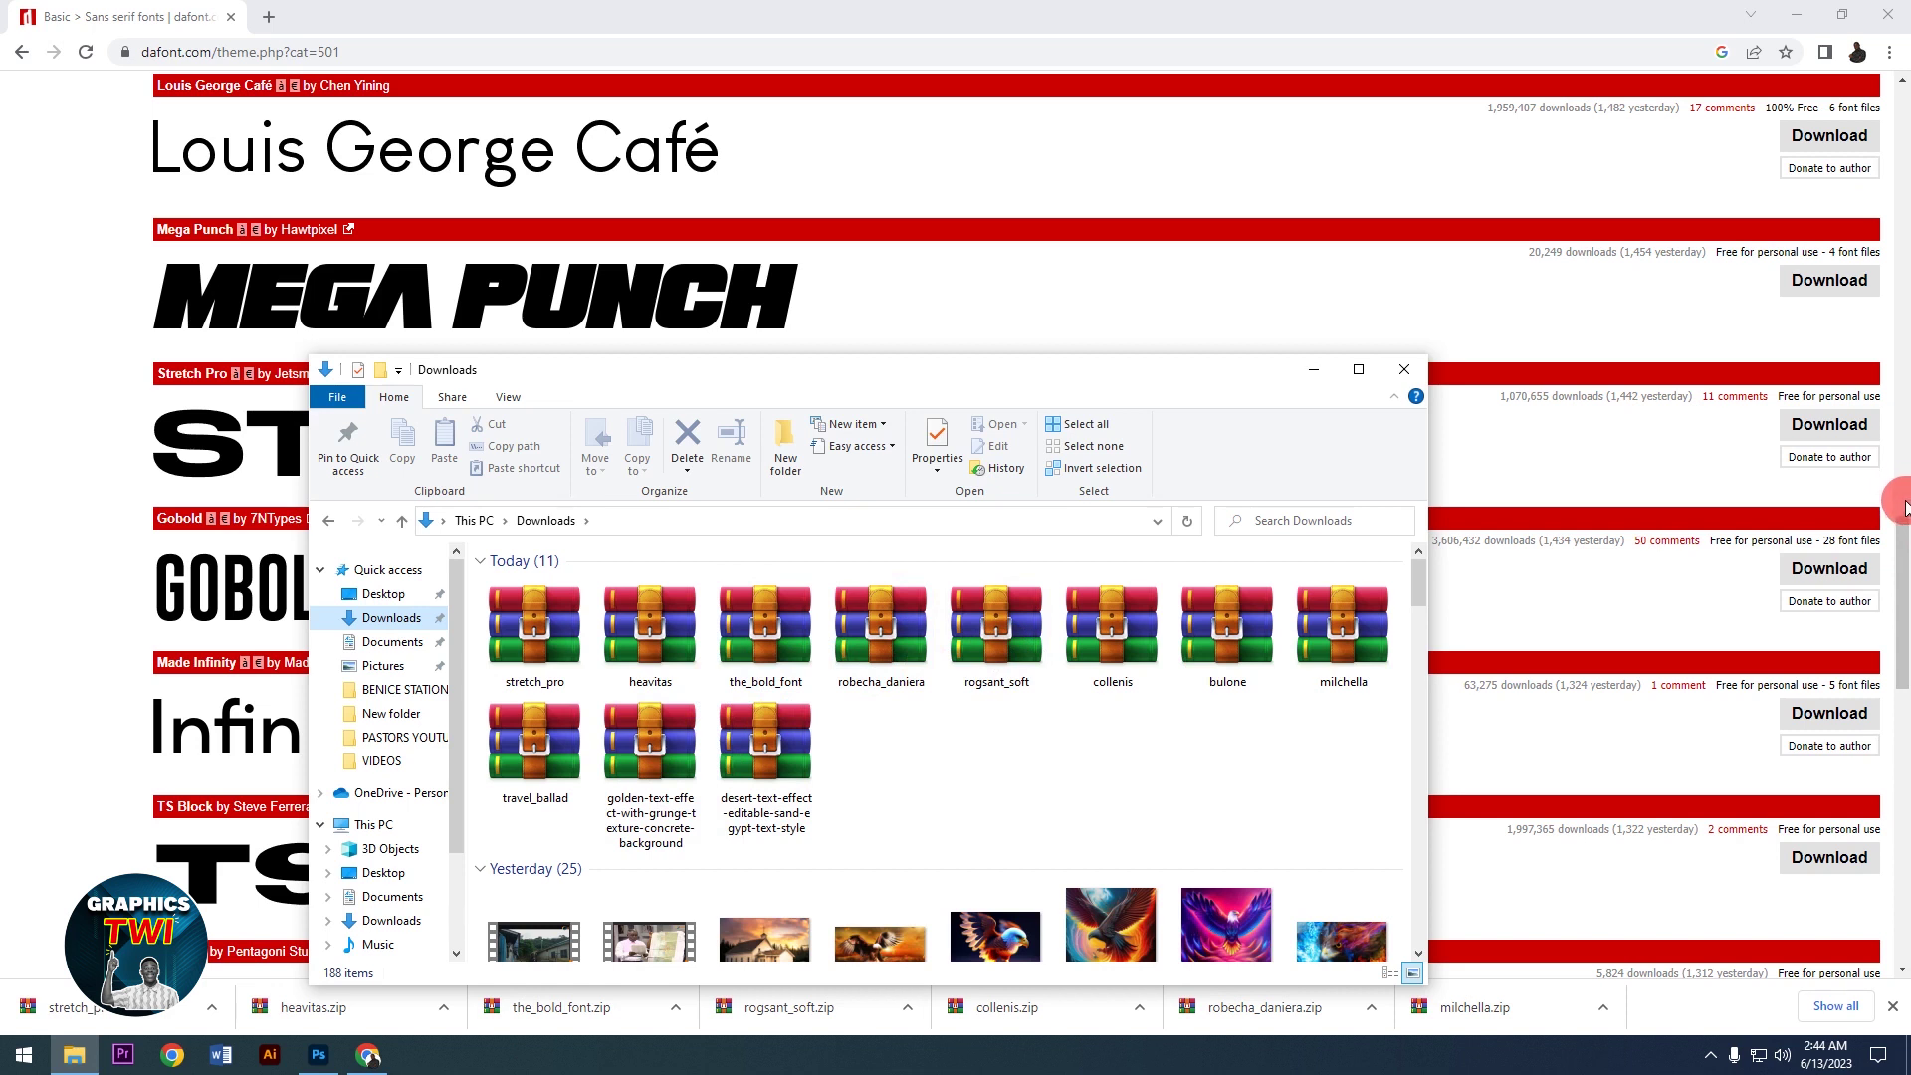
{"action": "left_click_drag", "start_coordinate": [1901, 543], "coordinate": [1903, 814]}
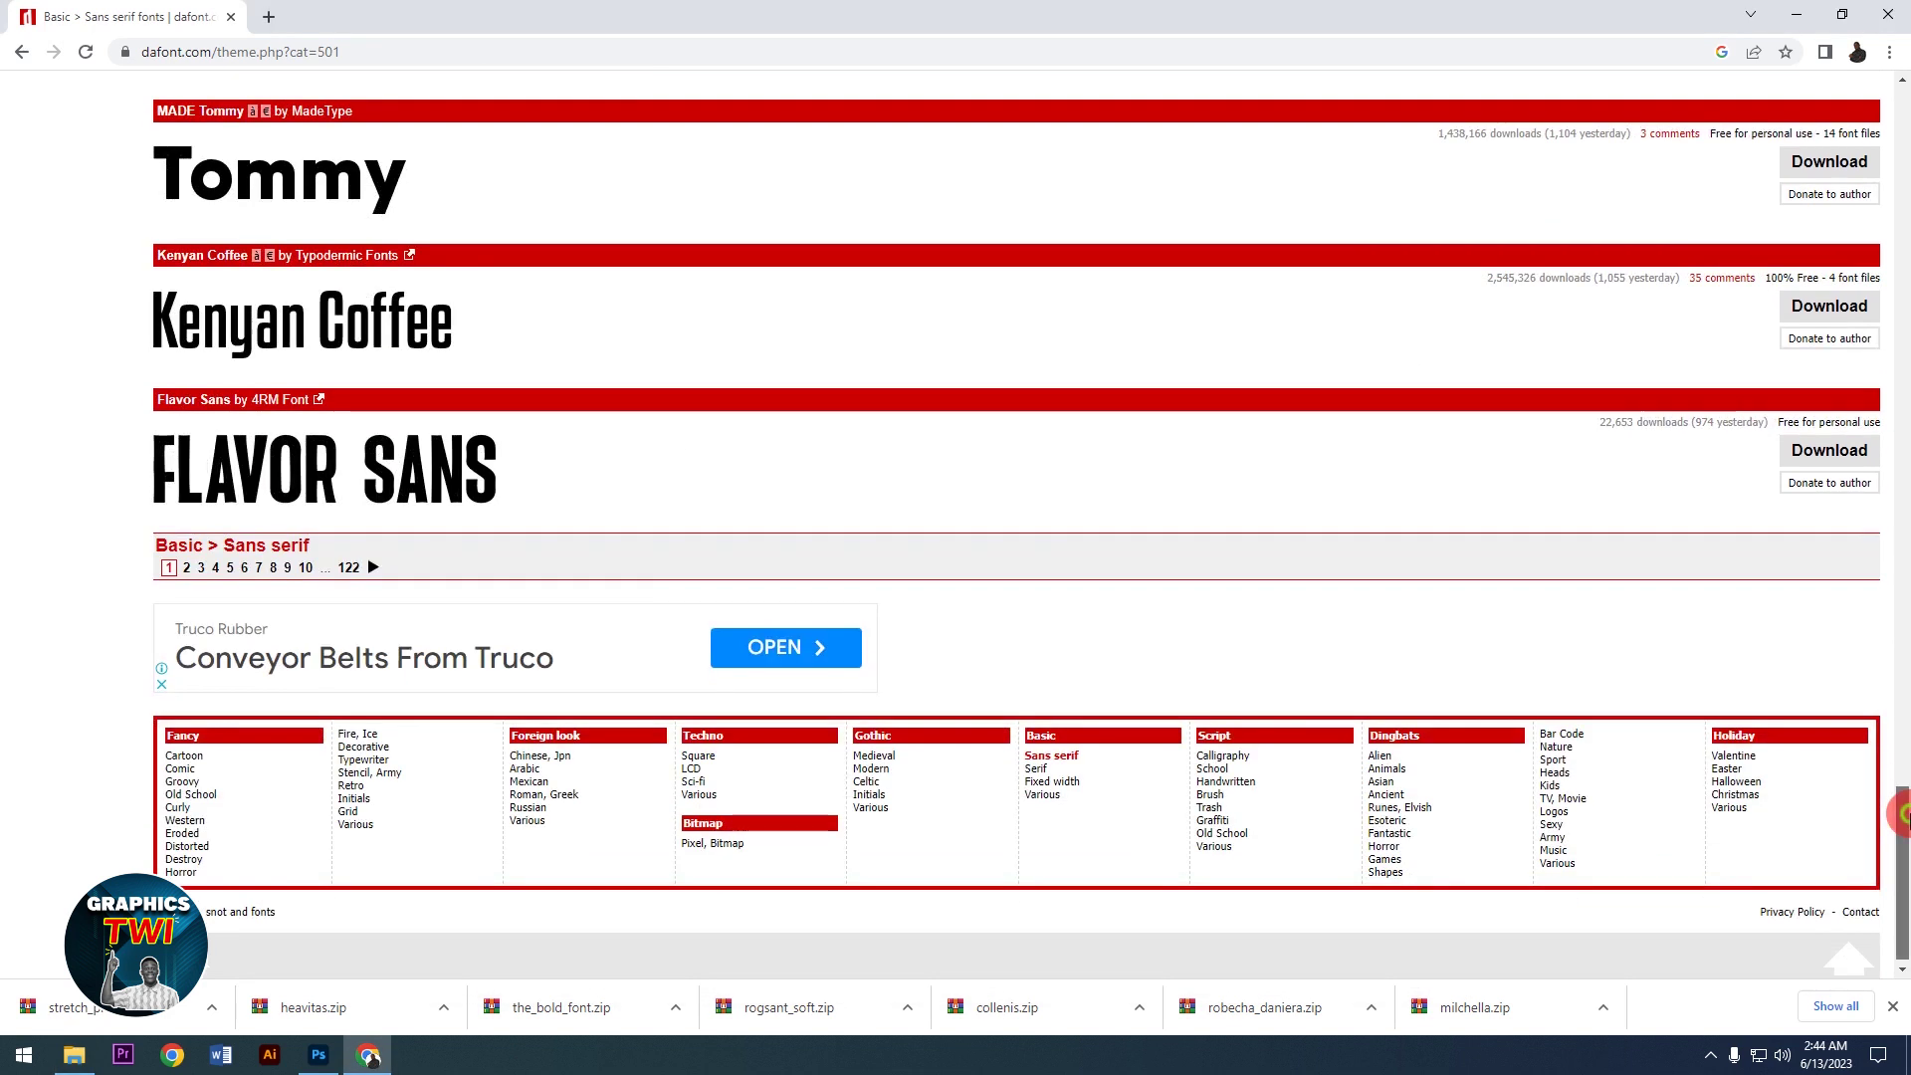
Step: Glance at DaFont's Animals dingbat fonts, then minimise Chrome and Photoshop
{"action": "left_click", "coordinate": [1390, 773]}
{"action": "scroll", "coordinate": [547, 717], "scroll_direction": "down", "scroll_amount": 4}
{"action": "scroll", "coordinate": [677, 717], "scroll_direction": "down", "scroll_amount": 4}
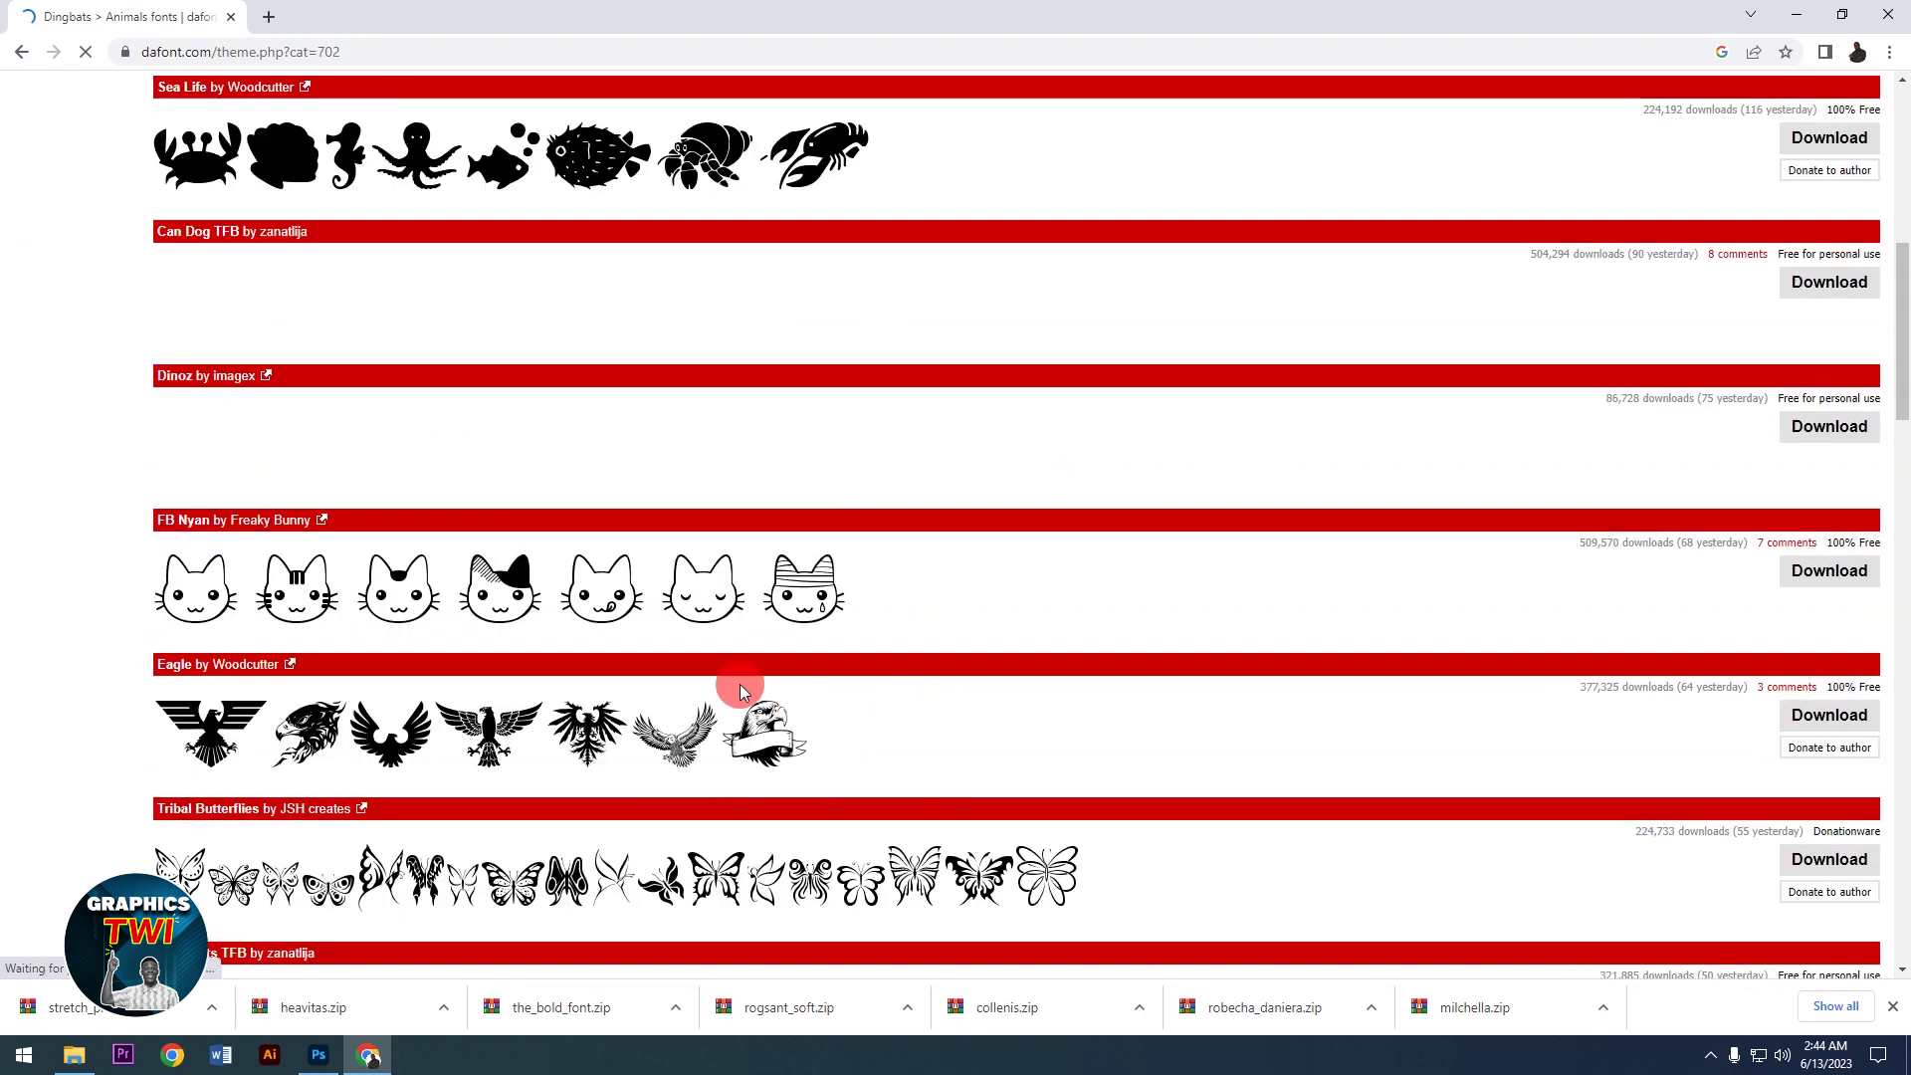
{"action": "scroll", "coordinate": [739, 686], "scroll_direction": "down", "scroll_amount": 4}
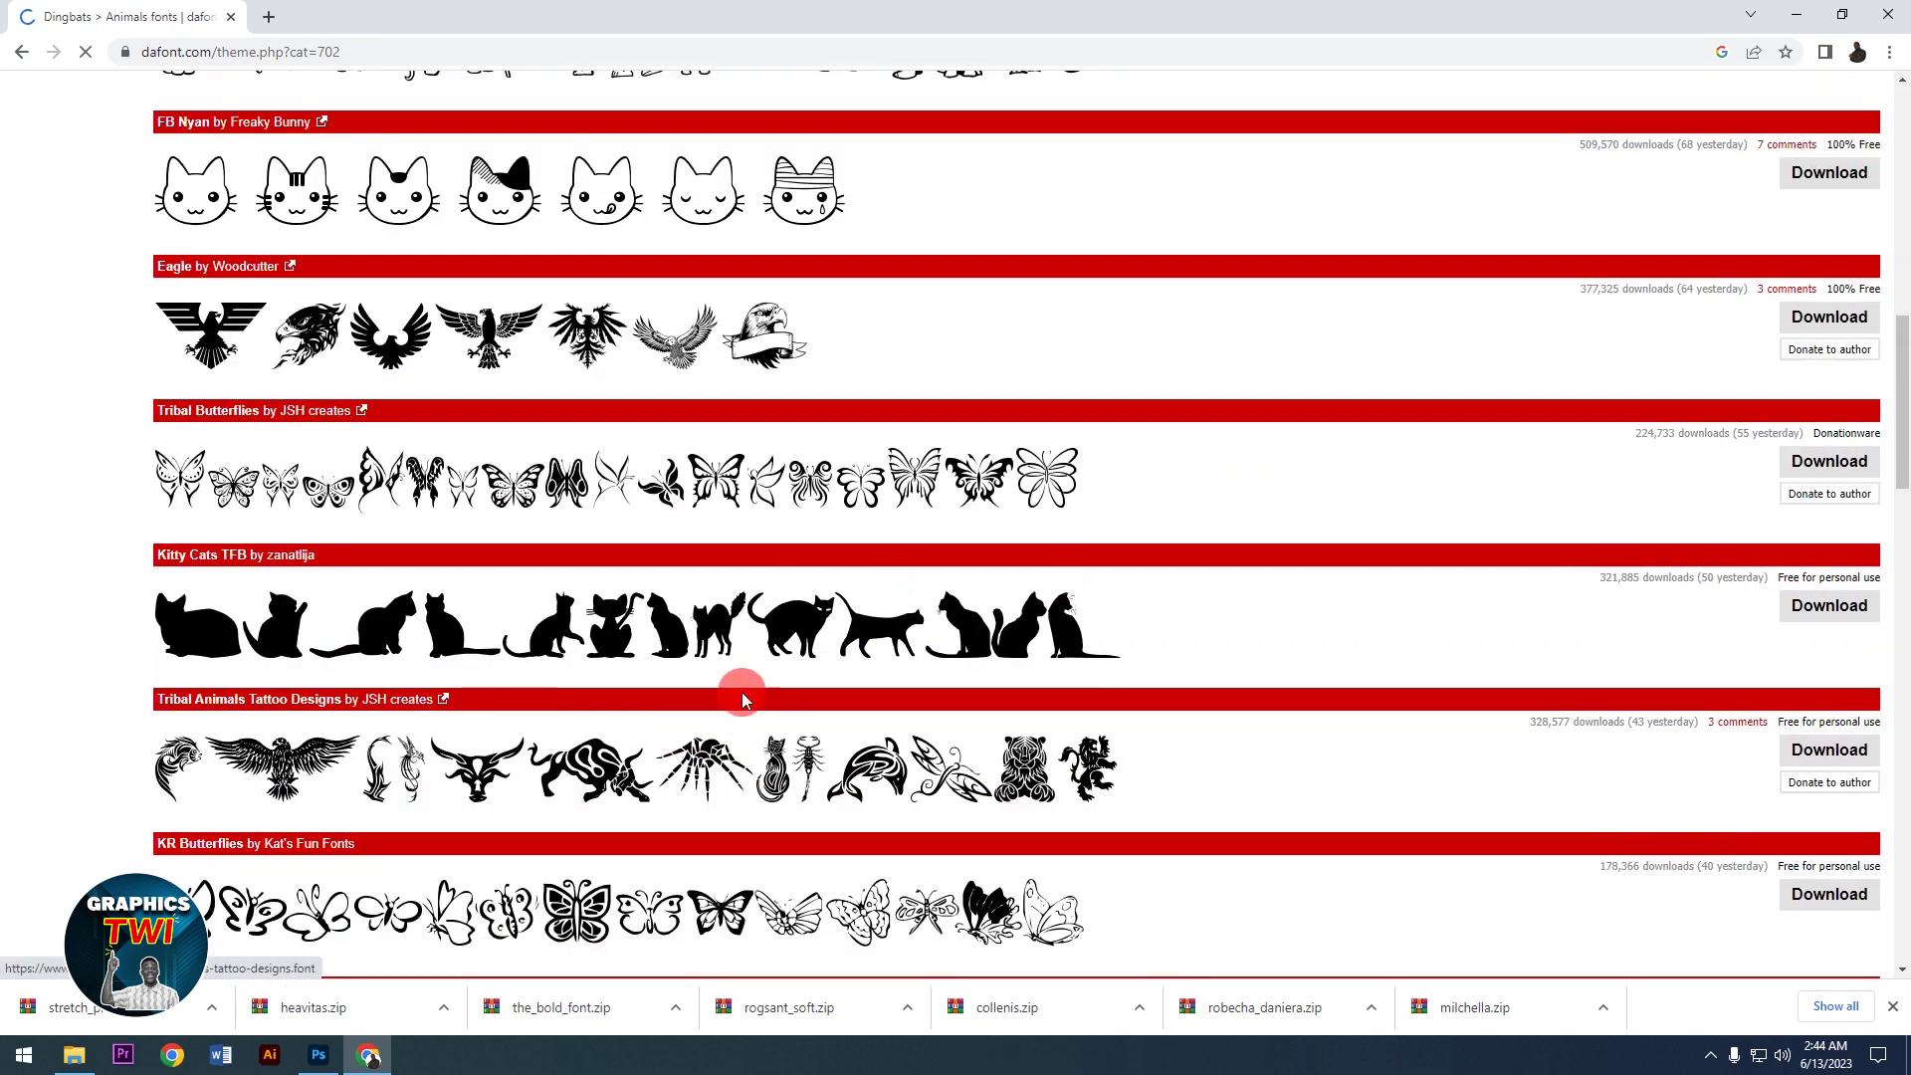
{"action": "left_click", "coordinate": [1797, 22]}
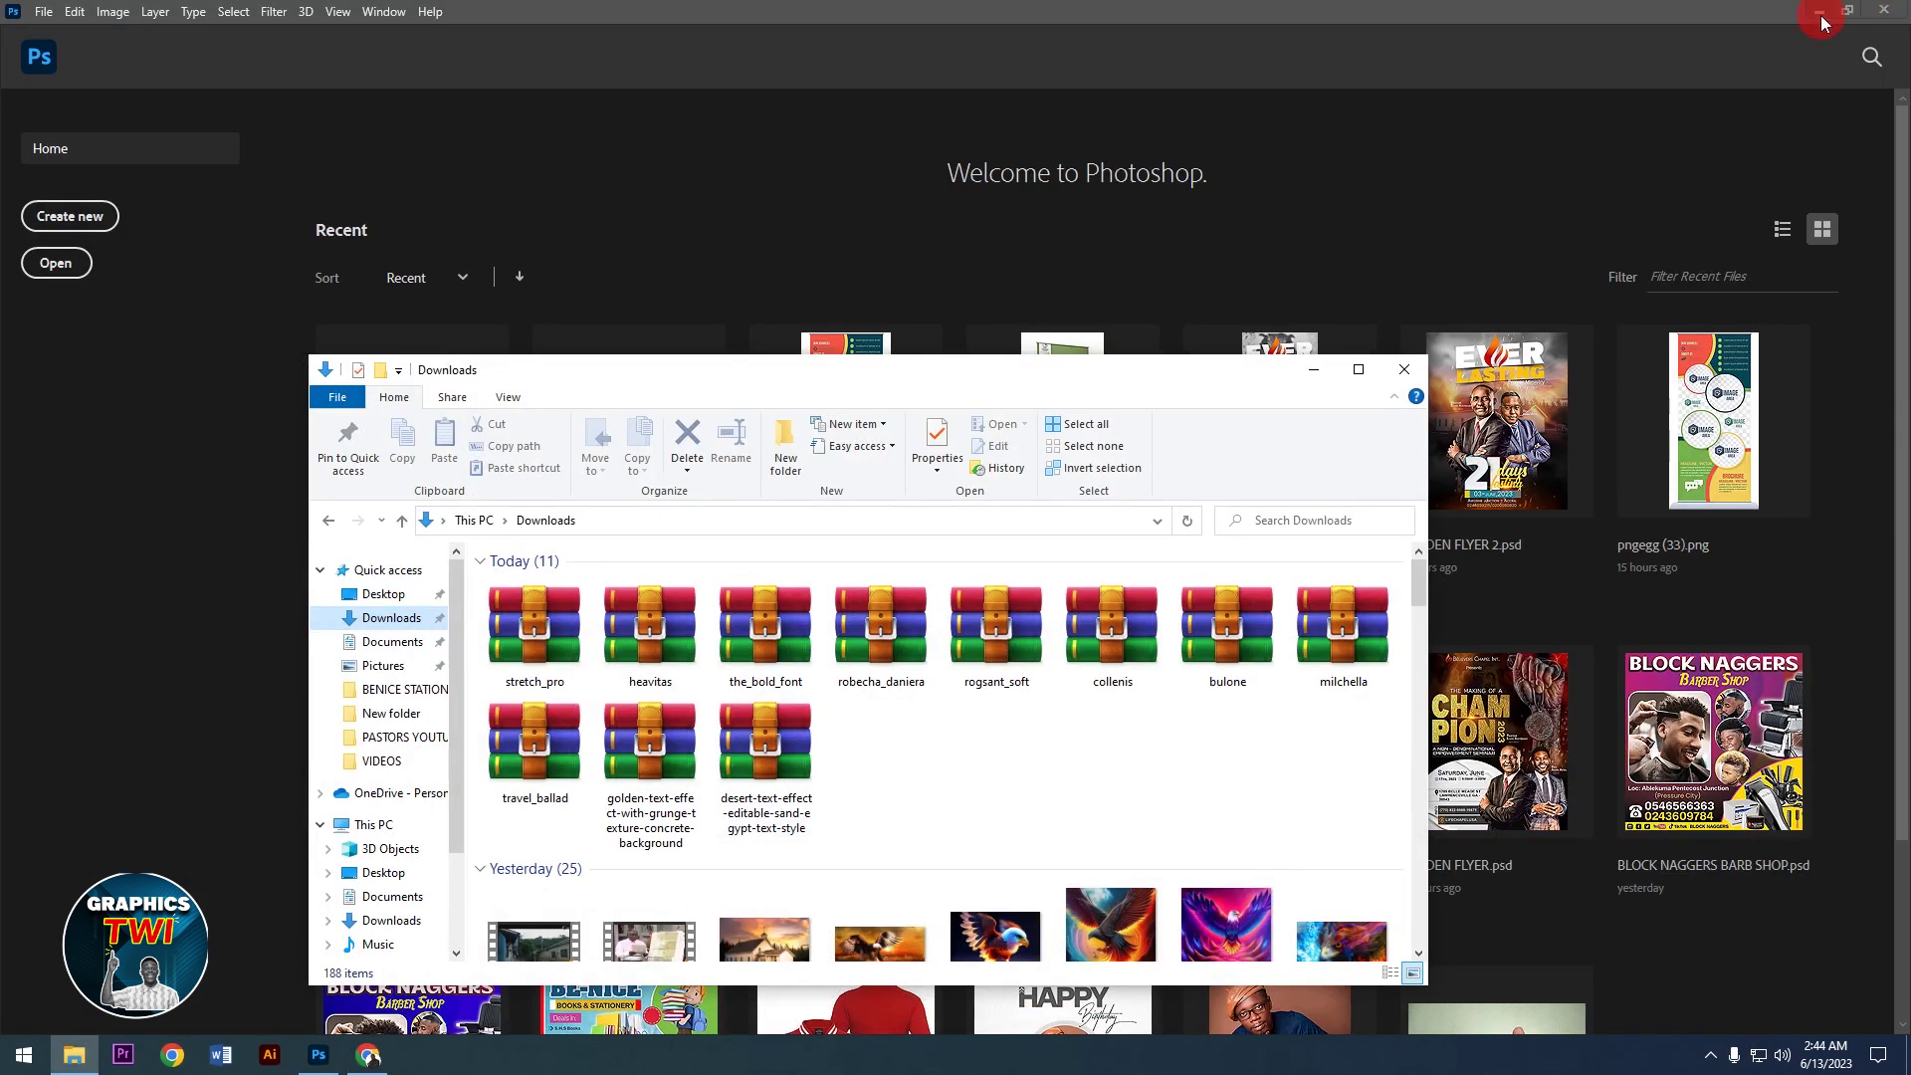
{"action": "left_click", "coordinate": [1821, 14]}
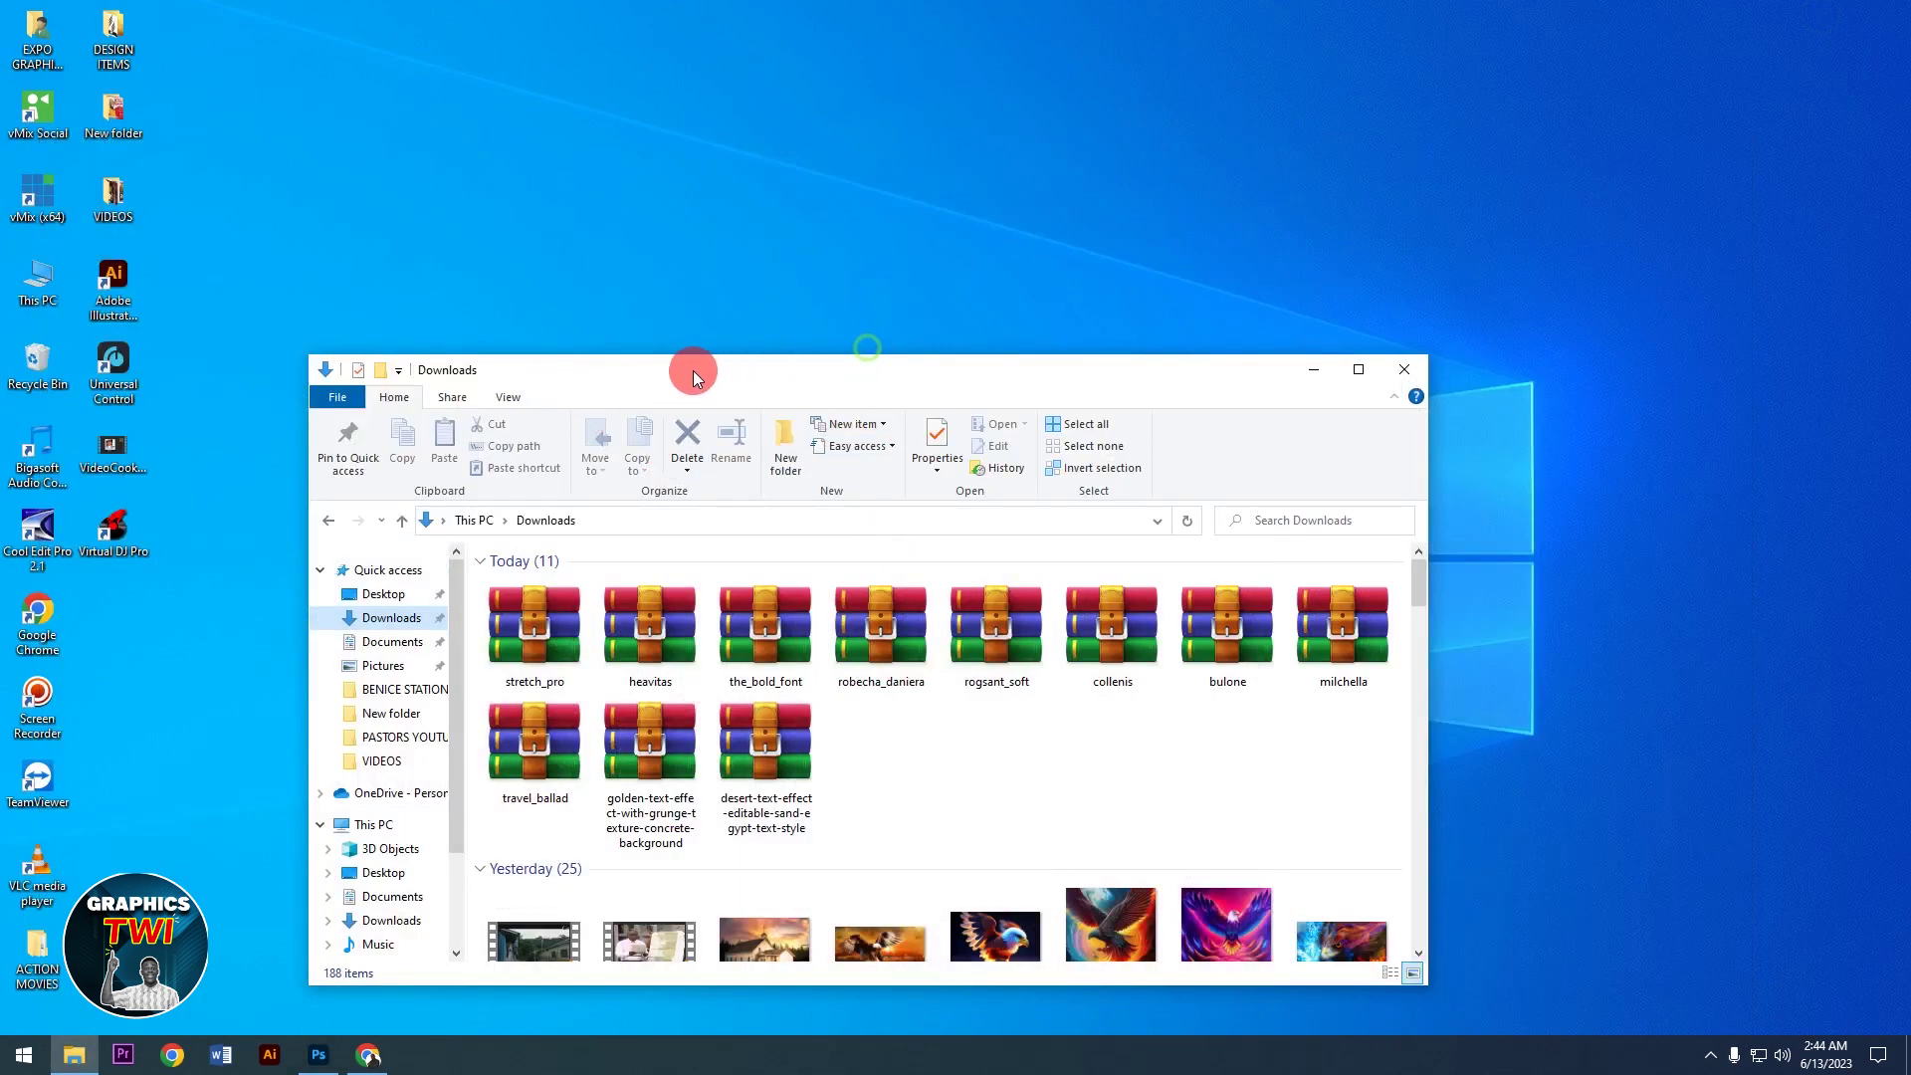
Step: Create a new desktop folder named NEW FONTS
{"action": "right_click", "coordinate": [394, 233]}
{"action": "mouse_move", "coordinate": [438, 391]}
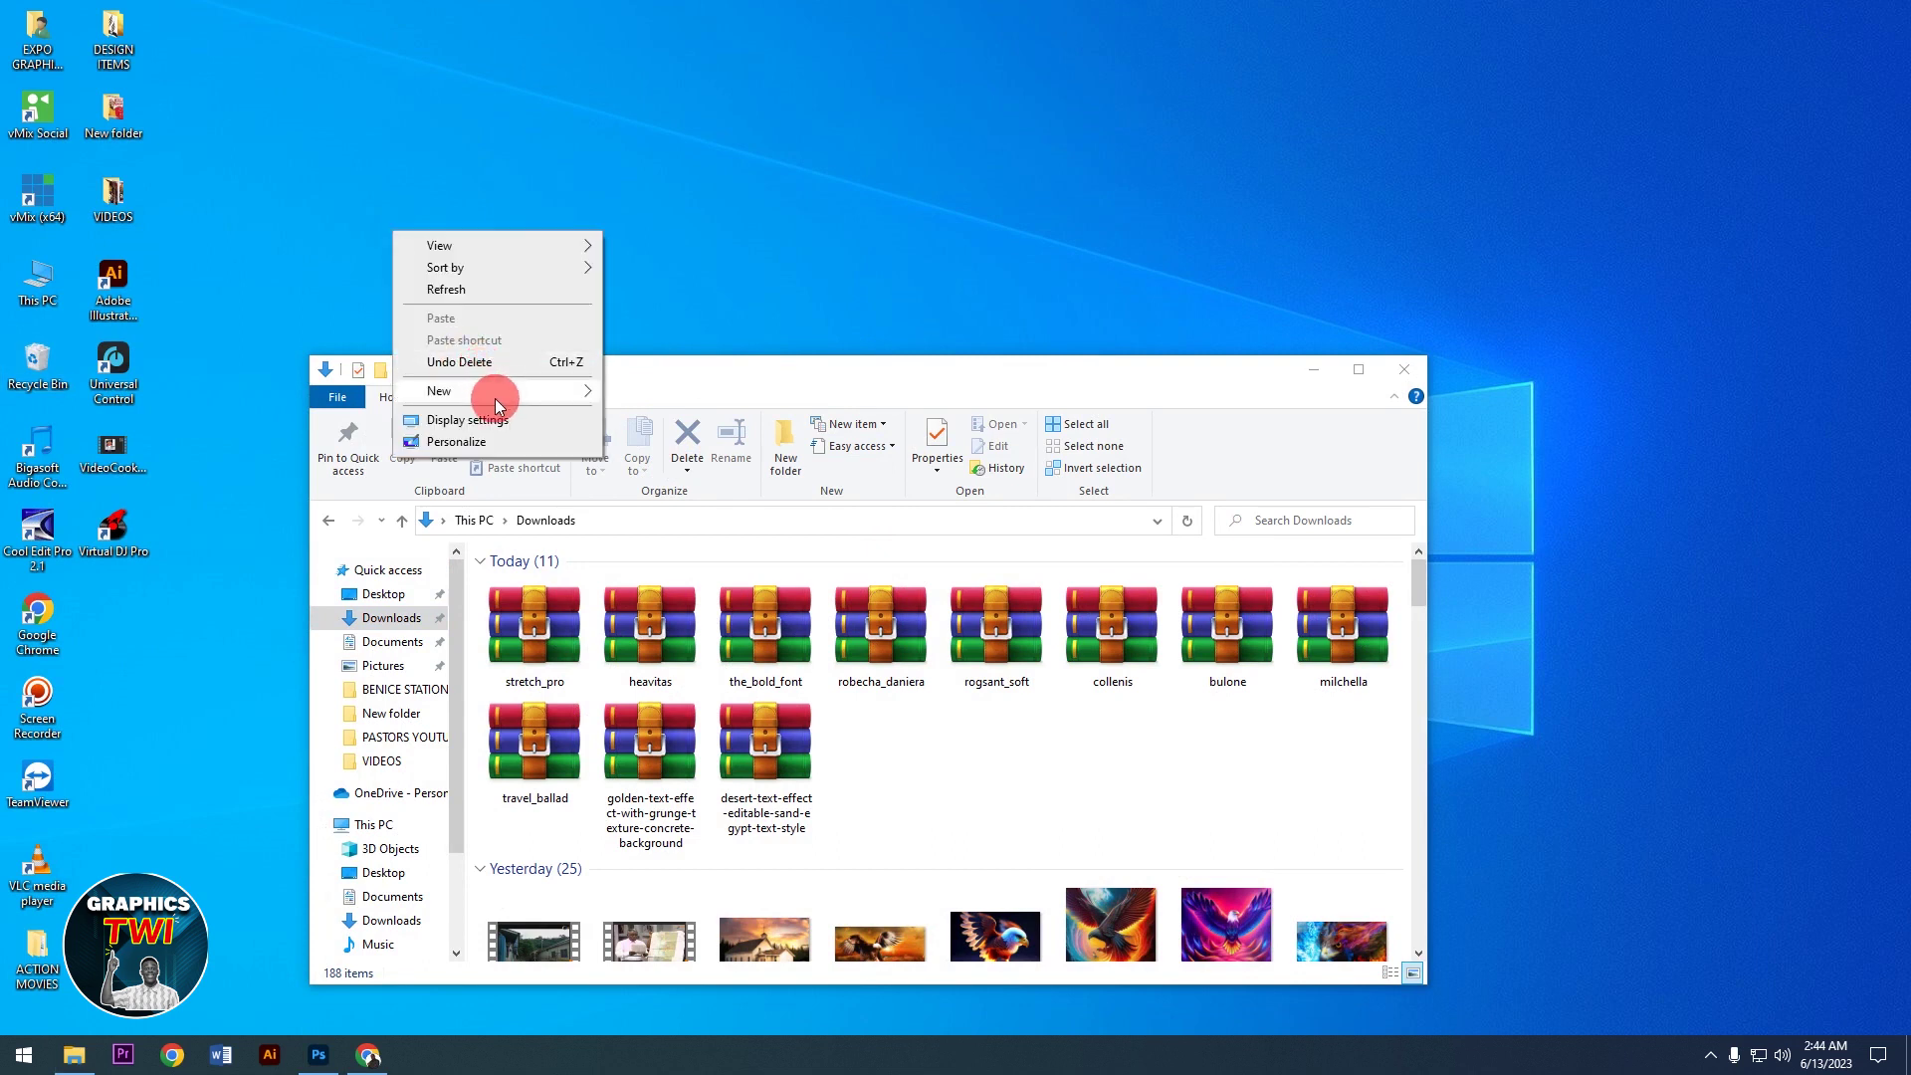
{"action": "left_click", "coordinate": [649, 394]}
{"action": "type", "text": "NEW FON"}
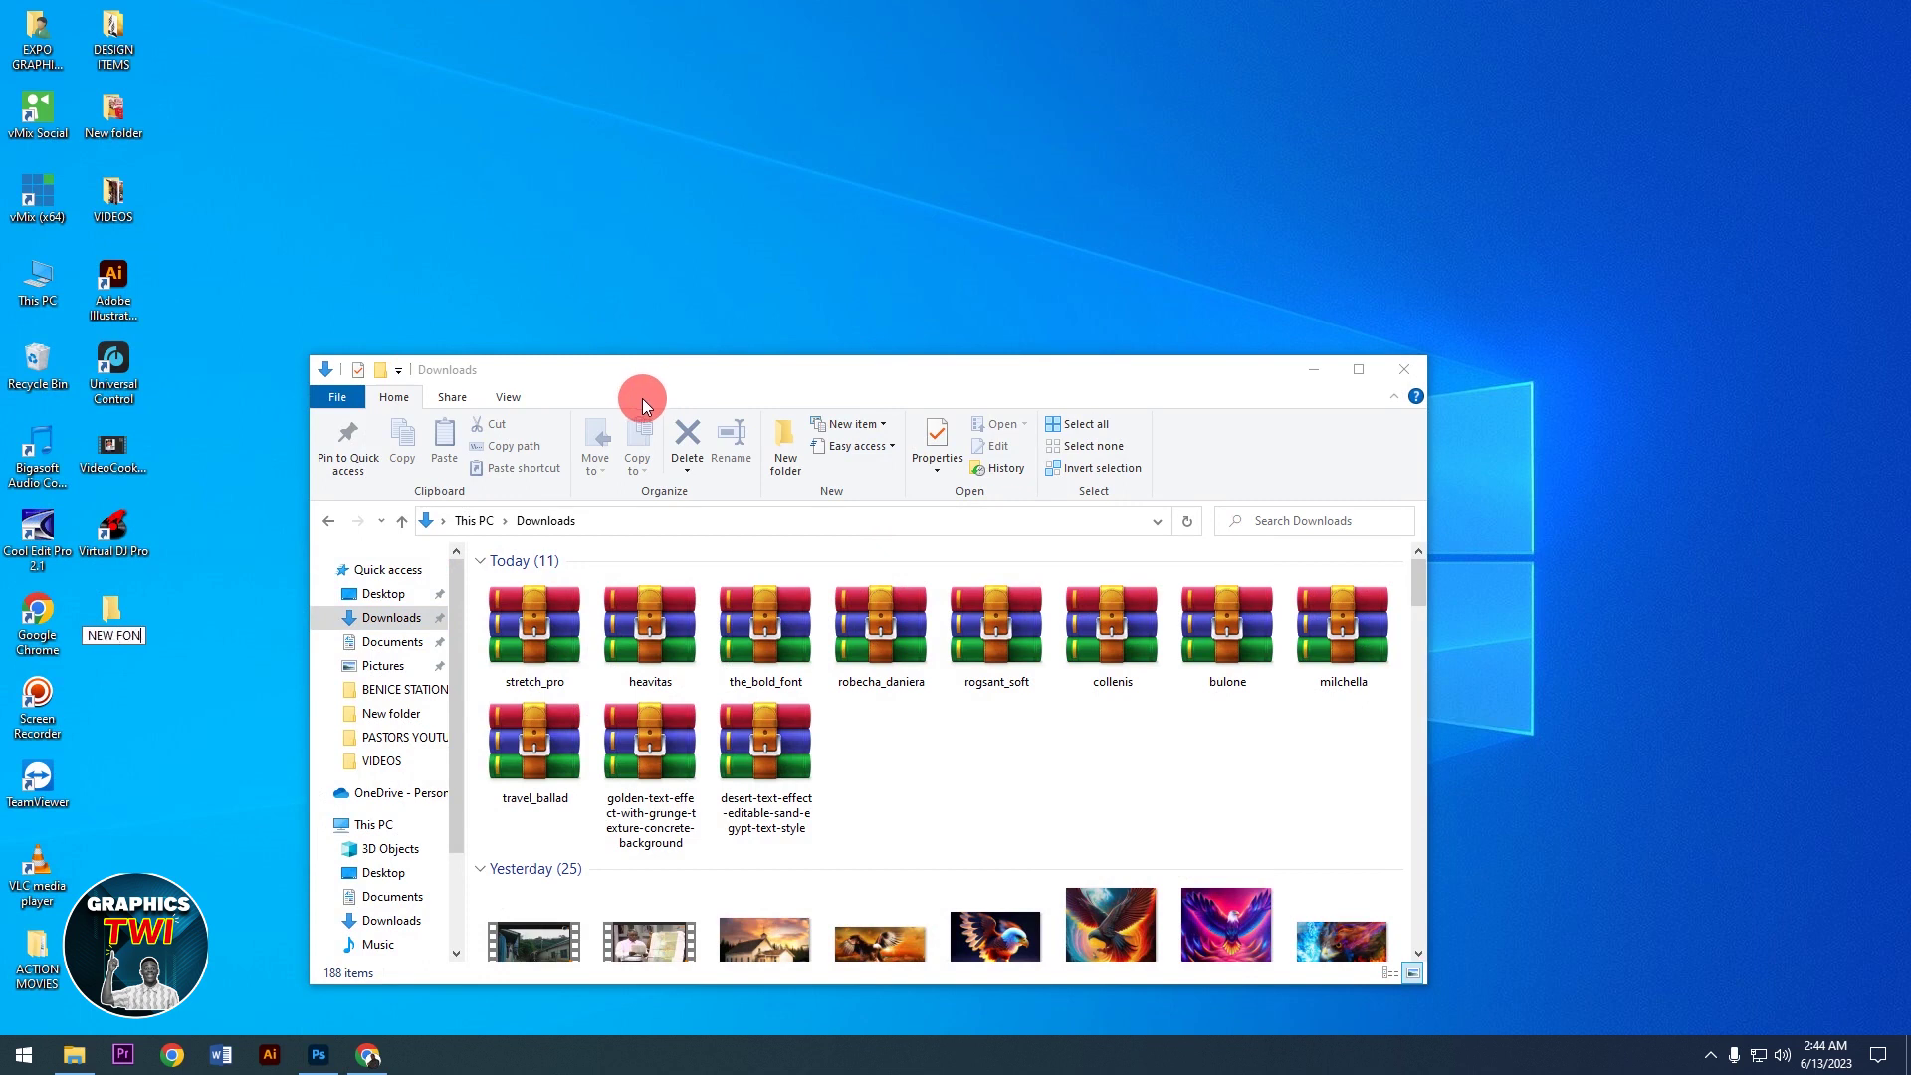
{"action": "type", "text": "T"}
{"action": "type", "text": "S"}
Step: Extract StretchPro.otf from stretch_pro.zip into the NEW FONTS folder
{"action": "left_click", "coordinate": [512, 653]}
{"action": "double_click", "coordinate": [550, 637]}
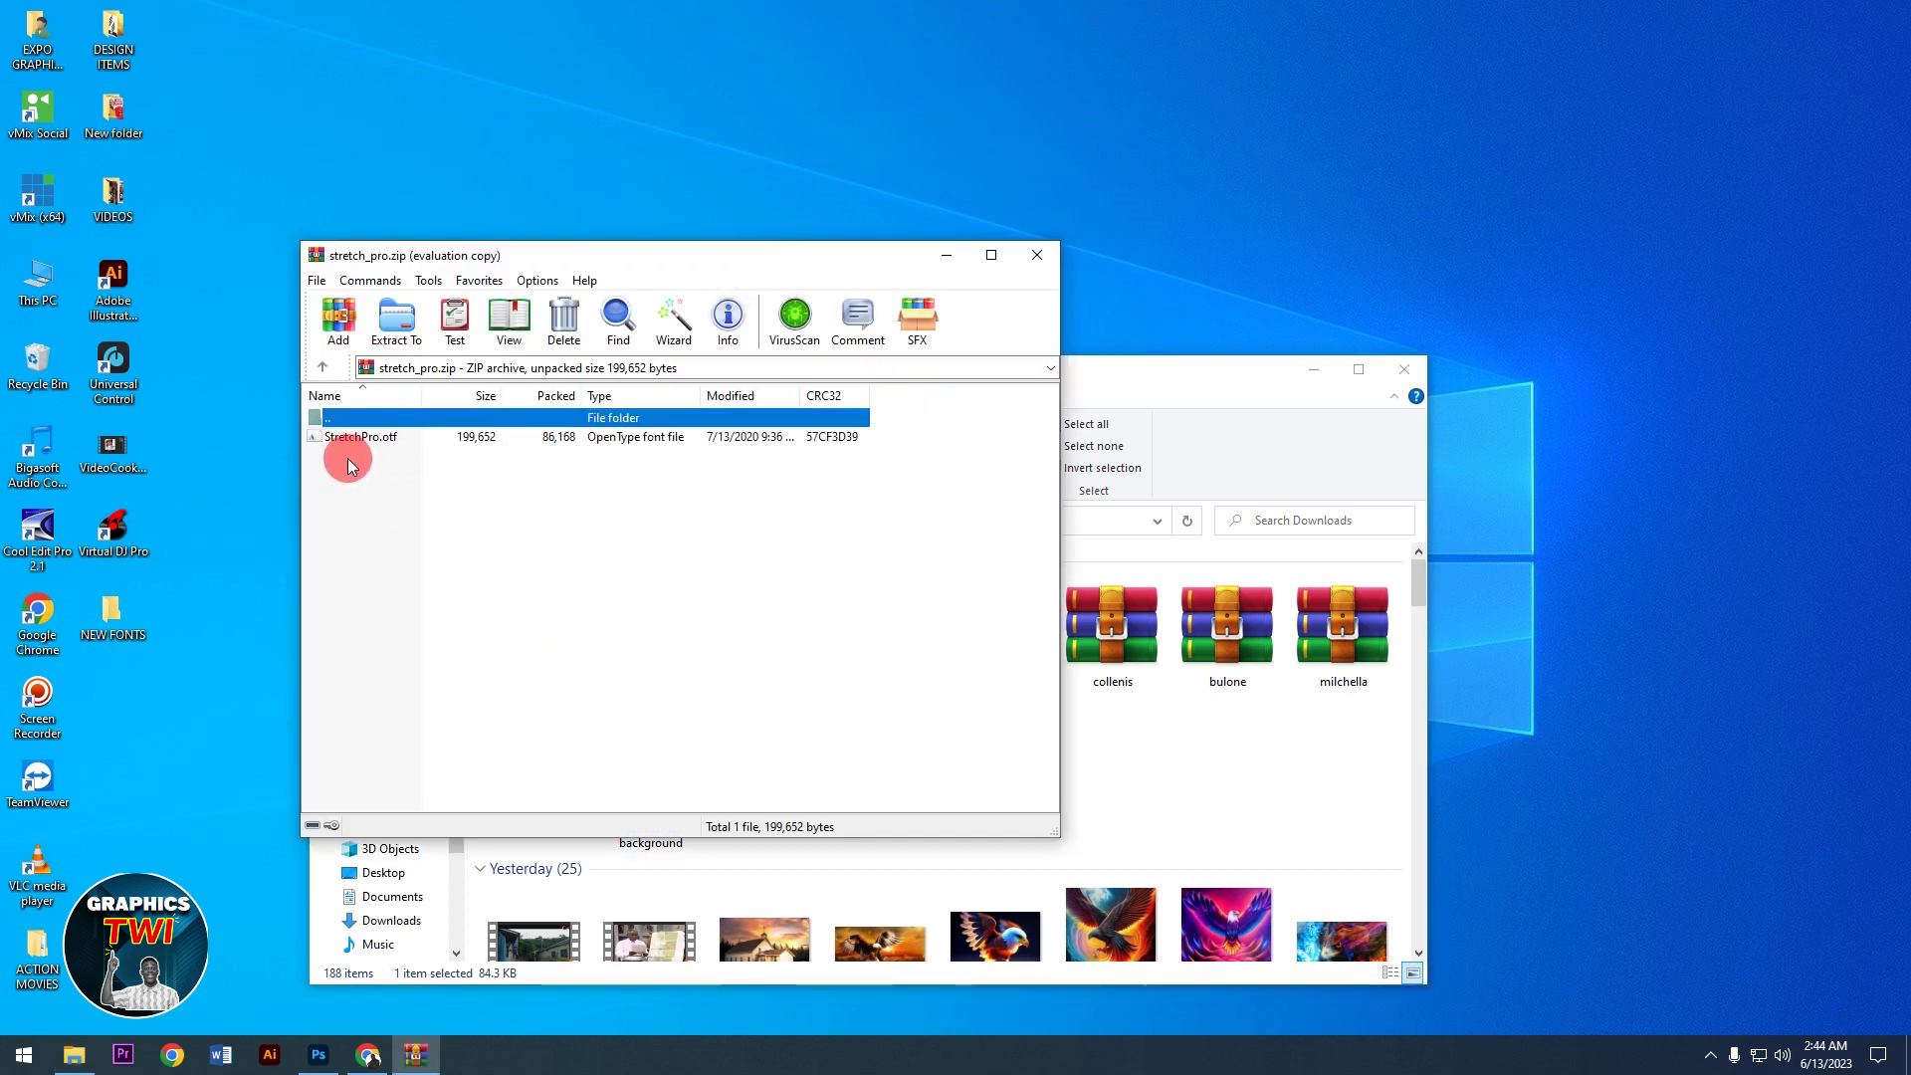
{"action": "left_click", "coordinate": [353, 438]}
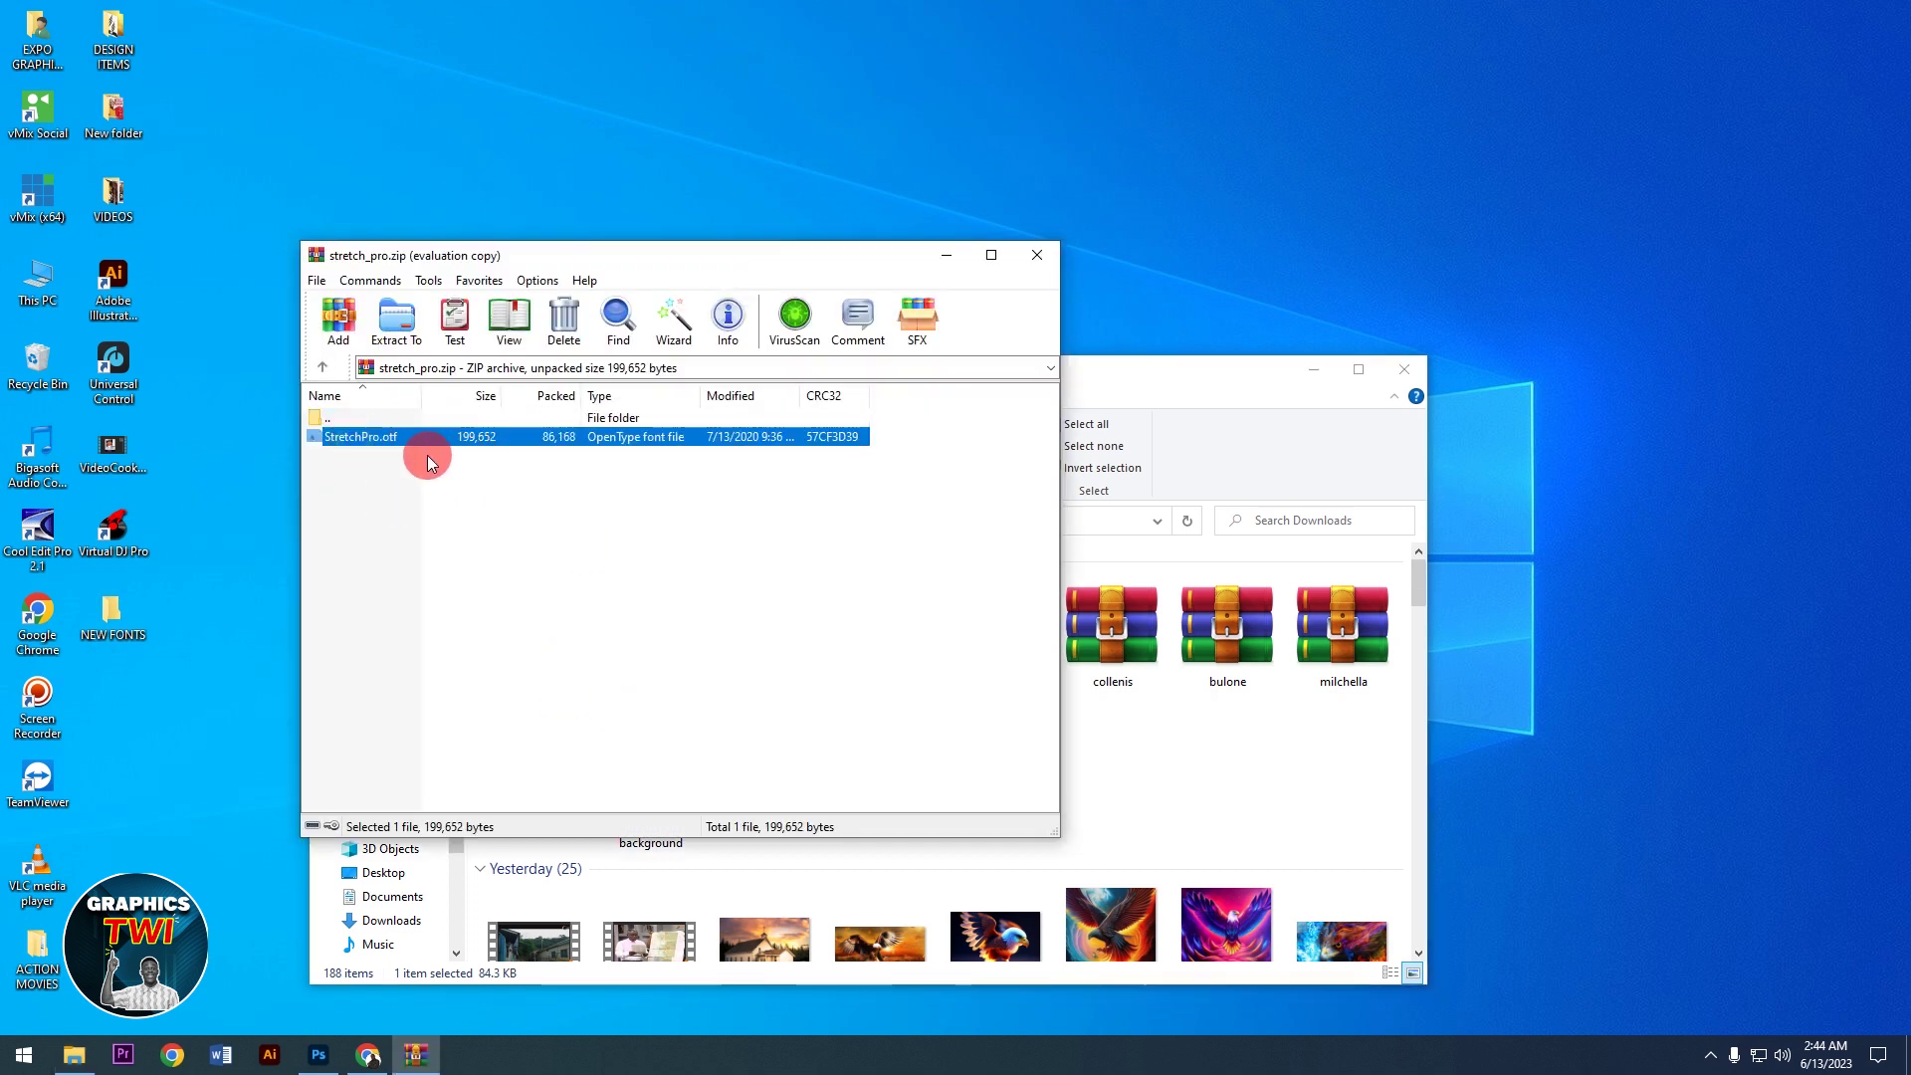
{"action": "left_click_drag", "start_coordinate": [428, 461], "coordinate": [253, 538]}
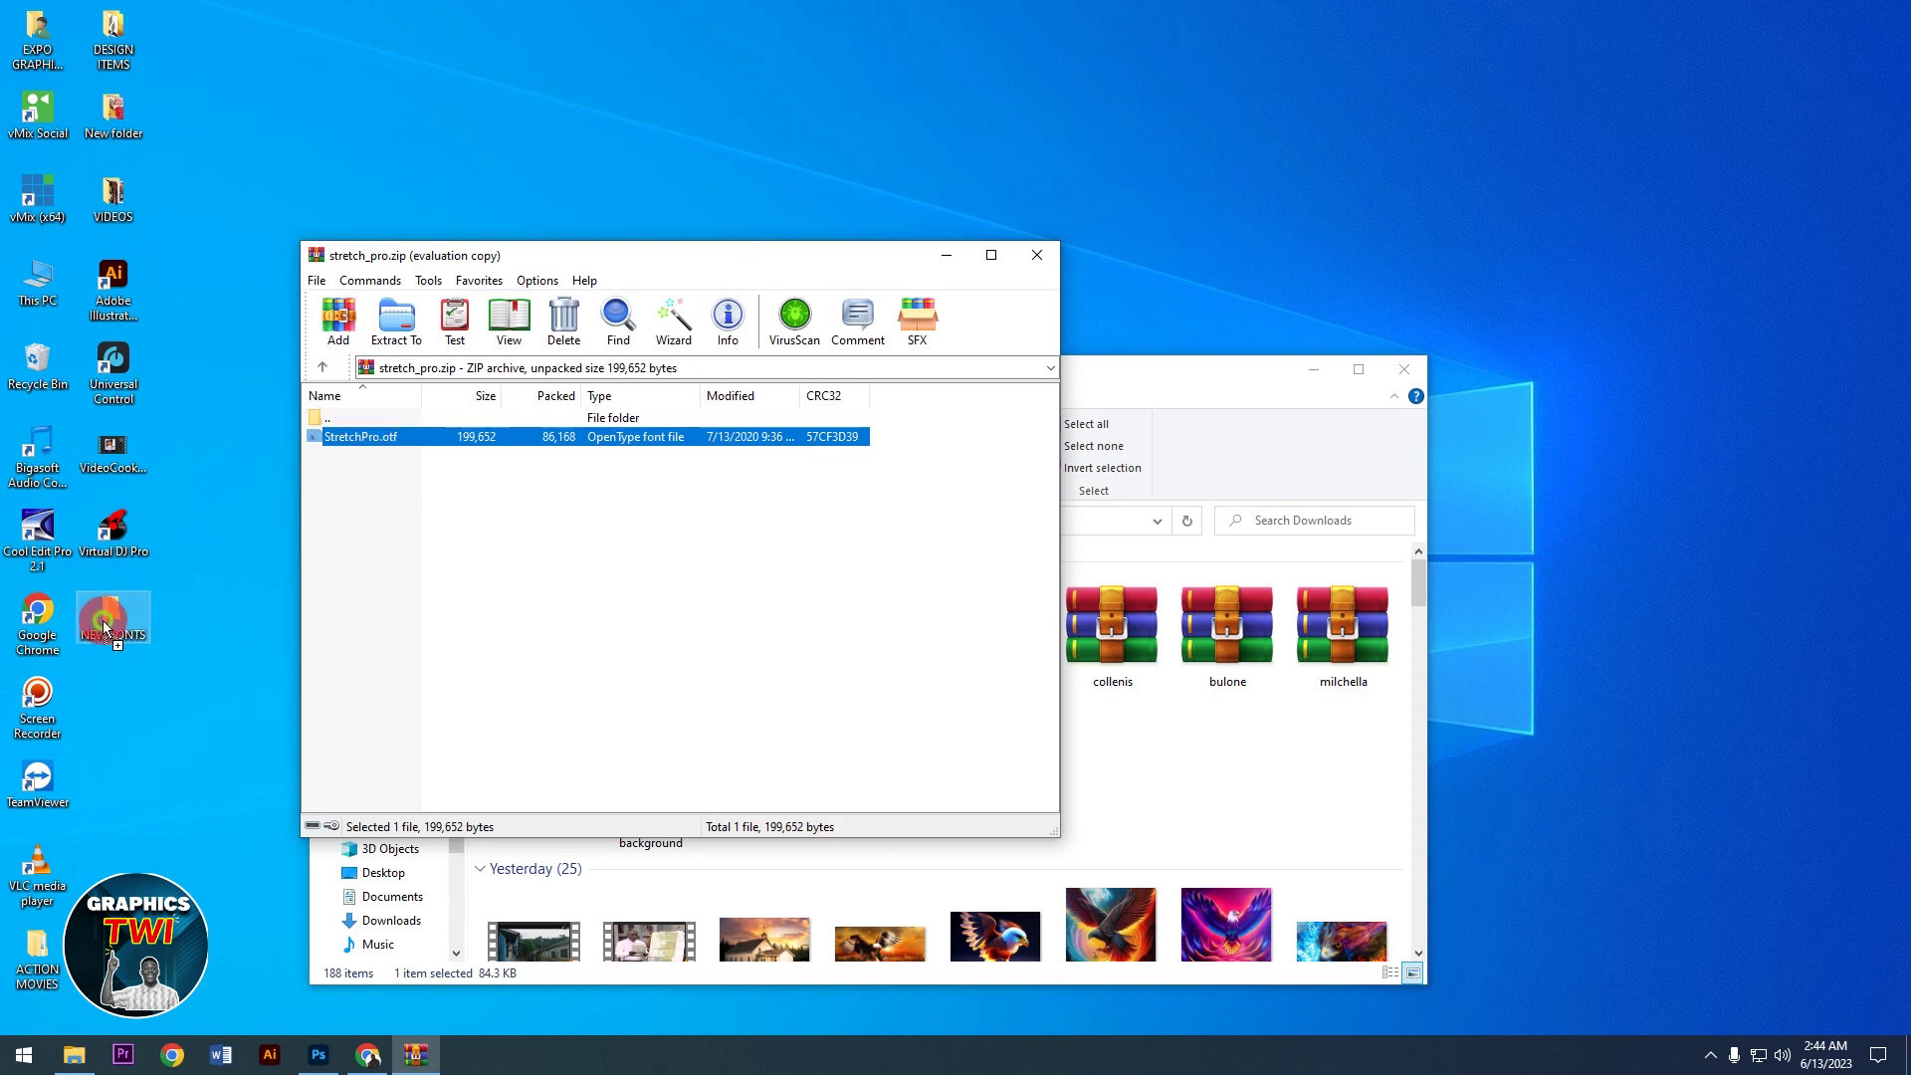
{"action": "left_click_drag", "start_coordinate": [118, 611], "coordinate": [118, 611]}
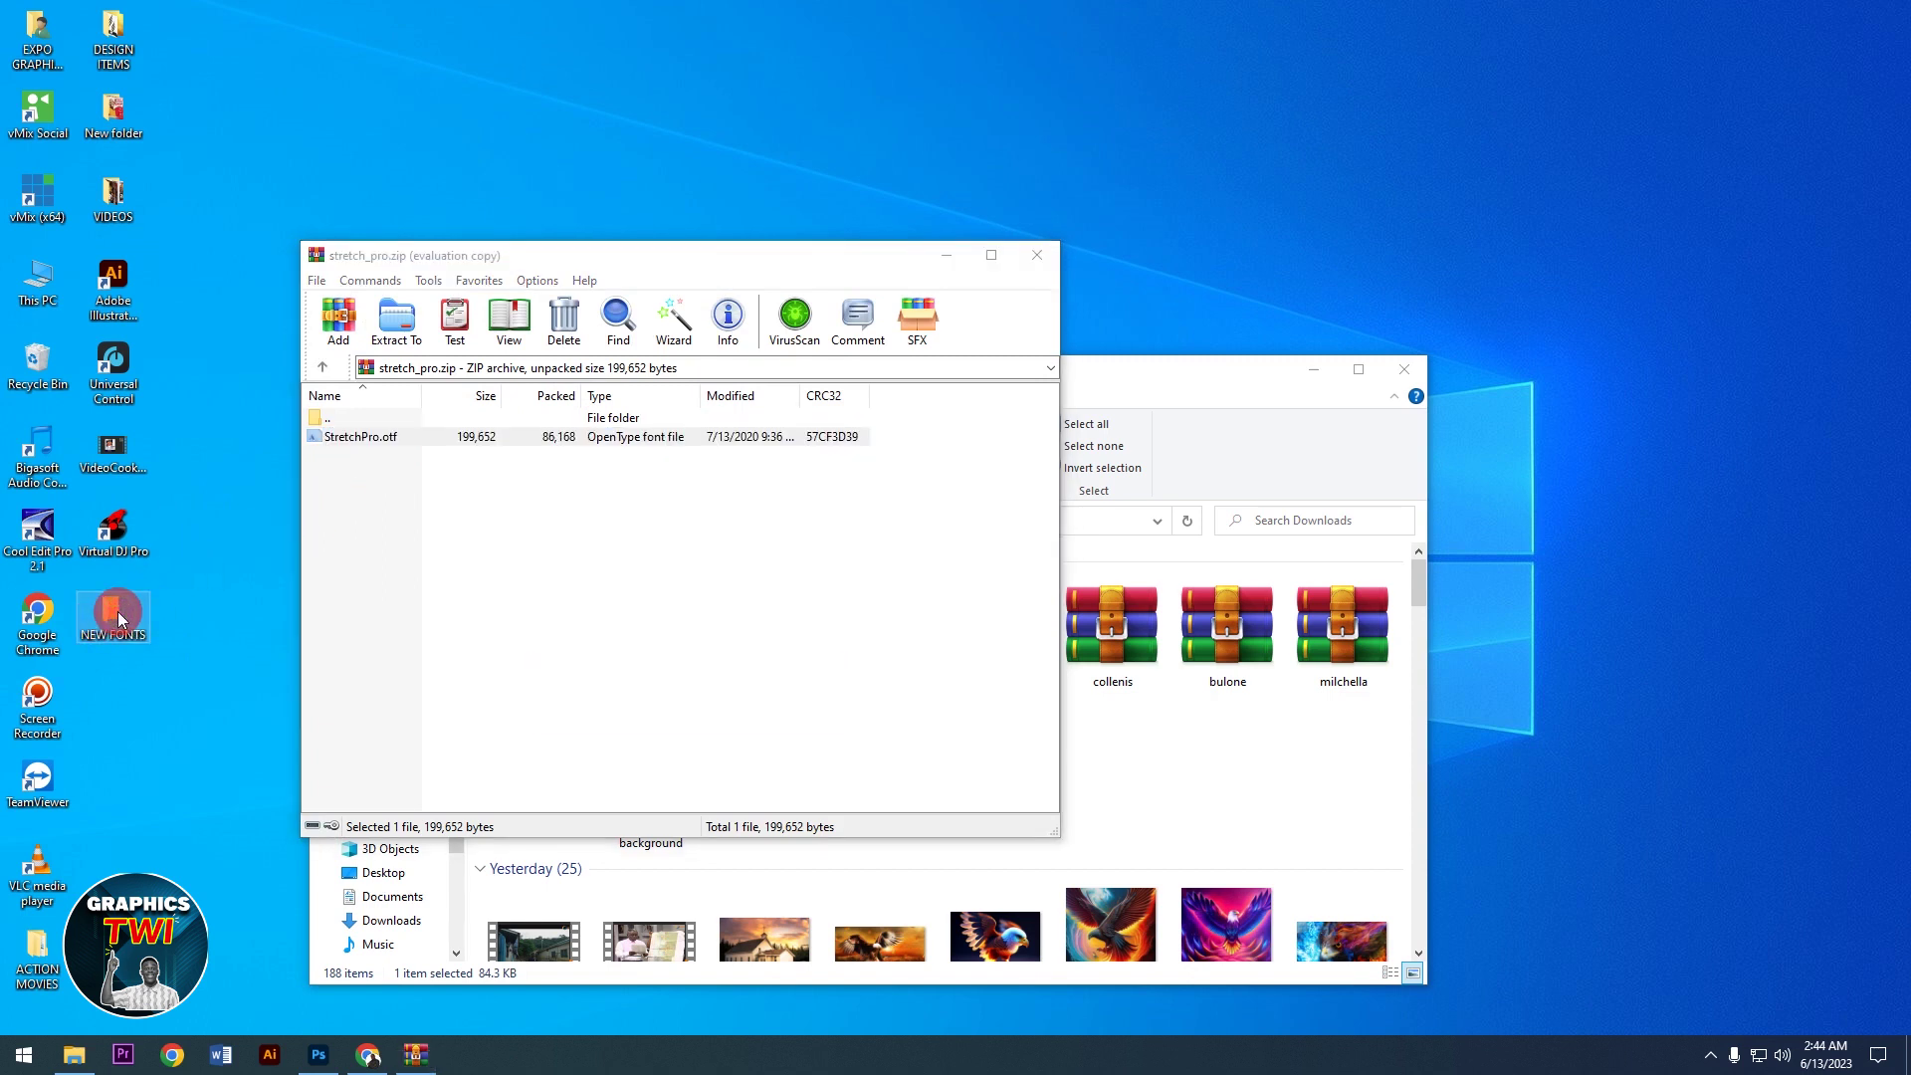
{"action": "left_click", "coordinate": [1035, 258]}
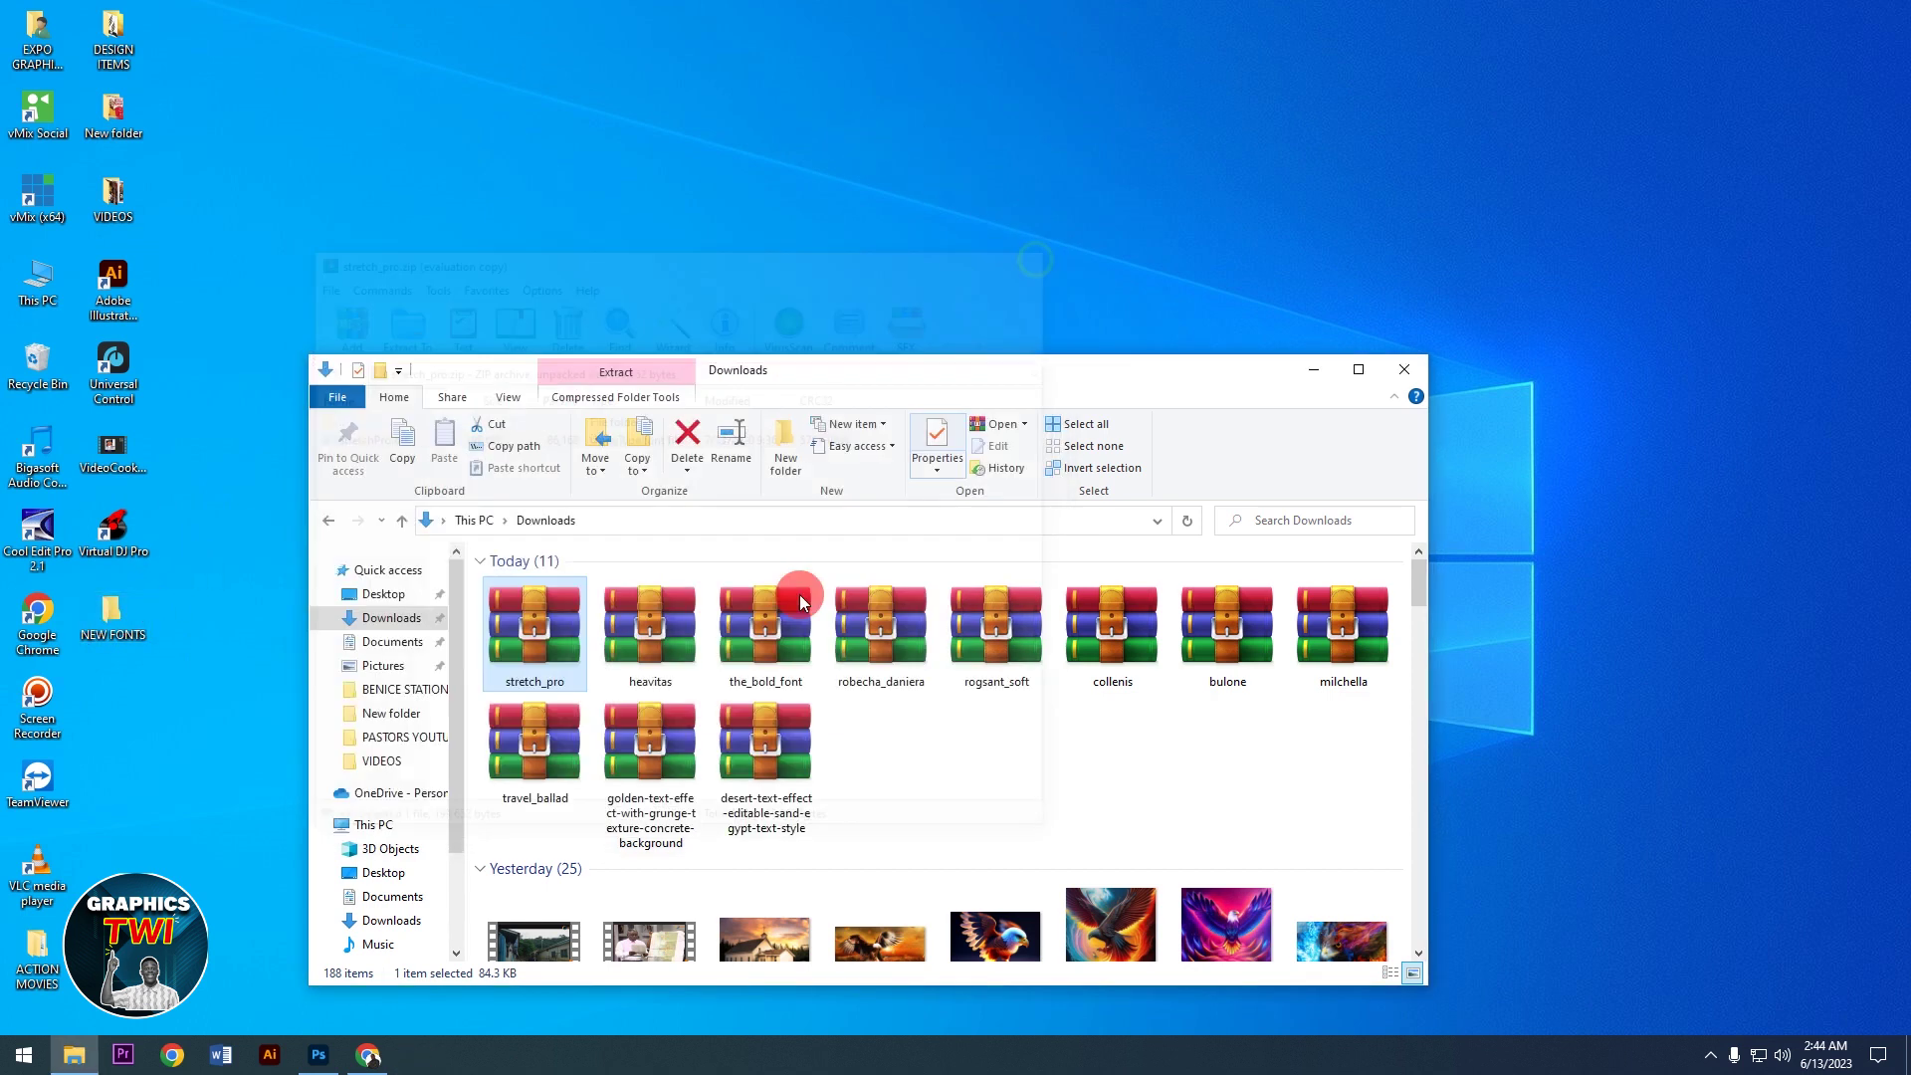
Step: Copy Heavitas.ttf from heavitas.zip into NEW FONTS
{"action": "double_click", "coordinate": [657, 627]}
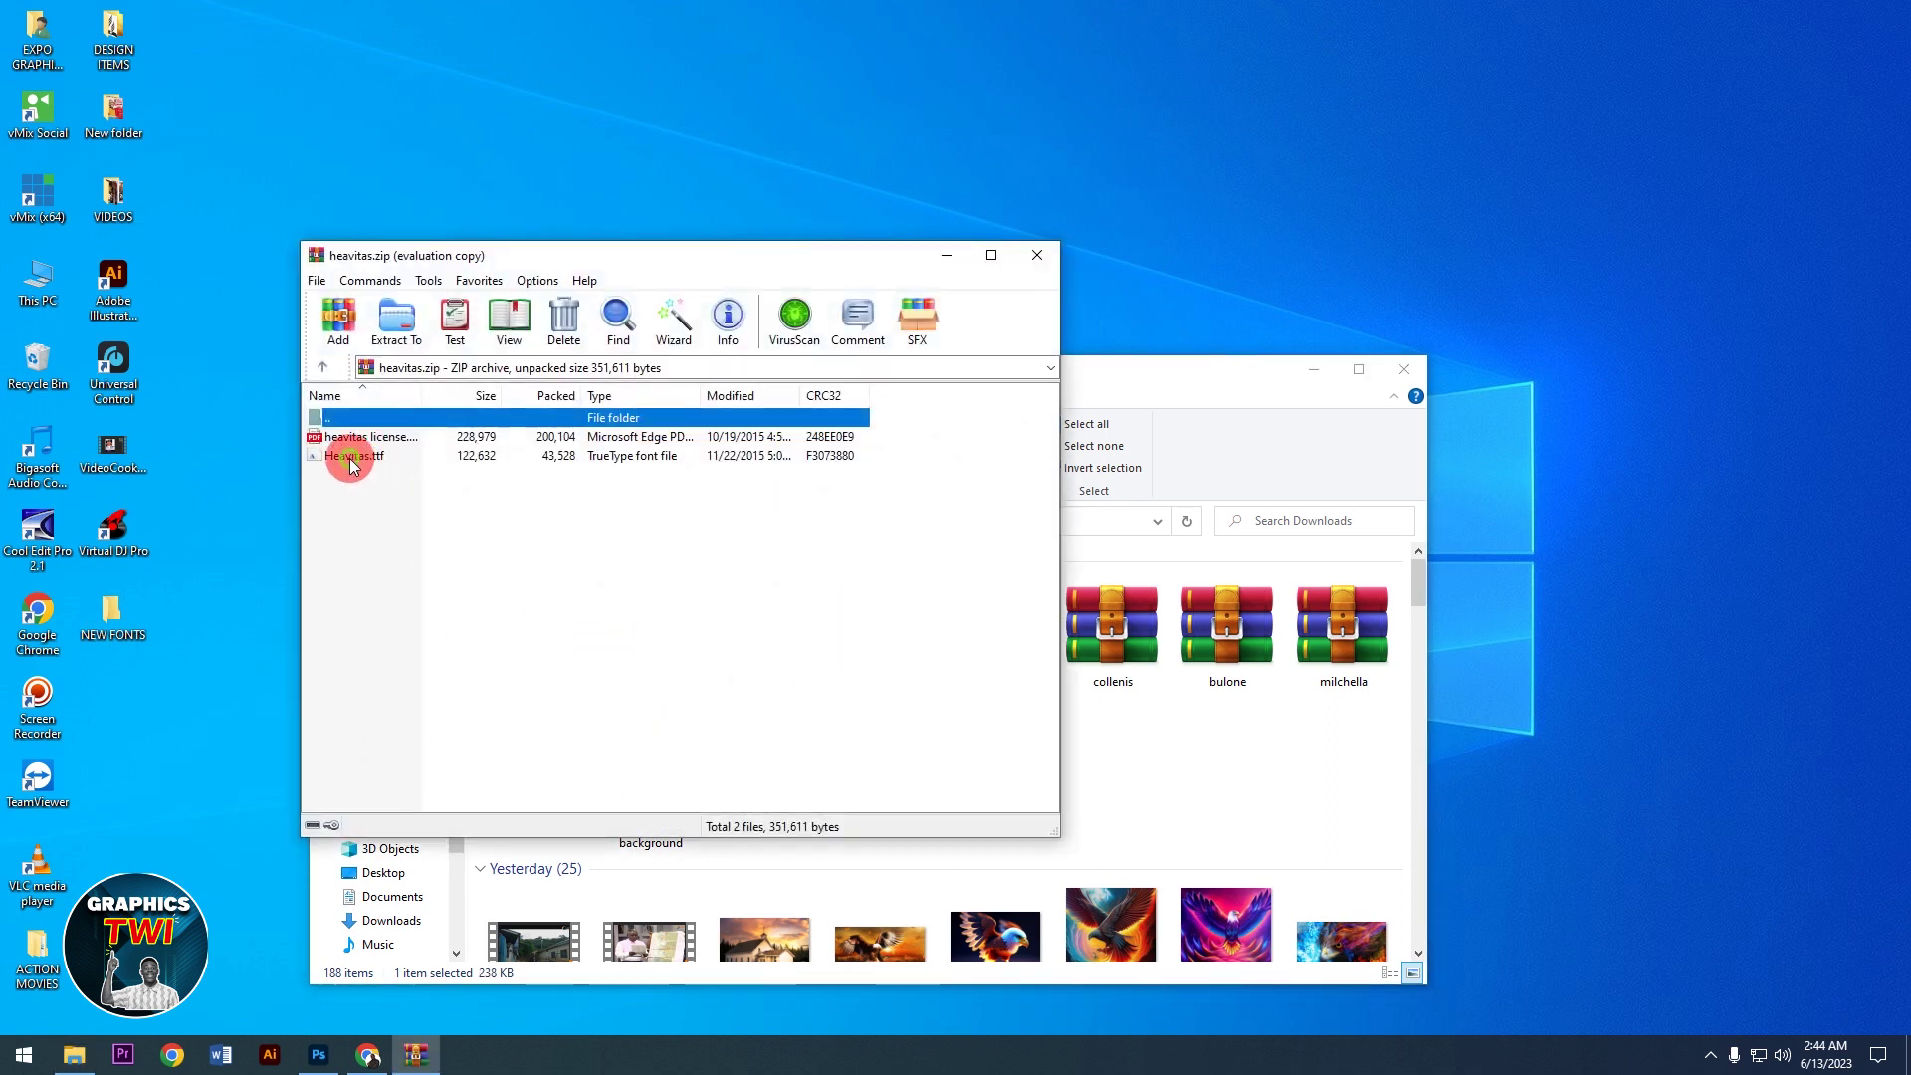
{"action": "left_click_drag", "start_coordinate": [349, 458], "coordinate": [289, 555]}
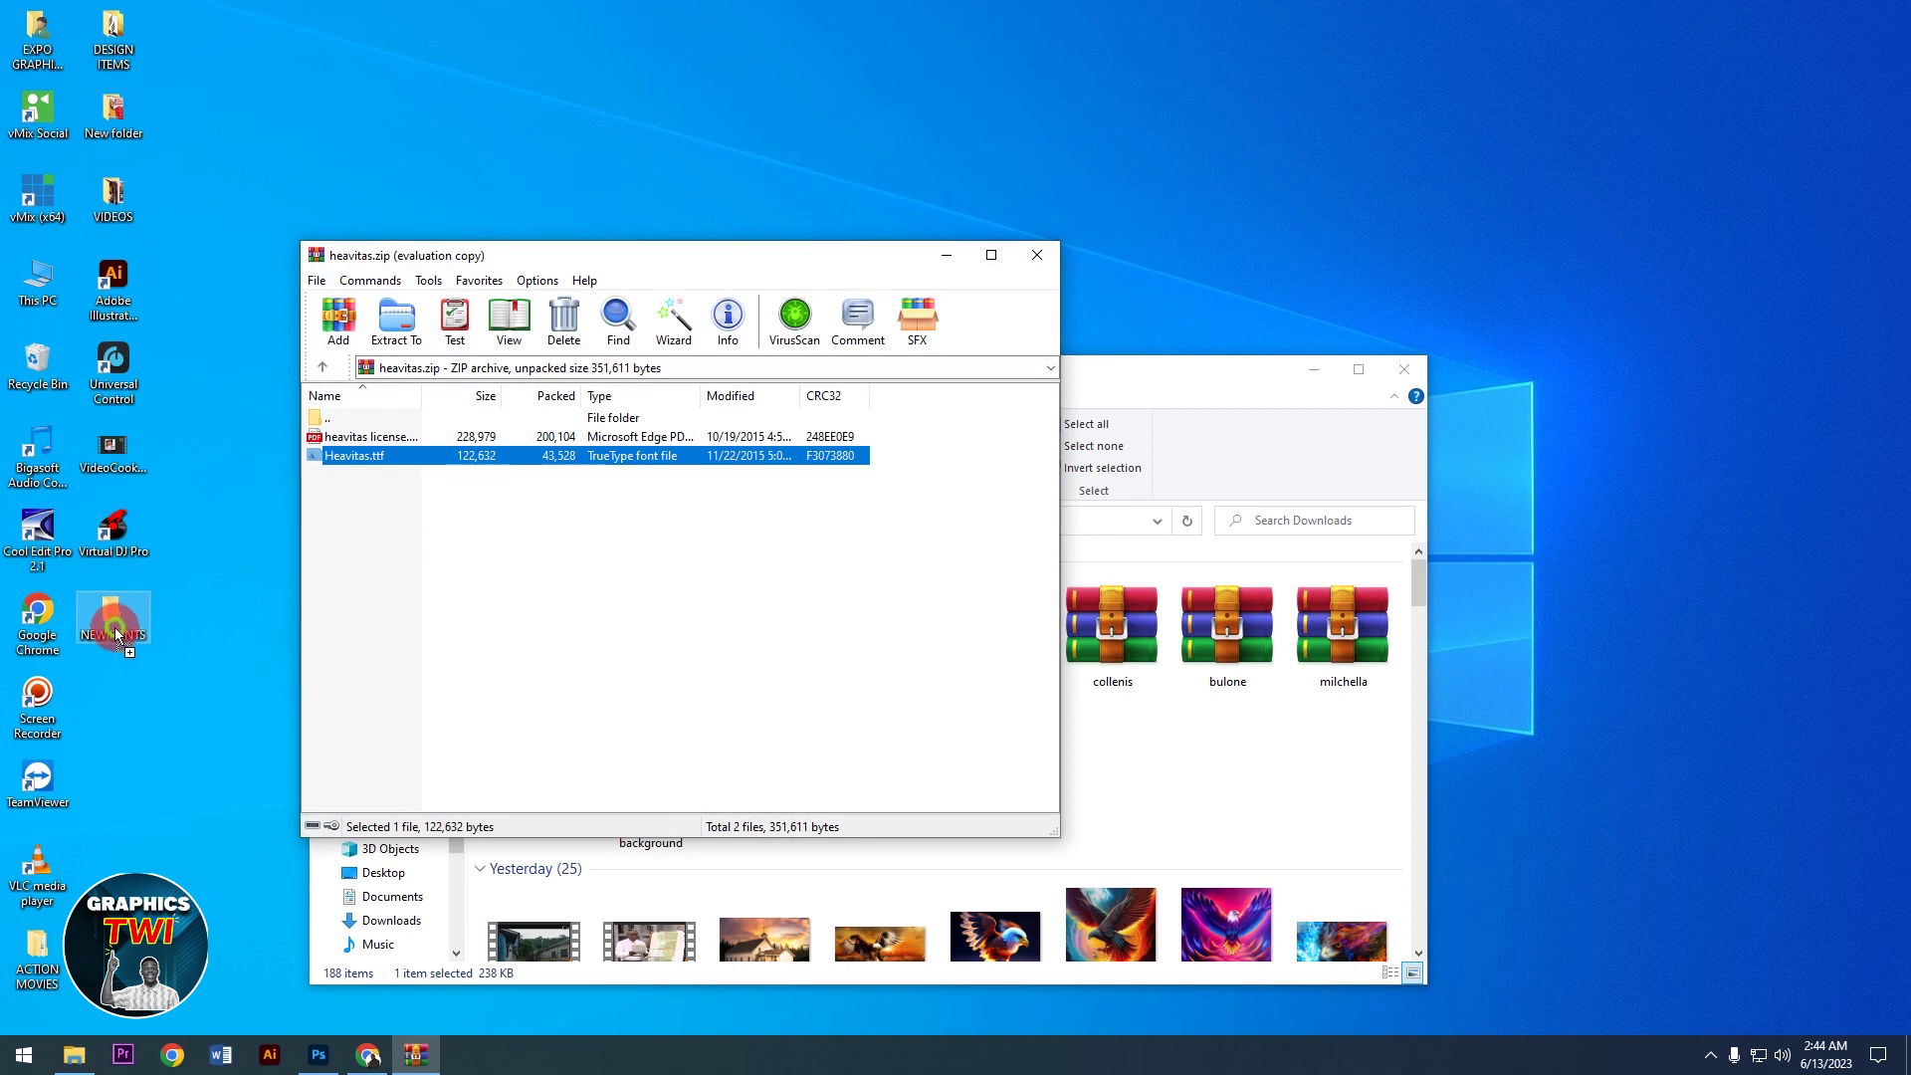
{"action": "left_click_drag", "start_coordinate": [117, 633], "coordinate": [117, 633]}
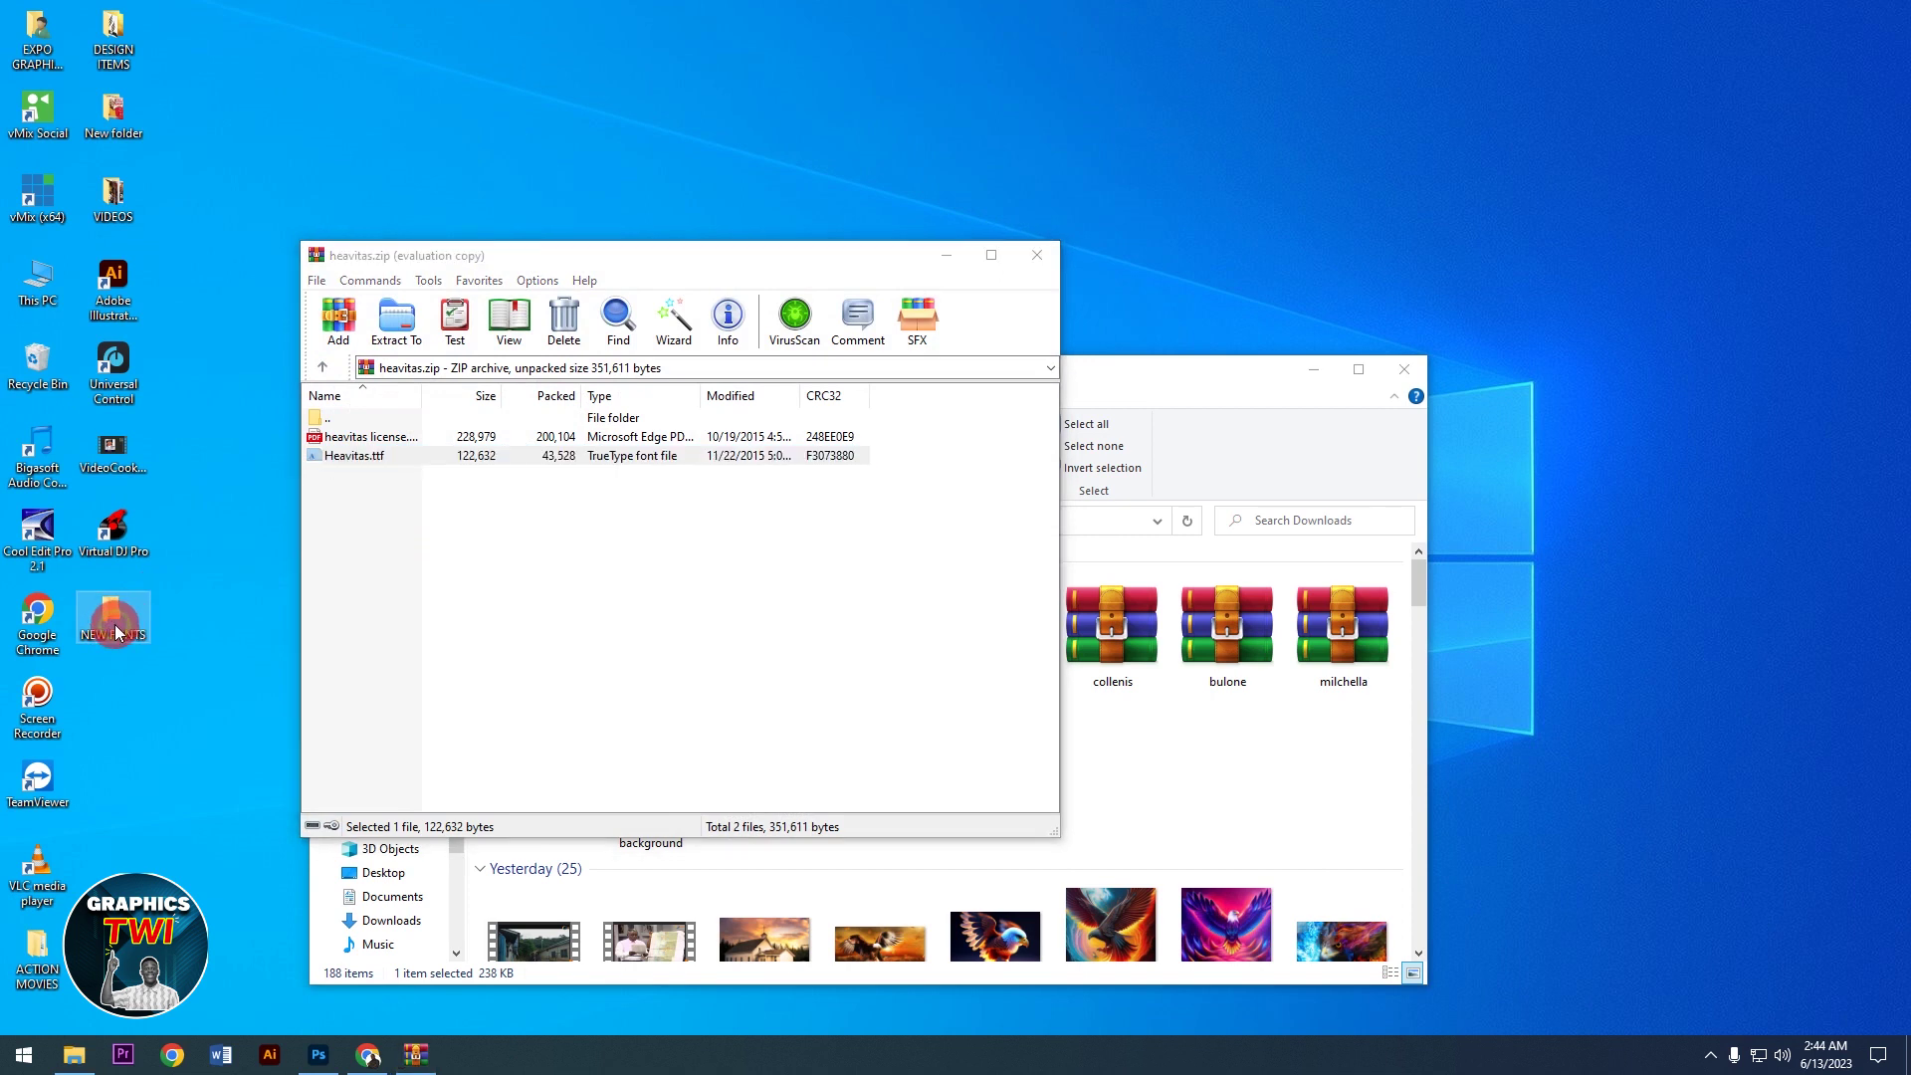
{"action": "left_click", "coordinate": [1024, 270]}
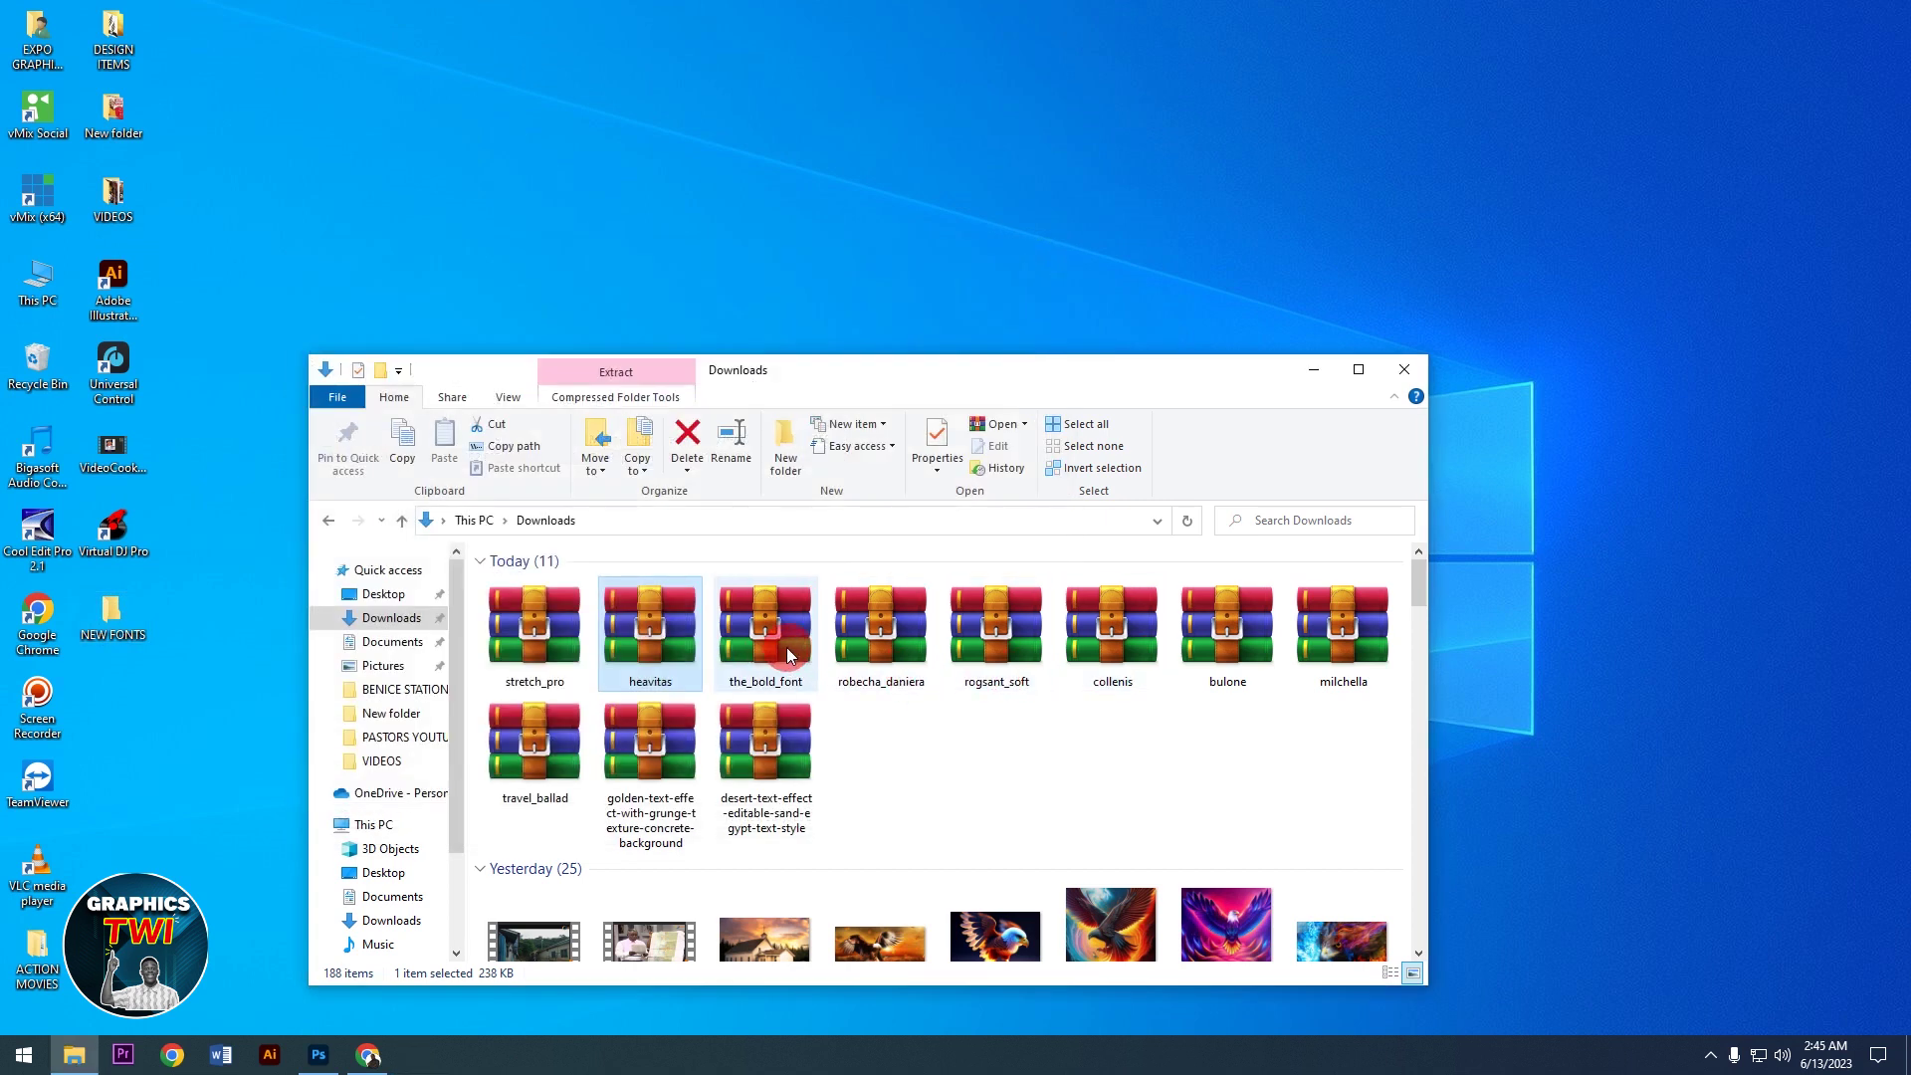
Step: Copy THEBOLDFONT.ttf and THEBOLDFONT 2022.otf from the_bold_font.zip into NEW FONTS
{"action": "double_click", "coordinate": [786, 652]}
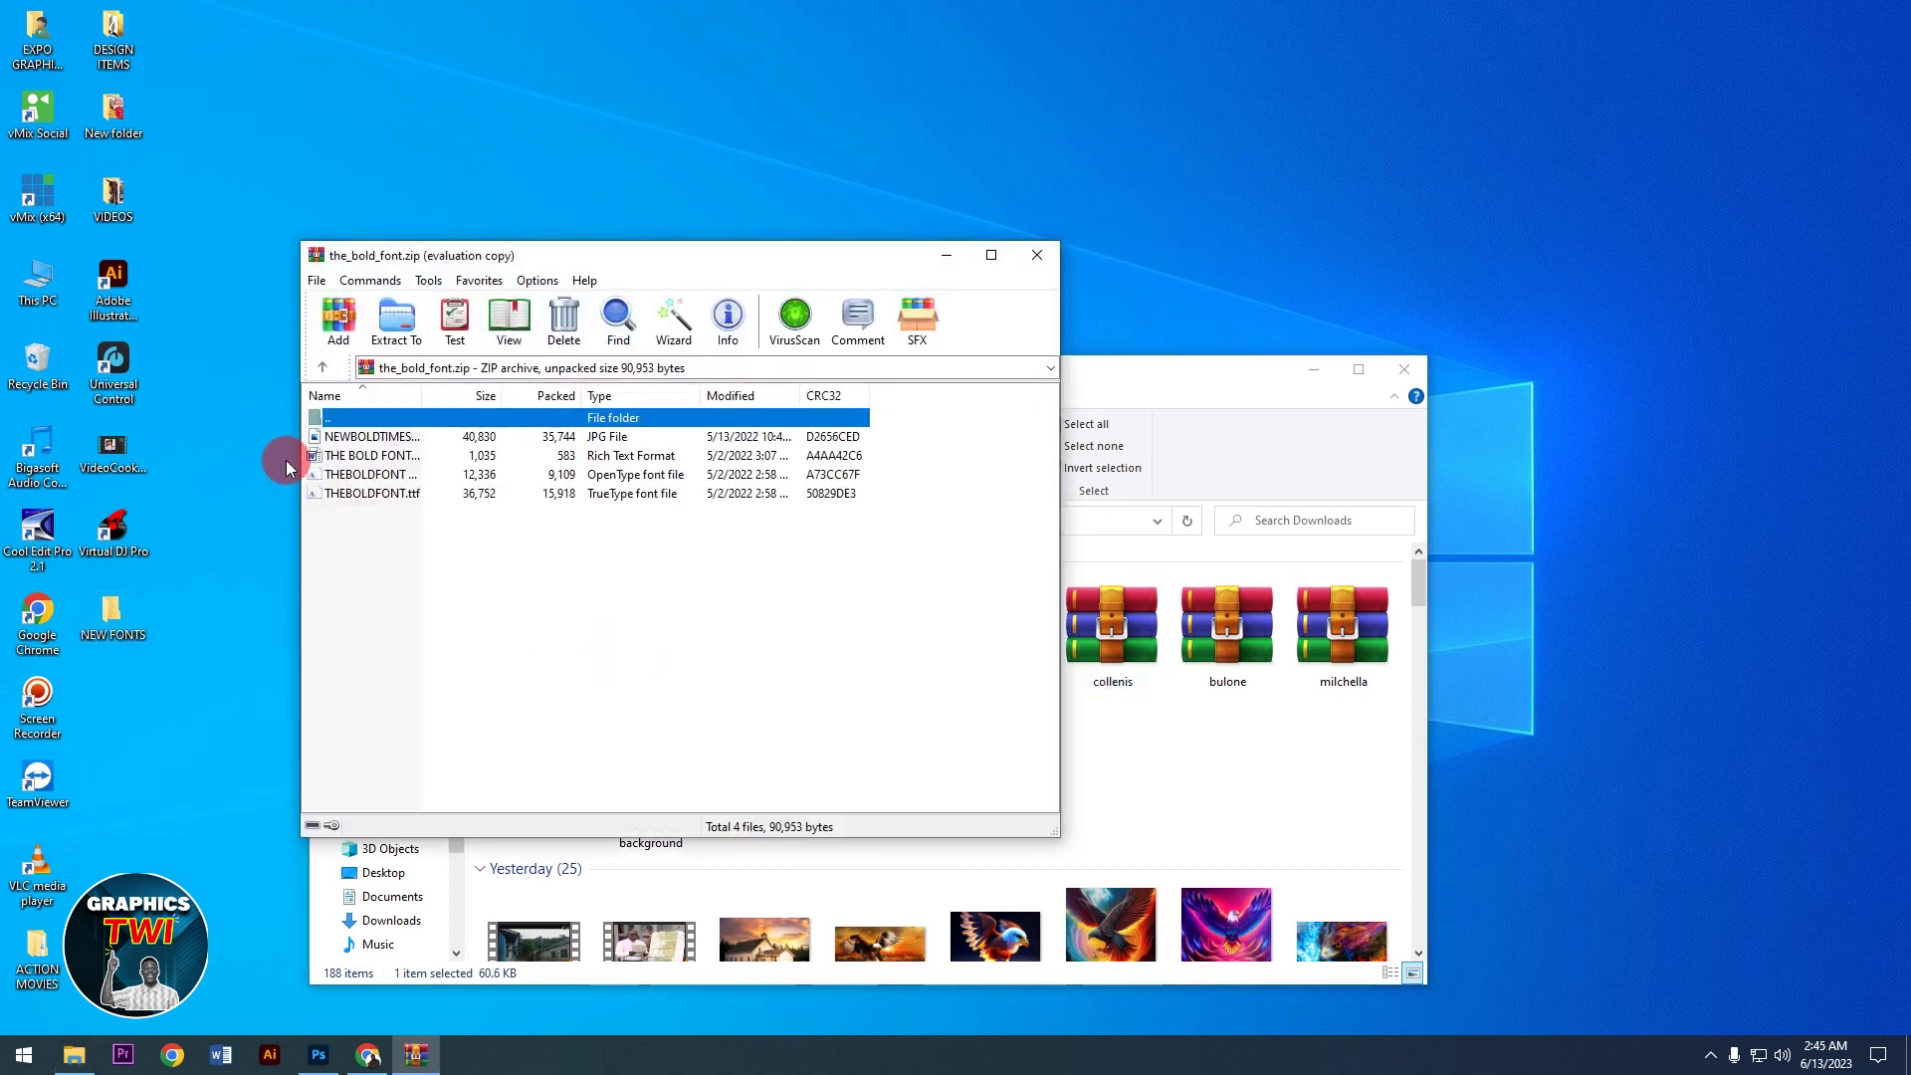
{"action": "left_click", "coordinate": [343, 494]}
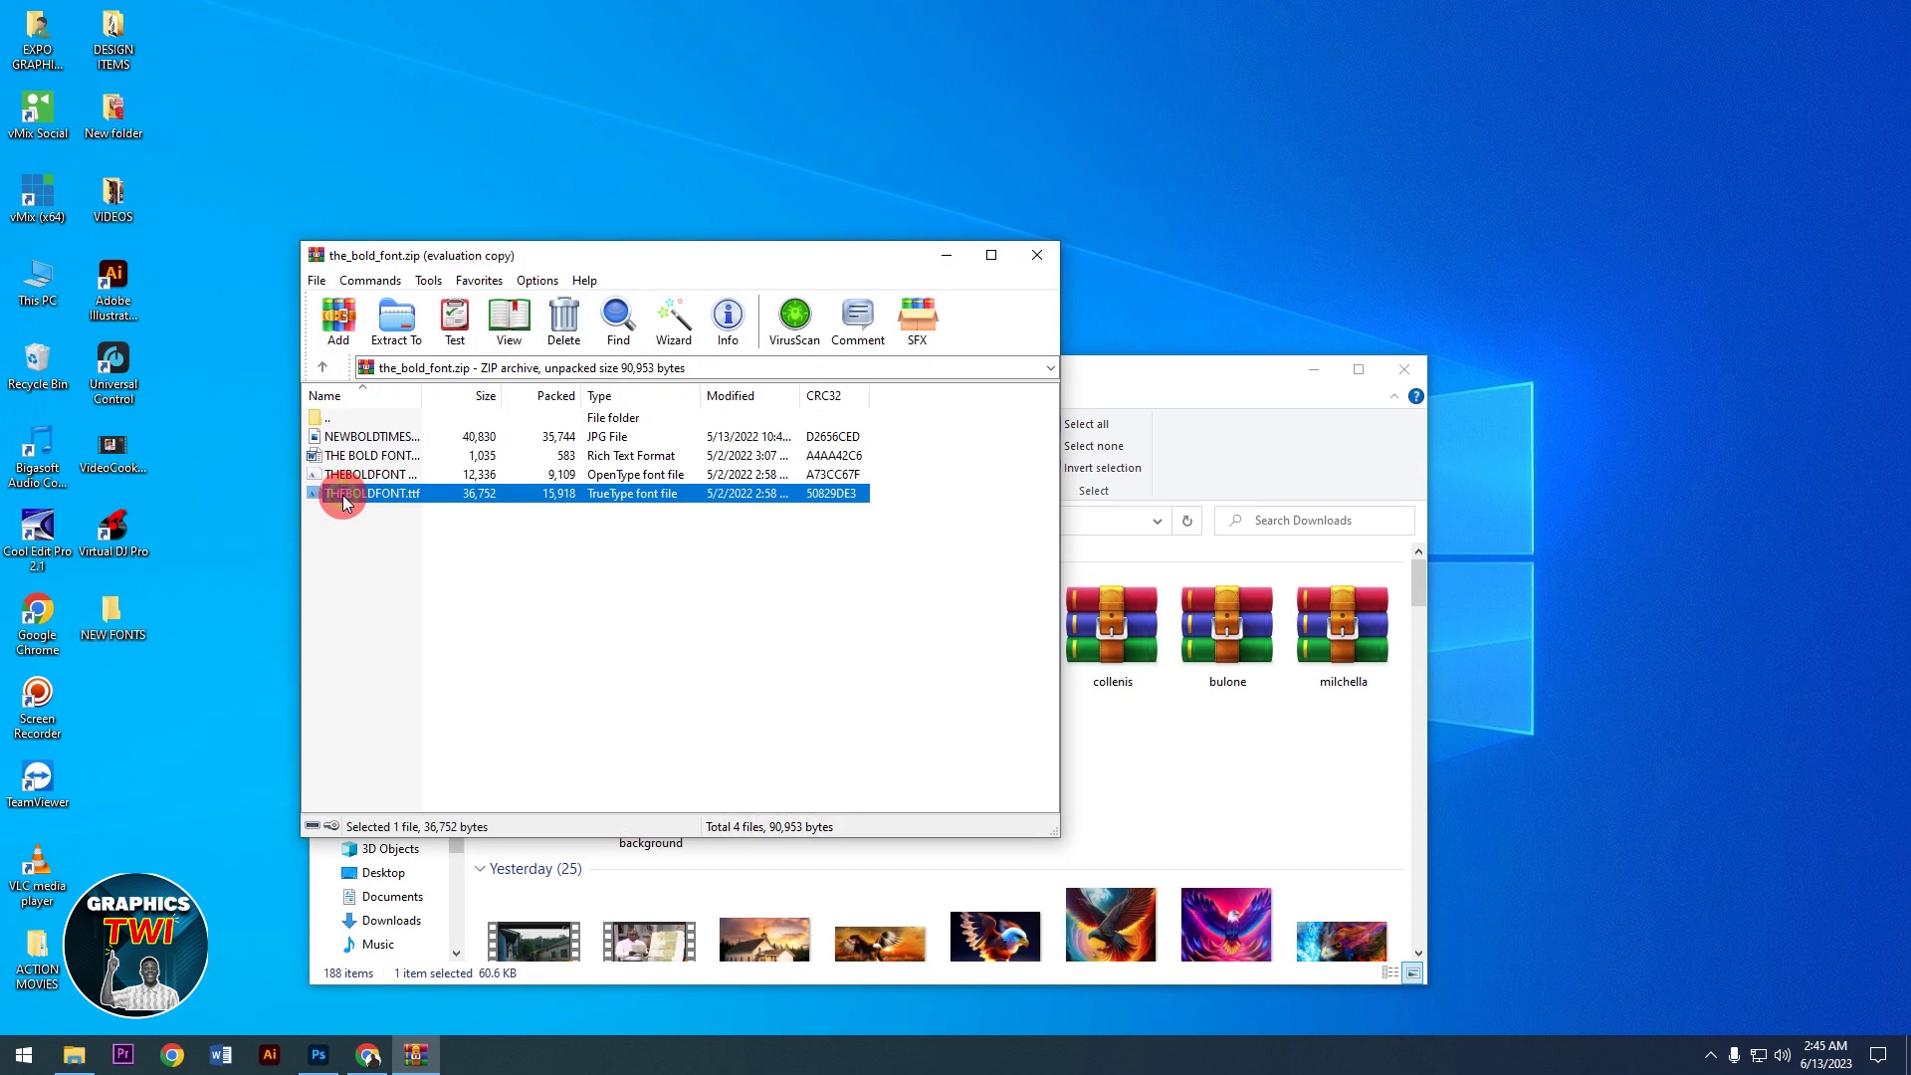
{"action": "left_click", "coordinate": [346, 475], "text": "ctrl"}
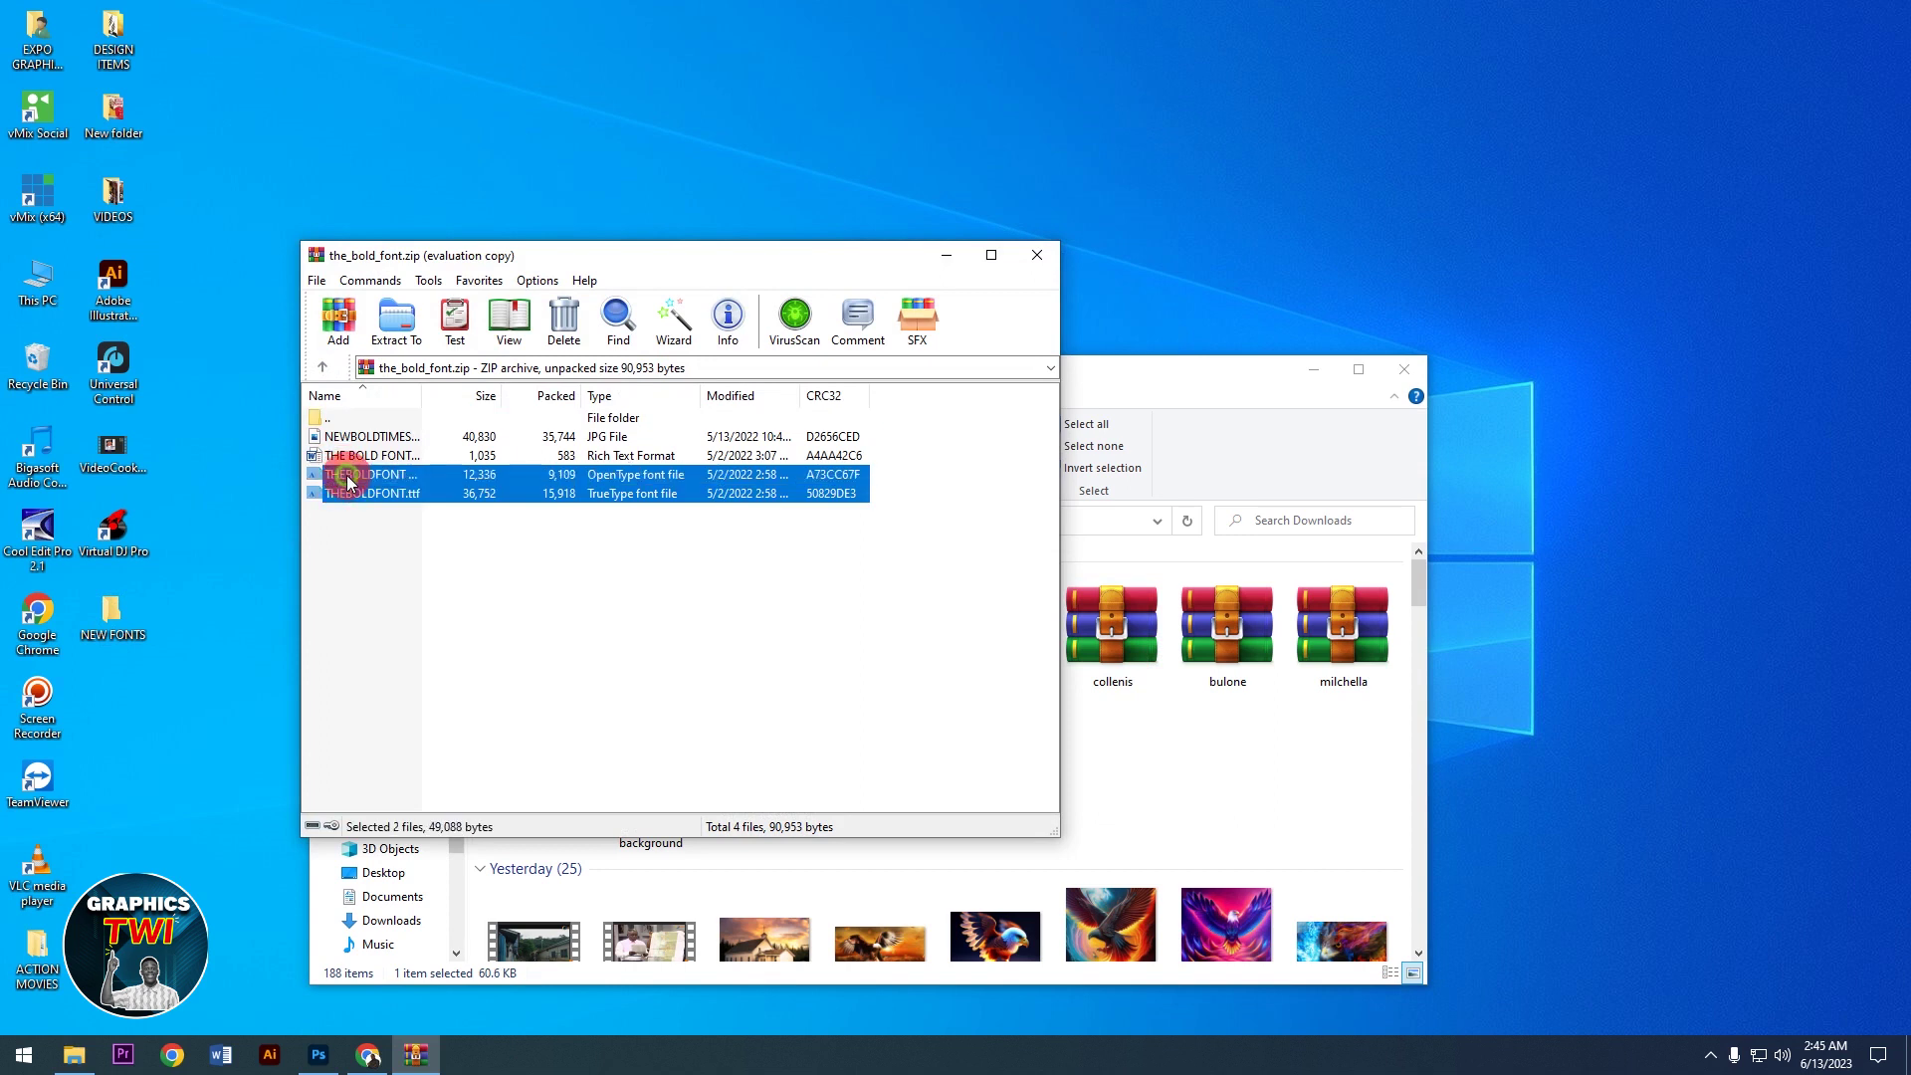
{"action": "mouse_move", "coordinate": [355, 488]}
{"action": "left_mouse_down"}
{"action": "mouse_move", "coordinate": [126, 594]}
{"action": "mouse_move", "coordinate": [114, 623]}
{"action": "left_mouse_up"}
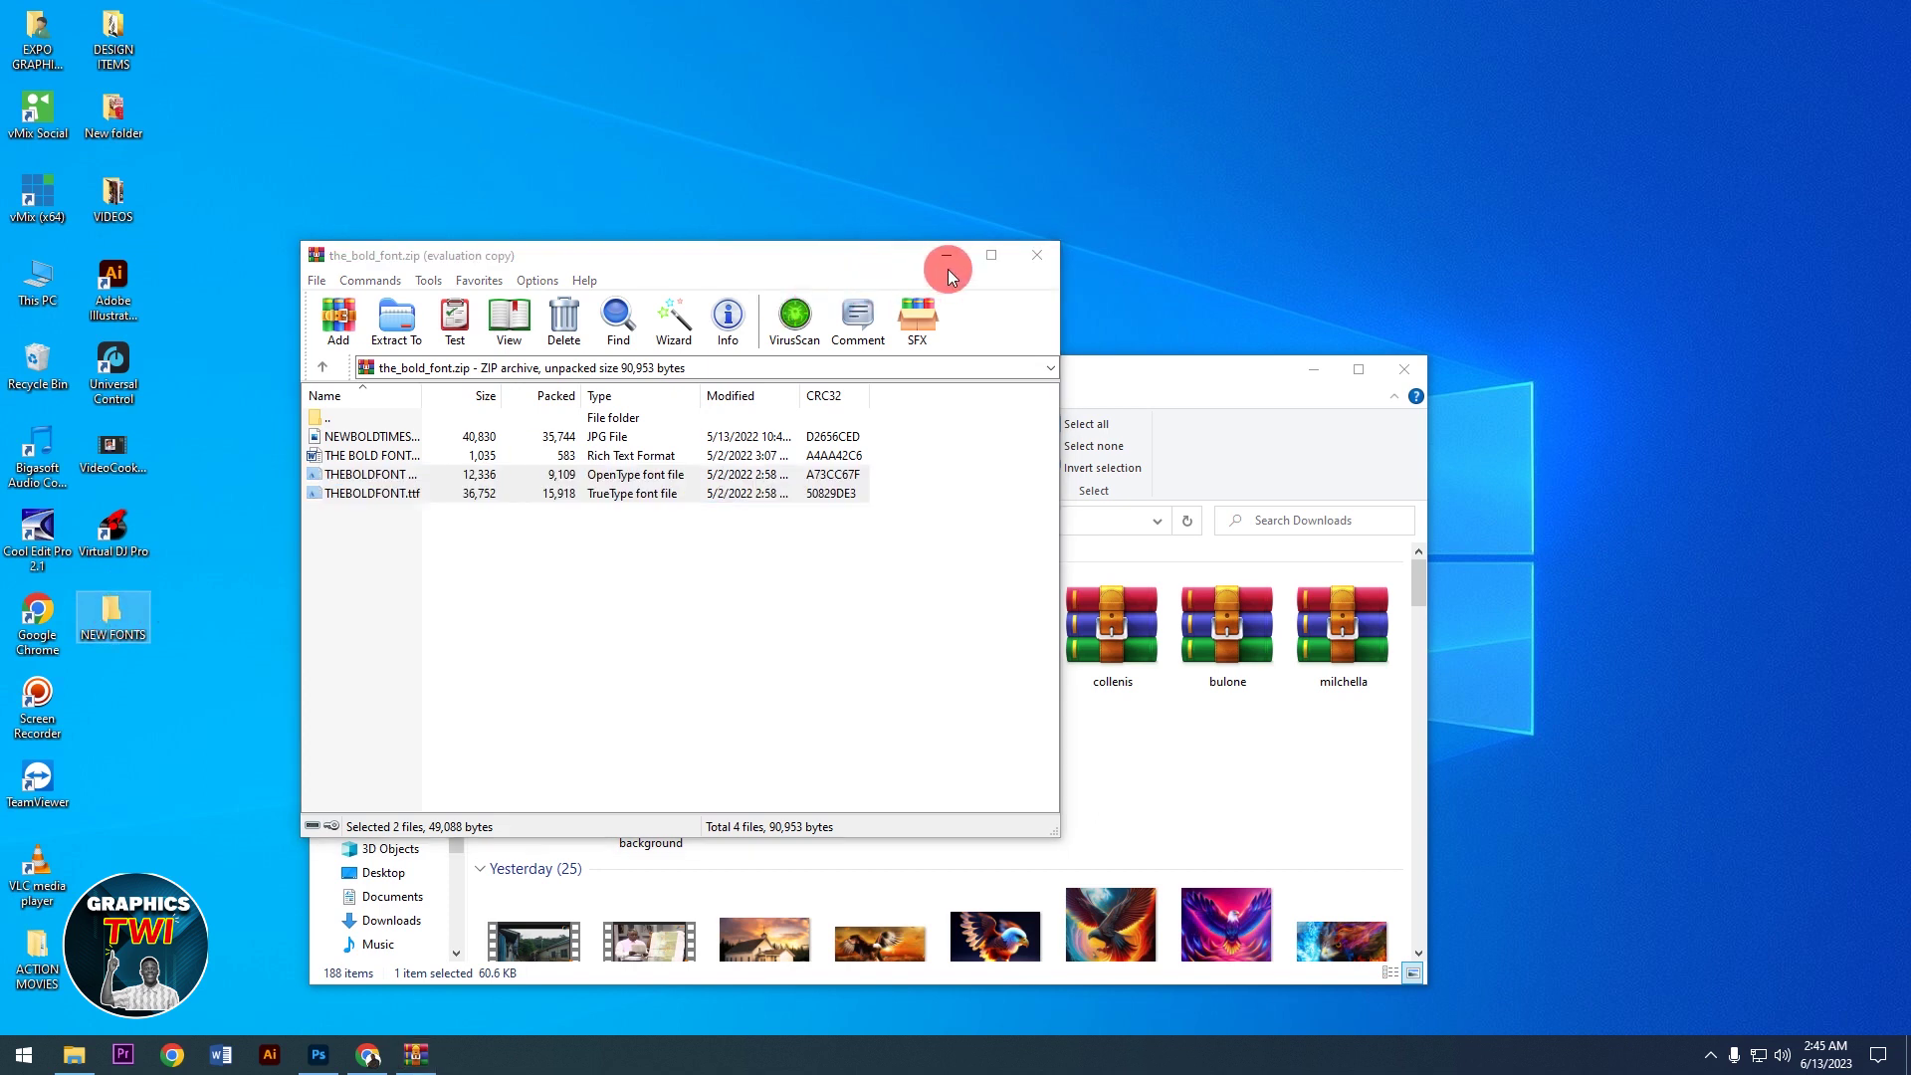
{"action": "left_click", "coordinate": [1035, 257]}
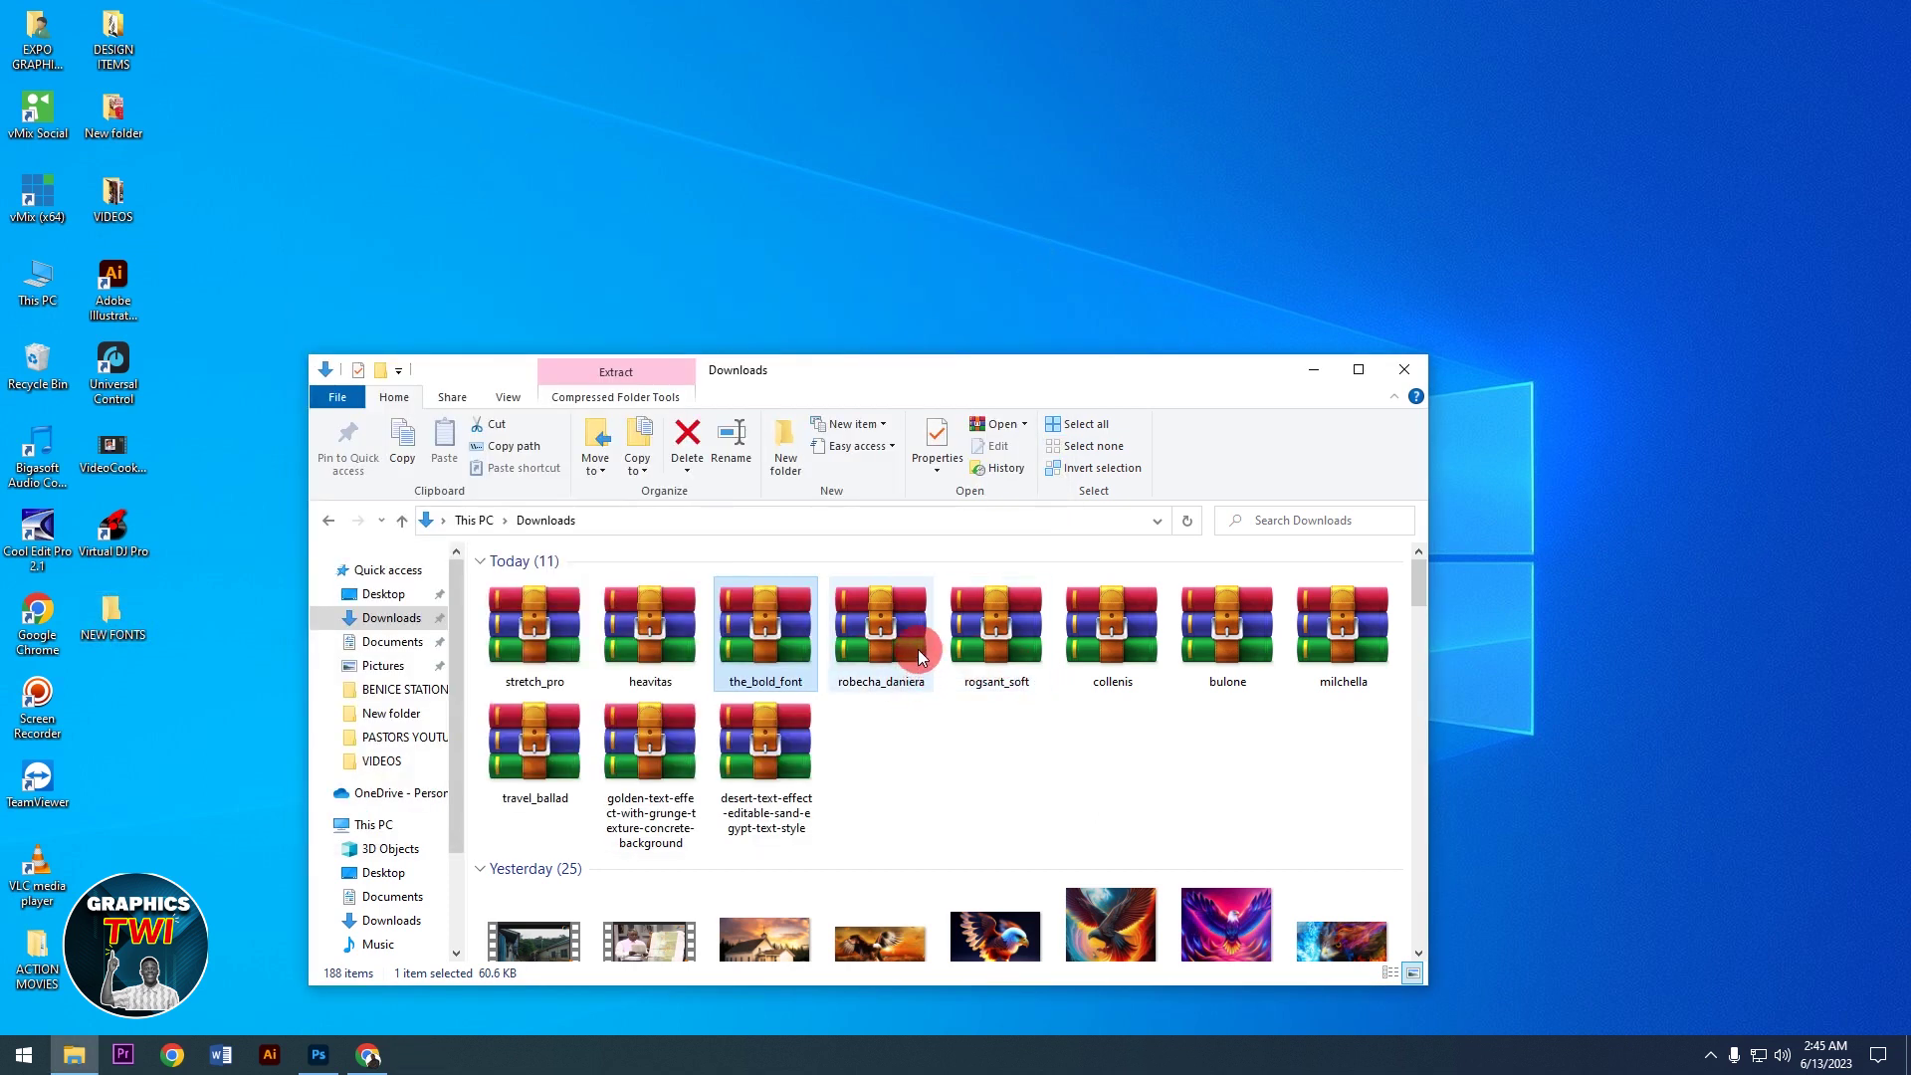
Step: Copy the Robecha Daniera and RogsantSoft fonts from their archives into NEW FONTS
{"action": "left_click", "coordinate": [876, 652]}
{"action": "double_click", "coordinate": [876, 652]}
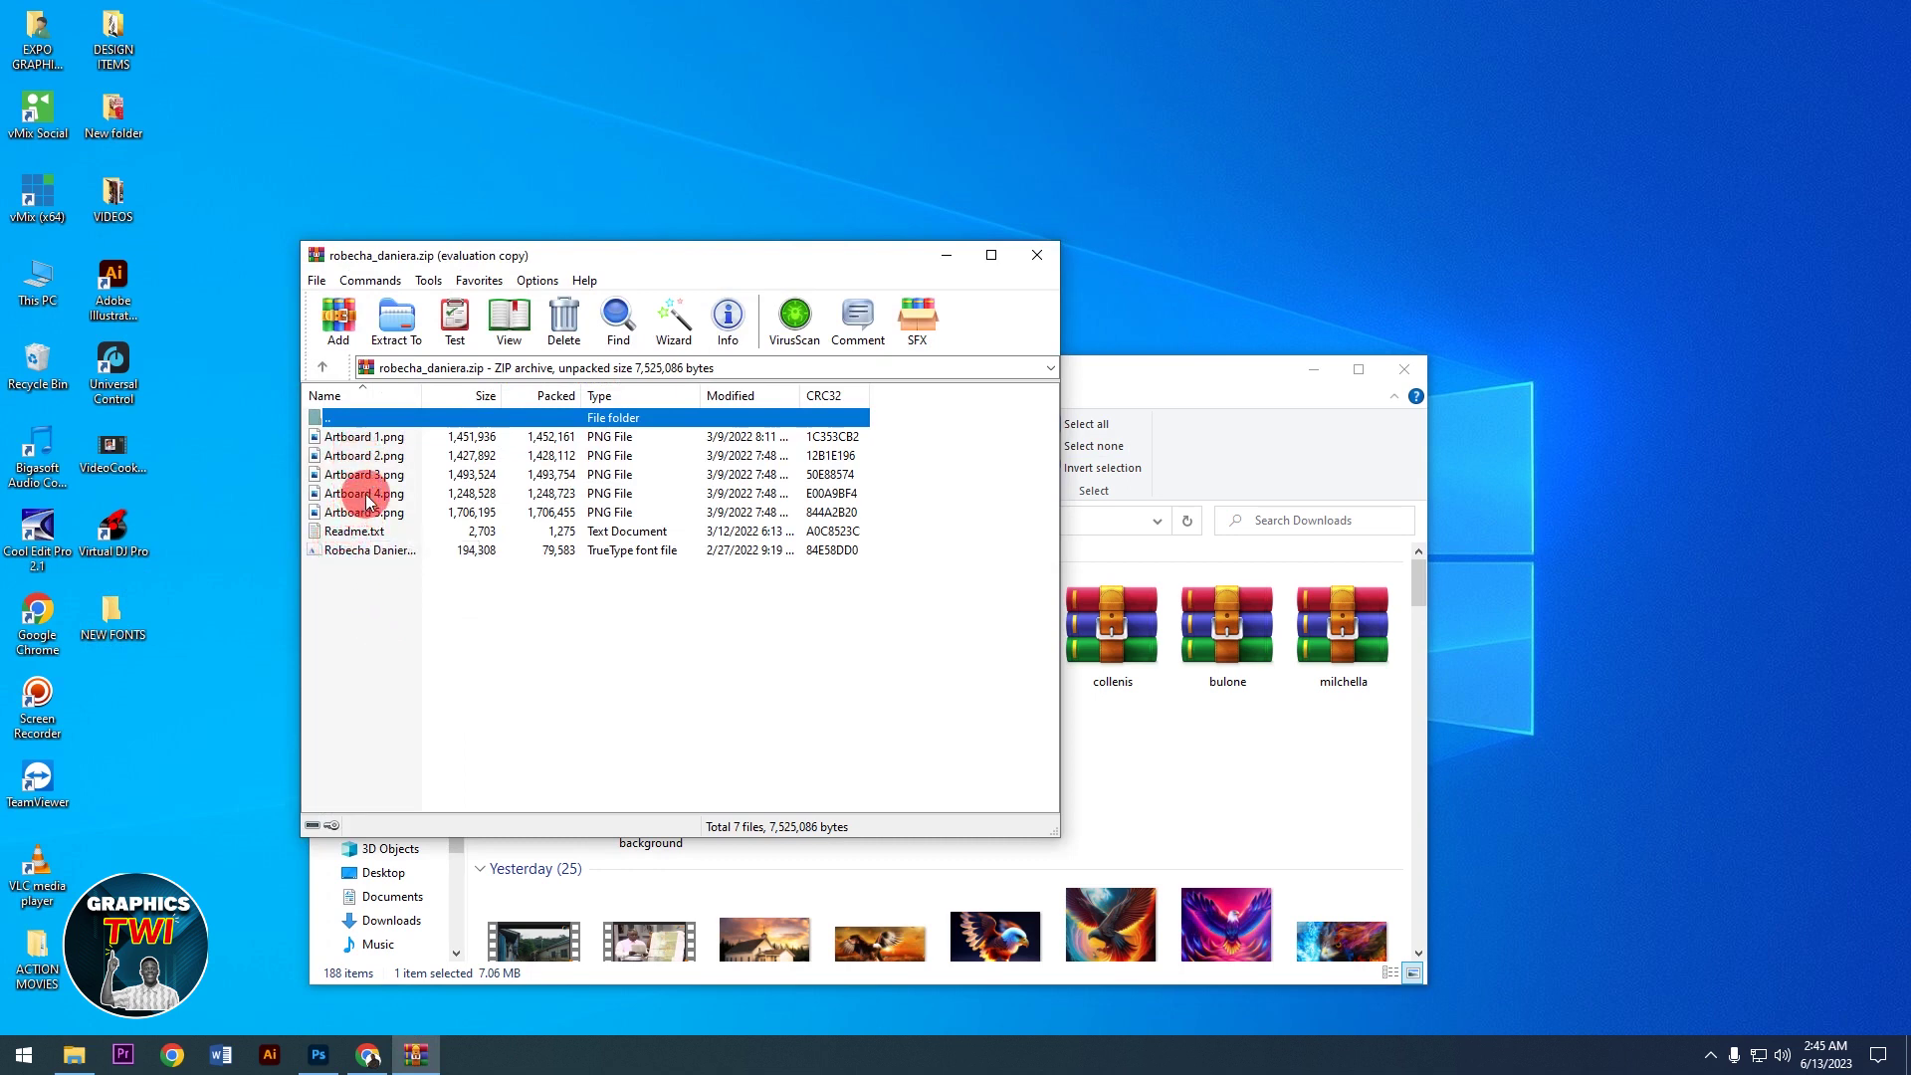
{"action": "left_click", "coordinate": [356, 553]}
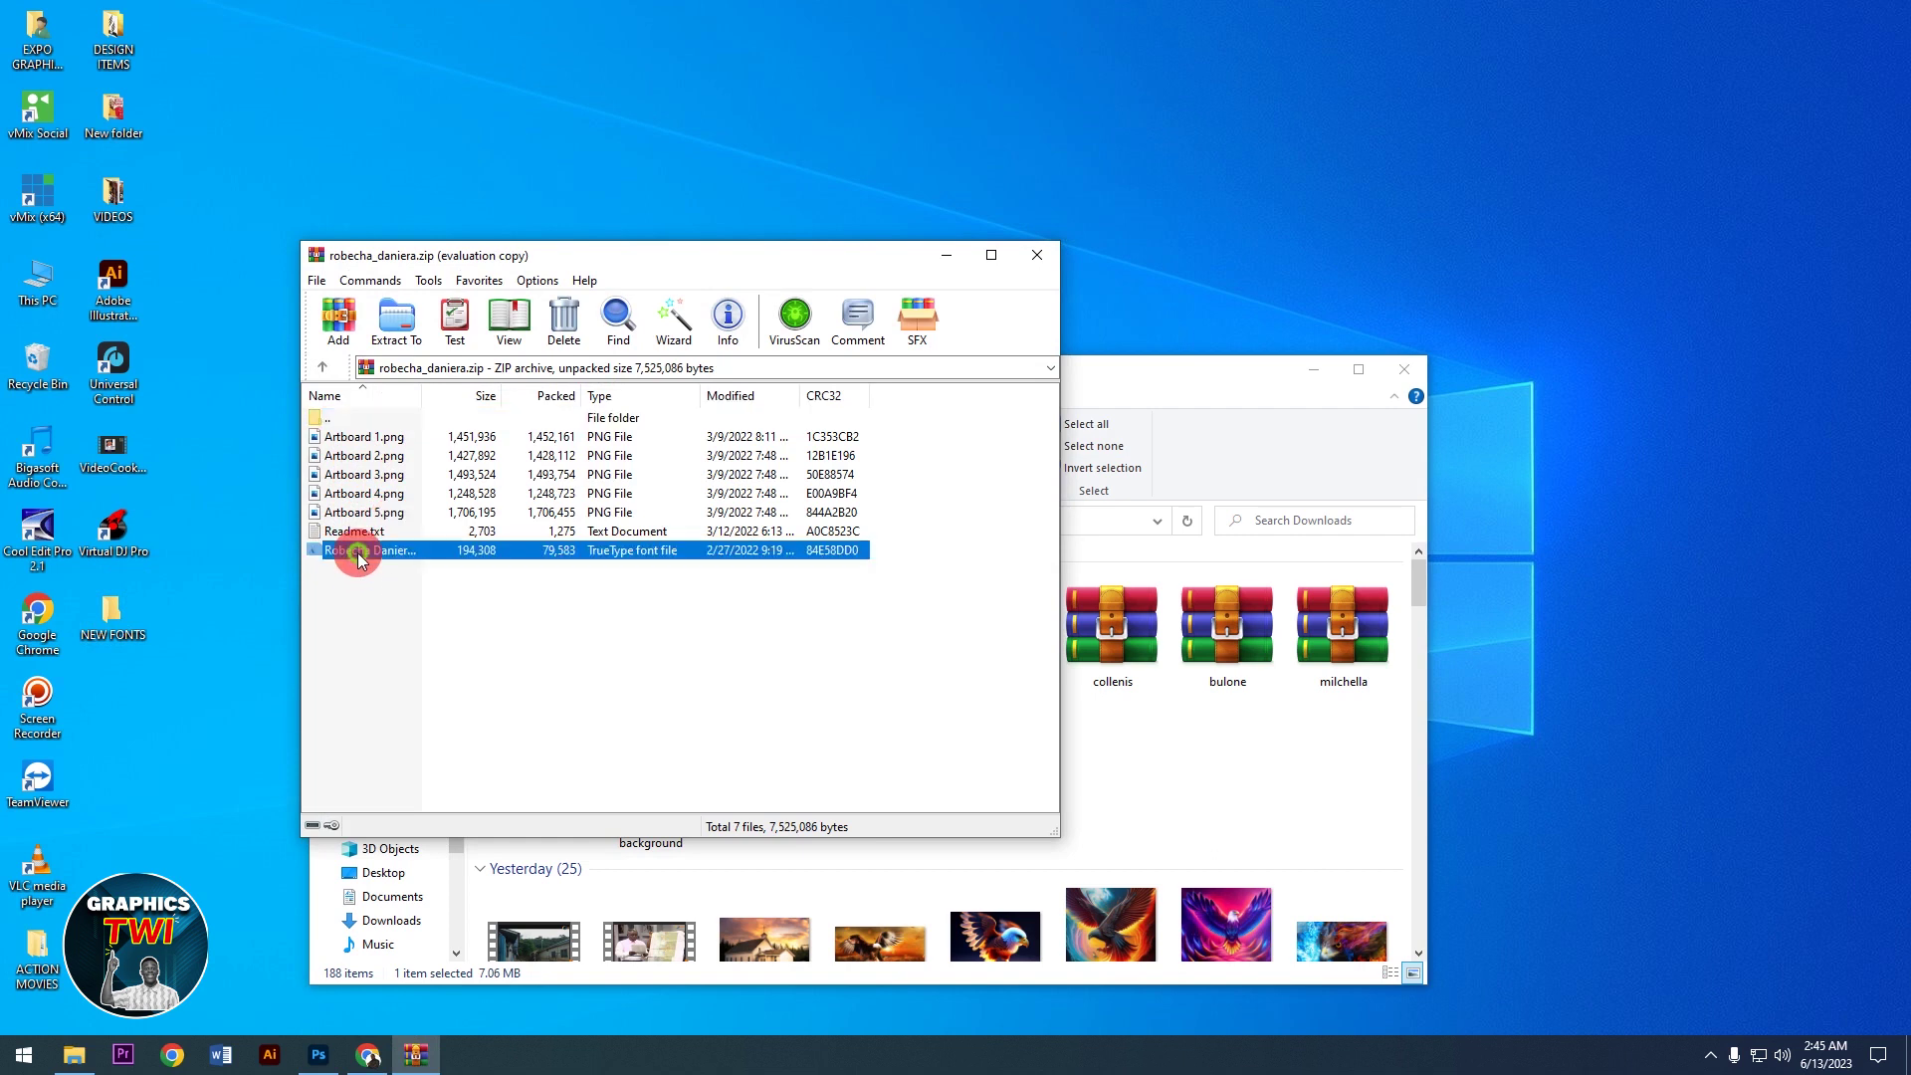
{"action": "left_click_drag", "start_coordinate": [253, 631], "coordinate": [110, 615]}
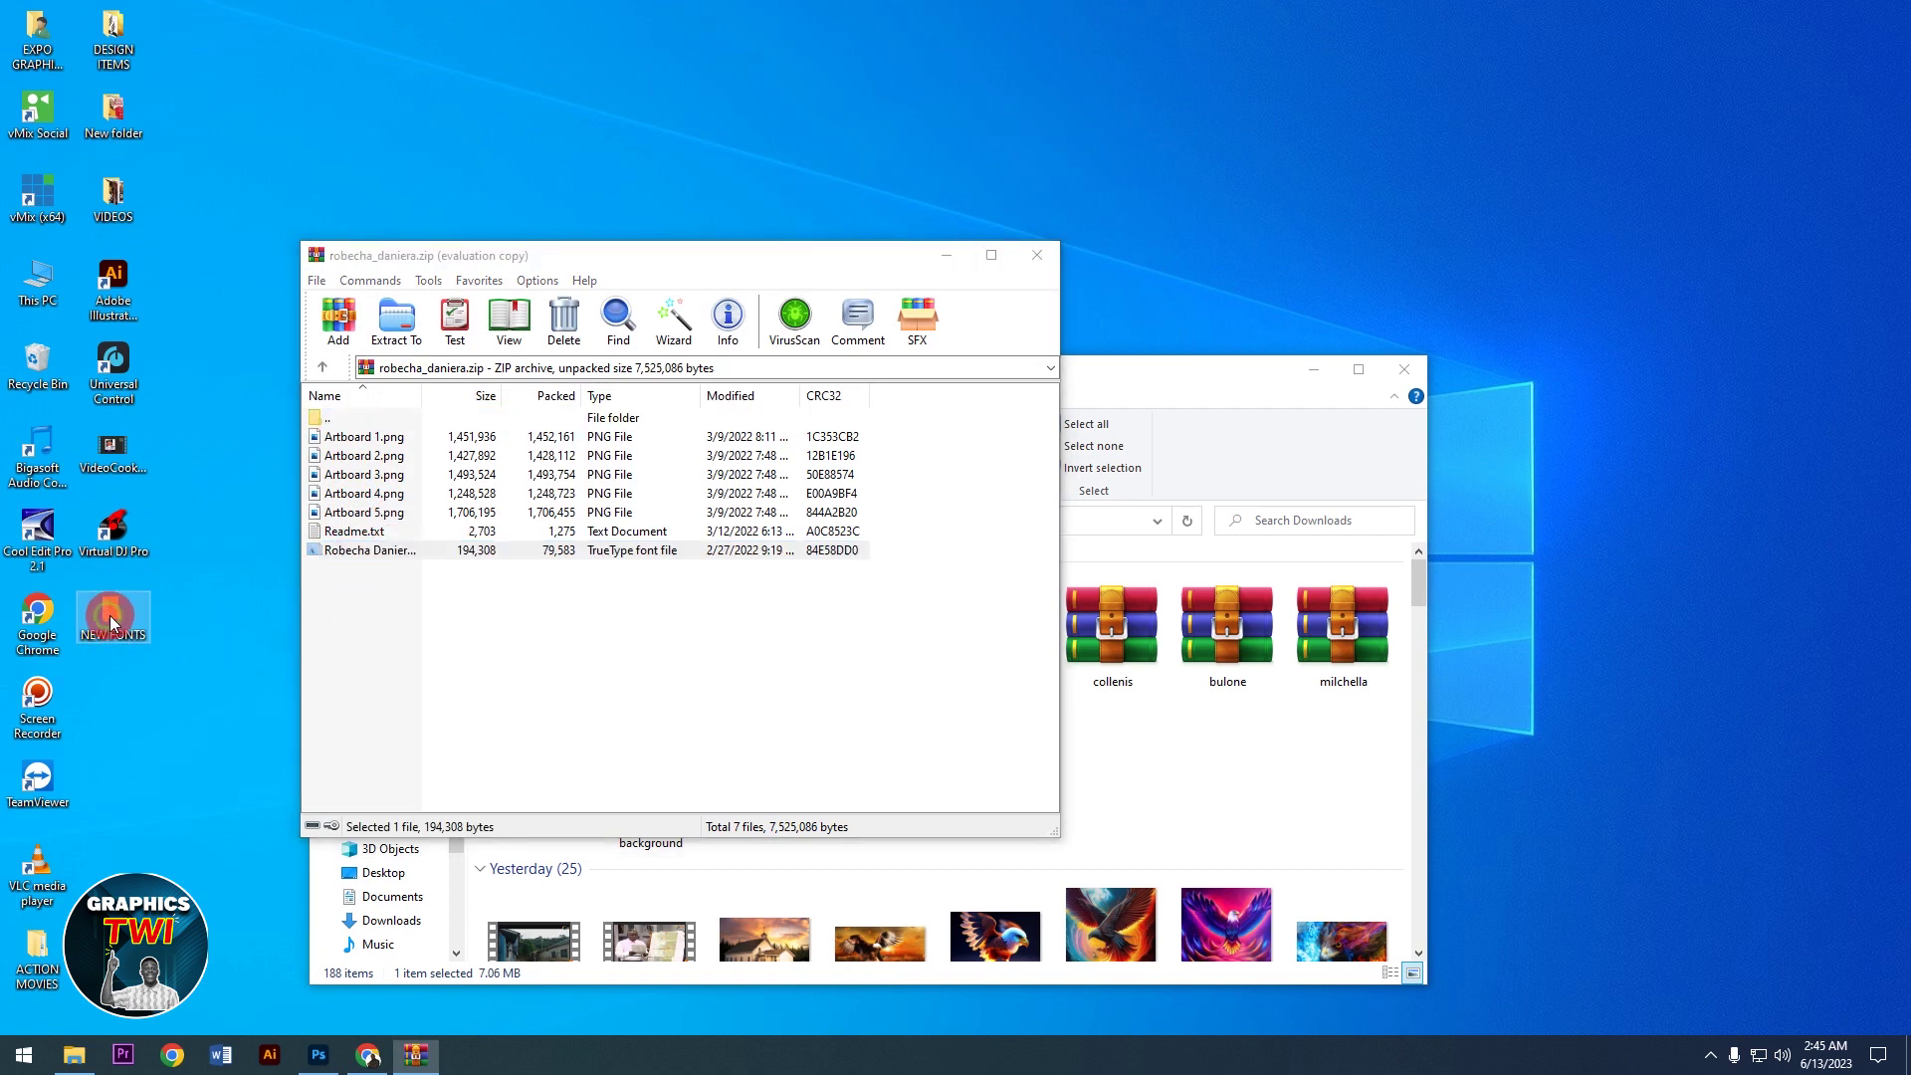
{"action": "left_click", "coordinate": [1040, 258]}
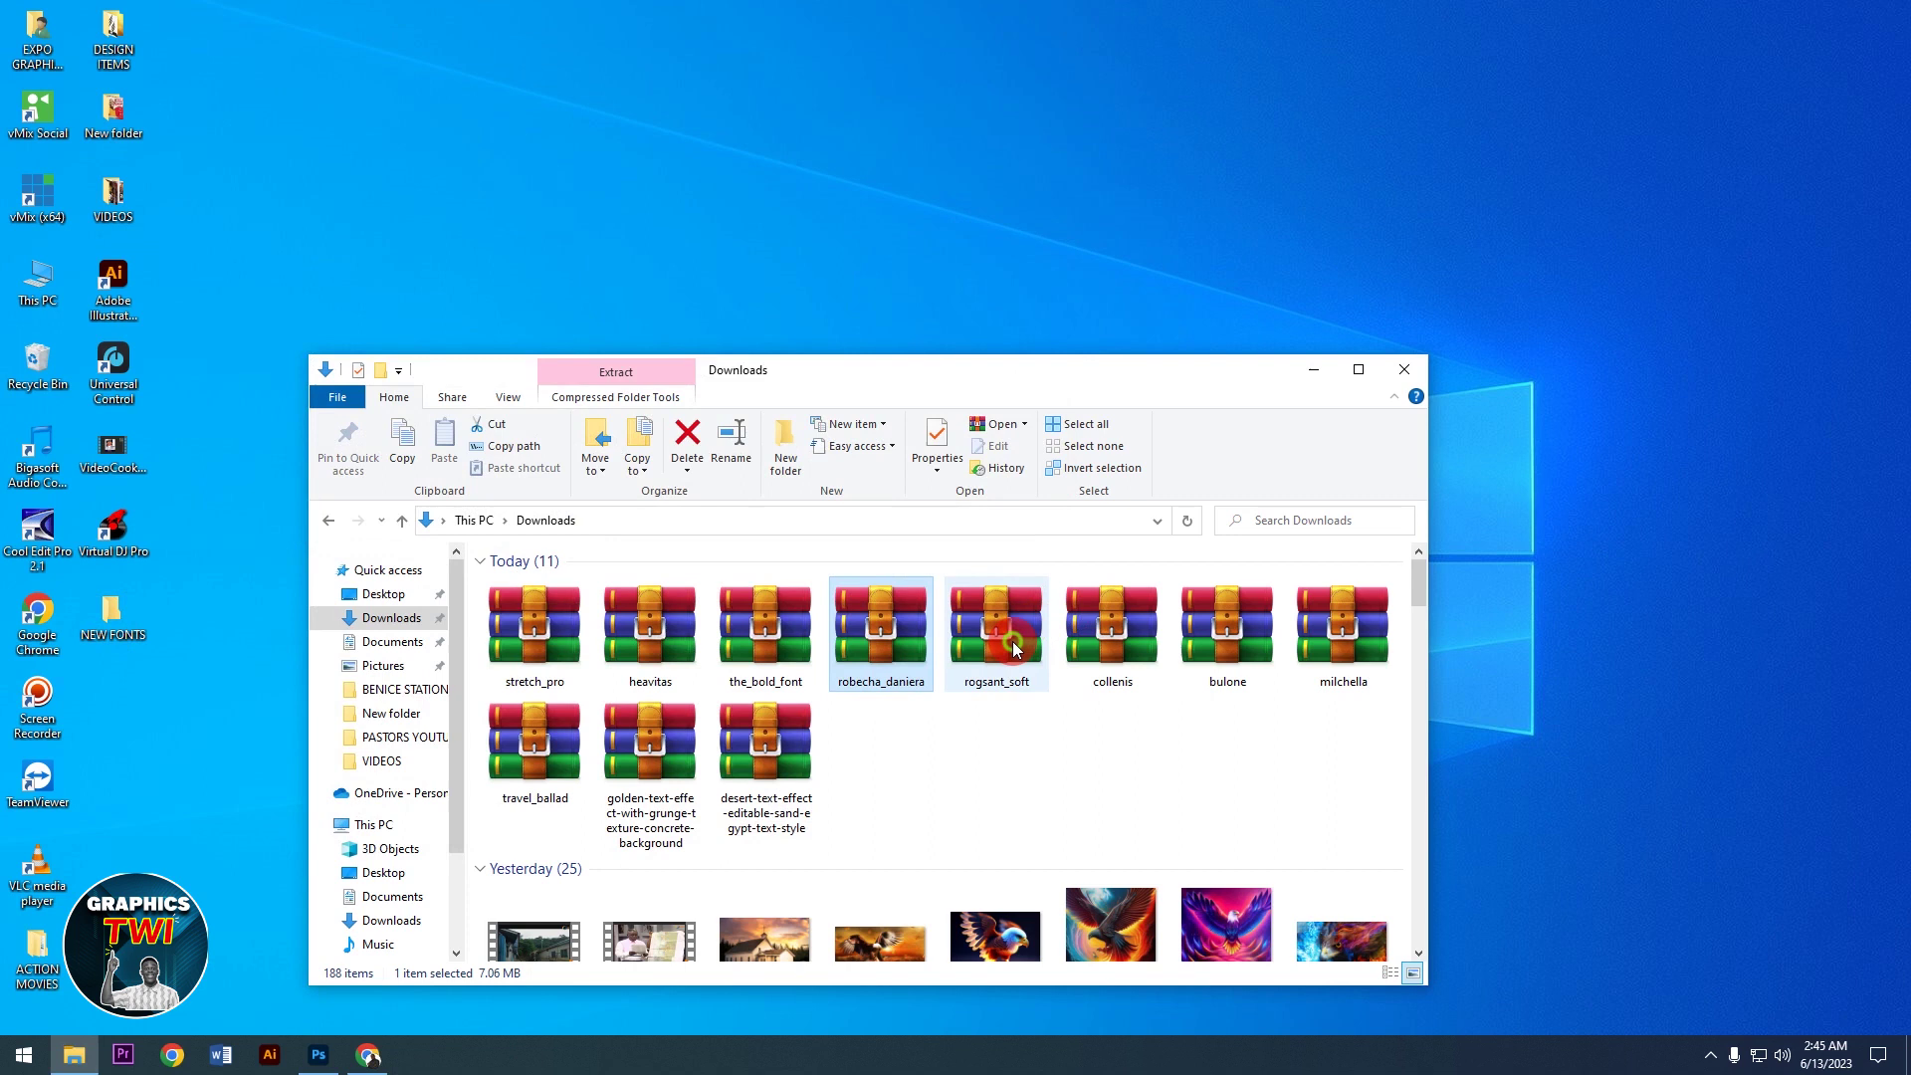
{"action": "left_click", "coordinate": [1012, 641]}
{"action": "double_click", "coordinate": [1013, 641]}
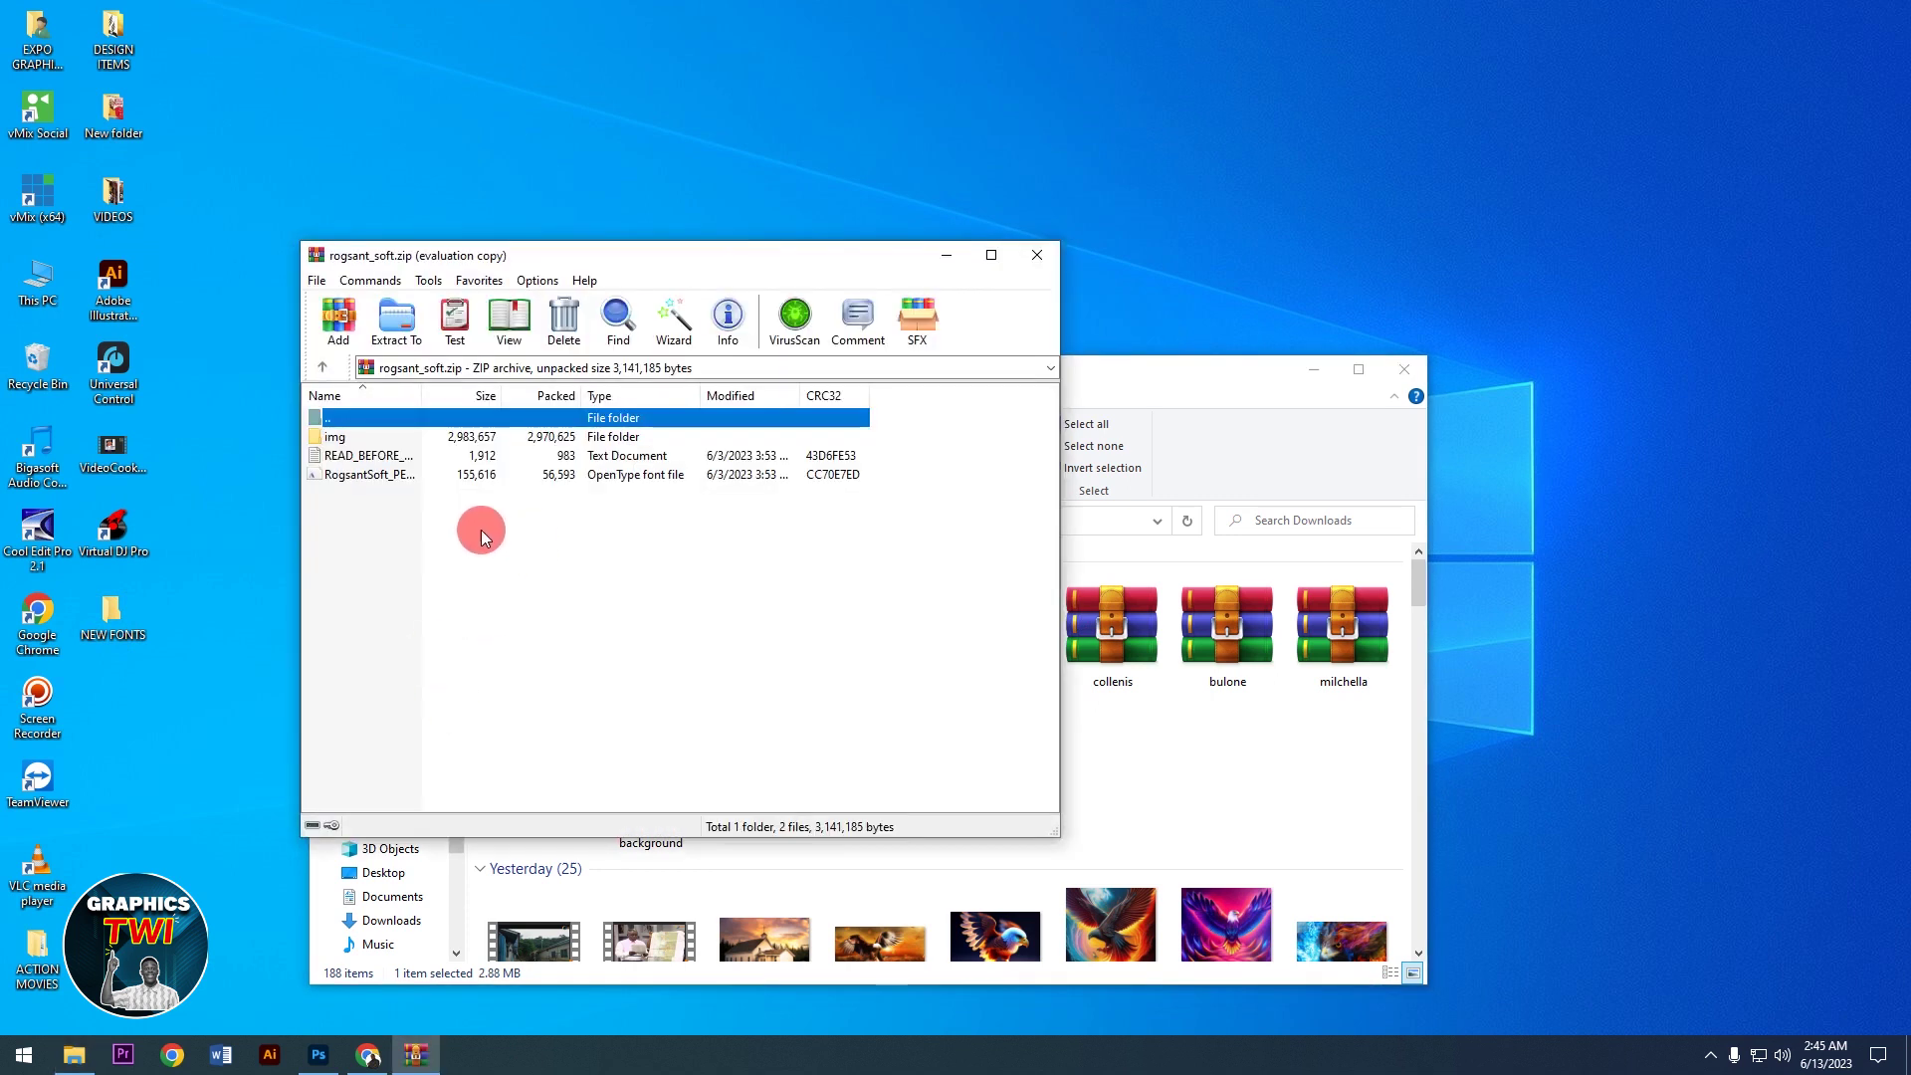
{"action": "mouse_move", "coordinate": [331, 476]}
{"action": "left_mouse_down"}
{"action": "mouse_move", "coordinate": [163, 677]}
{"action": "mouse_move", "coordinate": [119, 613]}
{"action": "left_mouse_up"}
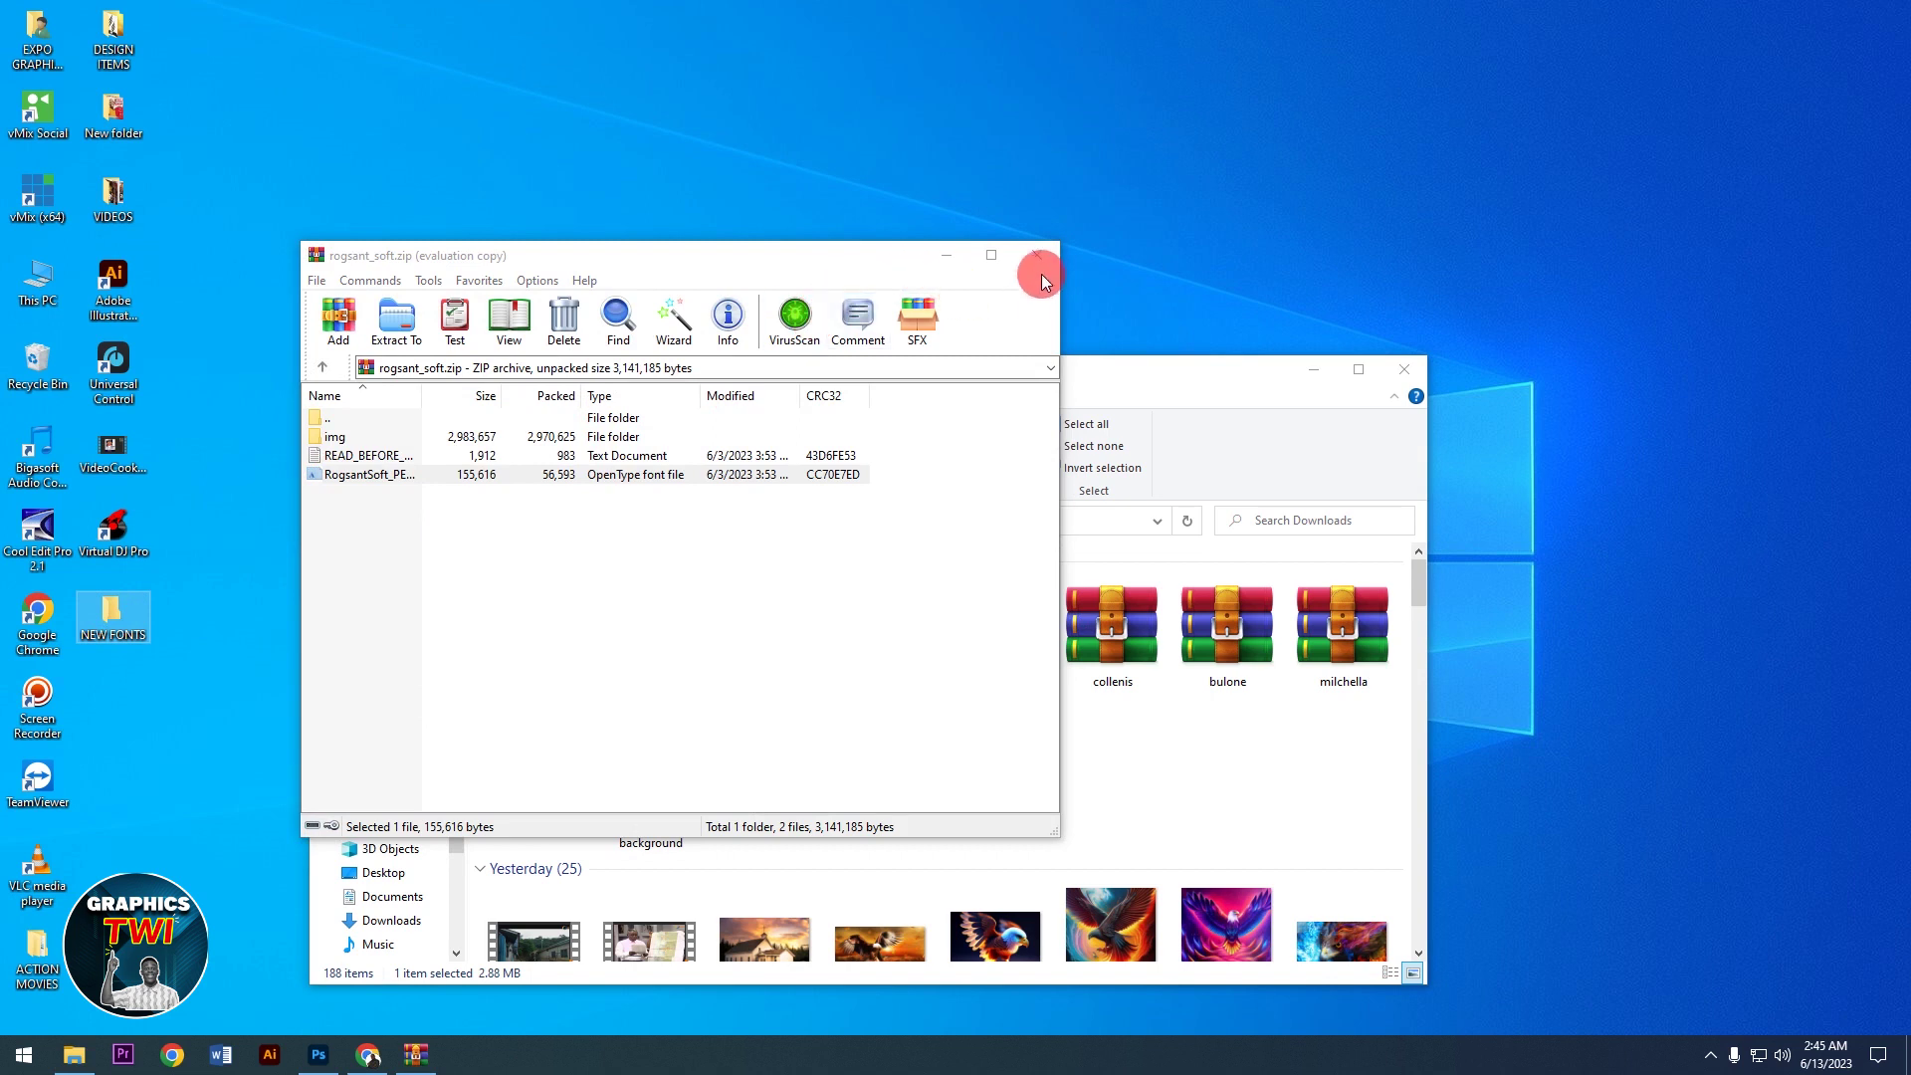
{"action": "left_click", "coordinate": [1039, 261]}
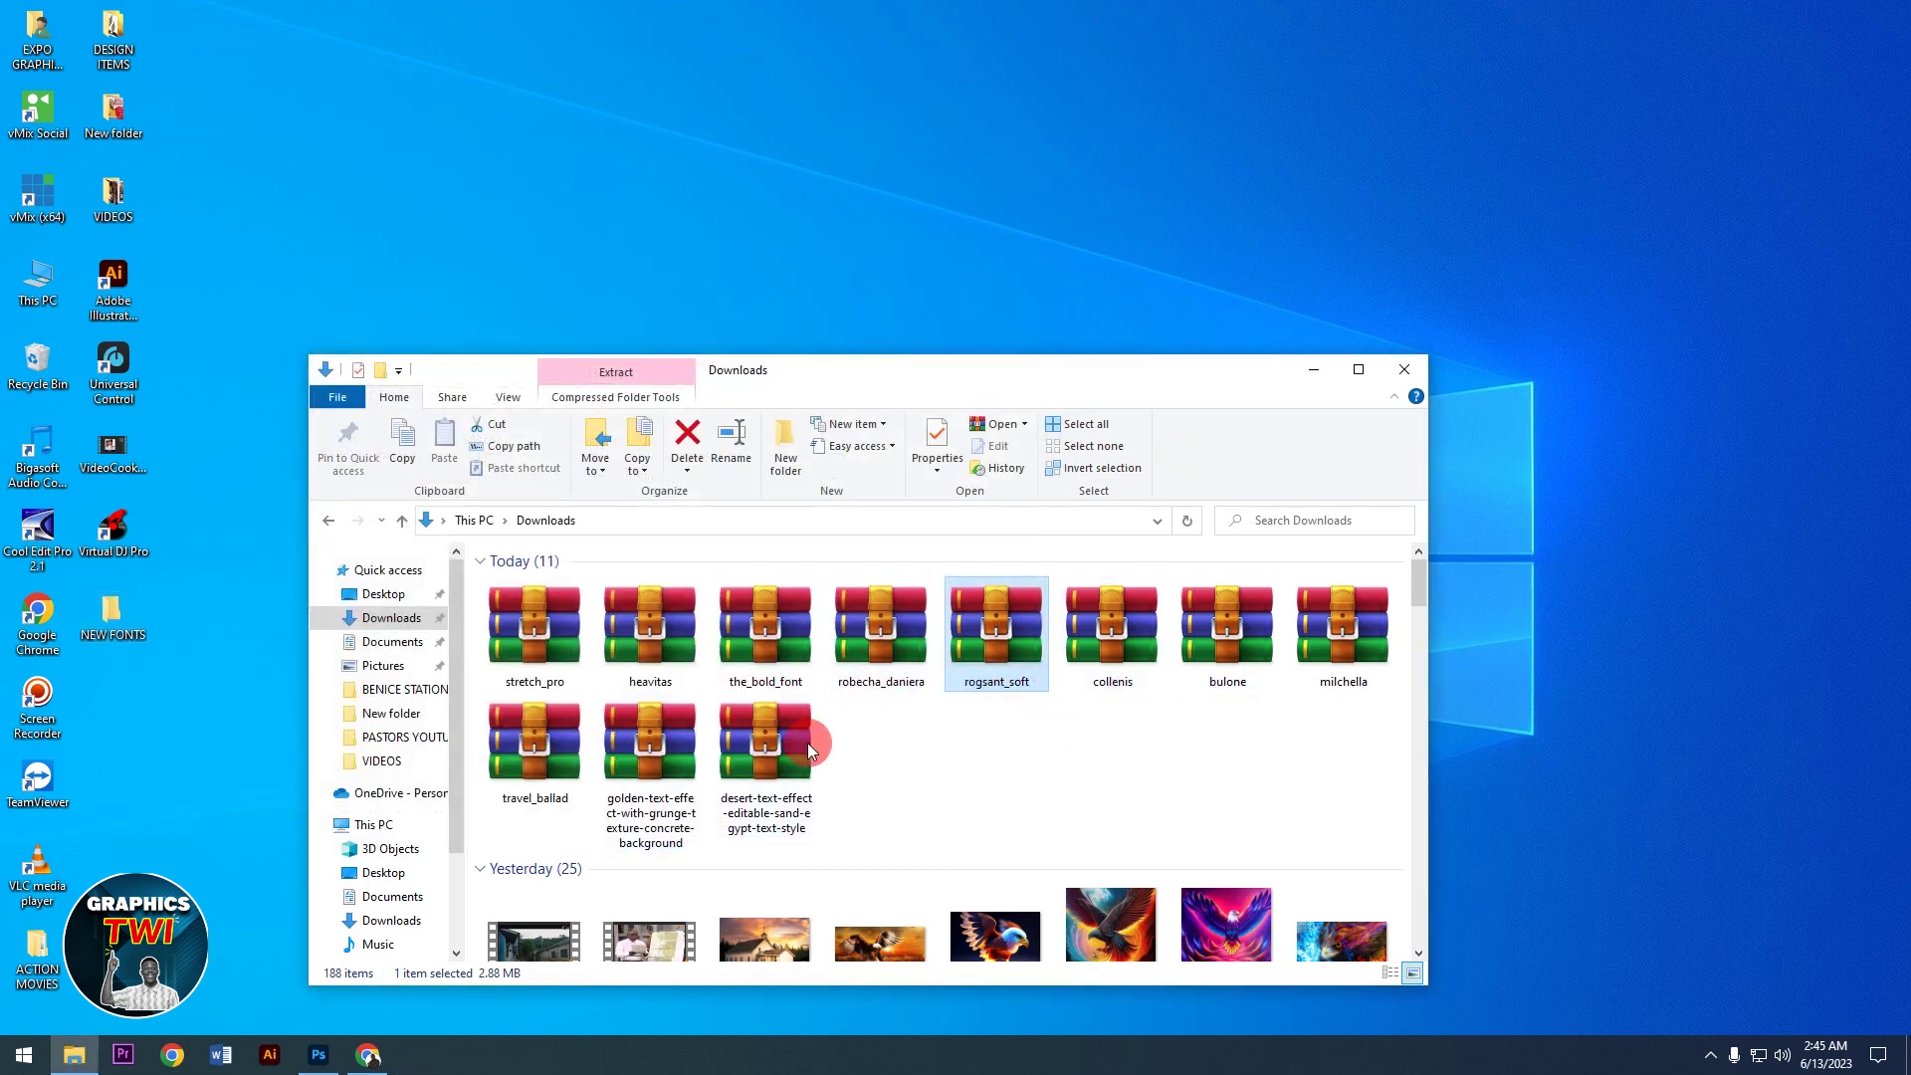
Step: Copy COLLENIS.ttf and COLLENIS.otf from collenis.zip into NEW FONTS
{"action": "double_click", "coordinate": [1126, 643]}
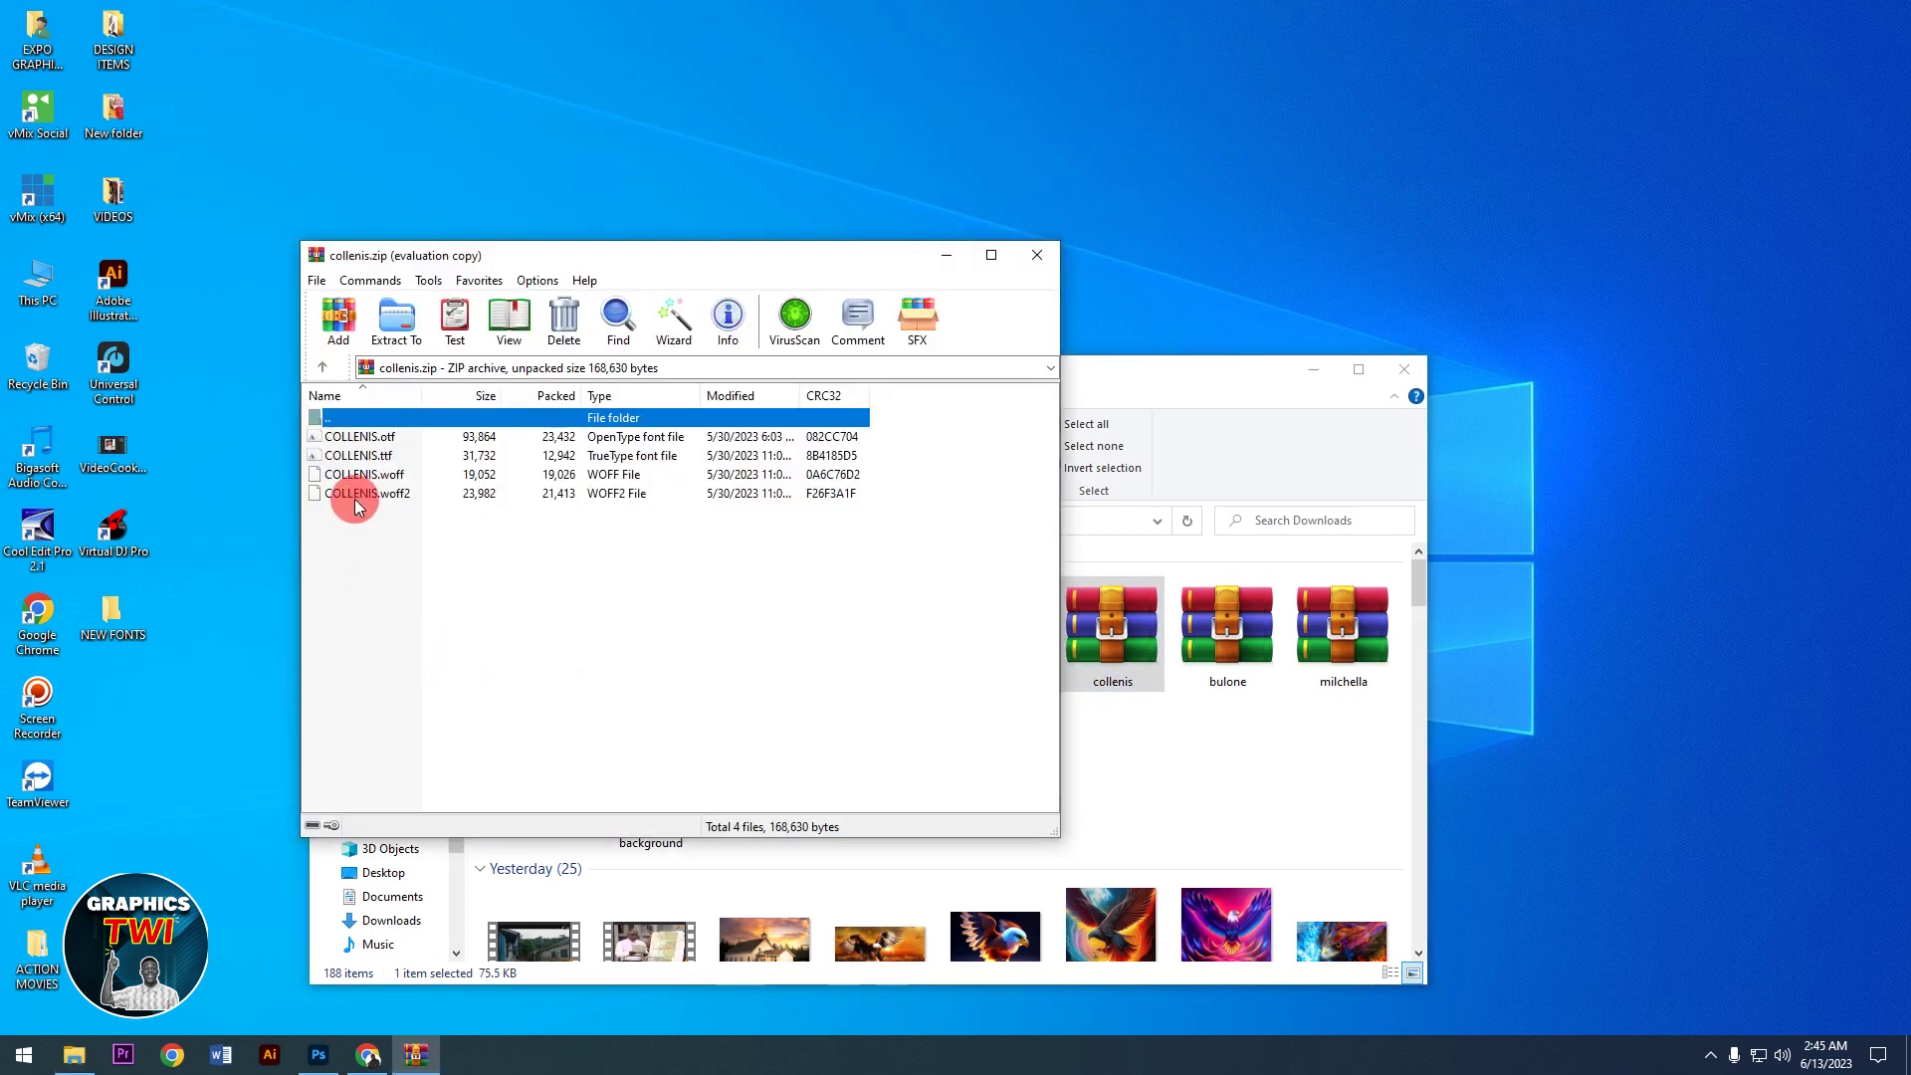
{"action": "left_click", "coordinate": [341, 460]}
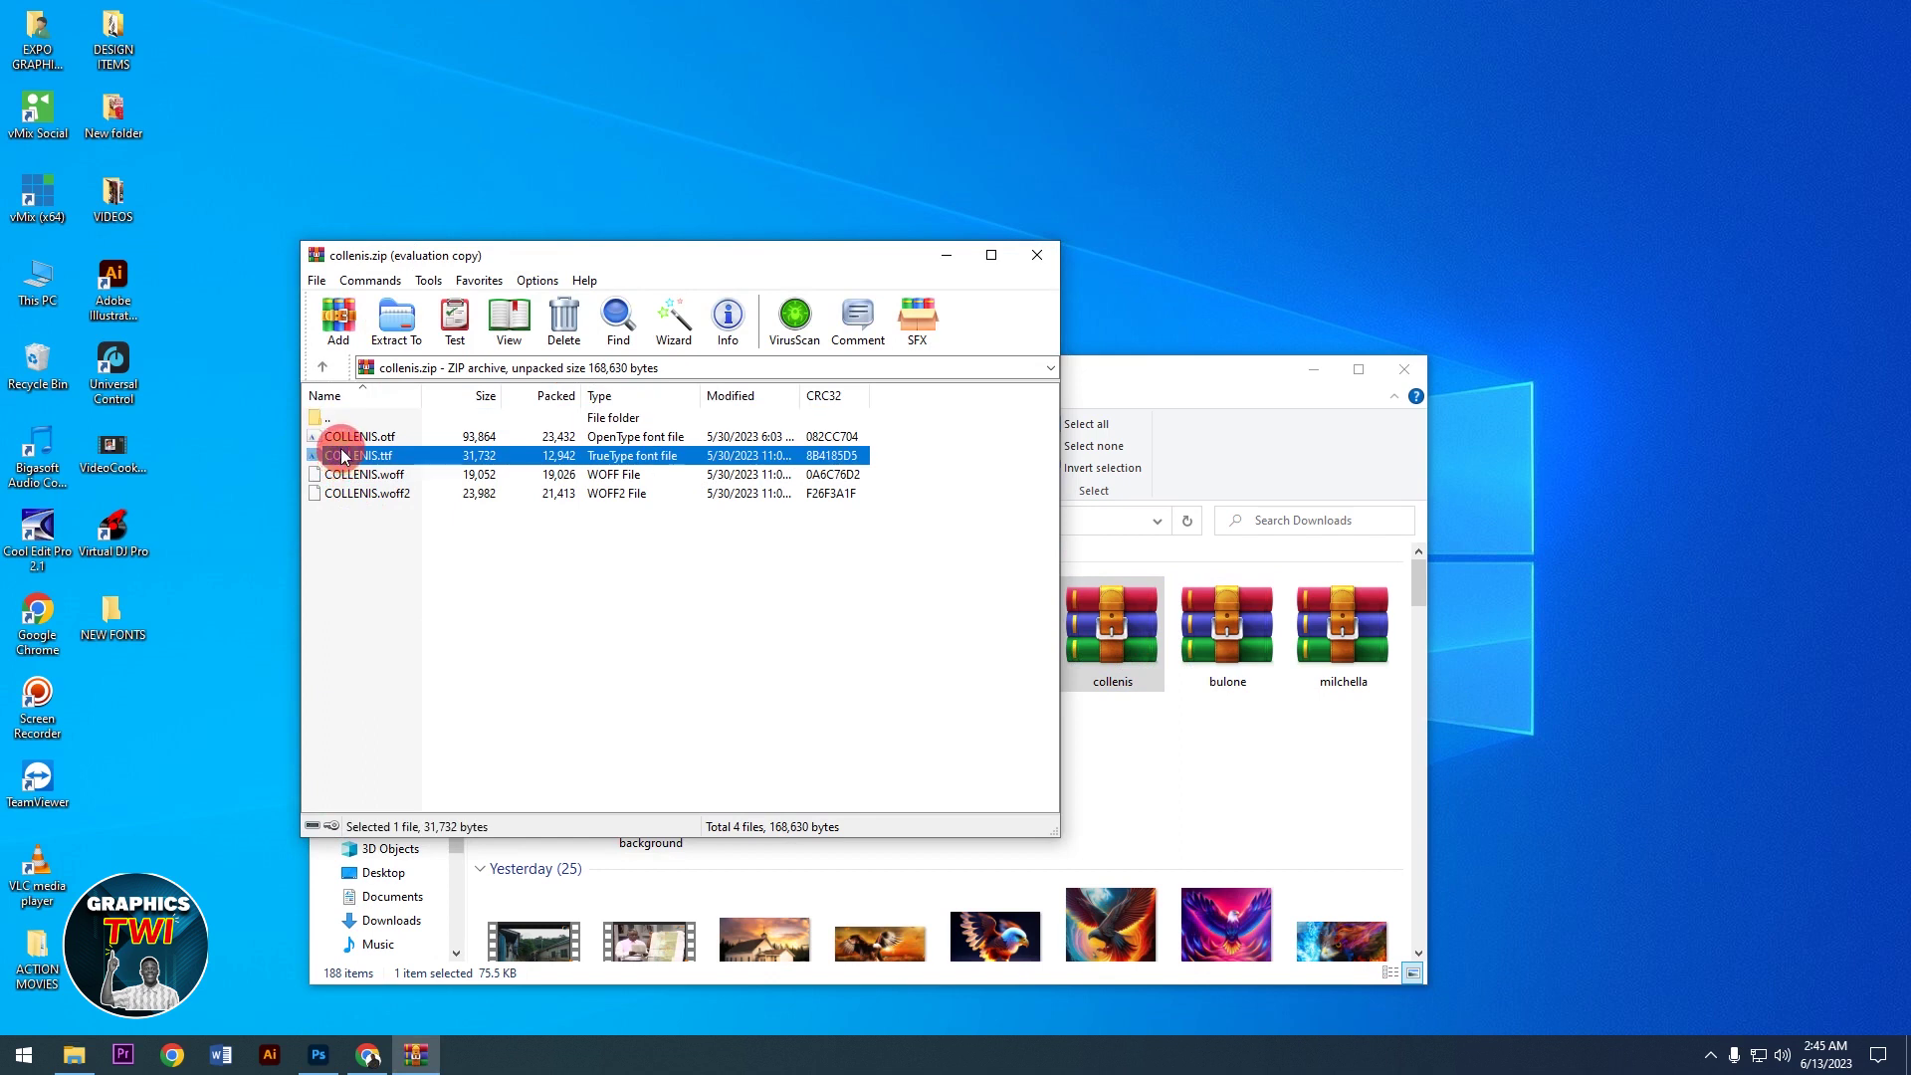
{"action": "left_click", "coordinate": [345, 443], "text": "ctrl"}
{"action": "left_click_drag", "start_coordinate": [347, 449], "coordinate": [111, 627]}
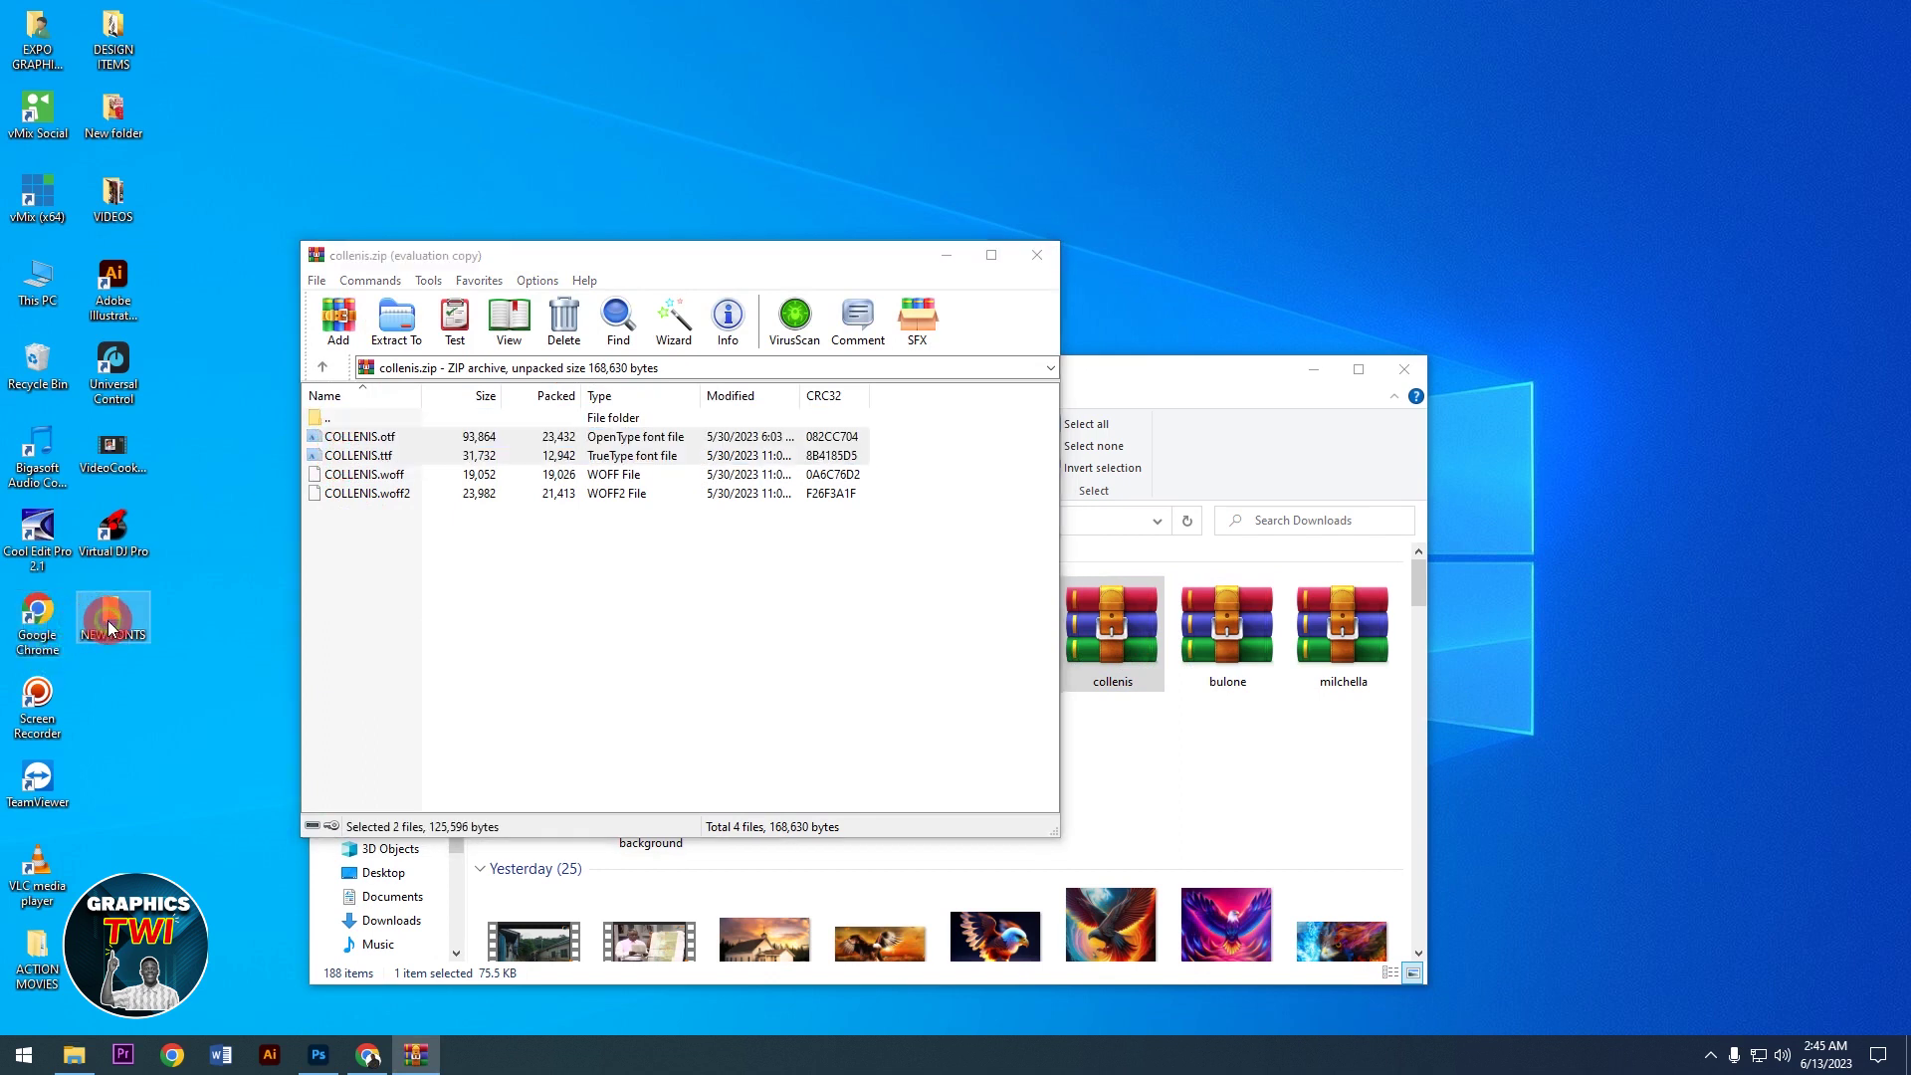
{"action": "left_click", "coordinate": [1035, 255]}
Step: Copy the Bulone font from bulone.zip into NEW FONTS
{"action": "left_click", "coordinate": [1212, 669]}
{"action": "double_click", "coordinate": [1213, 669]}
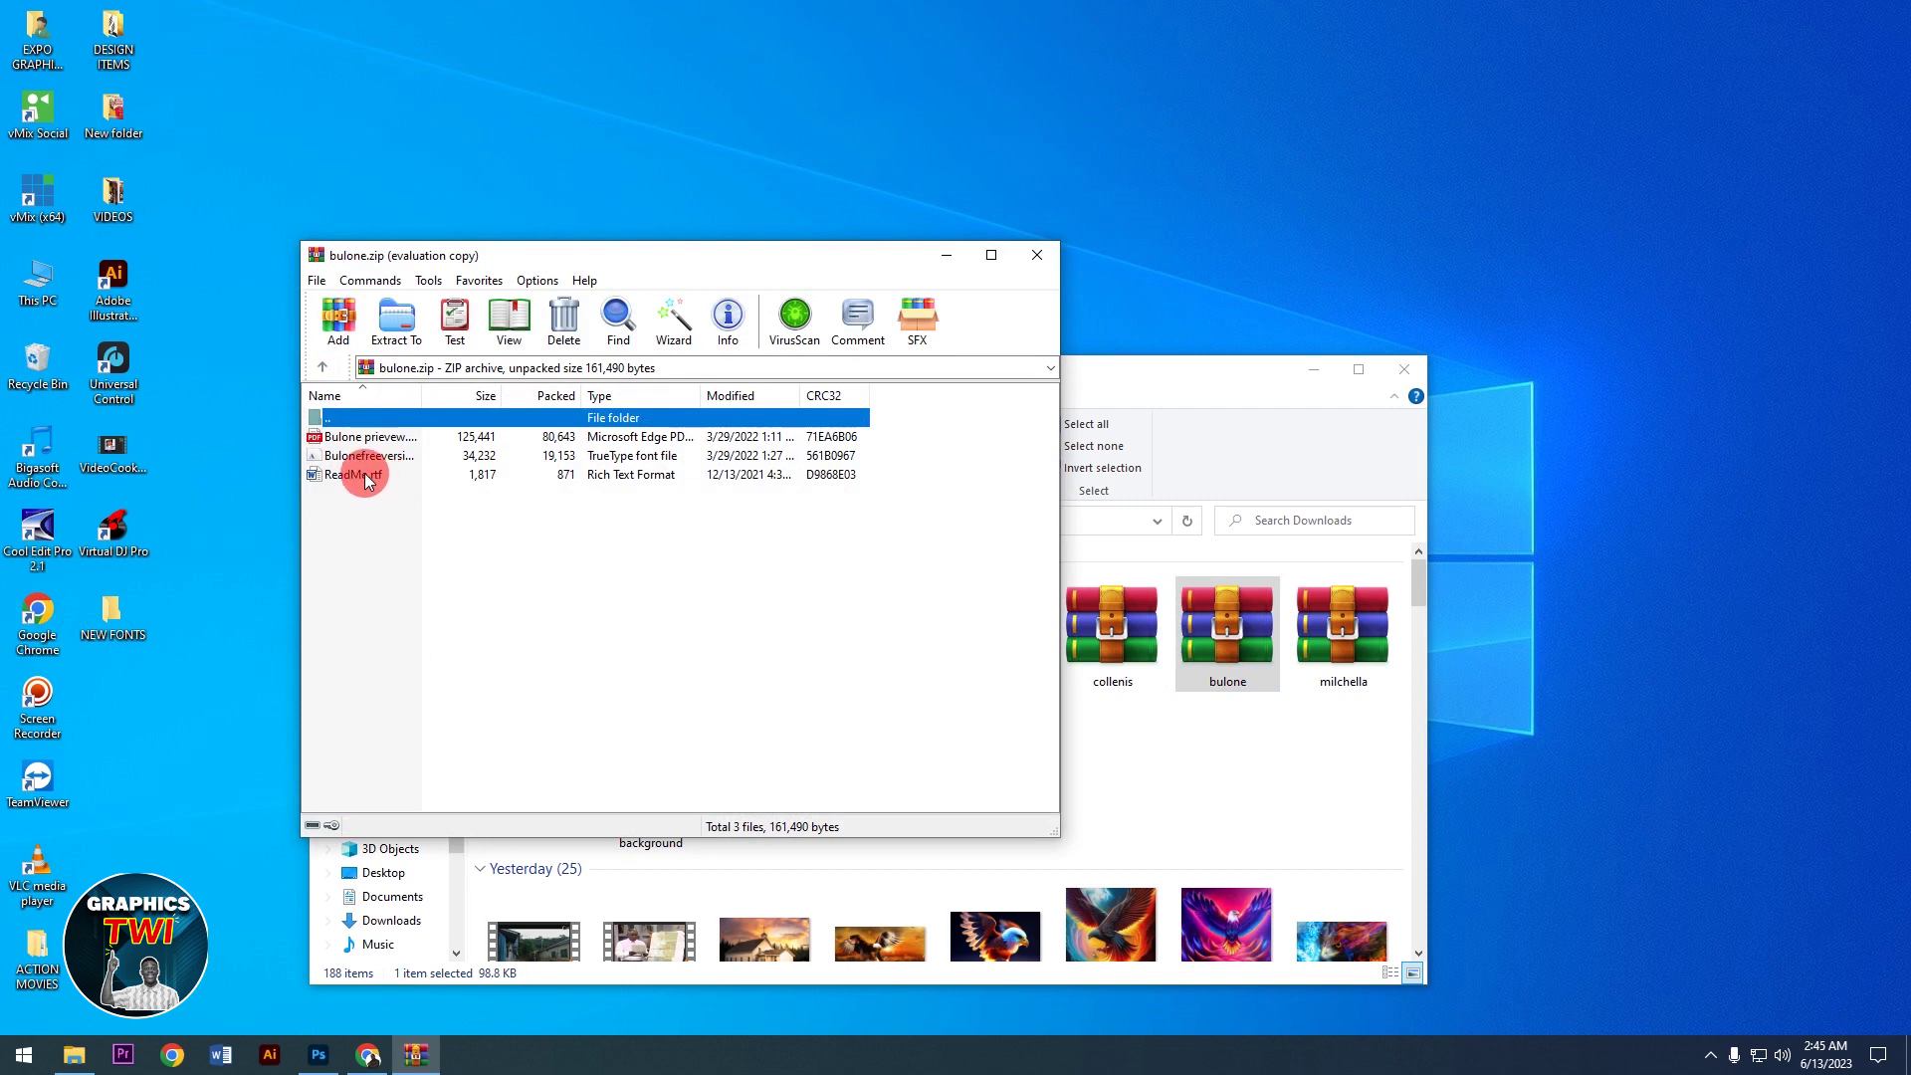
{"action": "left_click", "coordinate": [364, 478]}
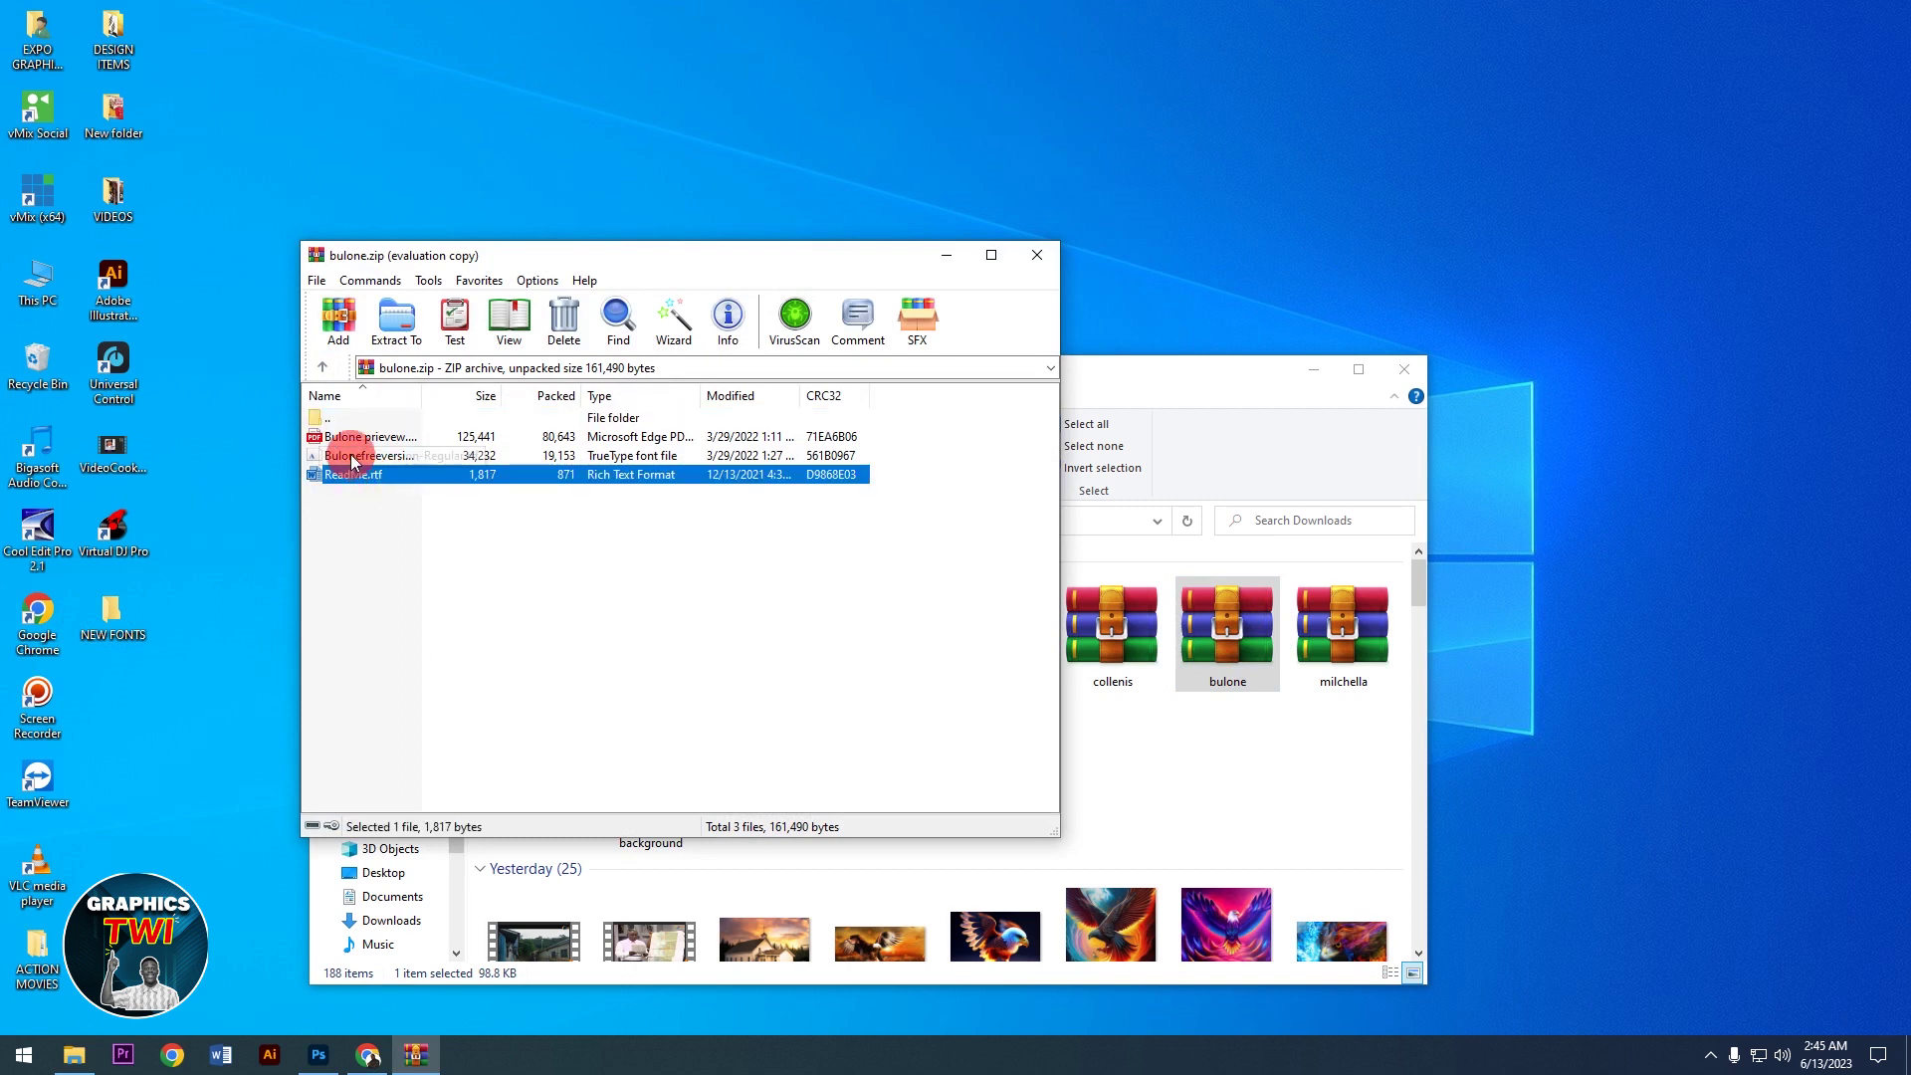
{"action": "left_click_drag", "start_coordinate": [352, 459], "coordinate": [213, 601]}
{"action": "left_click_drag", "start_coordinate": [91, 635], "coordinate": [109, 617]}
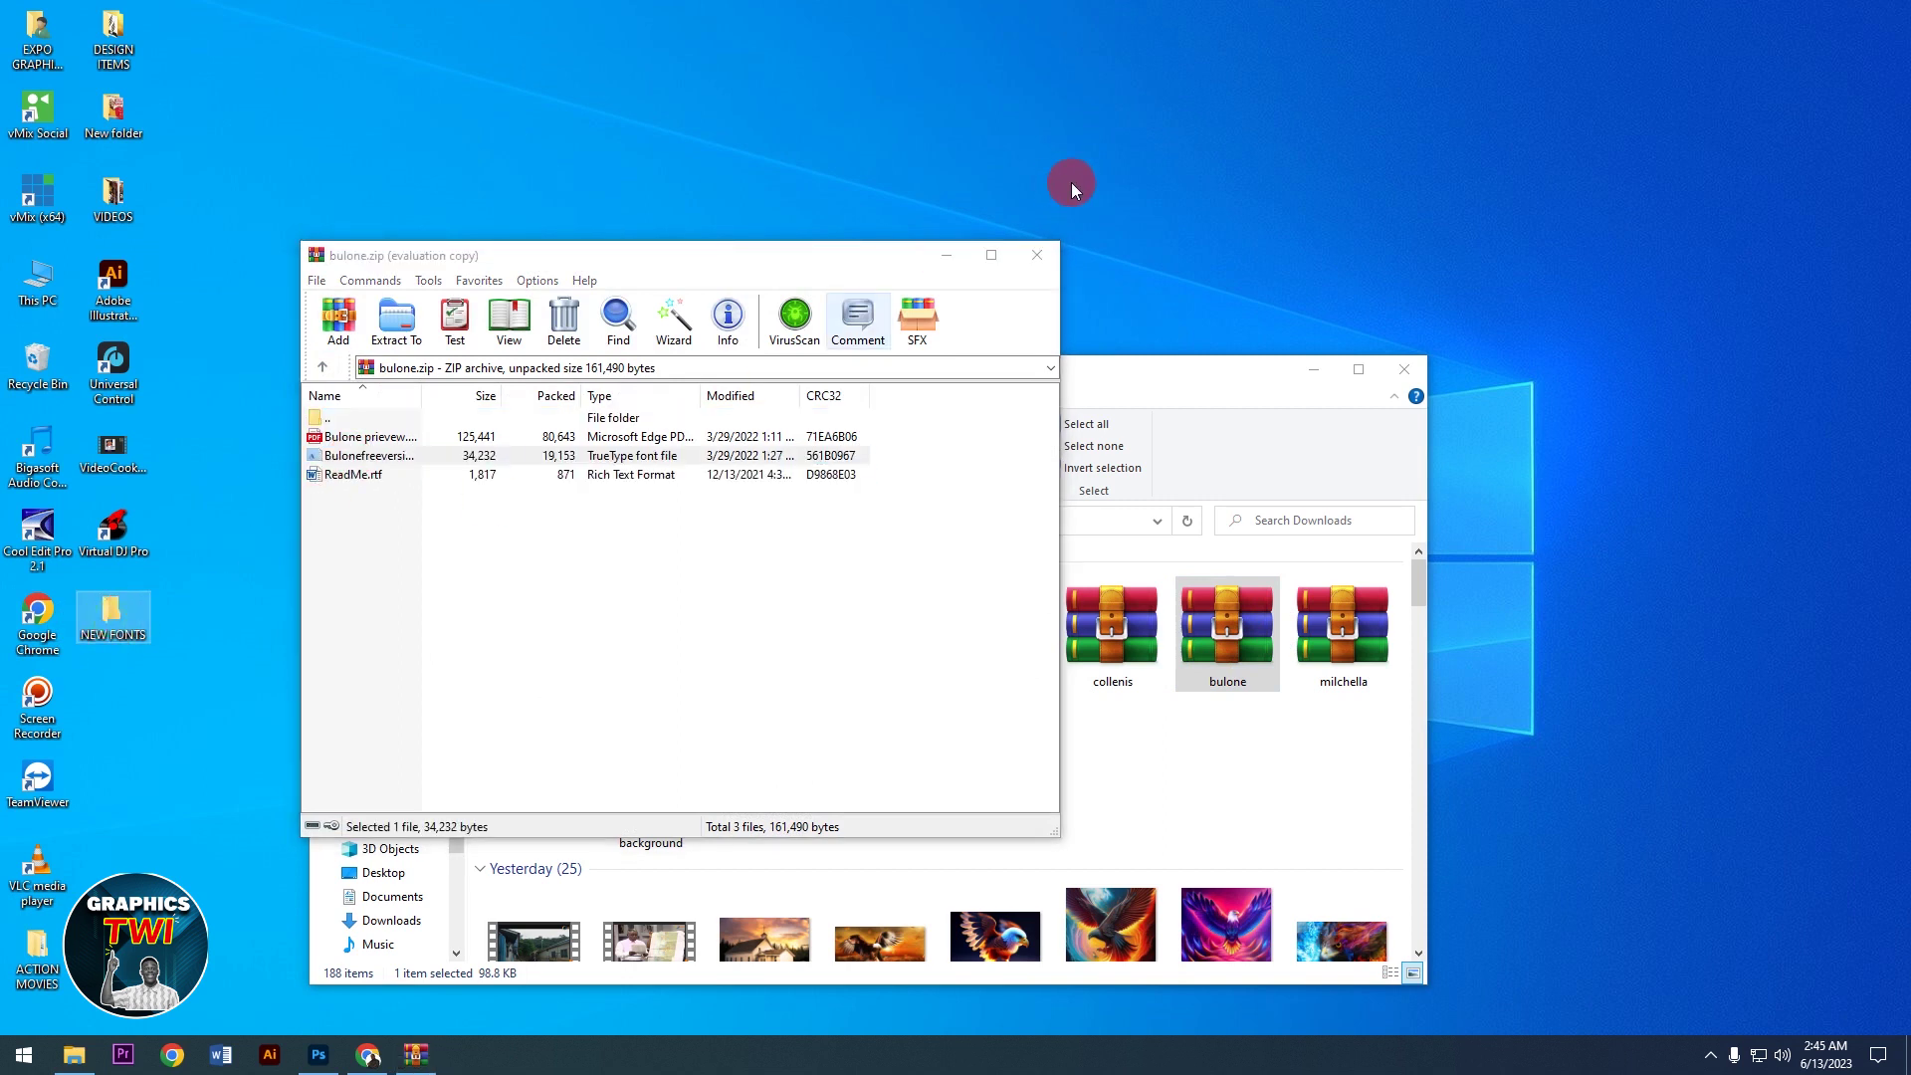
{"action": "left_click", "coordinate": [1039, 256]}
Step: Copy Milchella-Regular and Travel Ballad fonts into NEW FONTS, then close the Downloads window
{"action": "left_click", "coordinate": [1349, 652]}
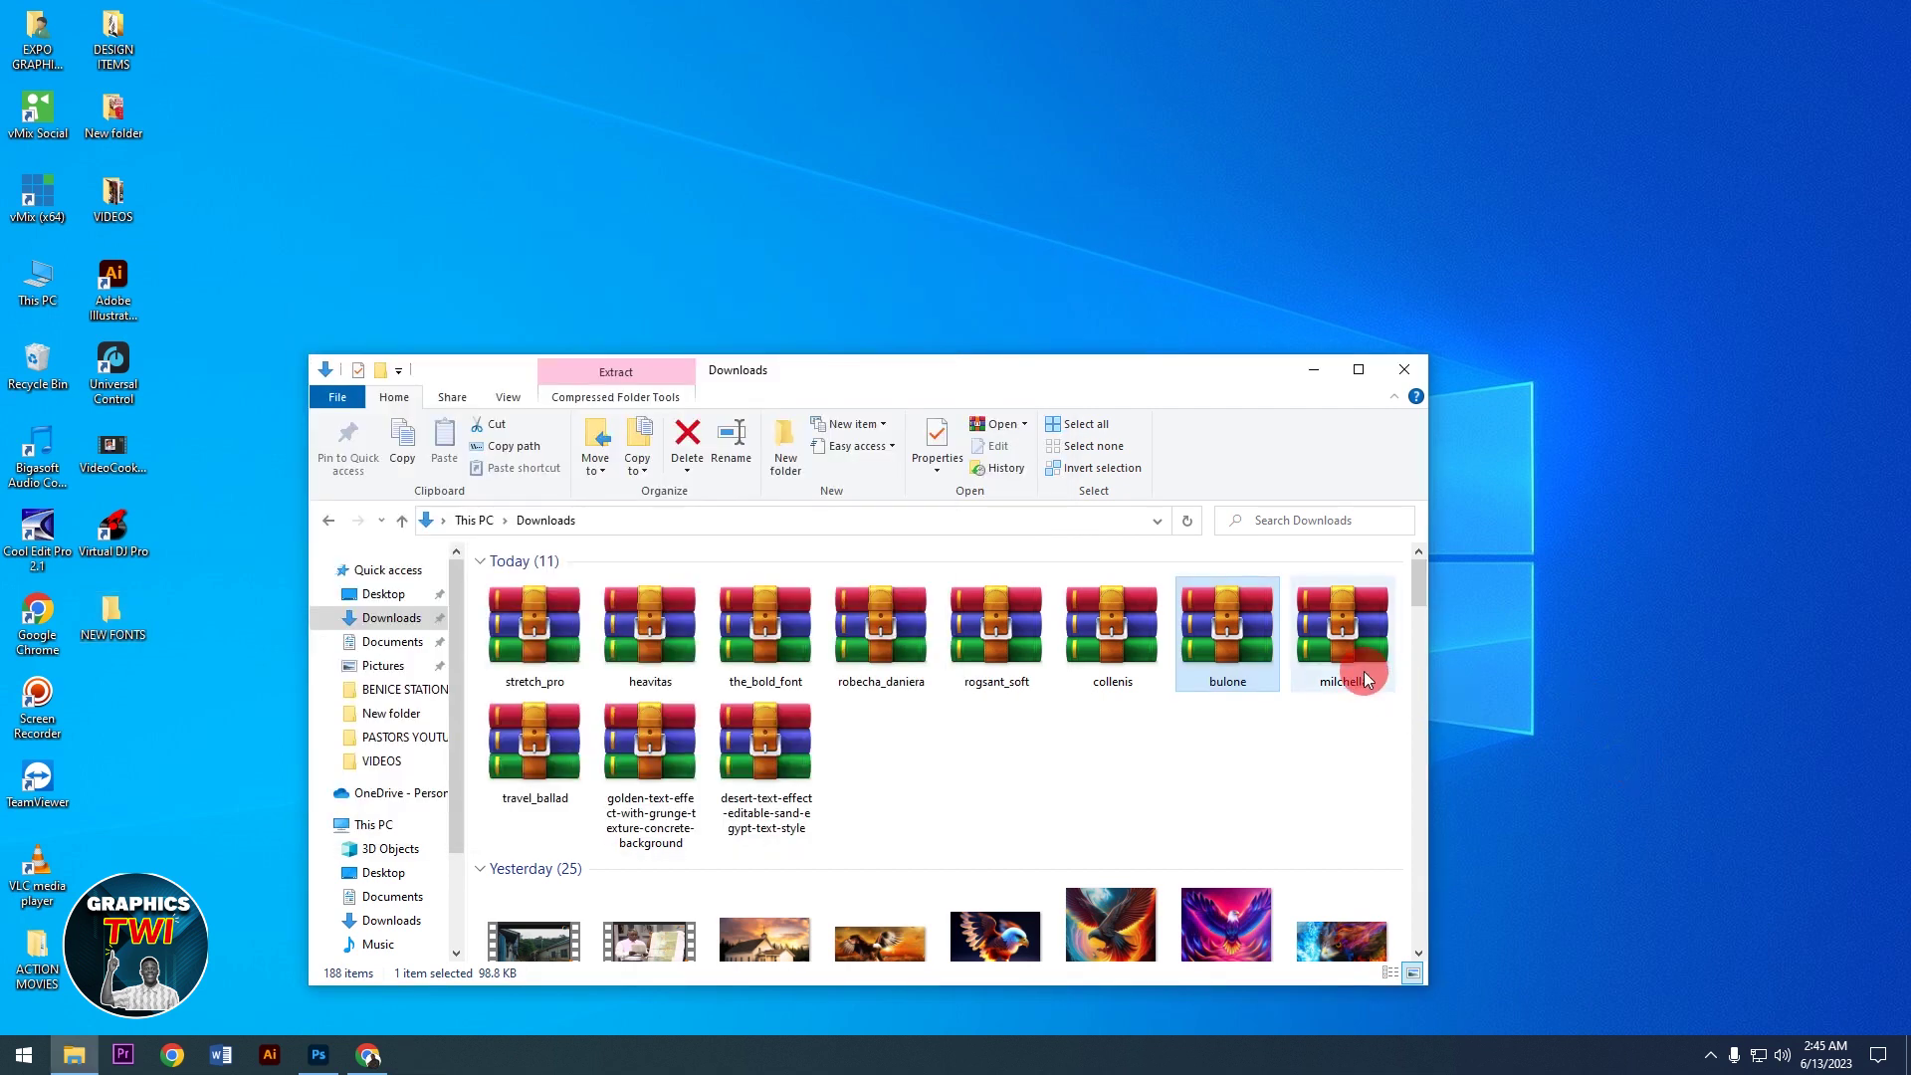
{"action": "double_click", "coordinate": [1349, 652]}
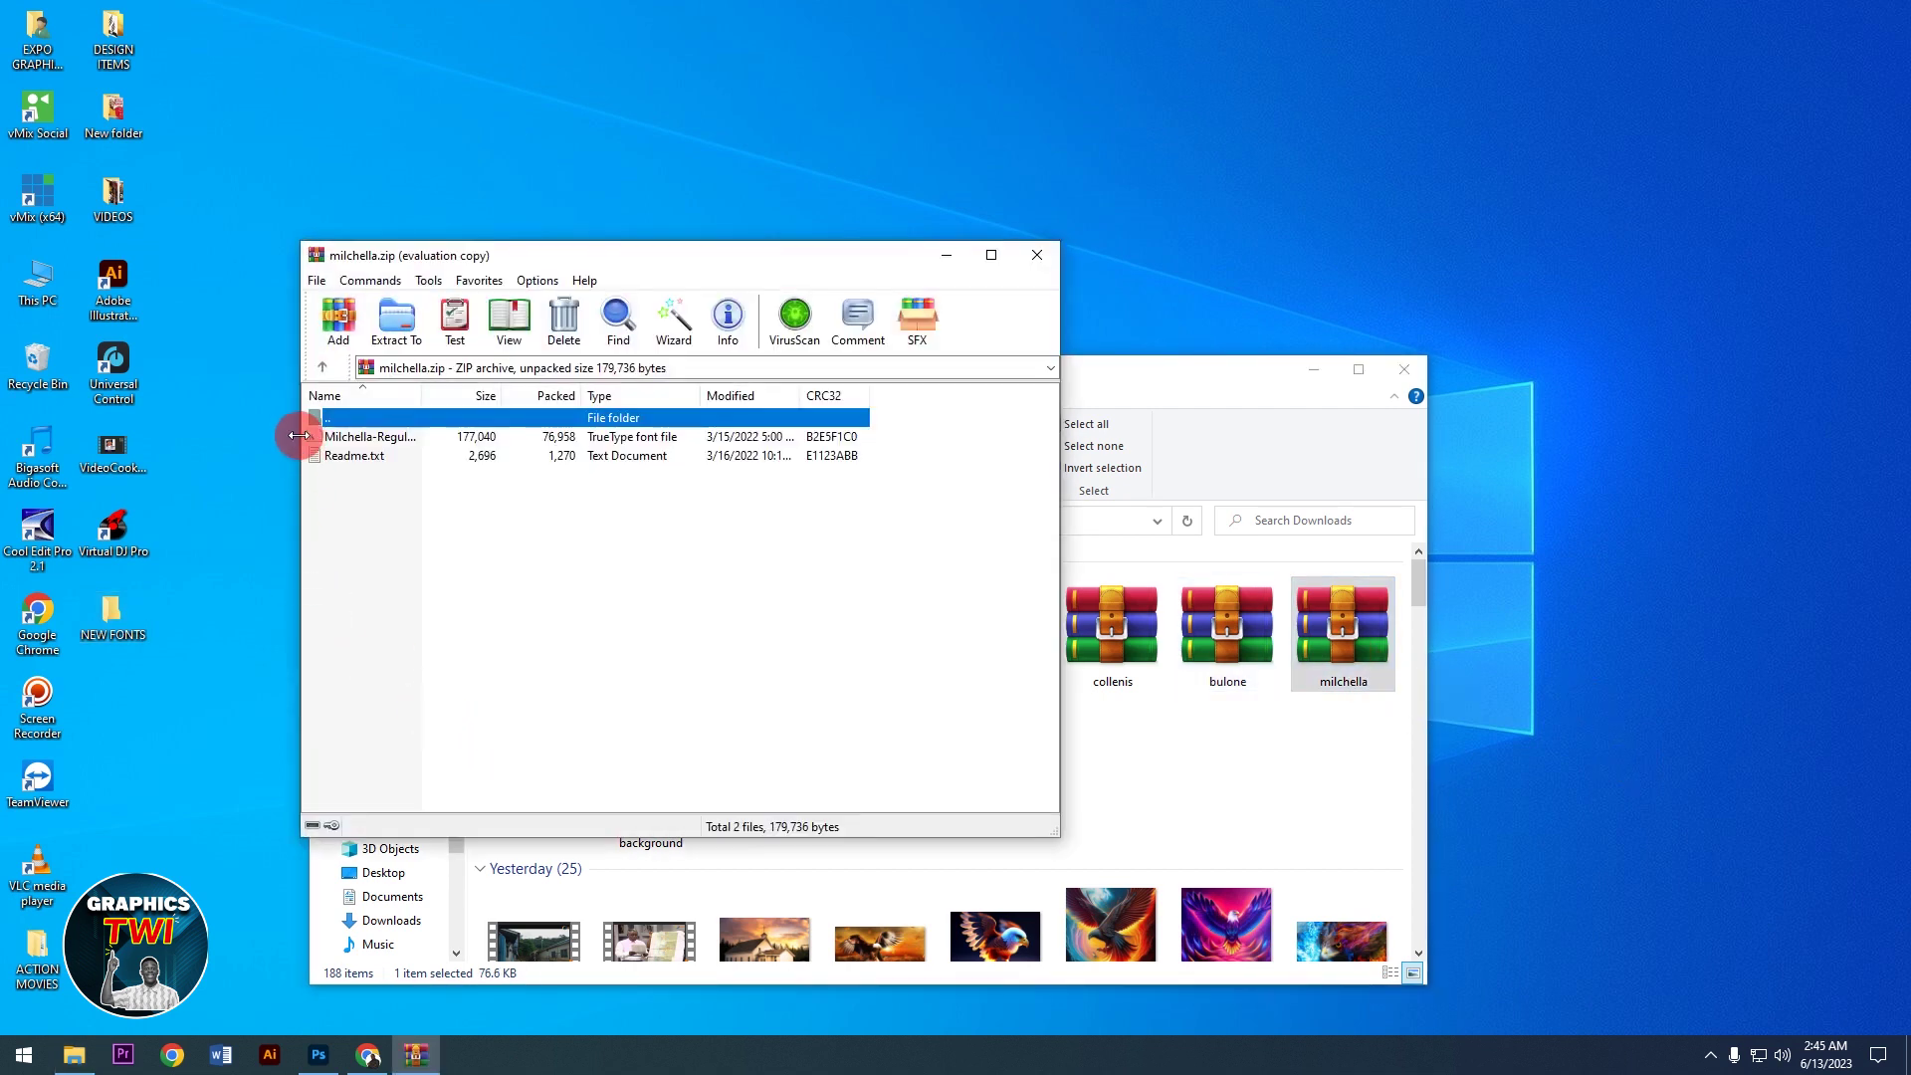
{"action": "mouse_move", "coordinate": [331, 443]}
{"action": "left_mouse_down"}
{"action": "mouse_move", "coordinate": [162, 629]}
{"action": "mouse_move", "coordinate": [109, 627]}
{"action": "left_mouse_up"}
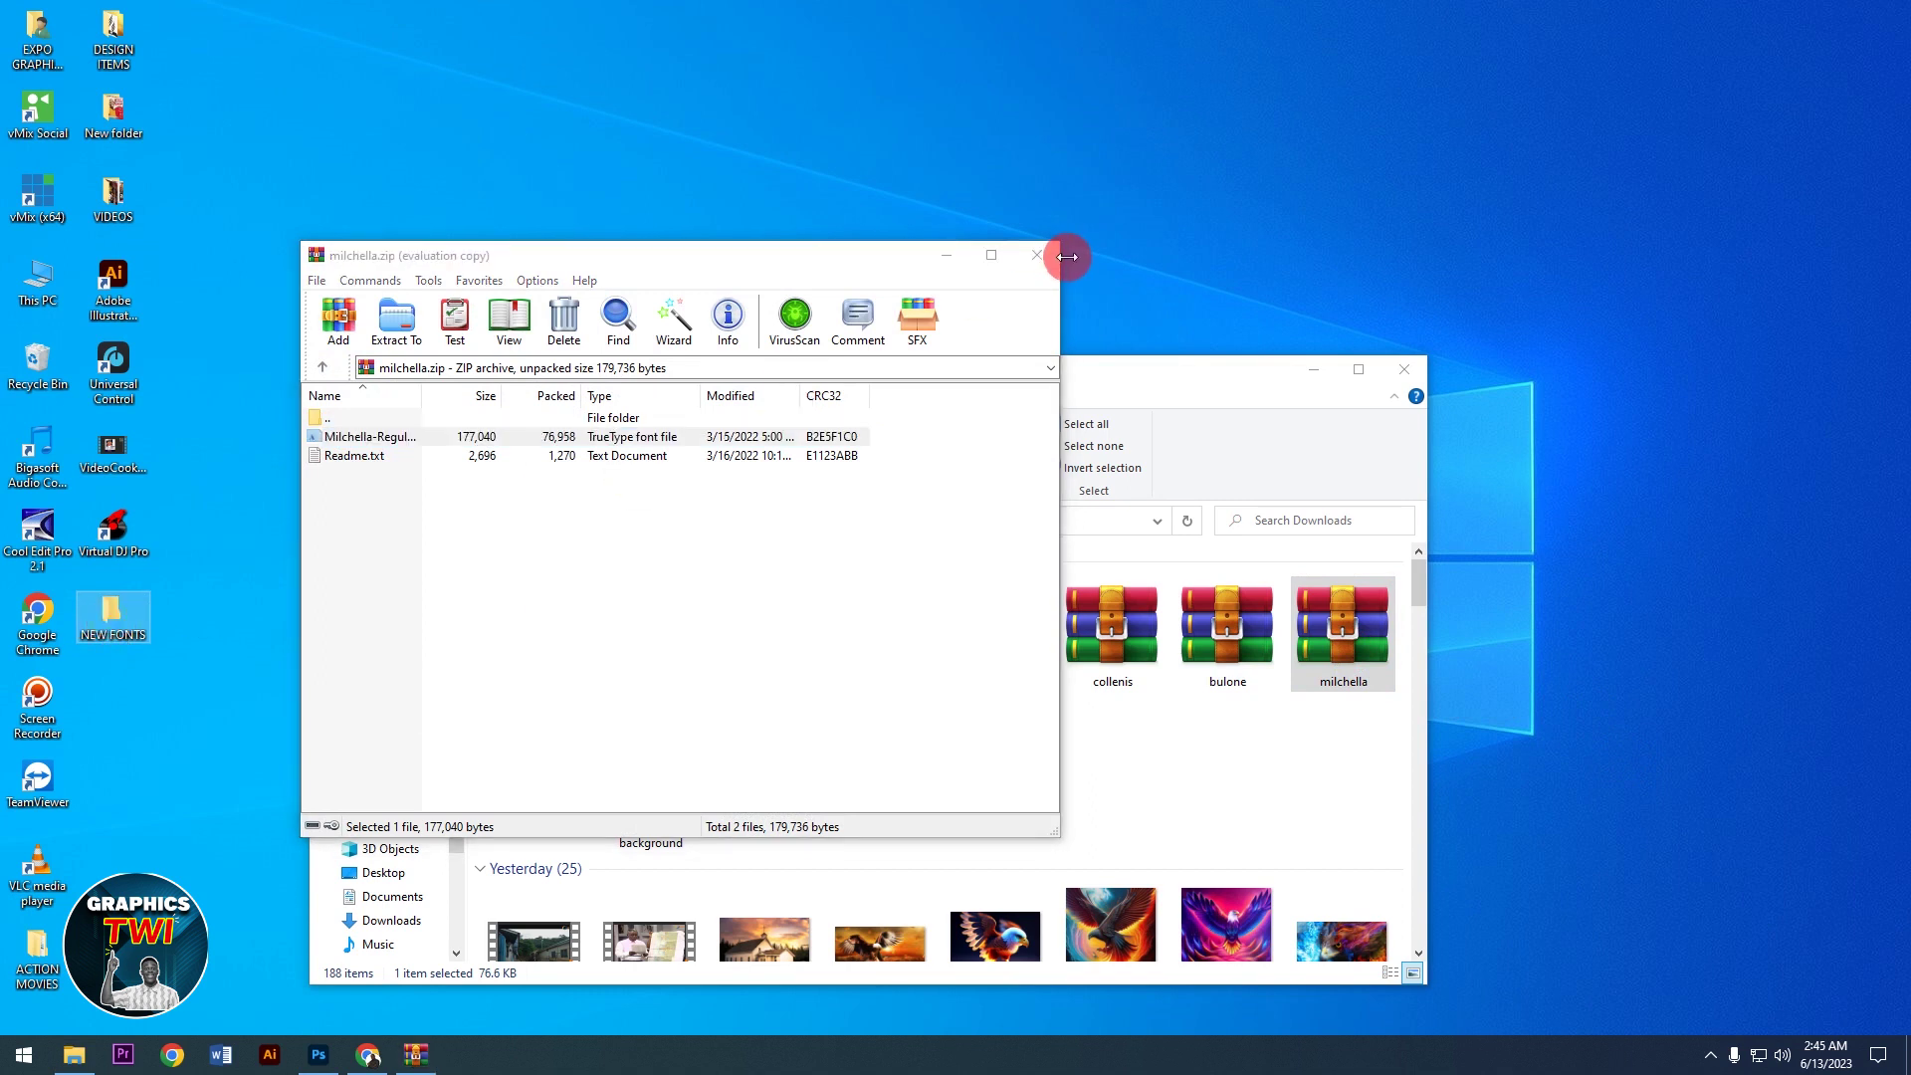
{"action": "left_click", "coordinate": [1039, 267]}
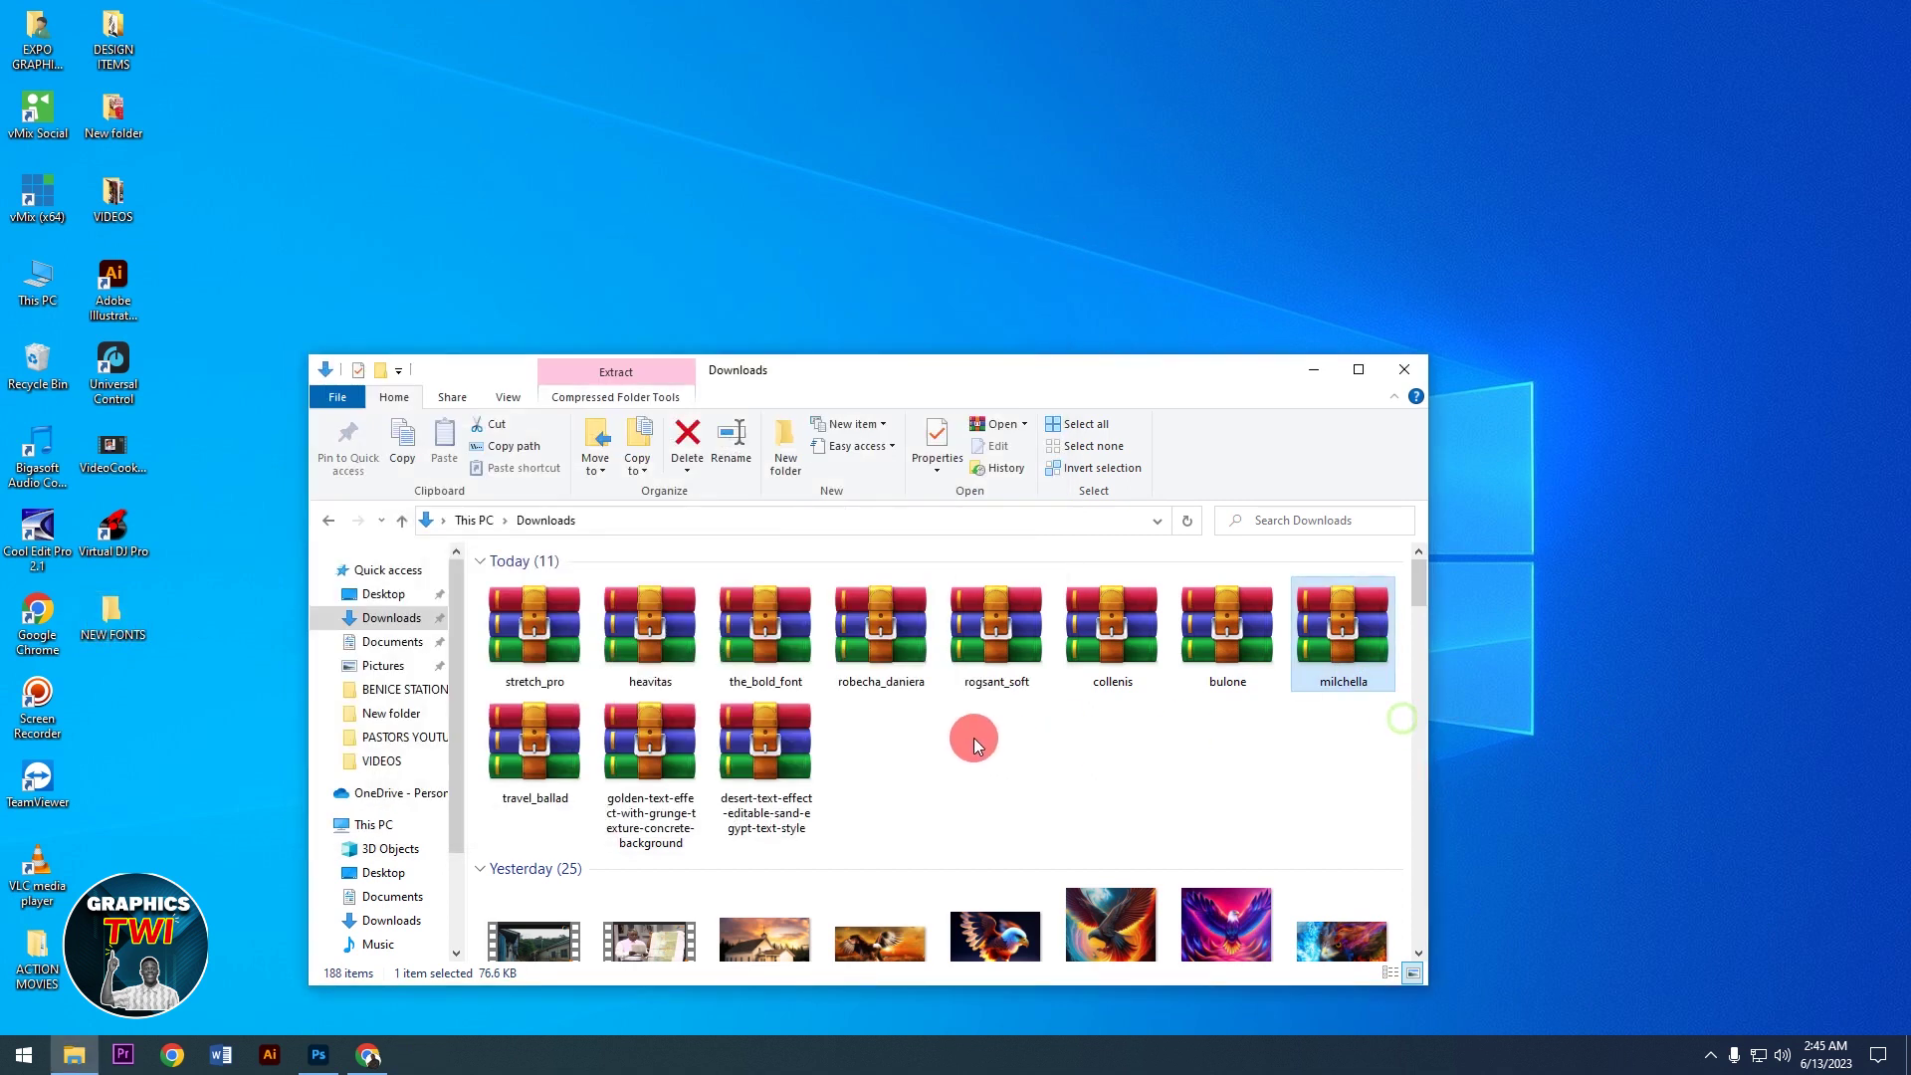
{"action": "double_click", "coordinate": [530, 763]}
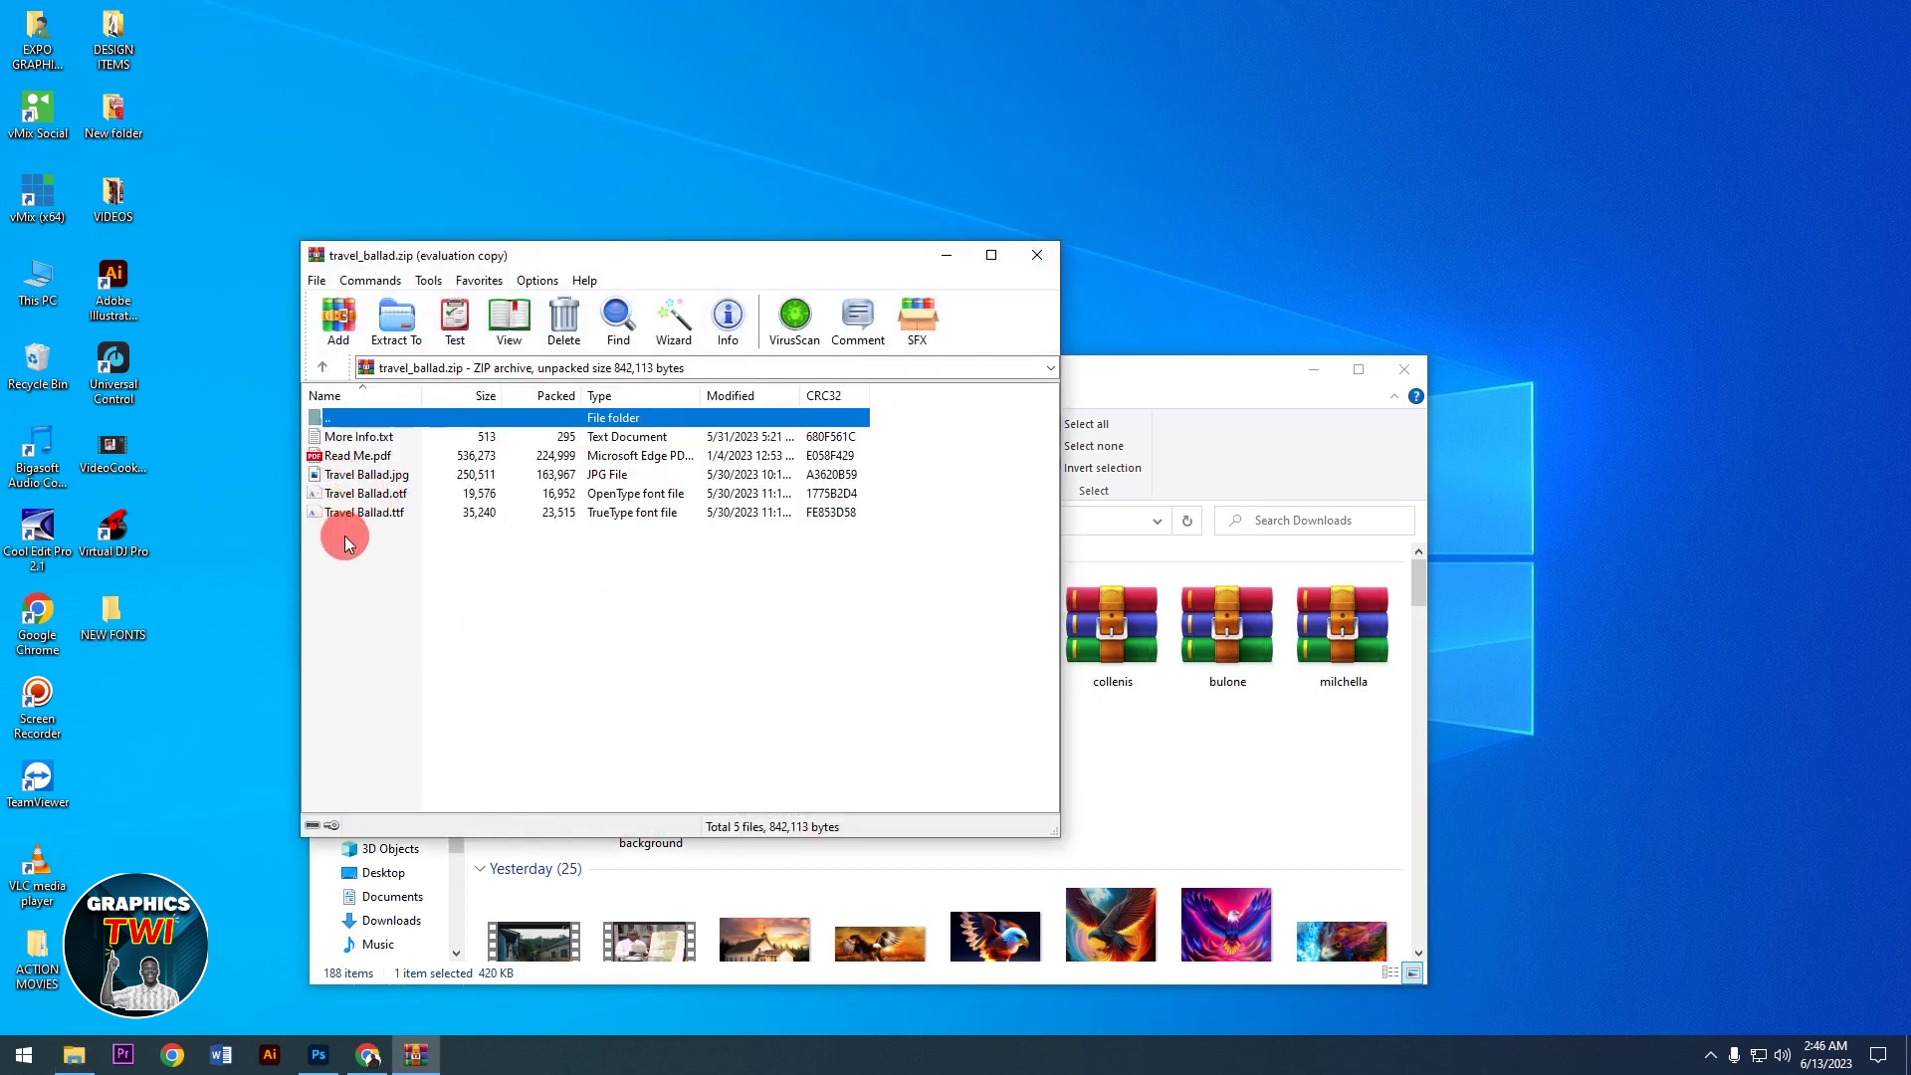
{"action": "left_click", "coordinate": [343, 513]}
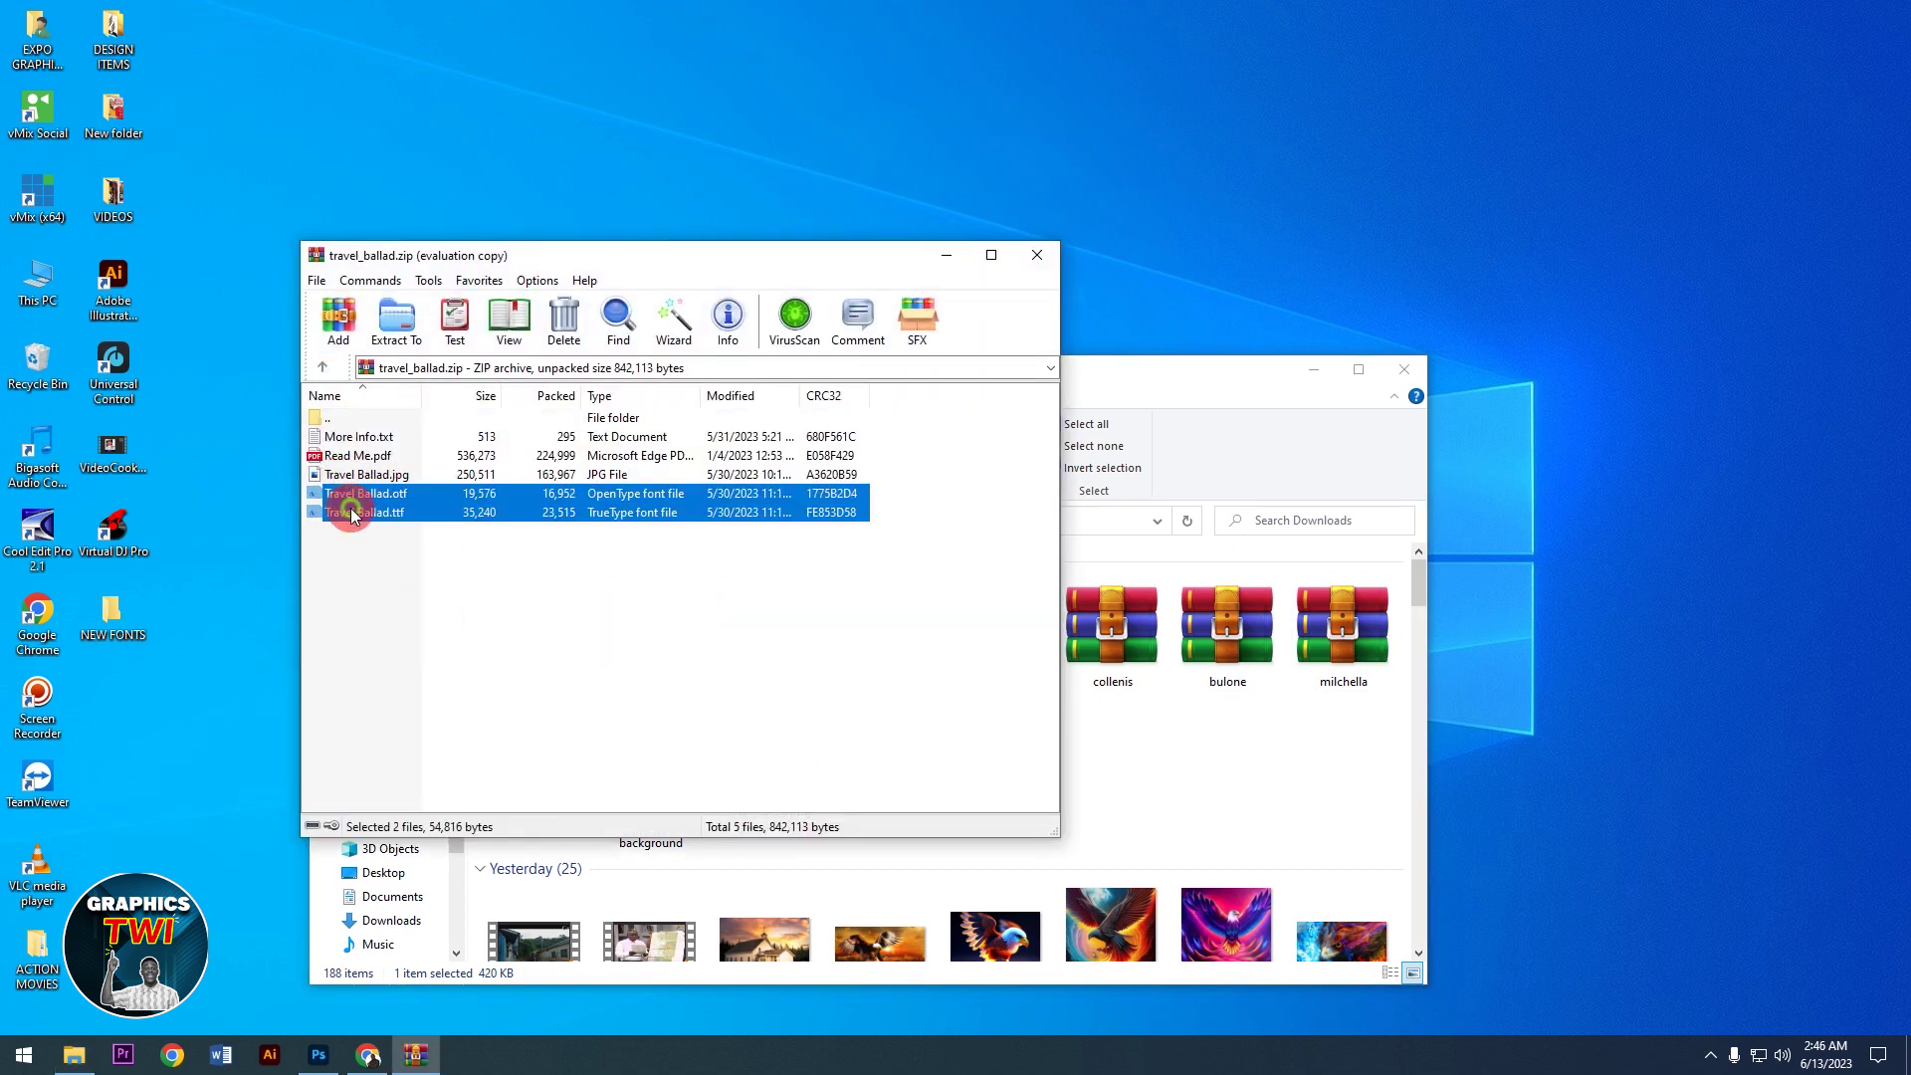
{"action": "left_click", "coordinate": [1036, 254]}
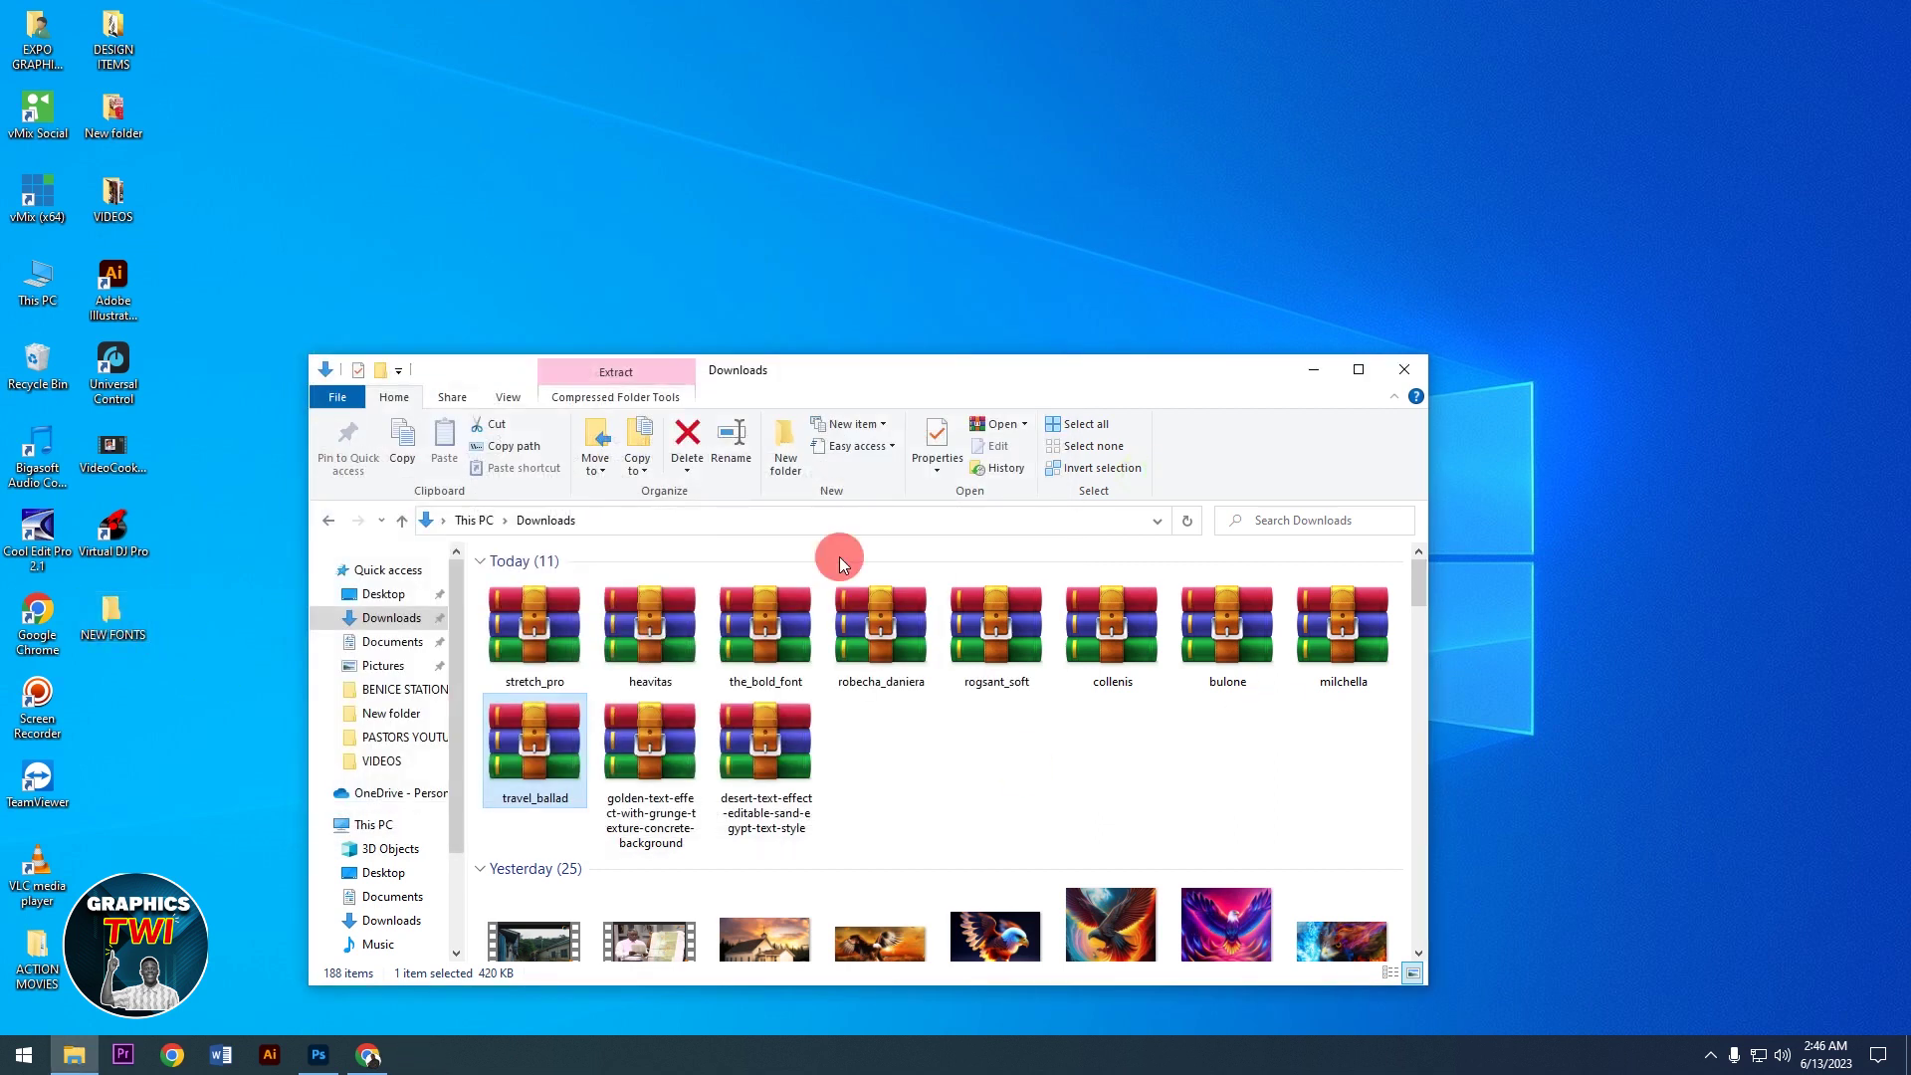
{"action": "left_click", "coordinate": [1414, 379]}
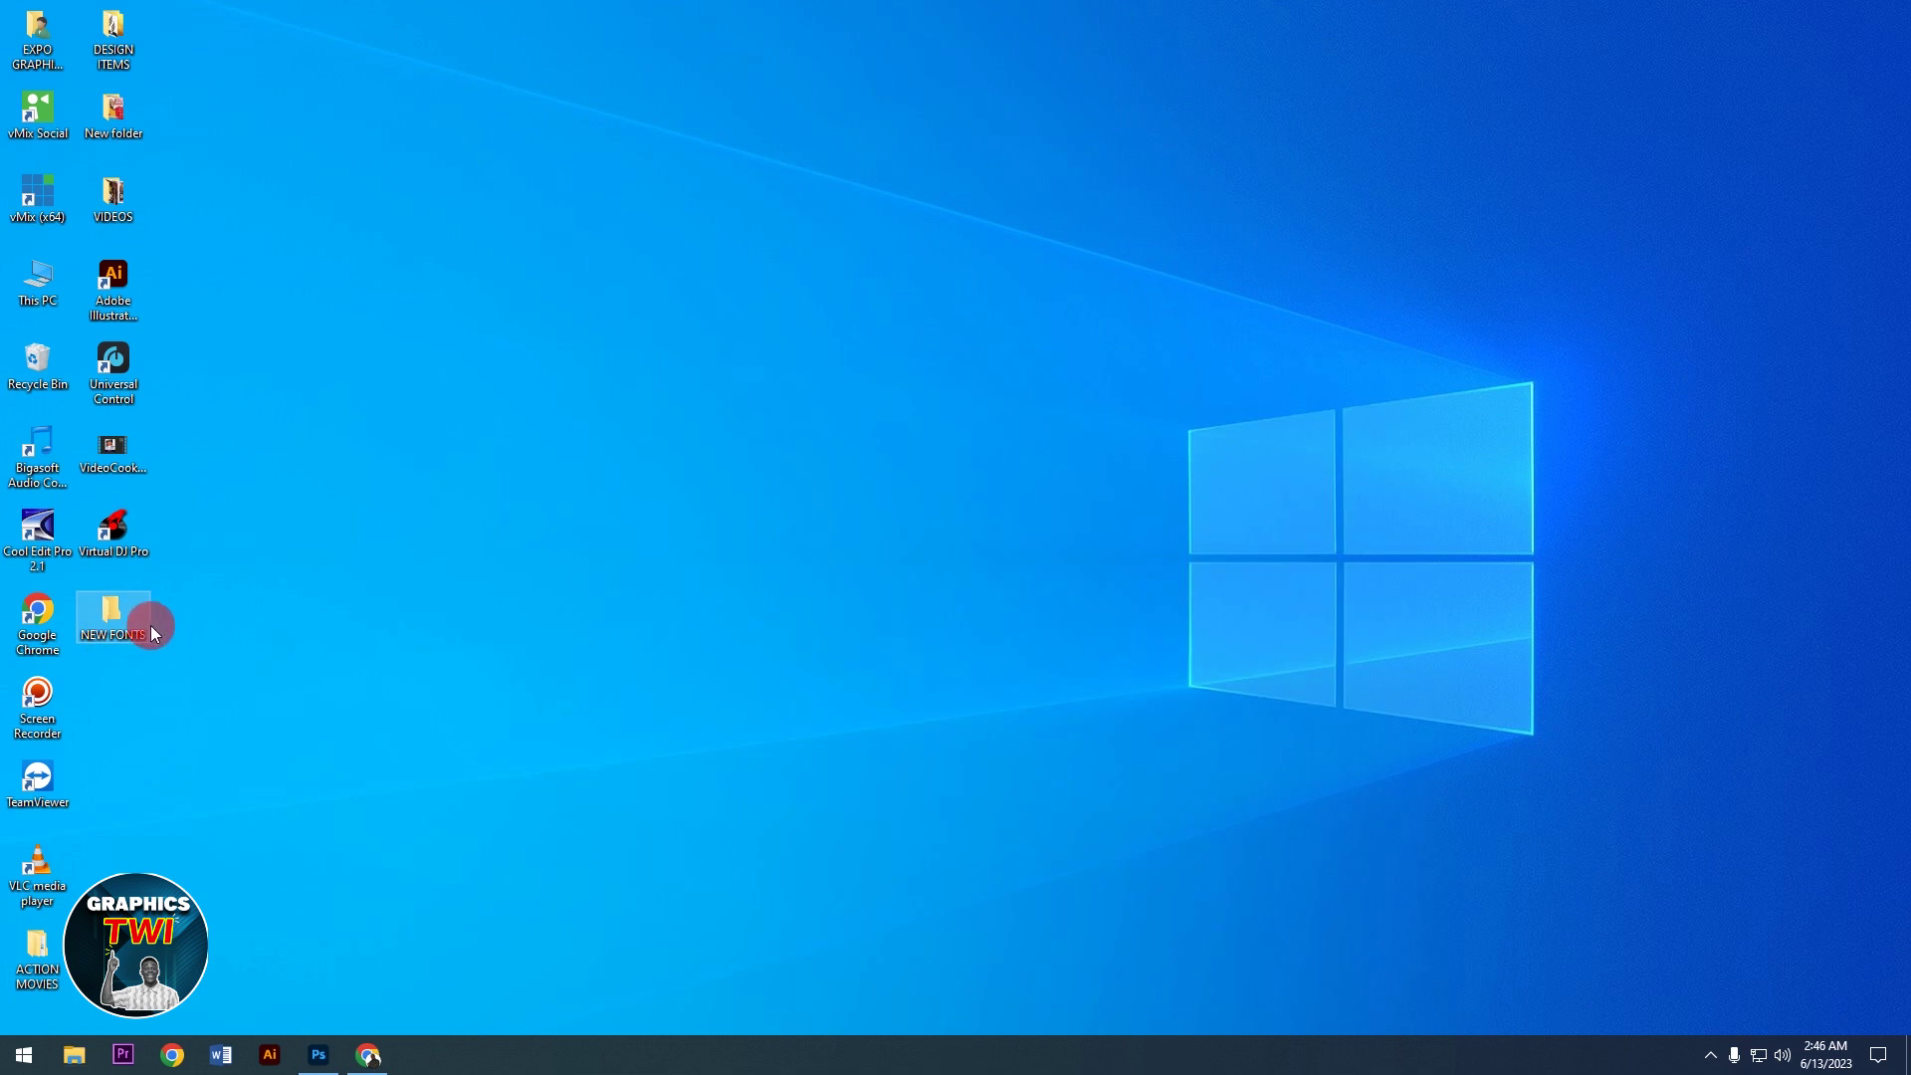
Step: Install all 12 fonts from NEW FONTS, answering No for every already-installed duplicate
{"action": "double_click", "coordinate": [112, 617]}
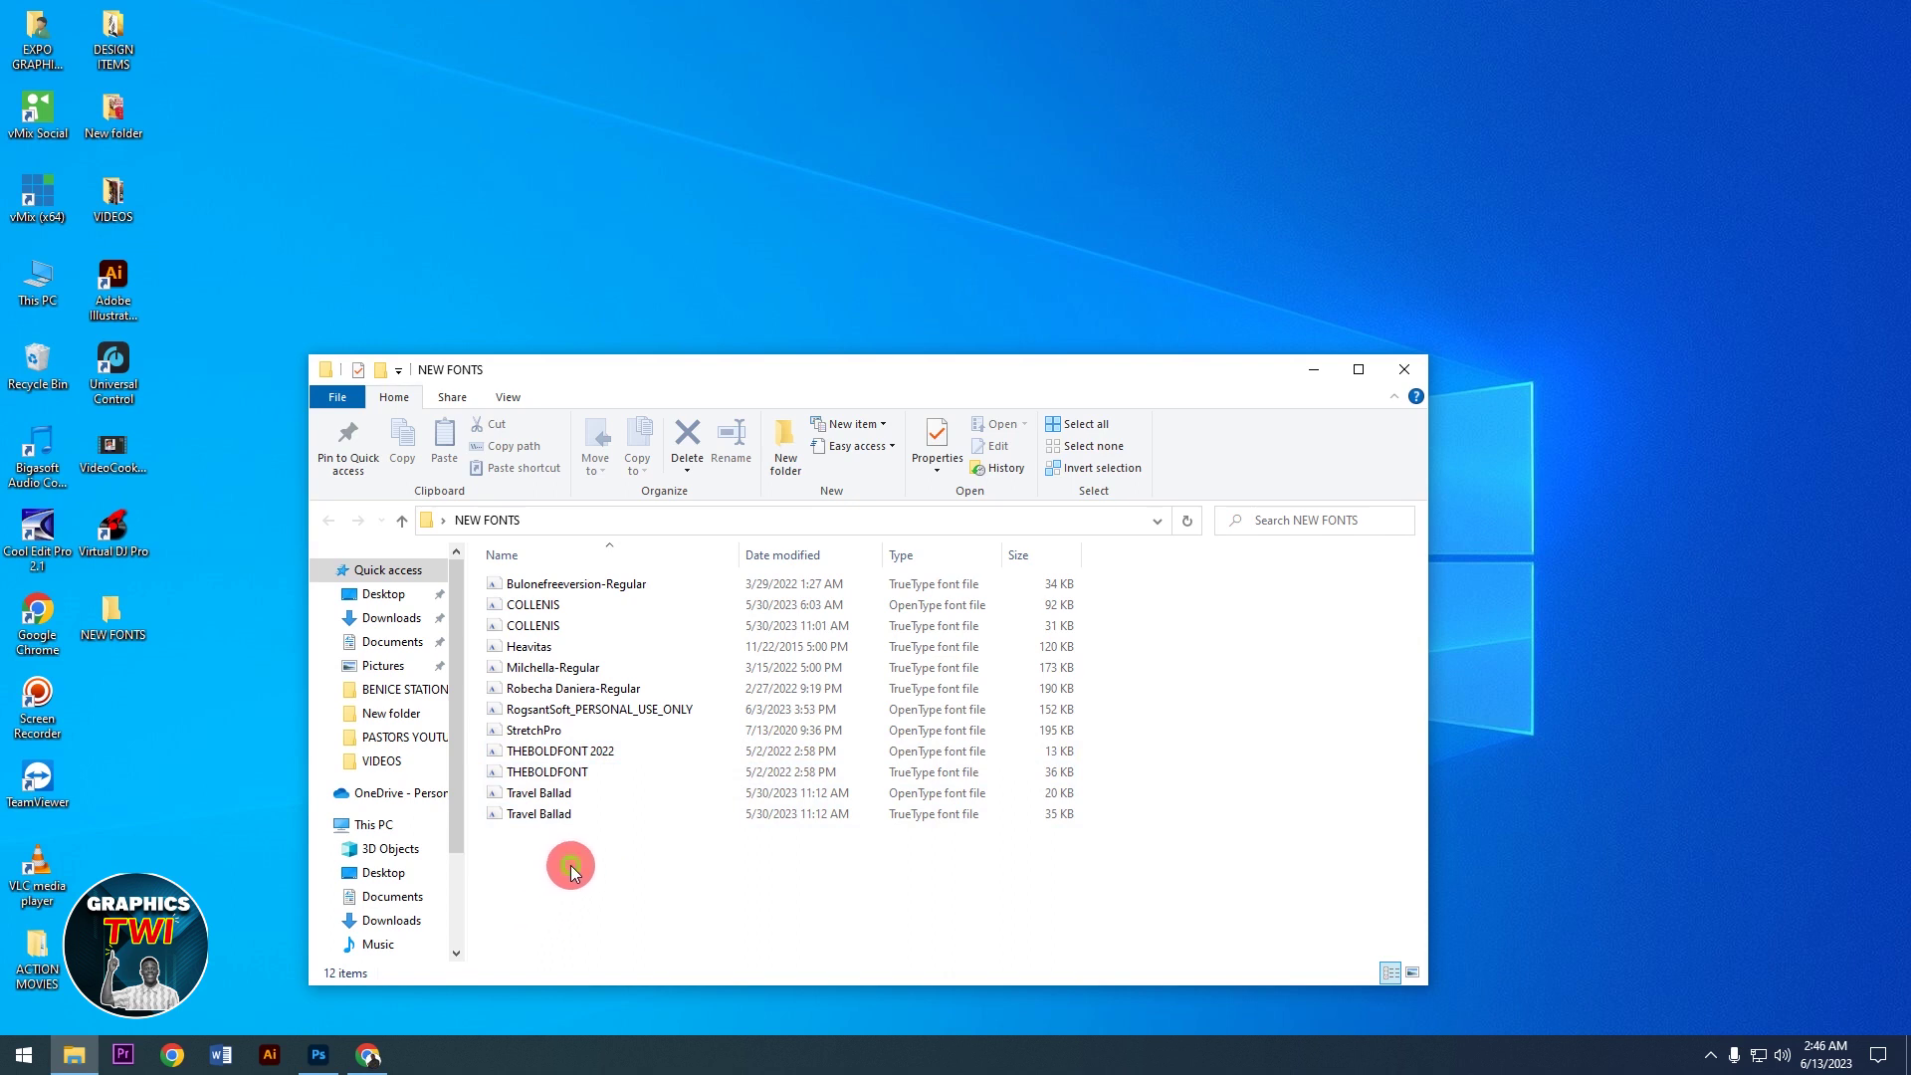
{"action": "left_click_drag", "start_coordinate": [571, 864], "coordinate": [567, 554]}
{"action": "left_click_drag", "start_coordinate": [563, 621], "coordinate": [536, 611]}
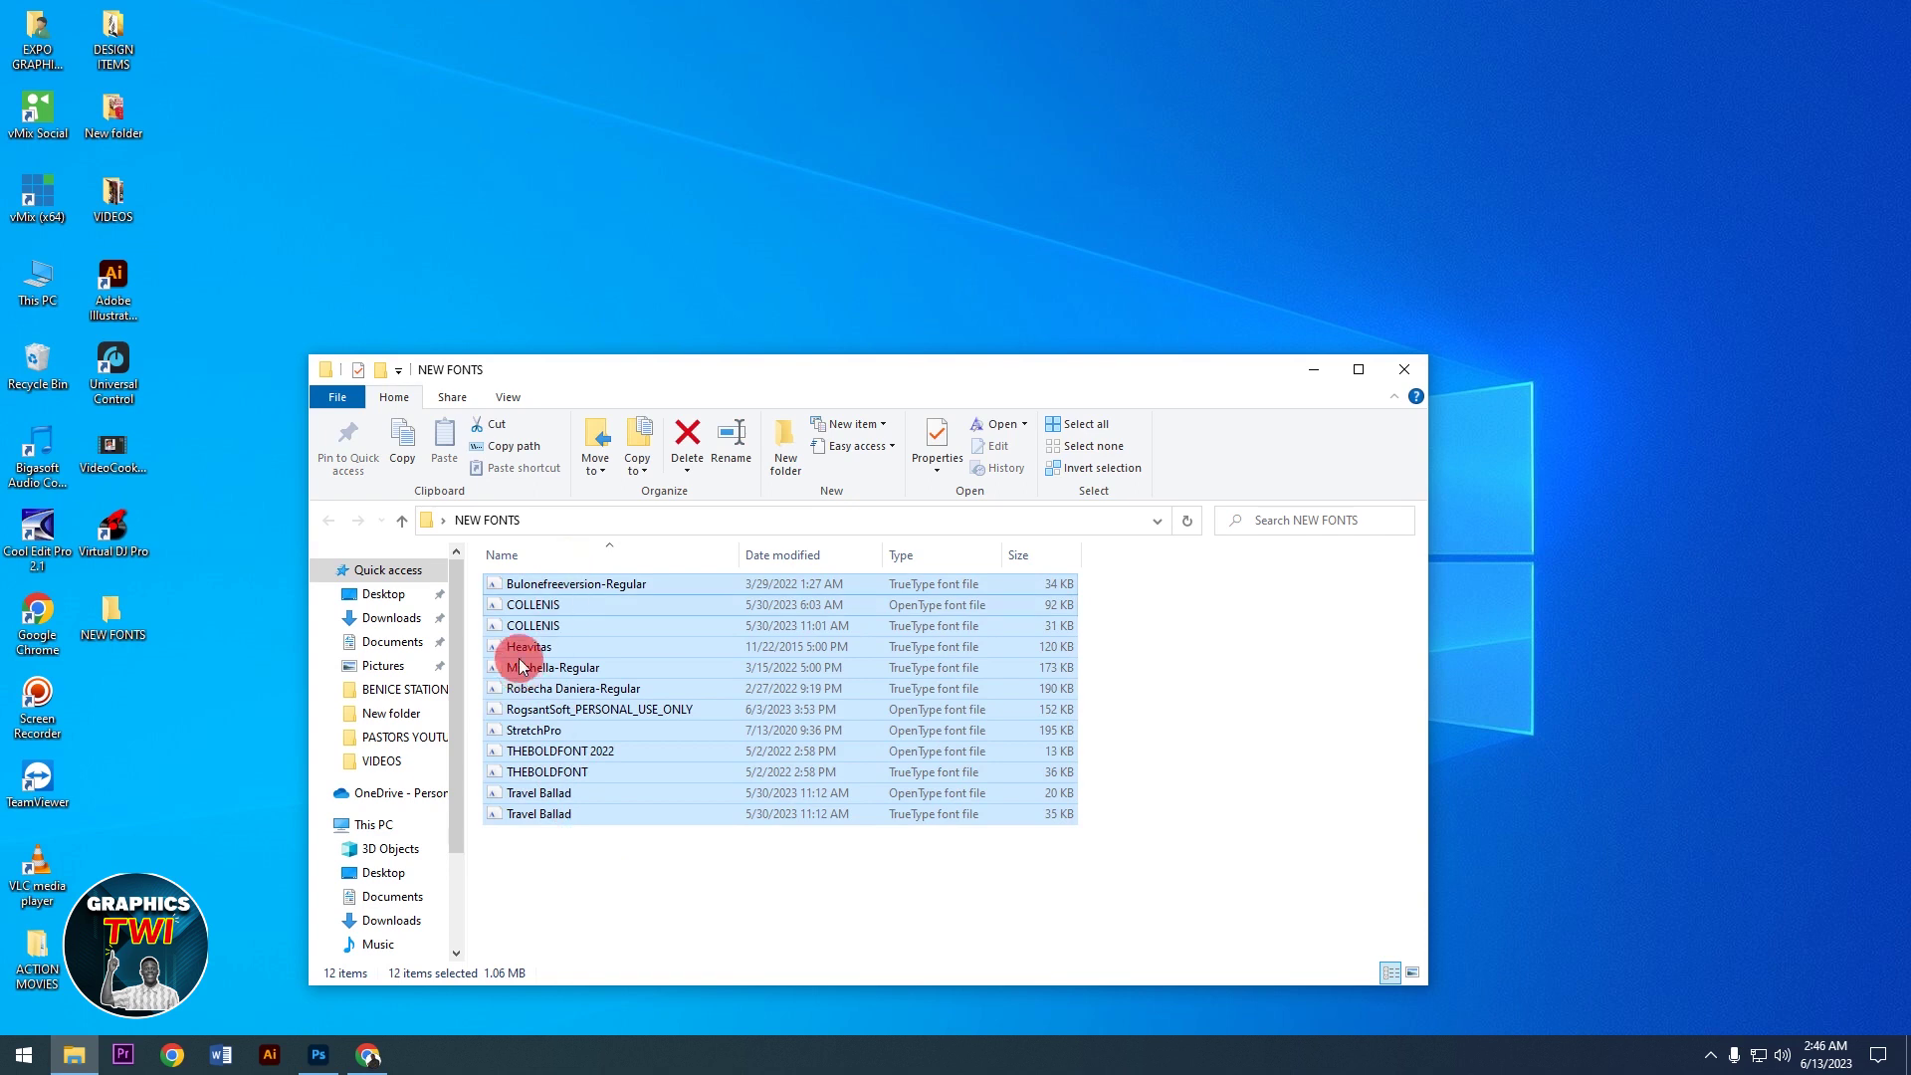
{"action": "right_click", "coordinate": [534, 607]}
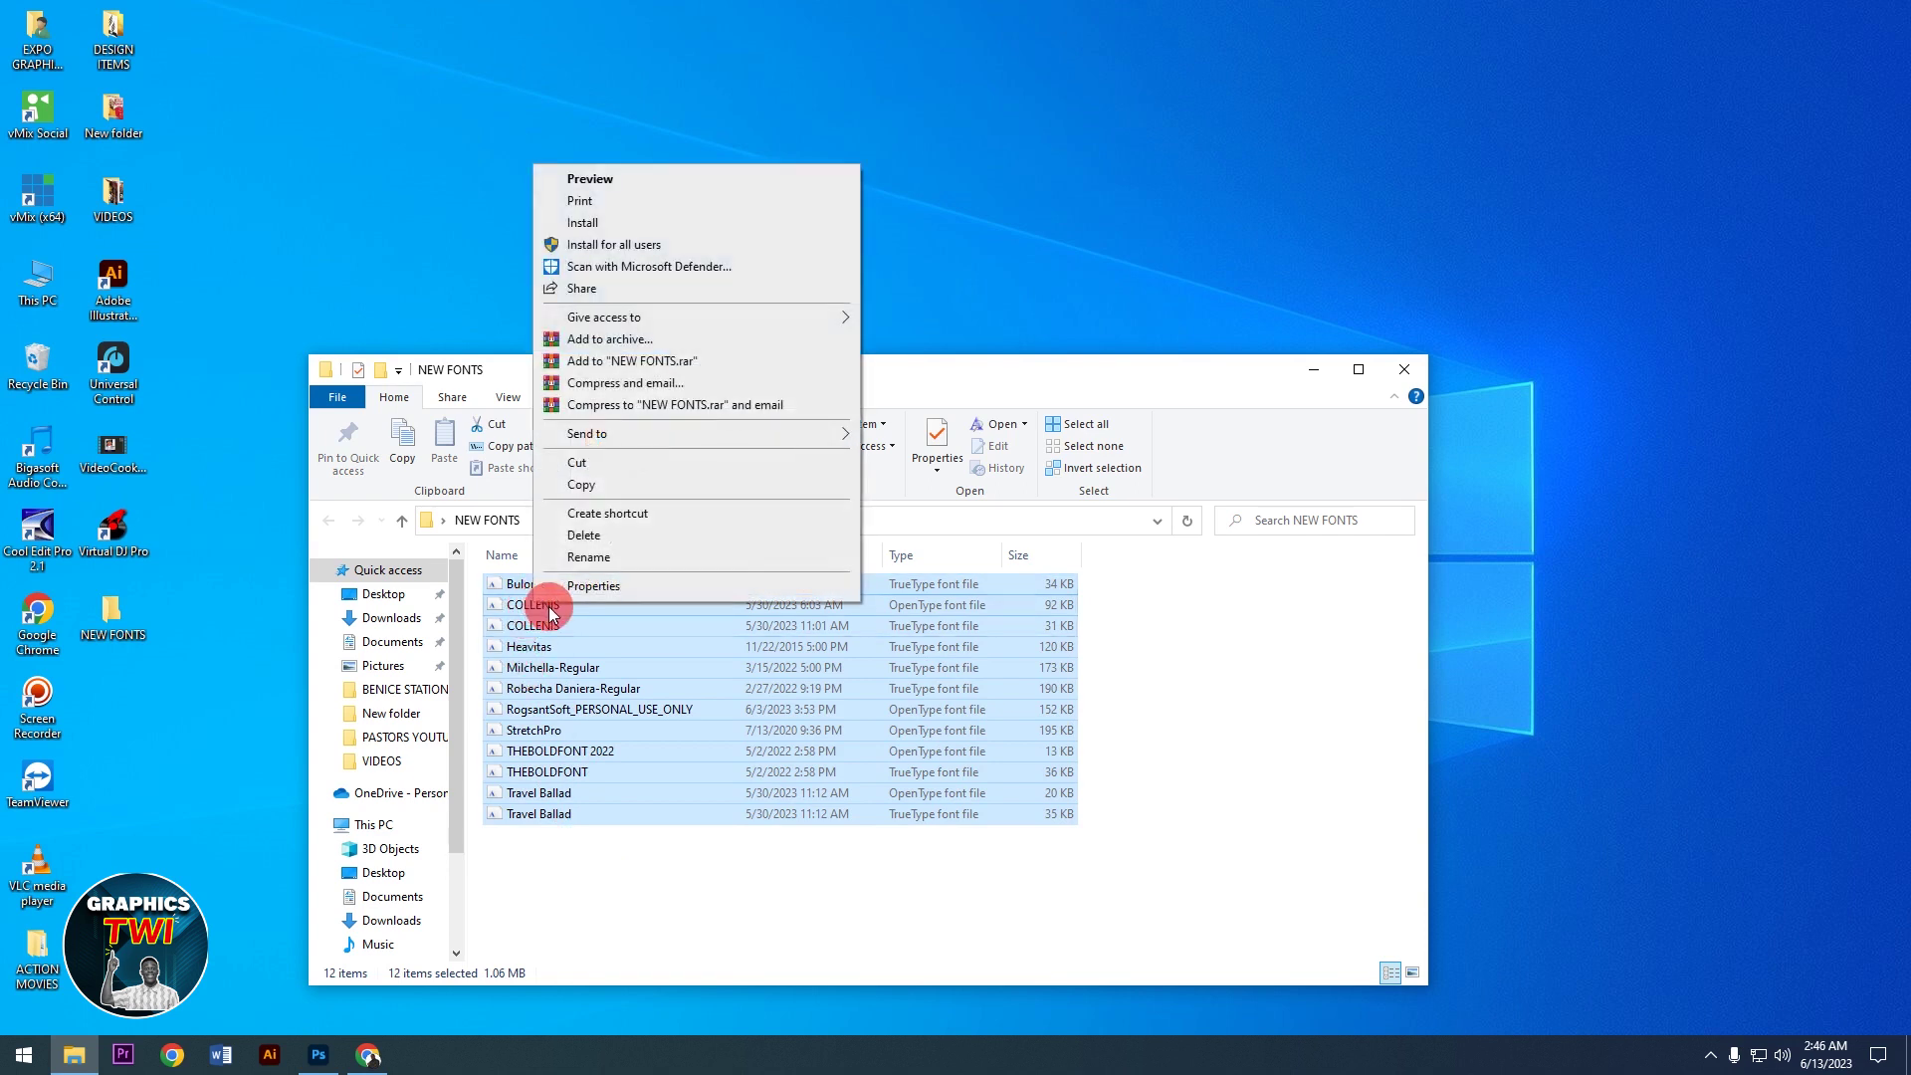
{"action": "left_click", "coordinate": [585, 223]}
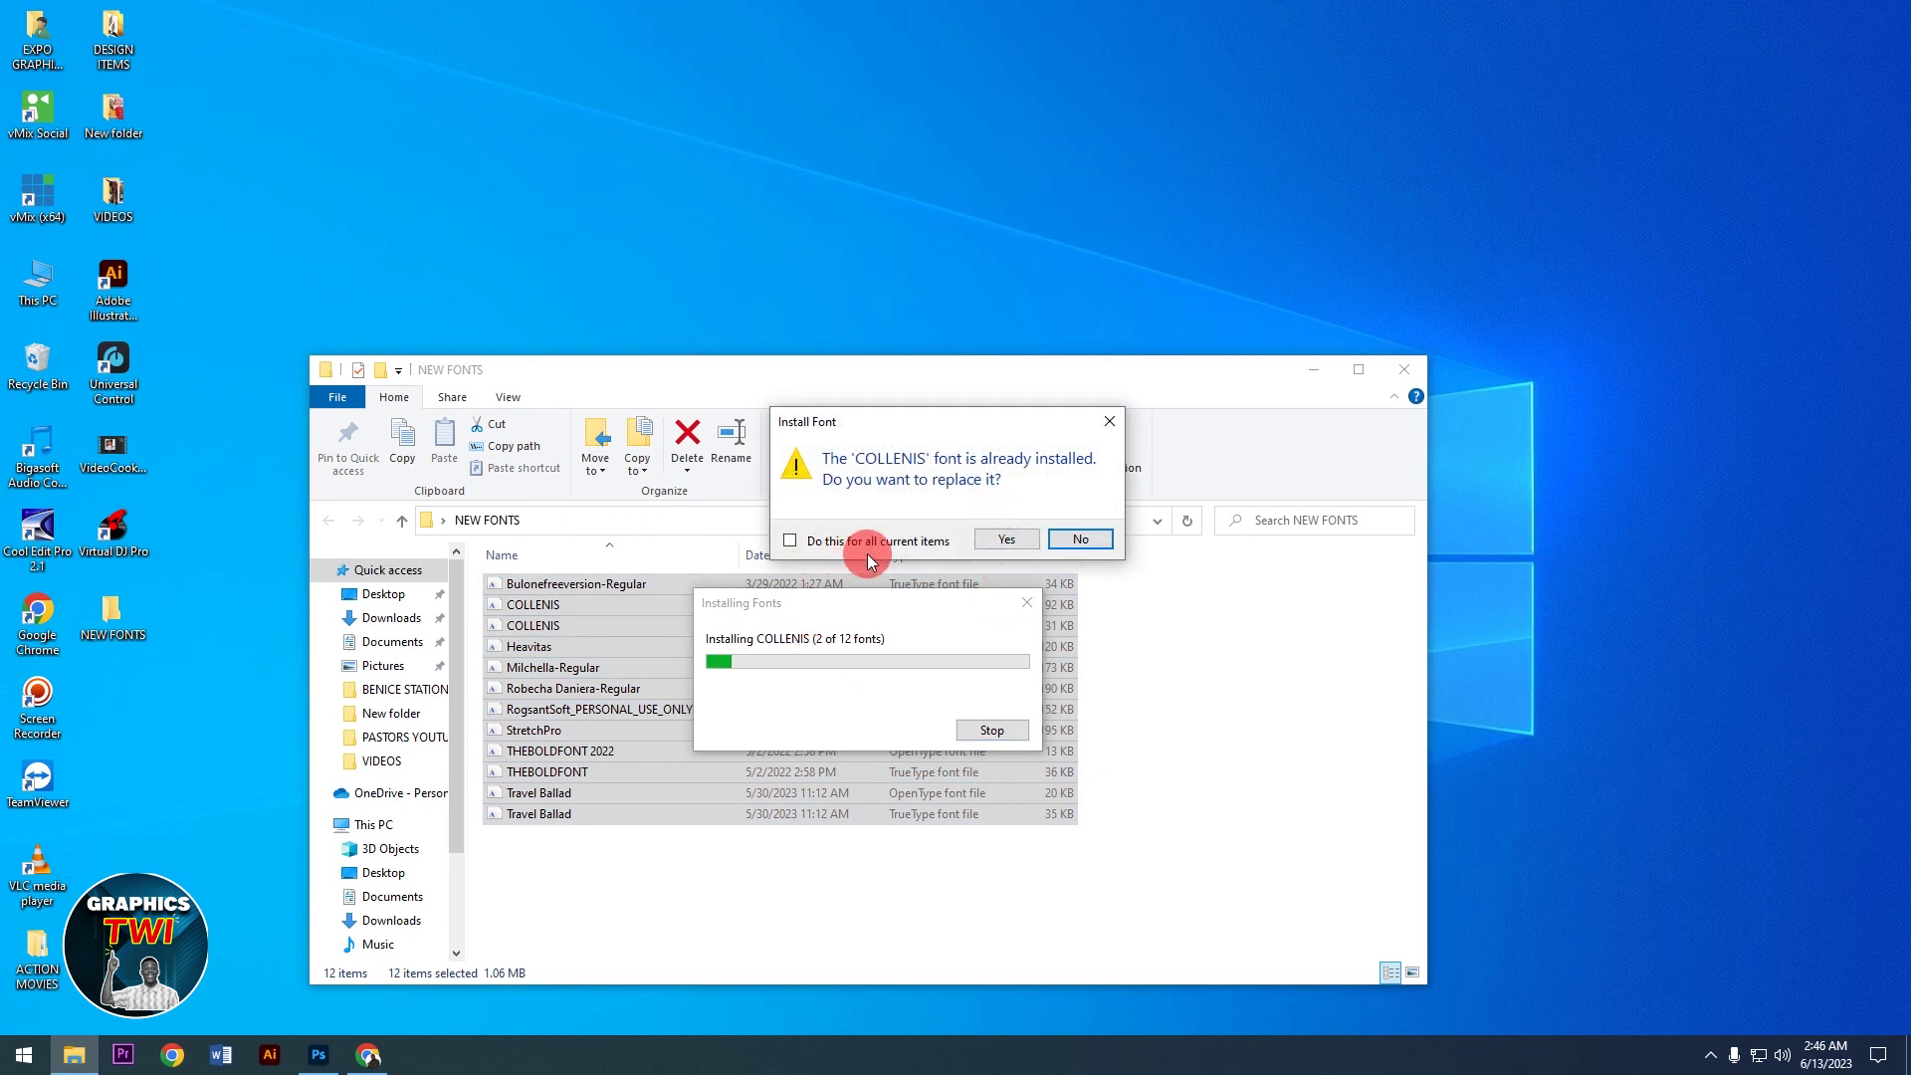
{"action": "left_click", "coordinate": [788, 547]}
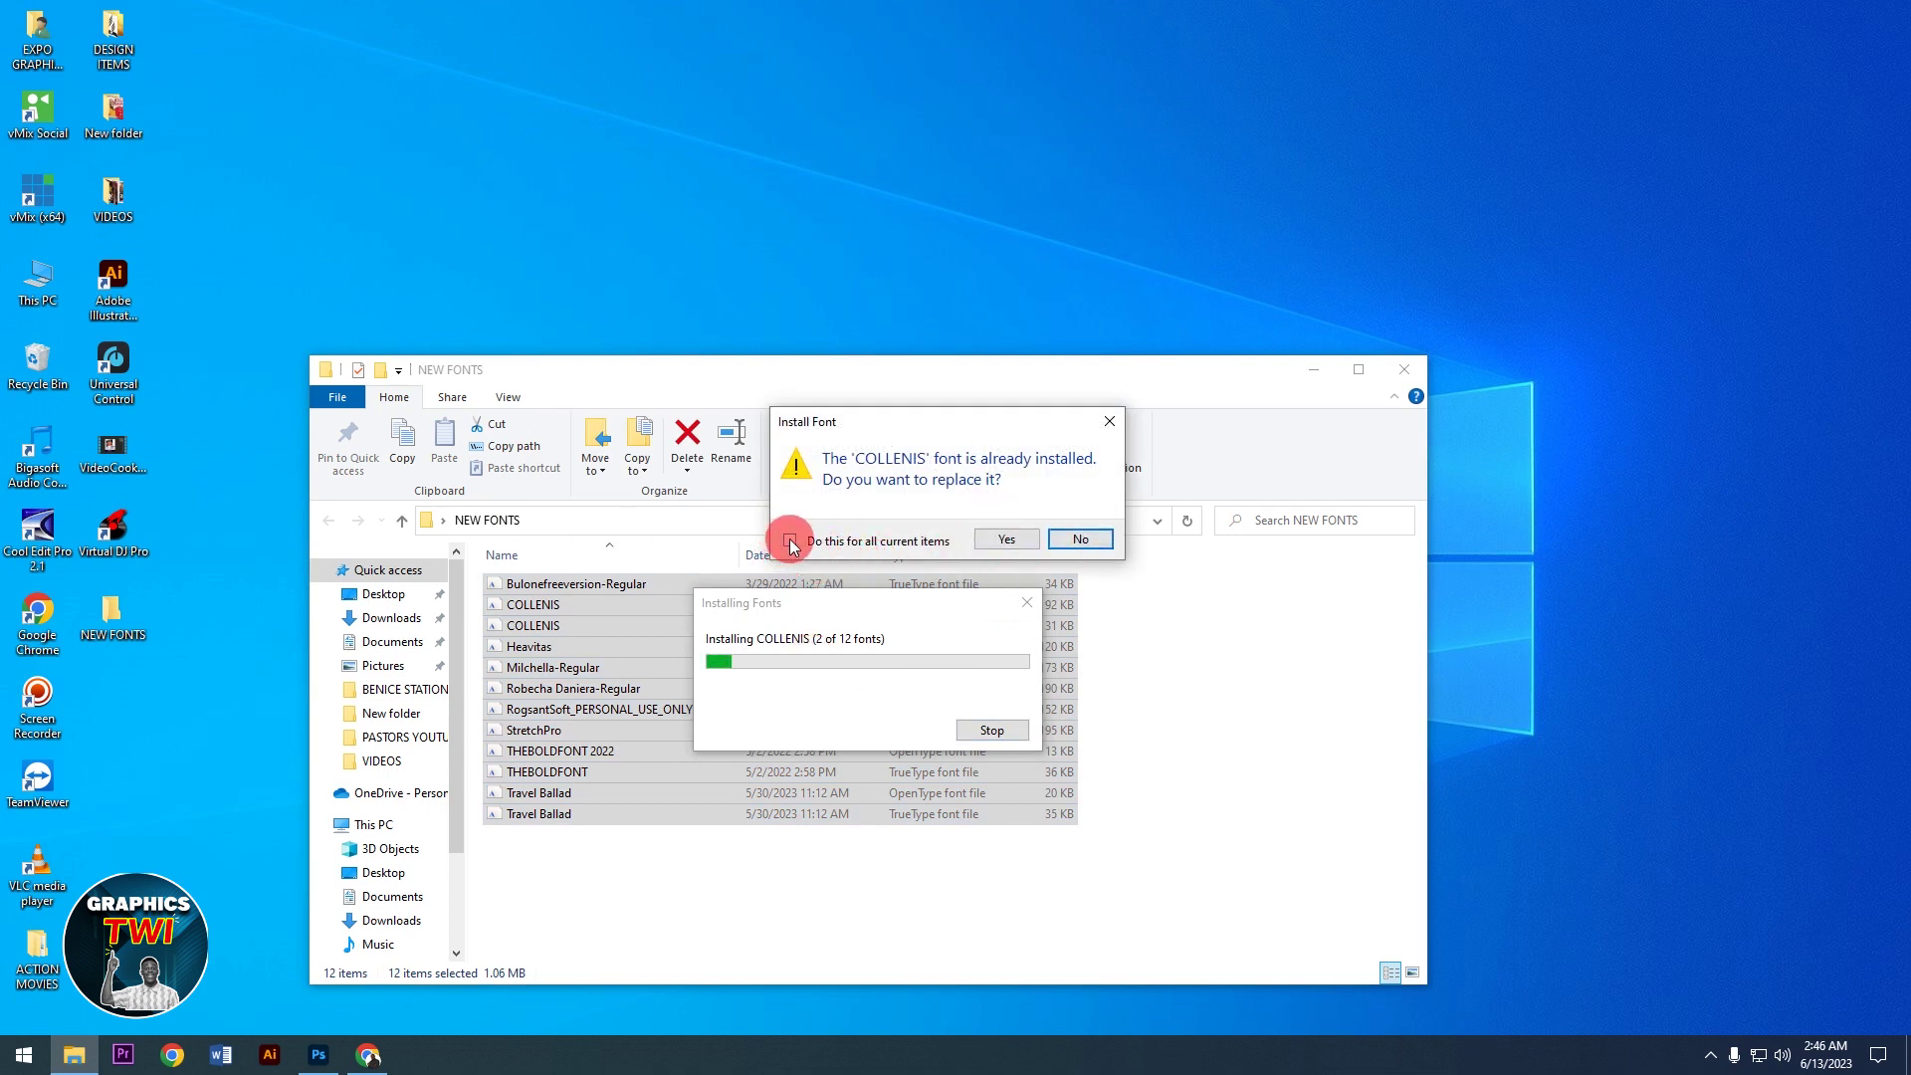
{"action": "left_click", "coordinate": [1103, 540]}
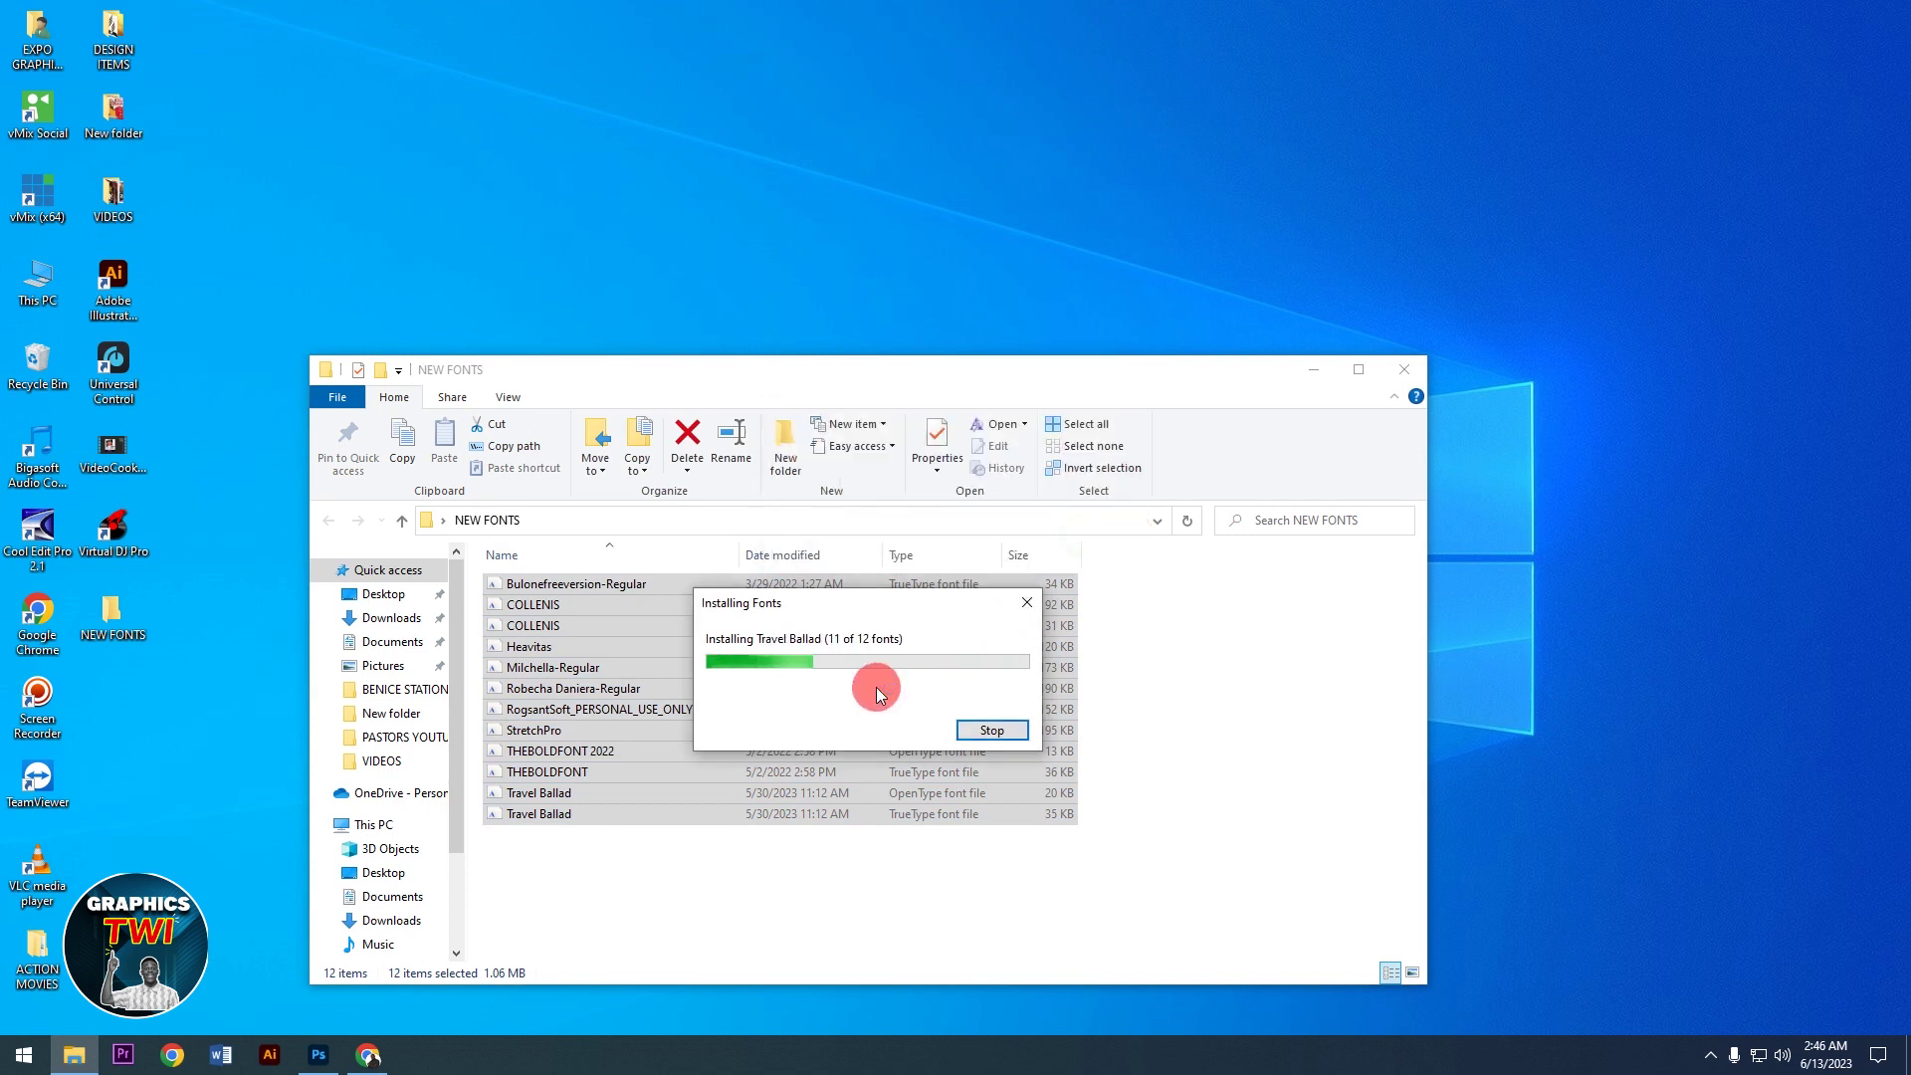
Step: Go back to the previous font listing page, then hide the browser and bring up Photoshop
{"action": "left_click", "coordinate": [368, 1055]}
{"action": "scroll", "coordinate": [506, 585], "scroll_direction": "up", "scroll_amount": 4}
{"action": "scroll", "coordinate": [507, 585], "scroll_direction": "up", "scroll_amount": 5}
{"action": "scroll", "coordinate": [691, 652], "scroll_direction": "up", "scroll_amount": 2}
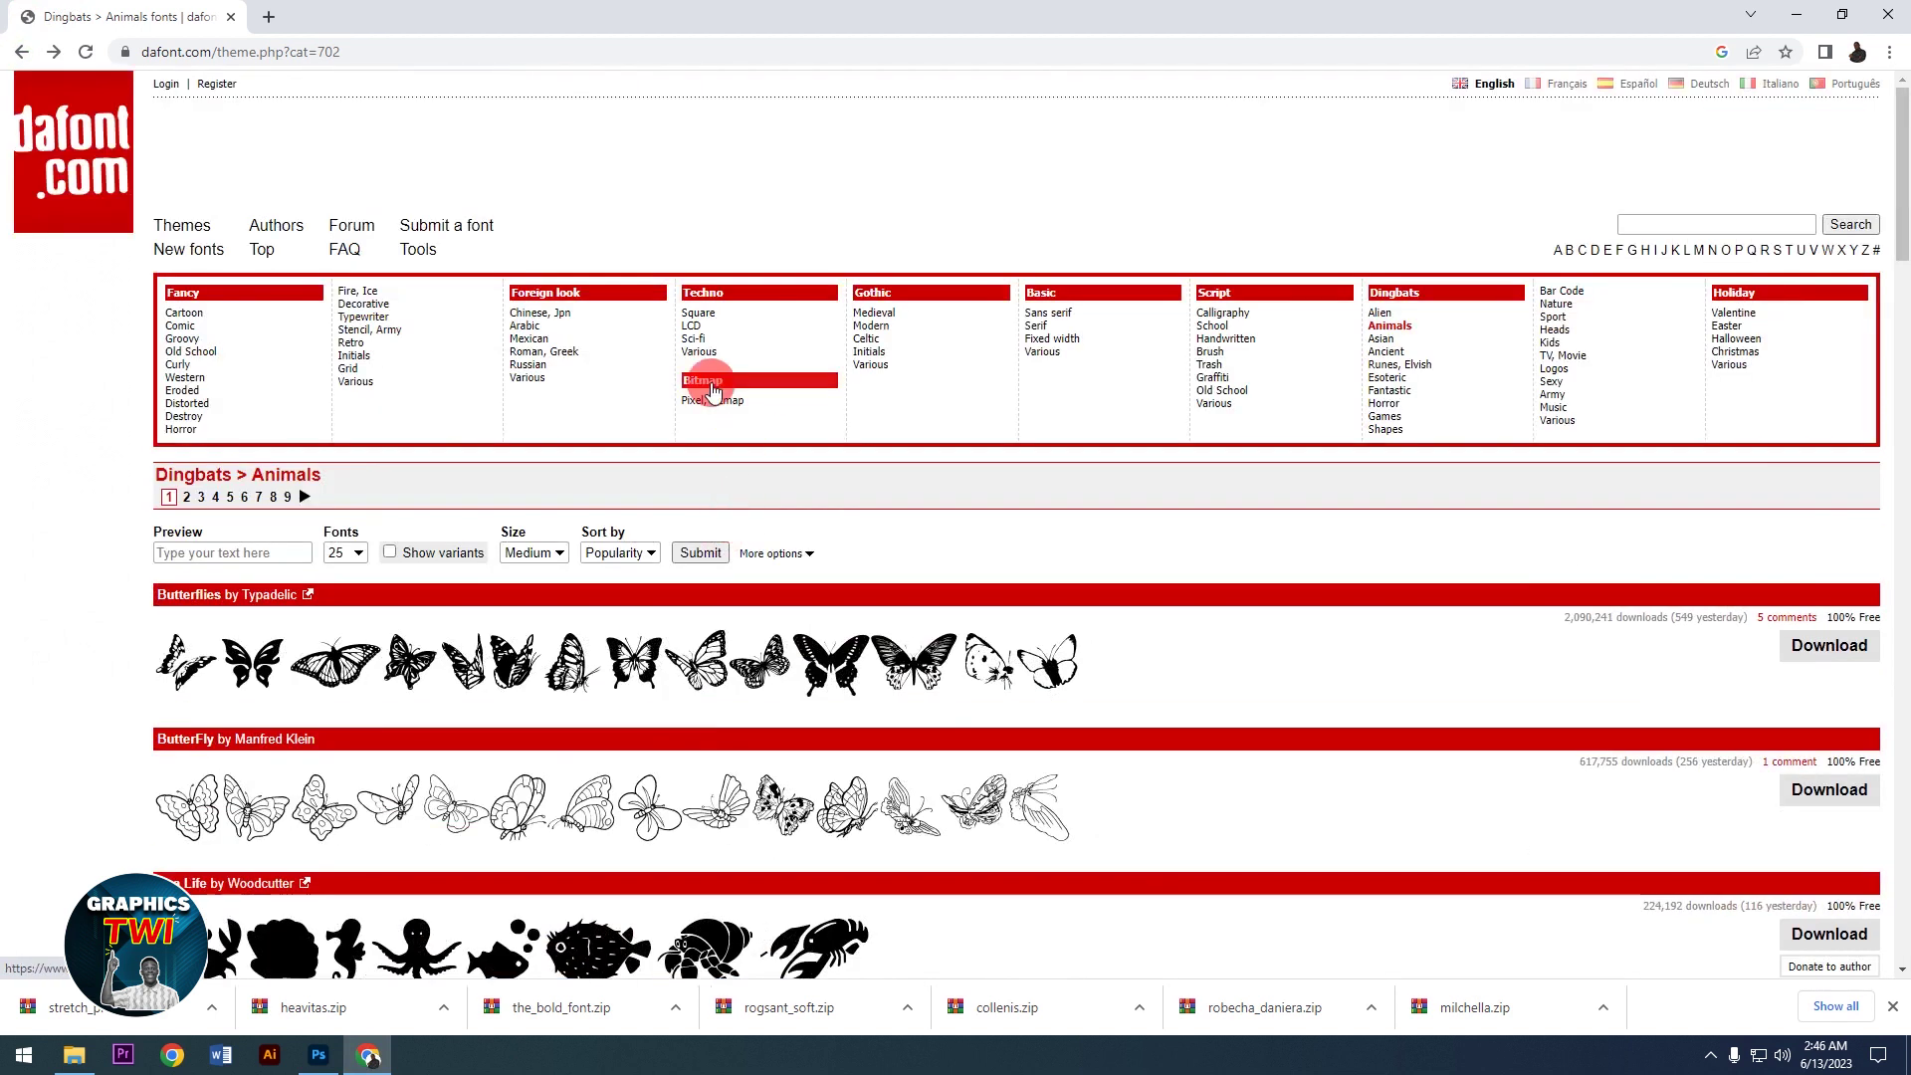
{"action": "left_click", "coordinate": [22, 51]}
{"action": "scroll", "coordinate": [985, 652], "scroll_direction": "up", "scroll_amount": 10}
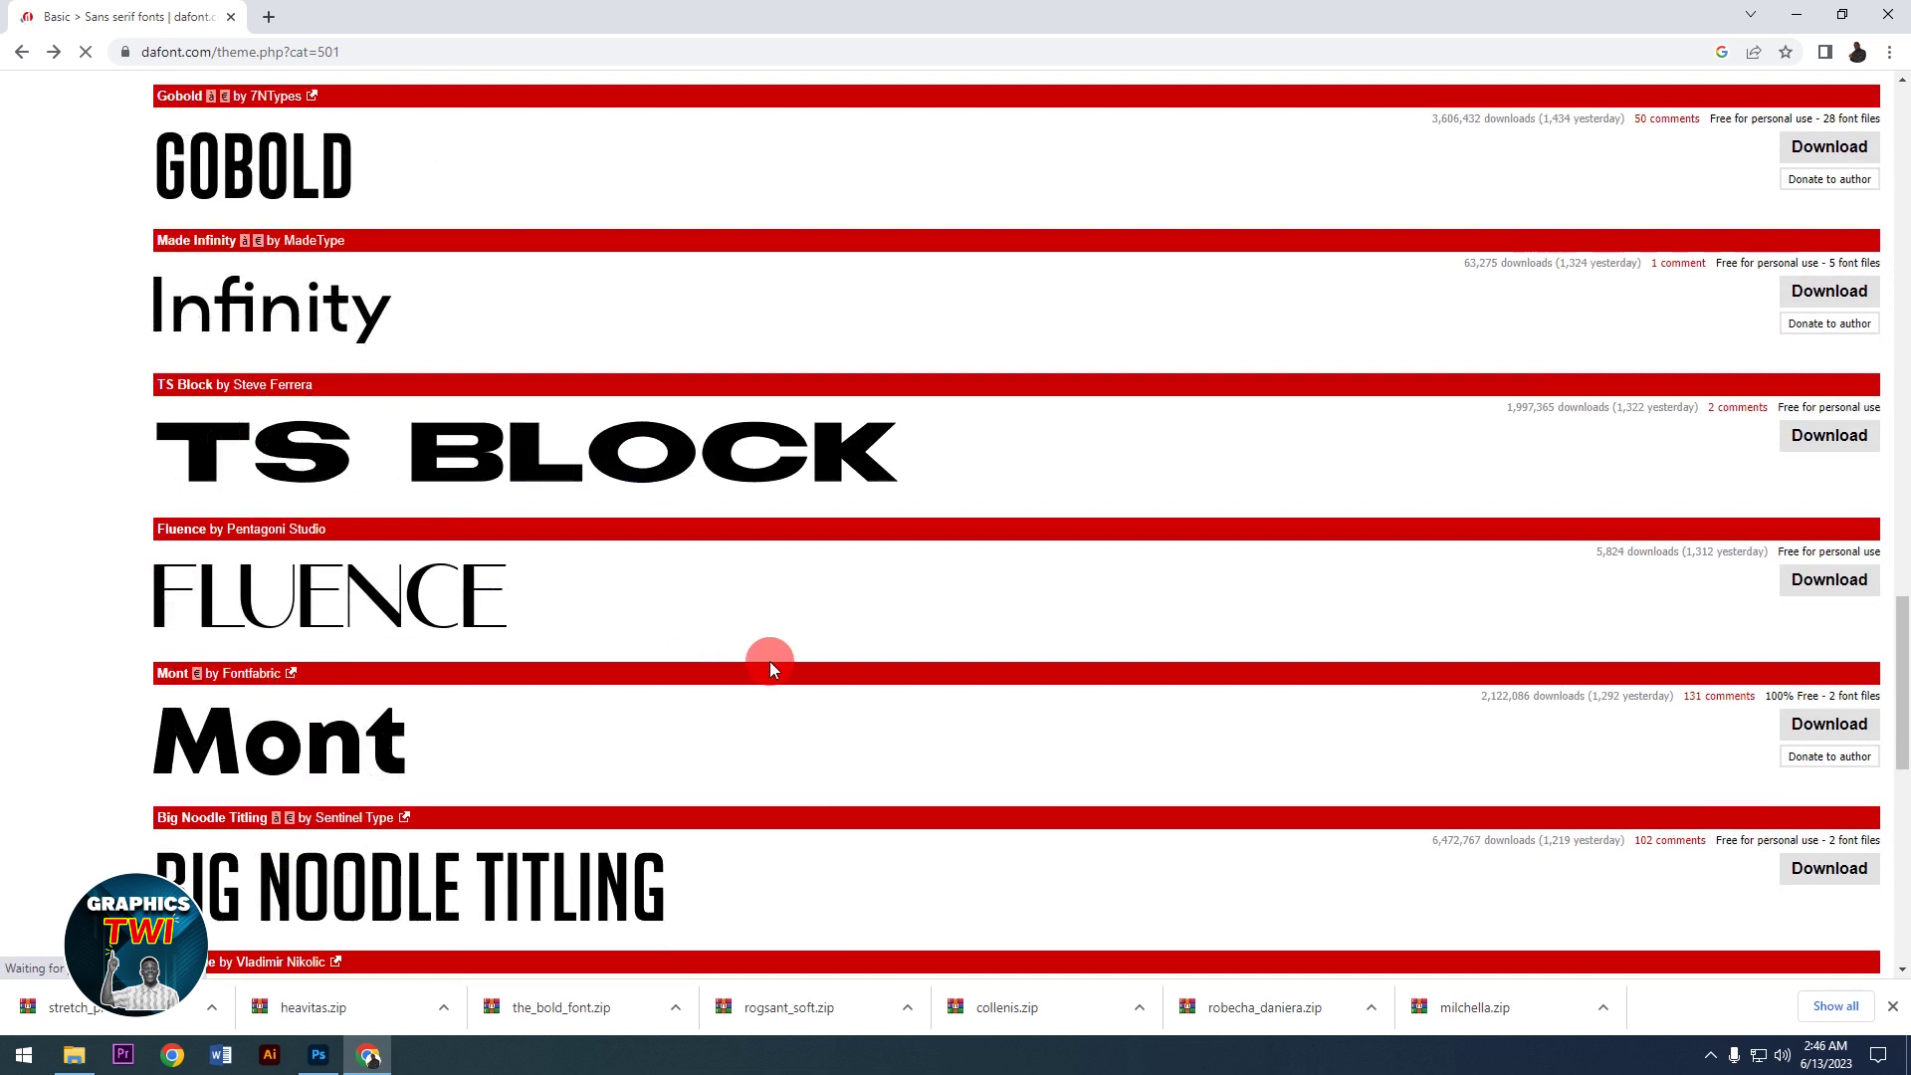
{"action": "left_click", "coordinate": [1801, 8]}
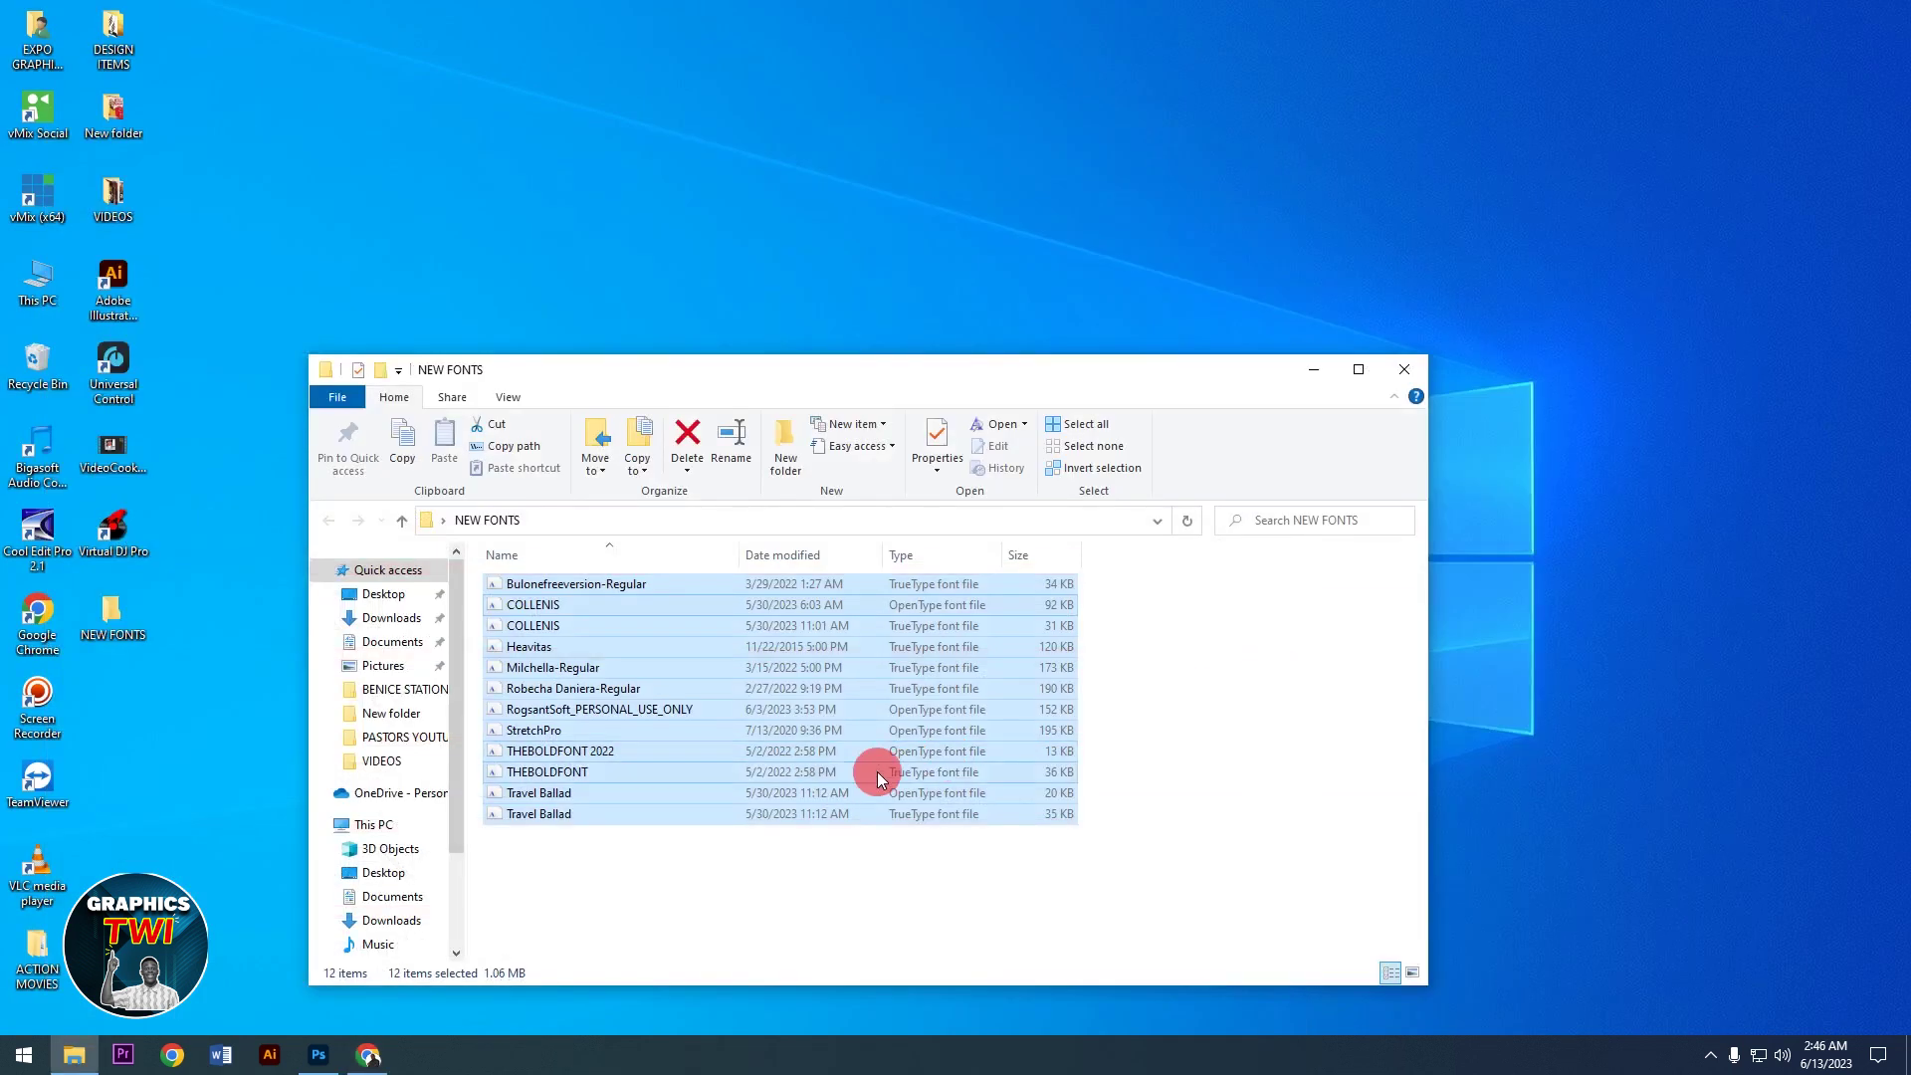
{"action": "left_click", "coordinate": [332, 1063]}
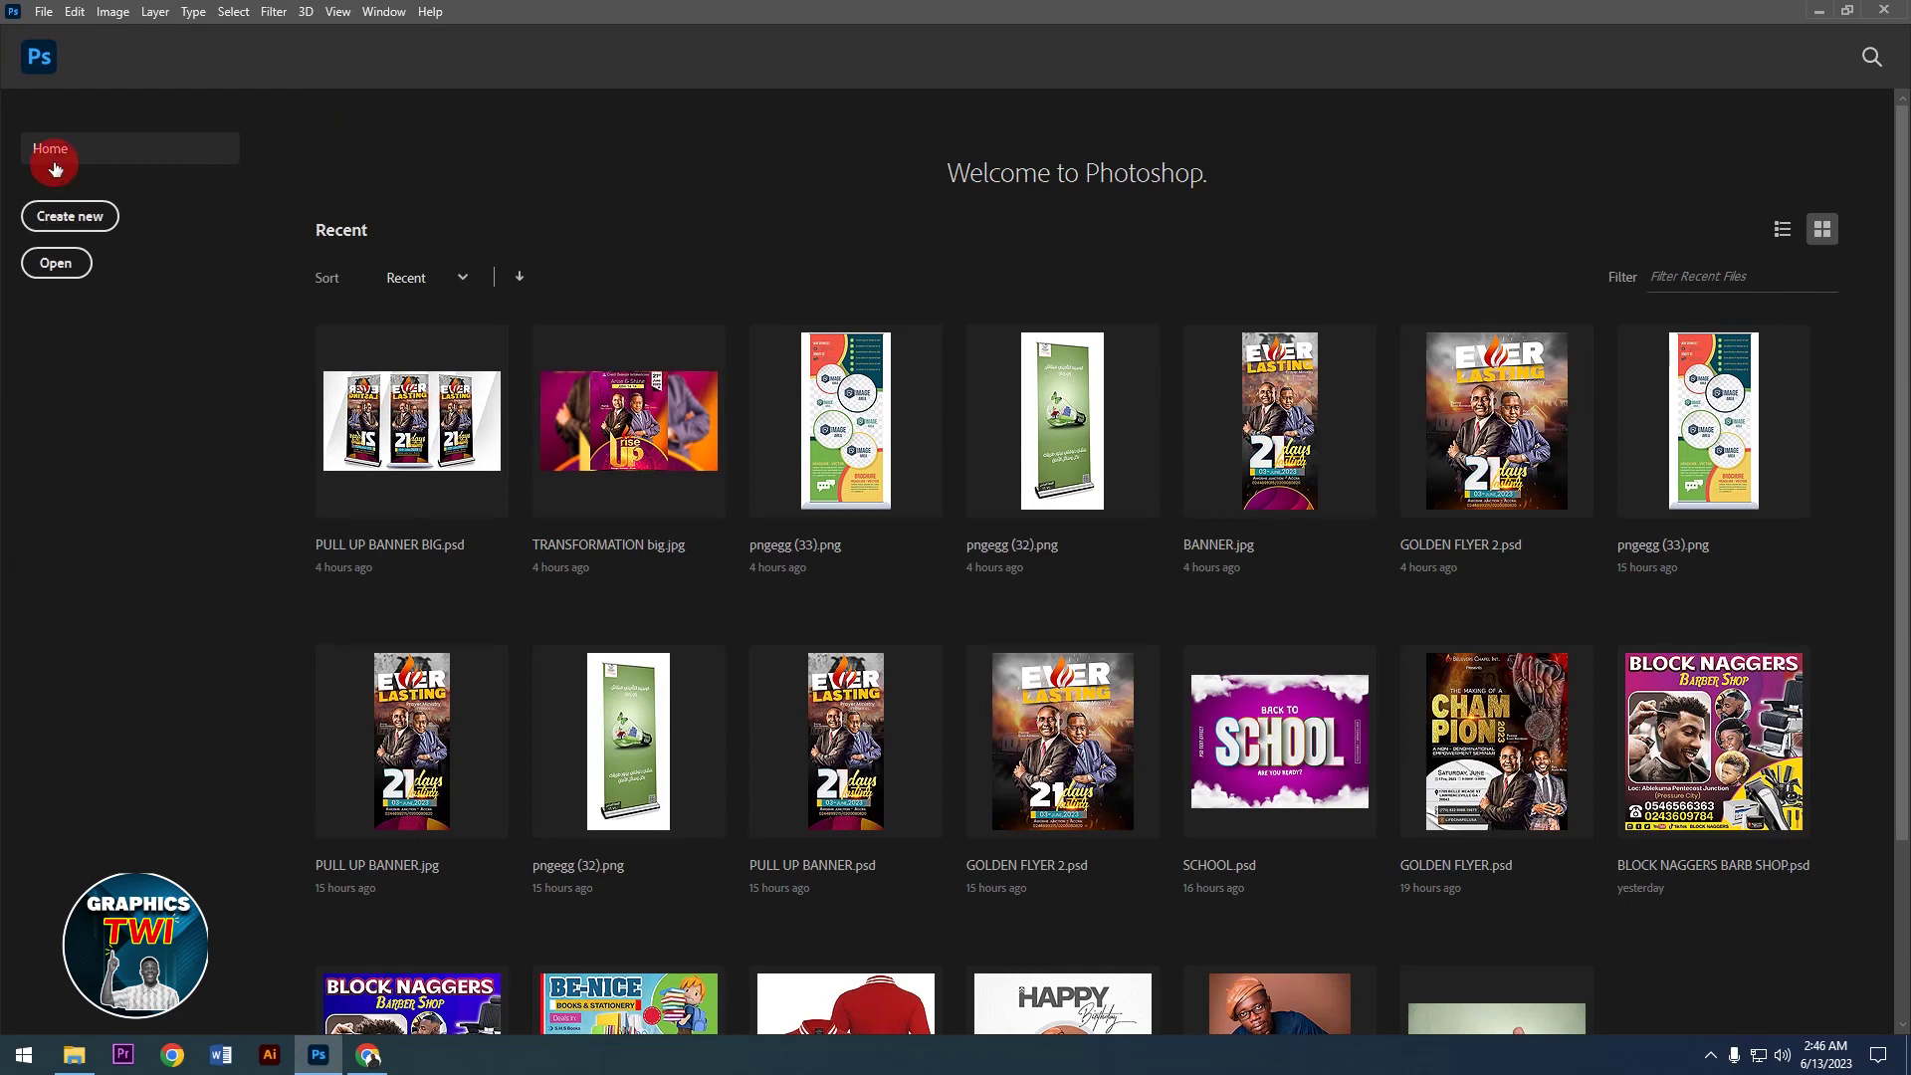
Step: Create a blank 2409 × 5669 px document from the 85 x 200 cm preset and pick the Type tool
{"action": "left_click", "coordinate": [70, 216]}
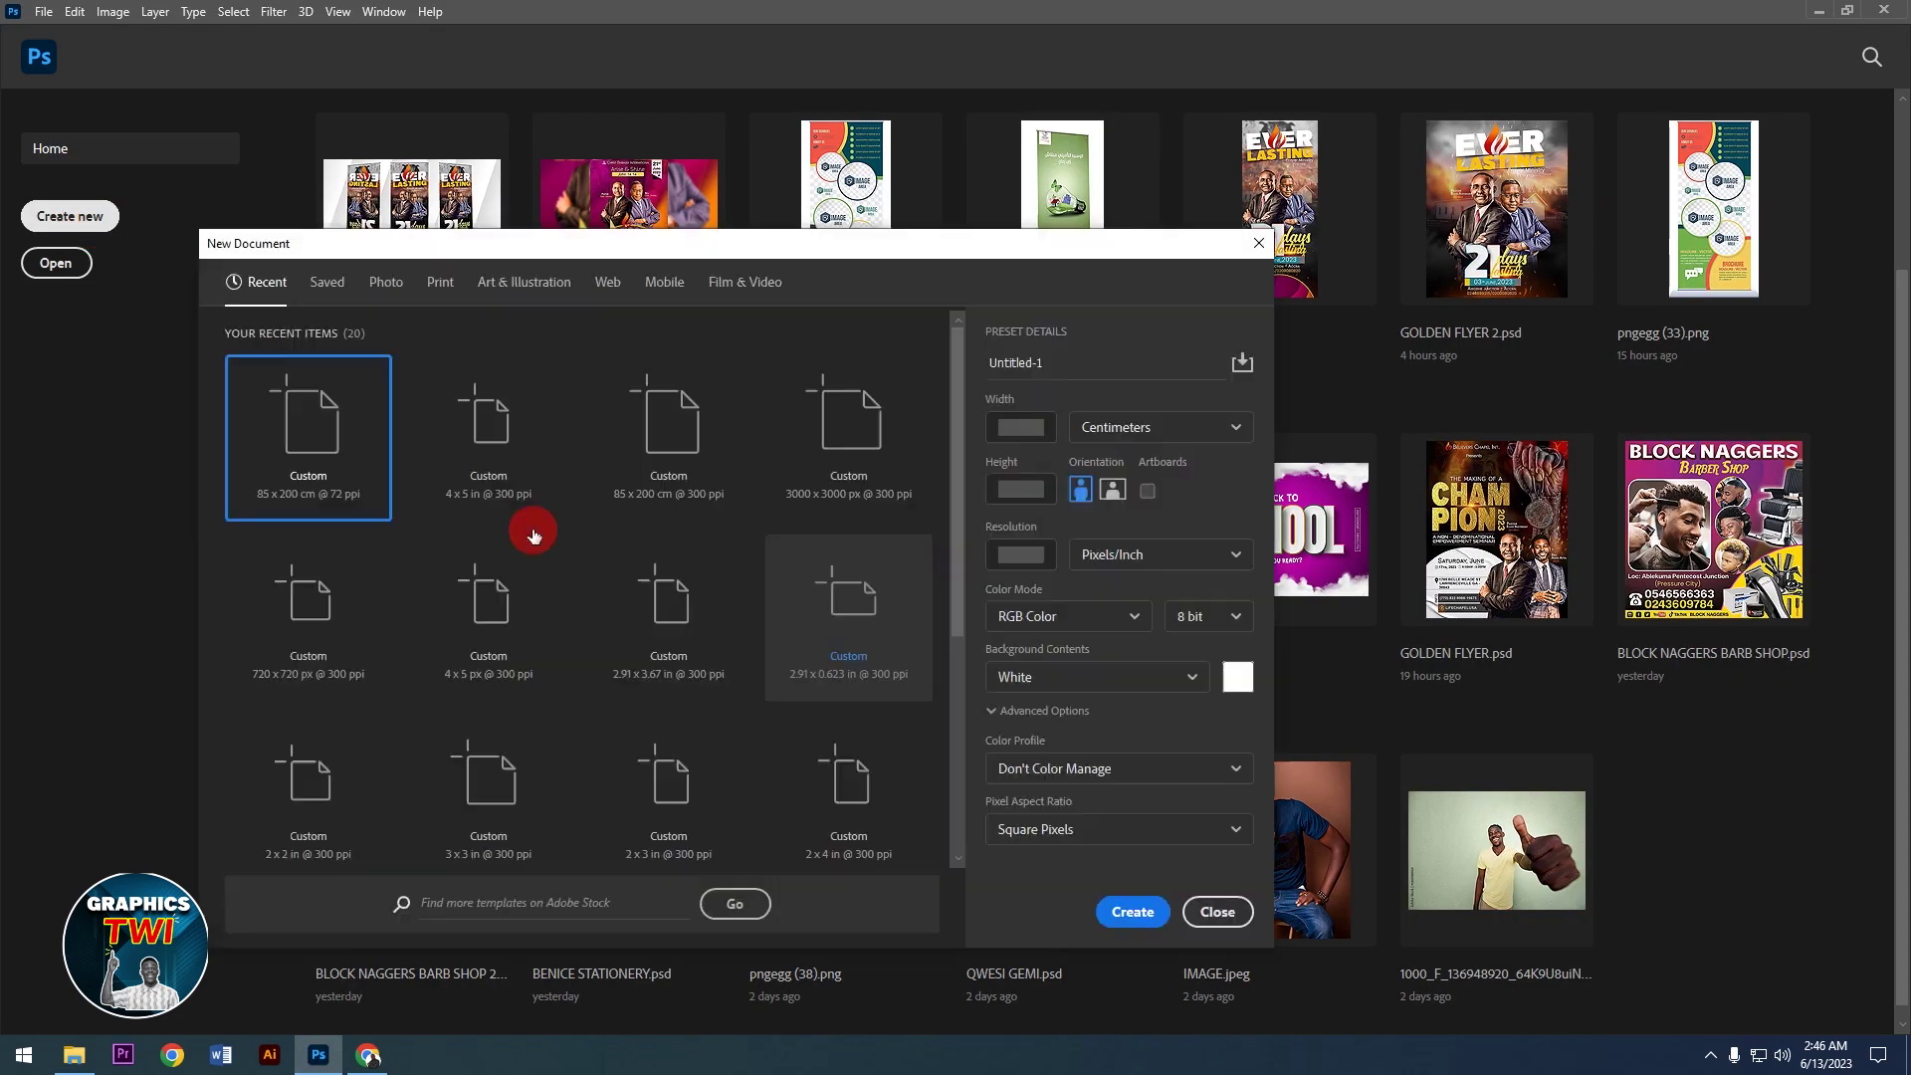
{"action": "left_click", "coordinate": [1135, 912]}
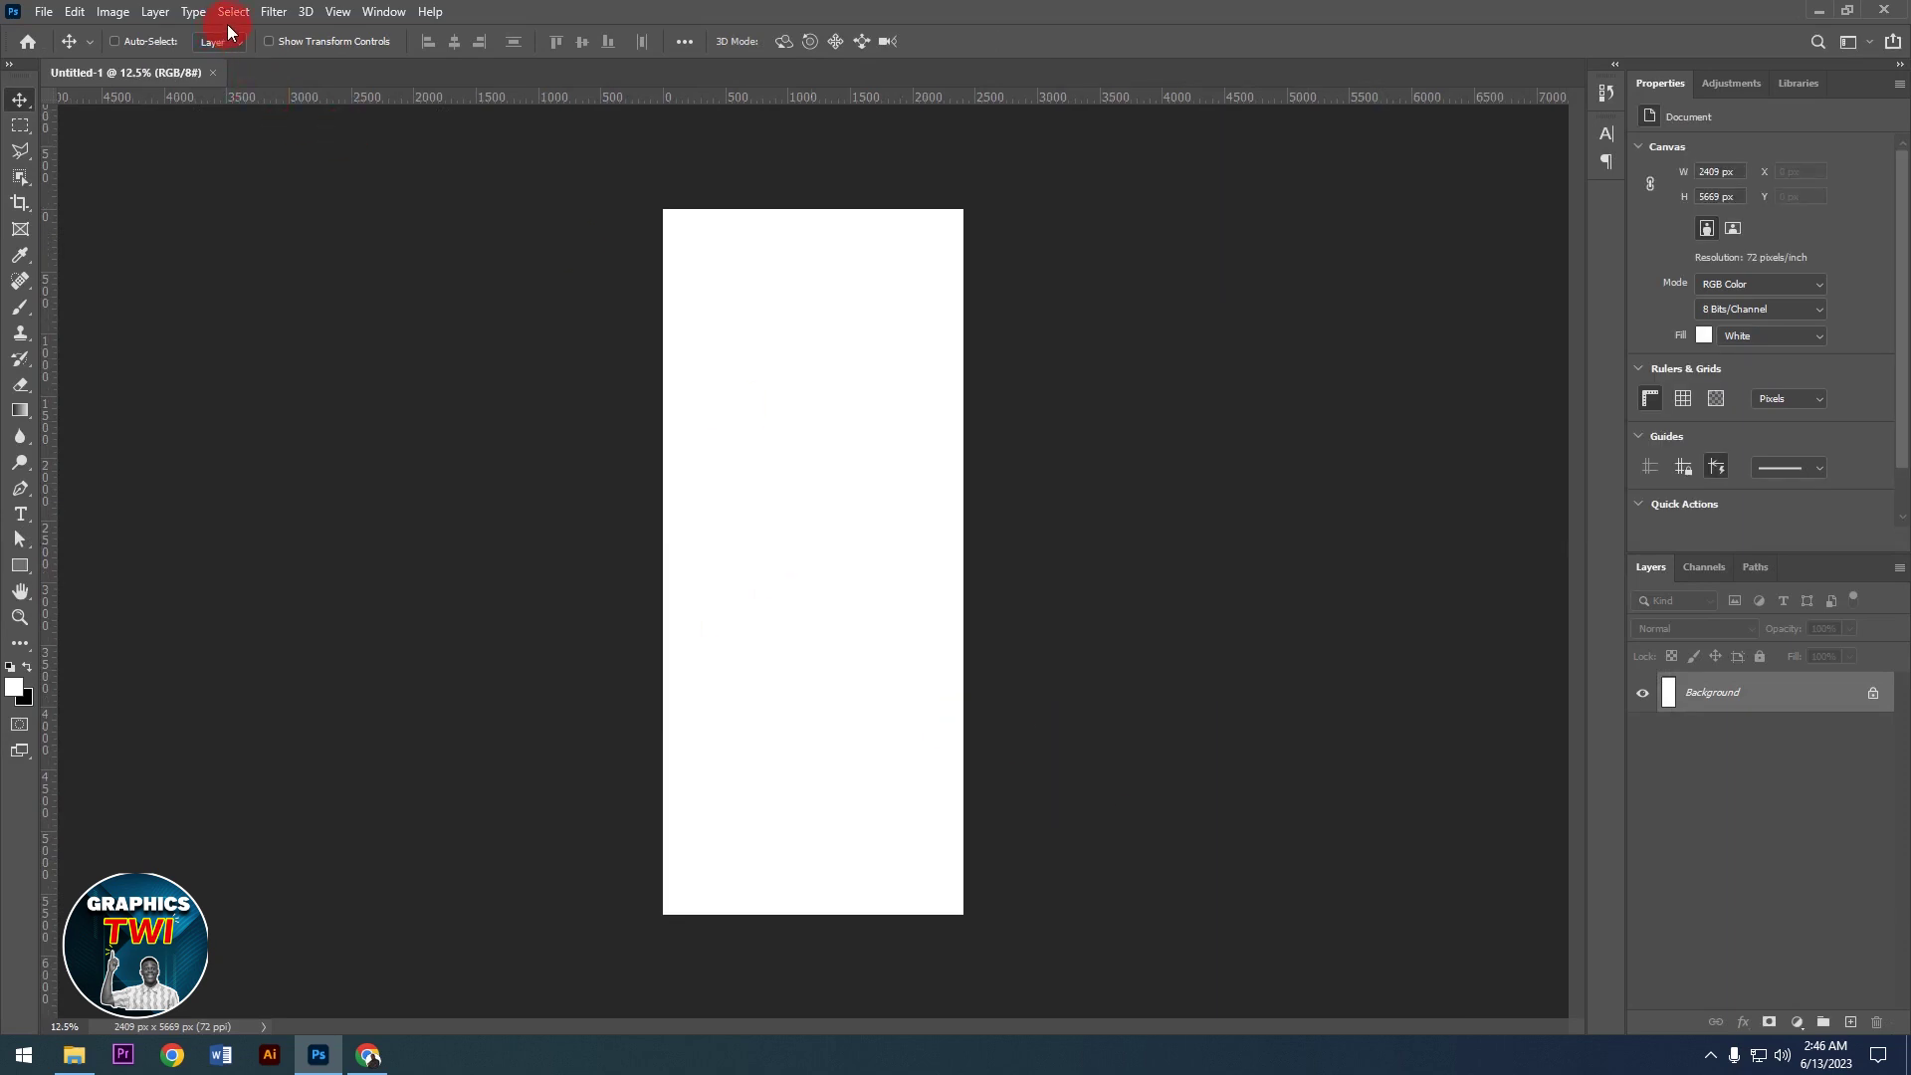
{"action": "left_click", "coordinate": [272, 20]}
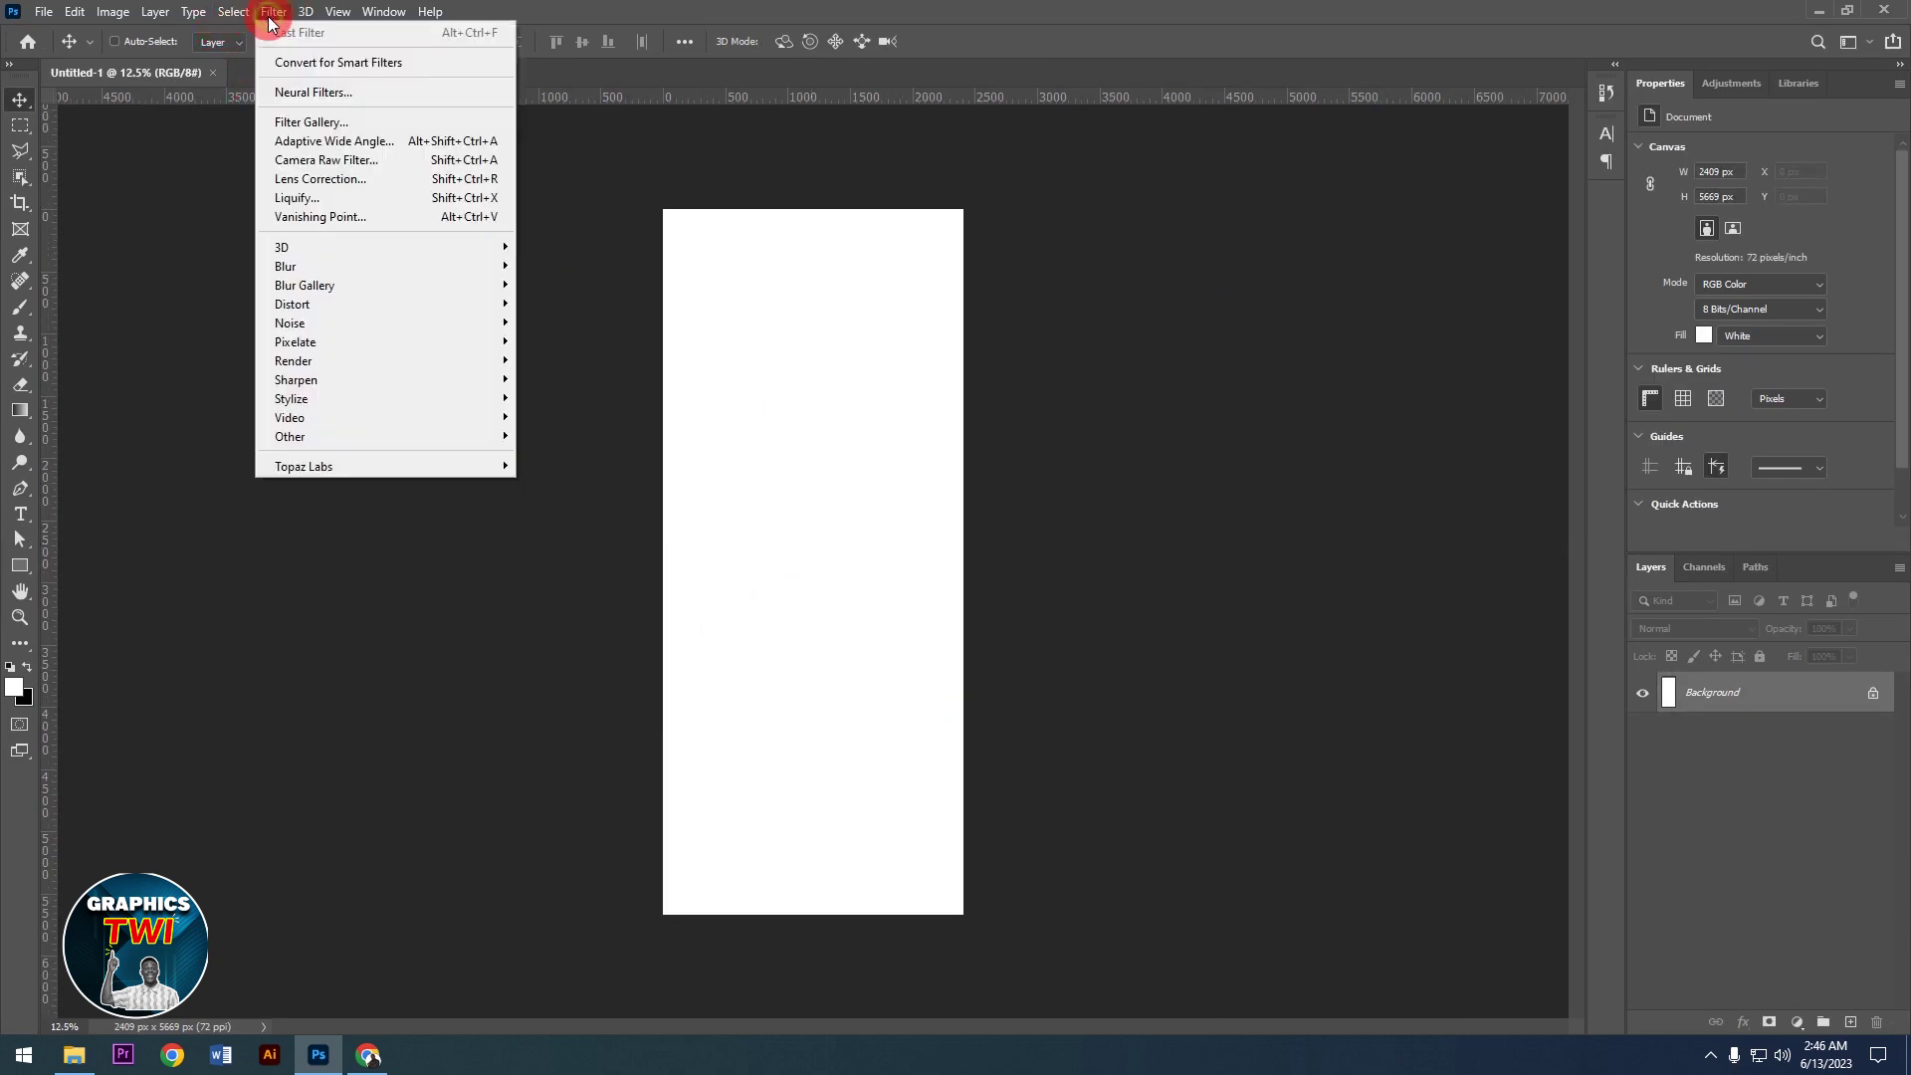
{"action": "left_click", "coordinate": [273, 12]}
{"action": "left_click", "coordinate": [43, 12]}
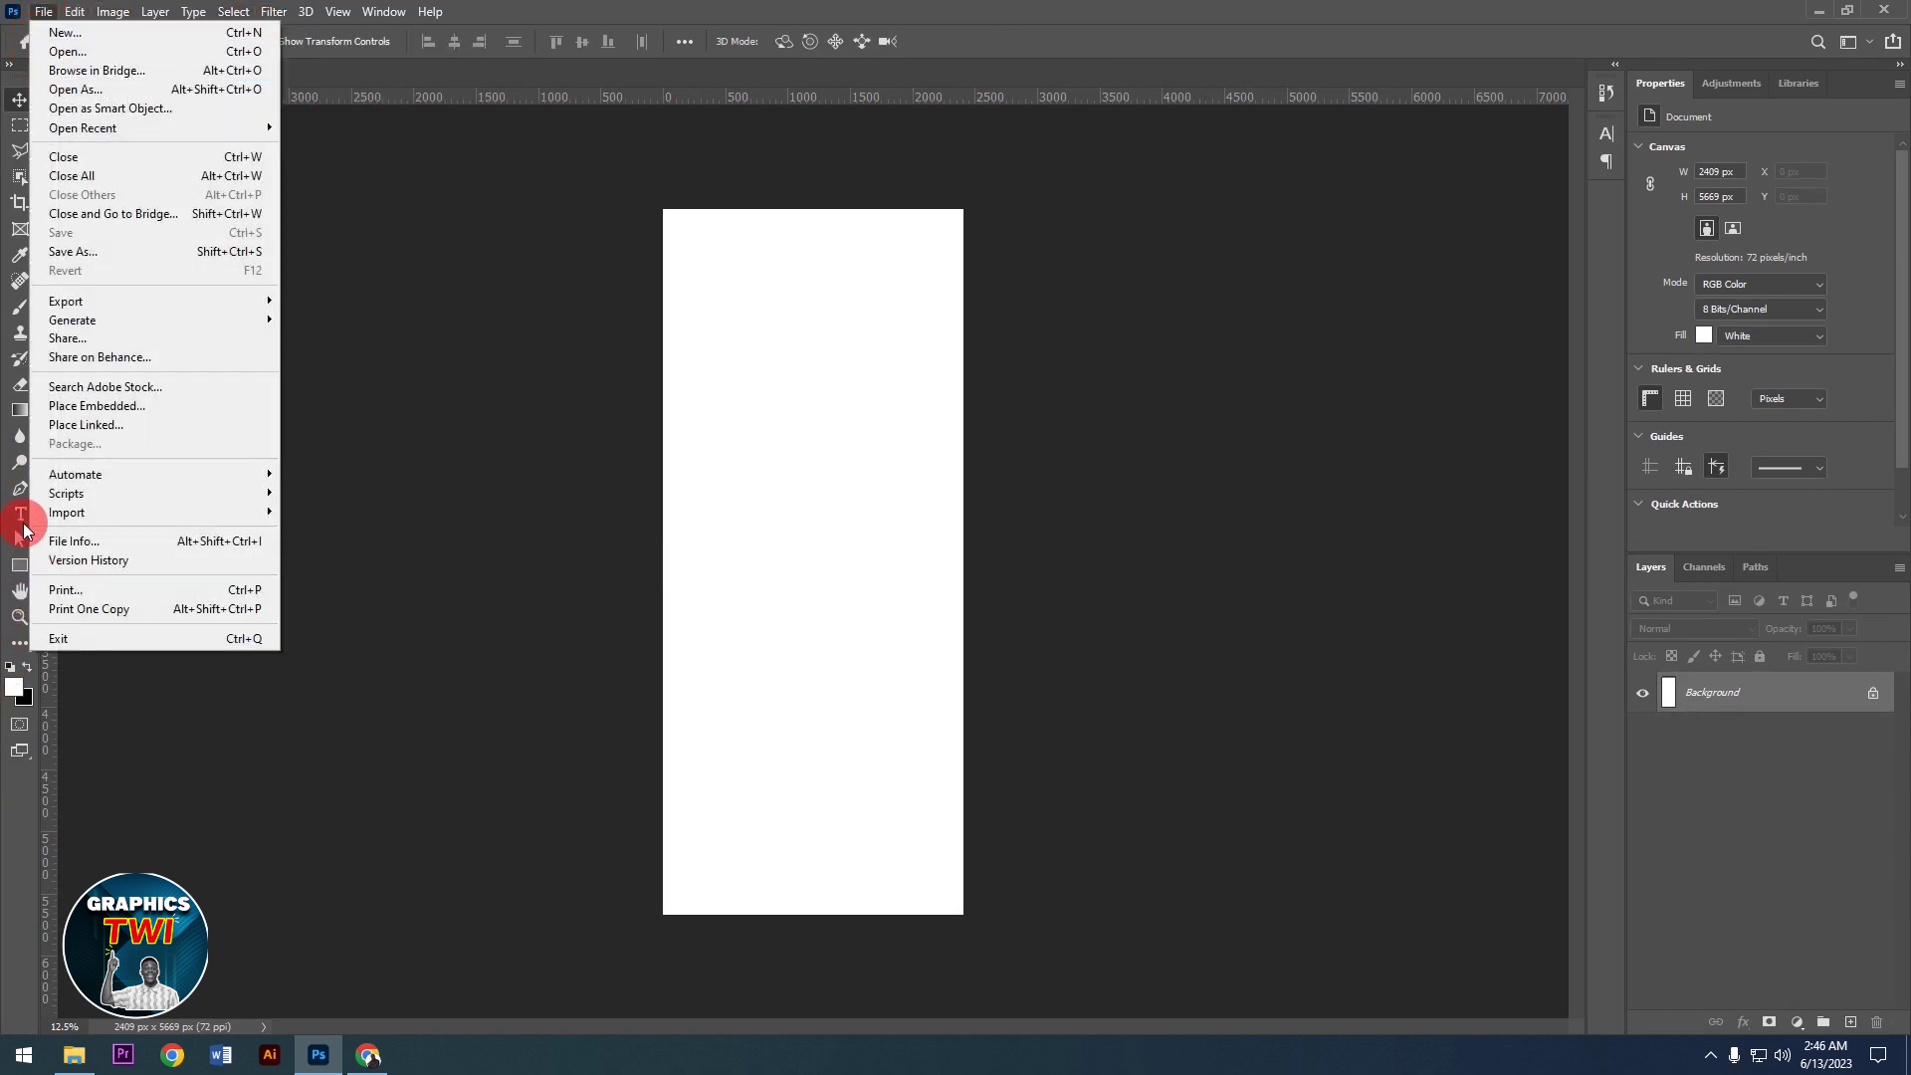
{"action": "left_click", "coordinate": [24, 518]}
{"action": "left_click", "coordinate": [15, 759]}
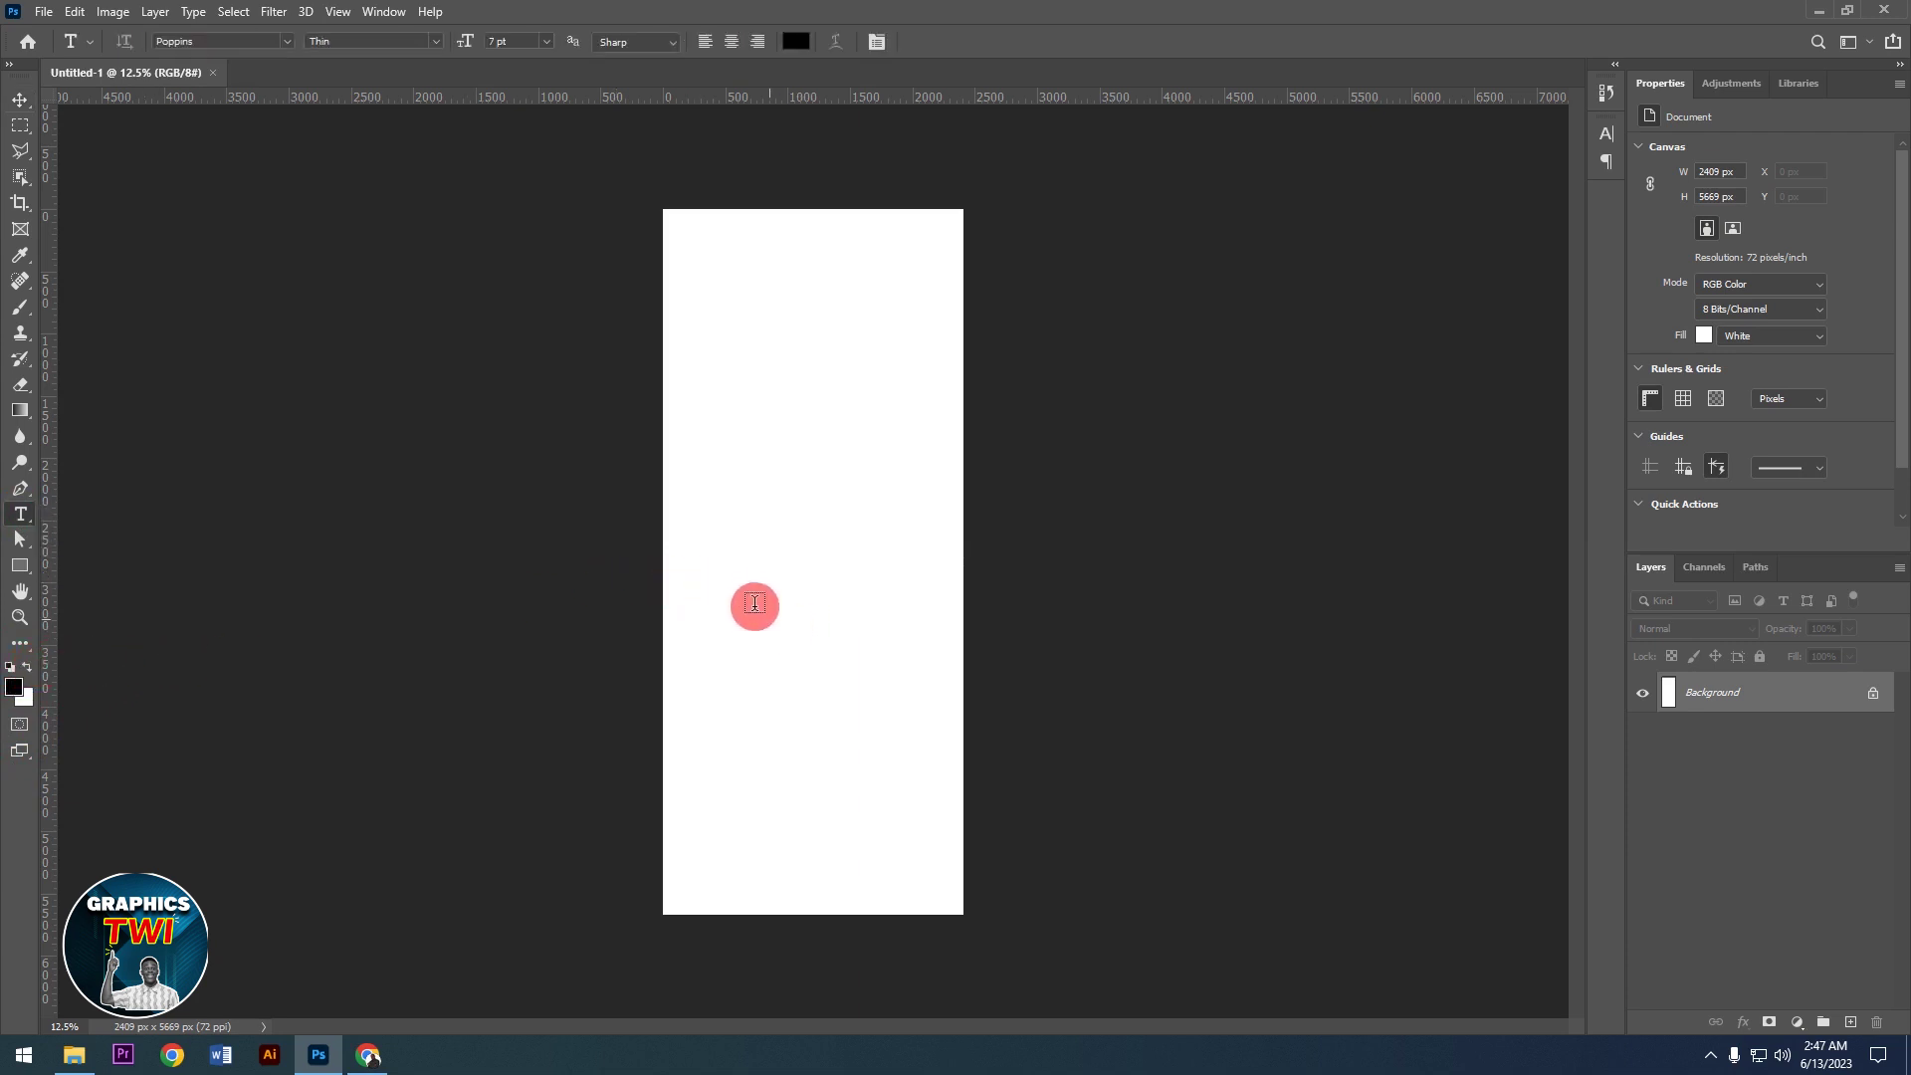
Step: Add the word Character near the canvas centre in Poppins Thin at 60 pt
{"action": "left_click", "coordinate": [738, 572]}
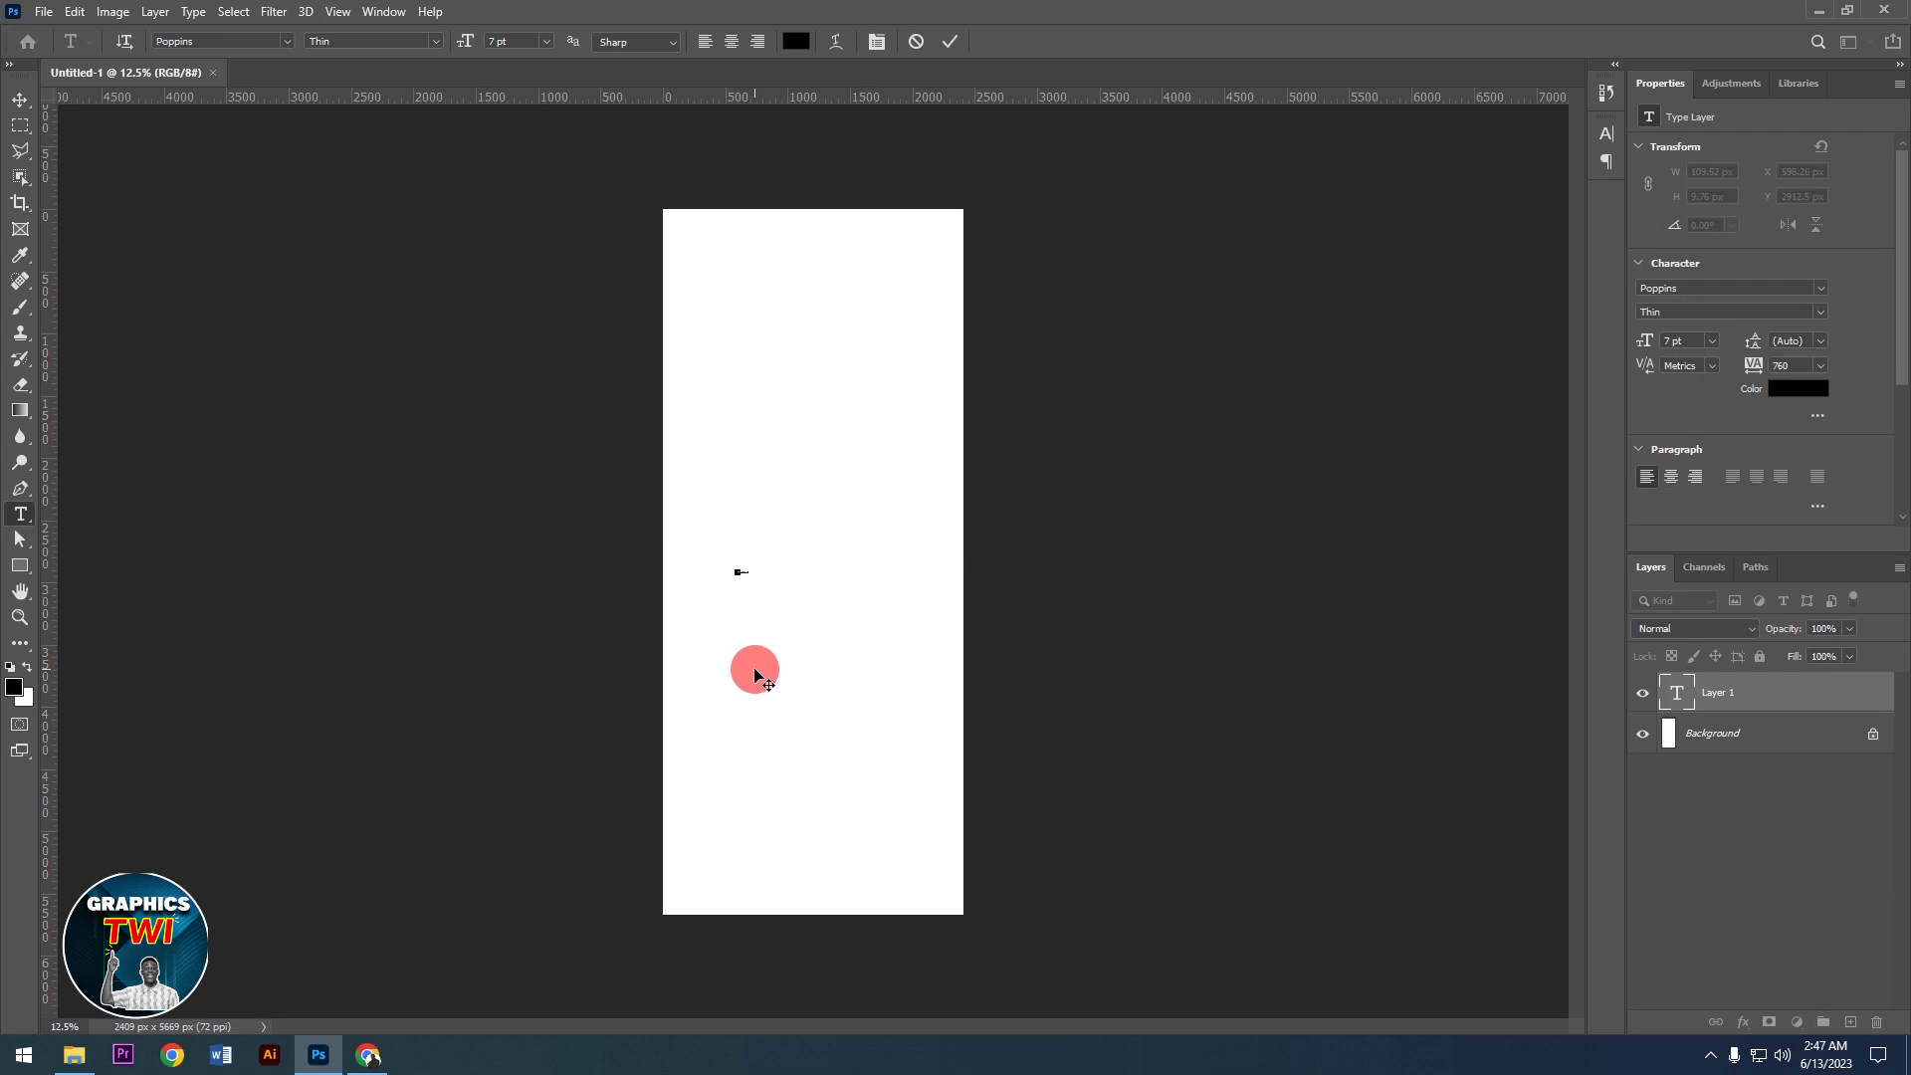
{"action": "left_click", "coordinate": [856, 150]}
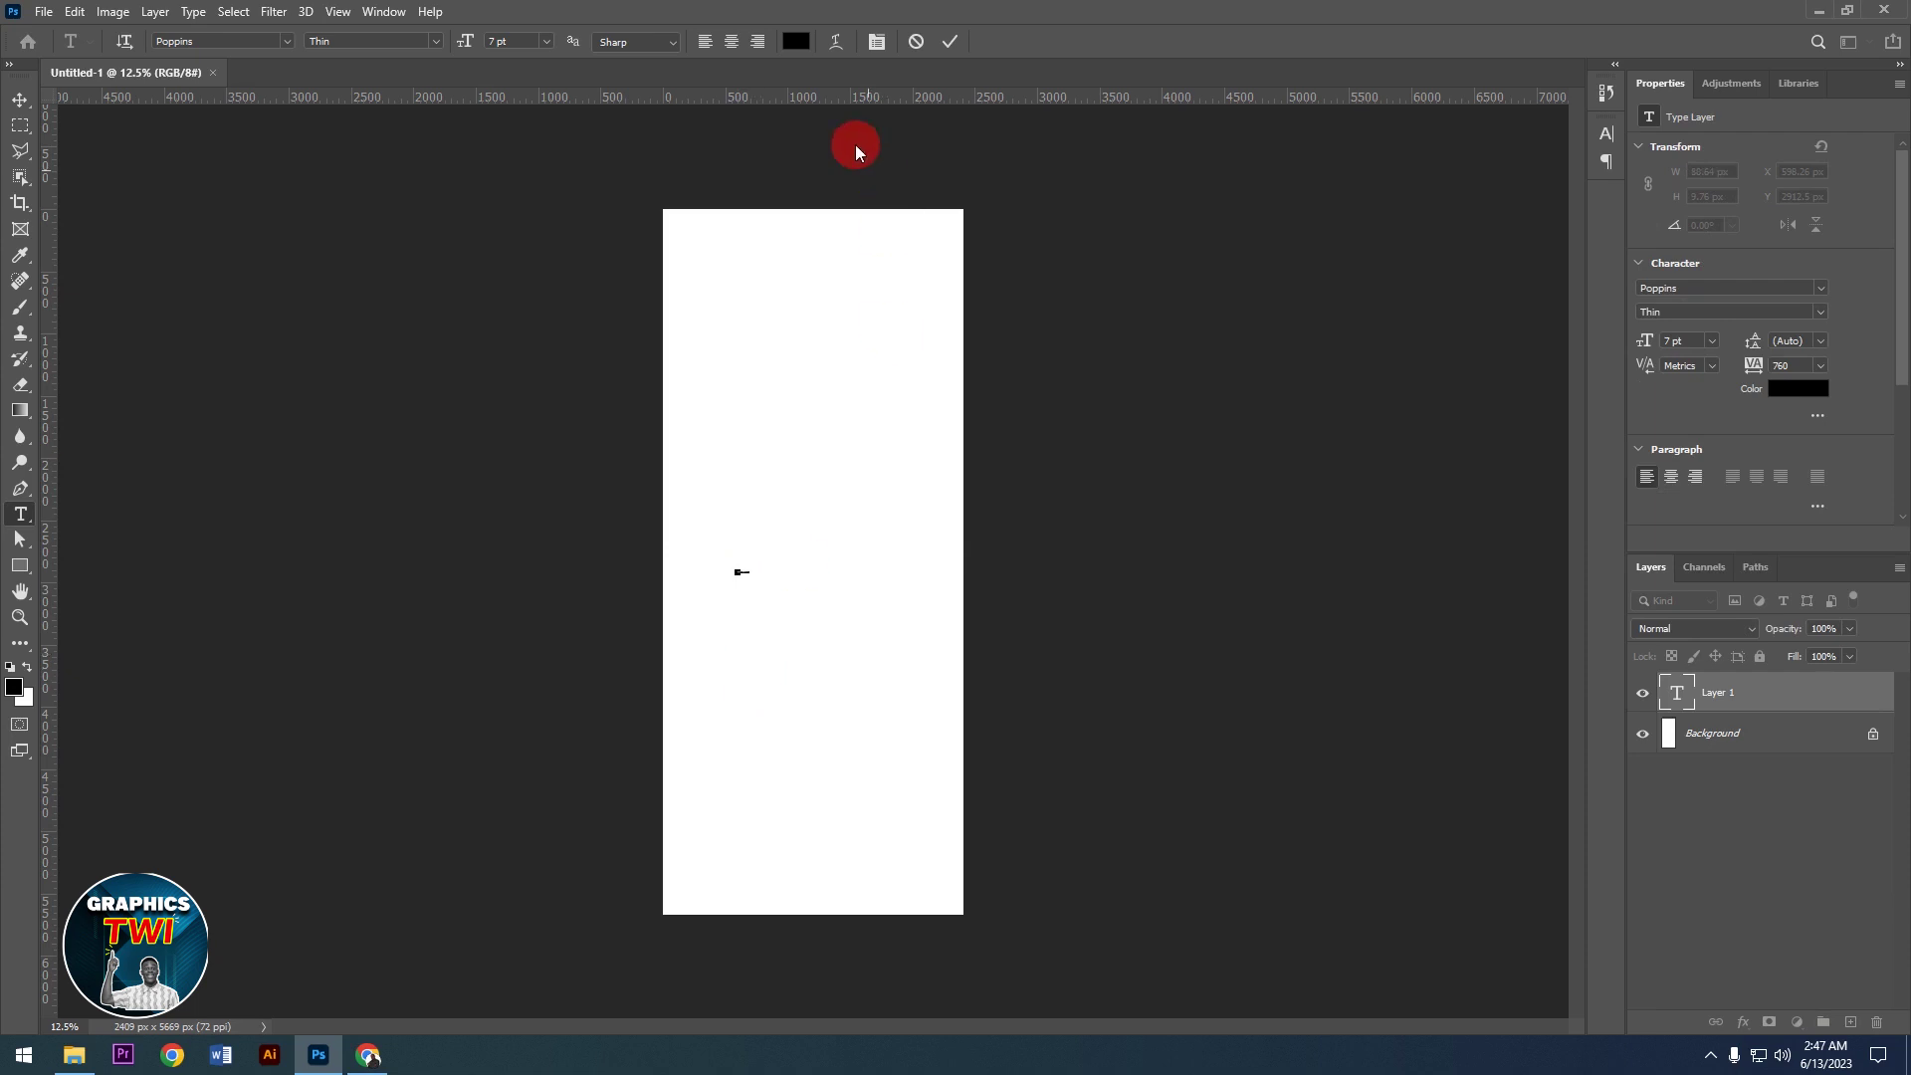
{"action": "left_click", "coordinate": [885, 41]}
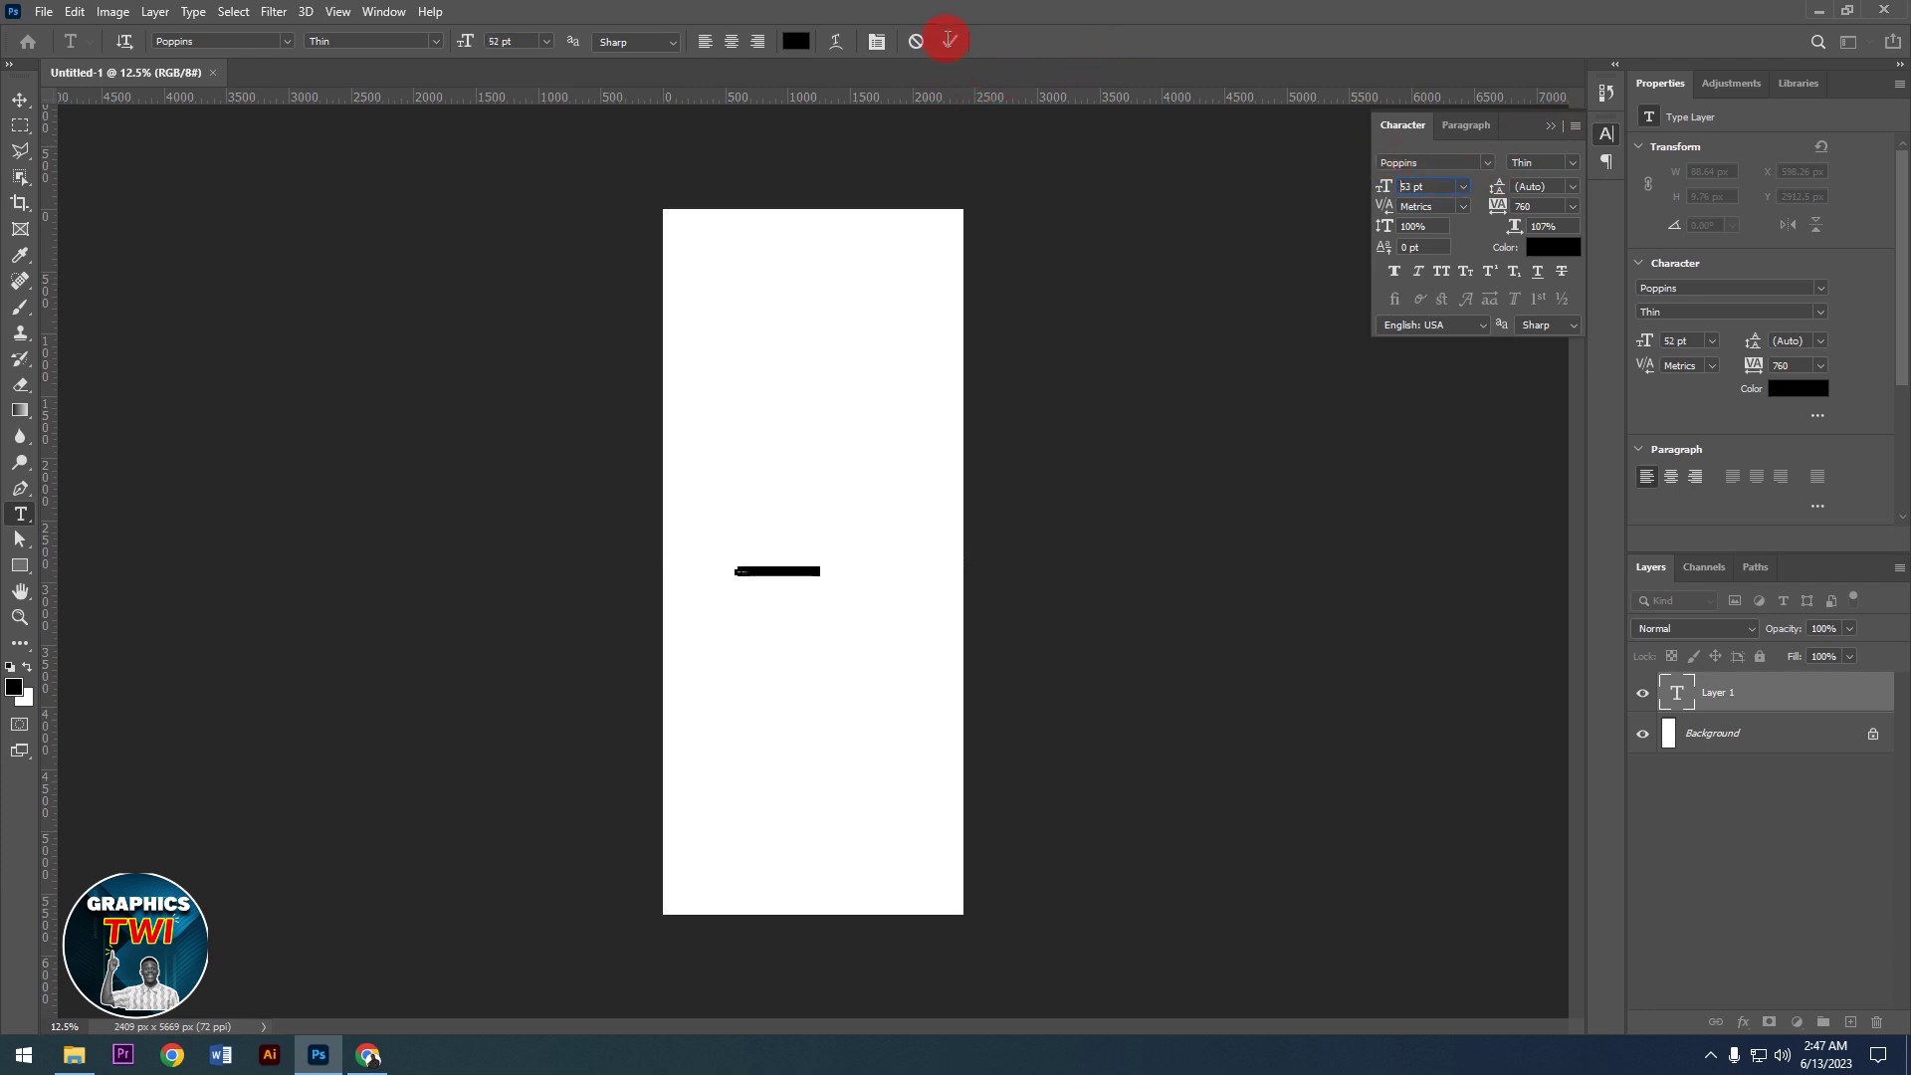
{"action": "type", "text": "60"}
{"action": "key", "text": "Return"}
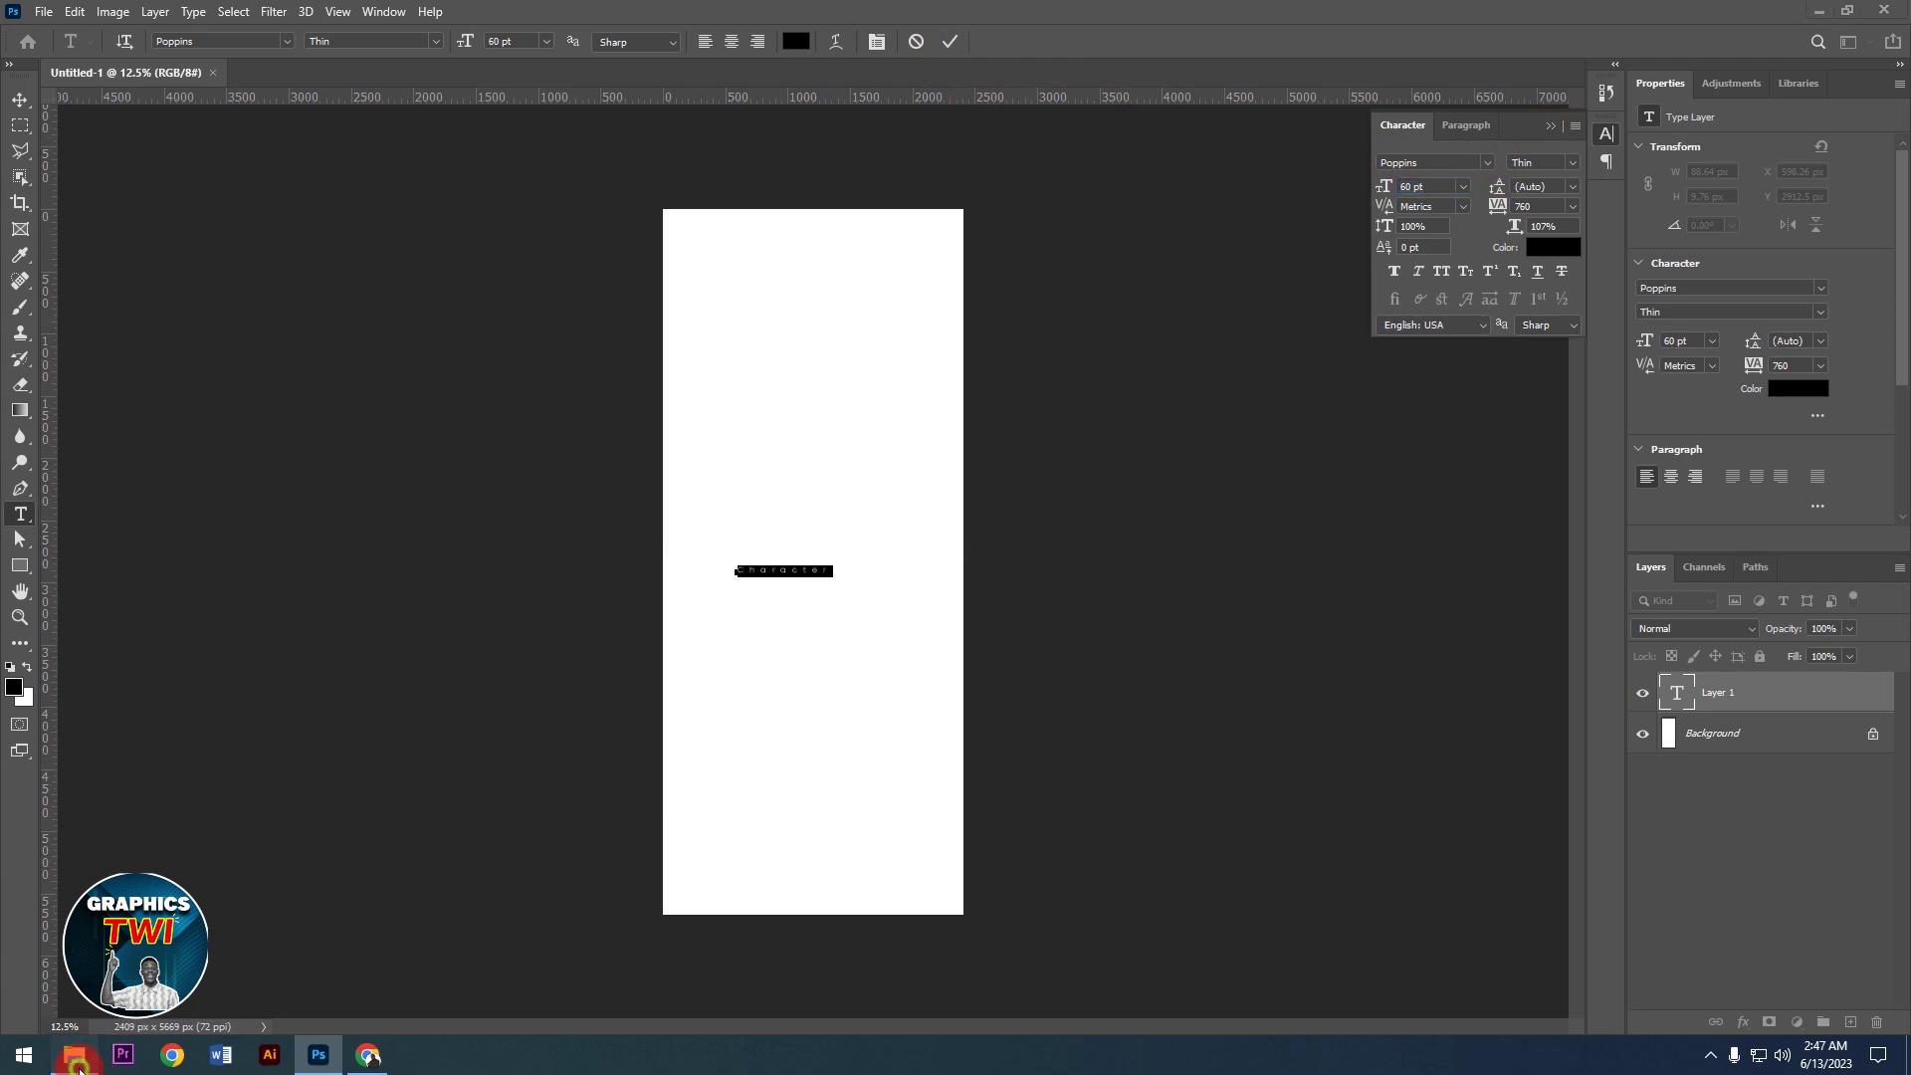
{"action": "left_click", "coordinate": [76, 1057]}
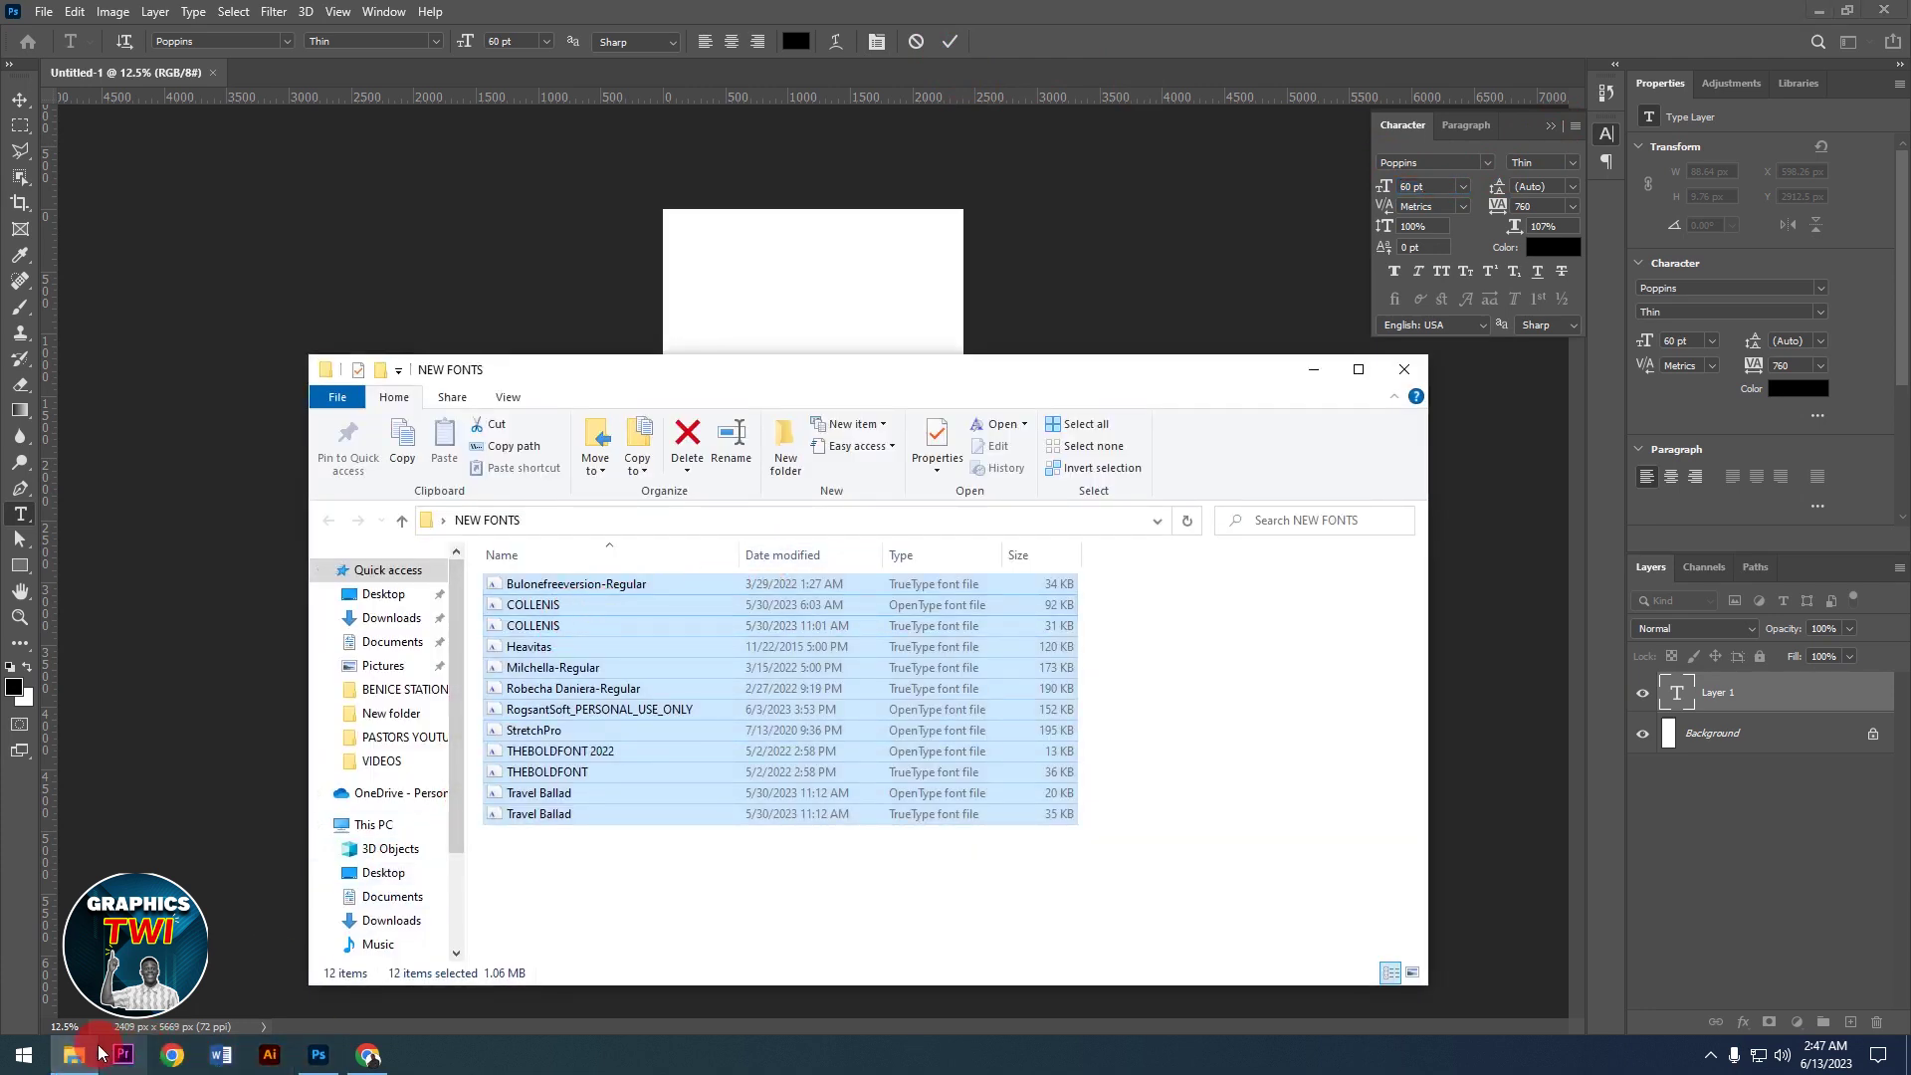
Step: Browse the downloaded font archives in Downloads, then minimize File Explorer
{"action": "left_click", "coordinate": [408, 619]}
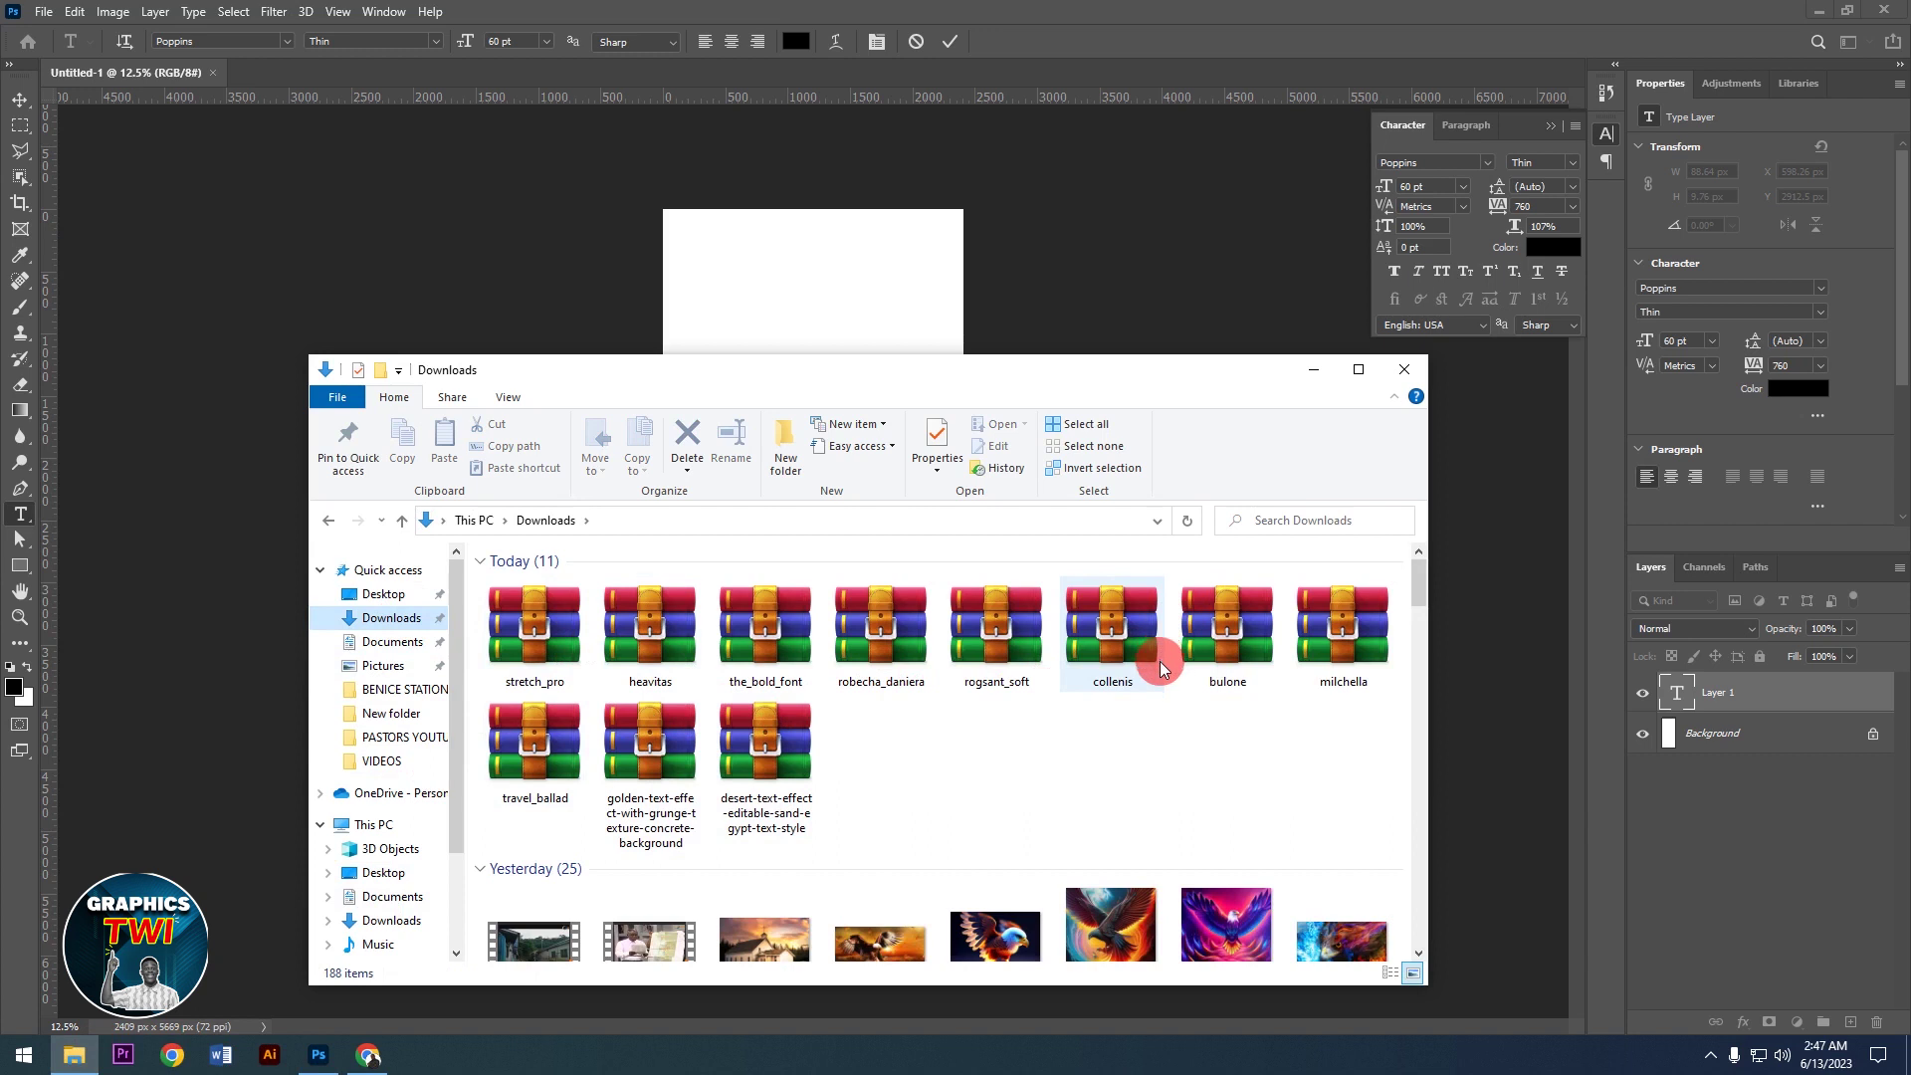
{"action": "scroll", "coordinate": [1252, 828], "scroll_direction": "up", "scroll_amount": 1}
{"action": "scroll", "coordinate": [1240, 821], "scroll_direction": "up", "scroll_amount": 1}
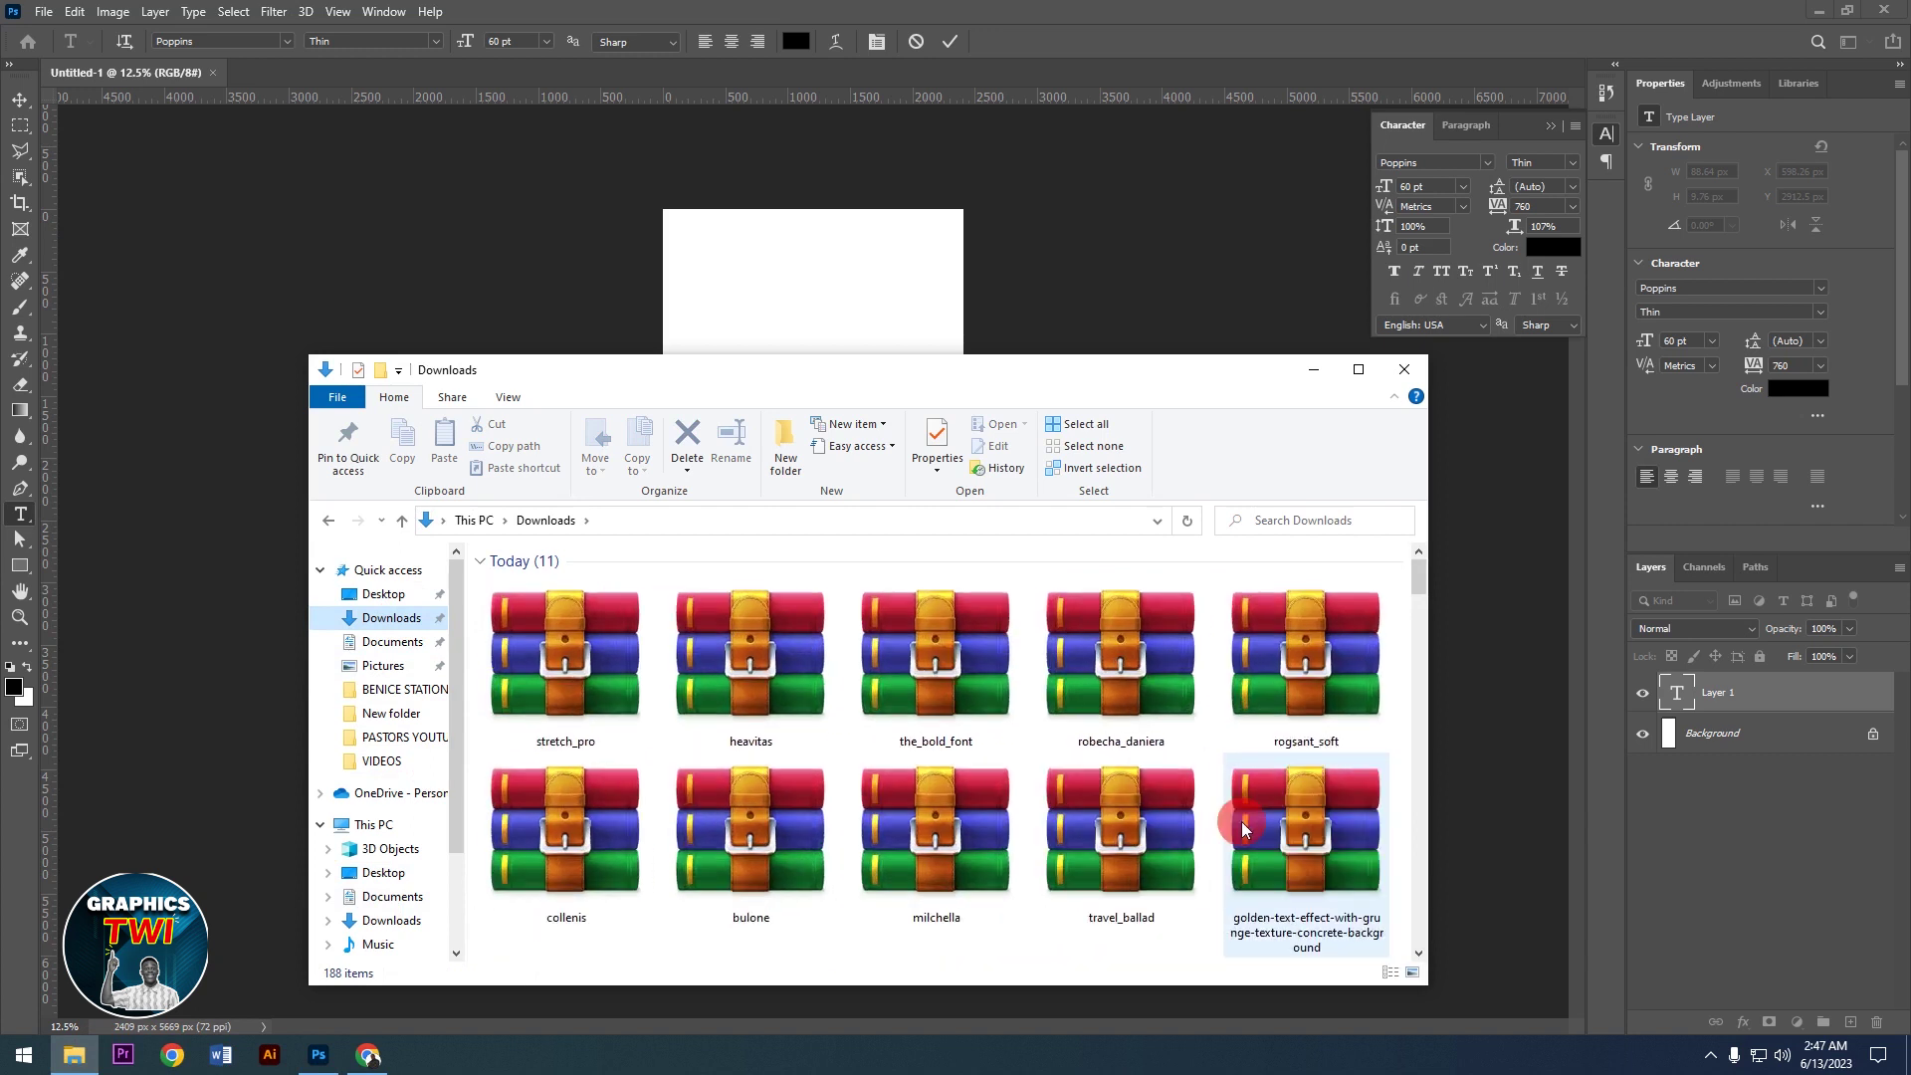
{"action": "scroll", "coordinate": [1240, 821], "scroll_direction": "up", "scroll_amount": 1}
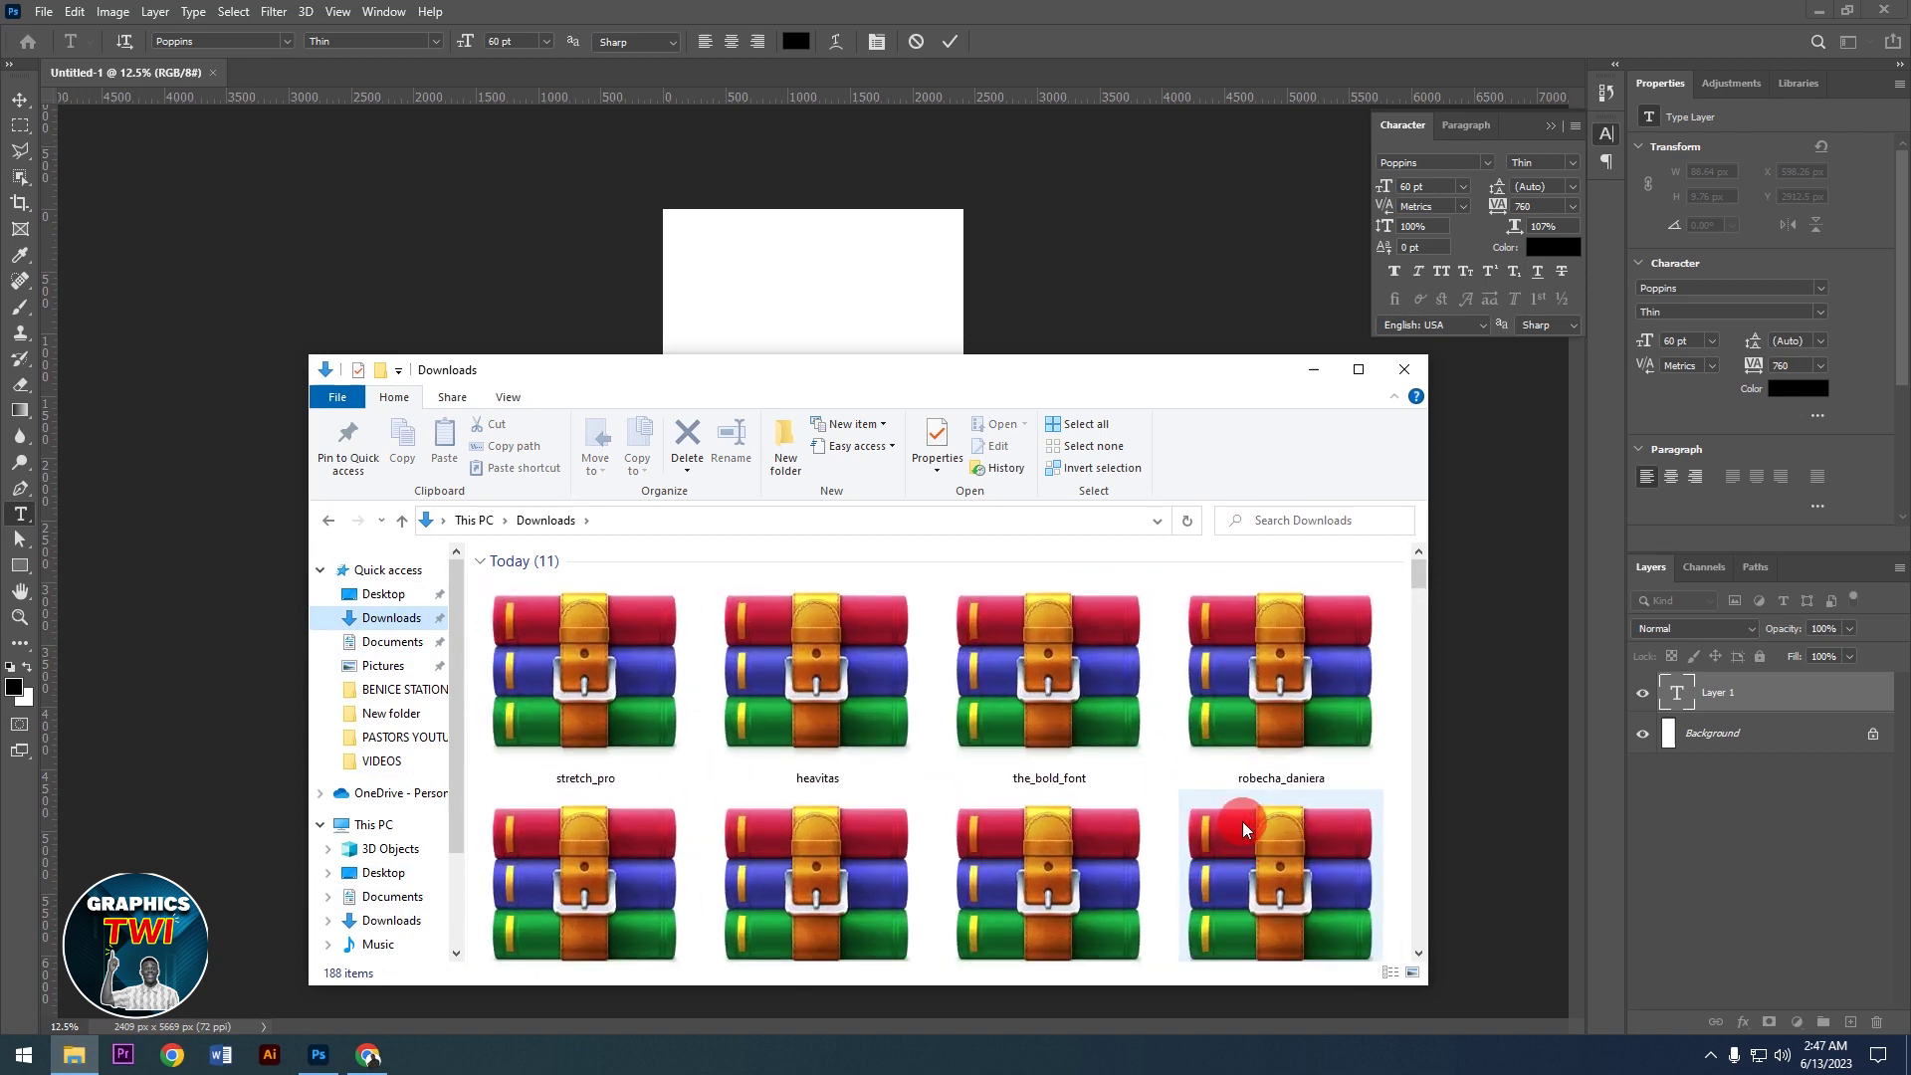
{"action": "scroll", "coordinate": [1242, 821], "scroll_direction": "up", "scroll_amount": 1}
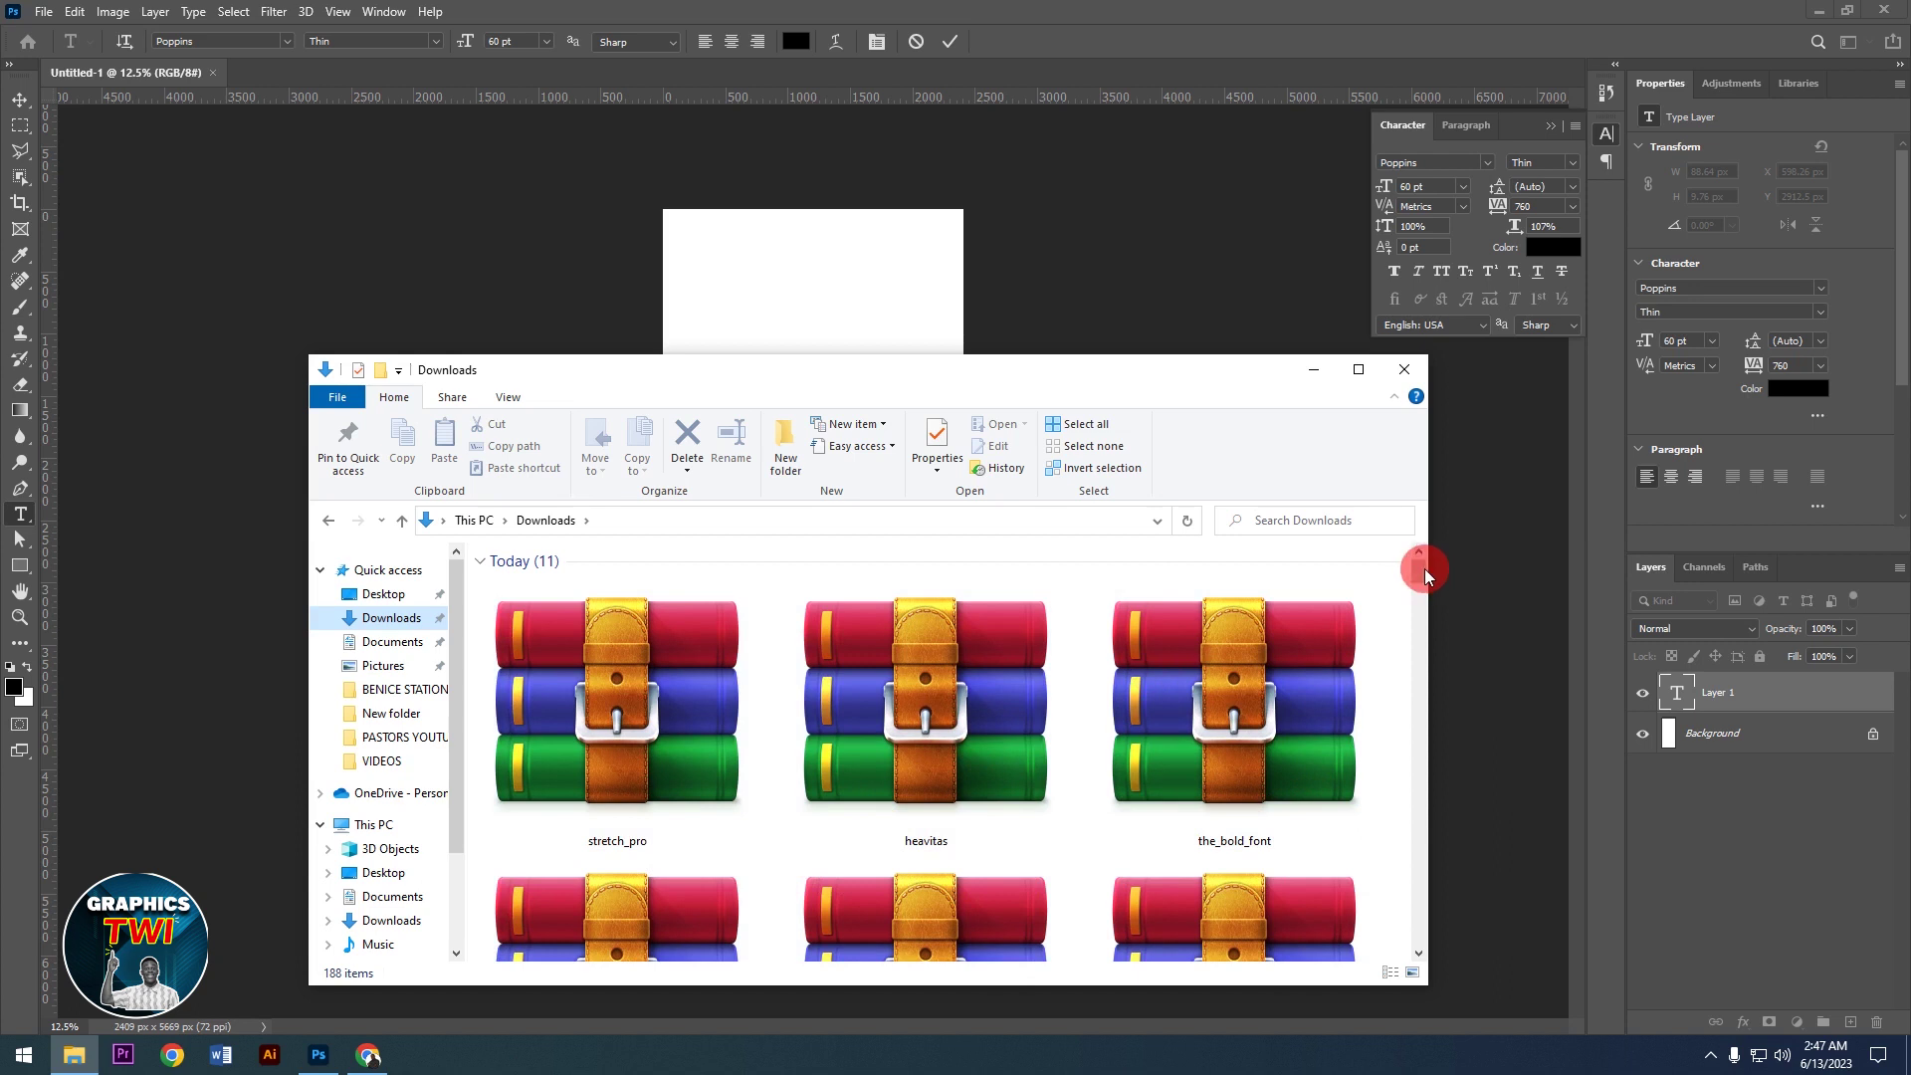
{"action": "left_click_drag", "start_coordinate": [1424, 569], "coordinate": [1426, 579]}
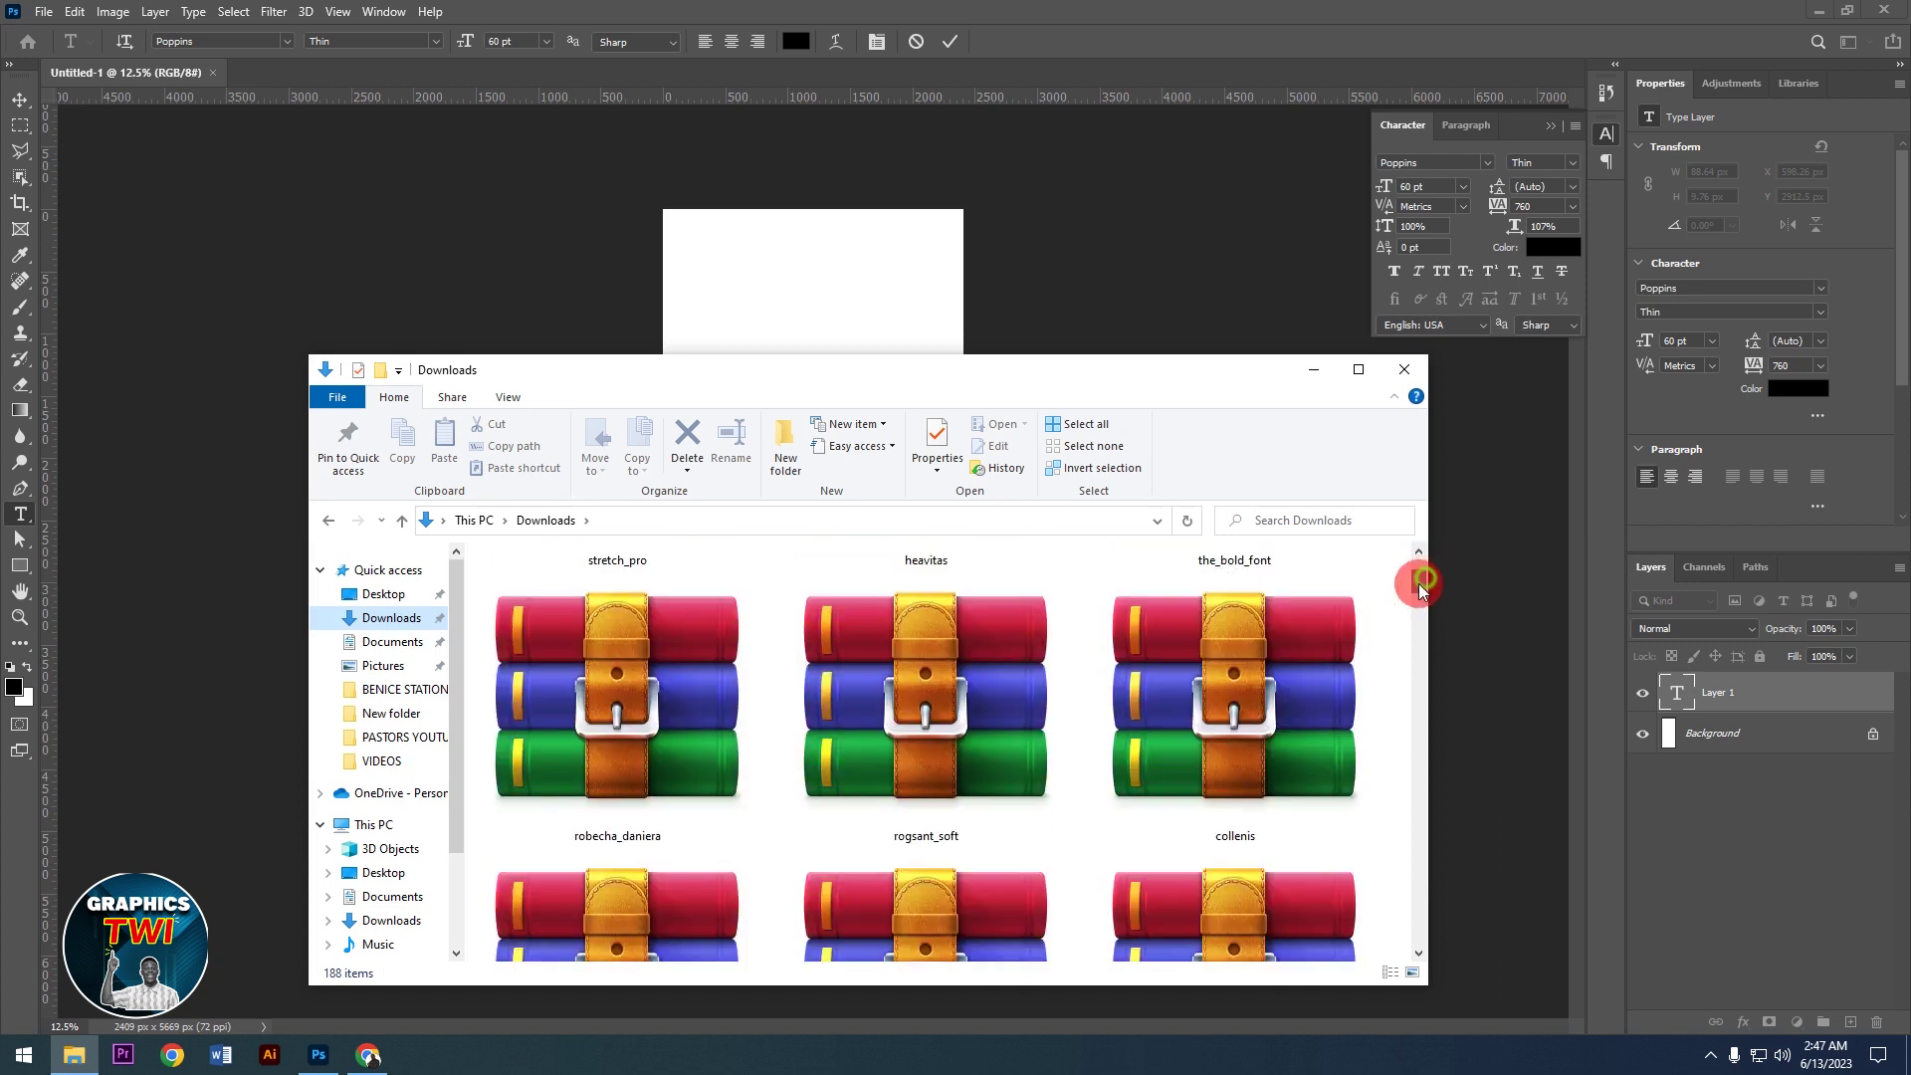
{"action": "left_click", "coordinate": [1239, 732]}
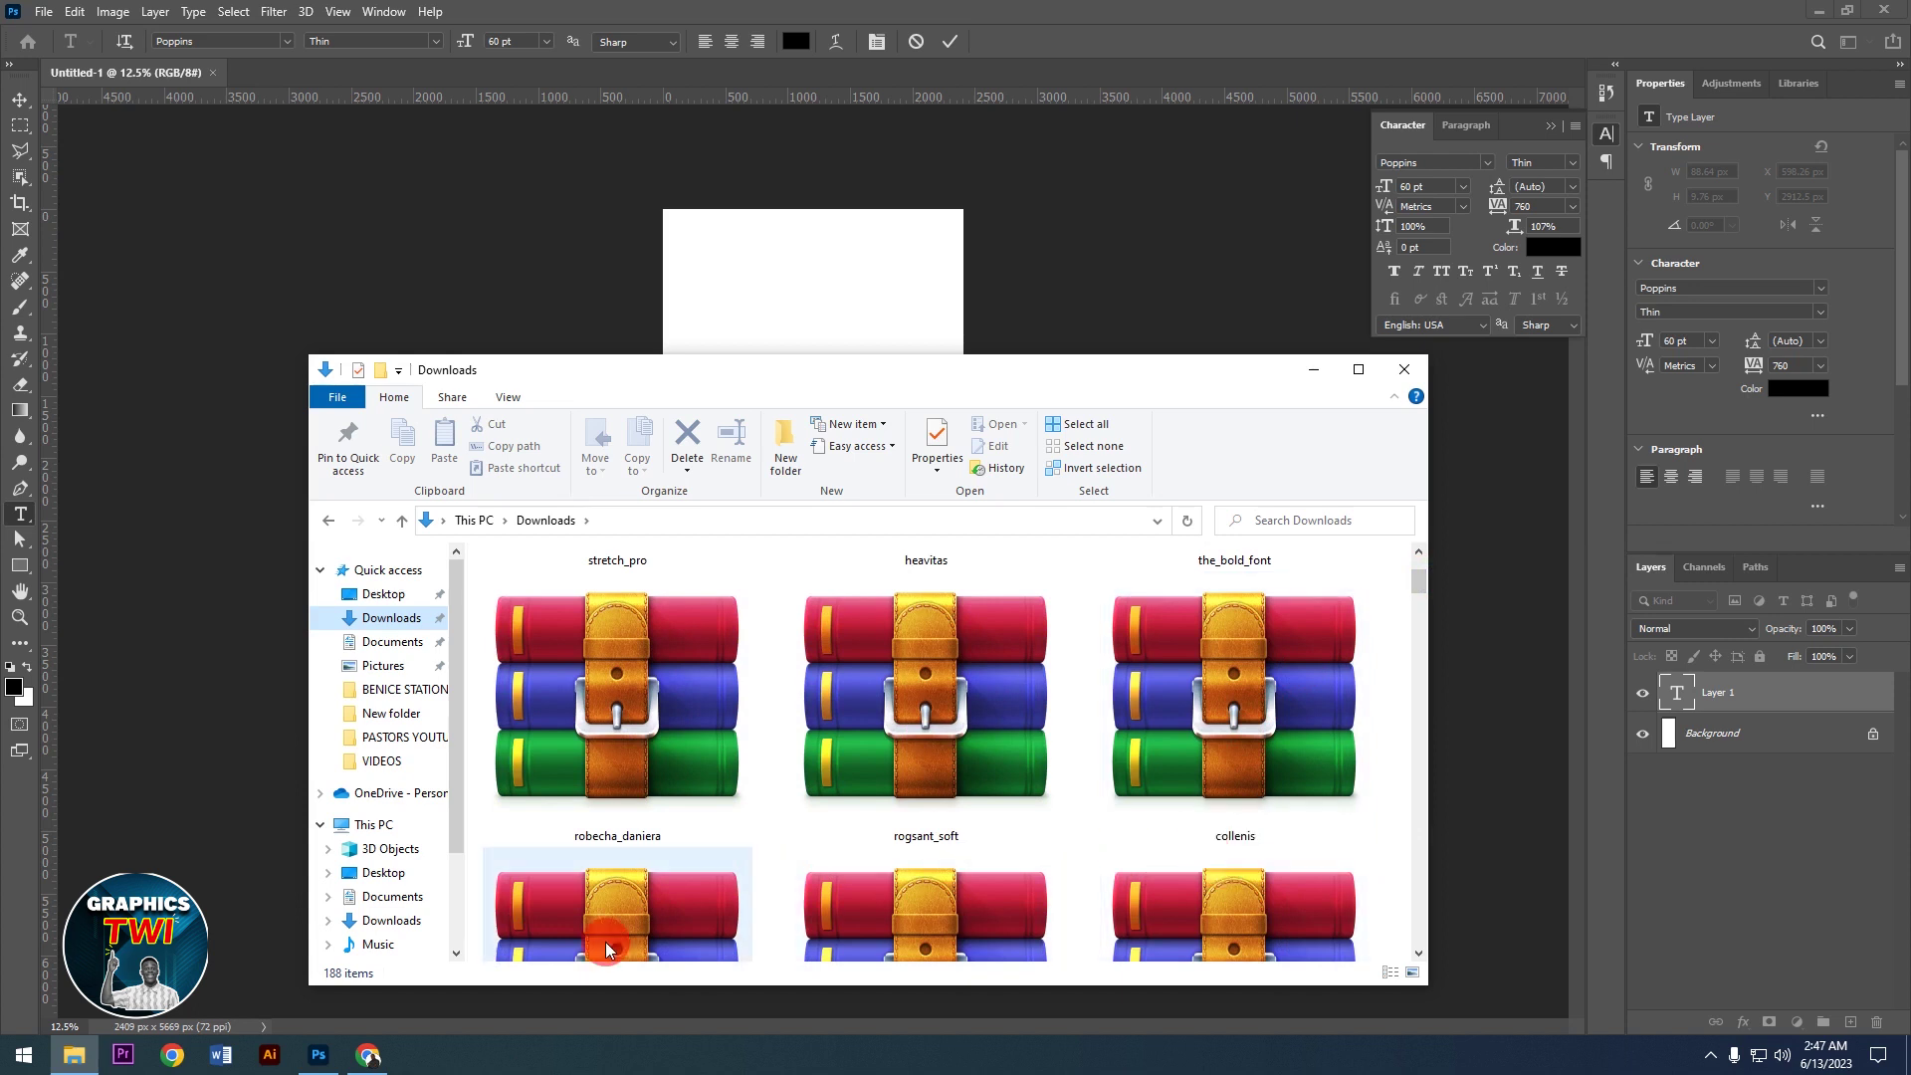
{"action": "left_click", "coordinate": [1315, 373]}
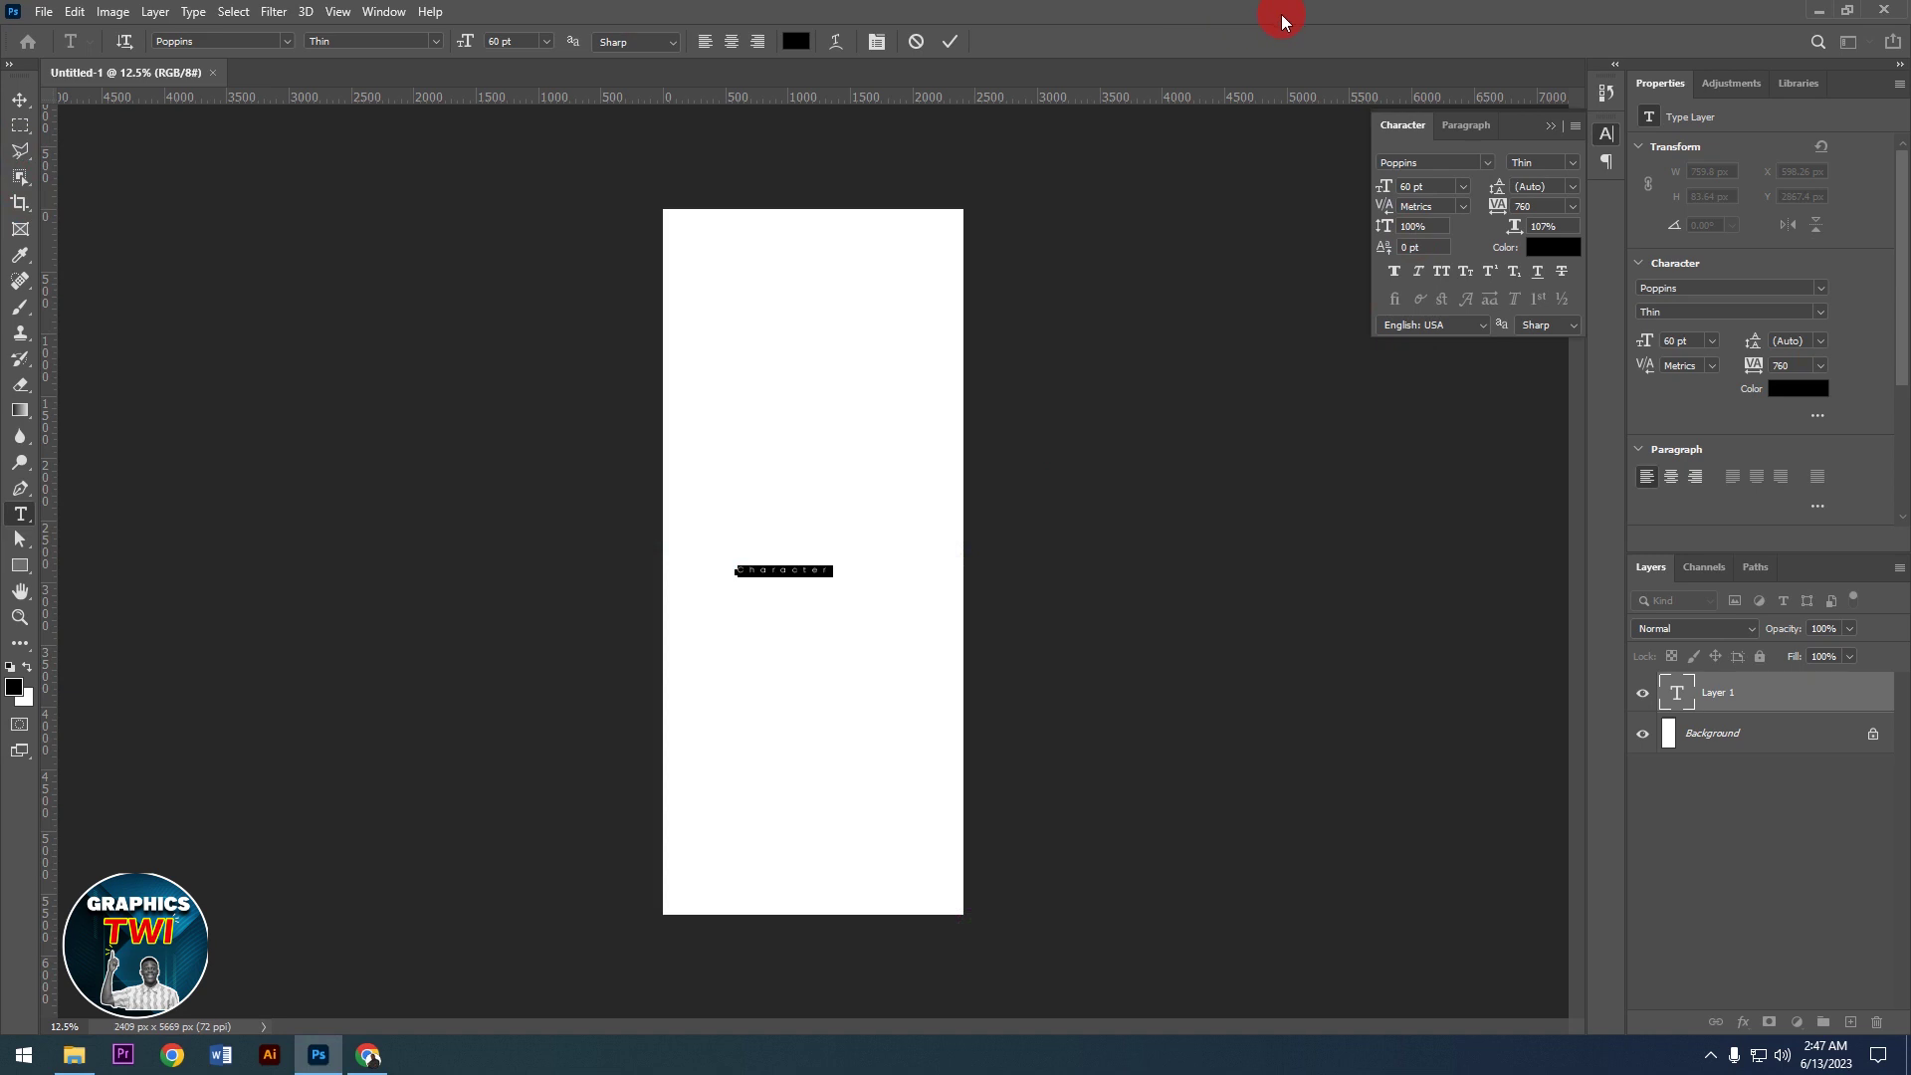
Step: Switch the text to Ackbar Regular, cut its tracking from 760 to 100, and commit it
{"action": "left_click", "coordinate": [1435, 161]}
{"action": "left_click", "coordinate": [1483, 163]}
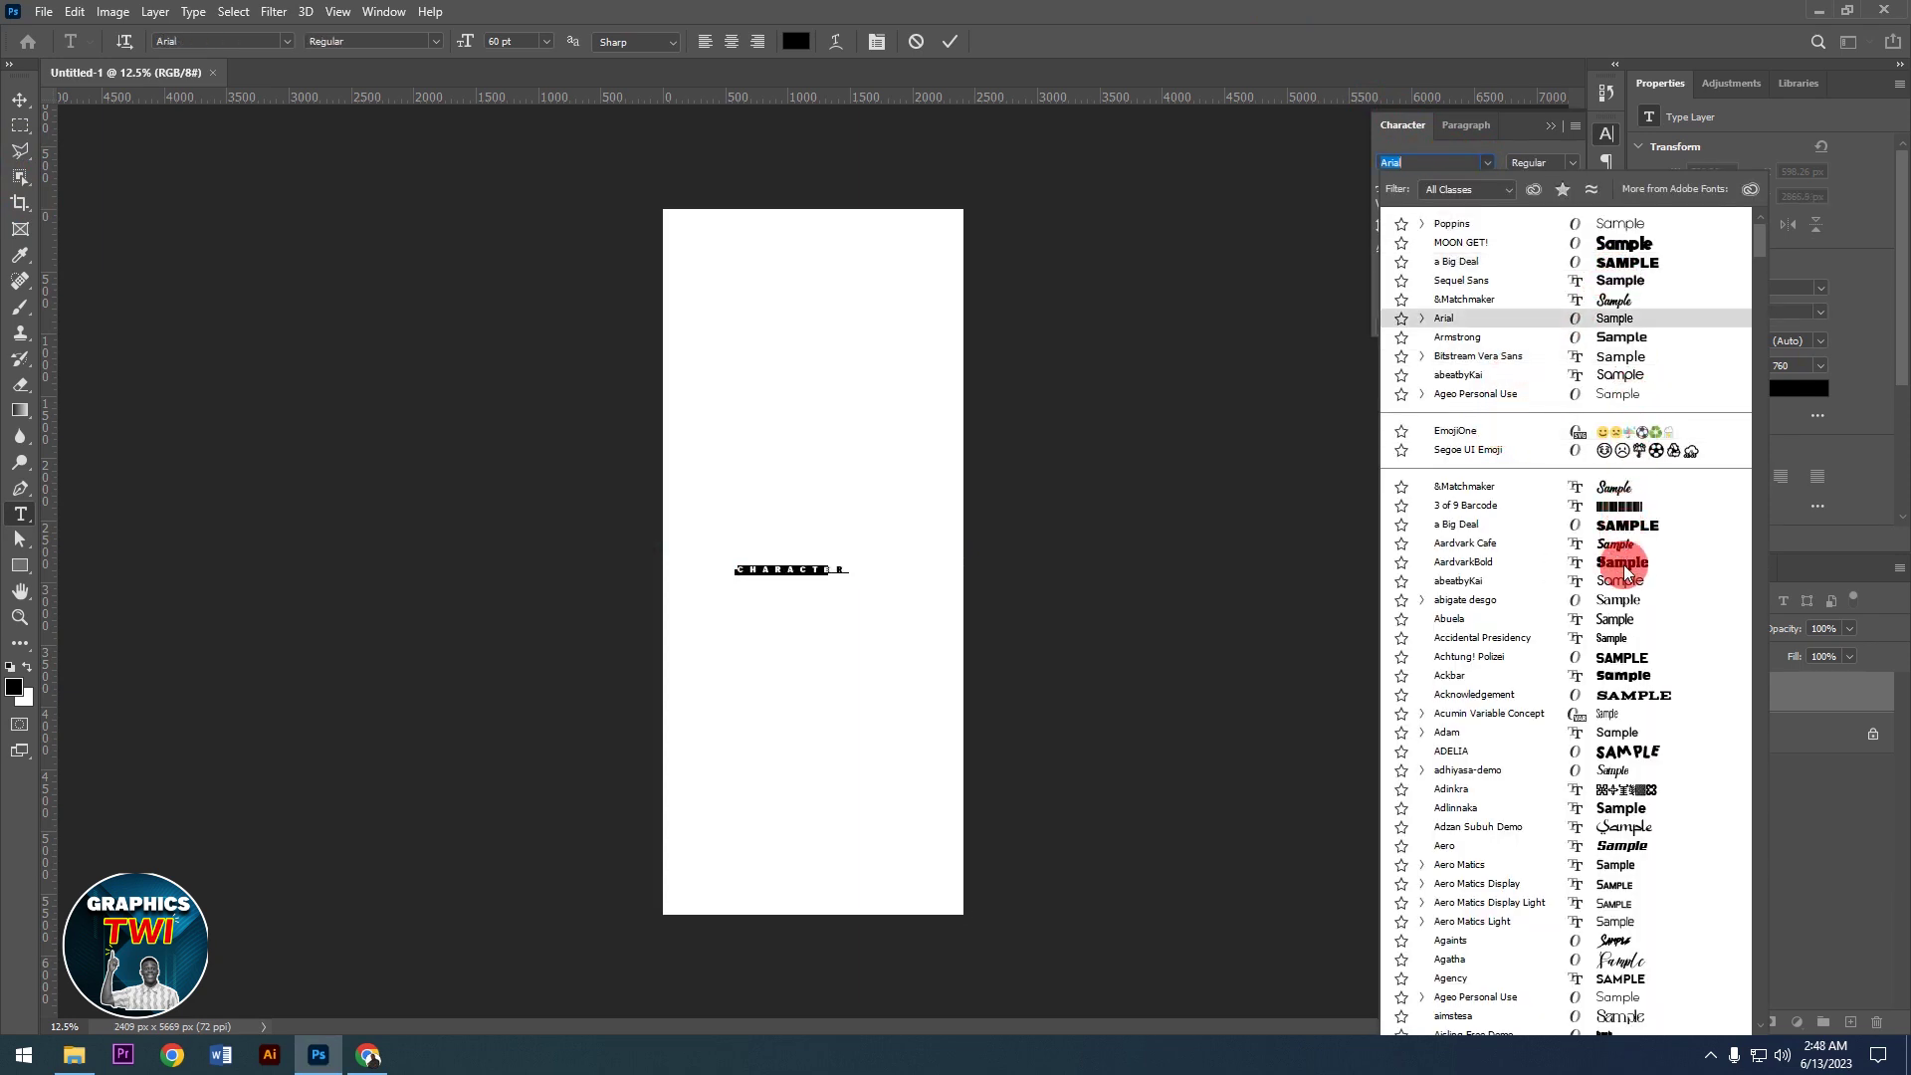
{"action": "left_click", "coordinate": [1631, 678]}
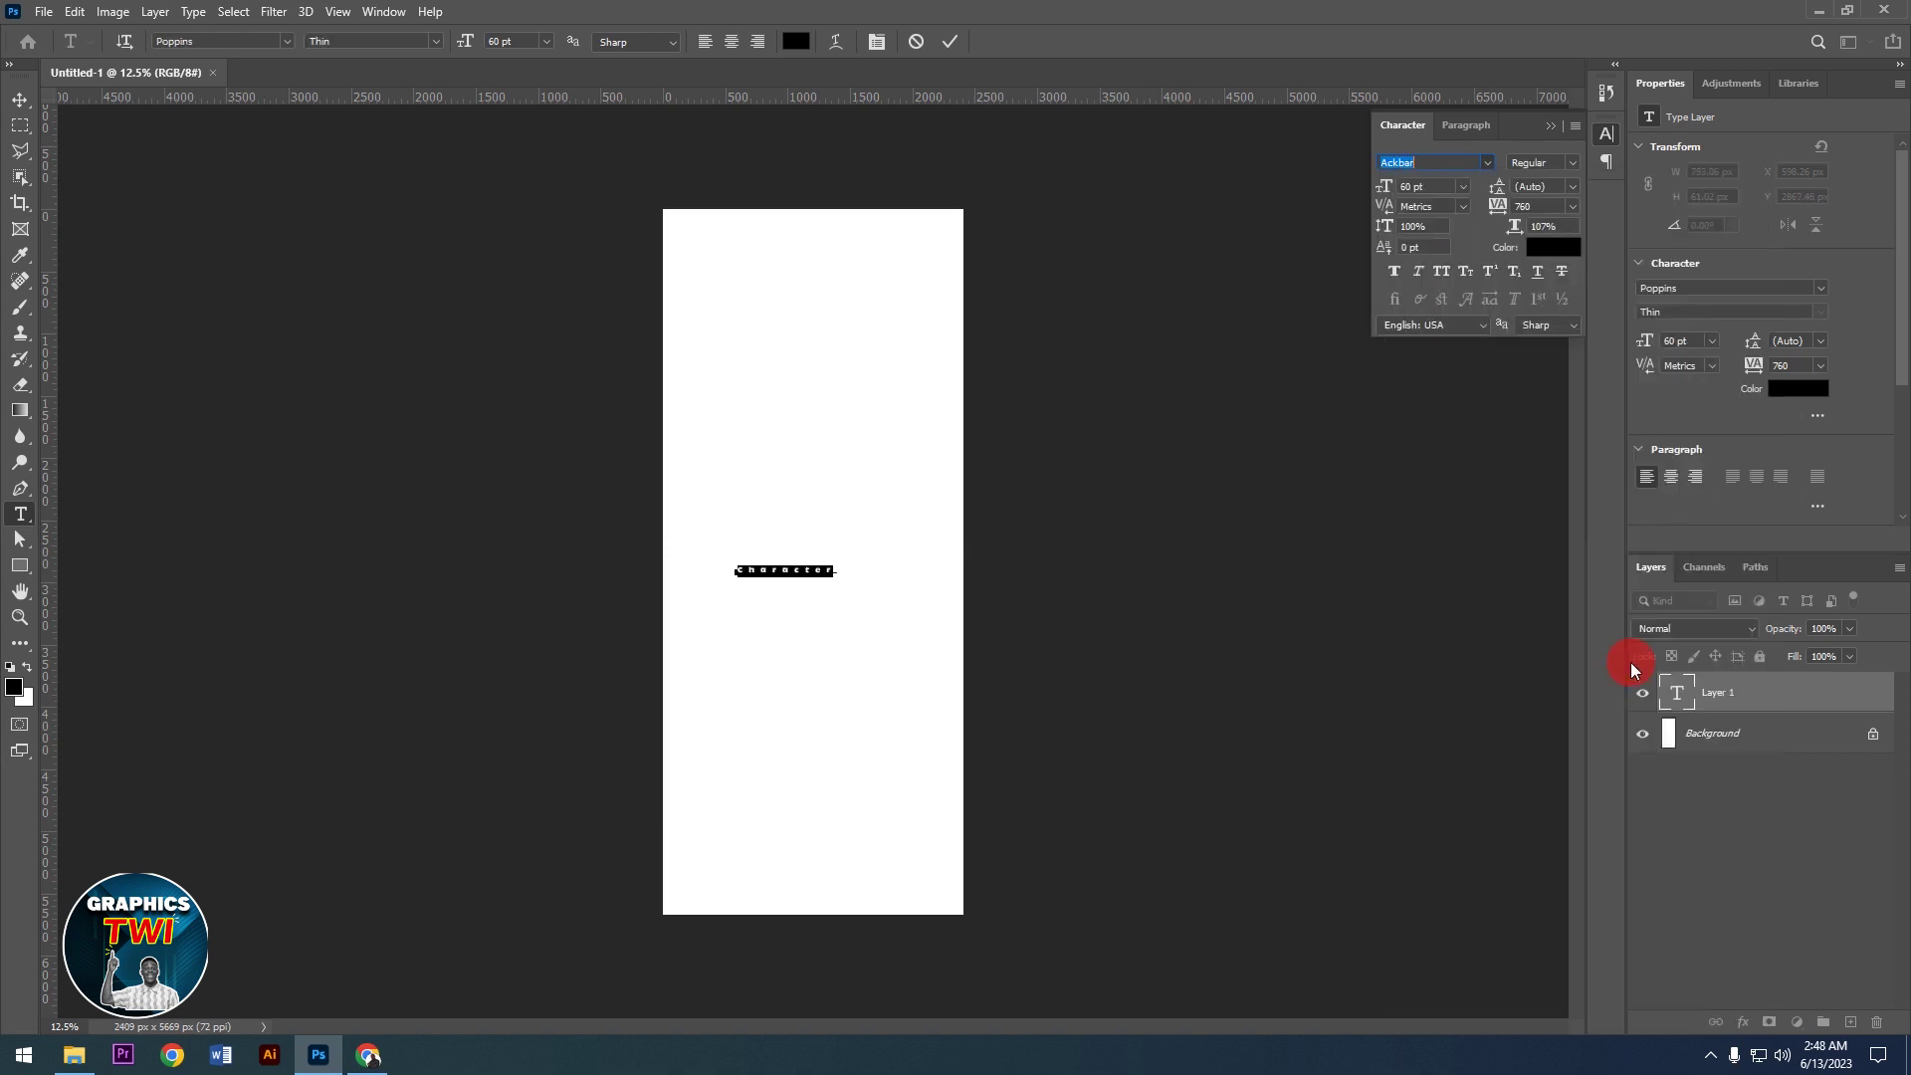
{"action": "left_click", "coordinate": [1540, 205]}
{"action": "type", "text": "100"}
{"action": "key", "text": "Return"}
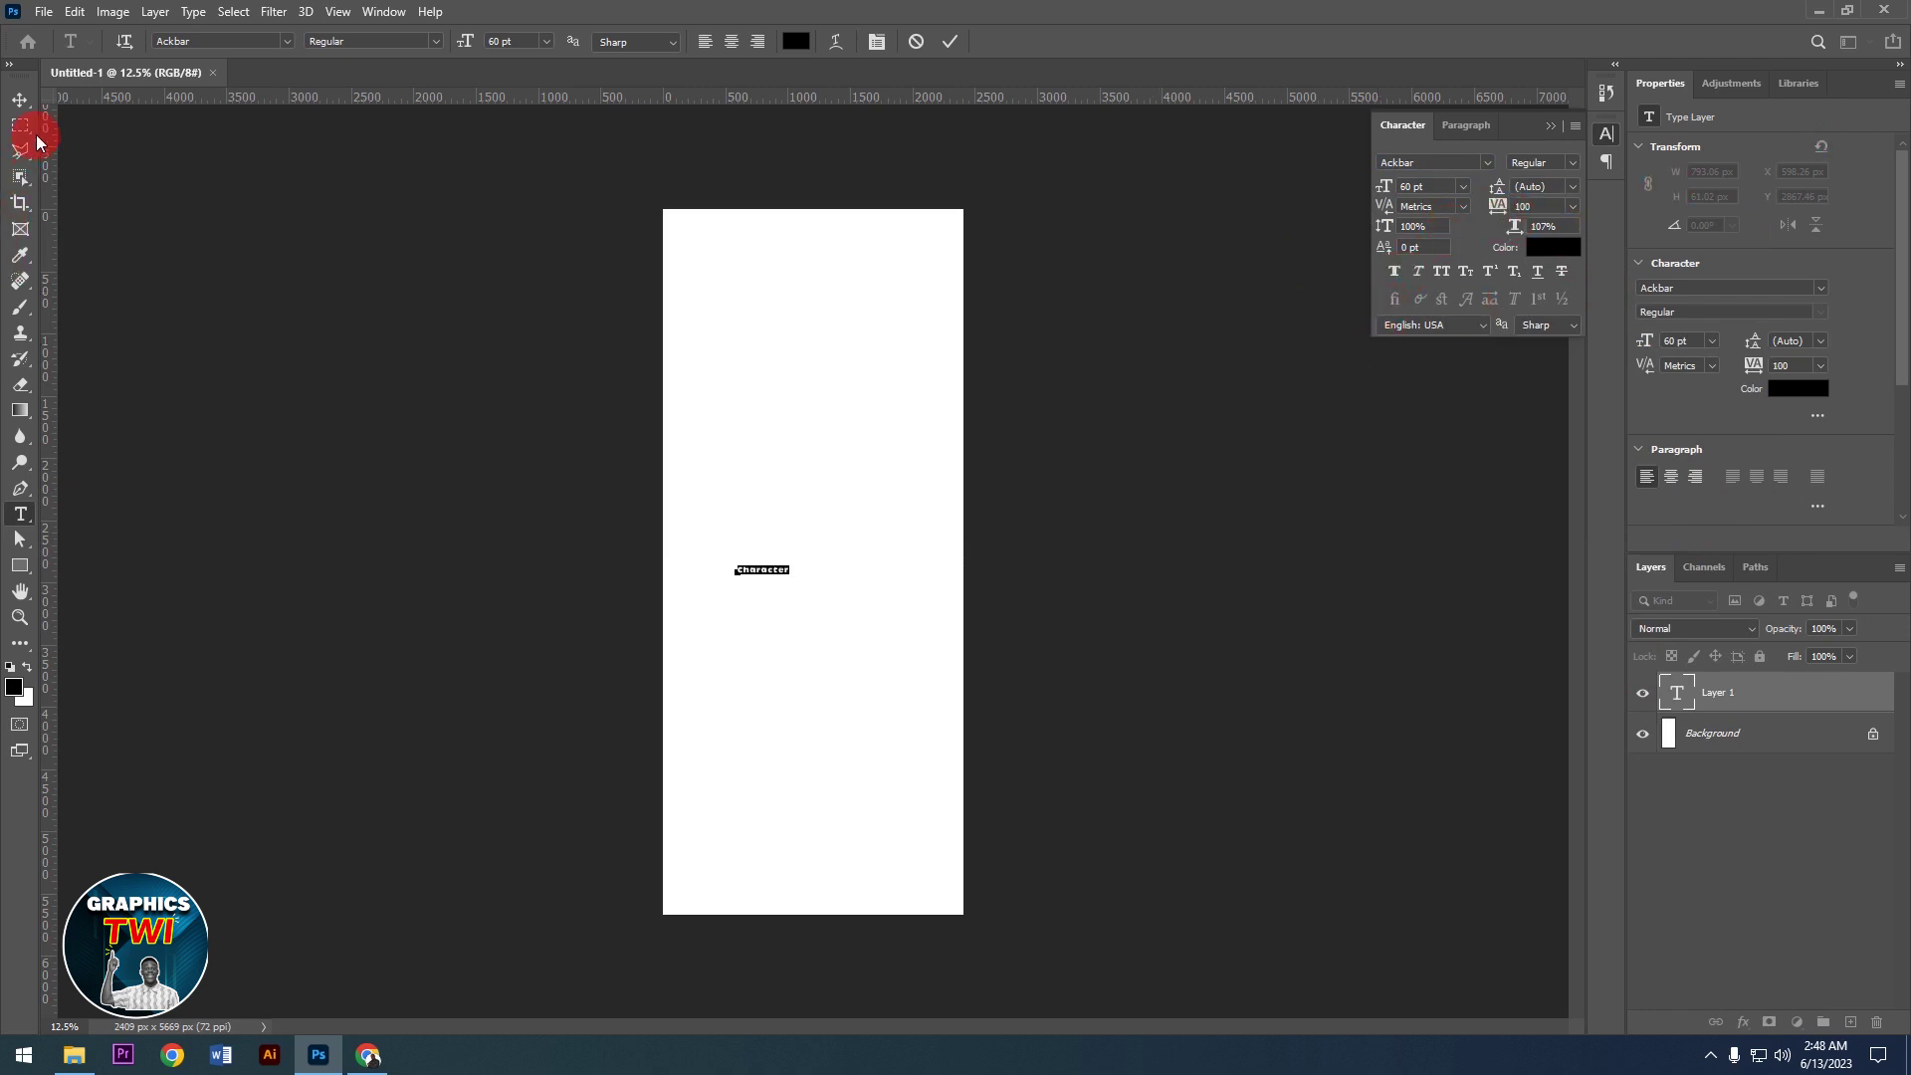
{"action": "left_click", "coordinate": [20, 100]}
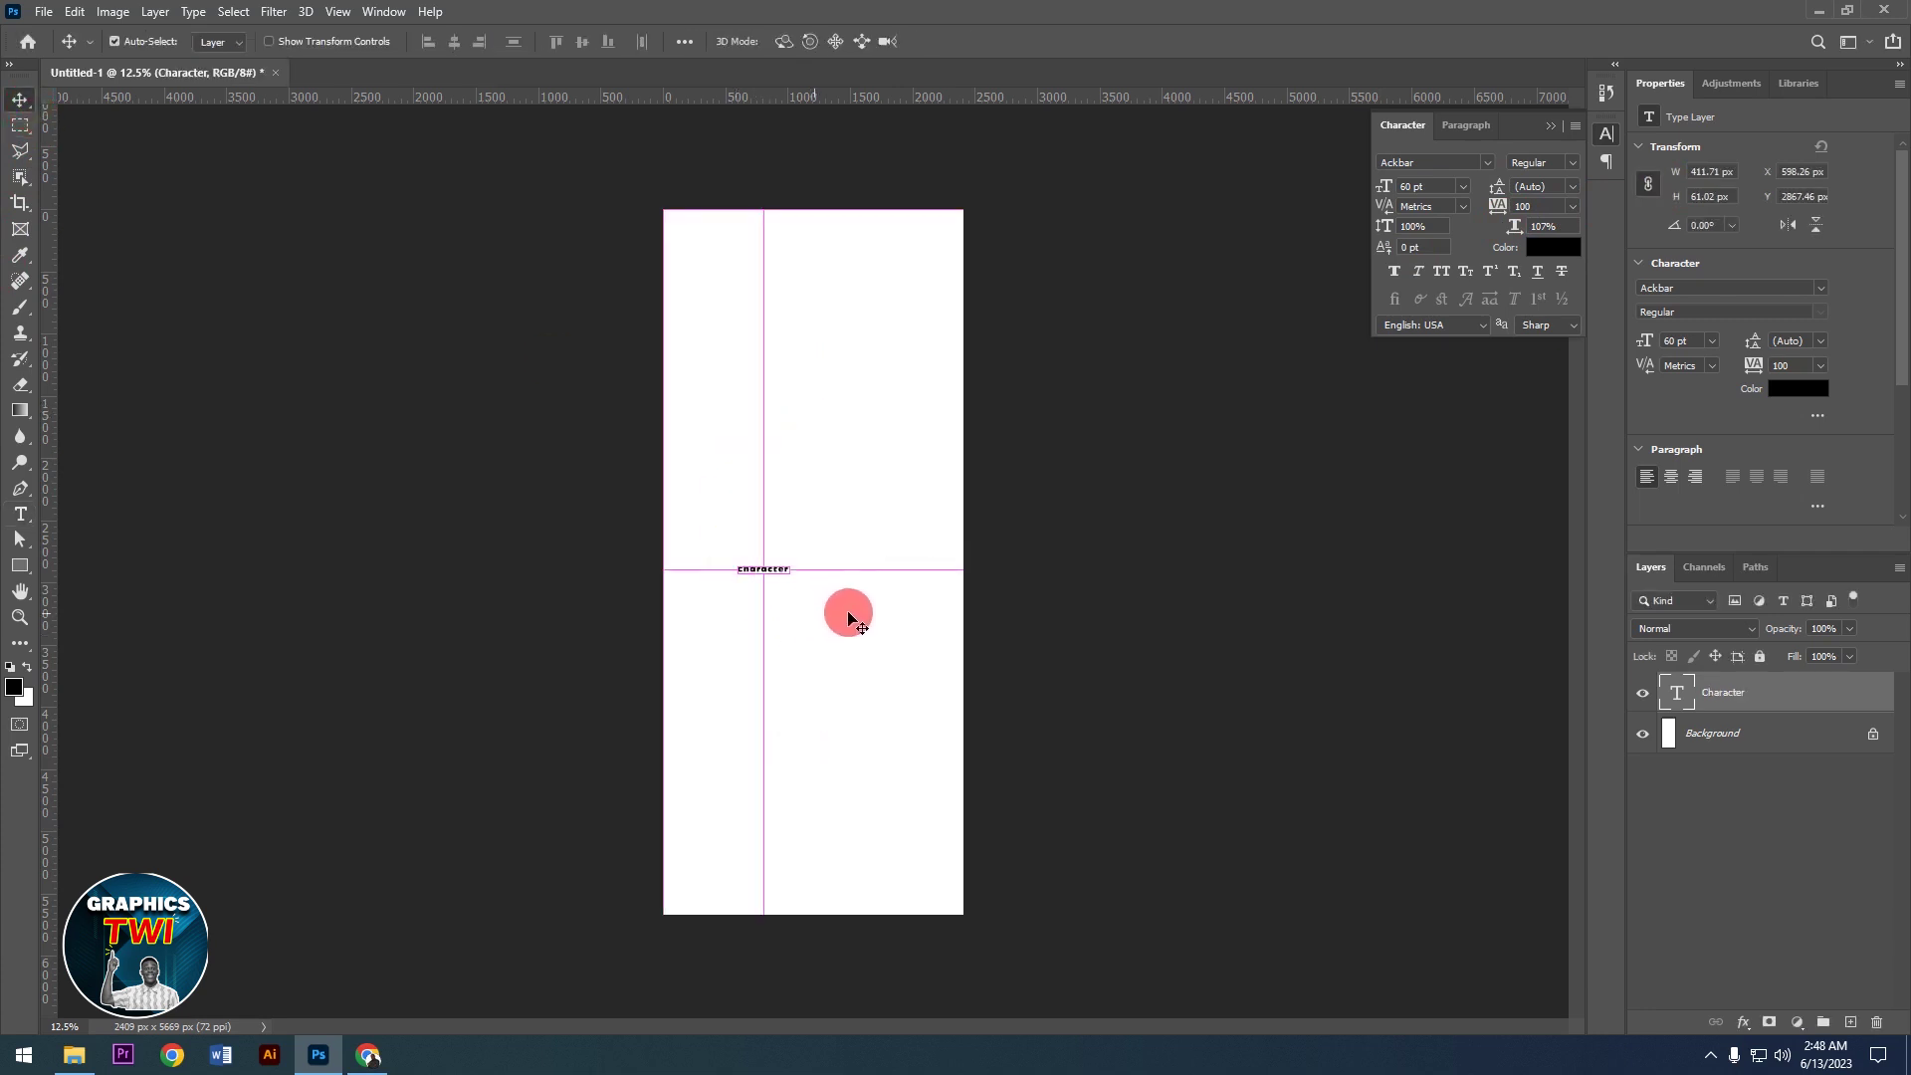
Step: Scale the Character text to about 335% and centre it on the canvas
{"action": "key", "text": "ctrl+t"}
{"action": "left_click_drag", "start_coordinate": [791, 564], "coordinate": [857, 535]}
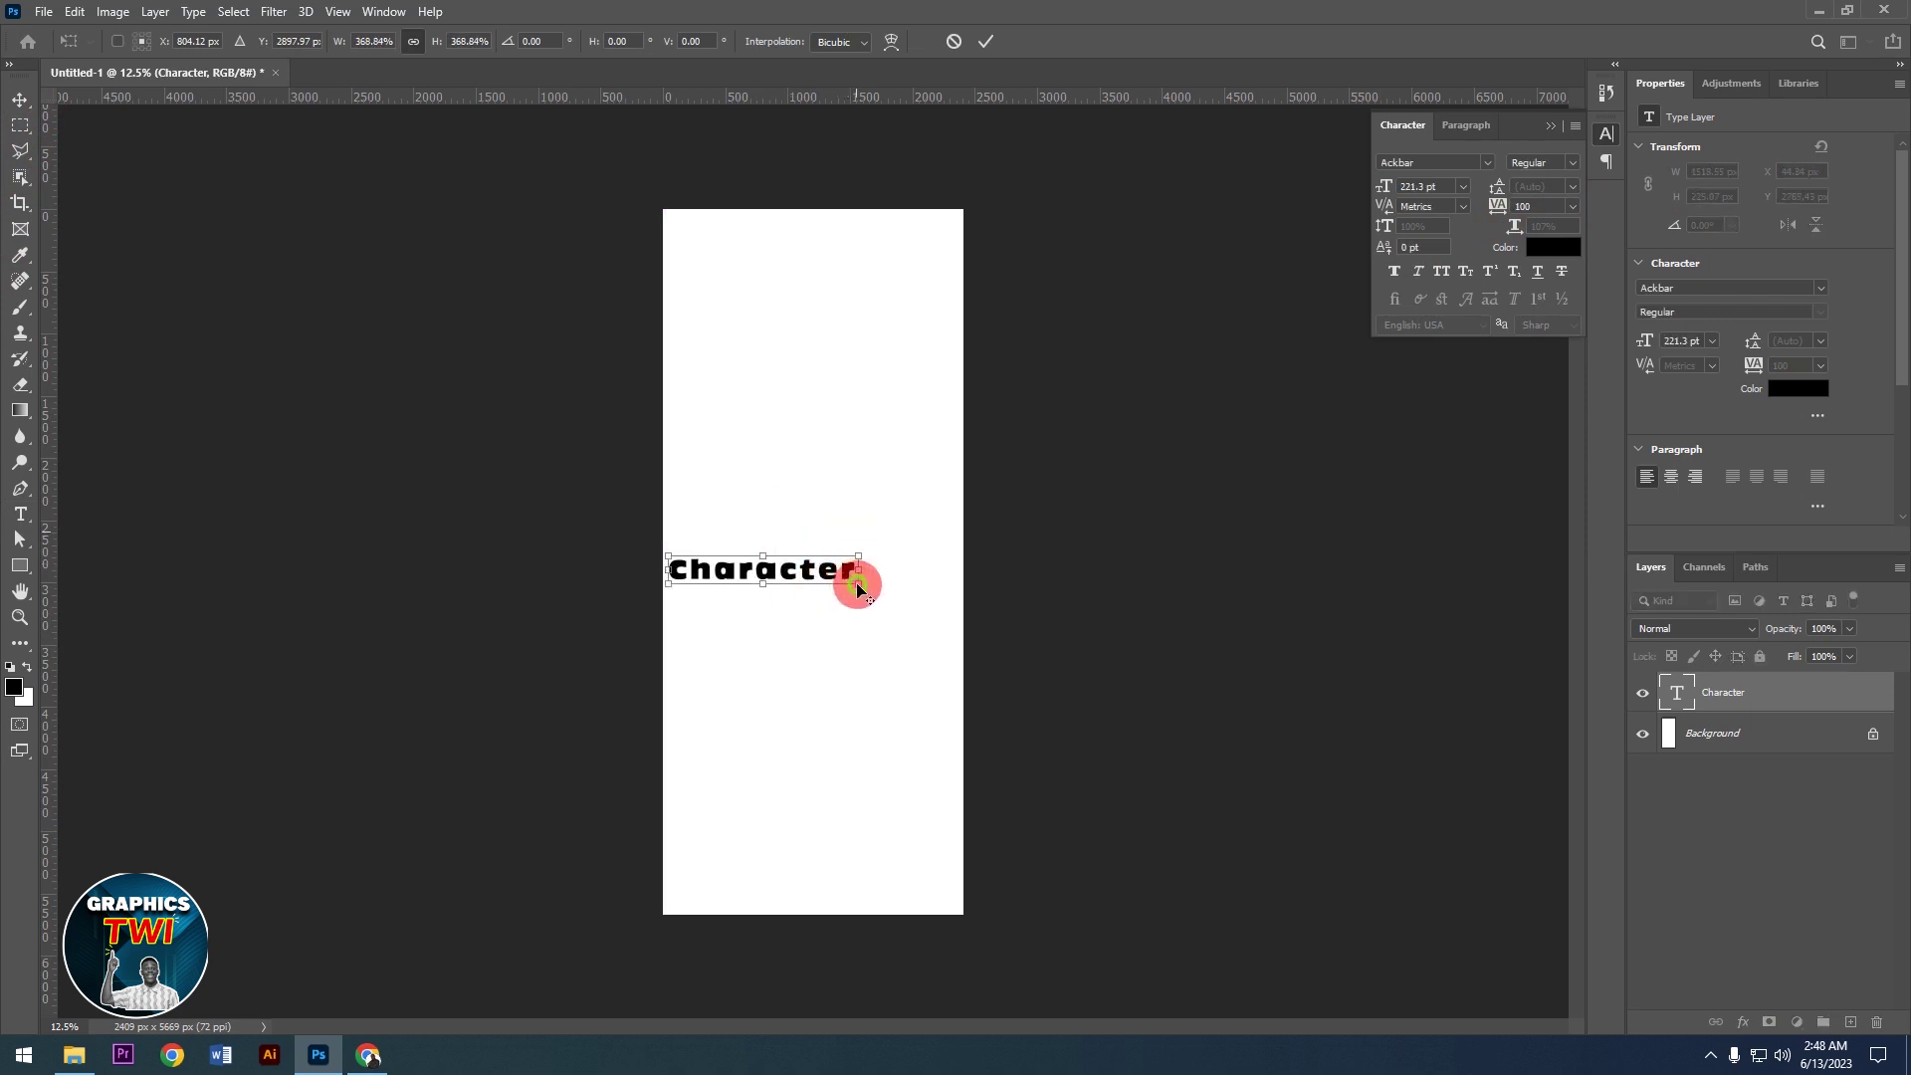
{"action": "left_click_drag", "start_coordinate": [869, 583], "coordinate": [872, 577]}
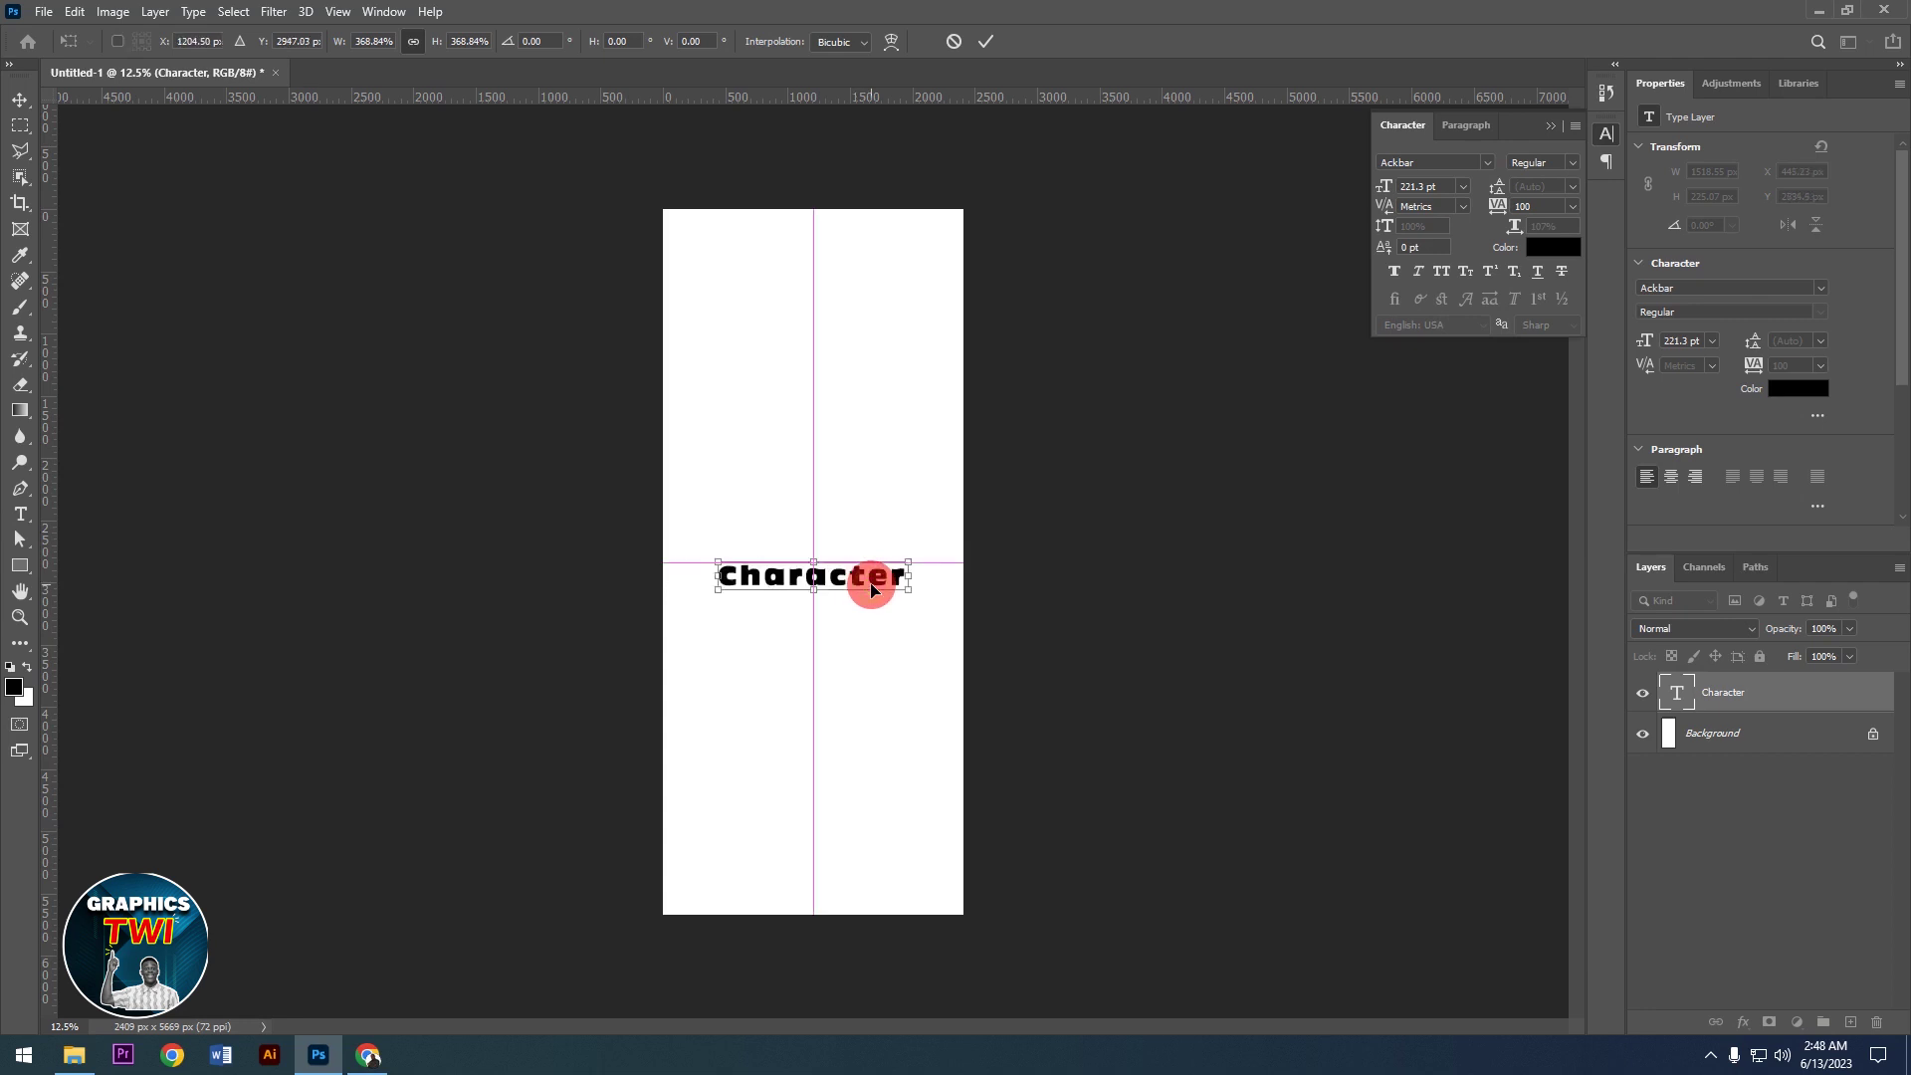
{"action": "left_click", "coordinate": [984, 46]}
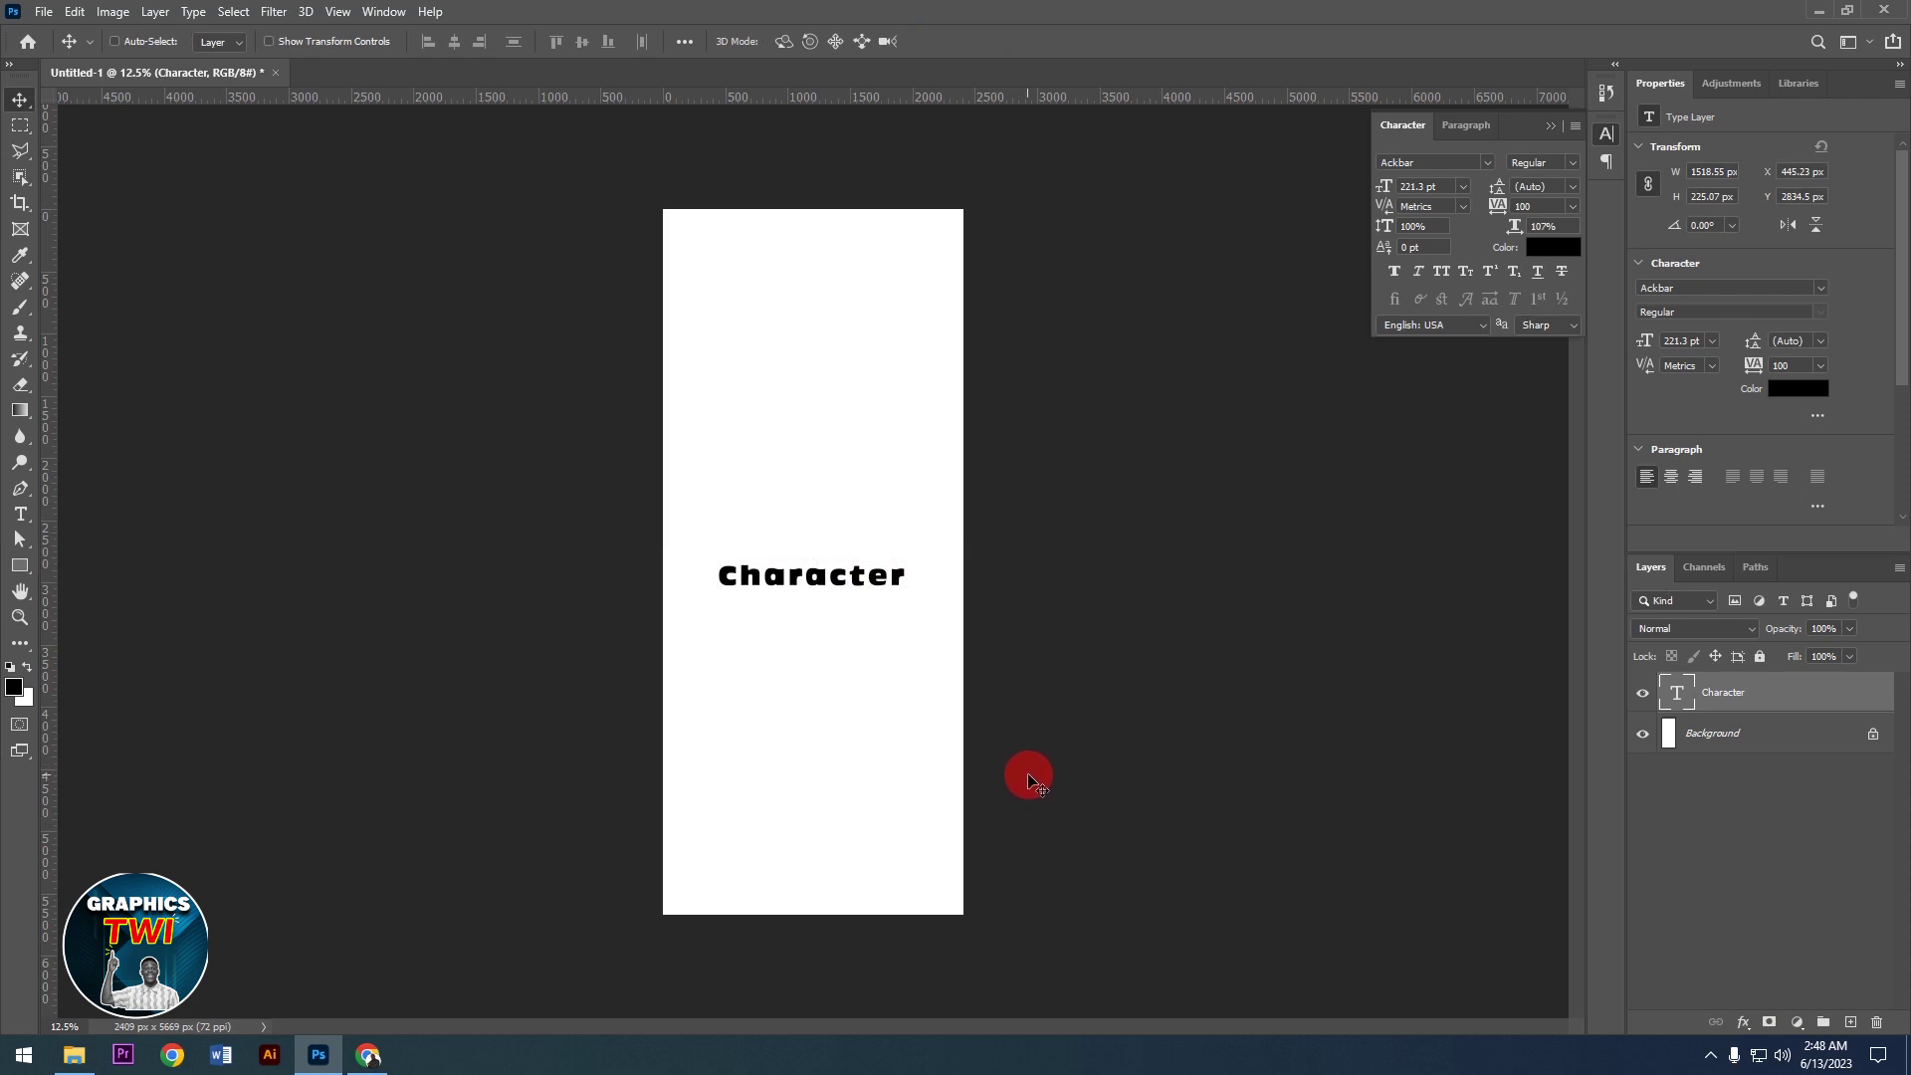
{"action": "mouse_move", "coordinate": [808, 579]}
{"action": "left_mouse_down"}
{"action": "mouse_move", "coordinate": [799, 527]}
{"action": "mouse_move", "coordinate": [797, 563]}
{"action": "left_mouse_up"}
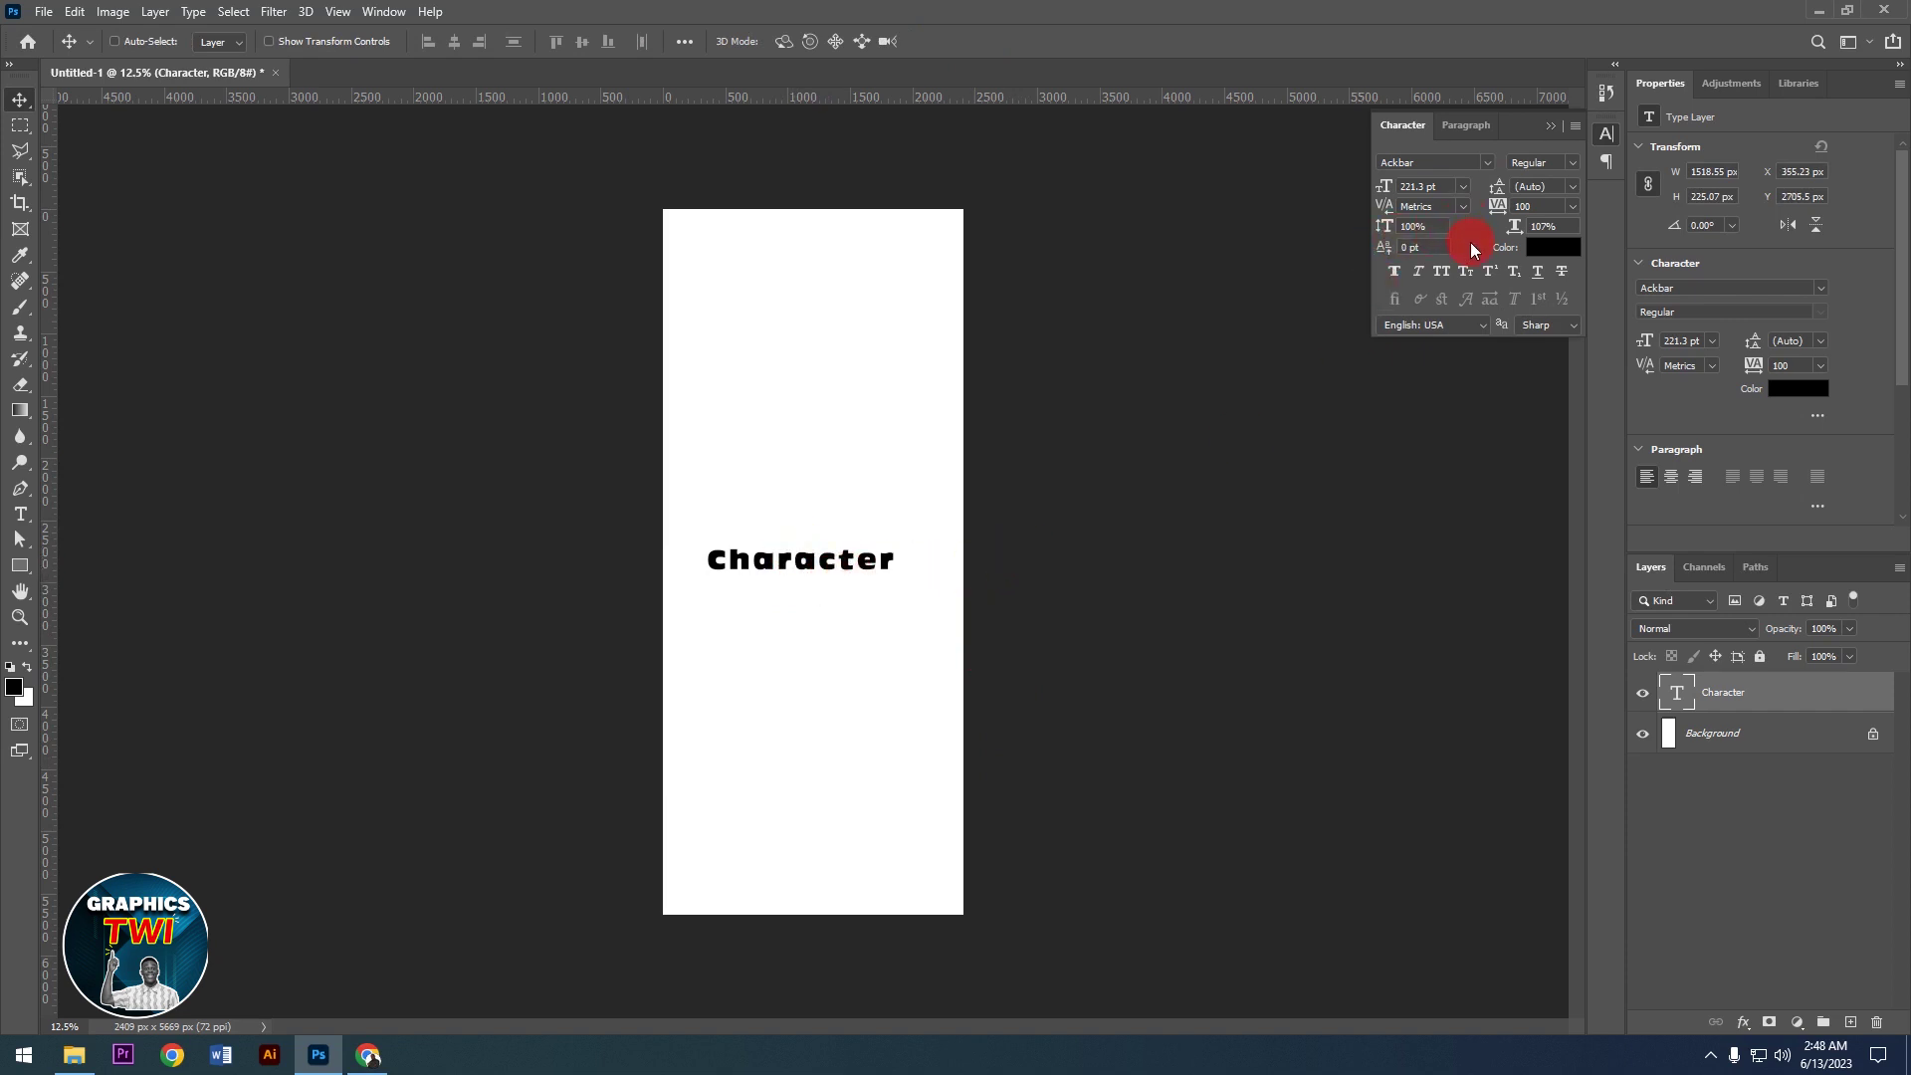
Step: Apply Small Caps to the text, then close Untitled-1 without saving
{"action": "left_click", "coordinate": [1467, 273]}
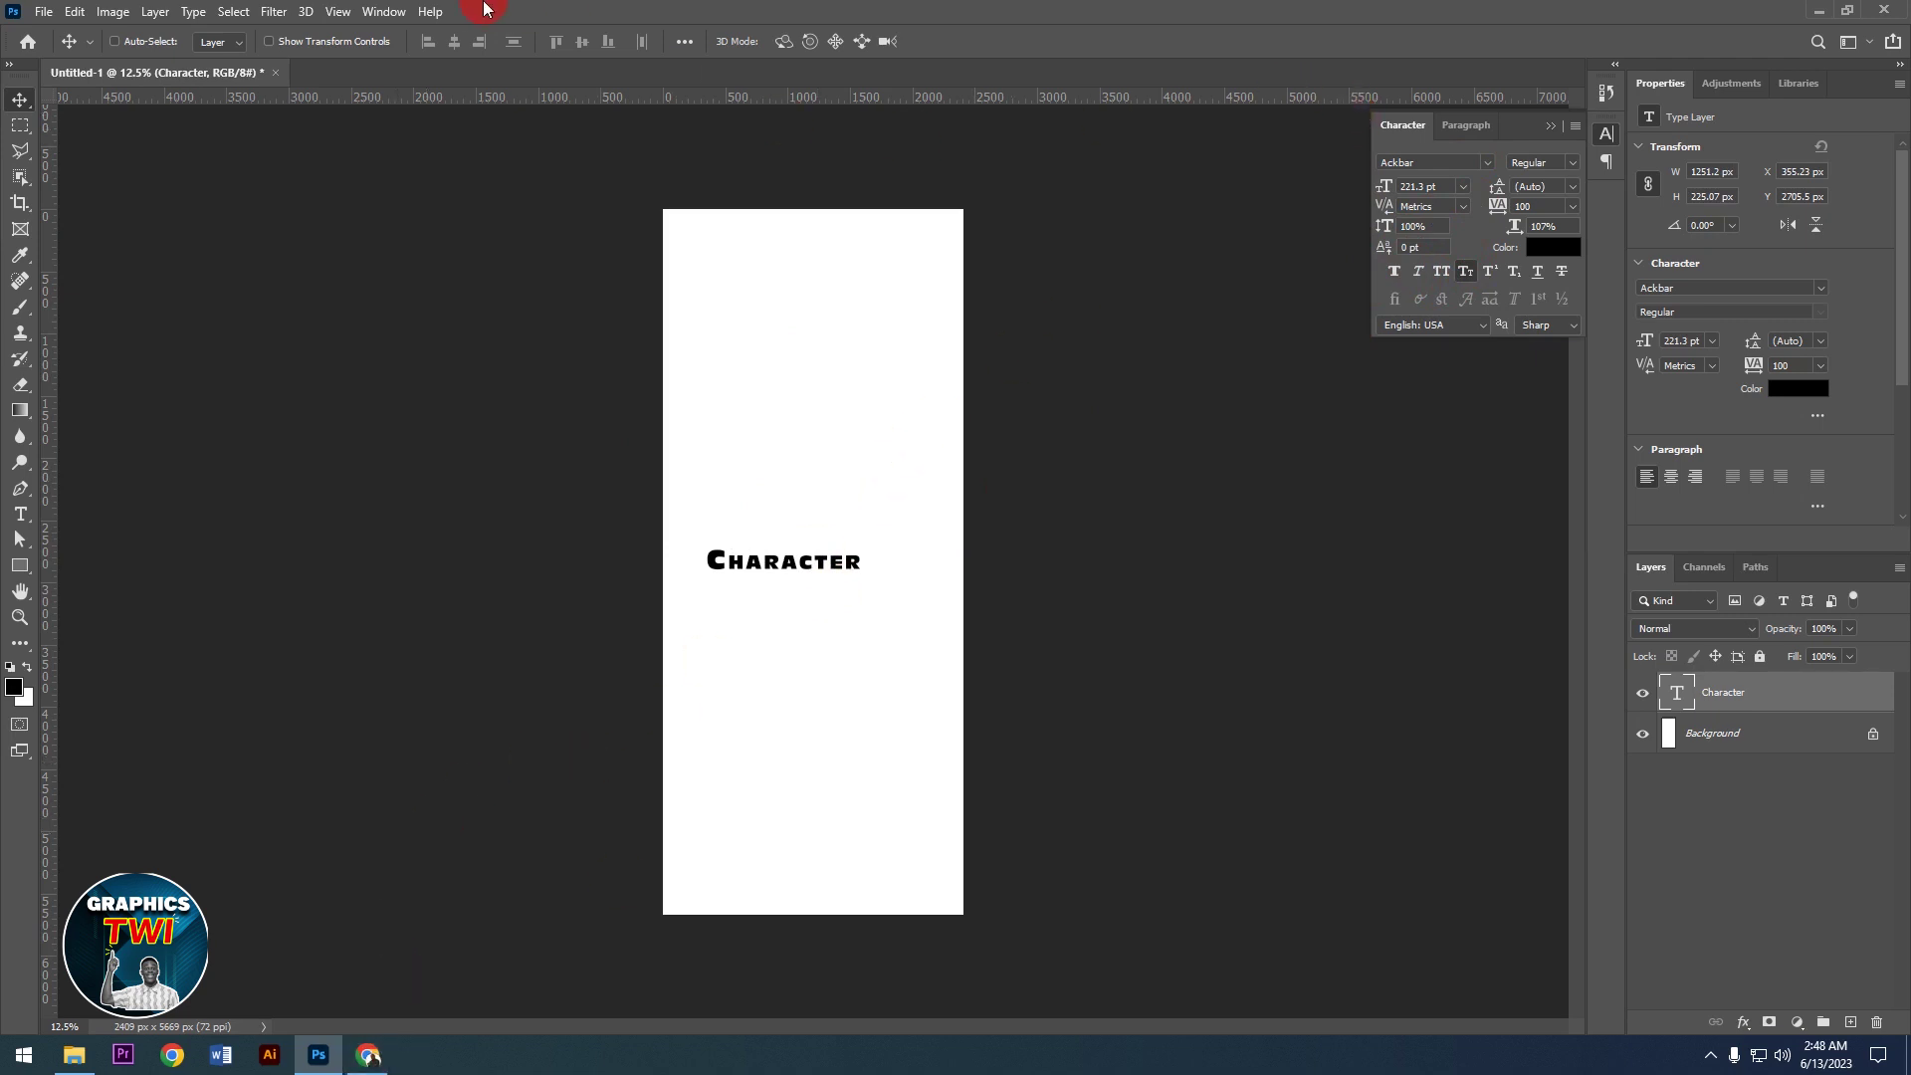
{"action": "left_click", "coordinate": [277, 73]}
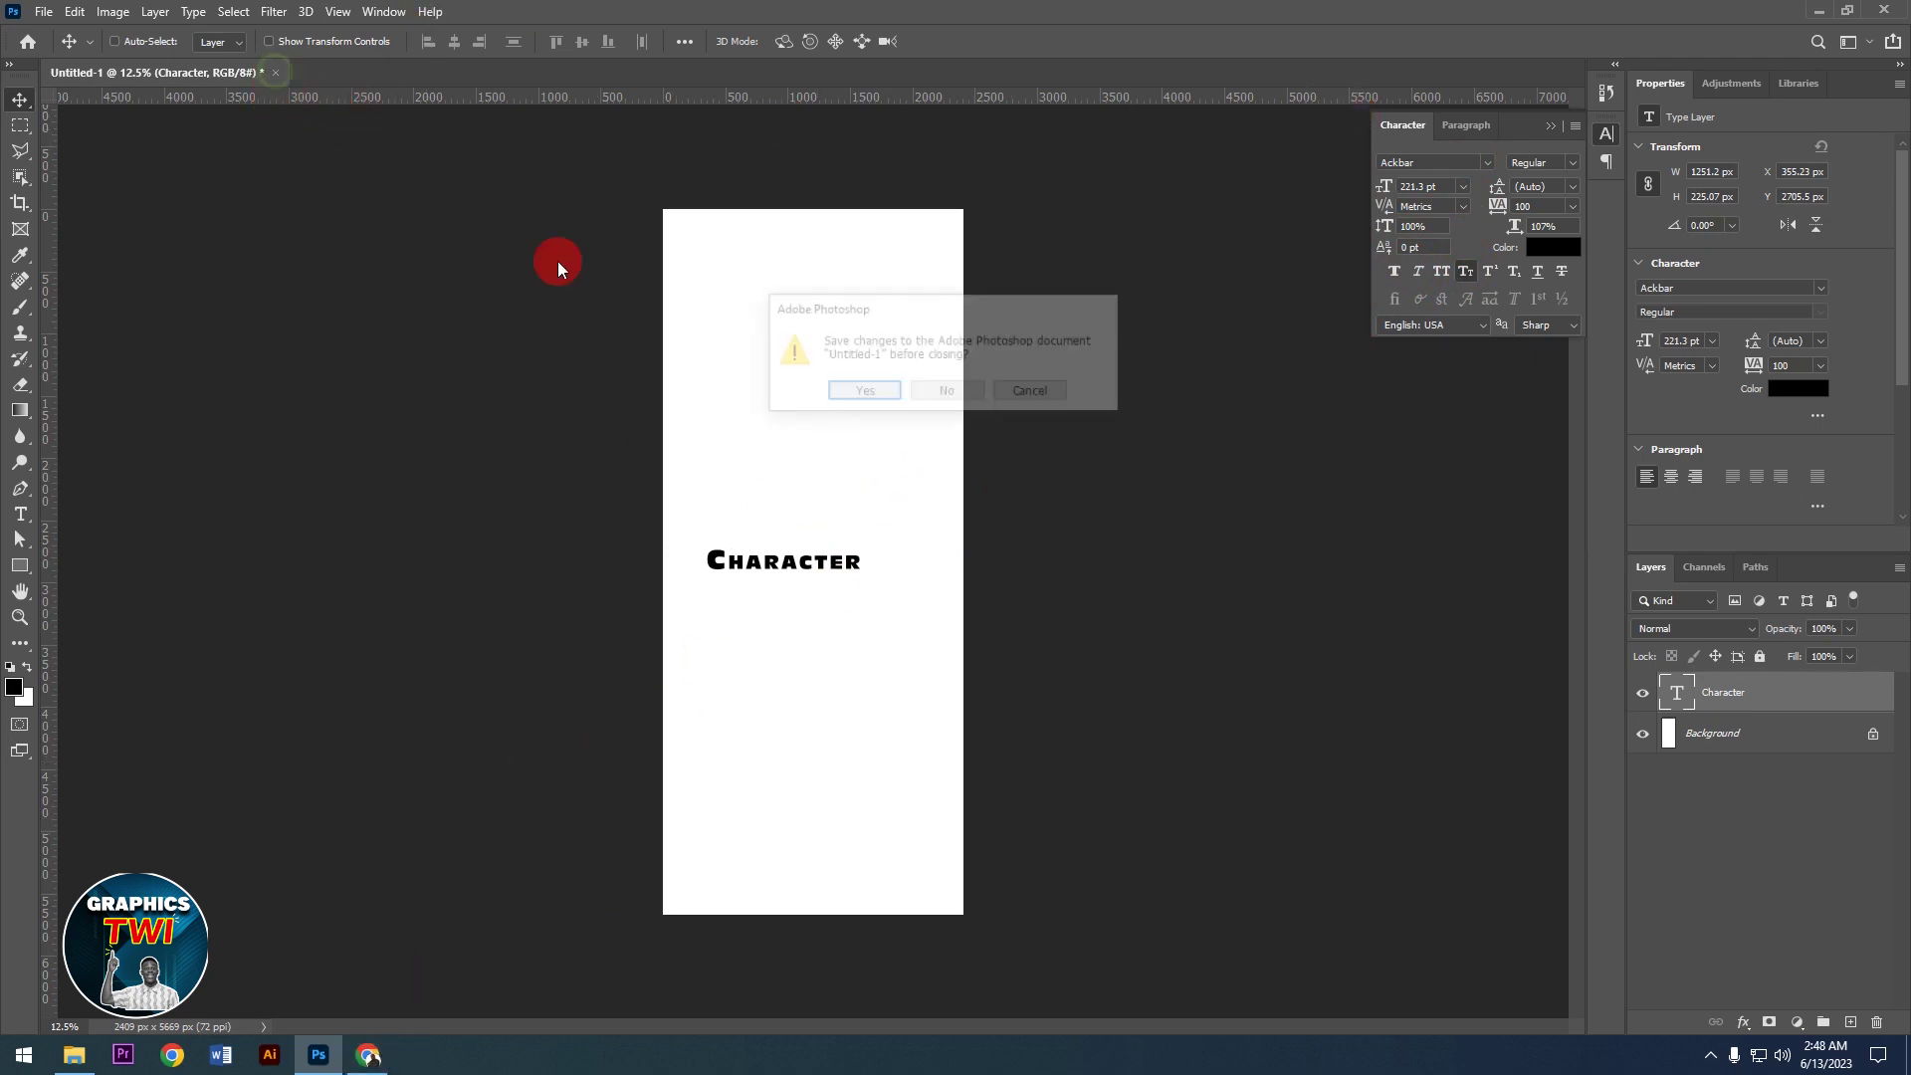
{"action": "left_click", "coordinate": [936, 391]}
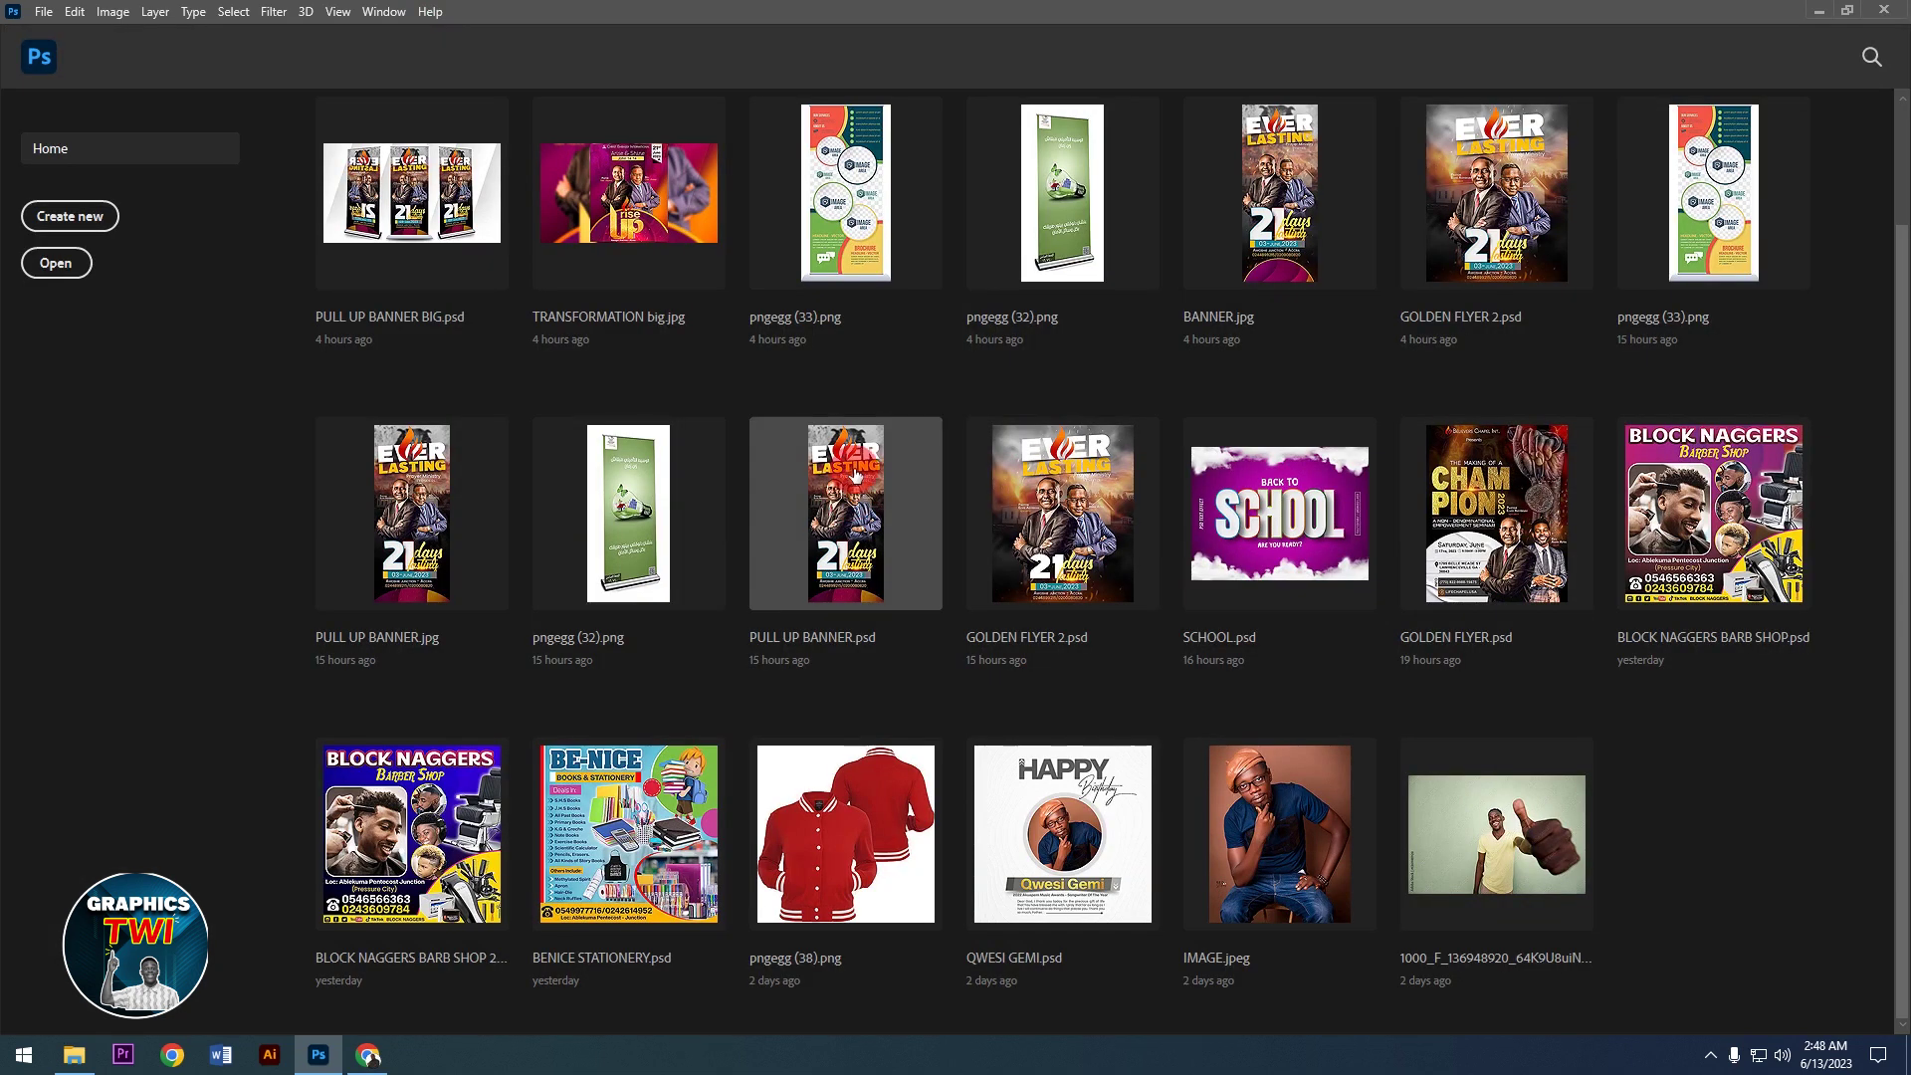
Step: Open freepik.com in Chrome and search its assets for 'font'
{"action": "left_click", "coordinate": [371, 1060]}
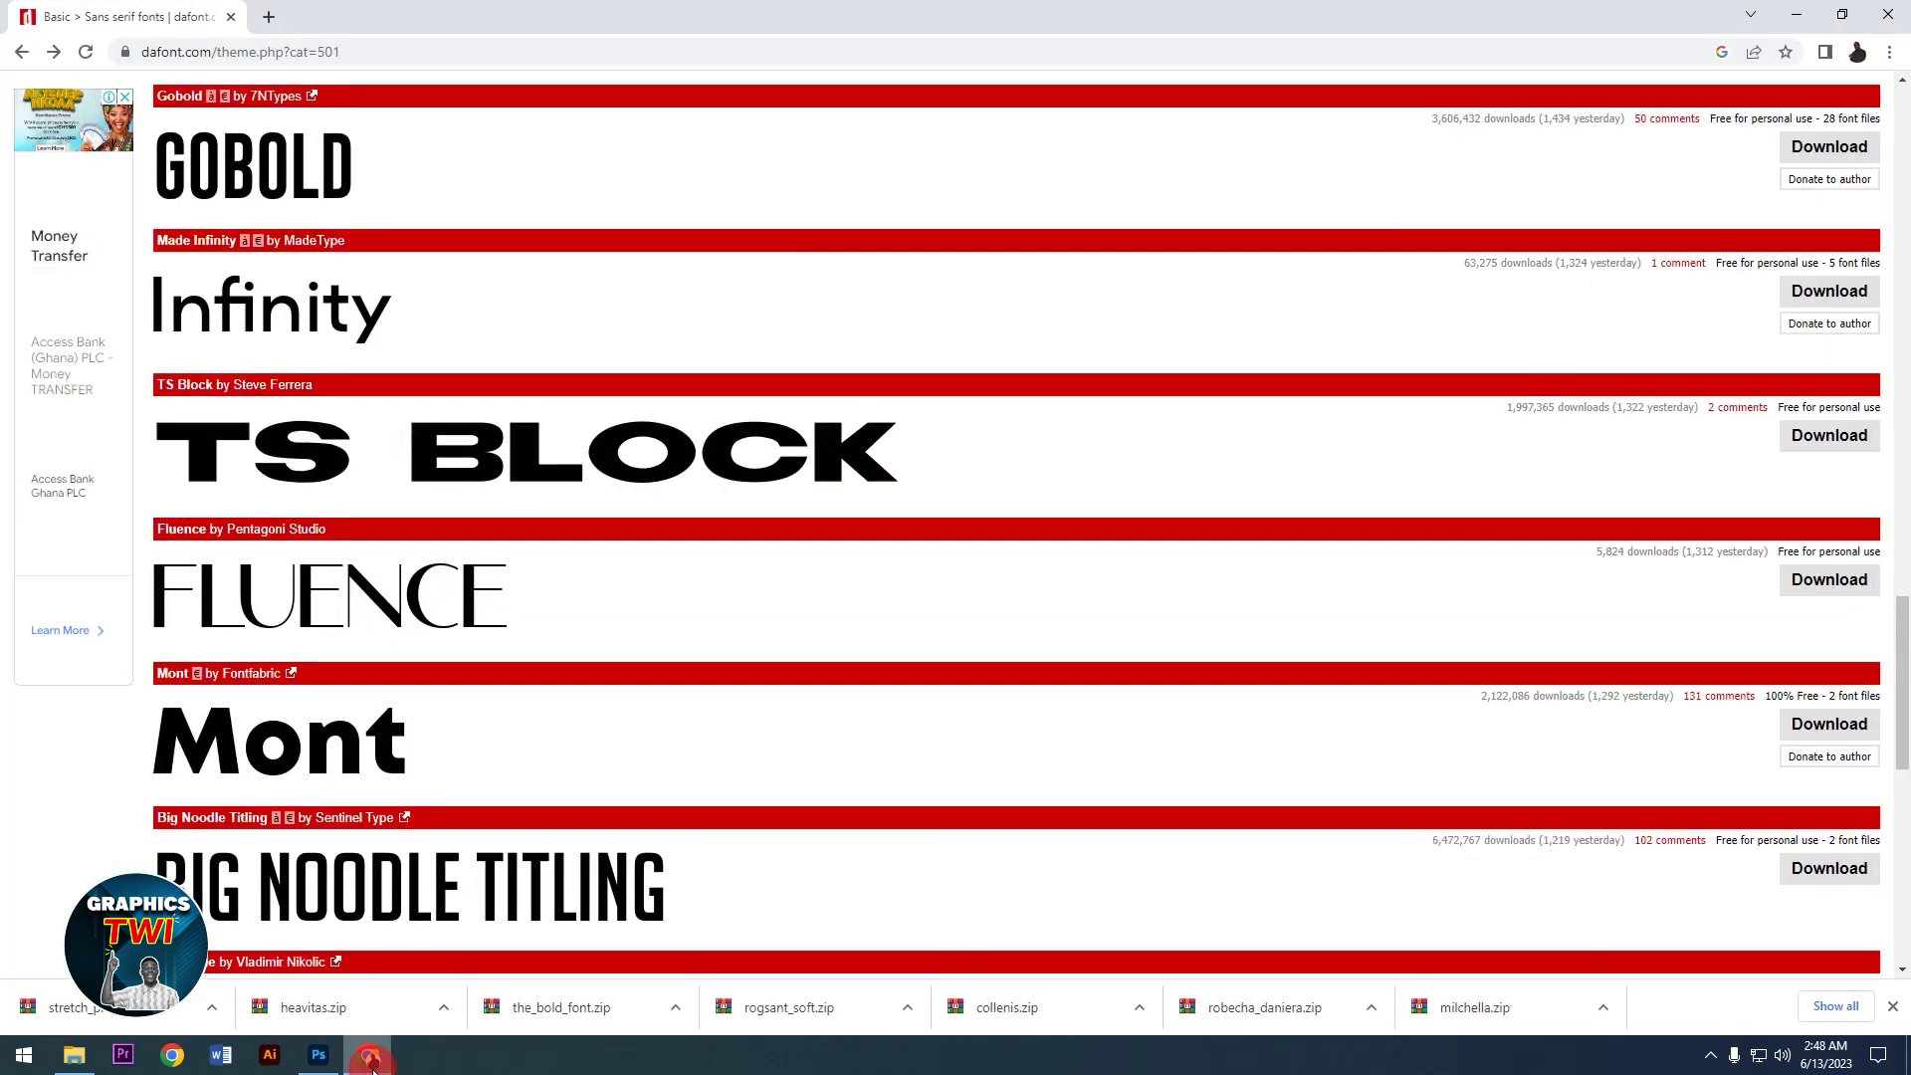
{"action": "left_click", "coordinate": [297, 58]}
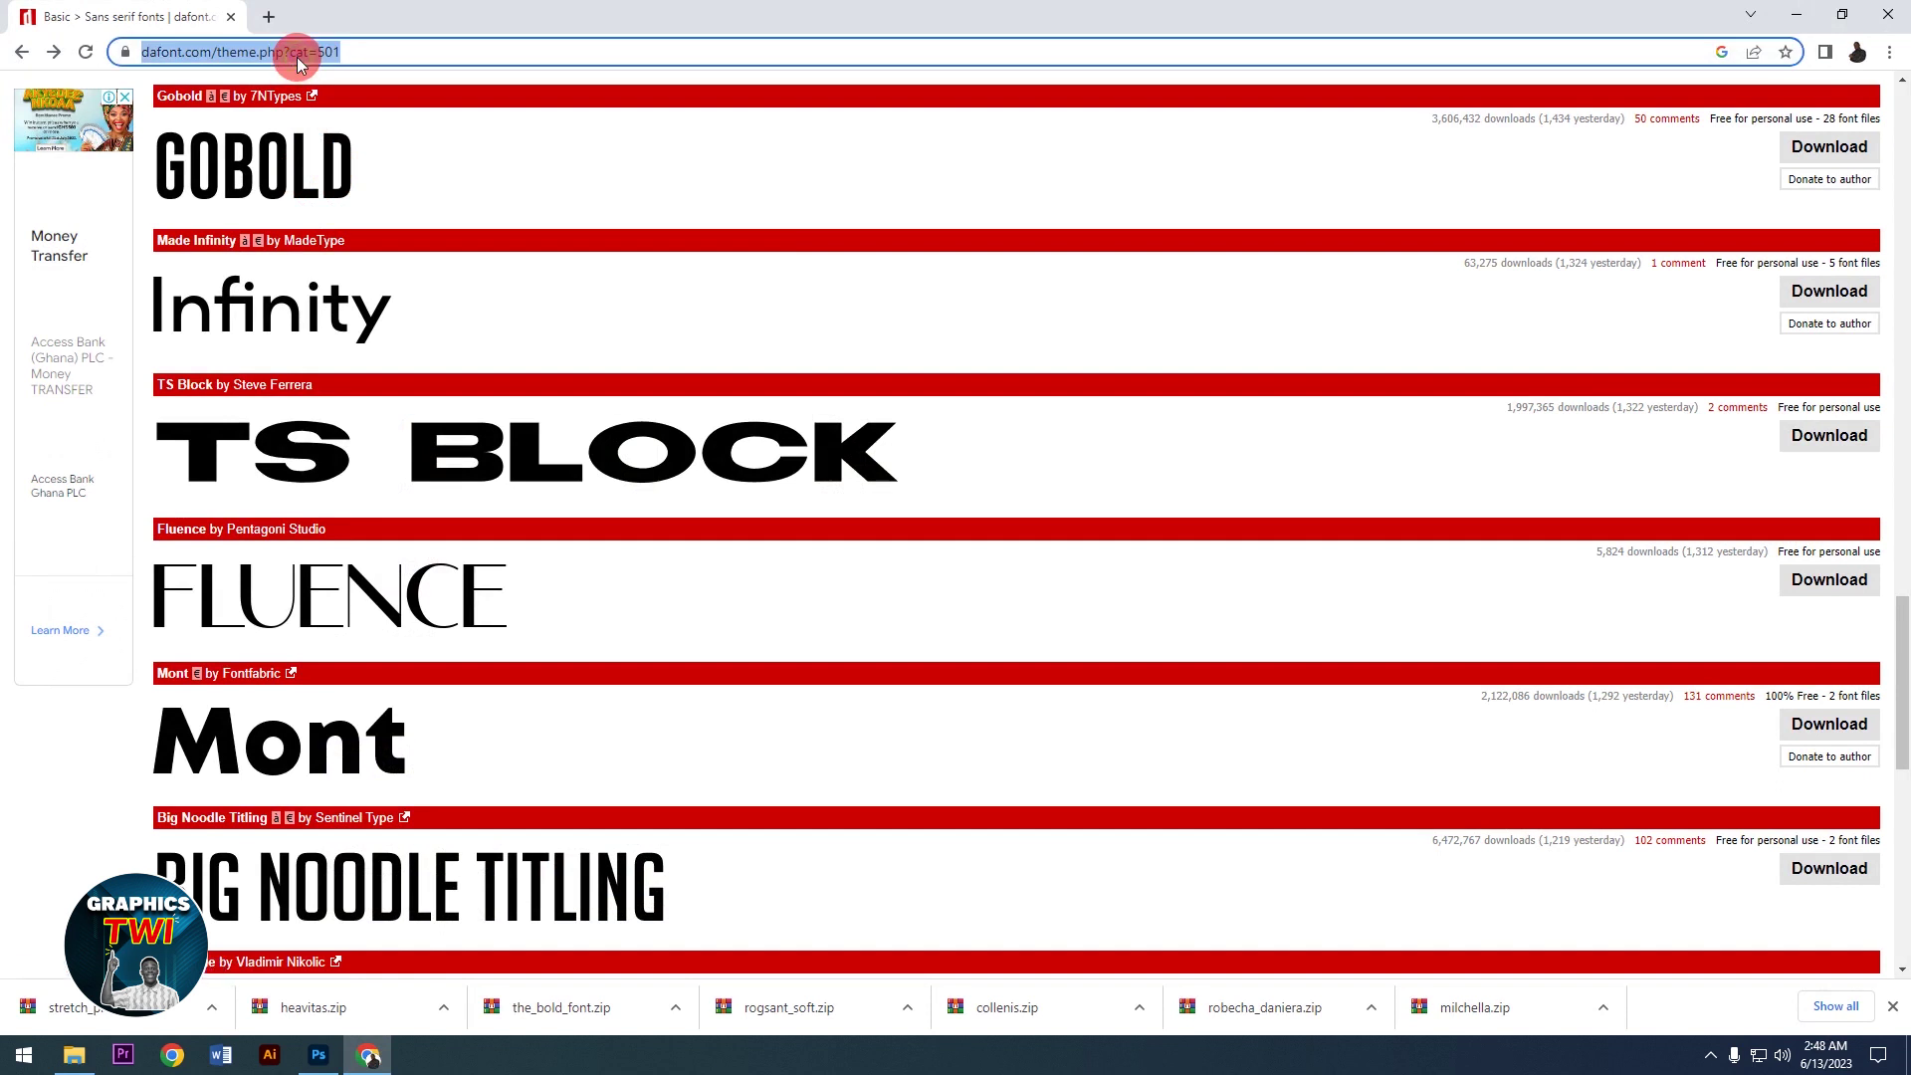
{"action": "type", "text": "f"}
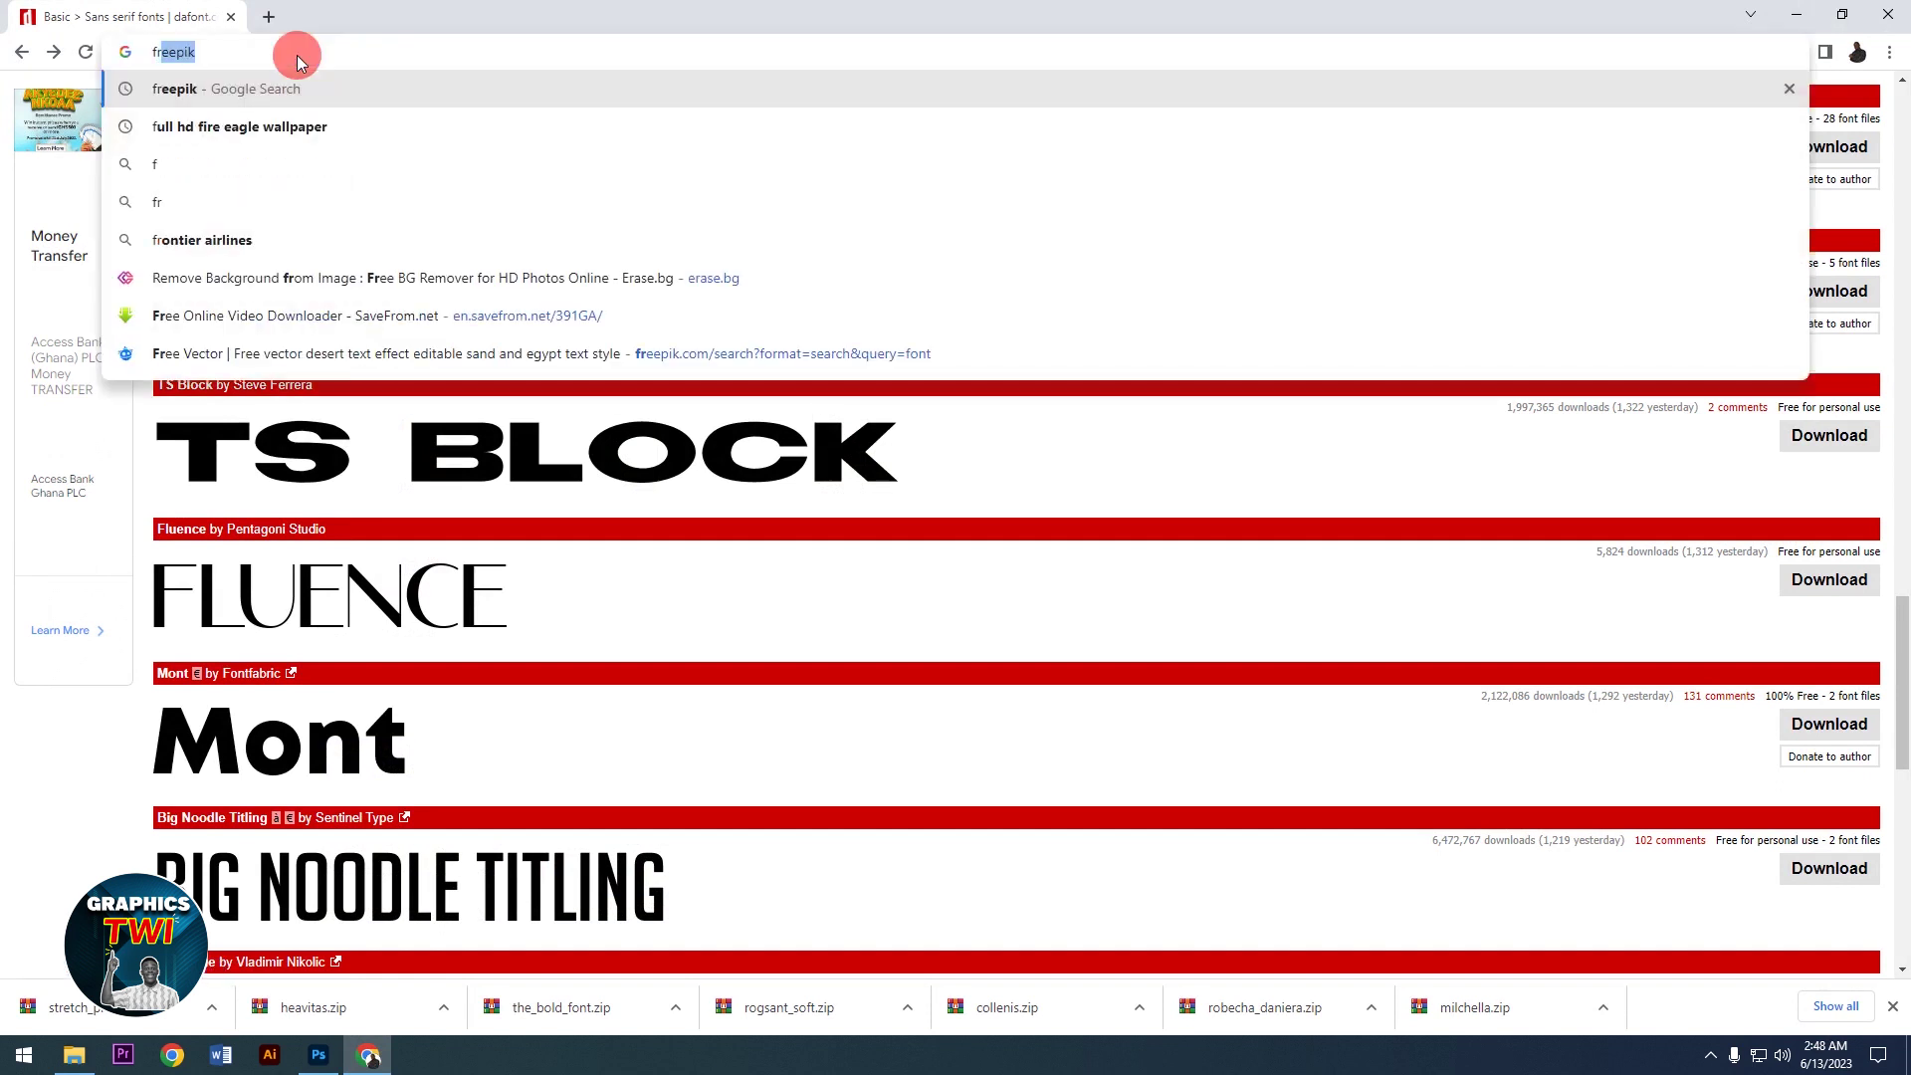
{"action": "type", "text": "reepik"}
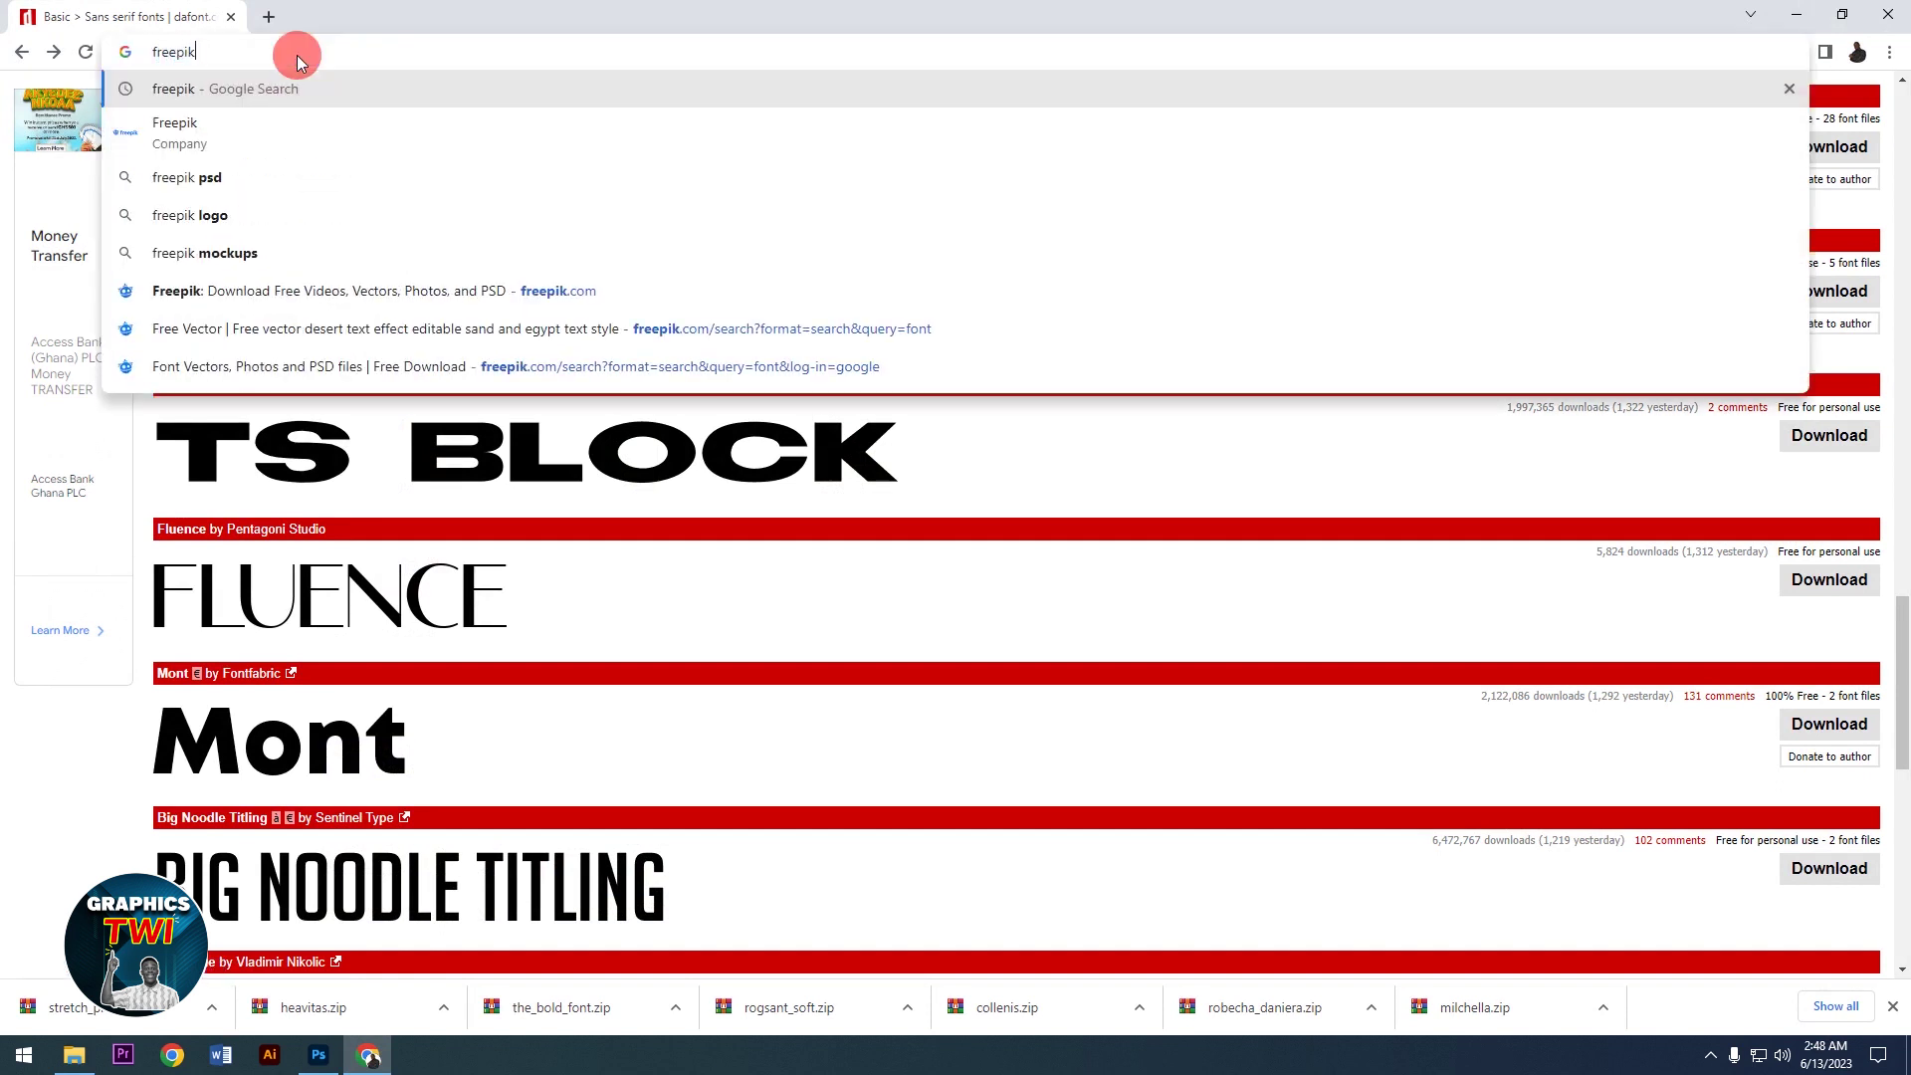
{"action": "key", "text": "Return"}
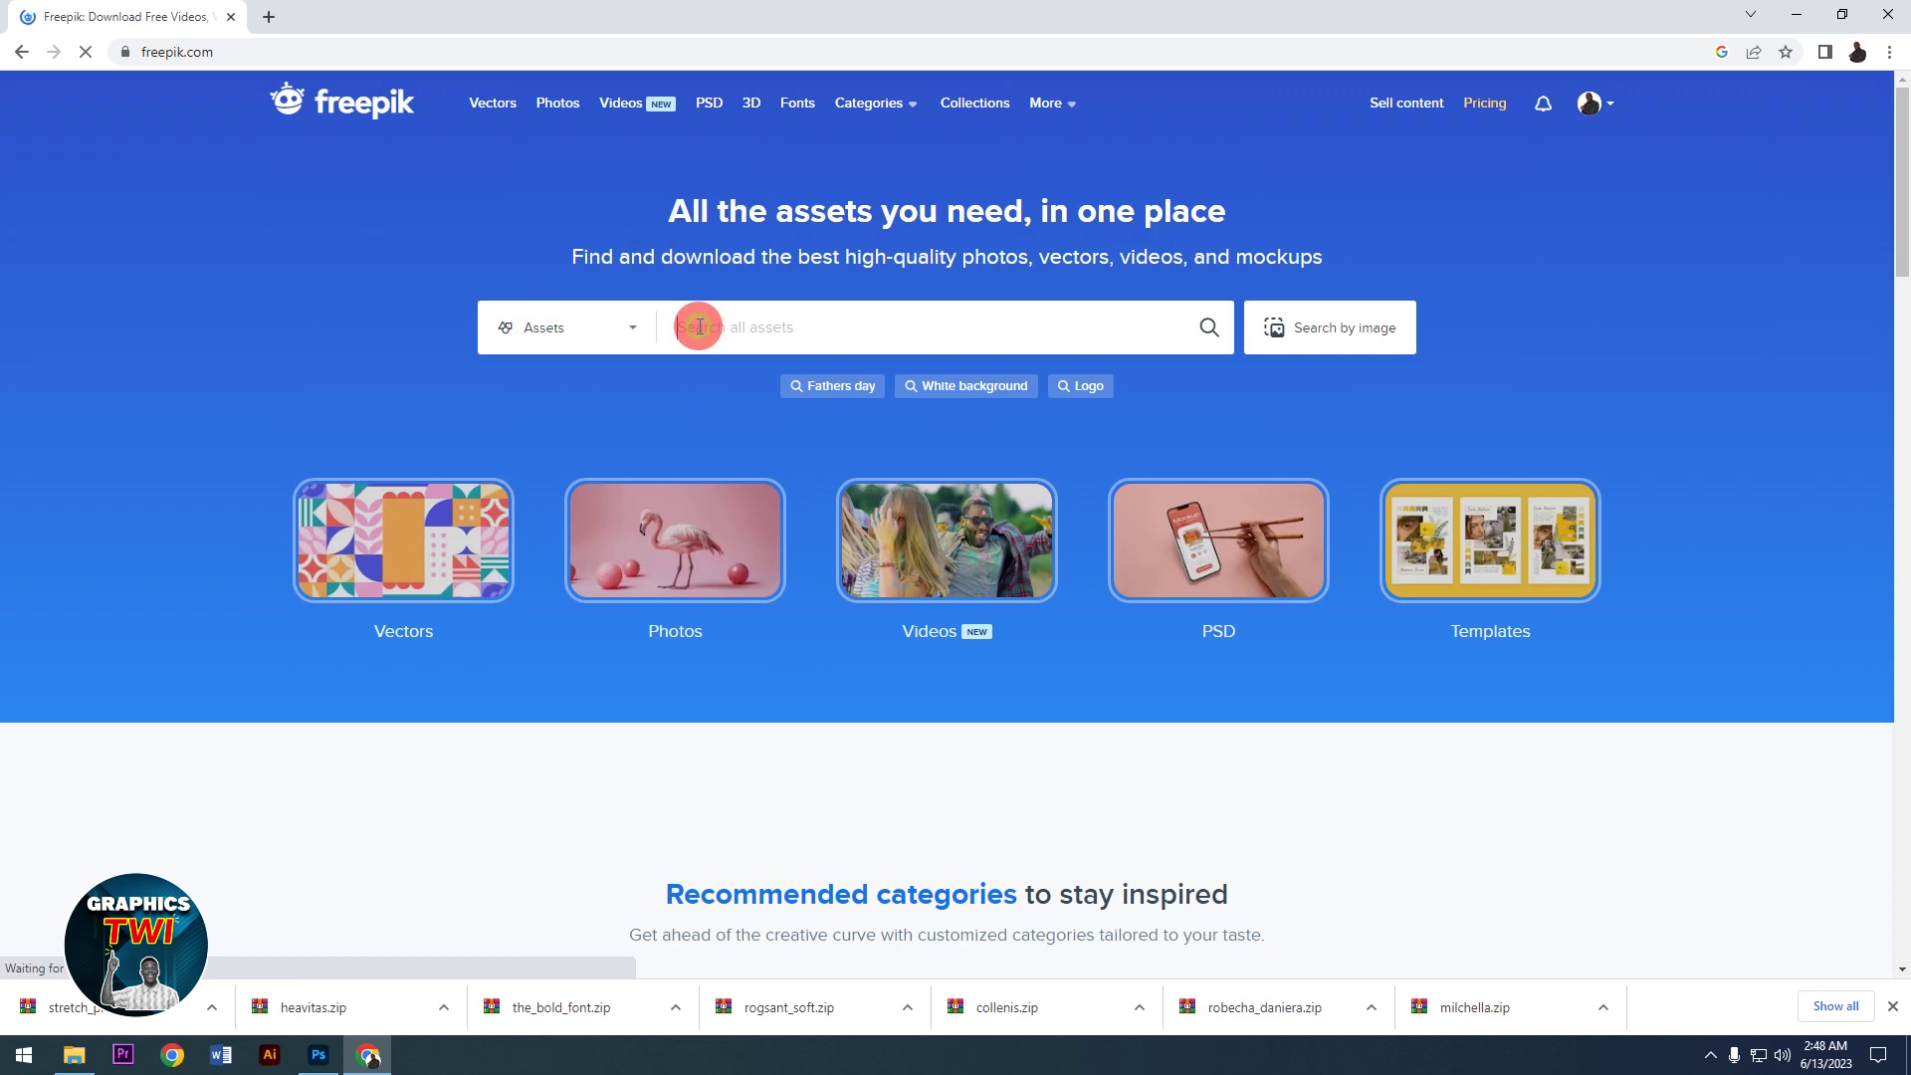
{"action": "type", "text": "fo"}
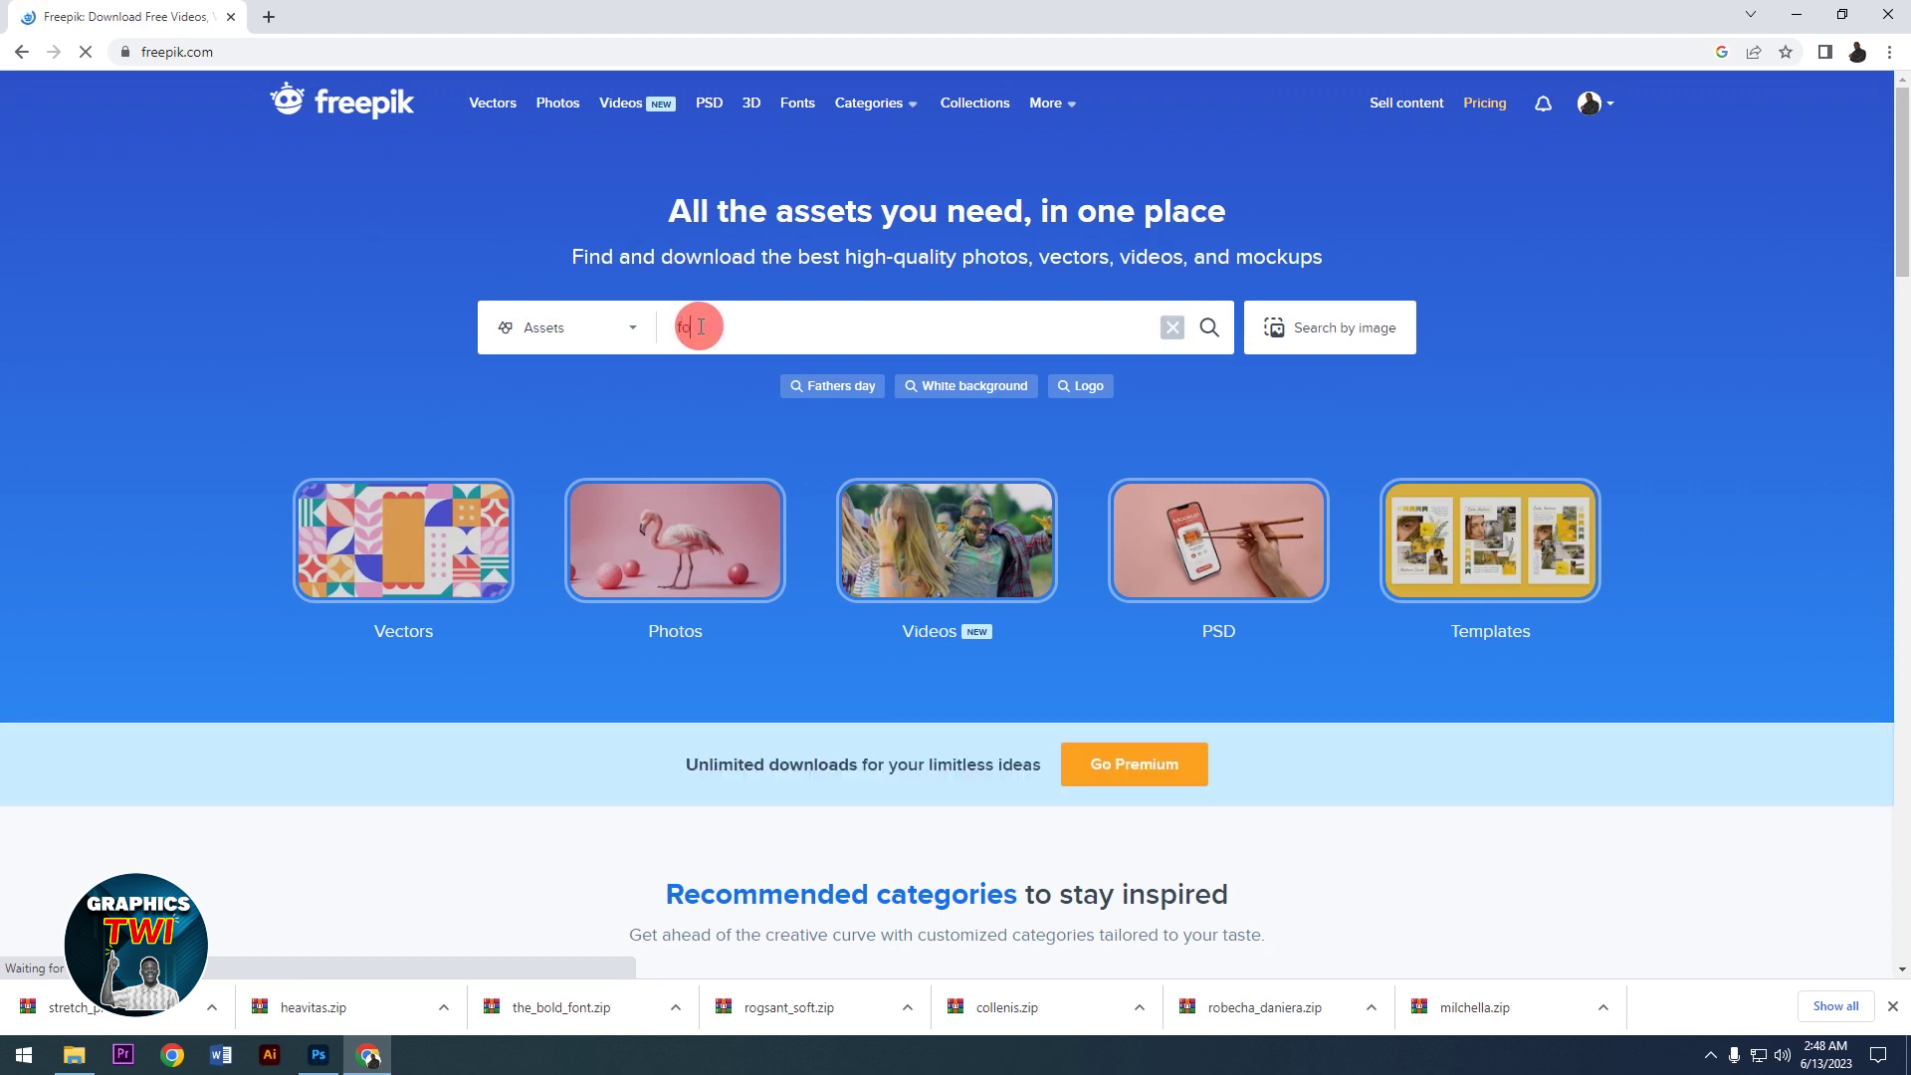
{"action": "key", "text": "Return"}
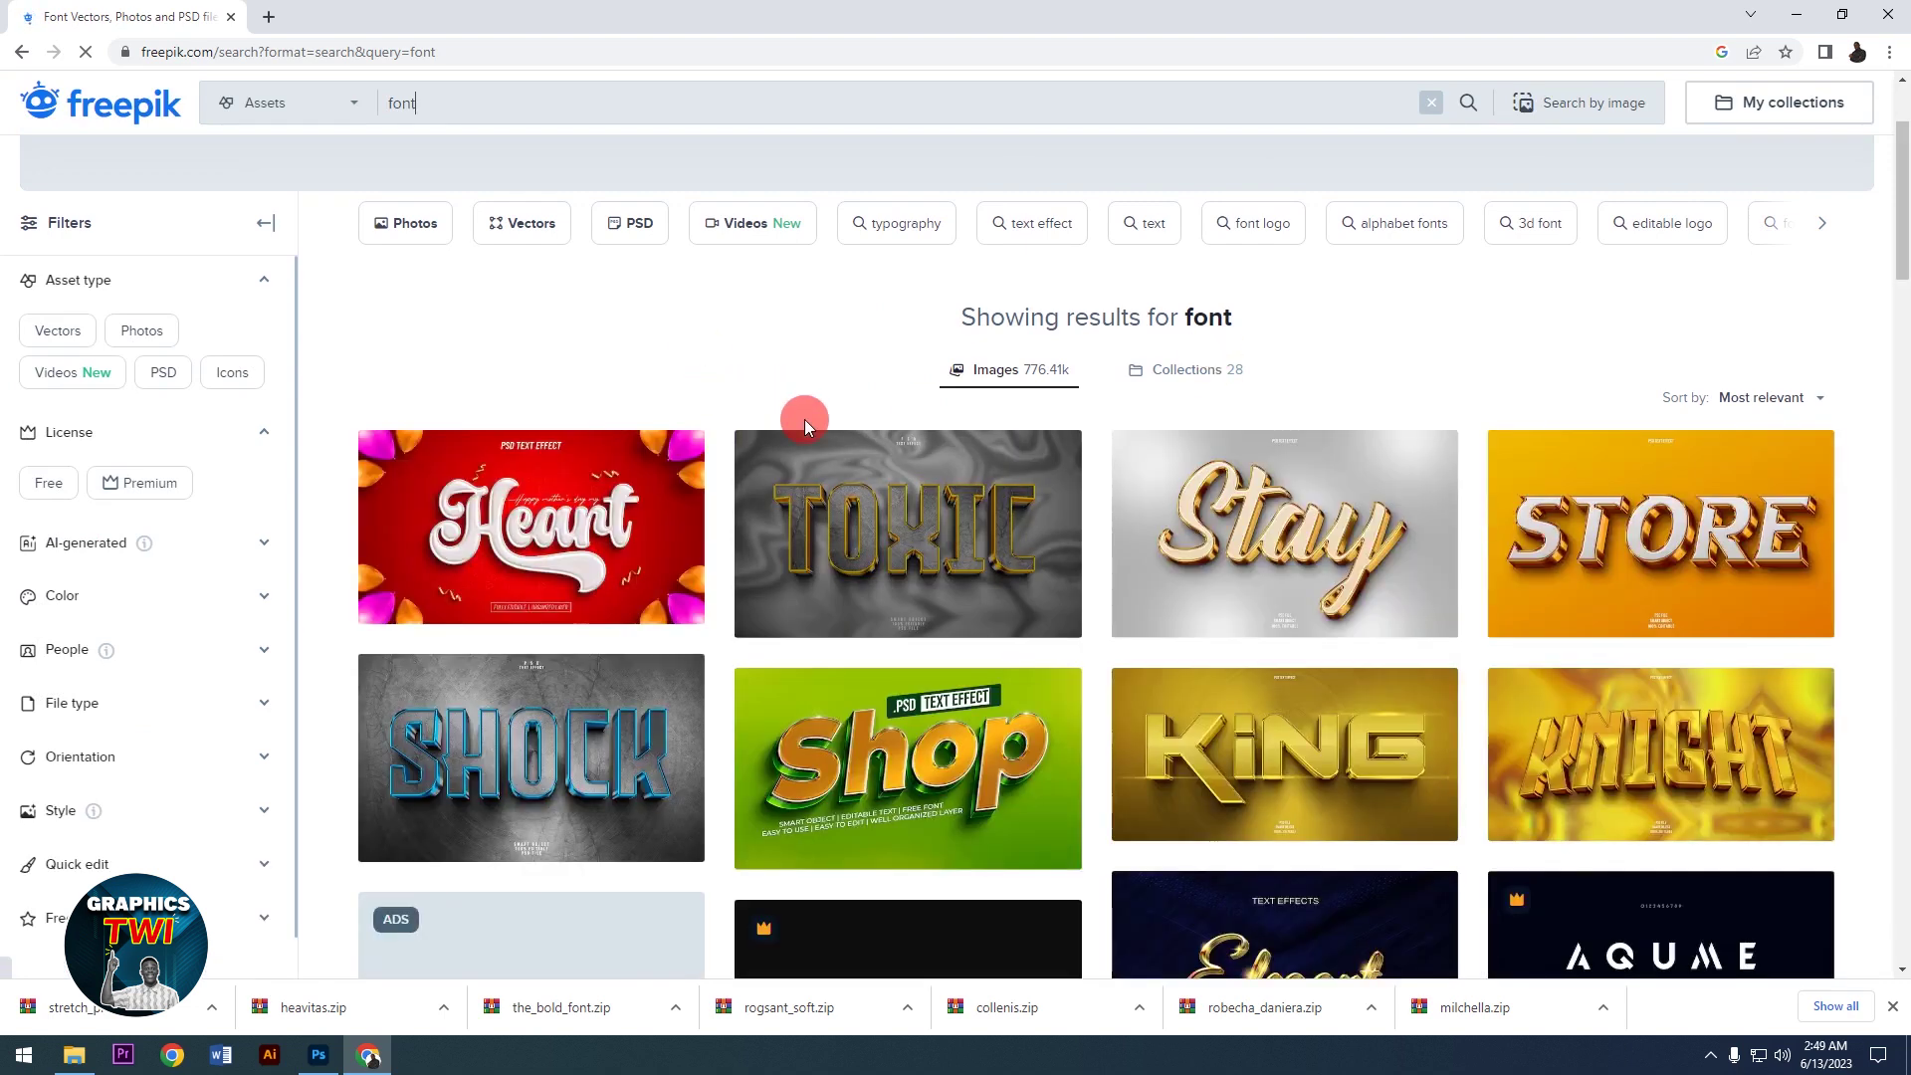
Step: Scroll through the first page of Freepik font results and move to page two
{"action": "scroll", "coordinate": [1103, 547], "scroll_direction": "down", "scroll_amount": 2}
{"action": "scroll", "coordinate": [1566, 597], "scroll_direction": "down", "scroll_amount": 4}
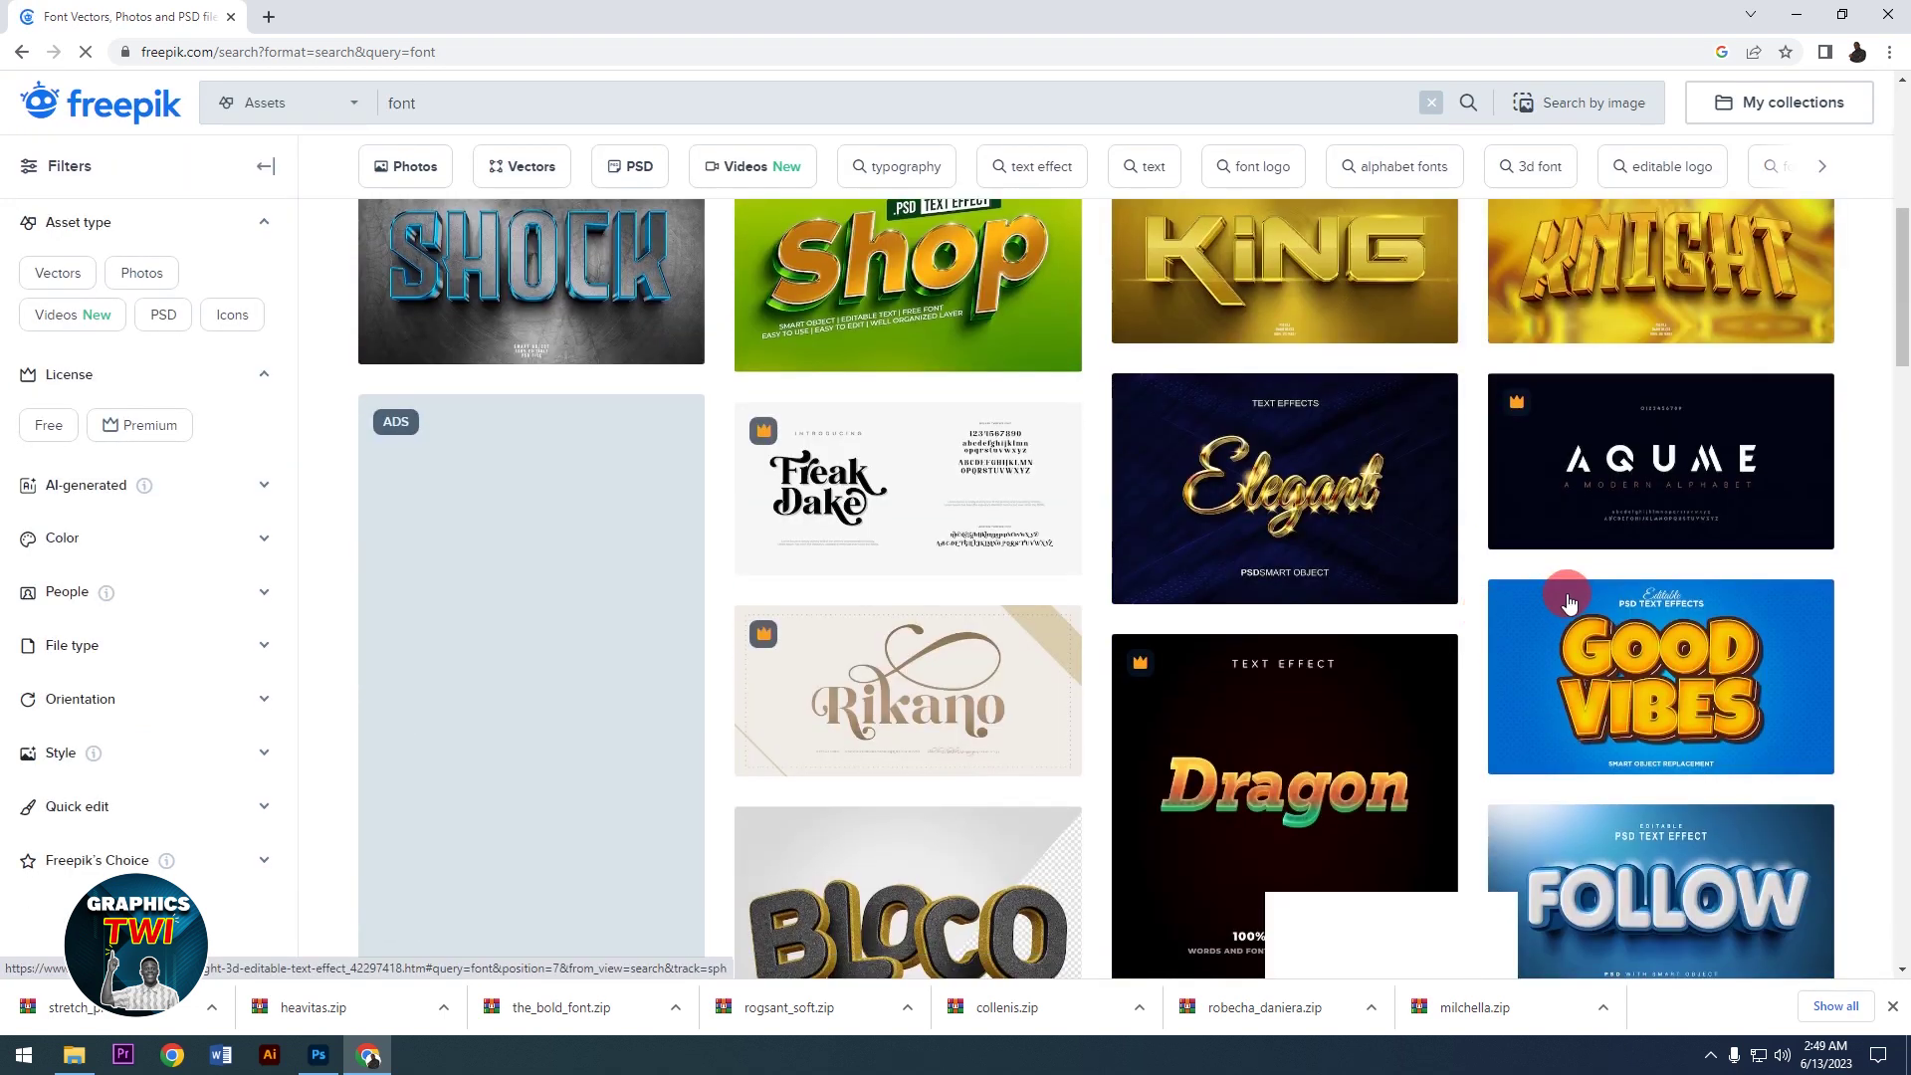
{"action": "scroll", "coordinate": [1148, 640], "scroll_direction": "down", "scroll_amount": 3}
{"action": "scroll", "coordinate": [971, 617], "scroll_direction": "down", "scroll_amount": 5}
{"action": "left_click_drag", "start_coordinate": [1903, 498], "coordinate": [1903, 823]}
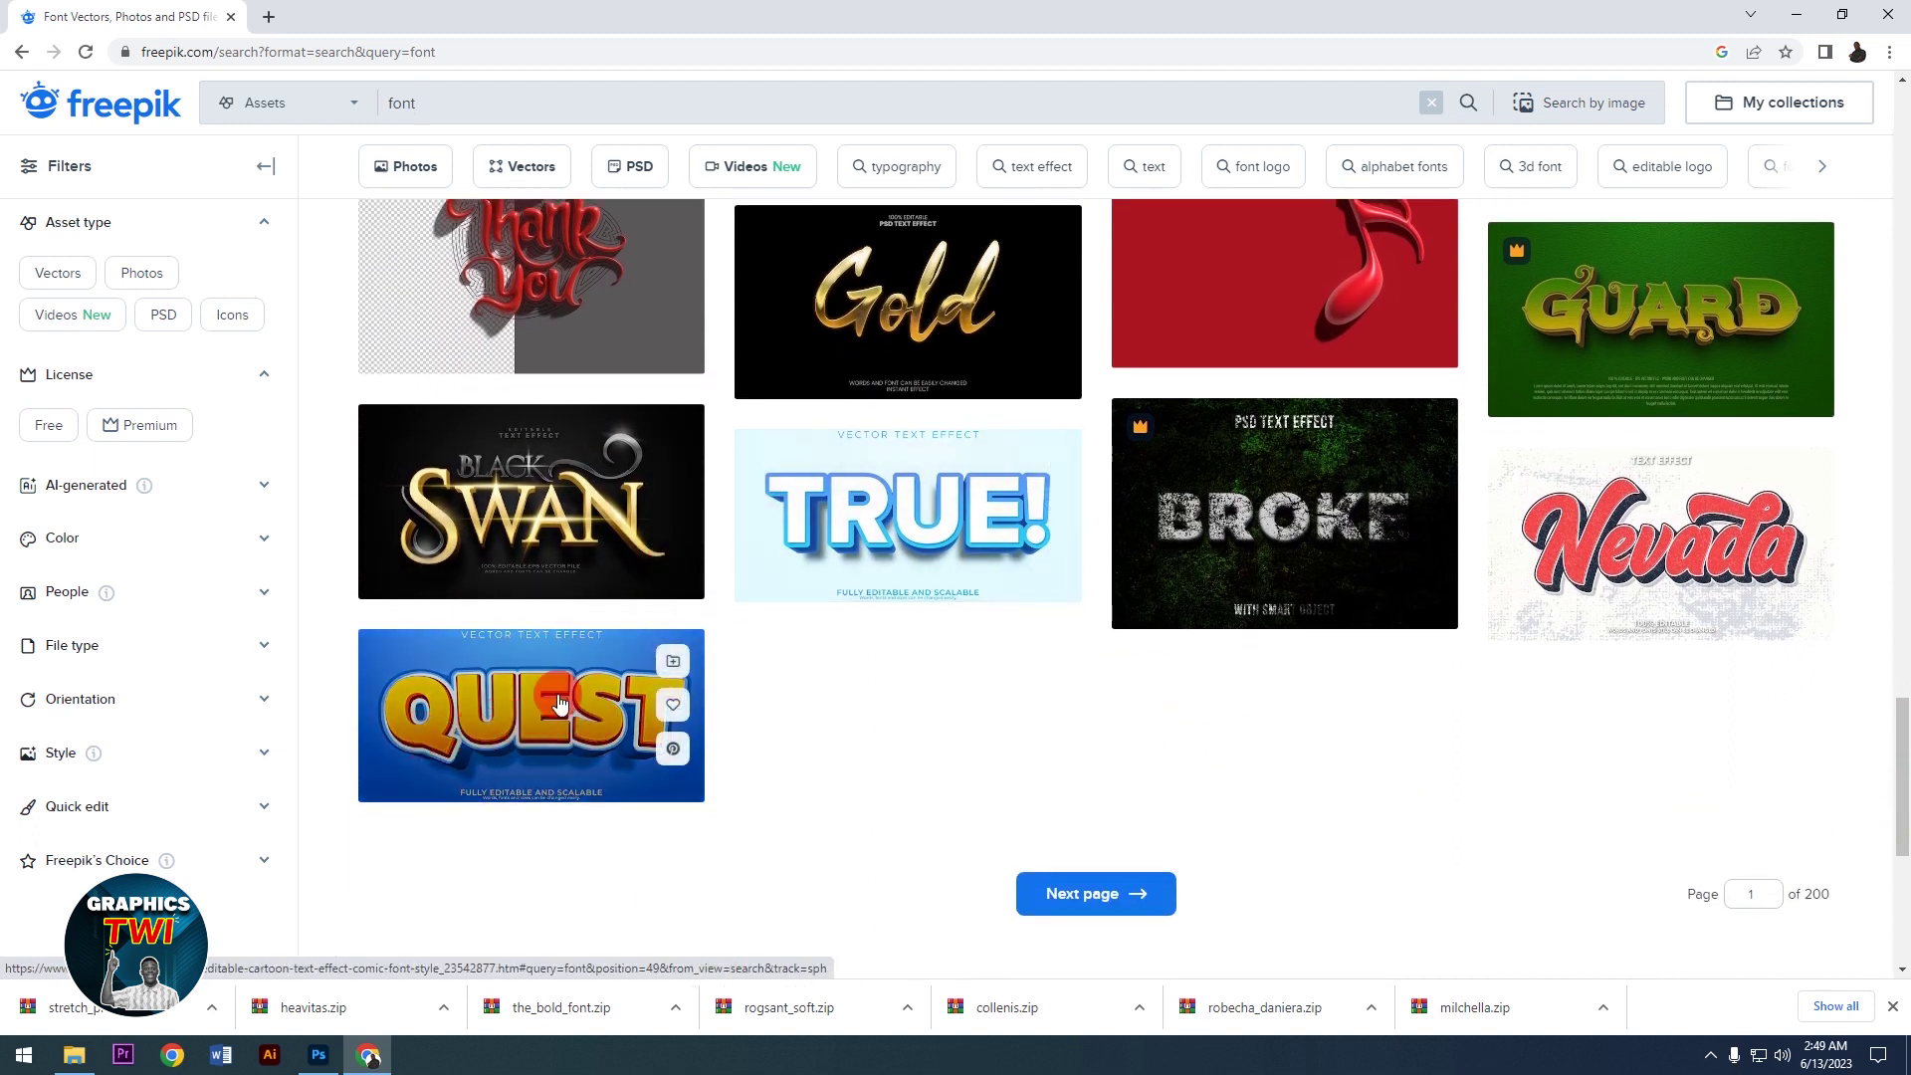
{"action": "left_click", "coordinate": [1092, 893]}
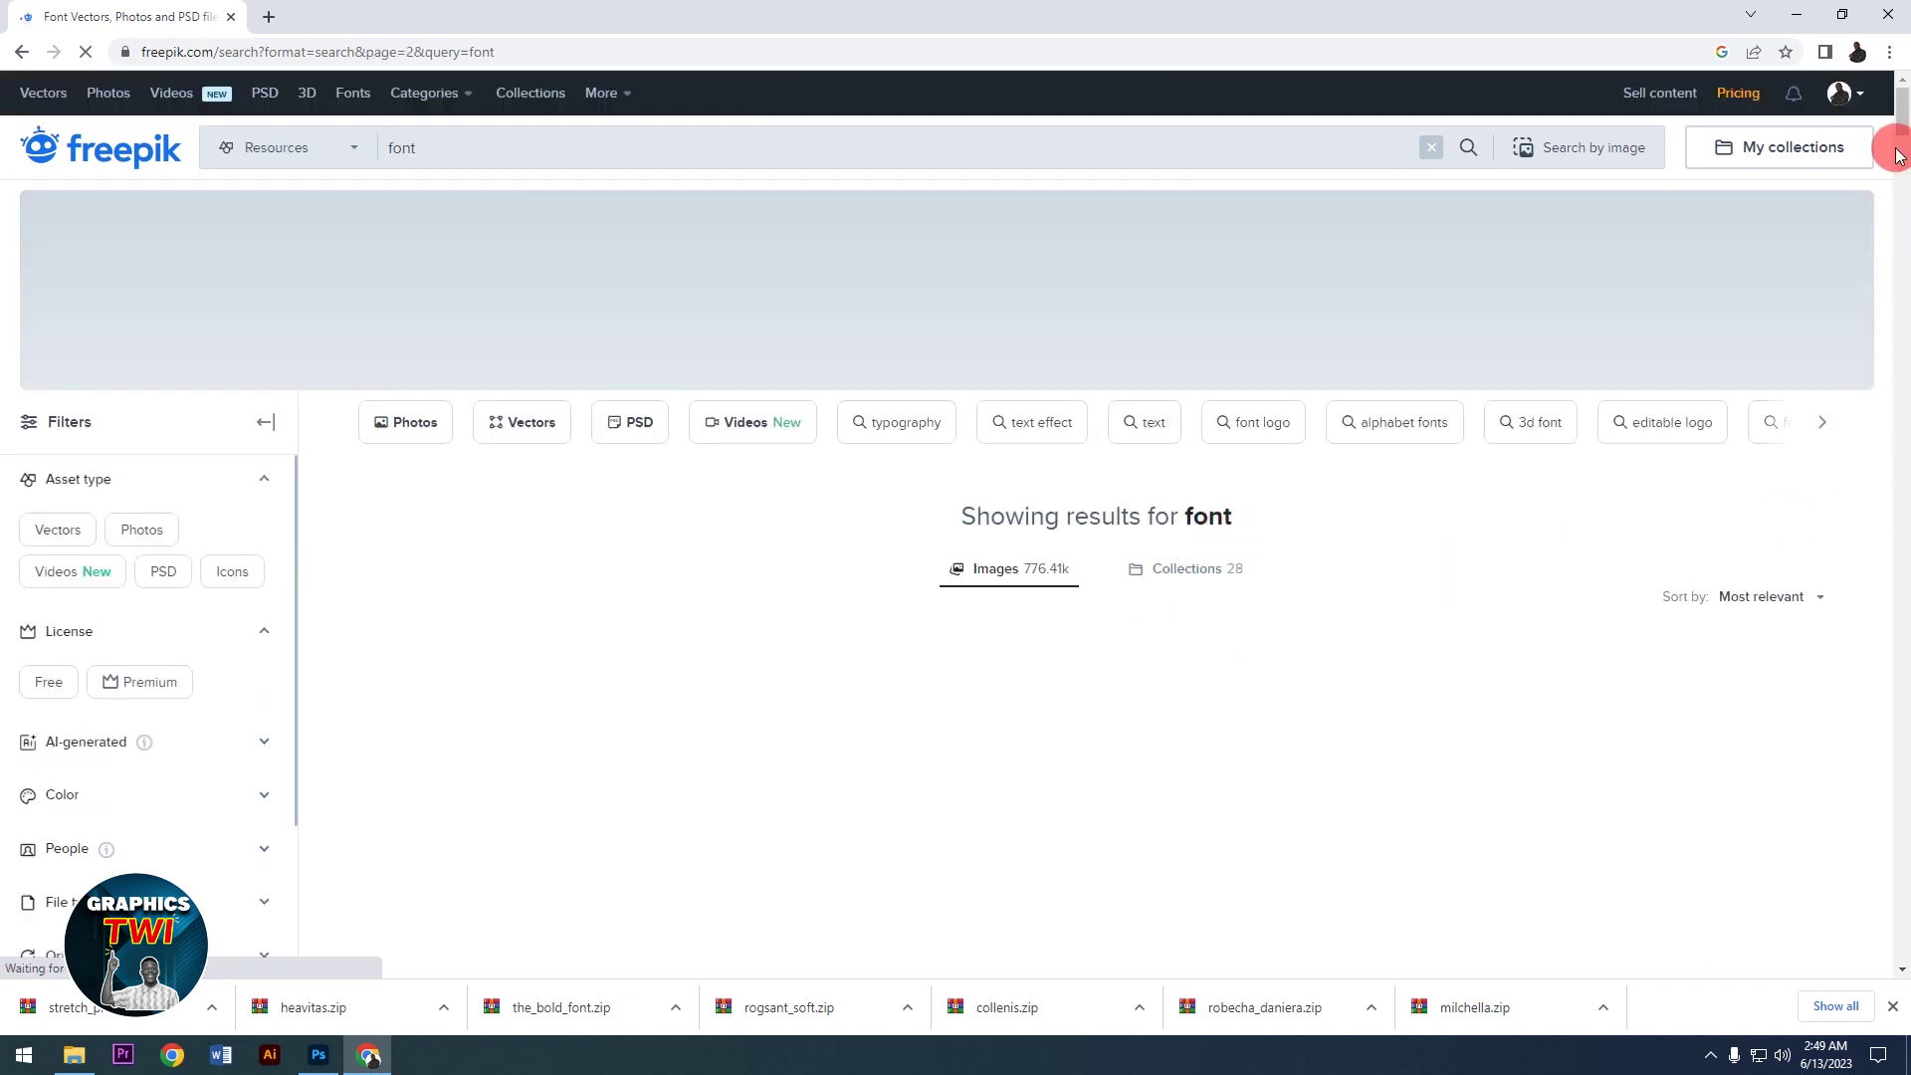
Step: Scroll the second results page, then select 'font' in the search box to replace it
{"action": "scroll", "coordinate": [1493, 299], "scroll_direction": "down", "scroll_amount": 3}
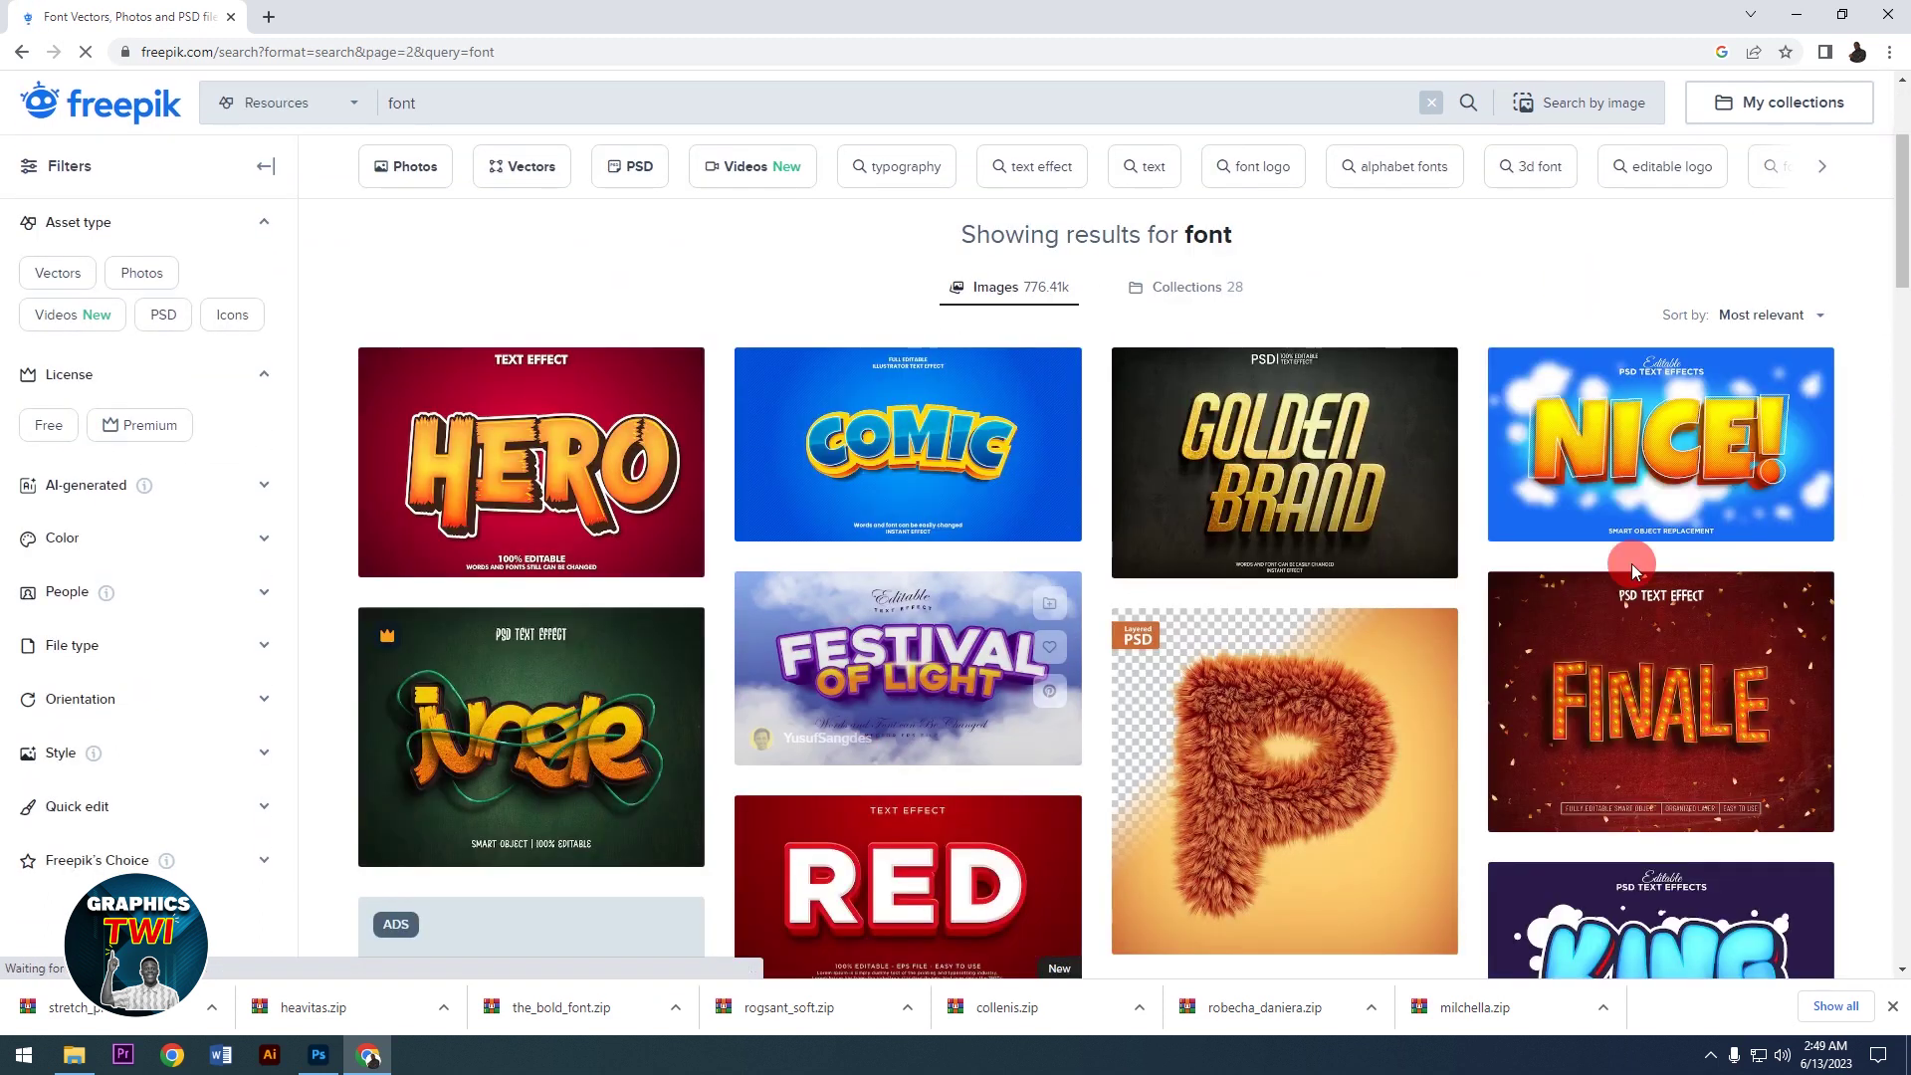
{"action": "left_click", "coordinate": [1901, 366]}
{"action": "mouse_move", "coordinate": [1901, 365]}
{"action": "left_mouse_down"}
{"action": "mouse_move", "coordinate": [1901, 421]}
{"action": "mouse_move", "coordinate": [1896, 313]}
{"action": "left_mouse_up"}
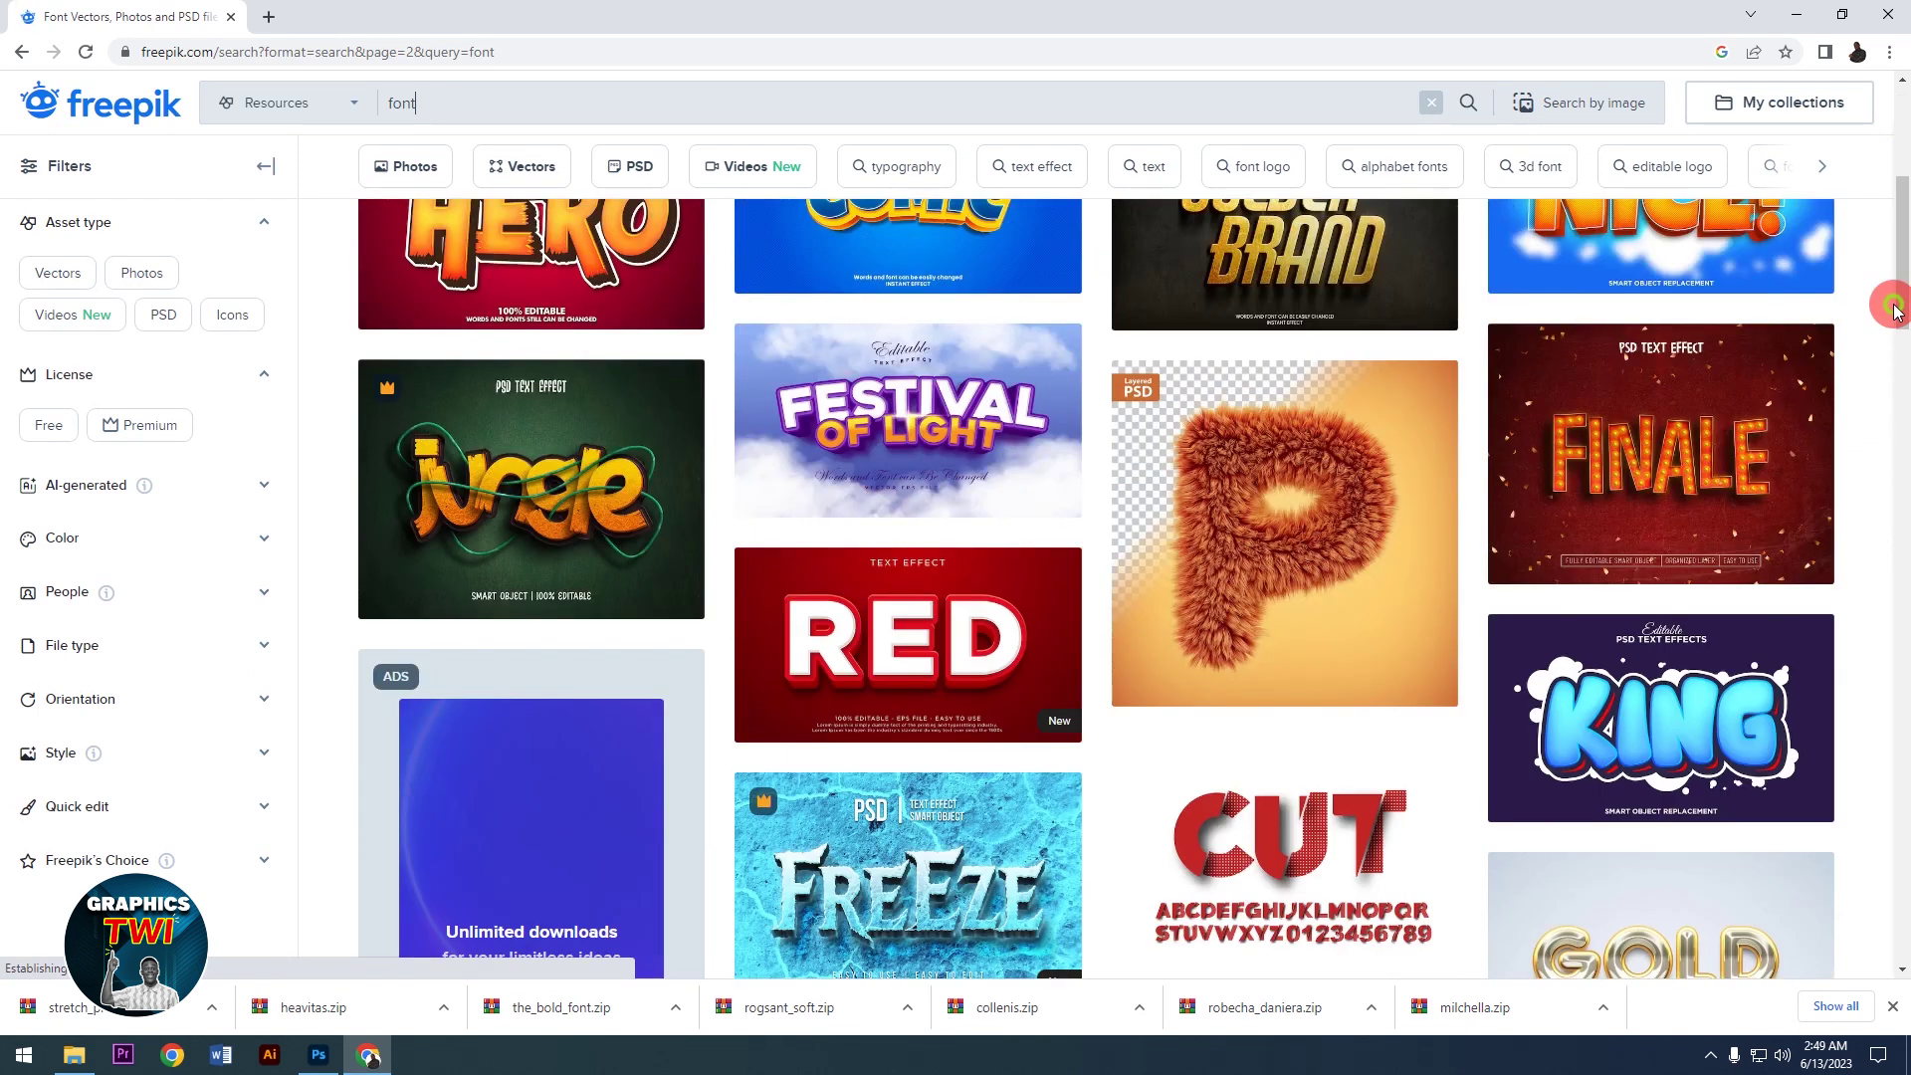
{"action": "left_click", "coordinate": [1907, 296]}
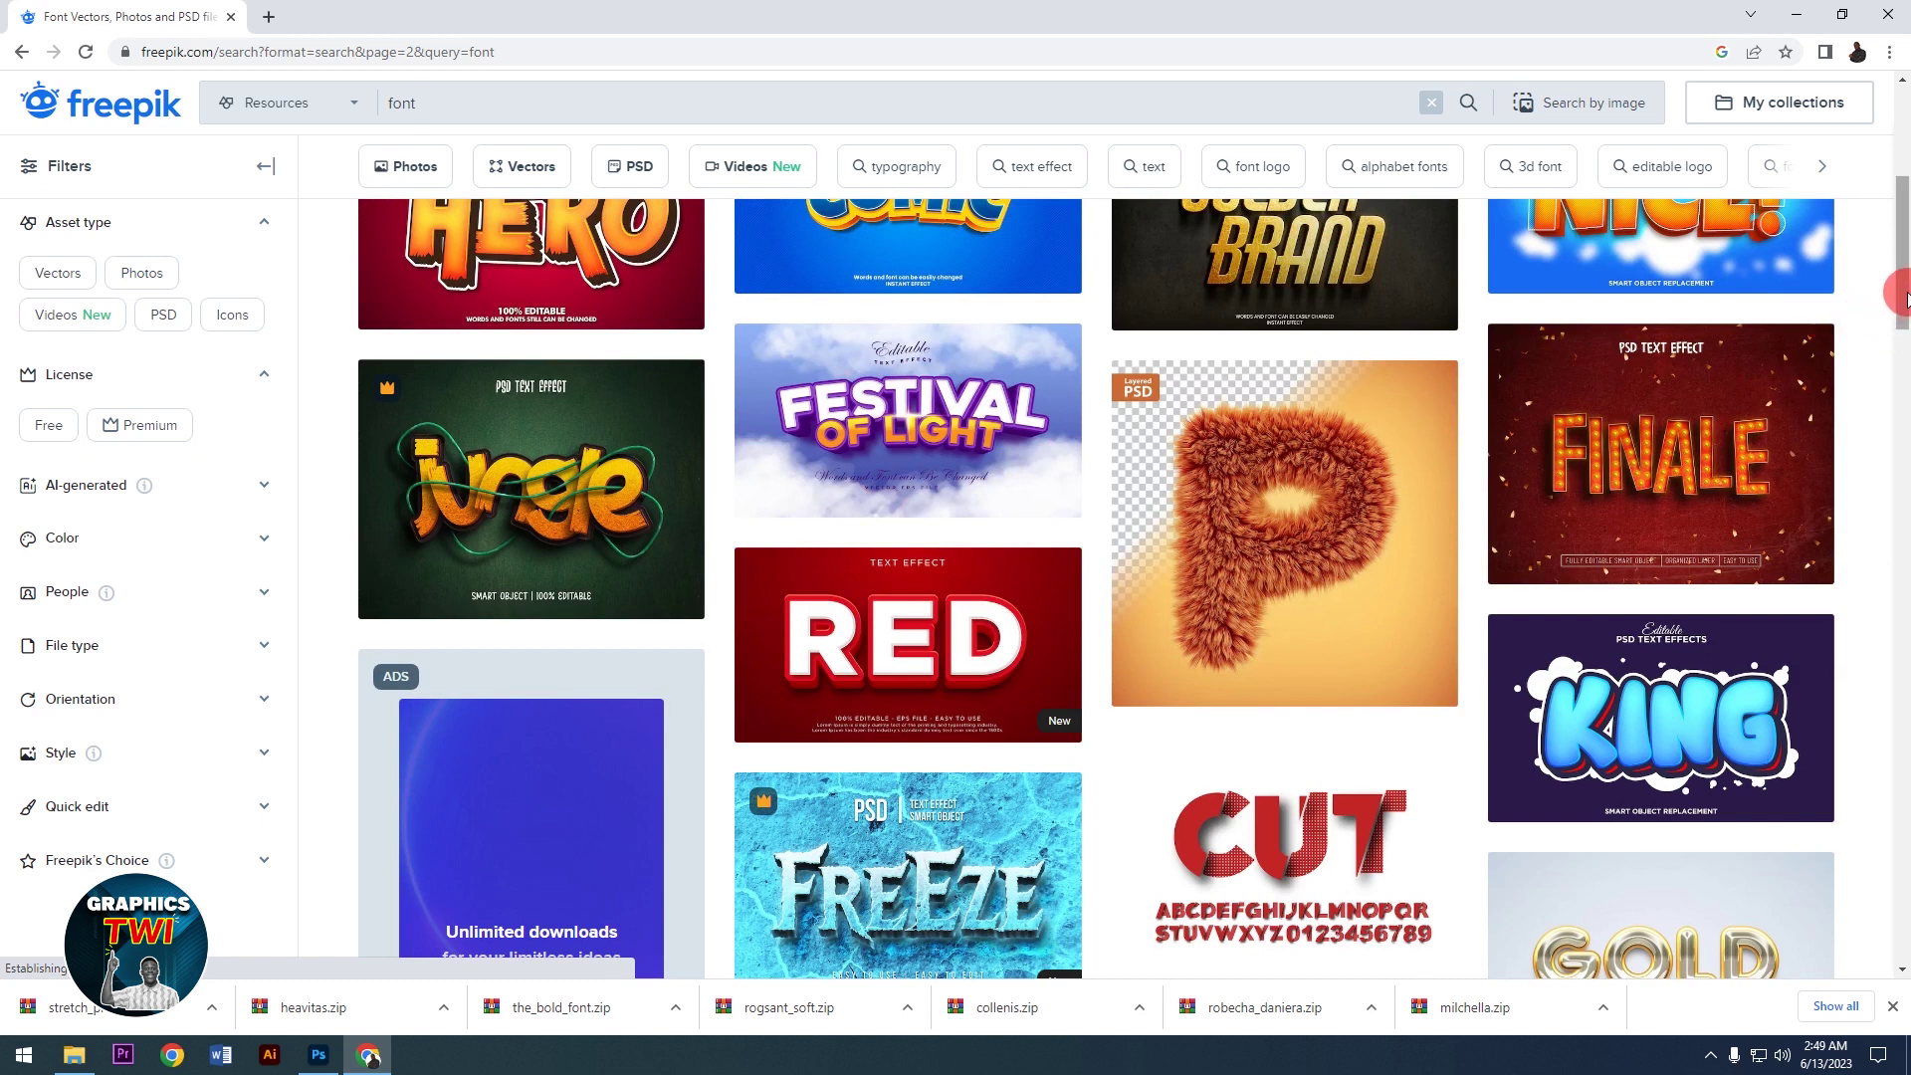
{"action": "left_click_drag", "start_coordinate": [1905, 296], "coordinate": [1905, 416]}
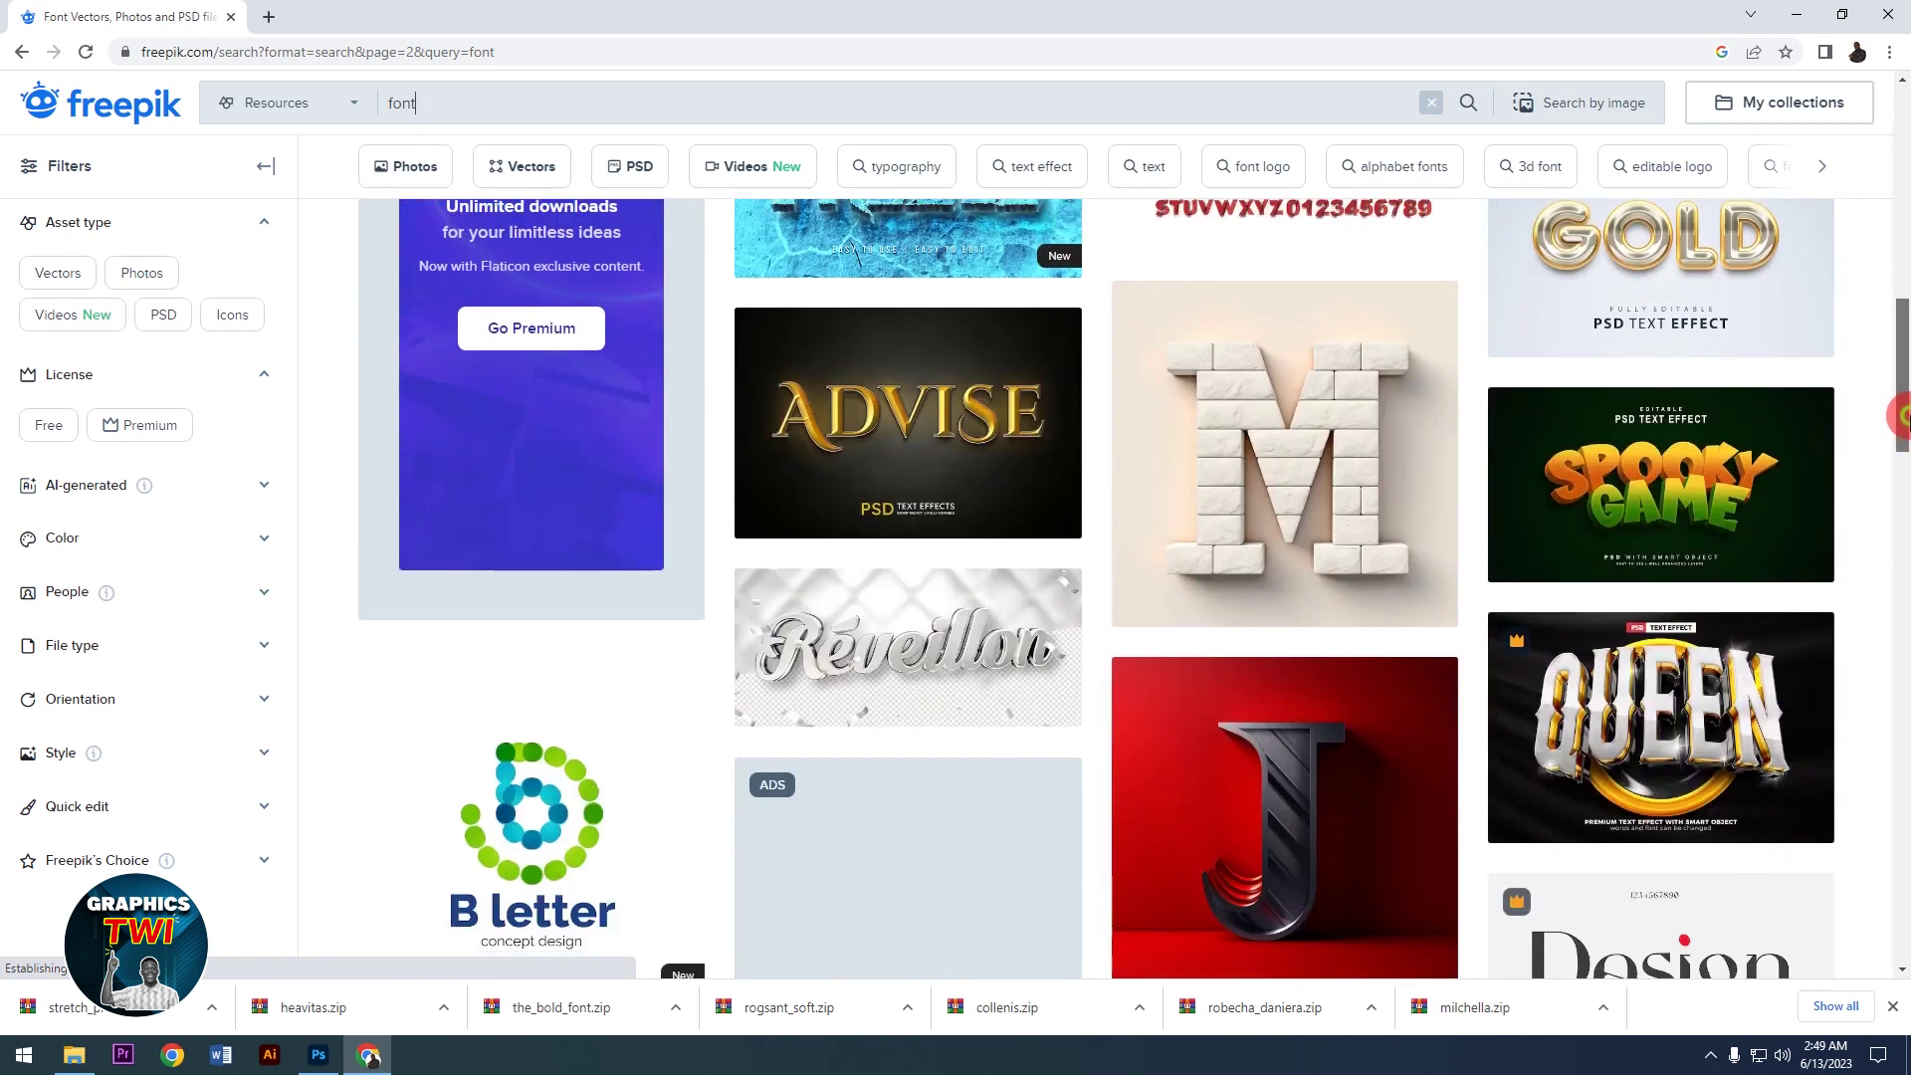
{"action": "mouse_move", "coordinate": [1903, 416]}
{"action": "left_mouse_down"}
{"action": "mouse_move", "coordinate": [1903, 538]}
{"action": "mouse_move", "coordinate": [507, 10]}
{"action": "left_mouse_up"}
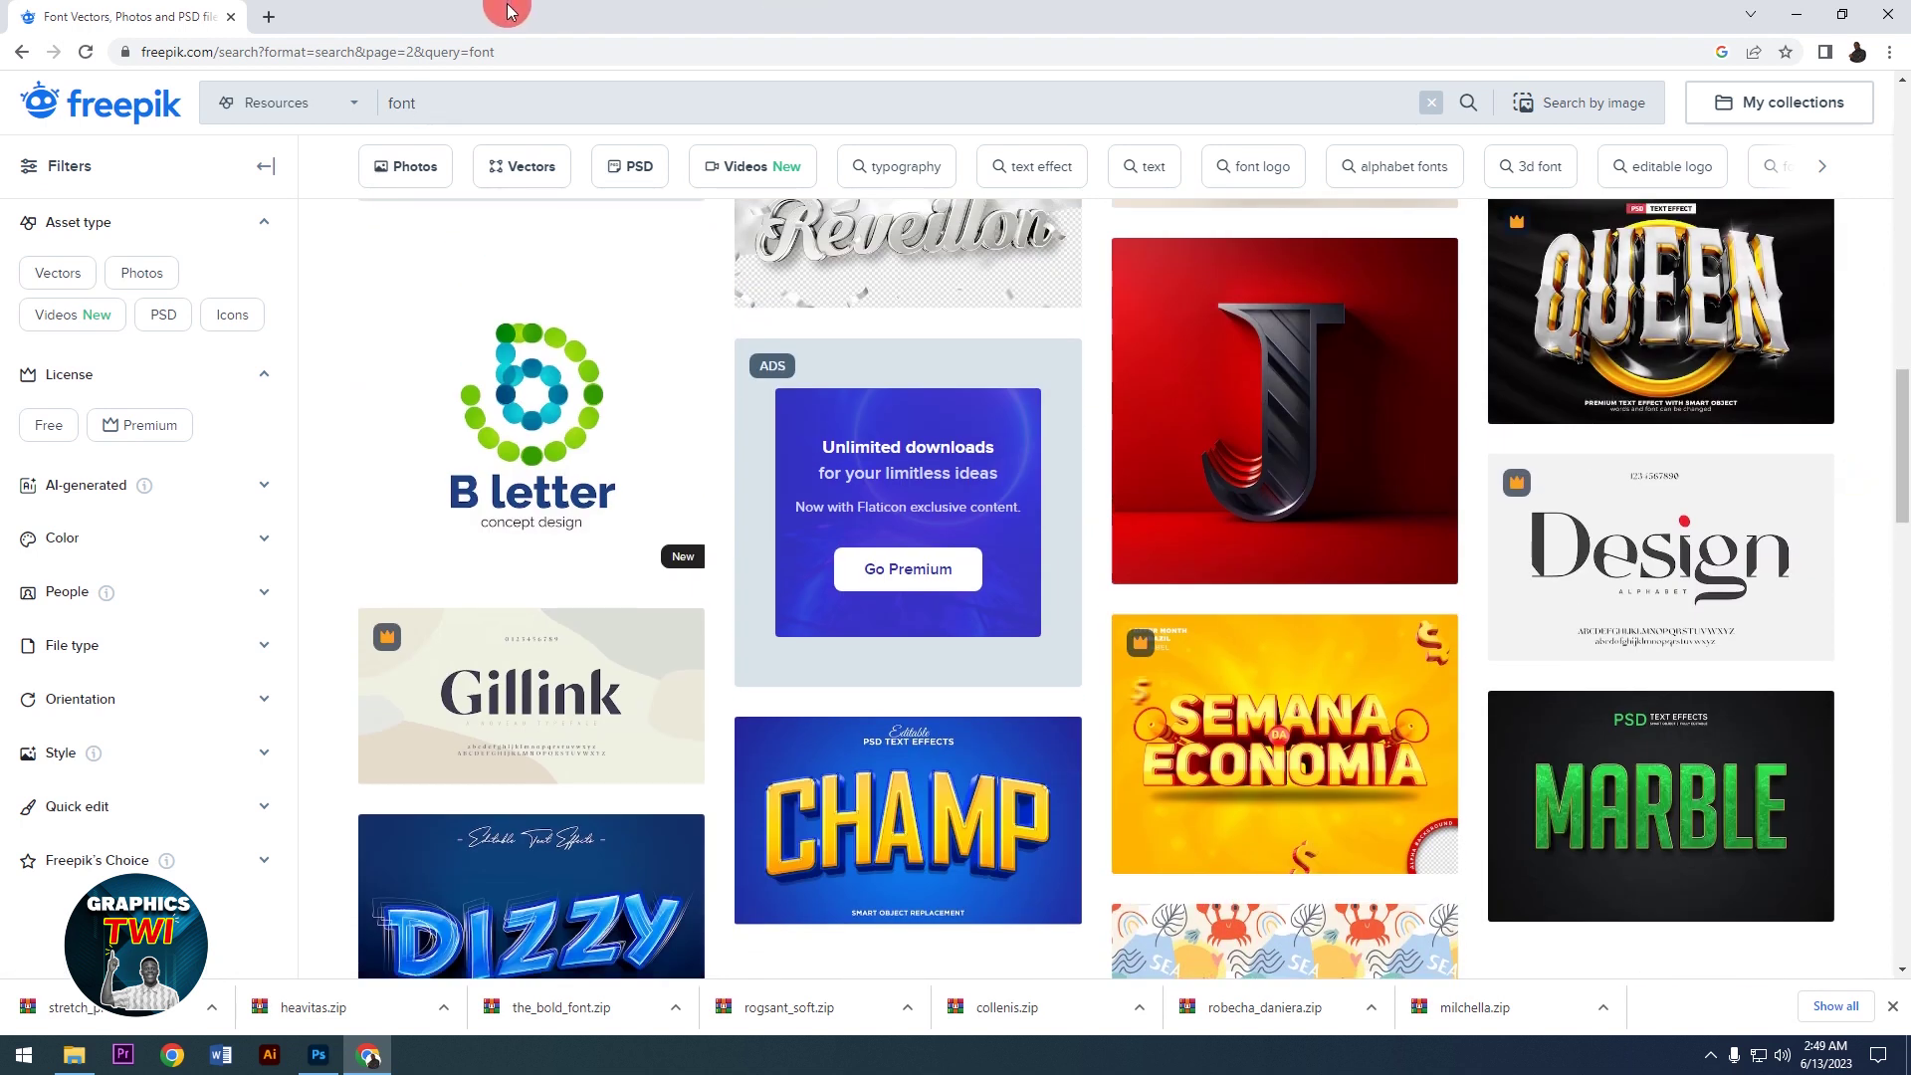
{"action": "left_click", "coordinate": [446, 105]}
{"action": "double_click", "coordinate": [444, 106]}
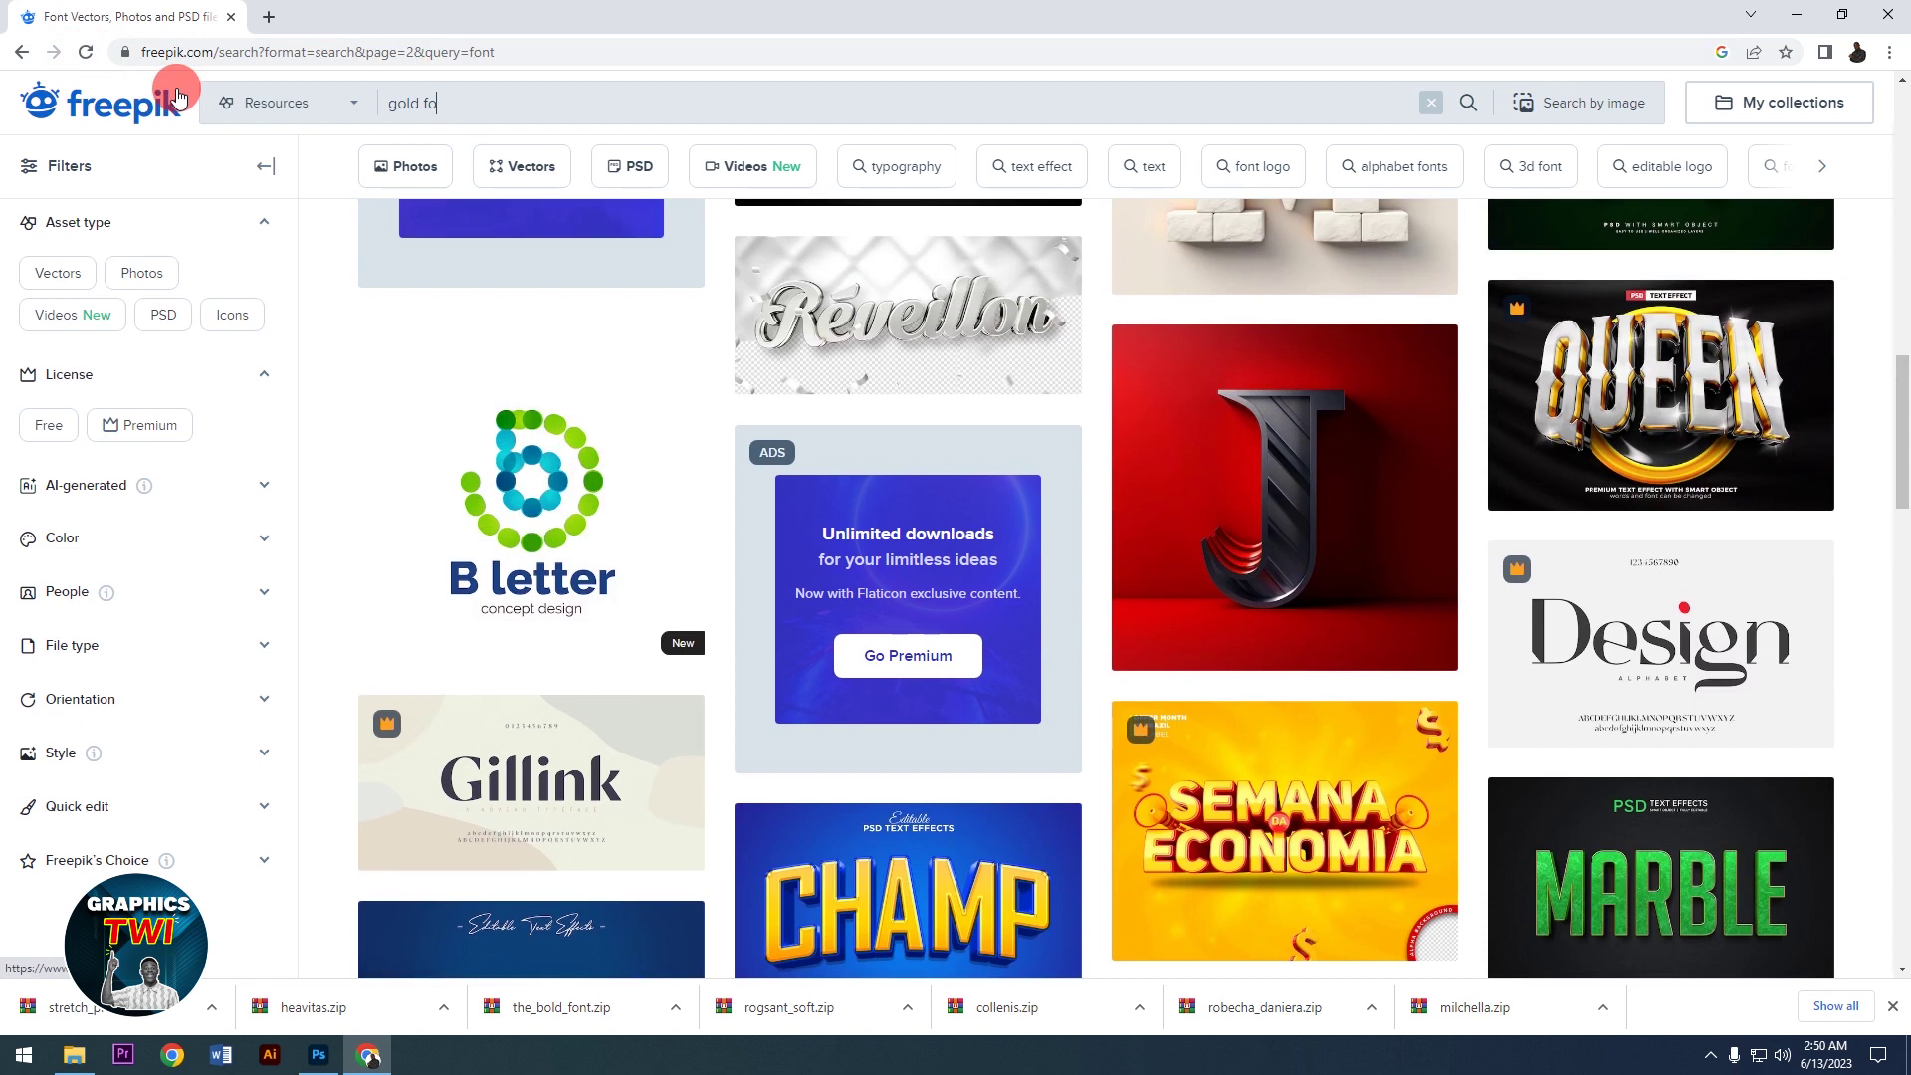
Step: Search for 'gold font', refine it to 'gold font psd', and scroll the results
{"action": "key", "text": "Return"}
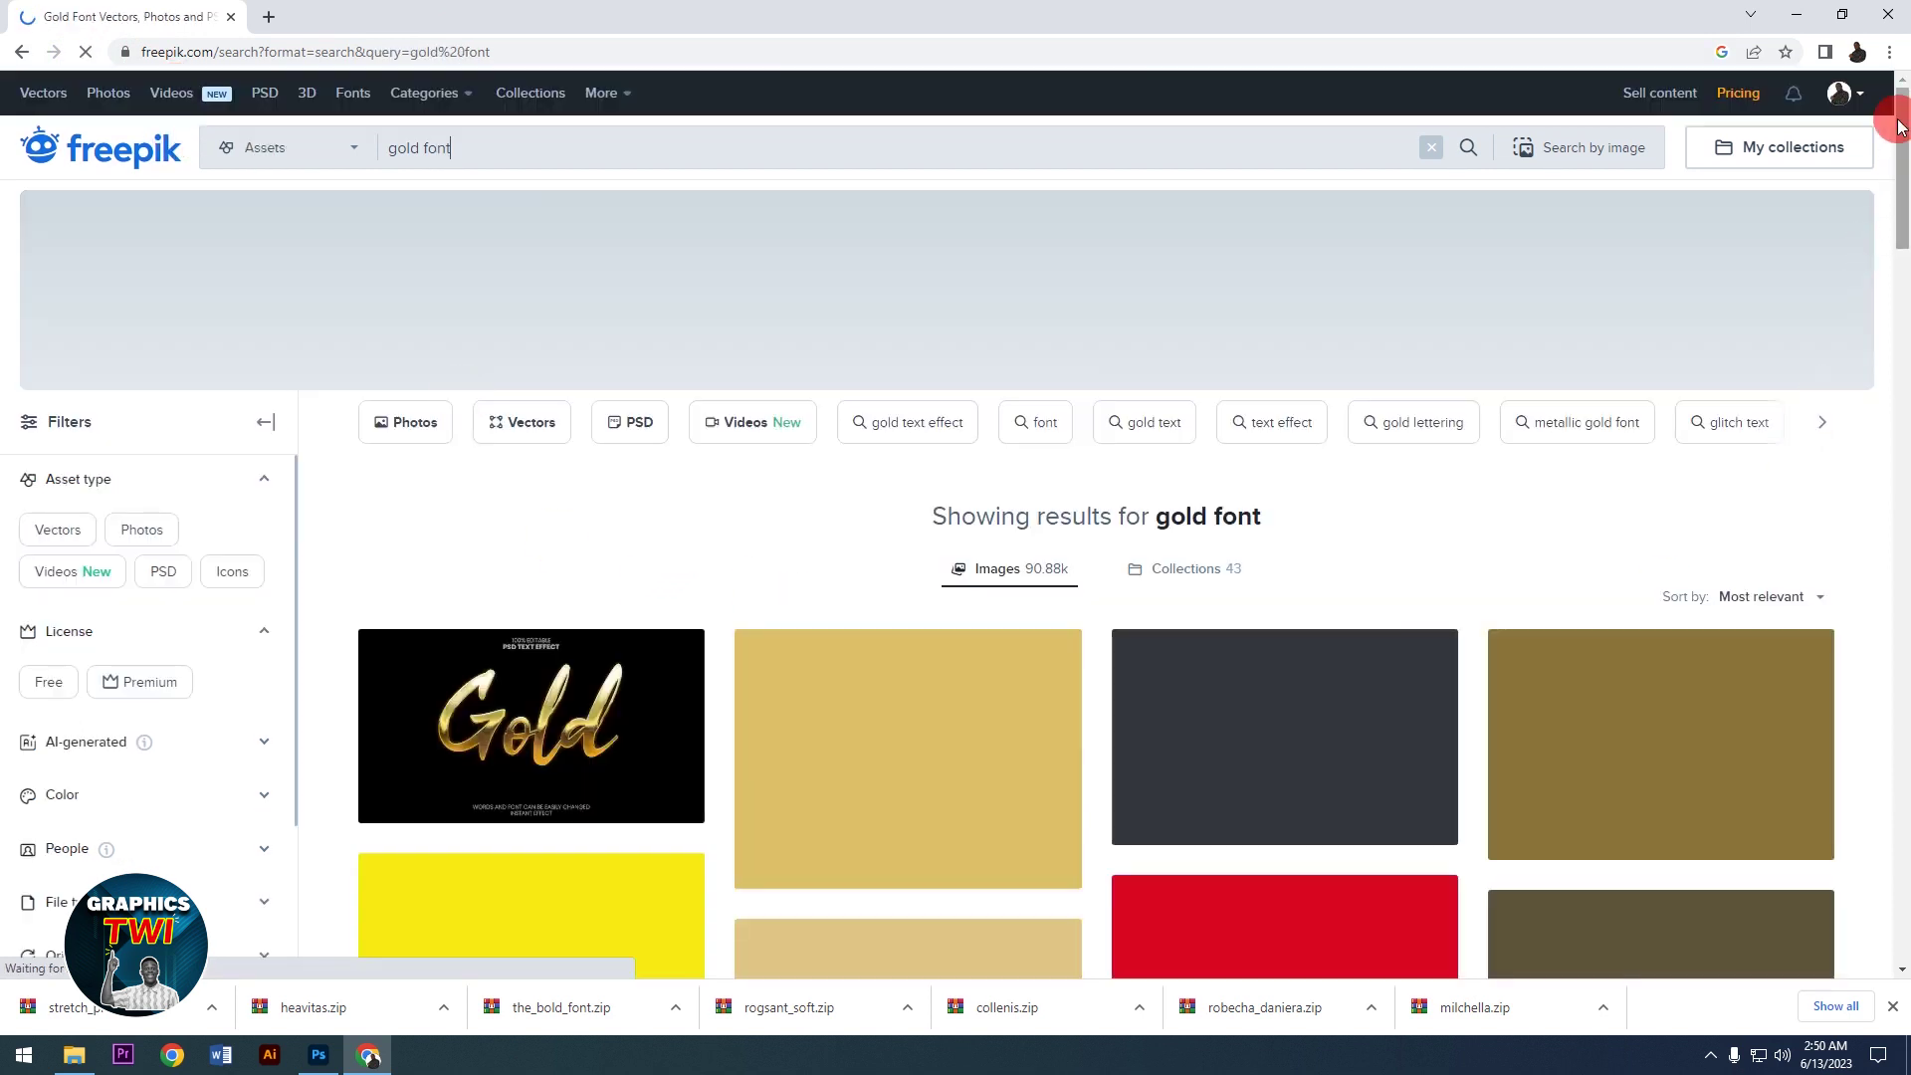
{"action": "left_click_drag", "start_coordinate": [1903, 150], "coordinate": [1903, 680]}
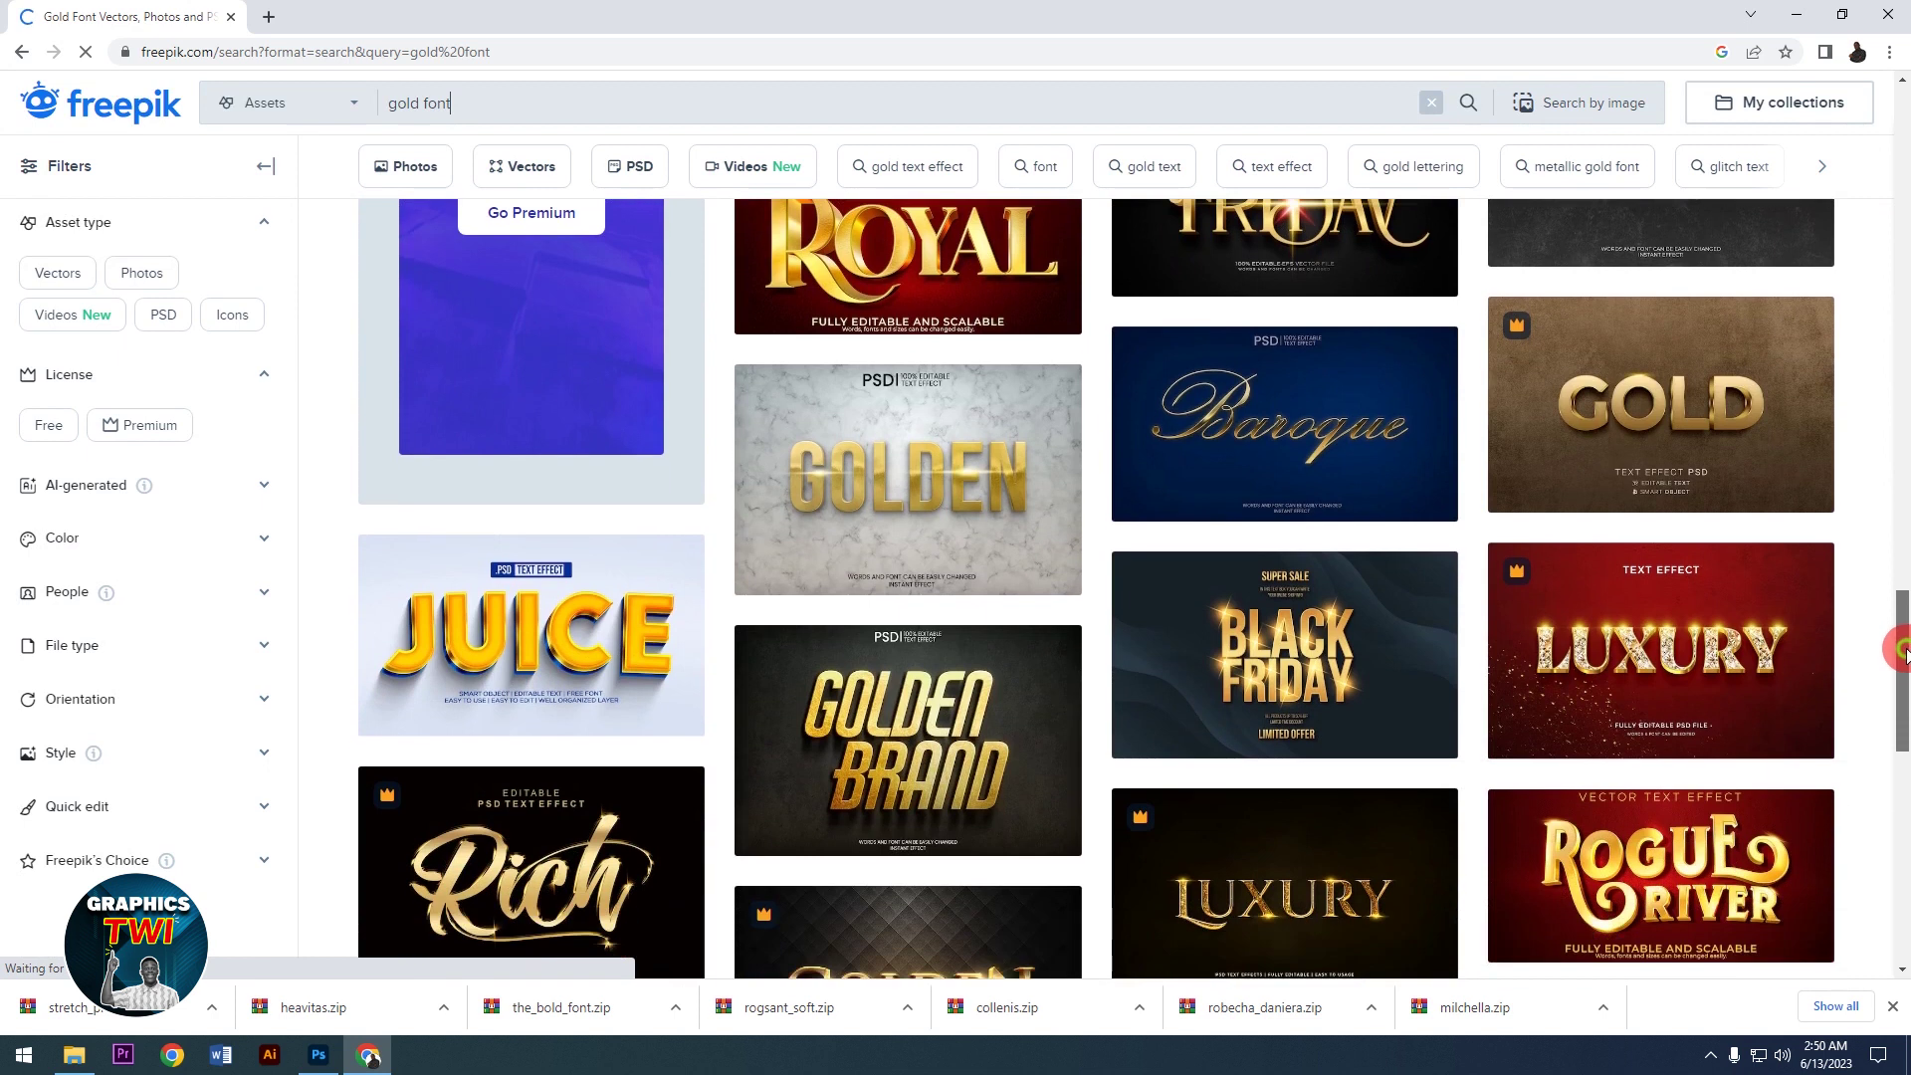
{"action": "left_click_drag", "start_coordinate": [1903, 680], "coordinate": [1903, 731]}
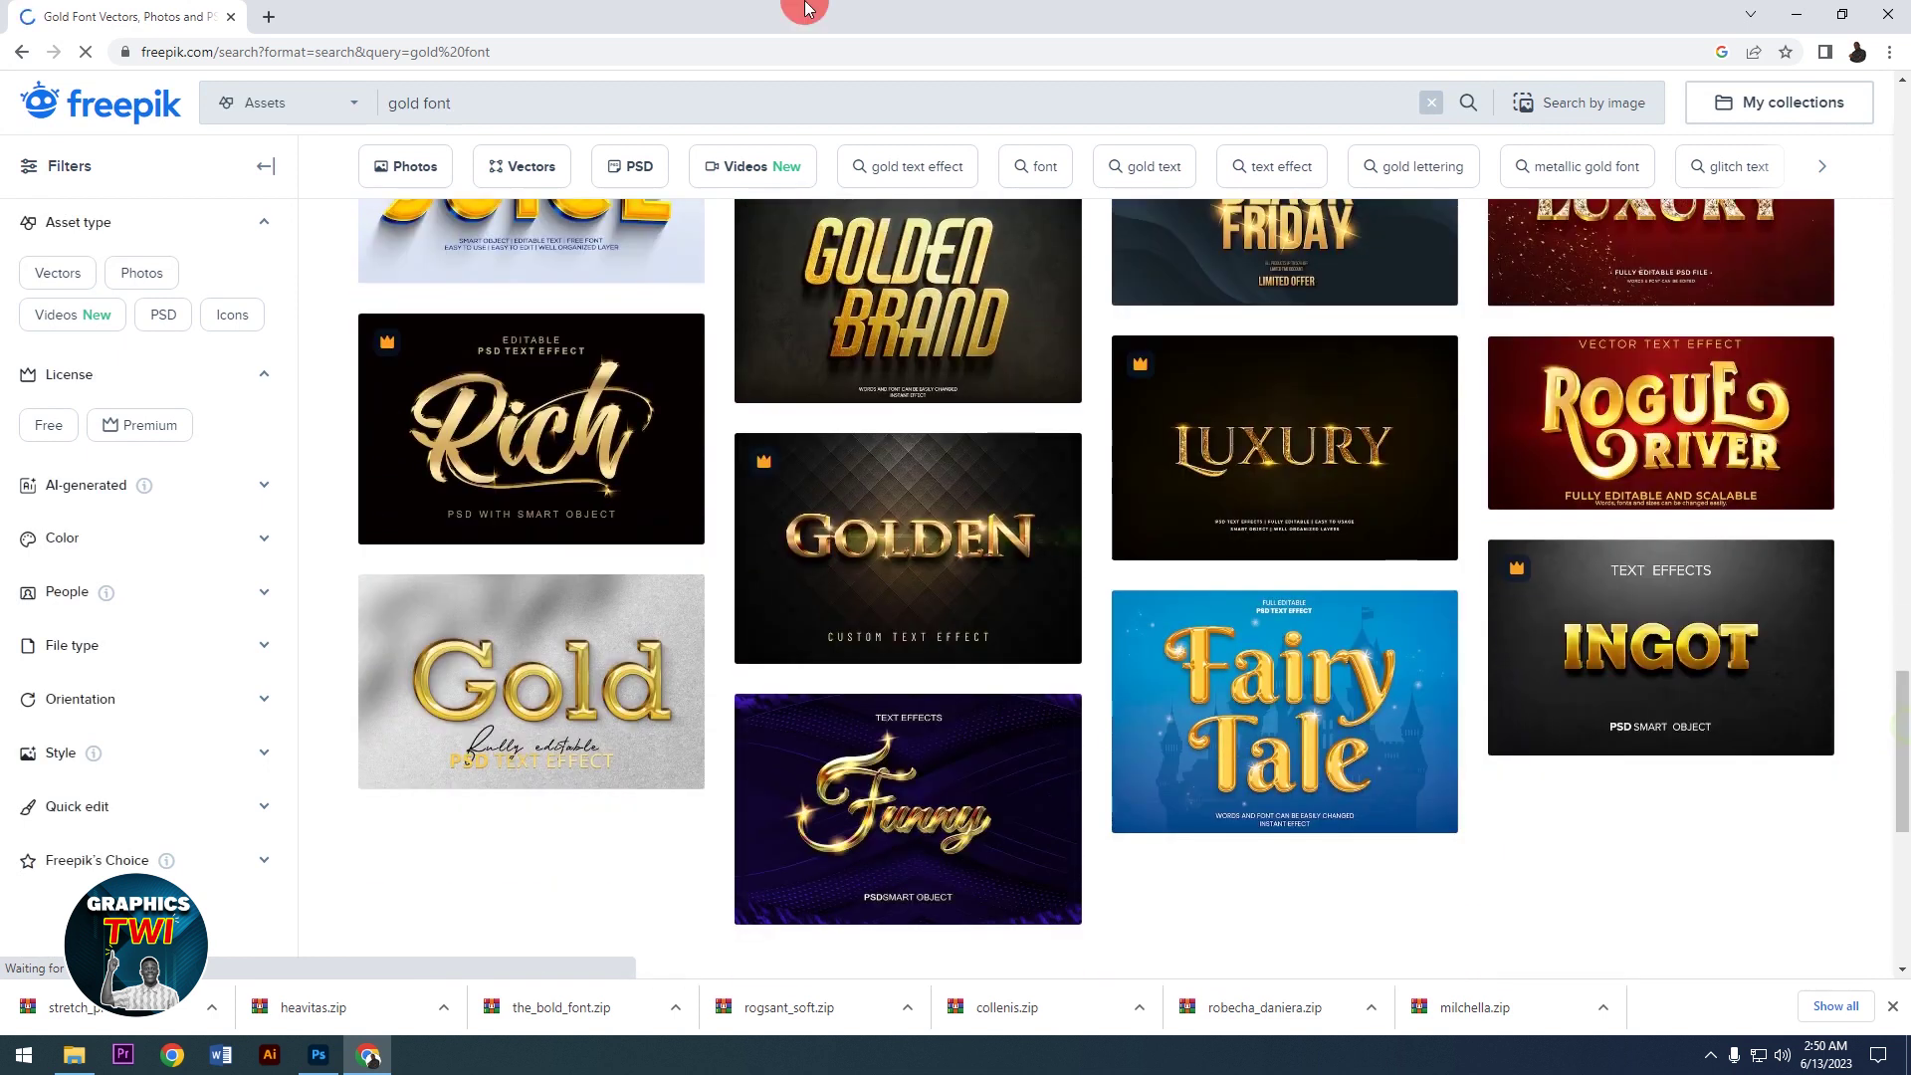
{"action": "left_click", "coordinate": [475, 111]}
{"action": "type", "text": "psd"}
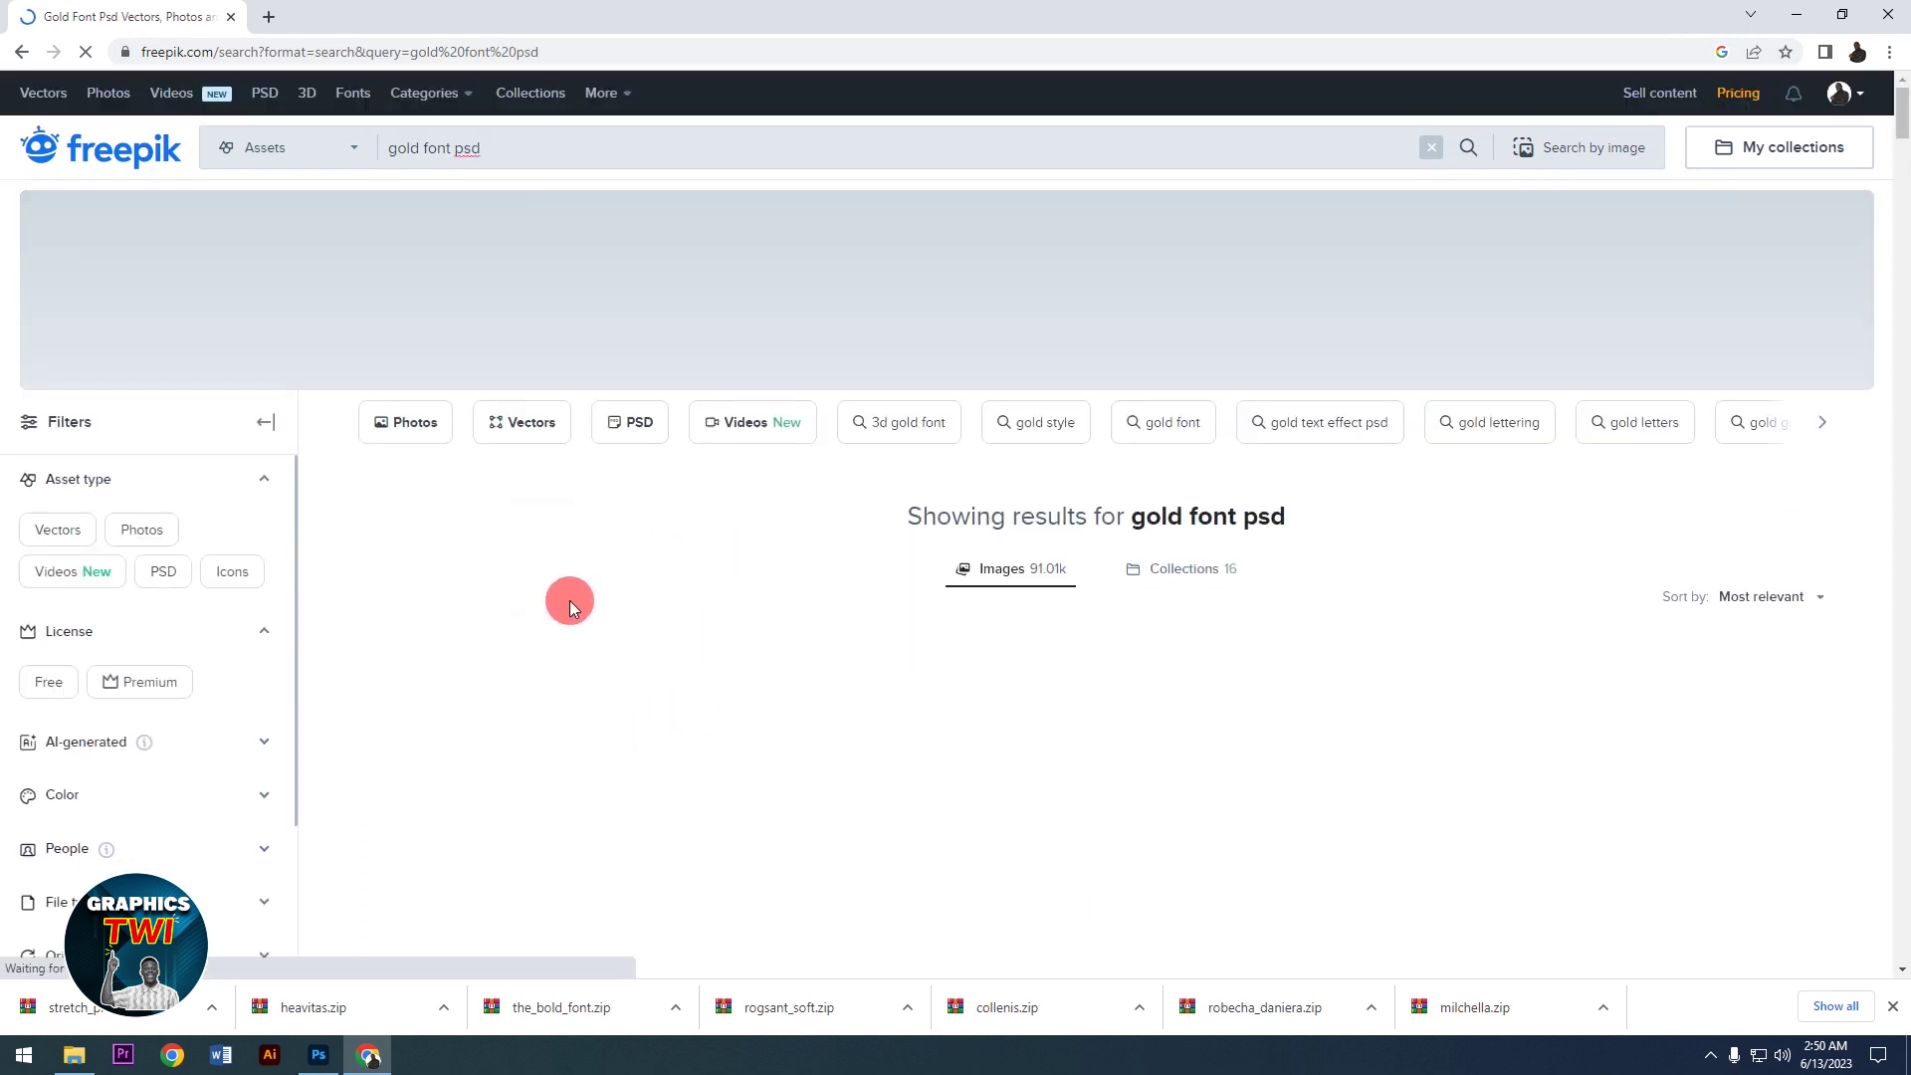
{"action": "scroll", "coordinate": [921, 746], "scroll_direction": "down", "scroll_amount": 1}
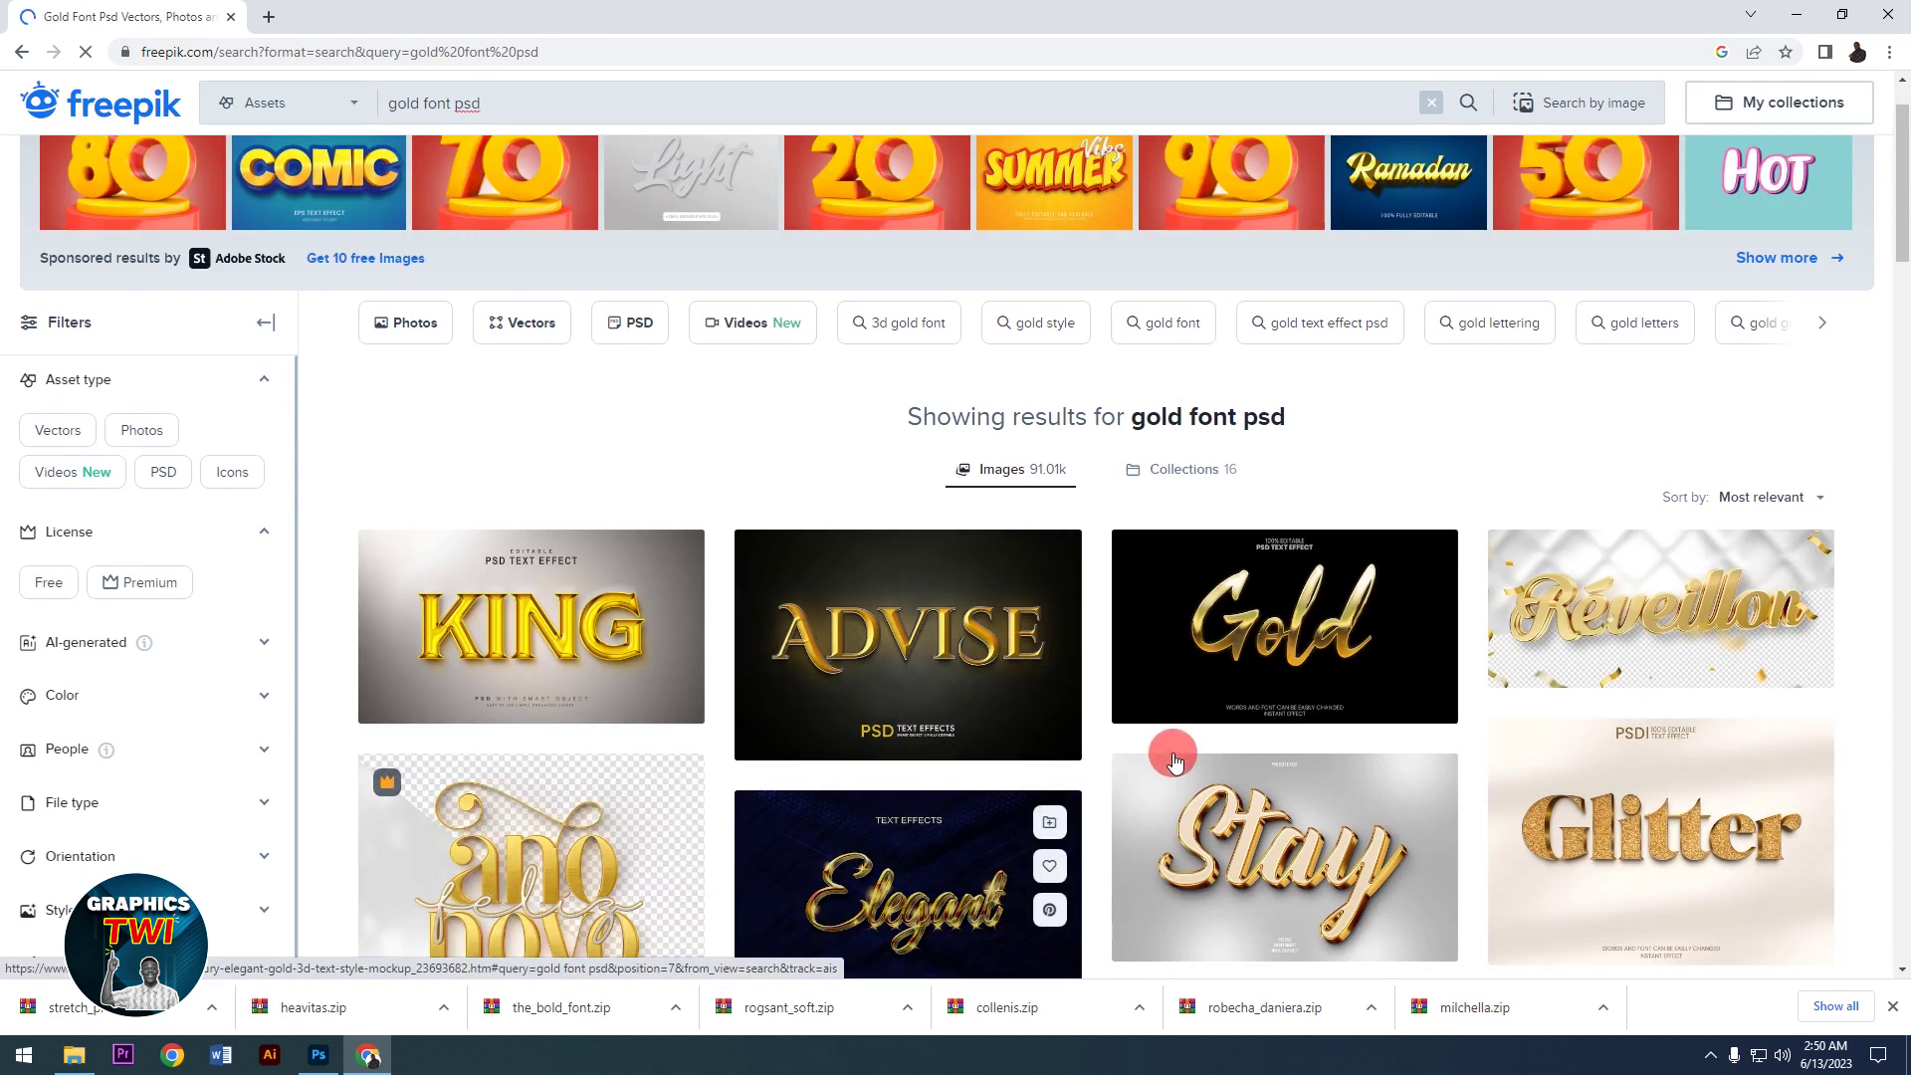
{"action": "scroll", "coordinate": [1294, 677], "scroll_direction": "down", "scroll_amount": 4}
{"action": "mouse_move", "coordinate": [1284, 458]}
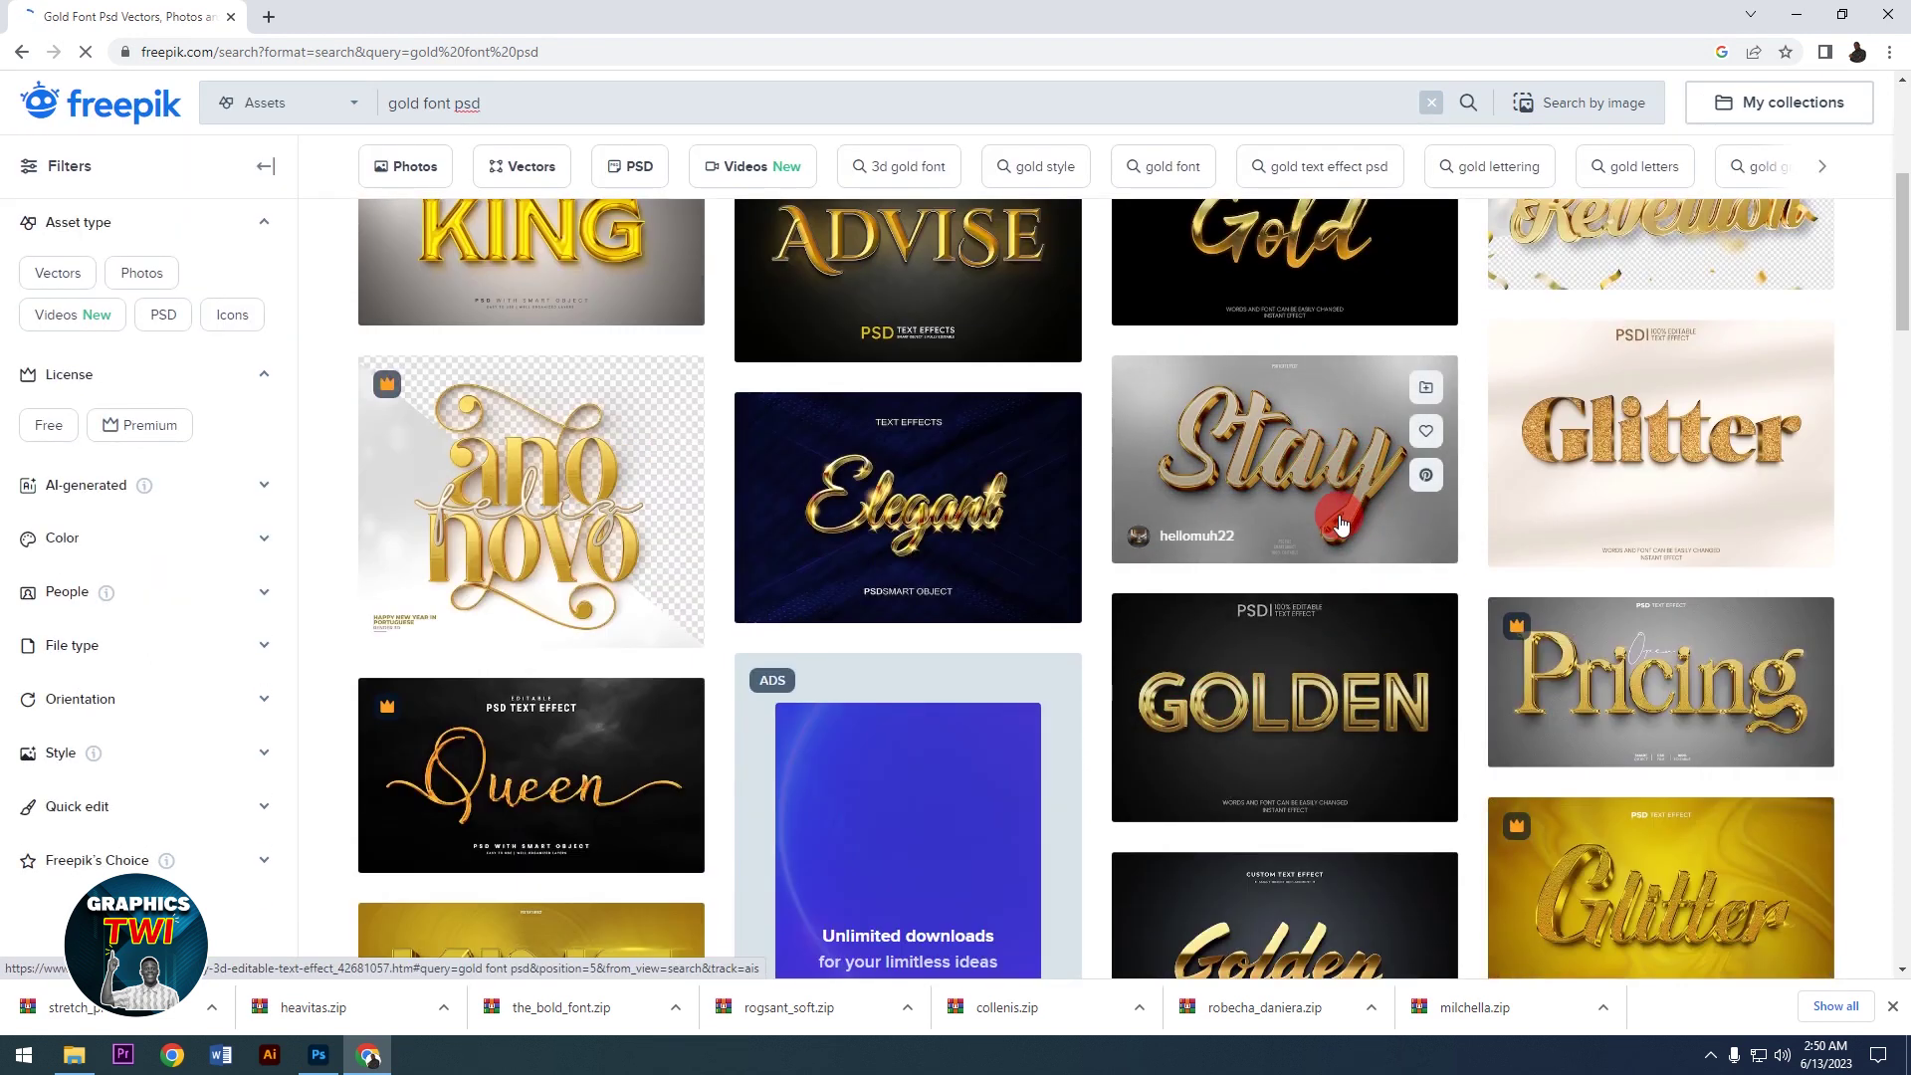
Step: Download the free Stay 3D editable gold text effect and open its zip in WinRAR
{"action": "left_click", "coordinate": [1303, 466]}
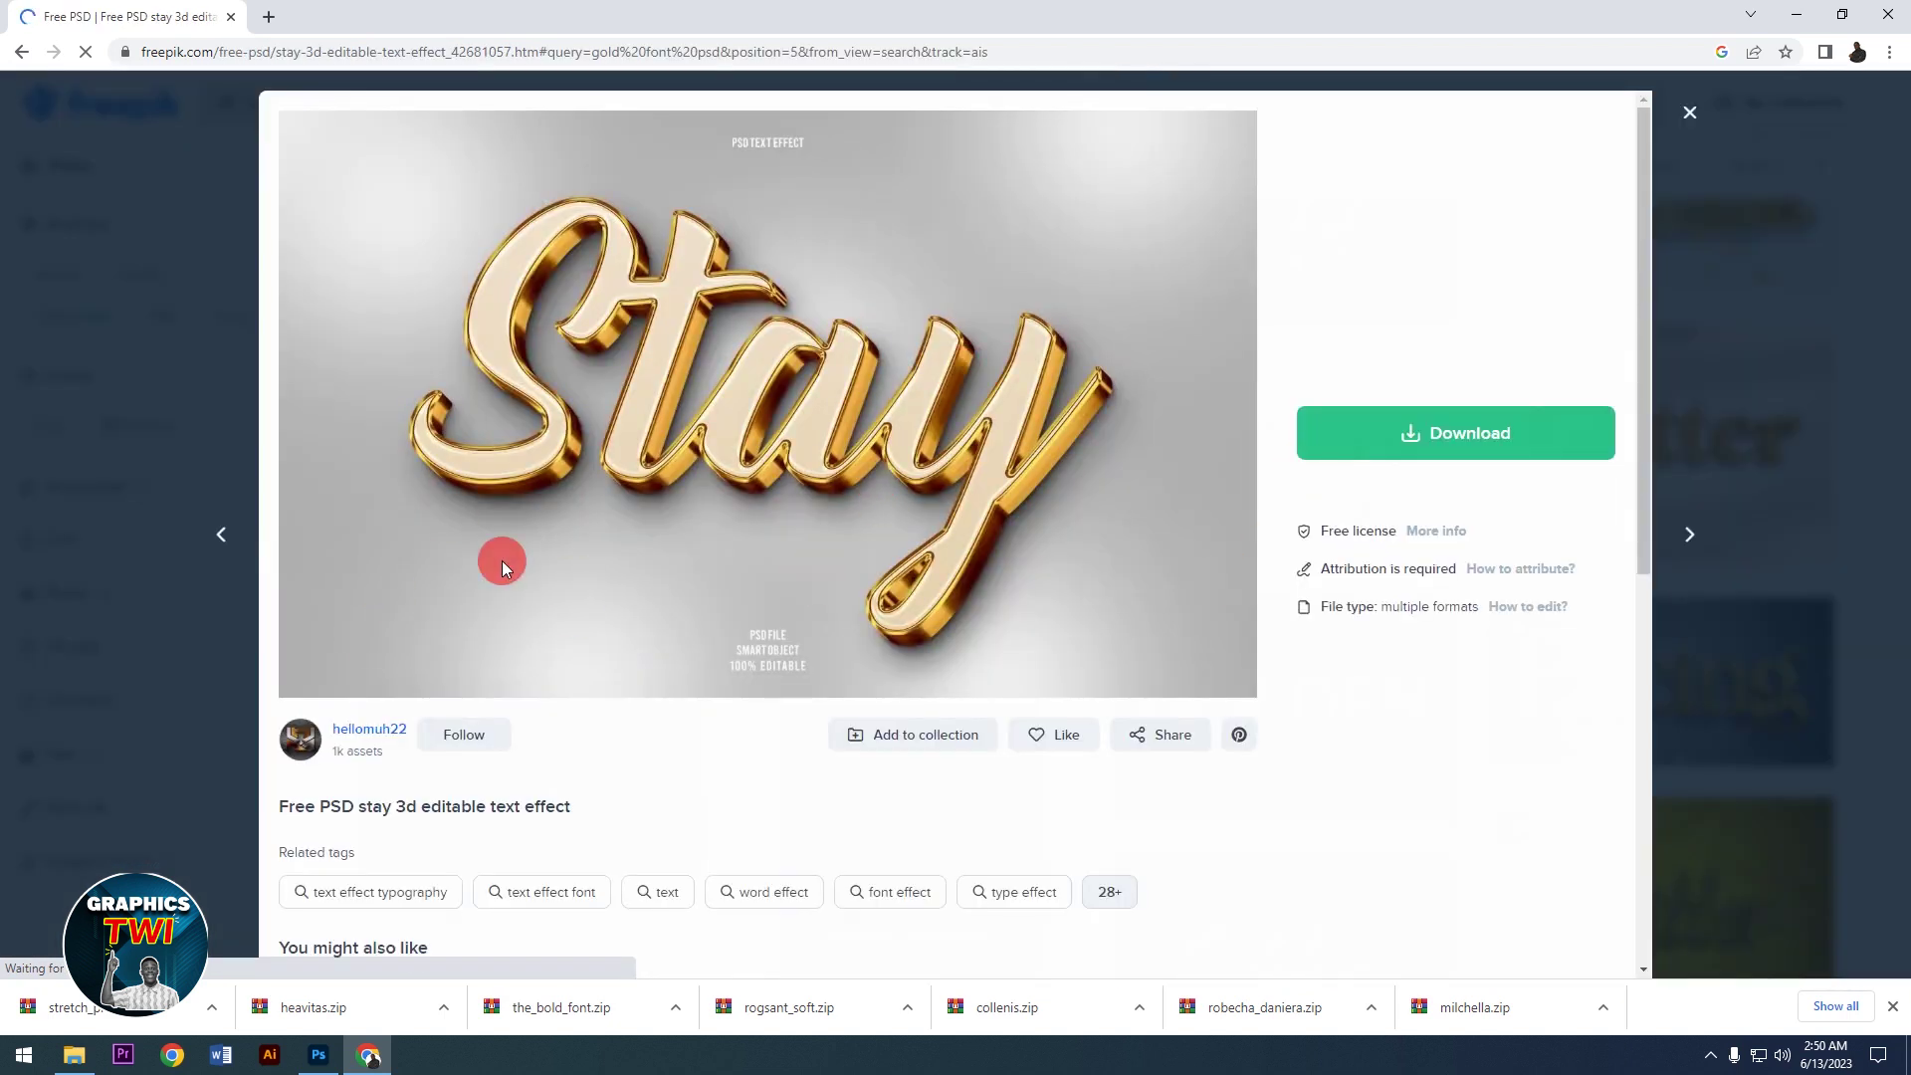
{"action": "left_click", "coordinate": [1408, 434]}
{"action": "left_click", "coordinate": [1443, 715]}
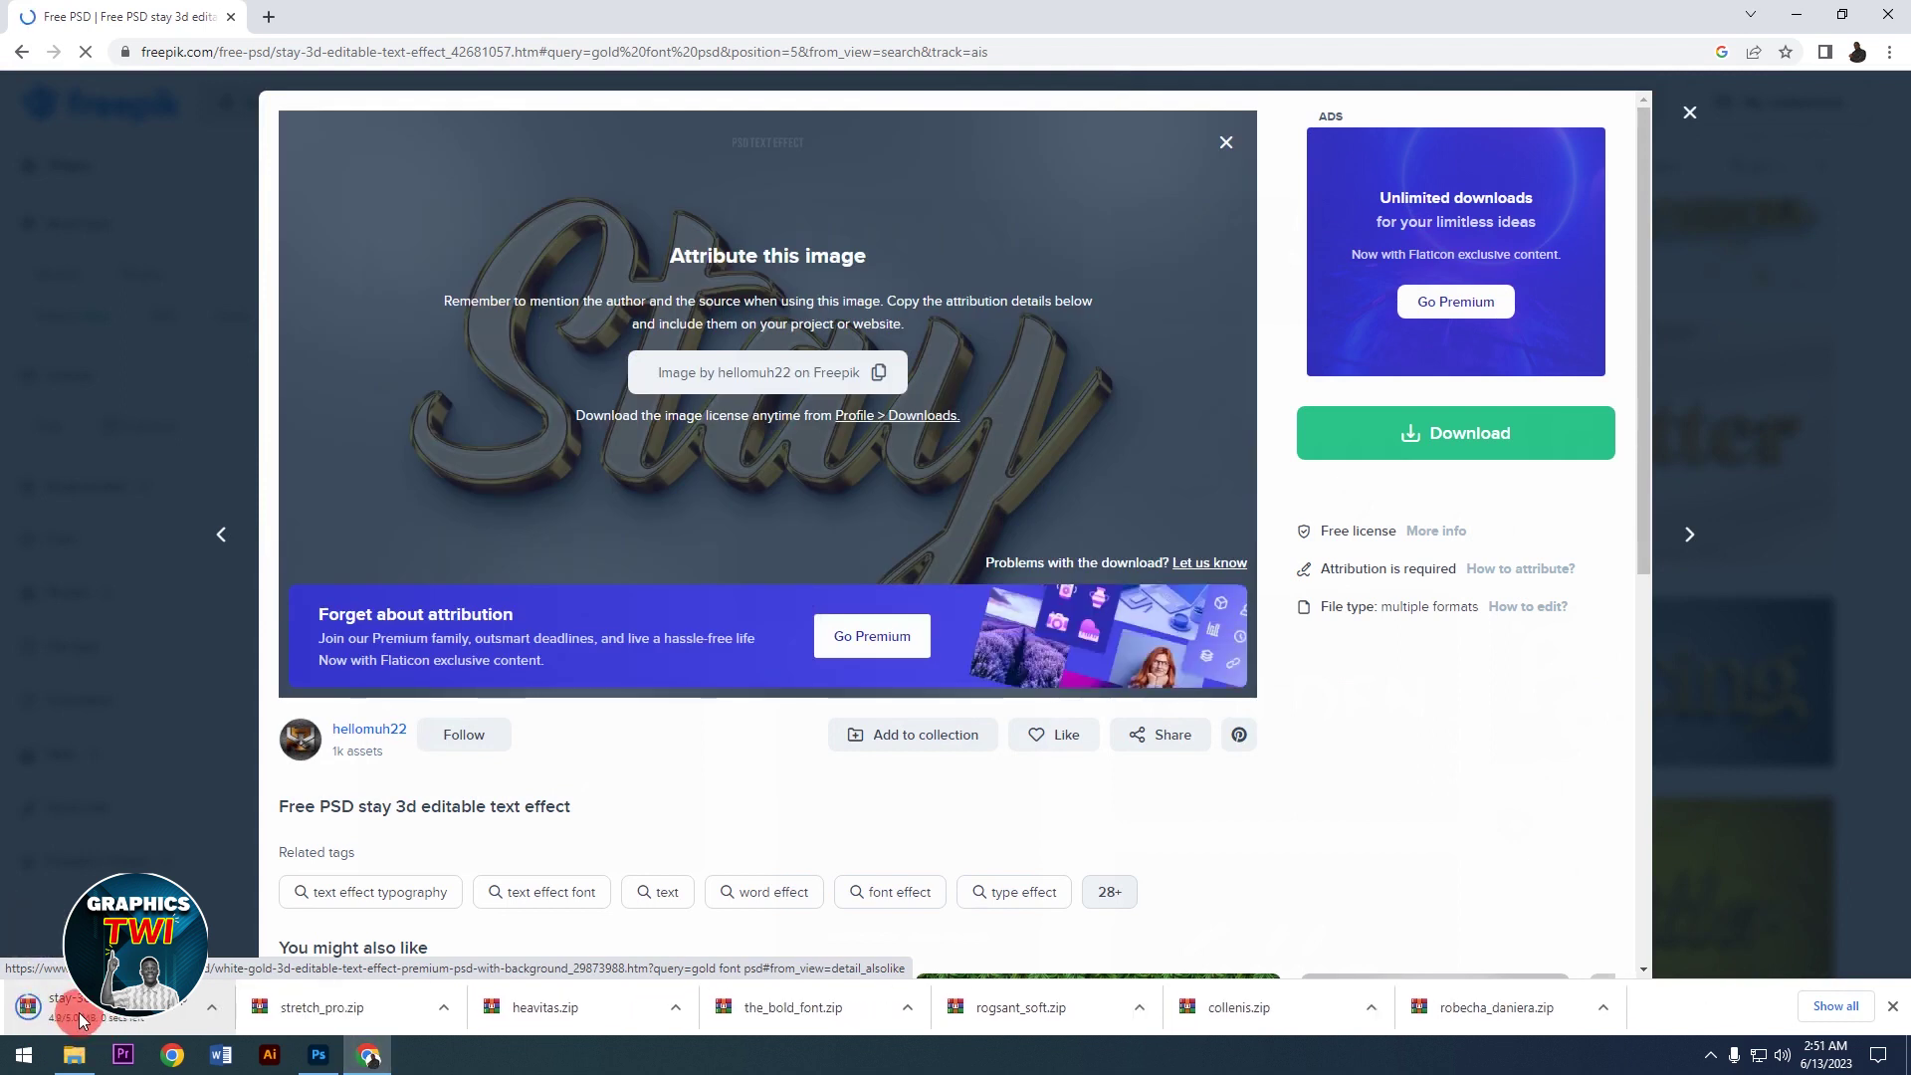
{"action": "left_click", "coordinate": [212, 1012]}
{"action": "left_click", "coordinate": [258, 858]}
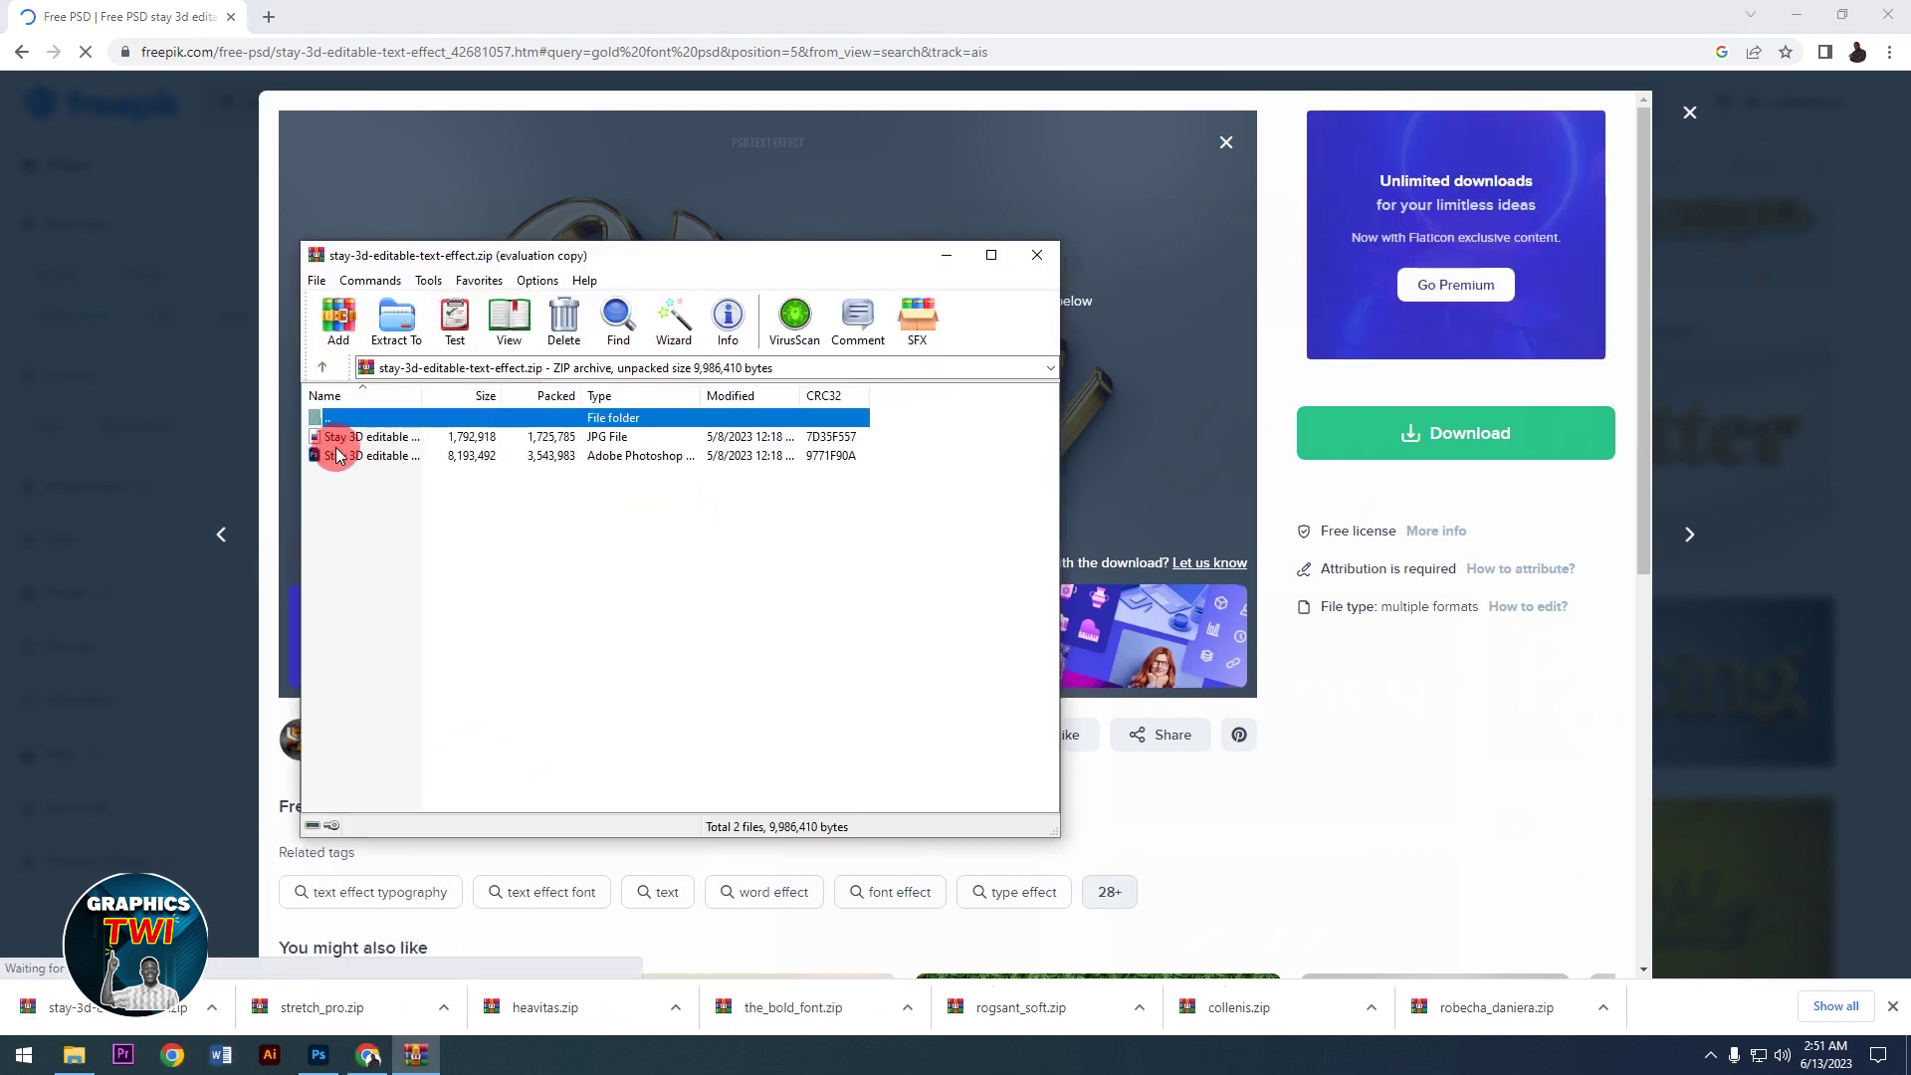
Step: Drag the Stay 3D editable text effect PSD from the WinRAR archive into Photoshop to open it
{"action": "left_click", "coordinate": [303, 1059]}
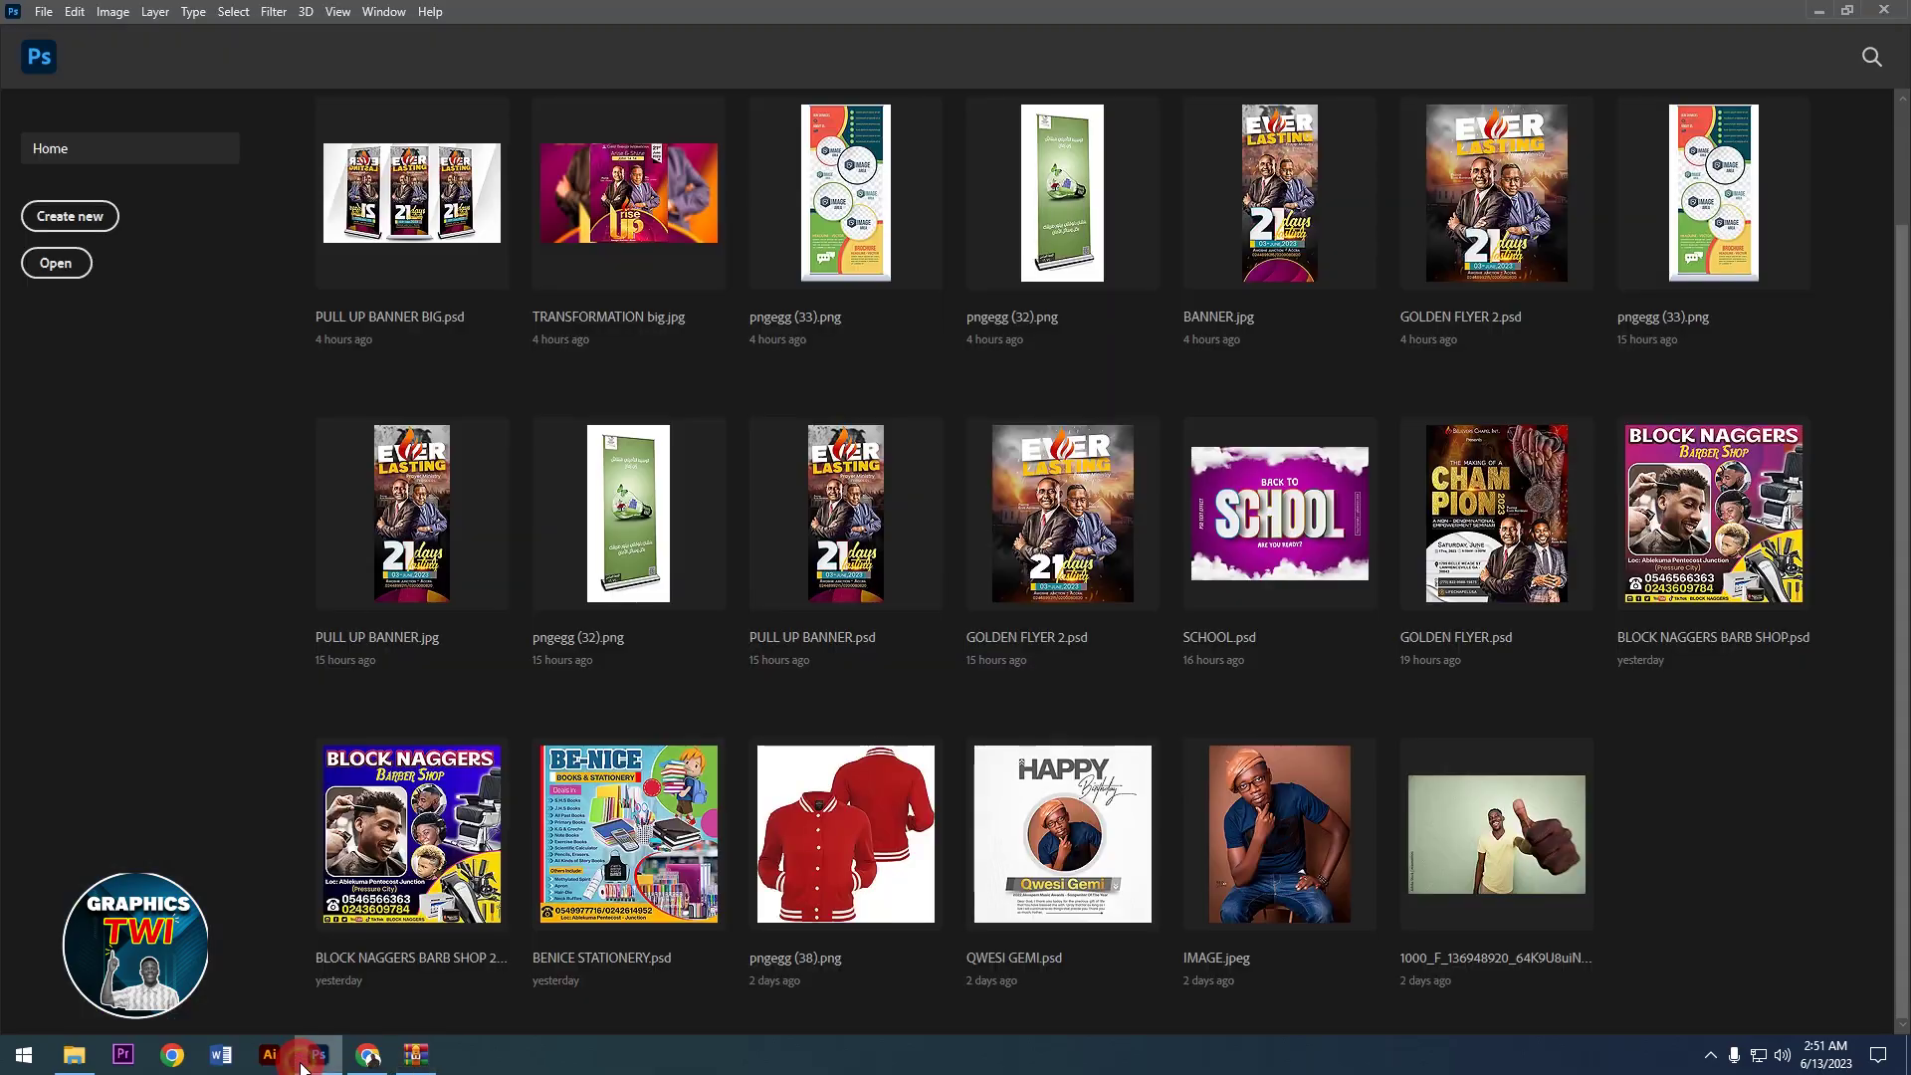
{"action": "left_click", "coordinate": [304, 1059]}
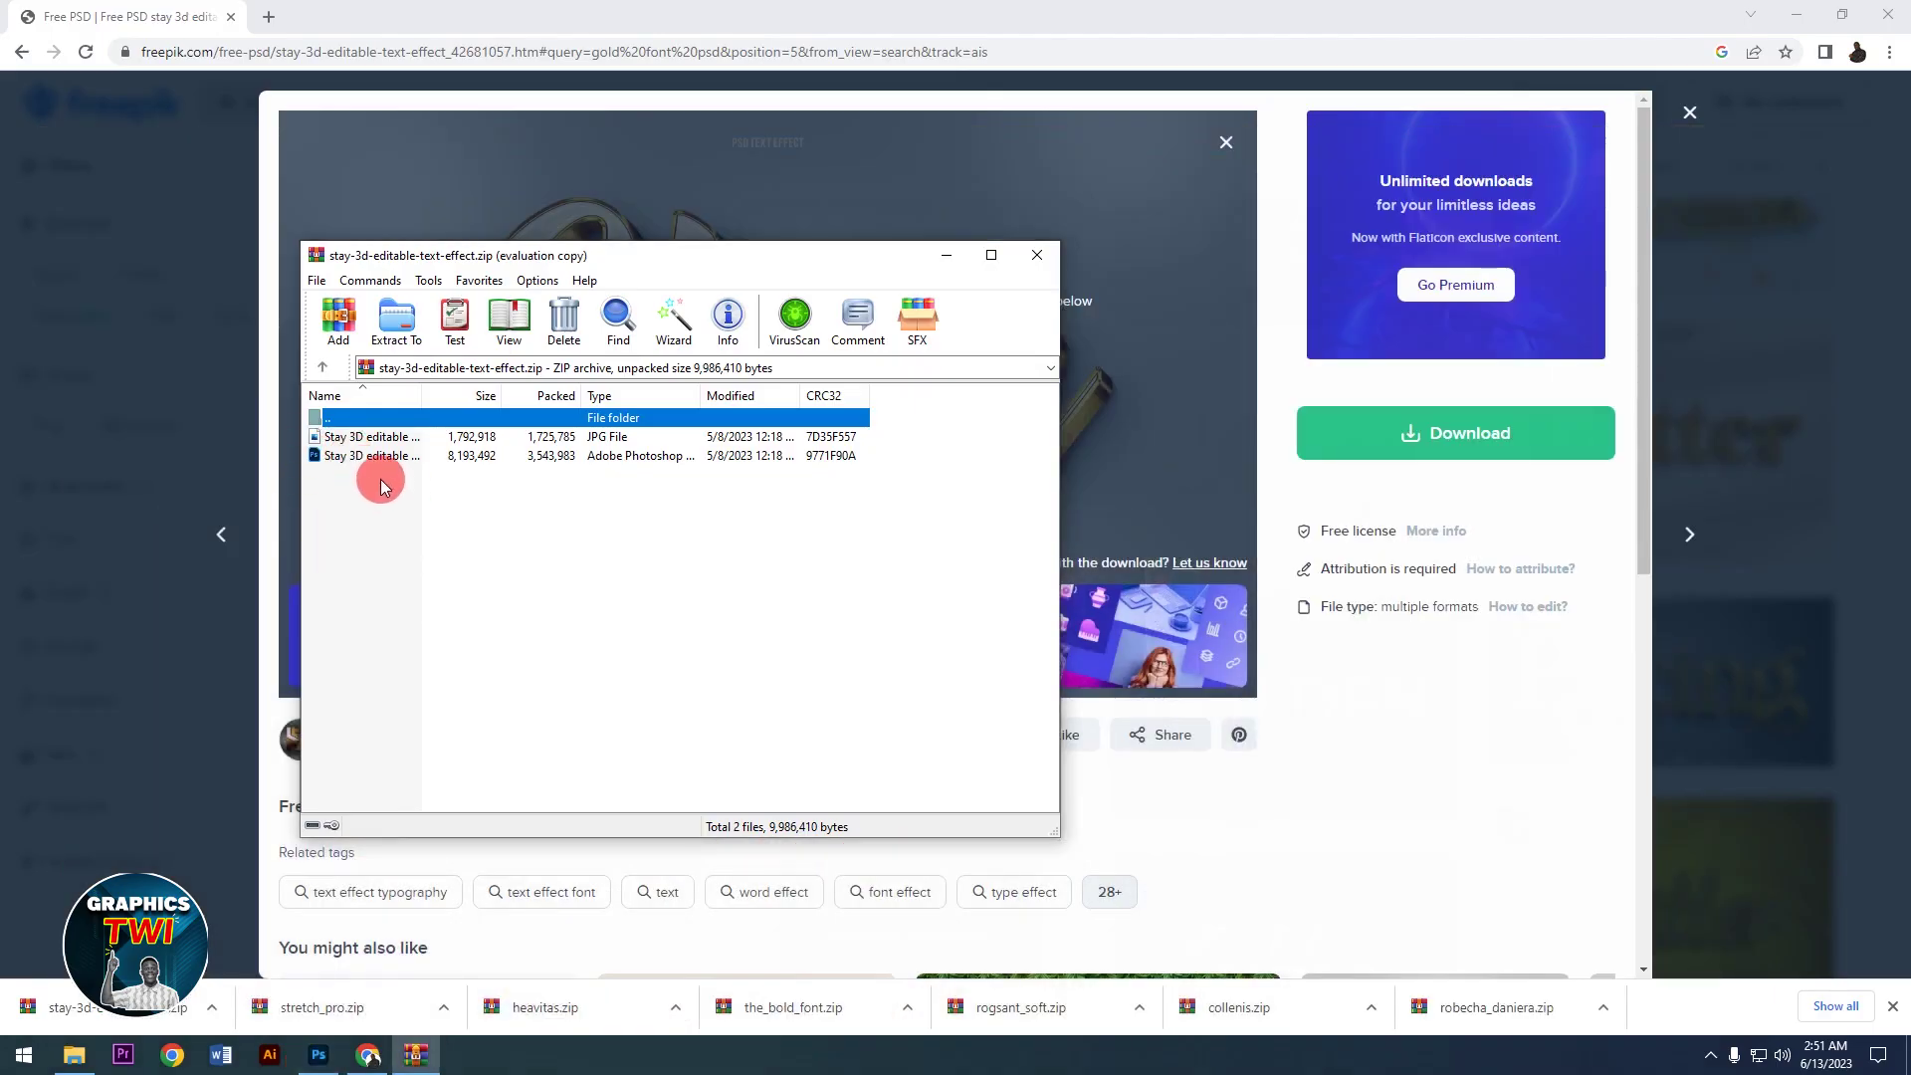
{"action": "left_click_drag", "start_coordinate": [361, 462], "coordinate": [313, 1020]}
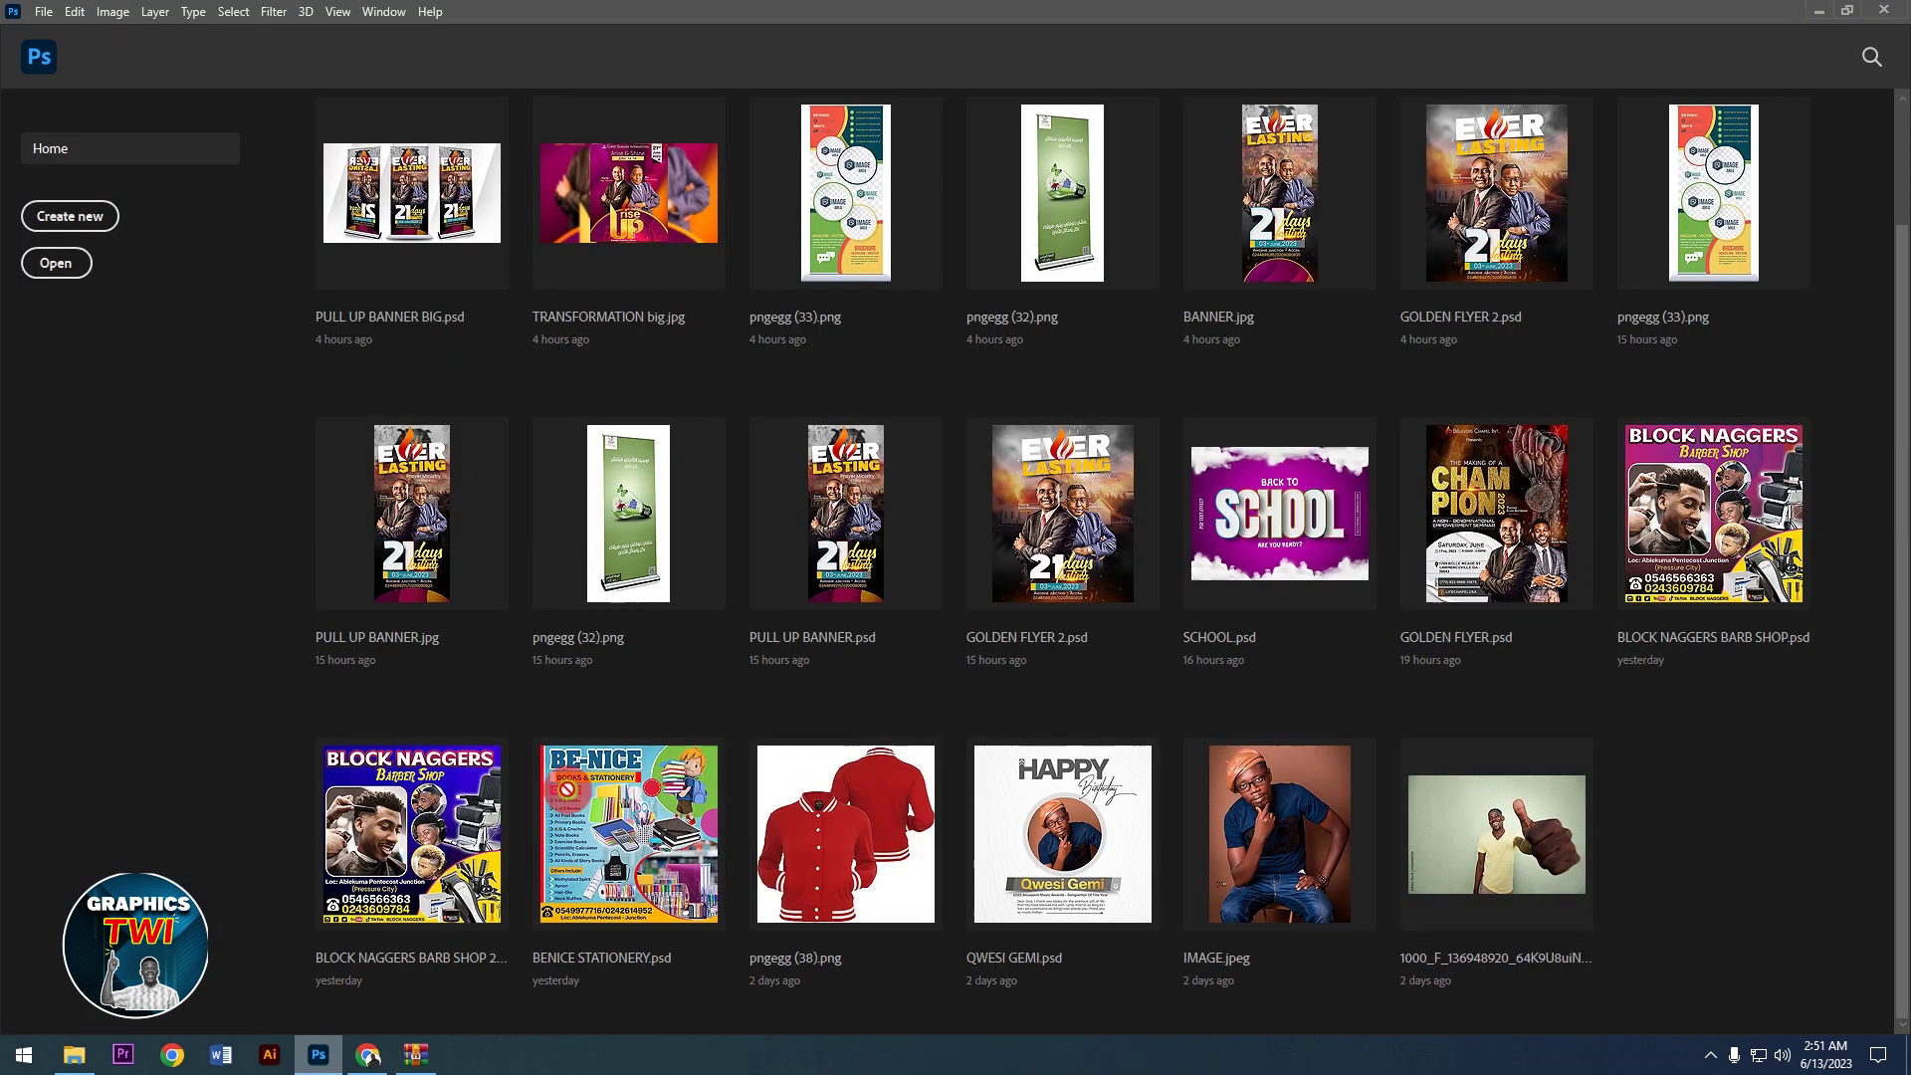
{"action": "mouse_move", "coordinate": [312, 1019]}
{"action": "left_mouse_down"}
{"action": "mouse_move", "coordinate": [834, 582]}
{"action": "mouse_move", "coordinate": [746, 594]}
{"action": "left_mouse_up"}
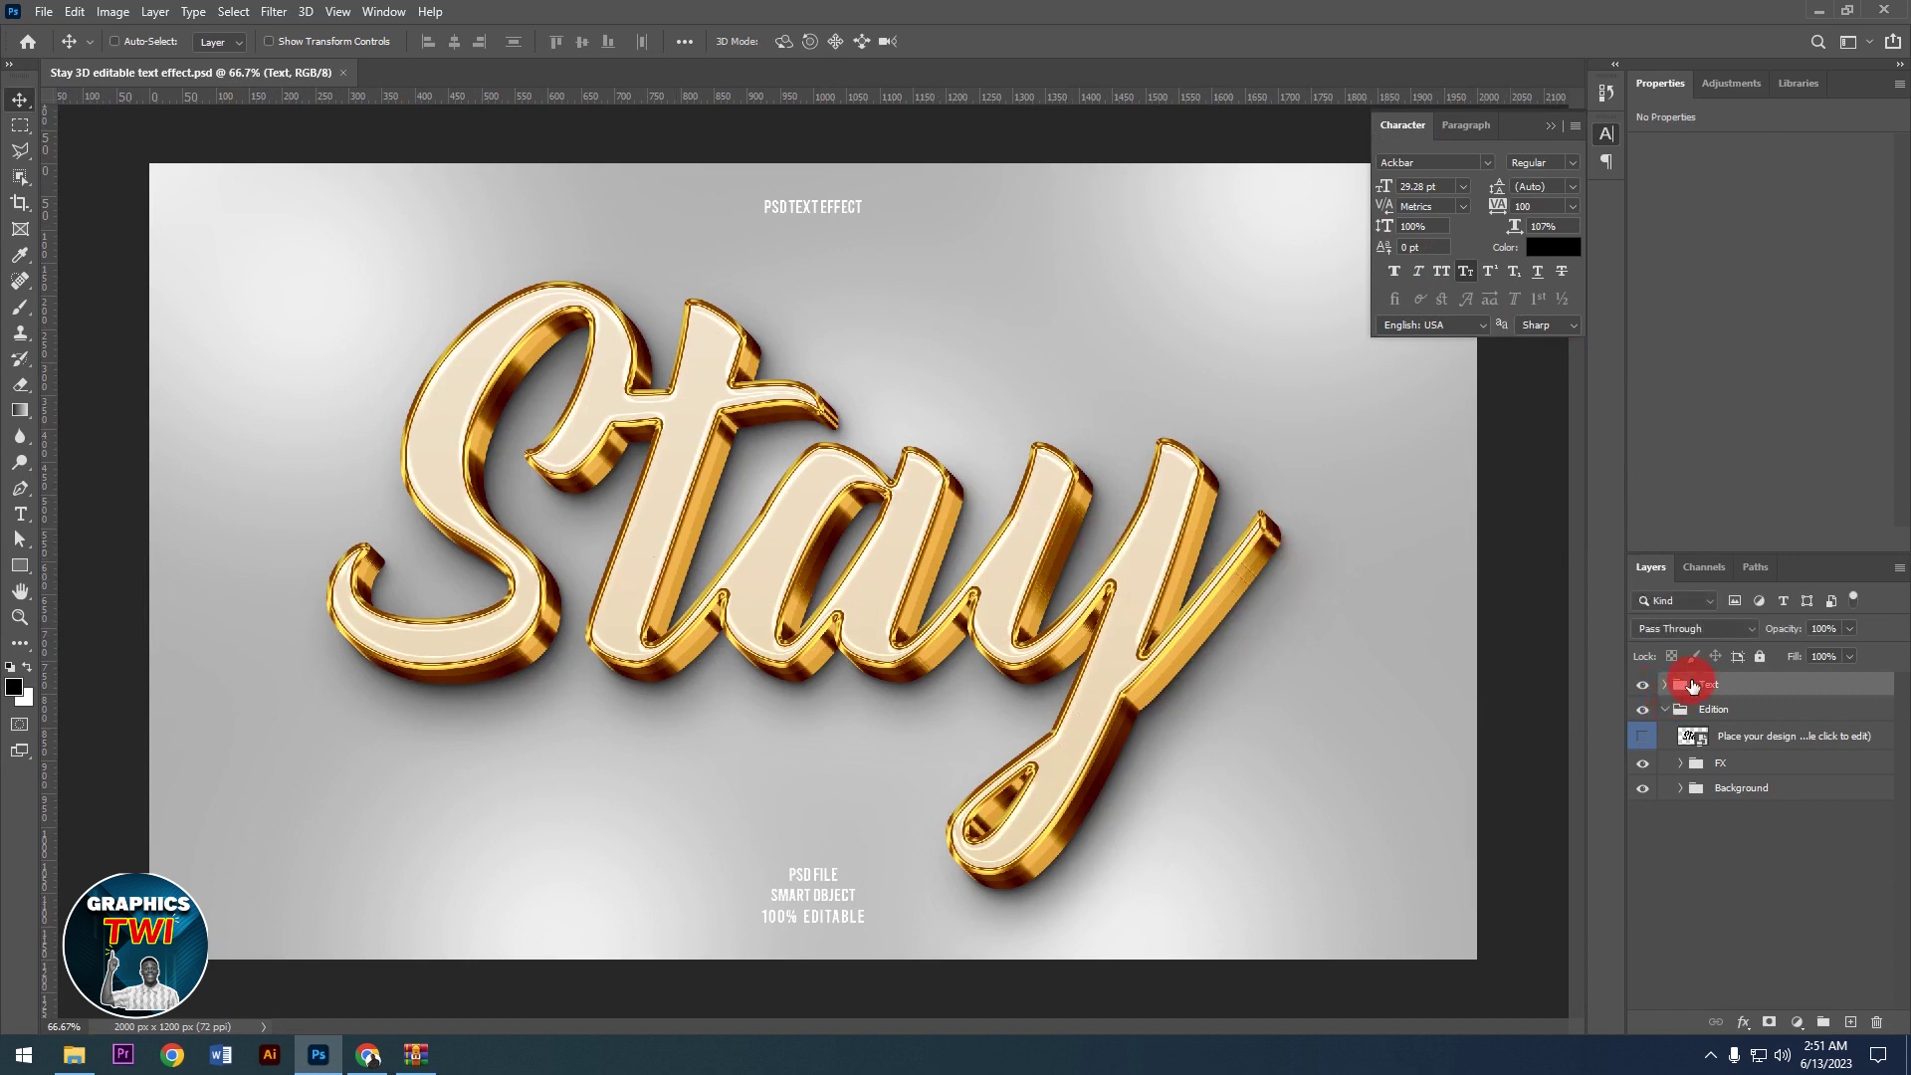
Step: Show the 'Place your design here' layer, open its smart object, and select the Stay text
{"action": "mouse_move", "coordinate": [1695, 715]}
{"action": "left_mouse_down"}
{"action": "mouse_move", "coordinate": [1685, 703]}
{"action": "mouse_move", "coordinate": [1732, 769]}
{"action": "mouse_move", "coordinate": [1689, 747]}
{"action": "left_mouse_up"}
{"action": "left_click", "coordinate": [1642, 736]}
{"action": "double_click", "coordinate": [1689, 741]}
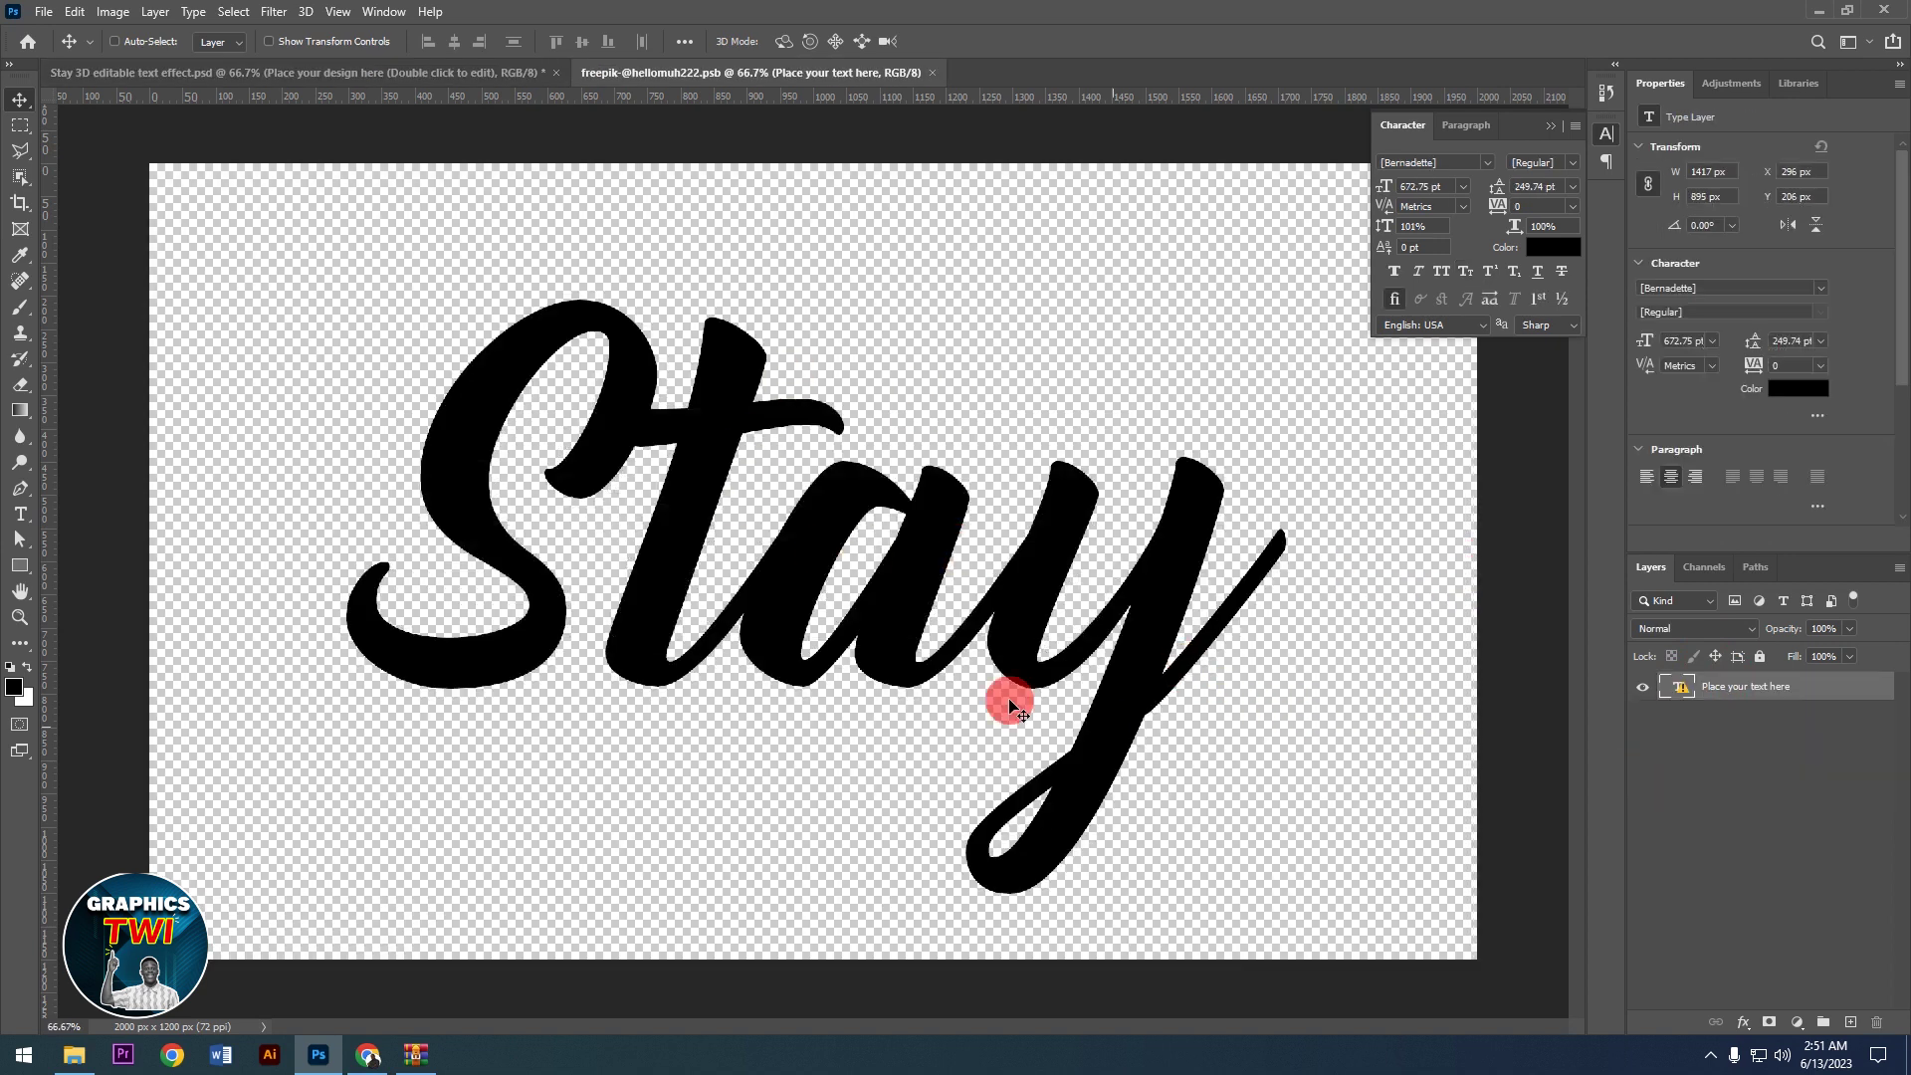
{"action": "left_click", "coordinate": [22, 513]}
{"action": "left_click_drag", "start_coordinate": [450, 534], "coordinate": [1258, 665]}
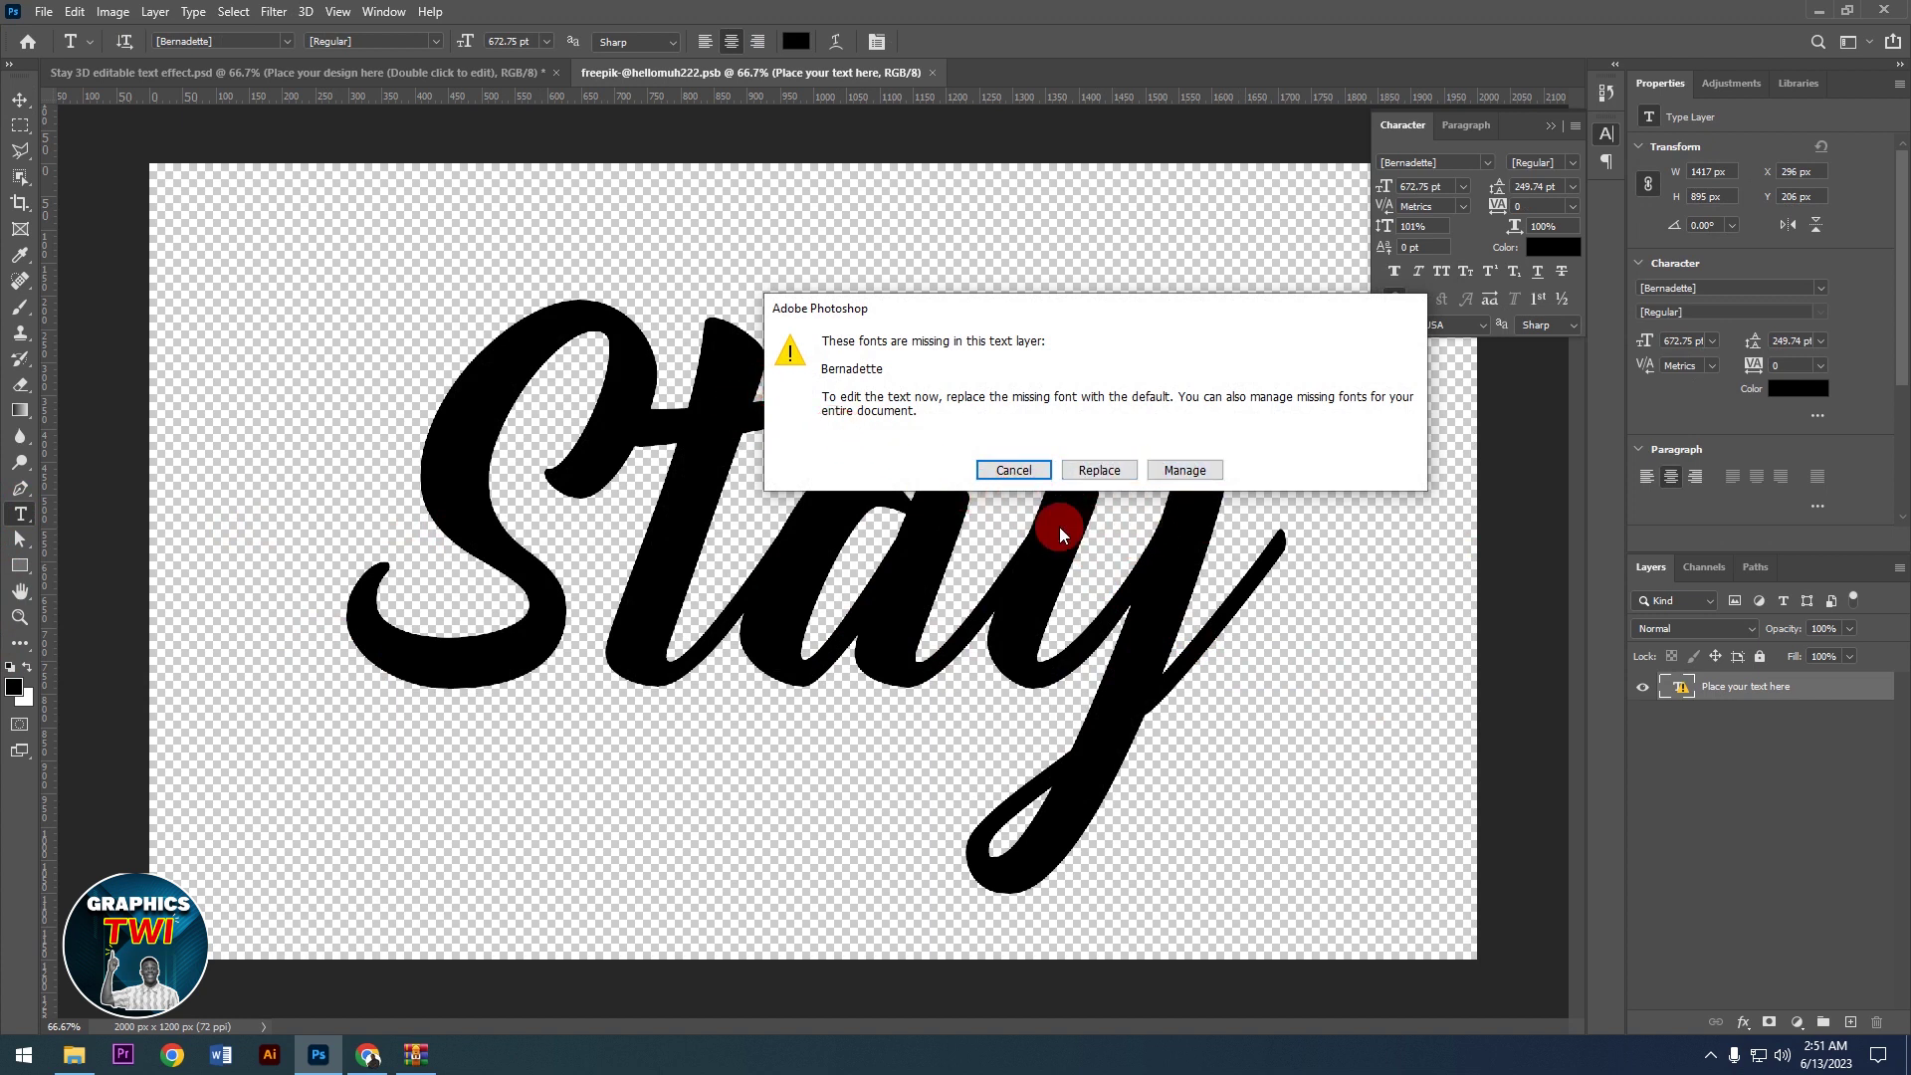
Step: Replace the missing Bernadette font with Myriad Pro and retype the placeholder as 'Accra'
{"action": "left_click", "coordinate": [1100, 472]}
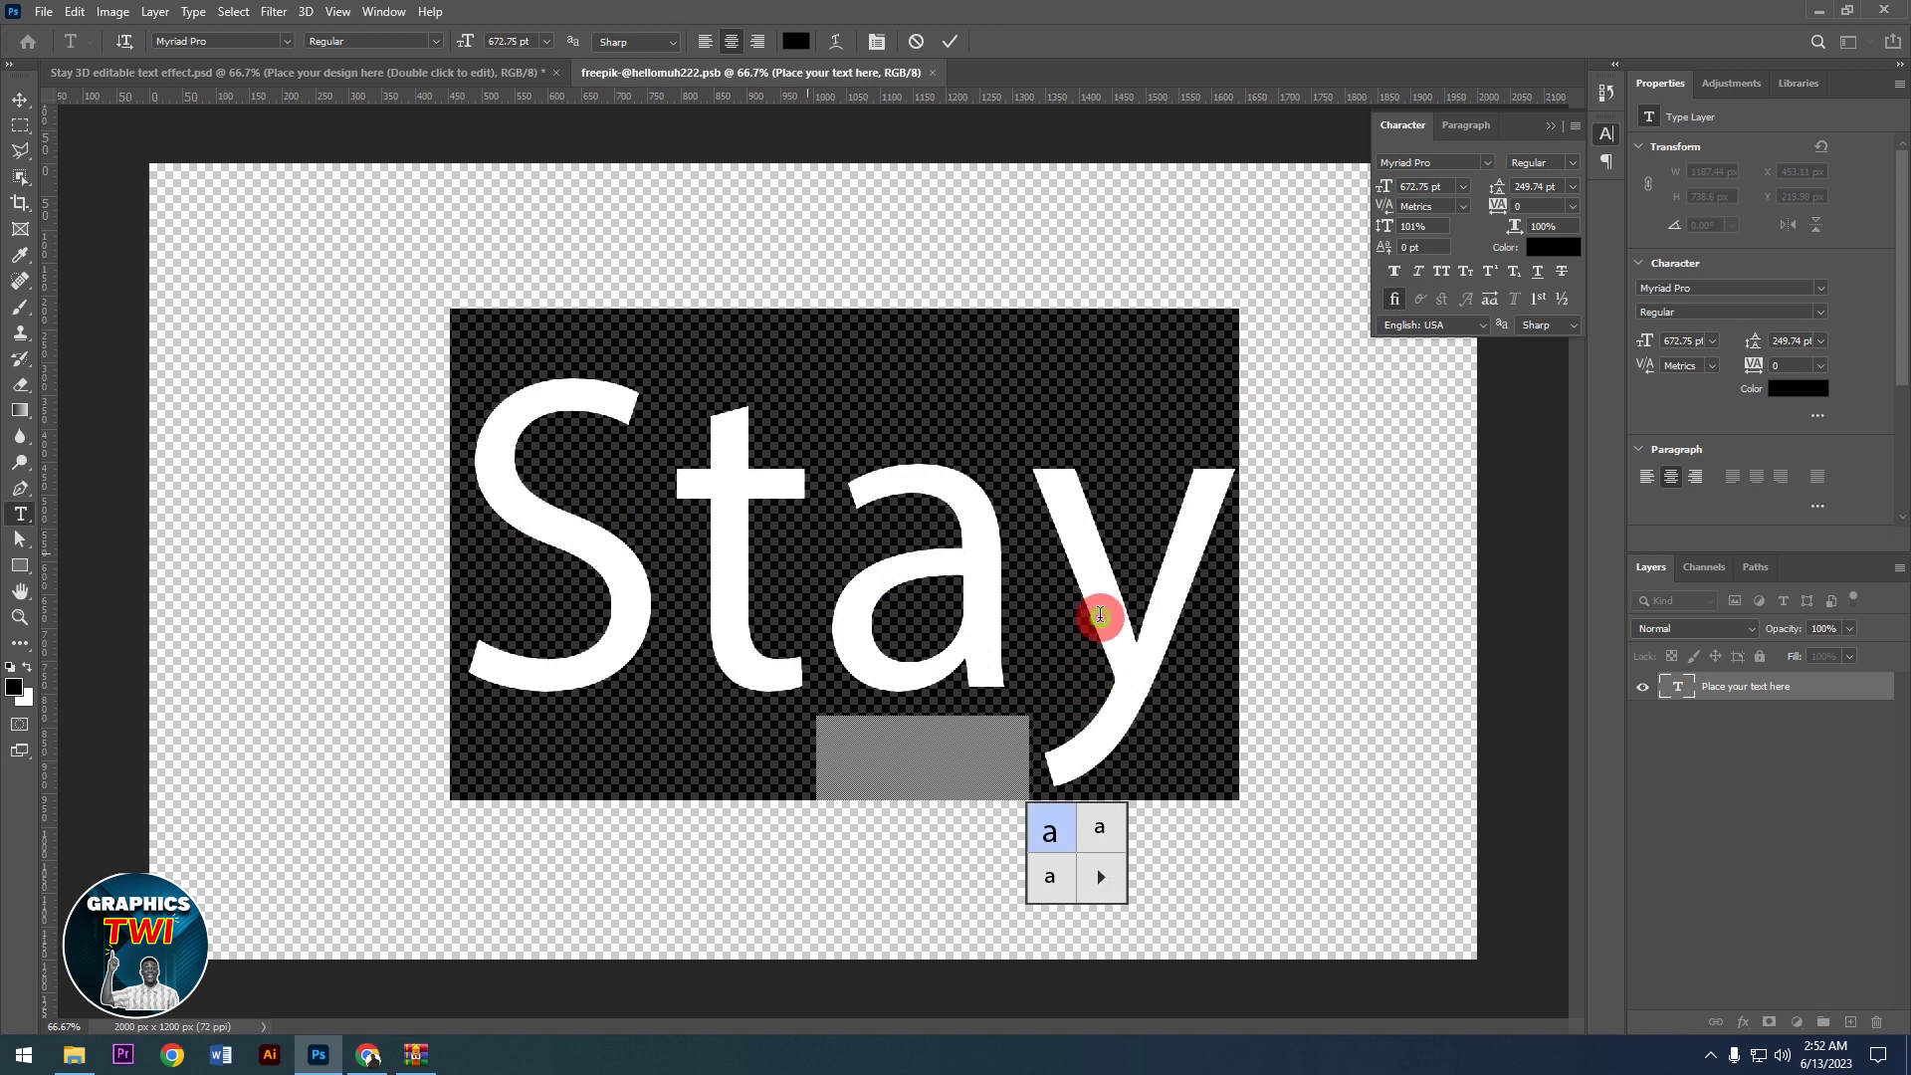
{"action": "left_click_drag", "start_coordinate": [1180, 613], "coordinate": [483, 680]}
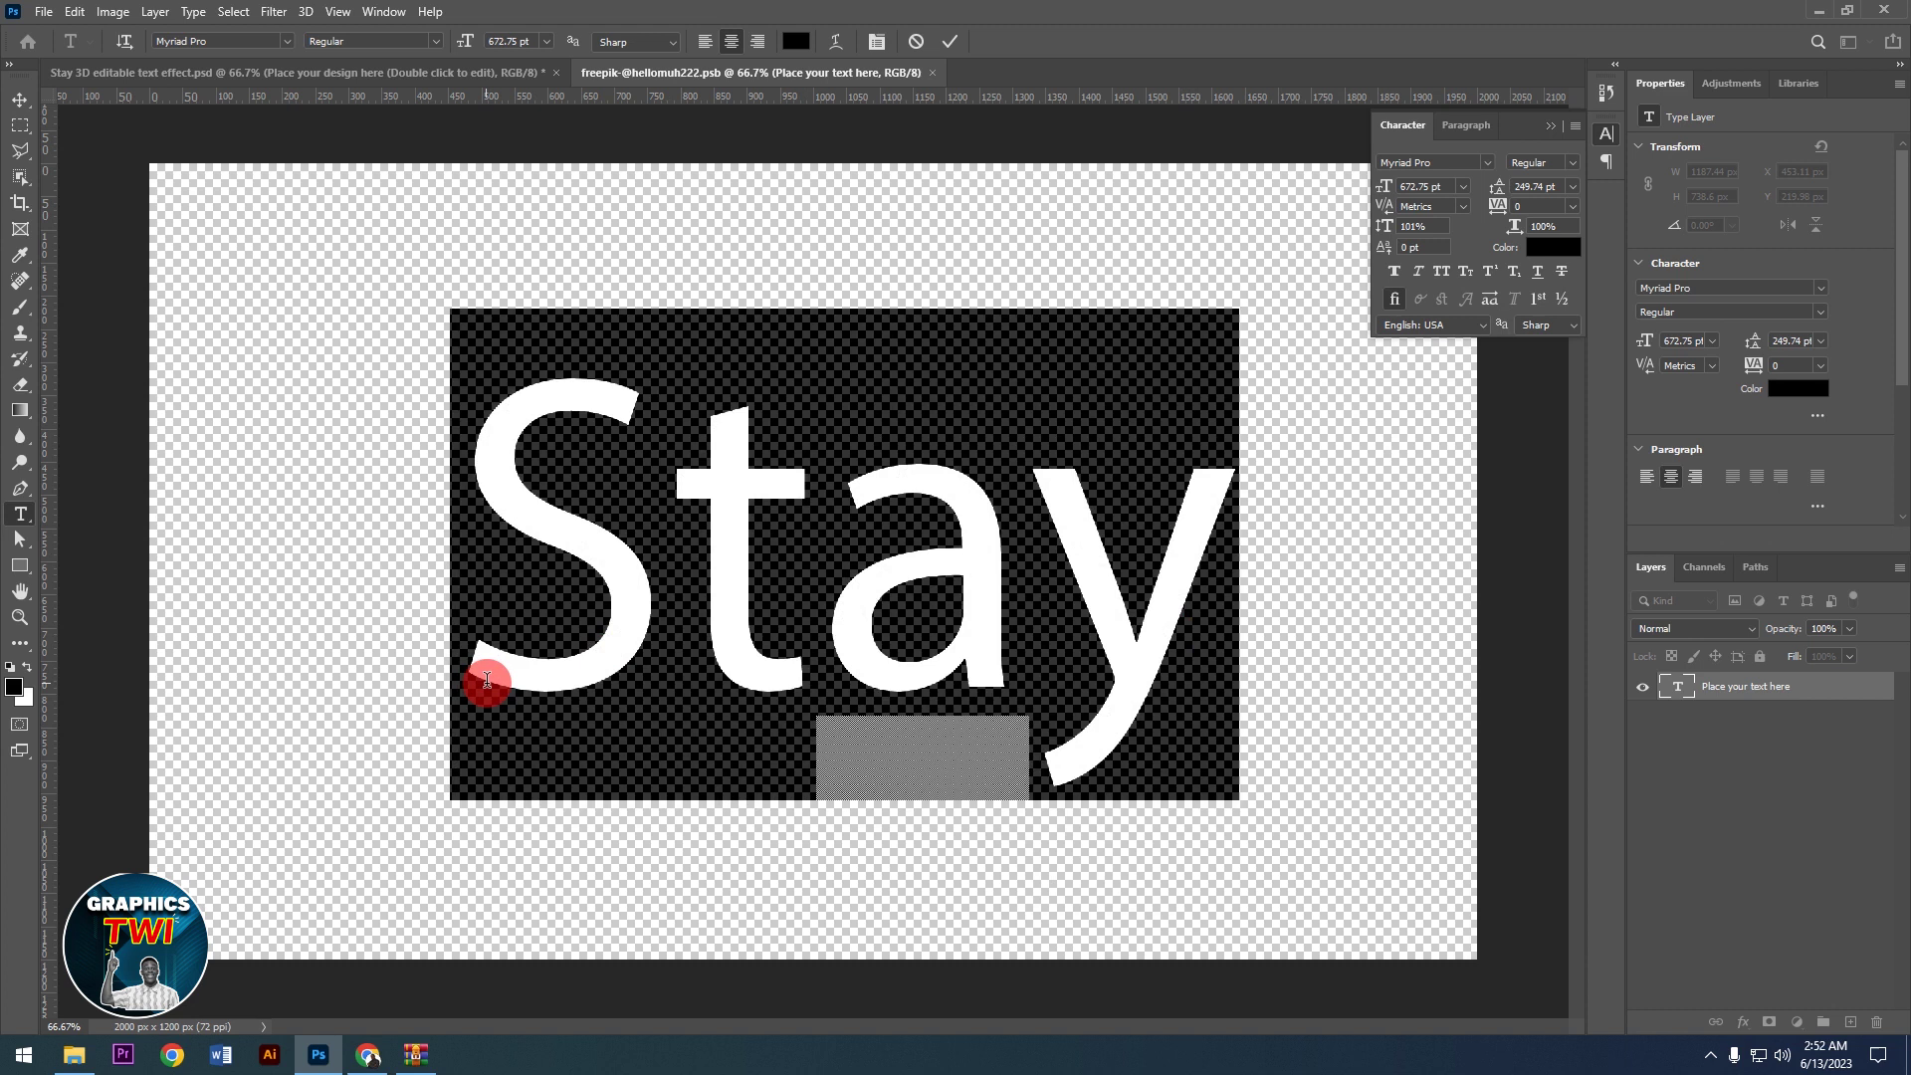
{"action": "type", "text": "Accra"}
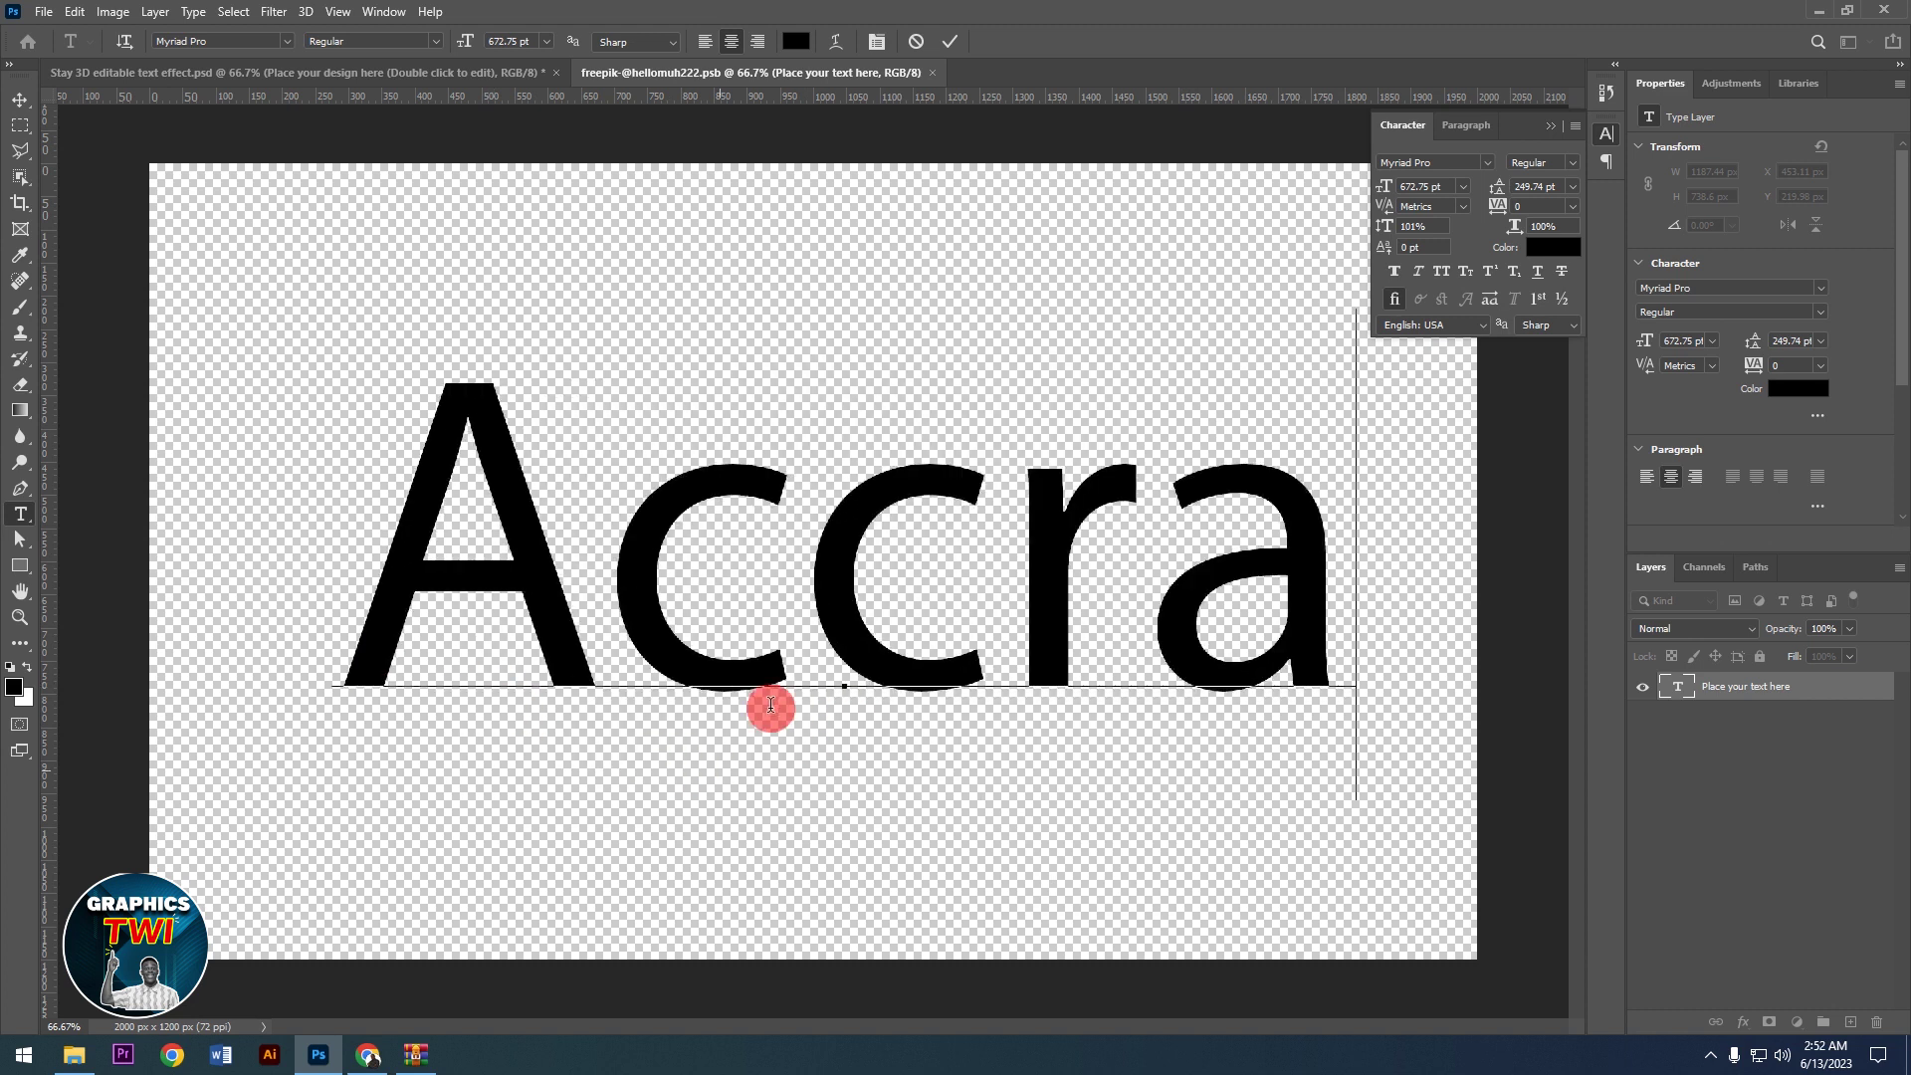
Step: Apply the MOON GET! Heavy font to all of the Accra text
{"action": "key", "text": "ctrl+a"}
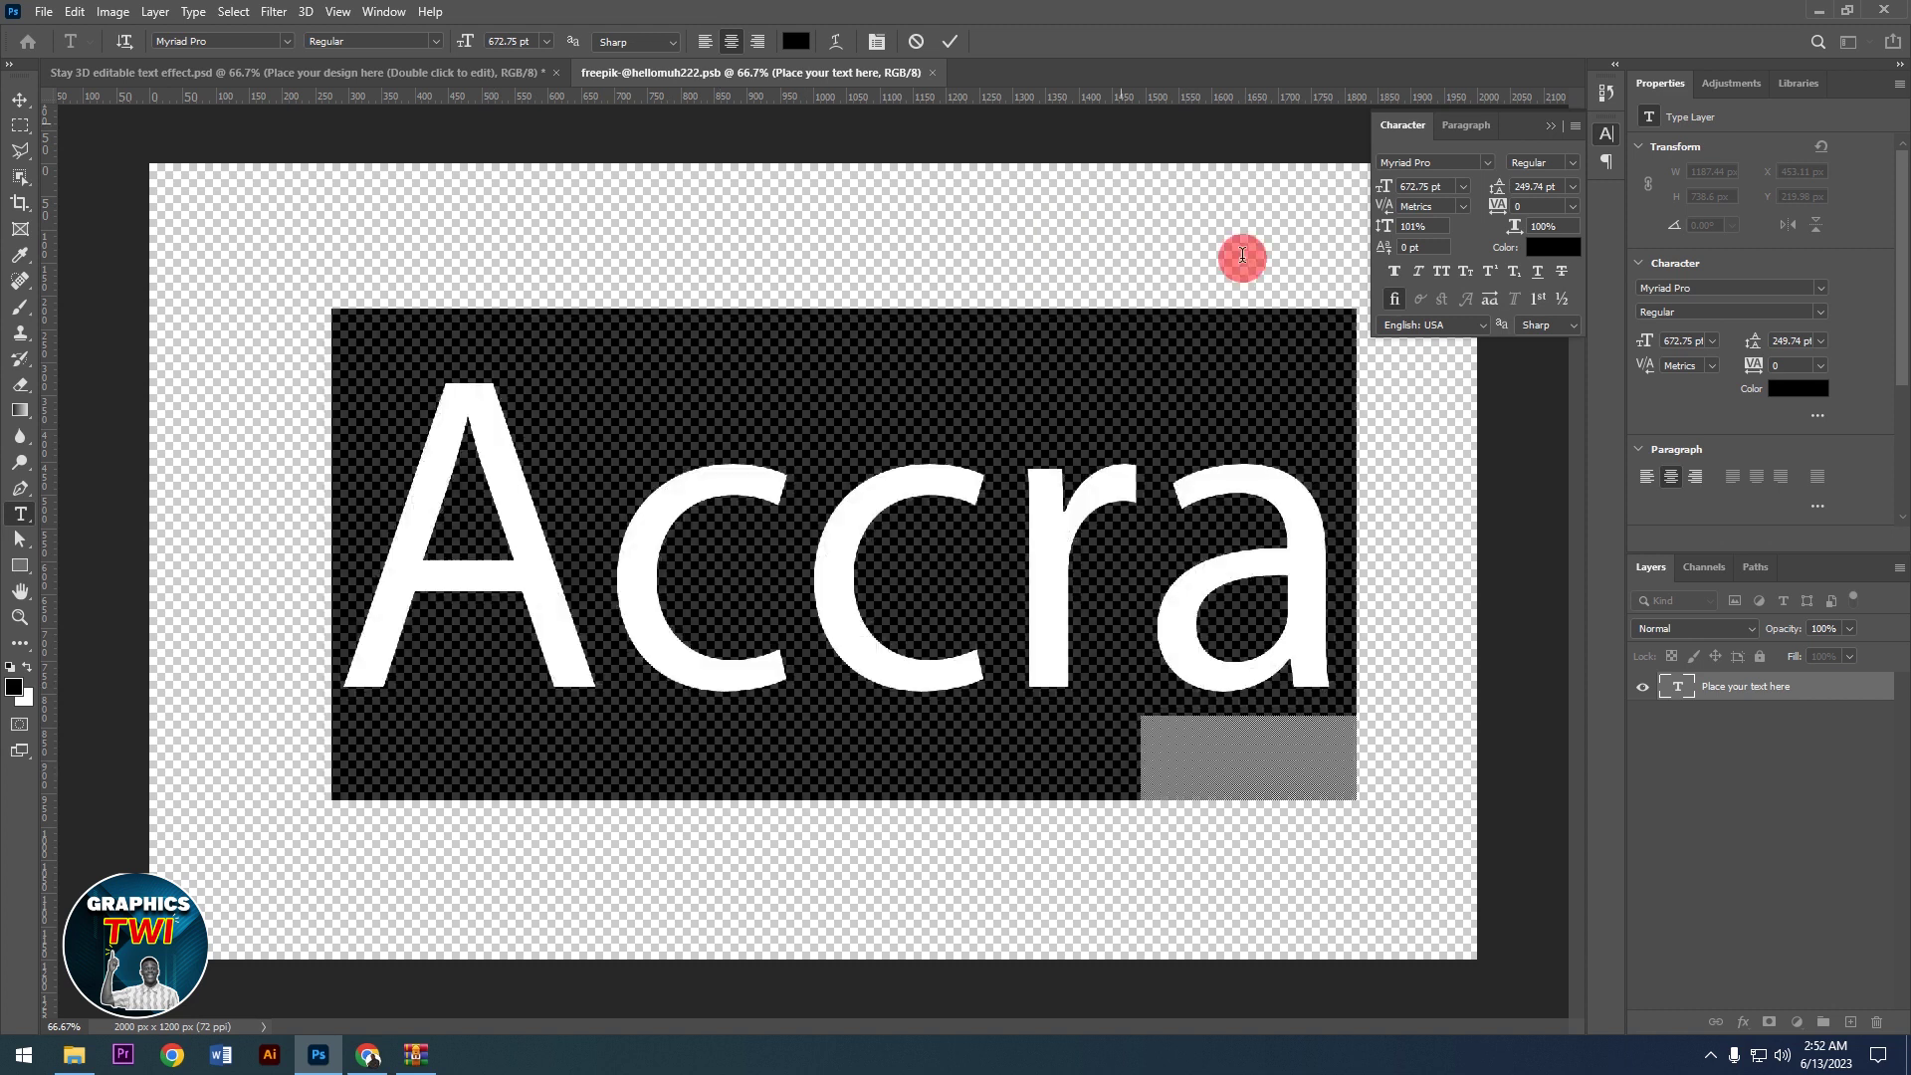
{"action": "left_click", "coordinate": [1485, 165]}
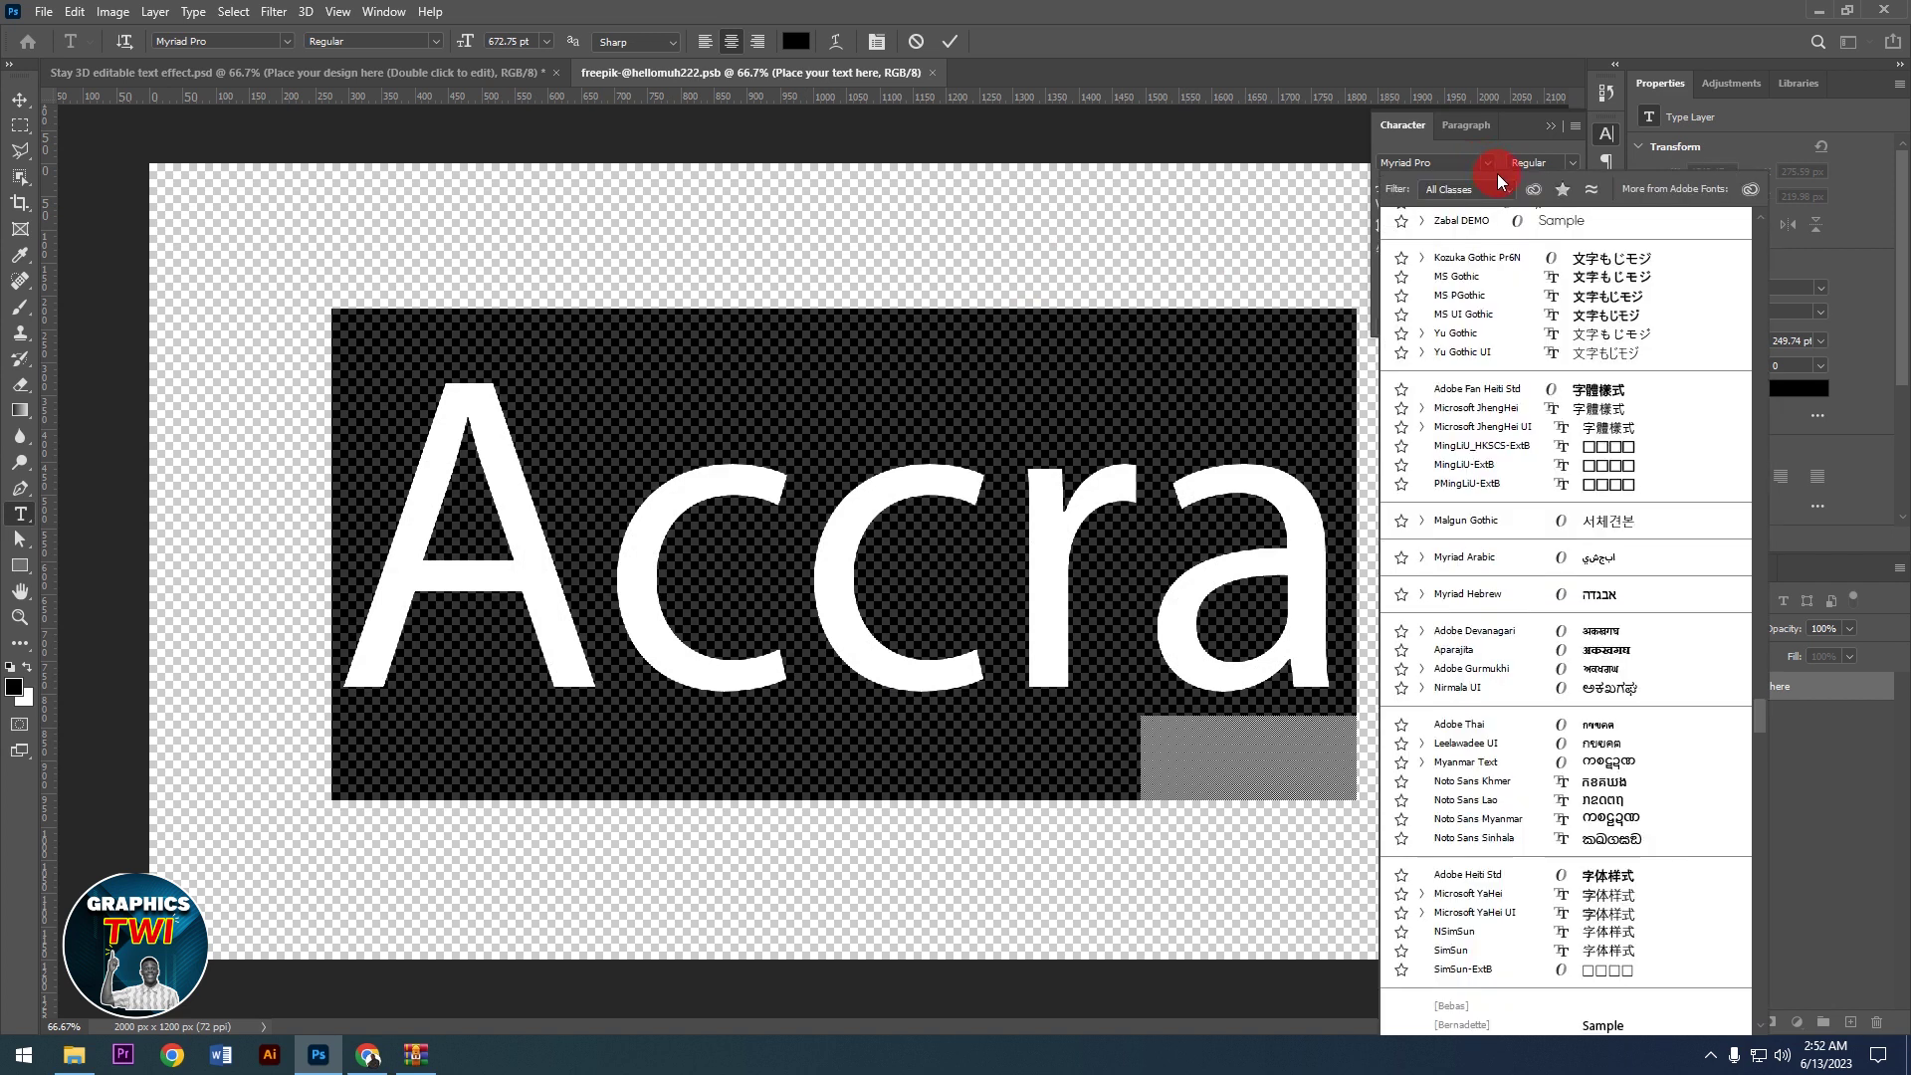
{"action": "scroll", "coordinate": [1734, 740], "scroll_direction": "up", "scroll_amount": 10}
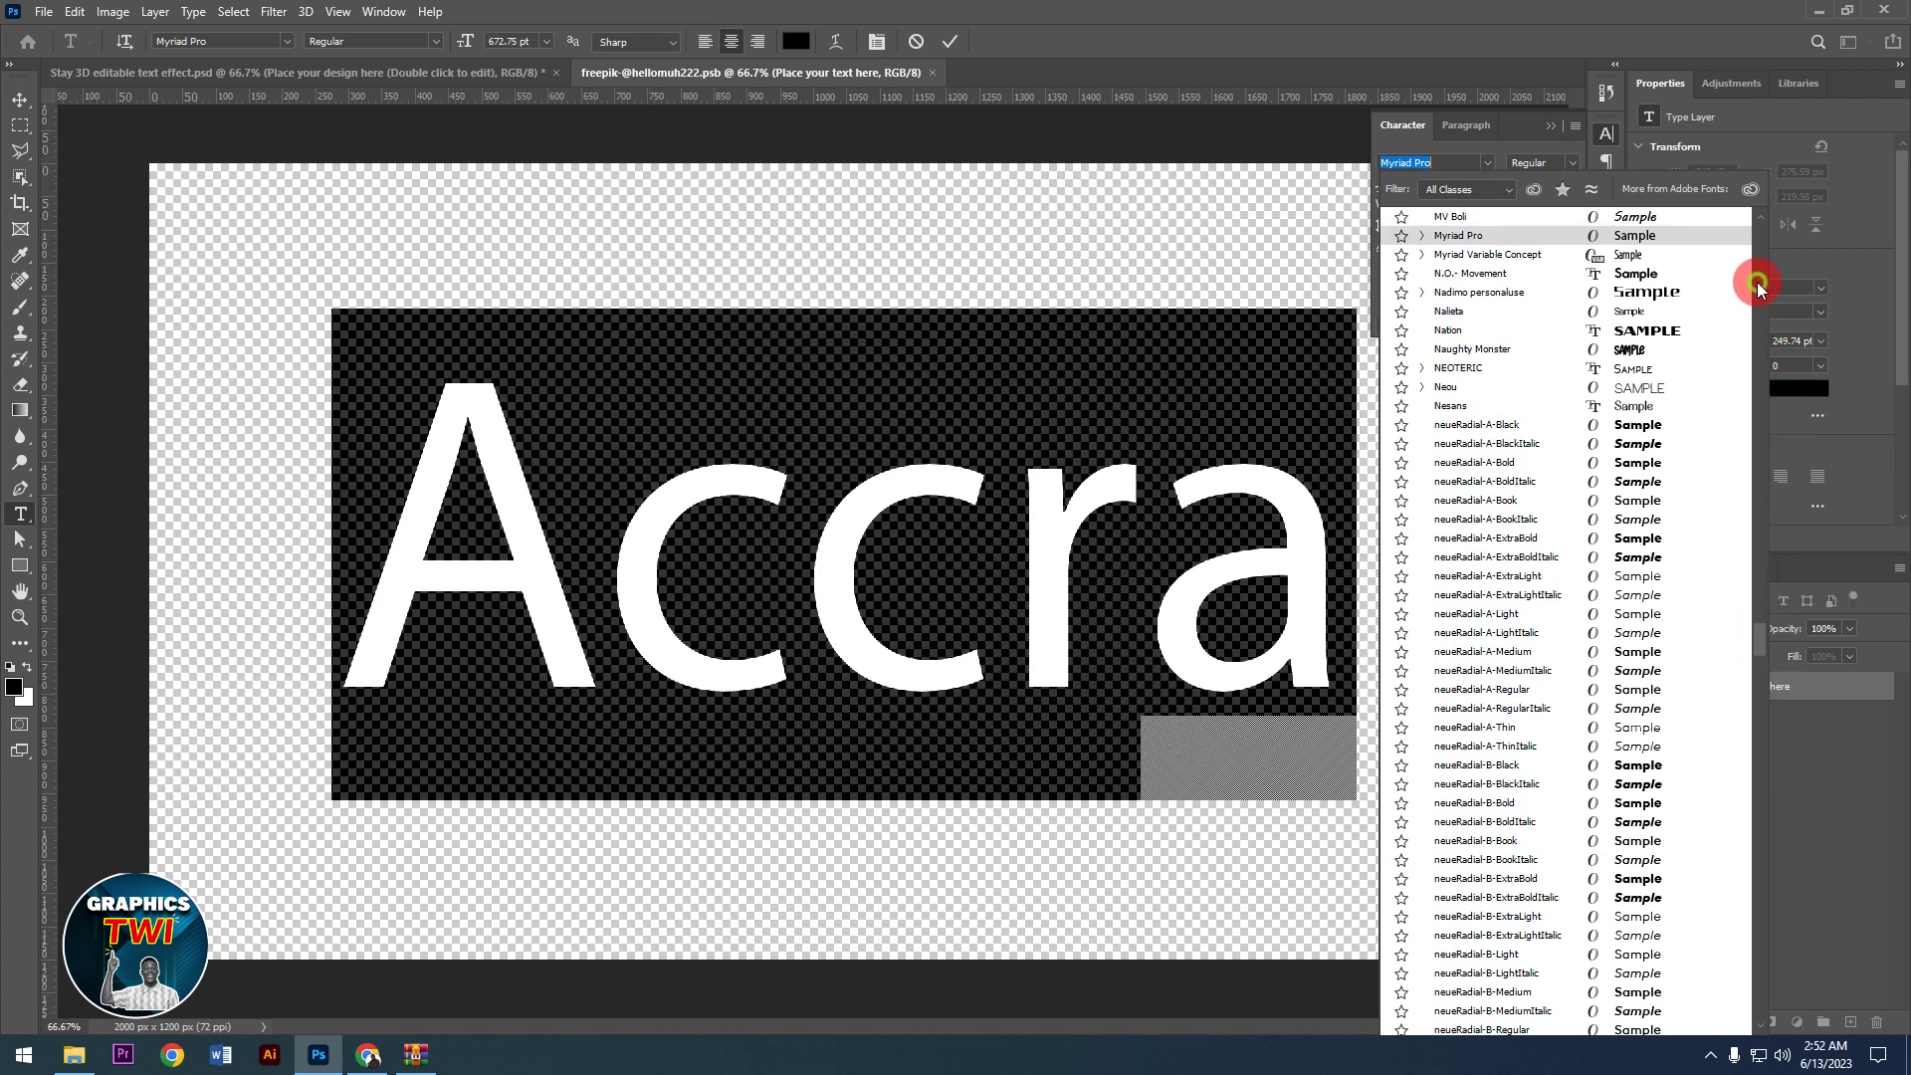
{"action": "scroll", "coordinate": [1760, 255], "scroll_direction": "up", "scroll_amount": 10}
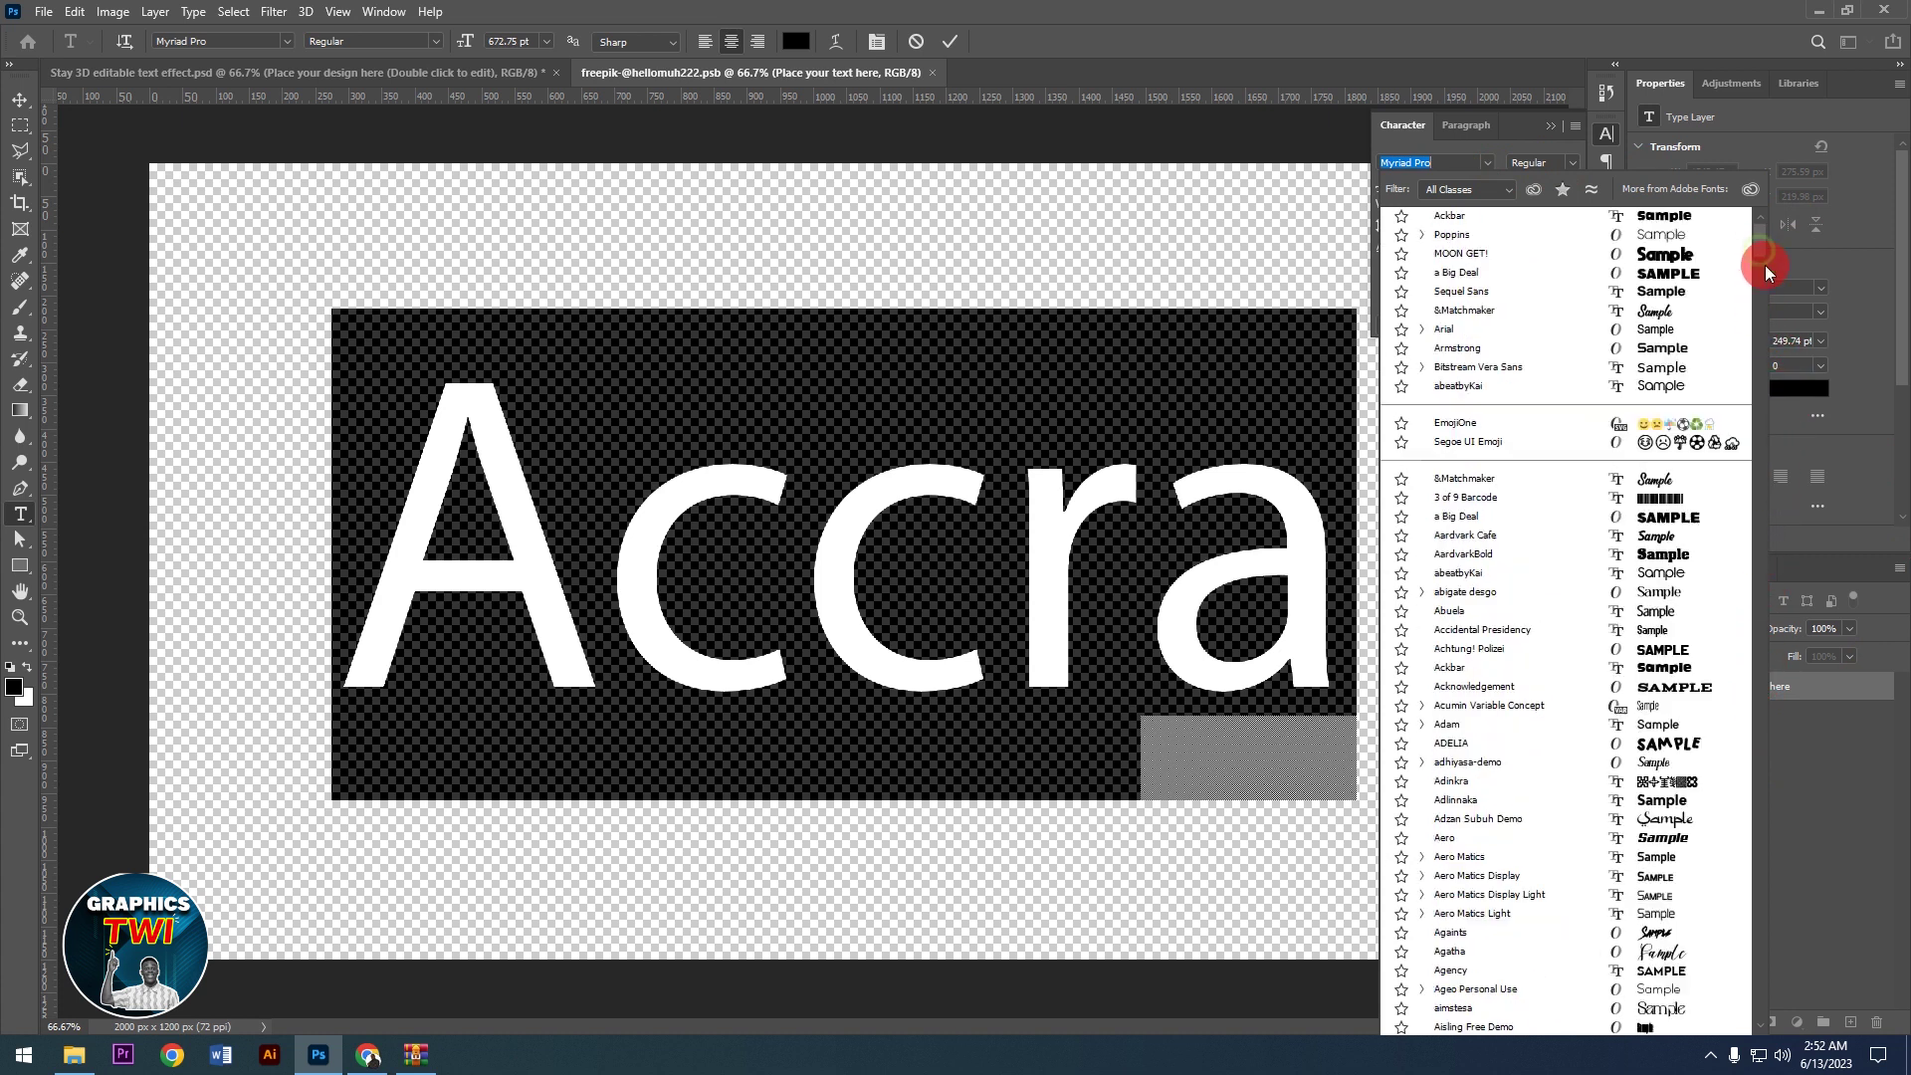
{"action": "left_click", "coordinate": [1759, 256]}
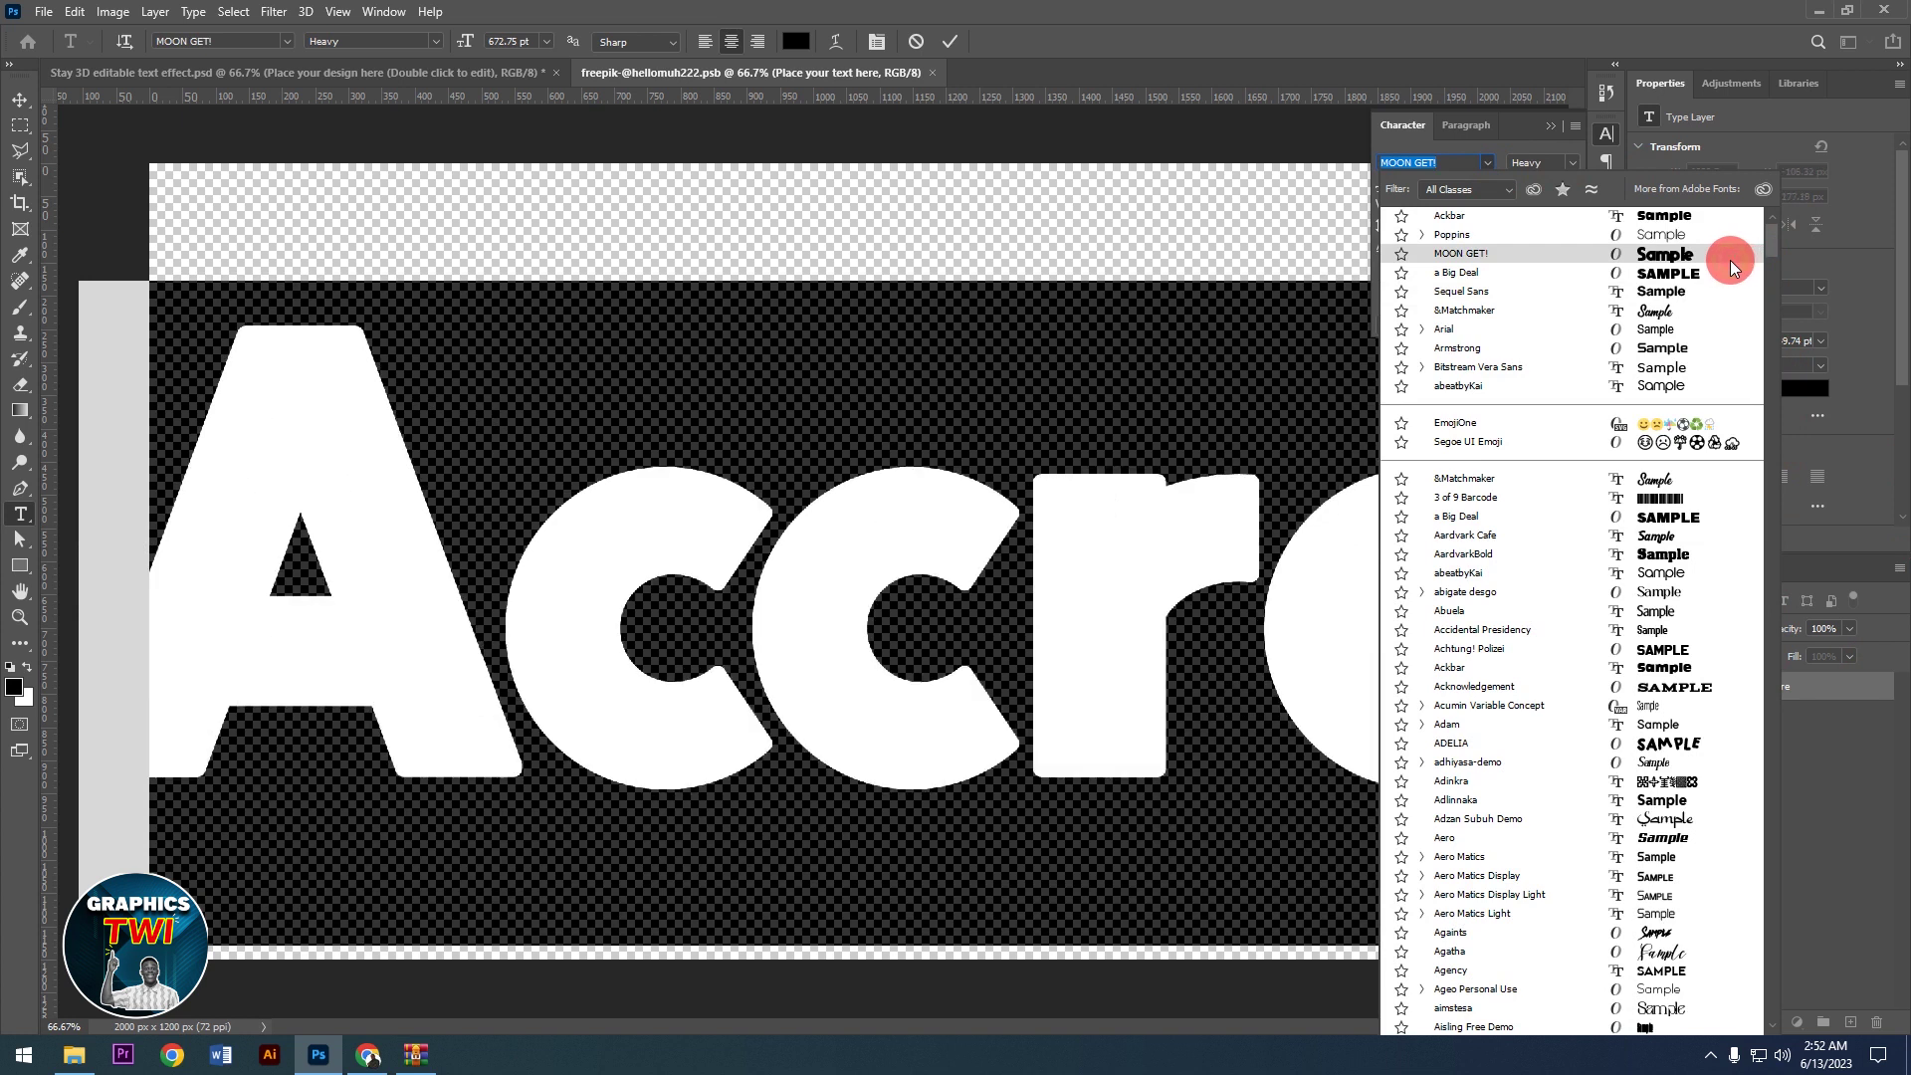
{"action": "left_click", "coordinate": [1732, 267]}
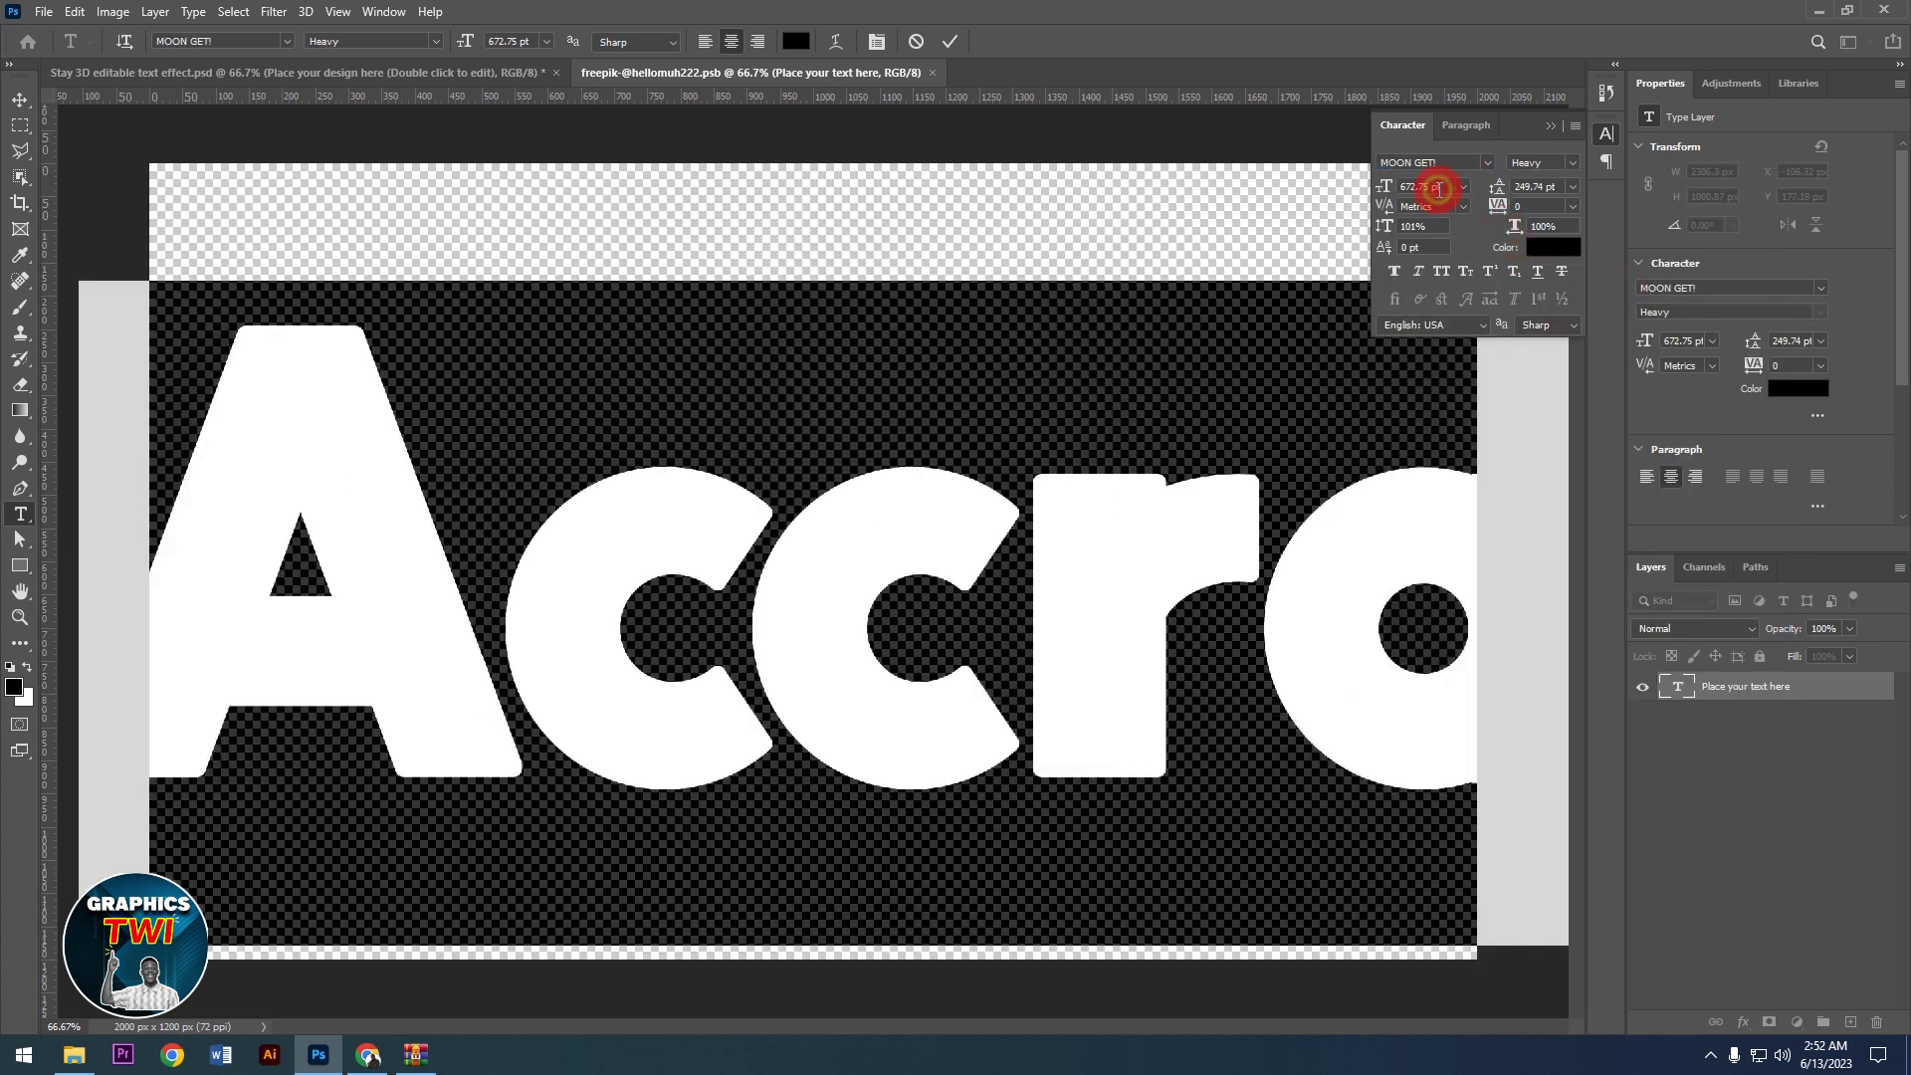
Step: Lower the Accra text size to 534 pt and commit the text edit
{"action": "scroll", "coordinate": [1438, 188], "scroll_direction": "down", "scroll_amount": 5}
{"action": "scroll", "coordinate": [1439, 189], "scroll_direction": "down", "scroll_amount": 5}
{"action": "scroll", "coordinate": [1438, 191], "scroll_direction": "down", "scroll_amount": 5}
{"action": "scroll", "coordinate": [1438, 191], "scroll_direction": "down", "scroll_amount": 3}
{"action": "scroll", "coordinate": [1436, 194], "scroll_direction": "down", "scroll_amount": 3}
{"action": "scroll", "coordinate": [1434, 199], "scroll_direction": "down", "scroll_amount": 3}
{"action": "scroll", "coordinate": [1431, 204], "scroll_direction": "down", "scroll_amount": 2}
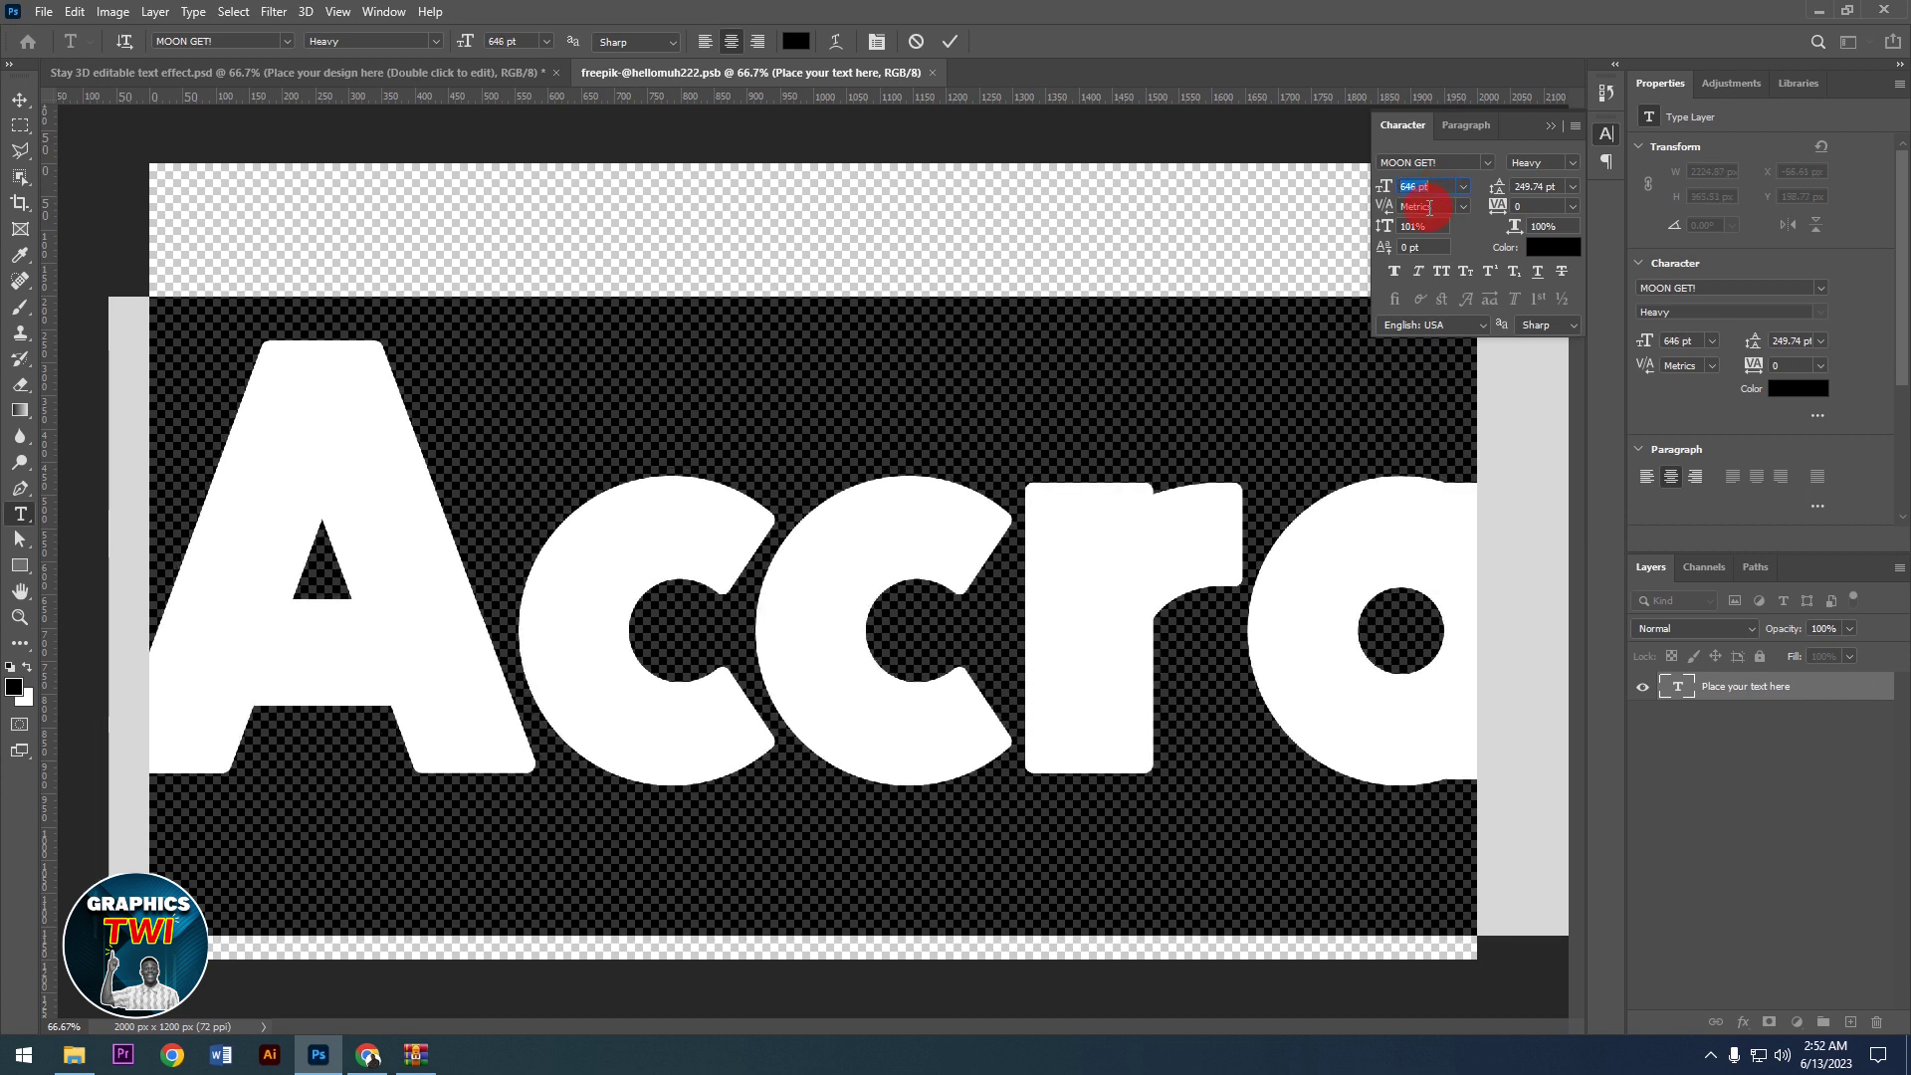
{"action": "scroll", "coordinate": [1433, 211], "scroll_direction": "down", "scroll_amount": 3}
{"action": "scroll", "coordinate": [1437, 215], "scroll_direction": "down", "scroll_amount": 3}
{"action": "scroll", "coordinate": [1439, 217], "scroll_direction": "down", "scroll_amount": 3}
{"action": "scroll", "coordinate": [1441, 218], "scroll_direction": "down", "scroll_amount": 4}
{"action": "scroll", "coordinate": [1441, 218], "scroll_direction": "down", "scroll_amount": 3}
{"action": "scroll", "coordinate": [1440, 218], "scroll_direction": "down", "scroll_amount": 3}
{"action": "scroll", "coordinate": [1441, 218], "scroll_direction": "down", "scroll_amount": 3}
{"action": "scroll", "coordinate": [1441, 218], "scroll_direction": "down", "scroll_amount": 4}
{"action": "scroll", "coordinate": [1442, 218], "scroll_direction": "down", "scroll_amount": 3}
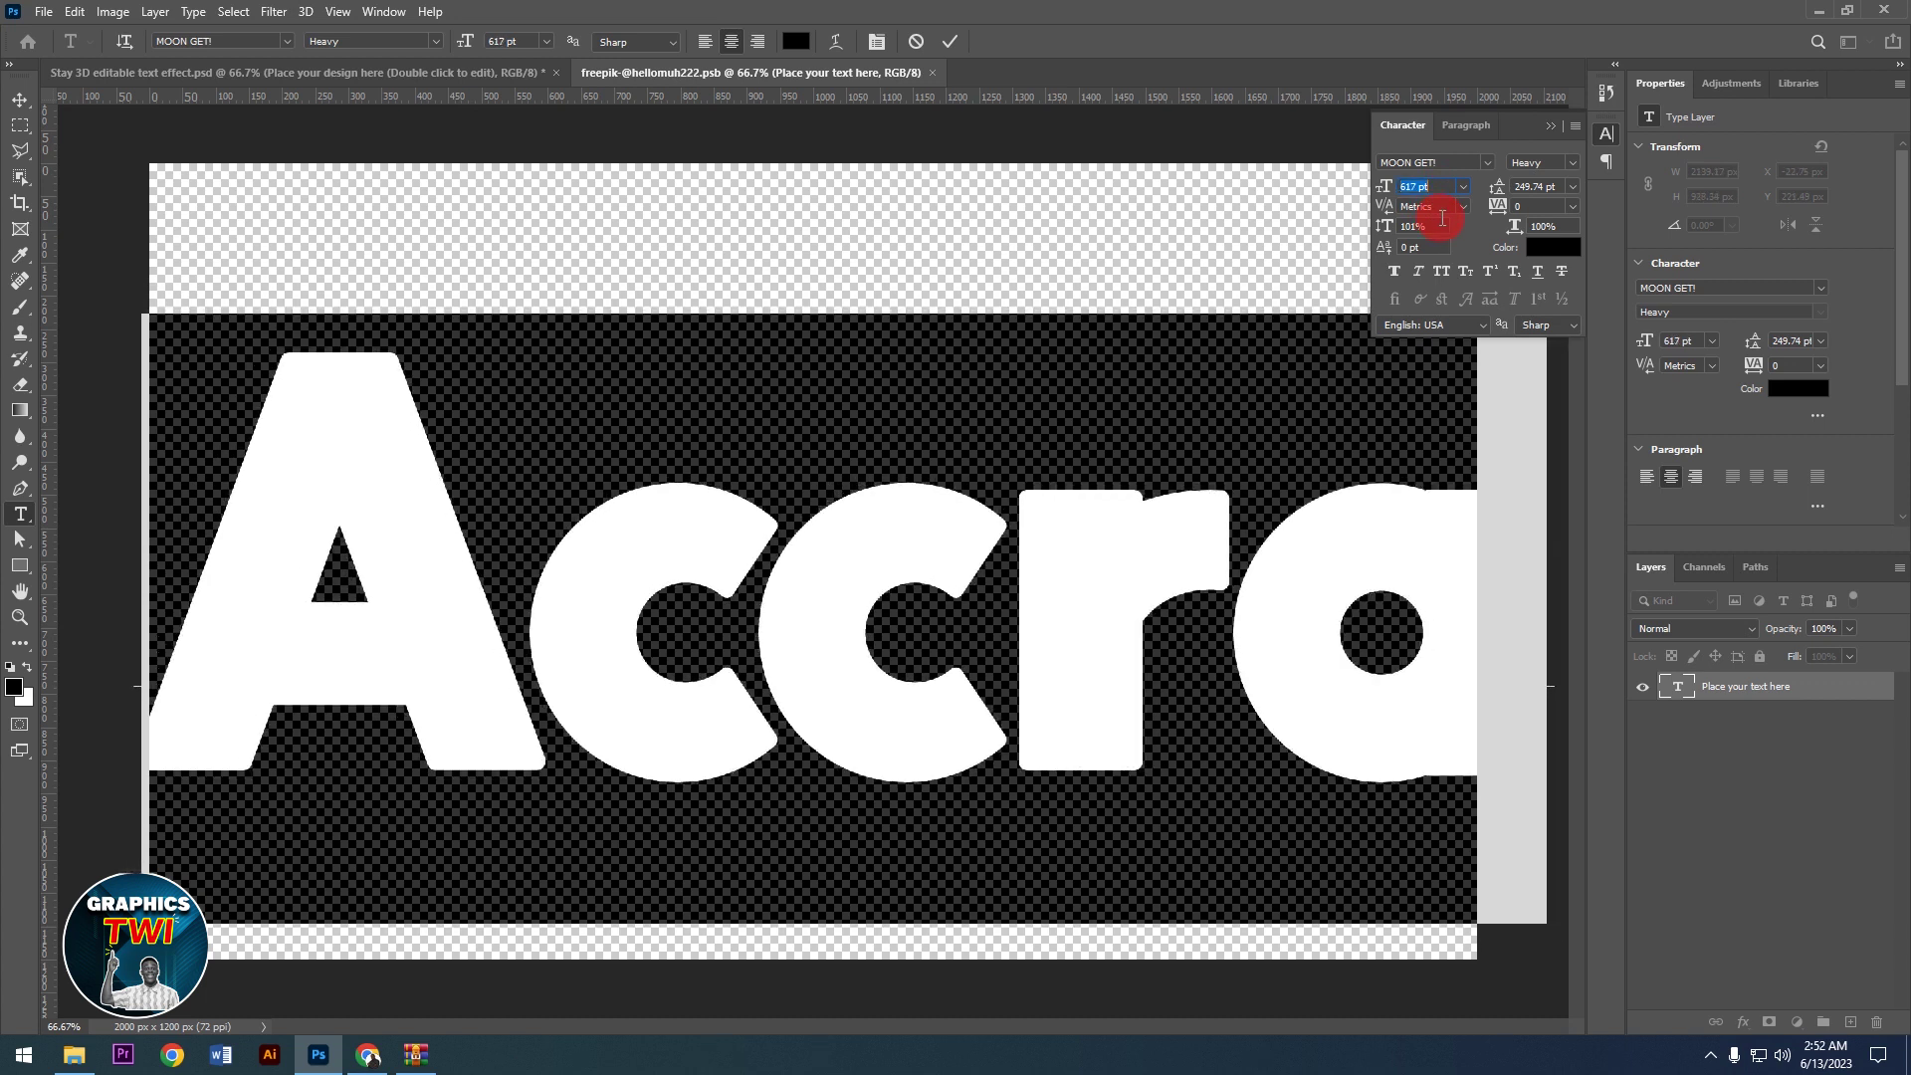
{"action": "scroll", "coordinate": [1440, 213], "scroll_direction": "down", "scroll_amount": 4}
{"action": "scroll", "coordinate": [1438, 207], "scroll_direction": "down", "scroll_amount": 4}
{"action": "scroll", "coordinate": [1437, 205], "scroll_direction": "down", "scroll_amount": 4}
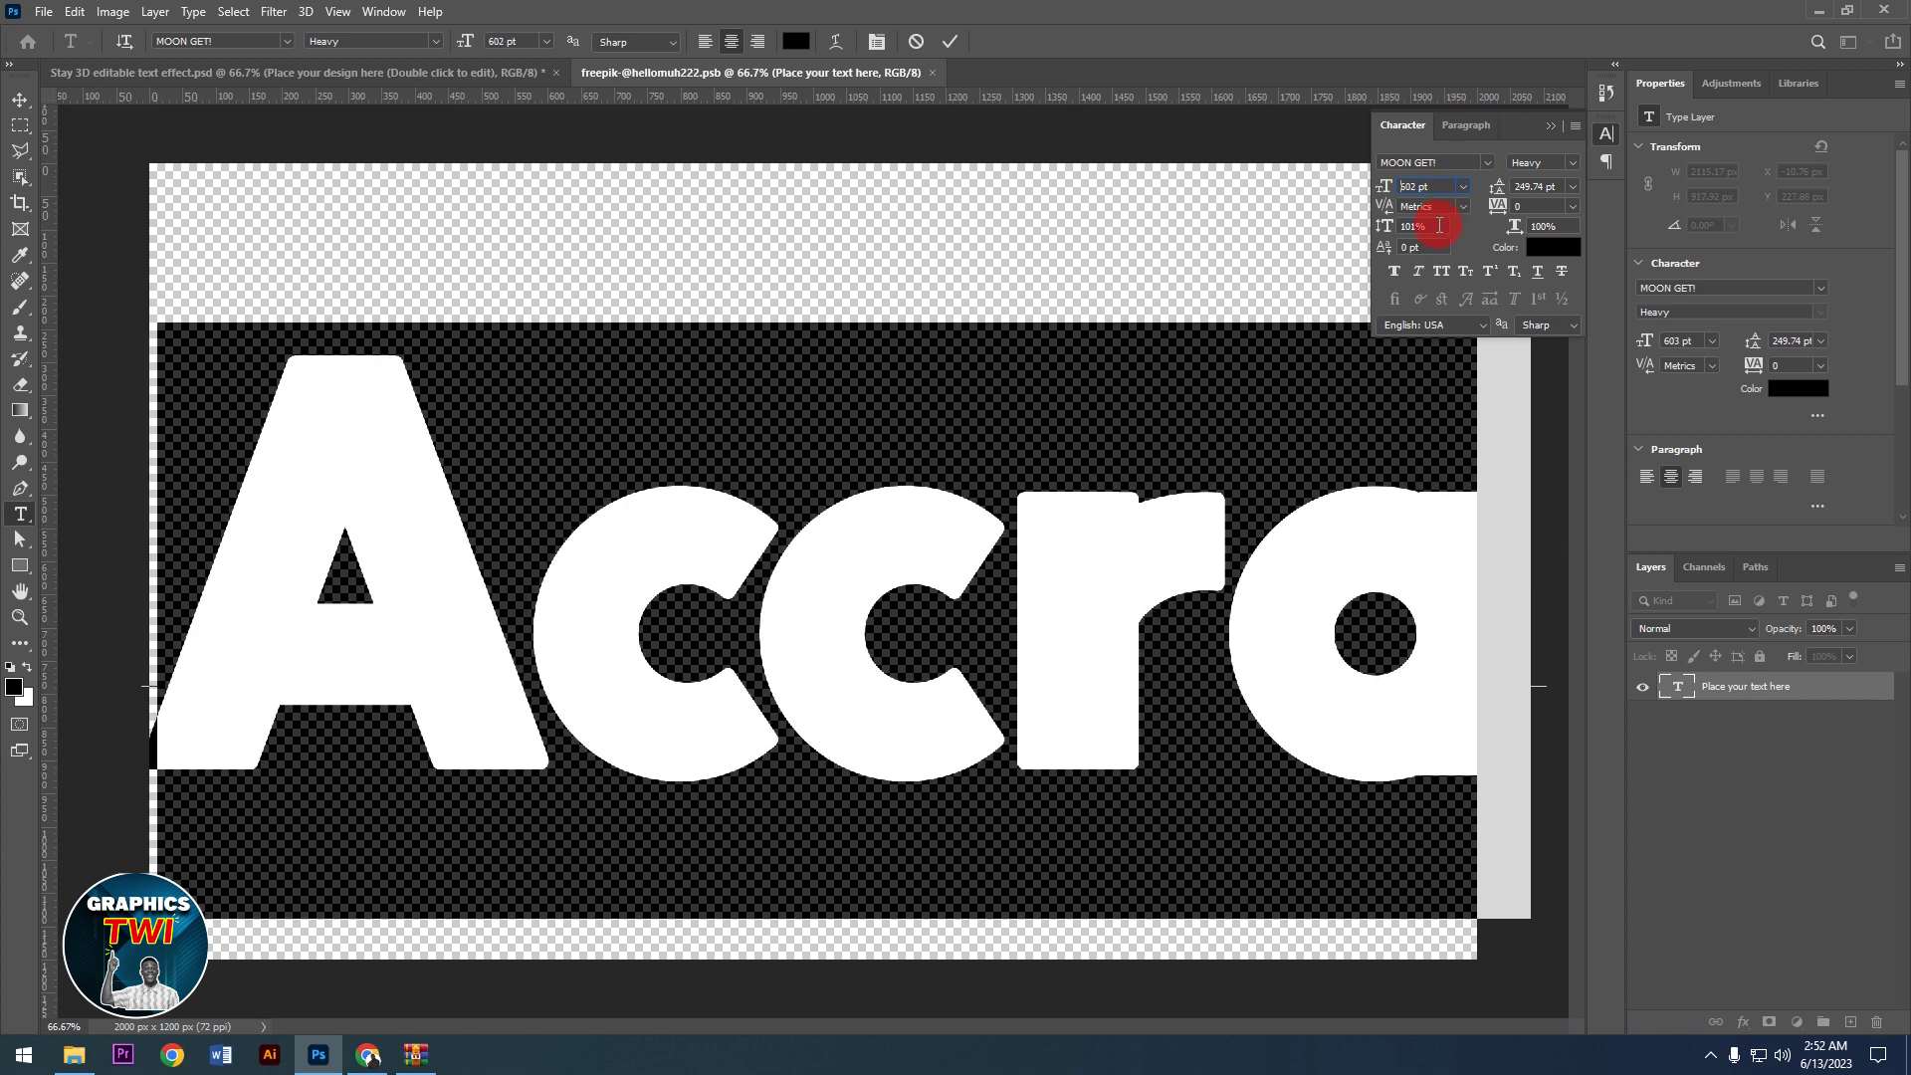
{"action": "scroll", "coordinate": [1426, 191], "scroll_direction": "down", "scroll_amount": 4}
{"action": "scroll", "coordinate": [1425, 195], "scroll_direction": "down", "scroll_amount": 5}
{"action": "scroll", "coordinate": [1423, 200], "scroll_direction": "down", "scroll_amount": 5}
{"action": "scroll", "coordinate": [1424, 201], "scroll_direction": "down", "scroll_amount": 5}
{"action": "scroll", "coordinate": [1426, 203], "scroll_direction": "down", "scroll_amount": 5}
{"action": "scroll", "coordinate": [1425, 203], "scroll_direction": "down", "scroll_amount": 3}
{"action": "scroll", "coordinate": [1425, 203], "scroll_direction": "down", "scroll_amount": 2}
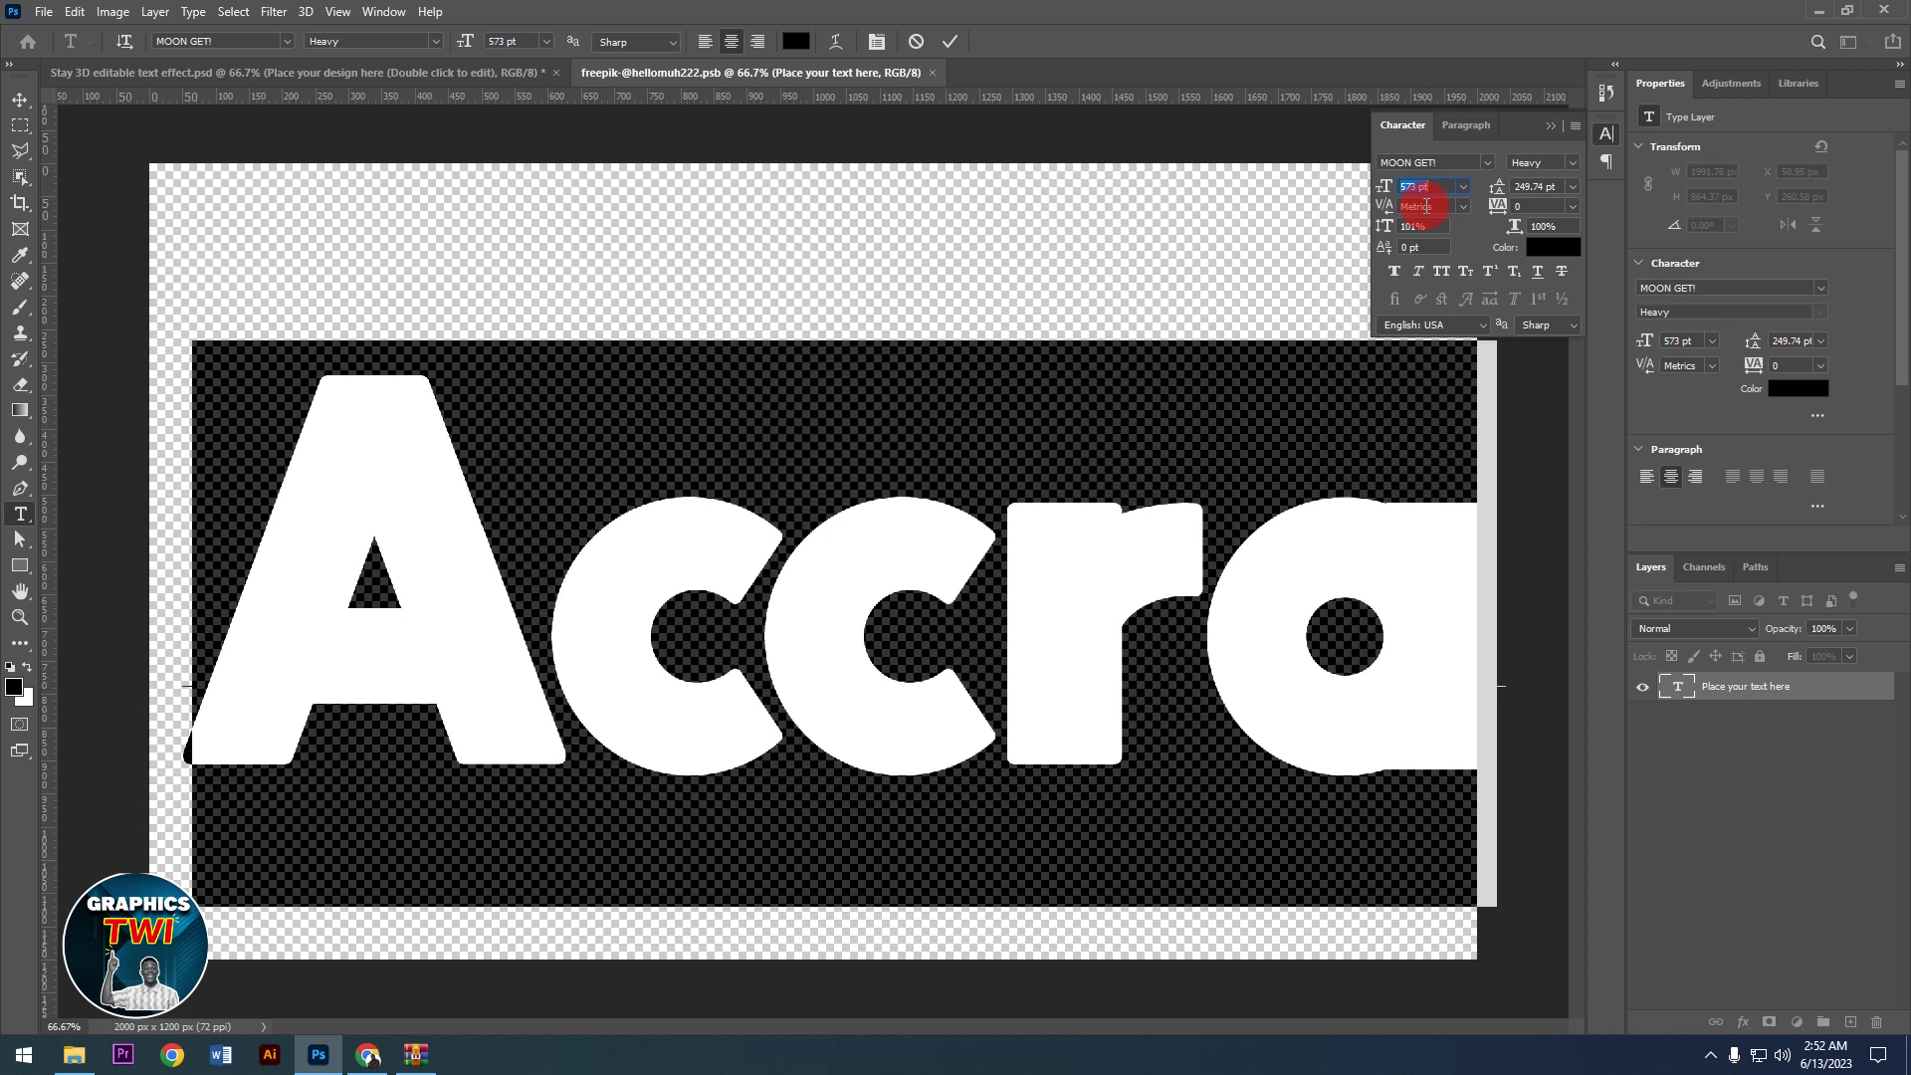
{"action": "scroll", "coordinate": [1425, 204], "scroll_direction": "down", "scroll_amount": 3}
{"action": "scroll", "coordinate": [1426, 205], "scroll_direction": "down", "scroll_amount": 4}
{"action": "scroll", "coordinate": [1426, 204], "scroll_direction": "down", "scroll_amount": 4}
{"action": "scroll", "coordinate": [1426, 204], "scroll_direction": "down", "scroll_amount": 4}
{"action": "scroll", "coordinate": [1427, 203], "scroll_direction": "down", "scroll_amount": 5}
{"action": "scroll", "coordinate": [1426, 203], "scroll_direction": "down", "scroll_amount": 5}
{"action": "scroll", "coordinate": [1426, 202], "scroll_direction": "down", "scroll_amount": 5}
{"action": "scroll", "coordinate": [1426, 202], "scroll_direction": "down", "scroll_amount": 5}
{"action": "scroll", "coordinate": [1426, 201], "scroll_direction": "down", "scroll_amount": 4}
{"action": "scroll", "coordinate": [1426, 202], "scroll_direction": "down", "scroll_amount": 3}
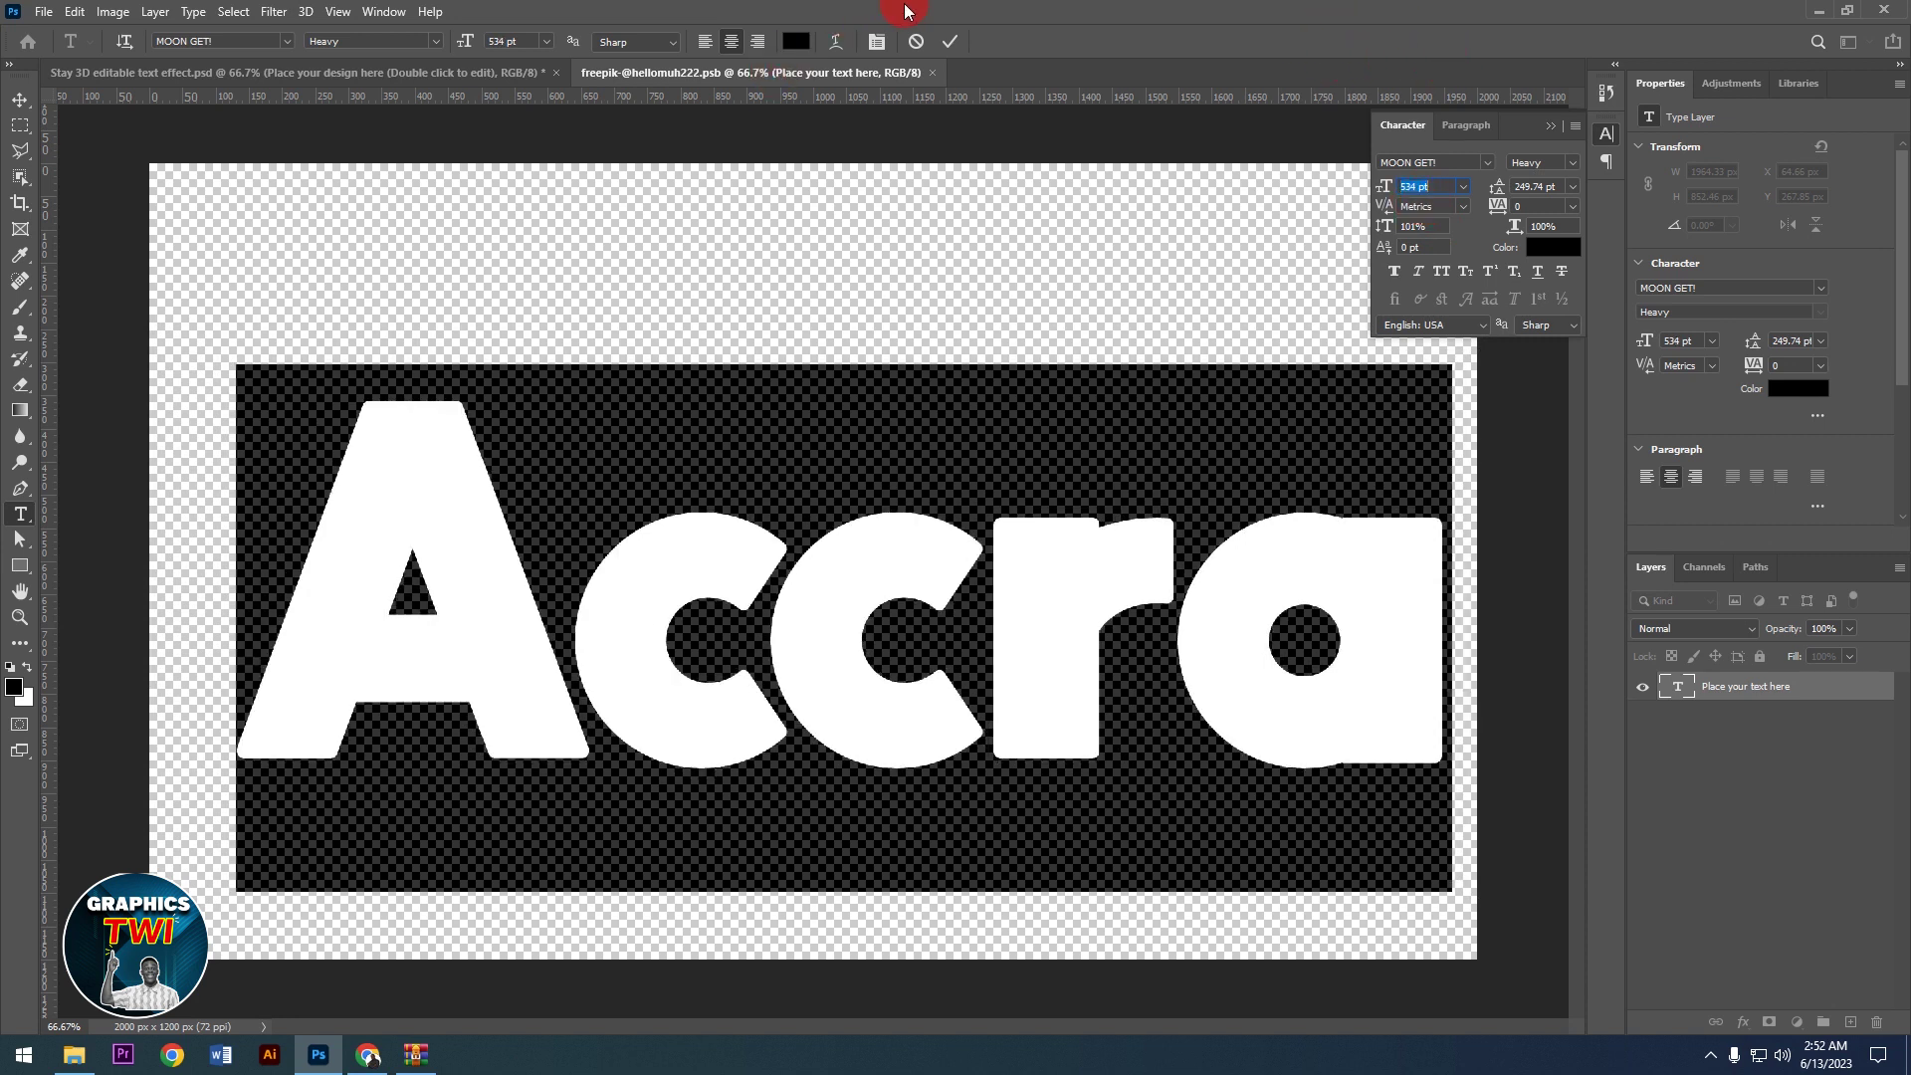
{"action": "left_click", "coordinate": [952, 32]}
{"action": "left_click", "coordinate": [1550, 126]}
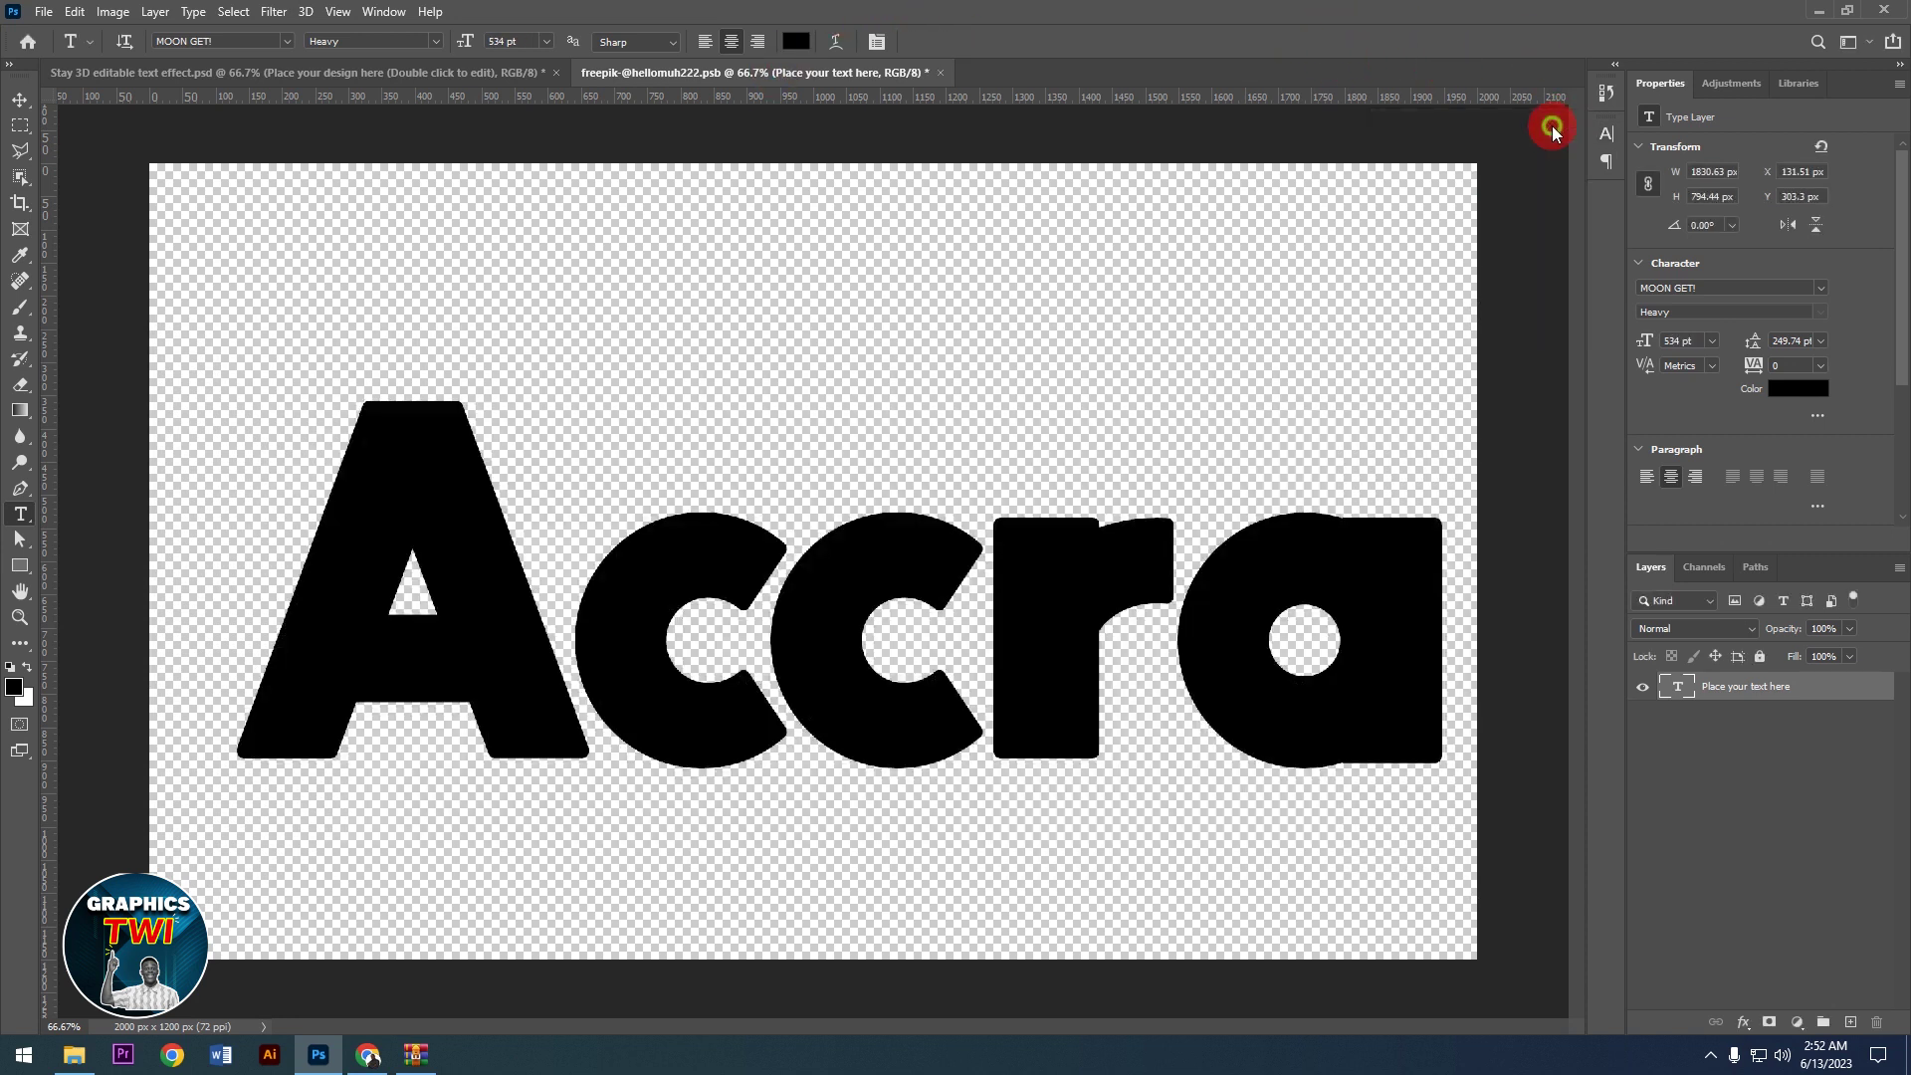
Step: Nudge the Accra text slightly up, save the smart object, and return to the Stay 3D mockup
{"action": "left_click", "coordinate": [5, 98]}
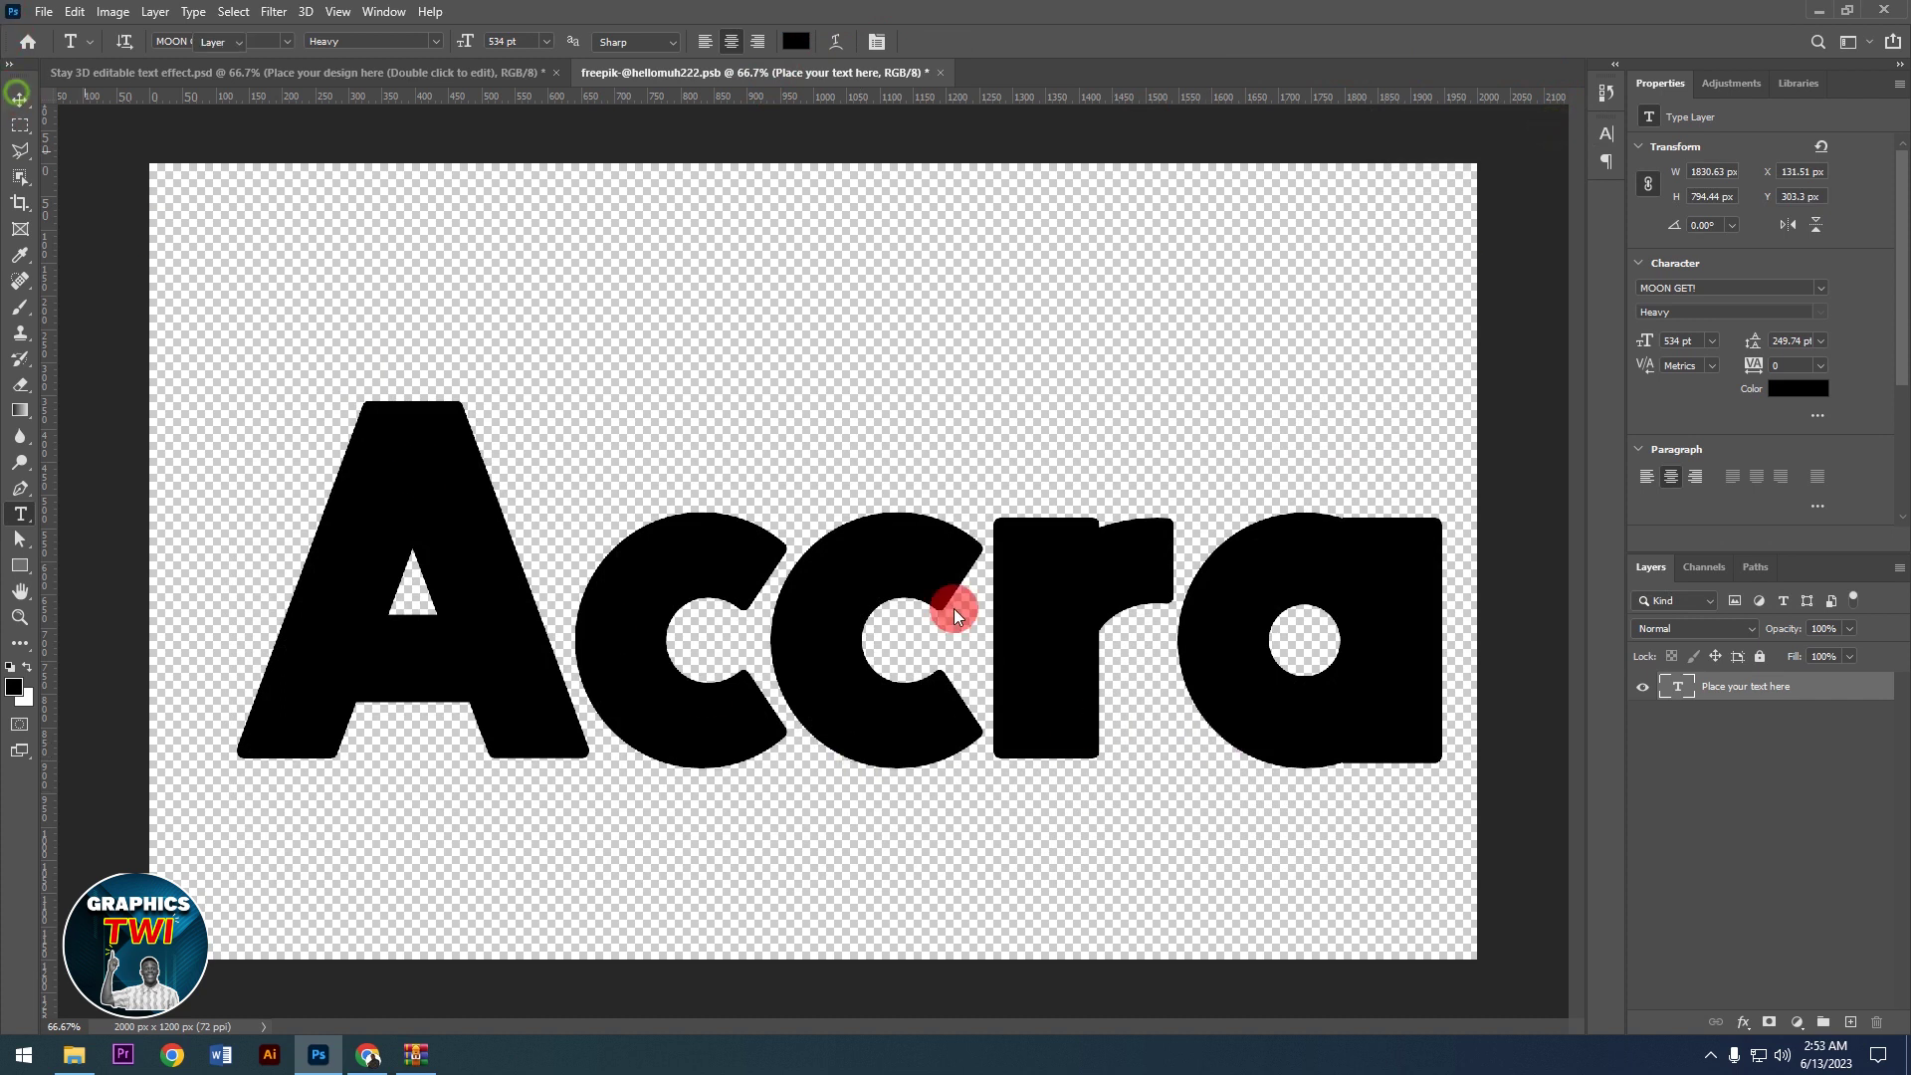
{"action": "left_click_drag", "start_coordinate": [1208, 655], "coordinate": [1199, 614]}
{"action": "key", "text": "ctrl"}
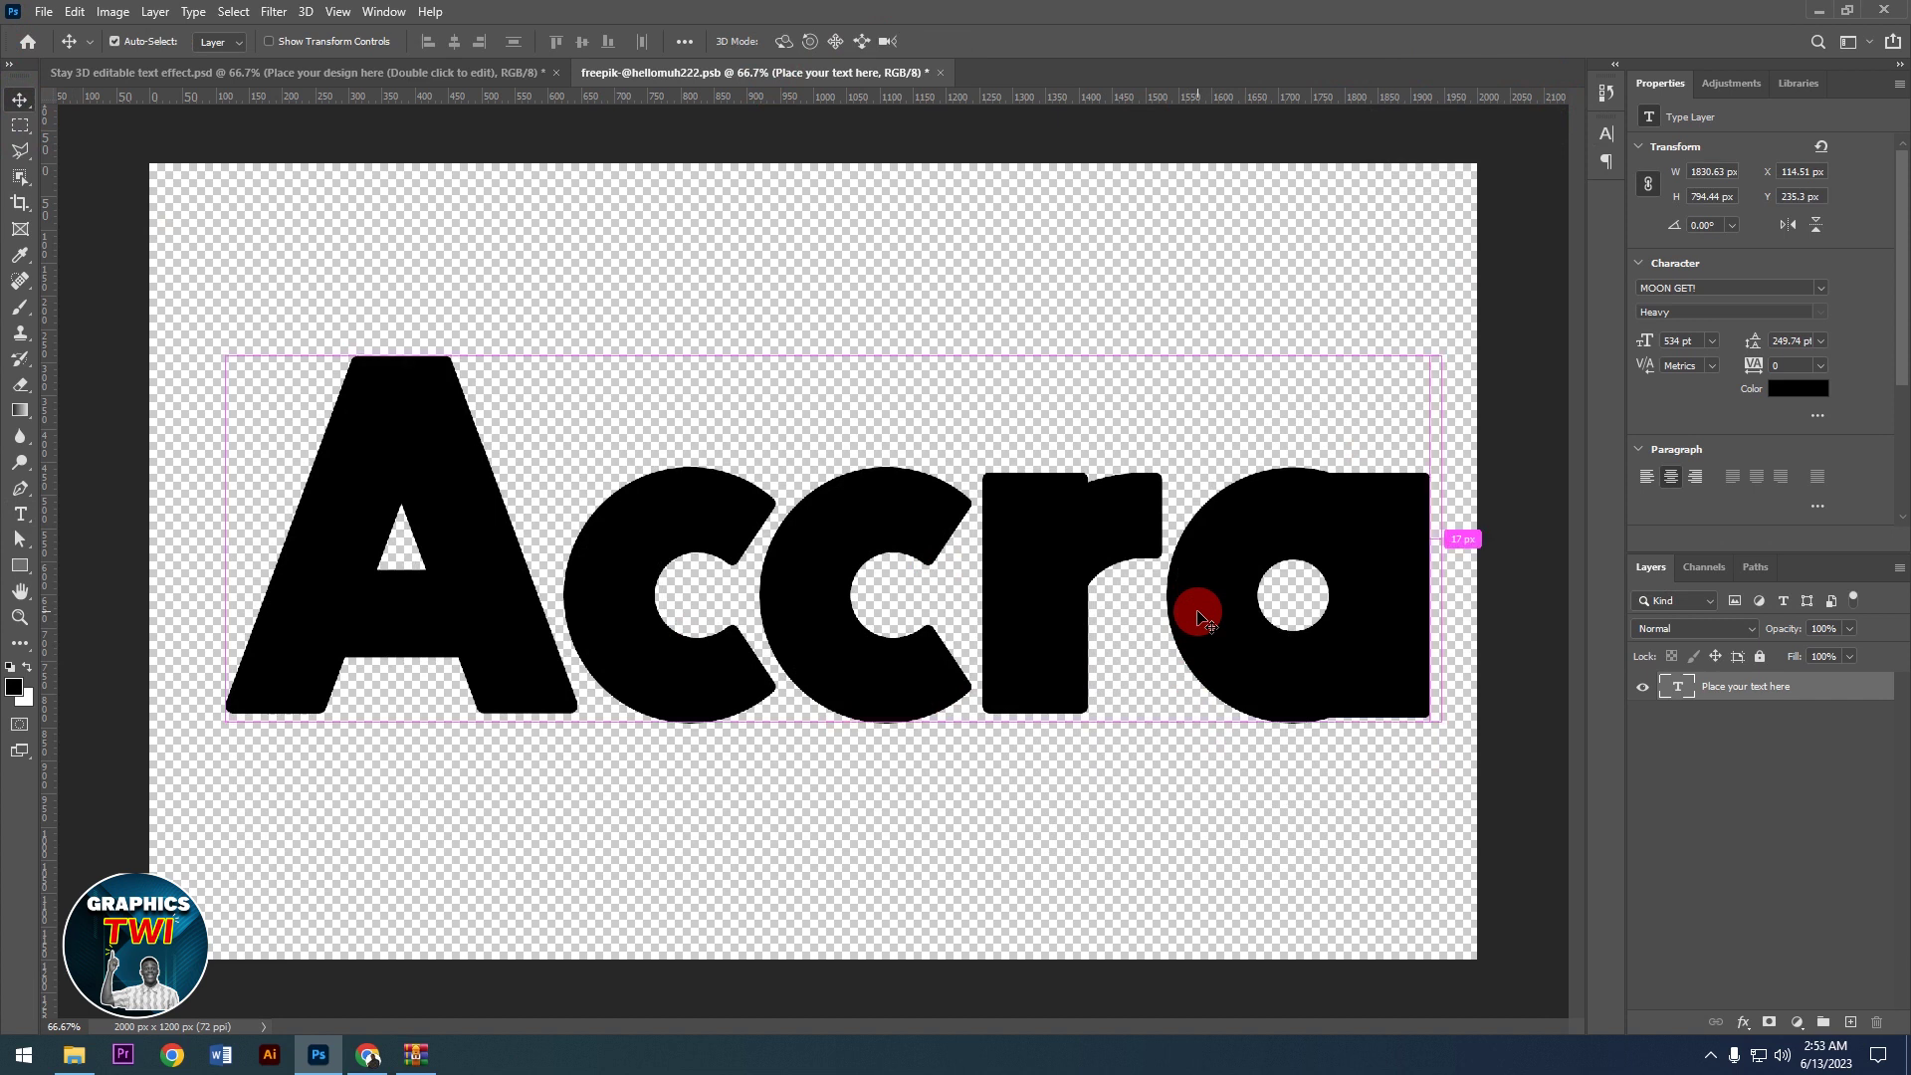
{"action": "key", "text": "ctrl+s"}
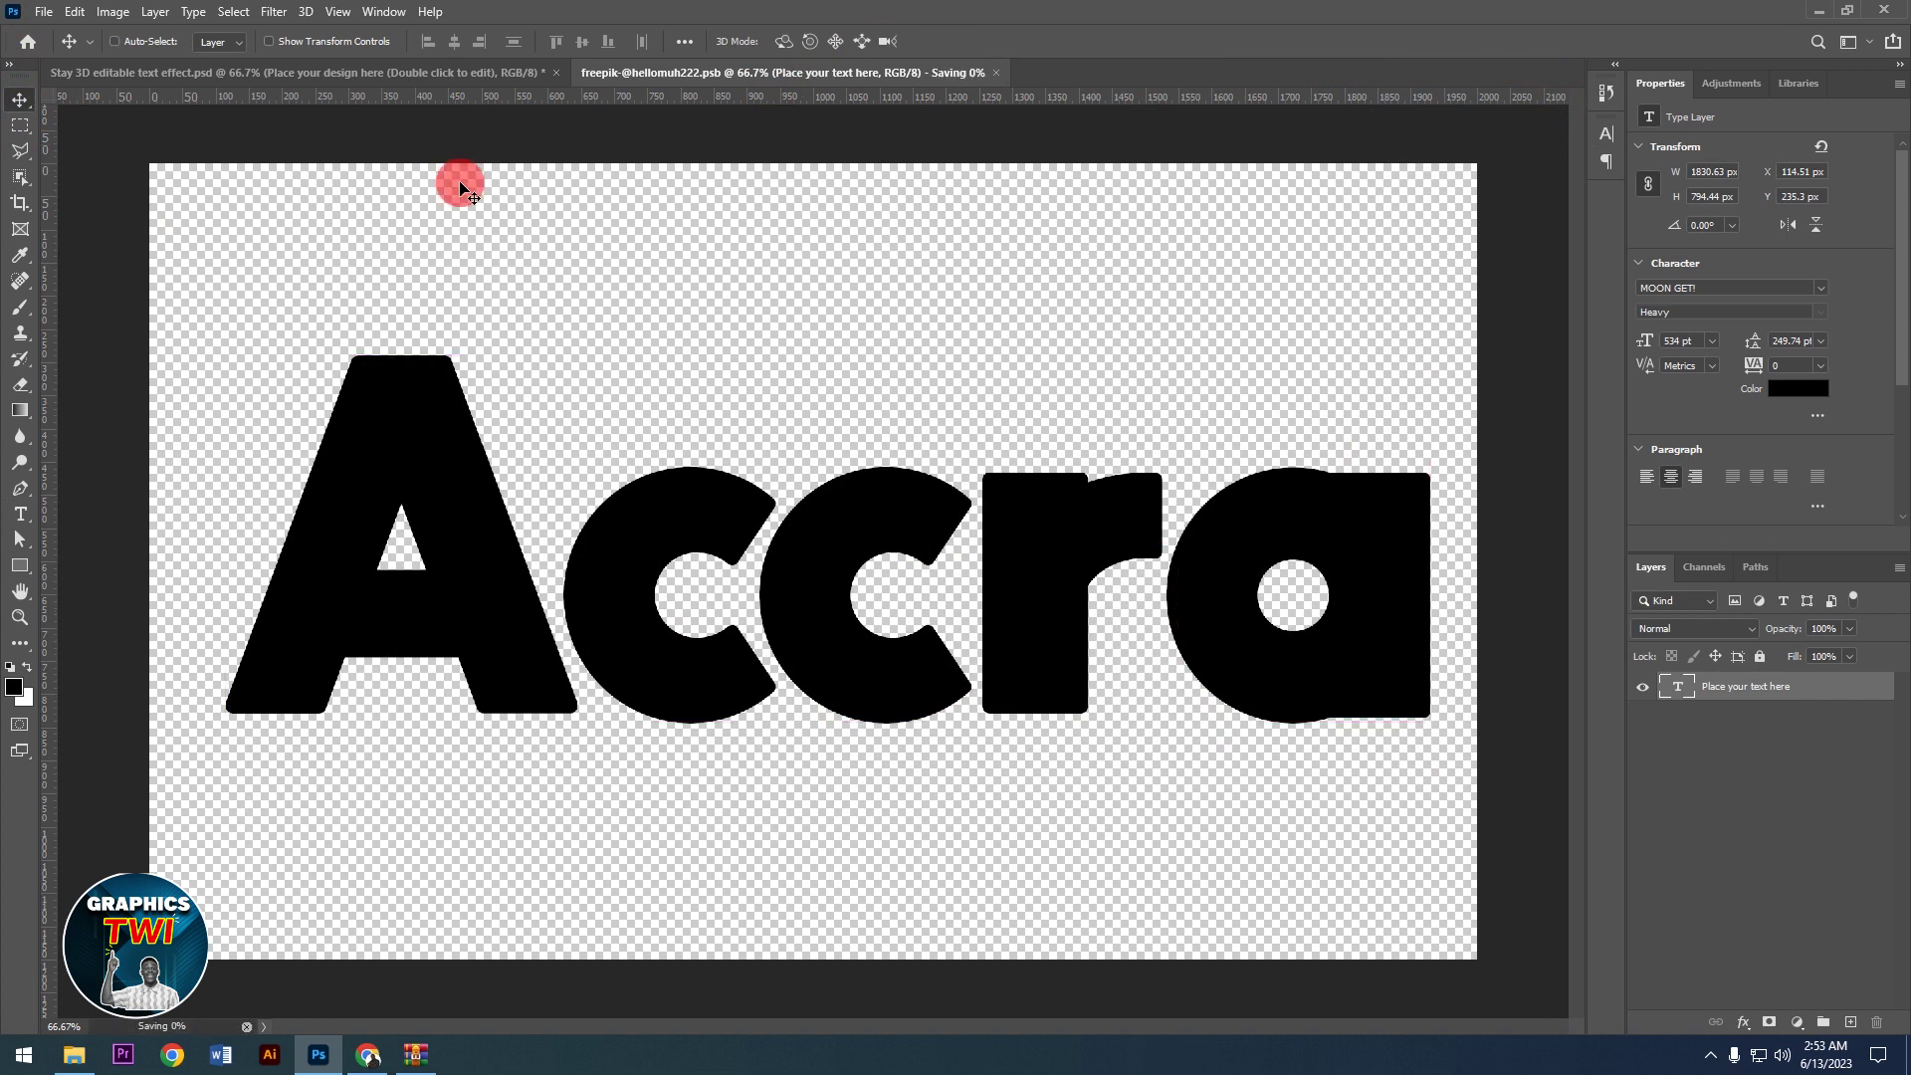
{"action": "left_click", "coordinate": [354, 72]}
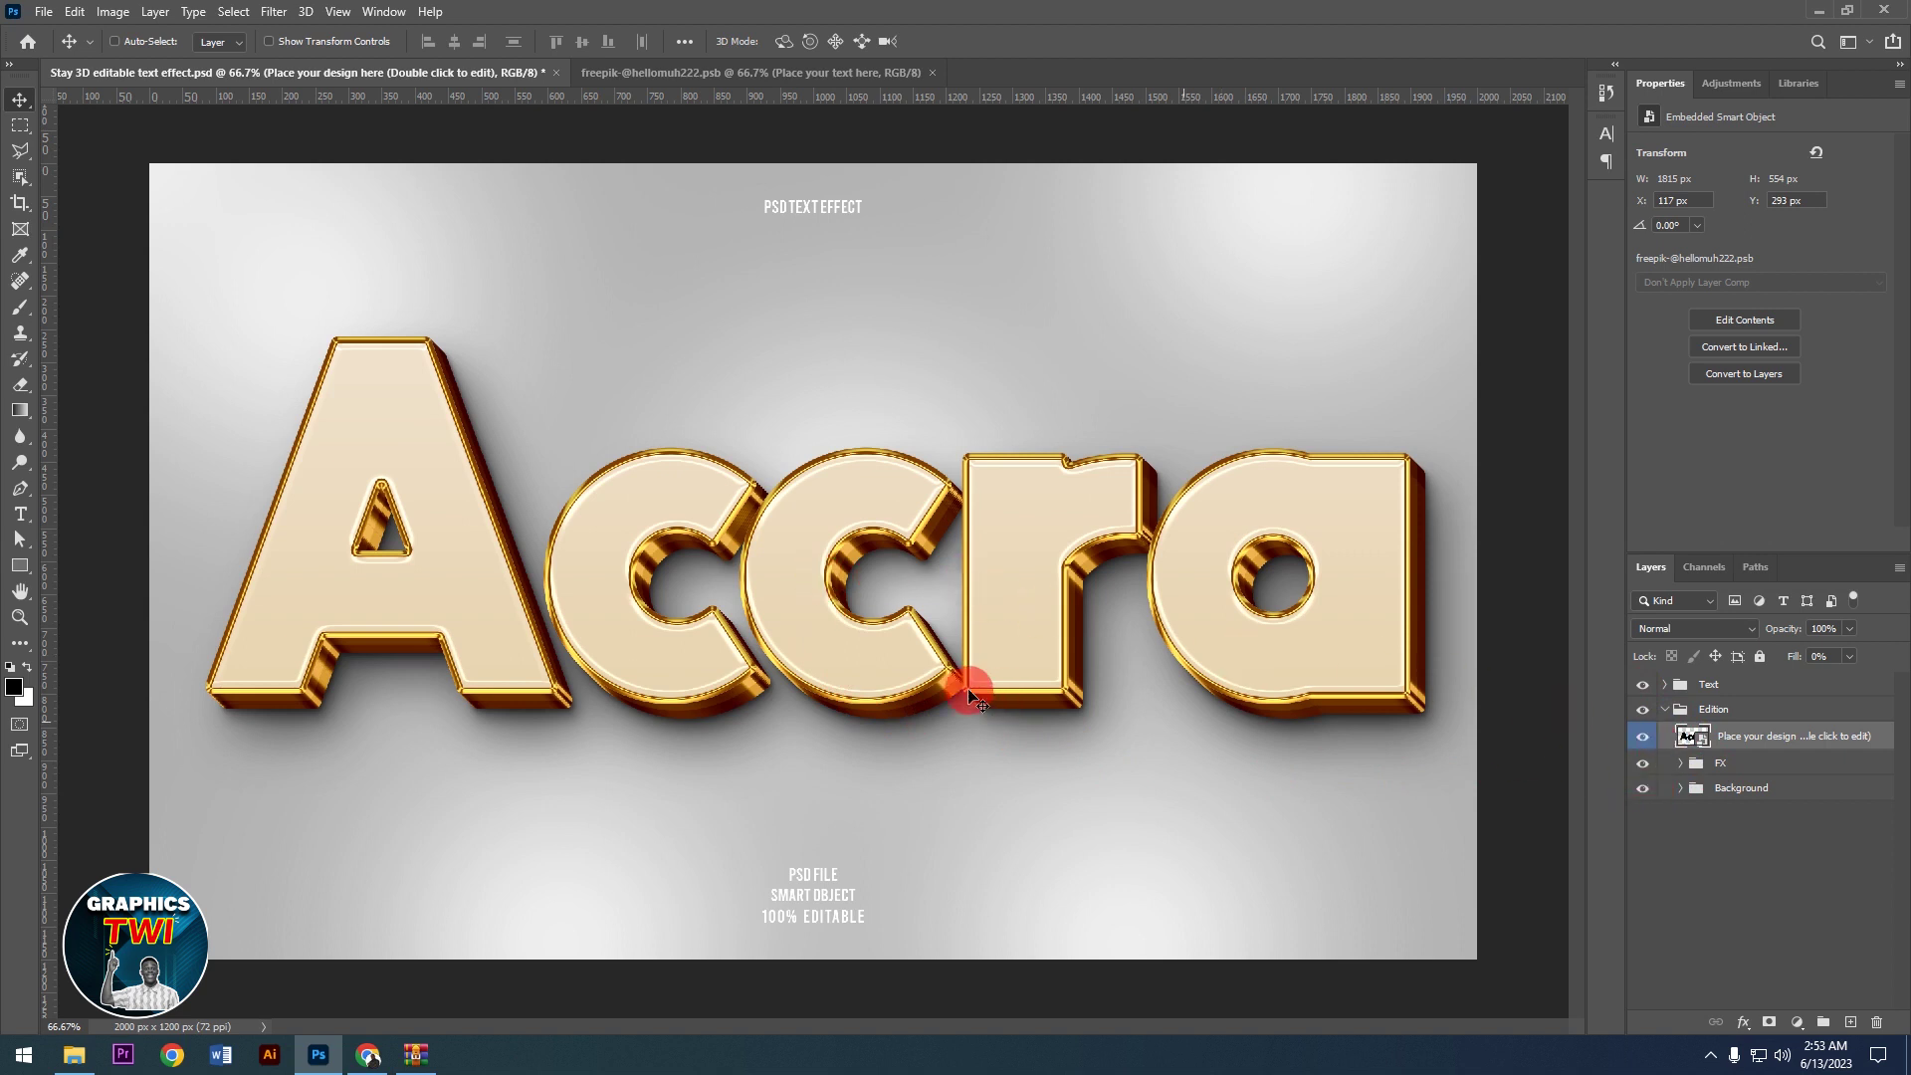
Step: Hide the grey background and small caption layers, leaving only the gold Accra
{"action": "left_click", "coordinate": [1643, 788]}
{"action": "left_click", "coordinate": [1643, 685]}
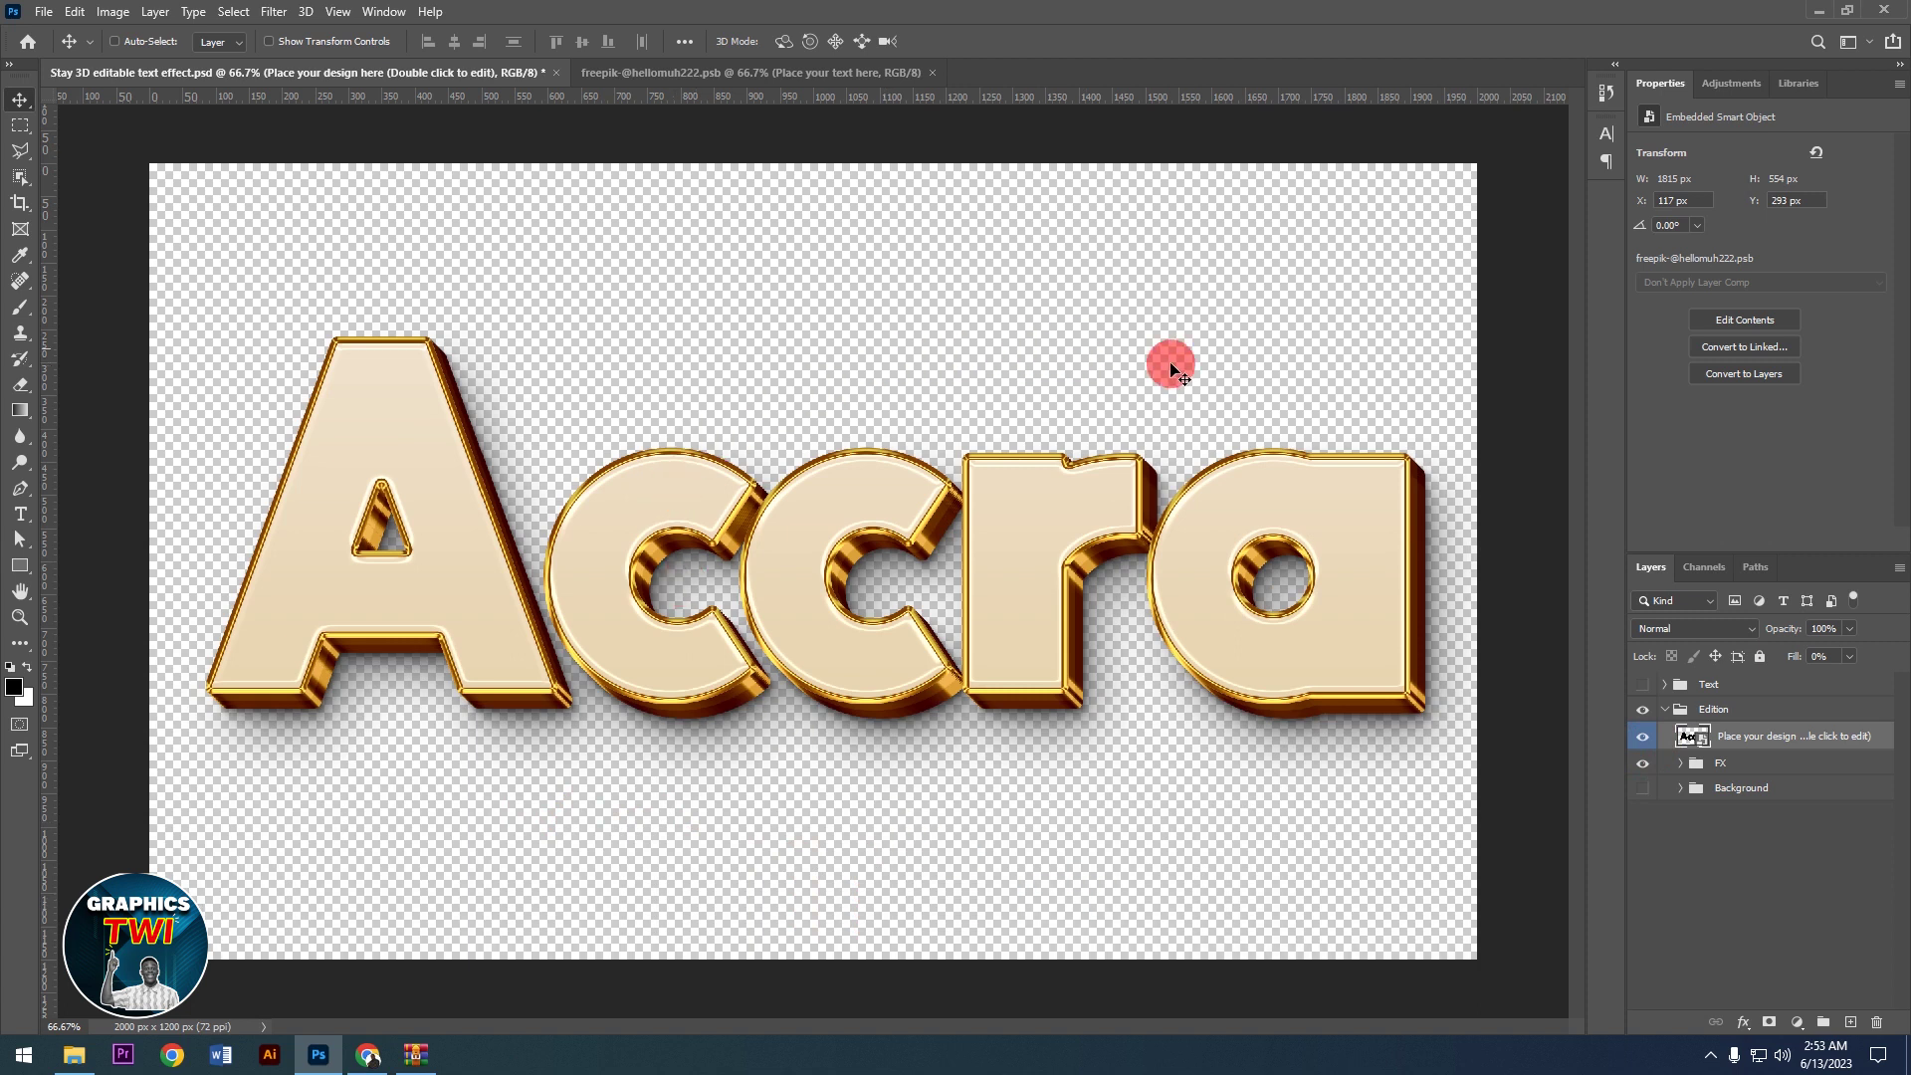
{"action": "left_click", "coordinate": [22, 103]}
Step: Save a copy as a PNG named ACCRA on the Desktop
{"action": "left_click", "coordinate": [54, 14]}
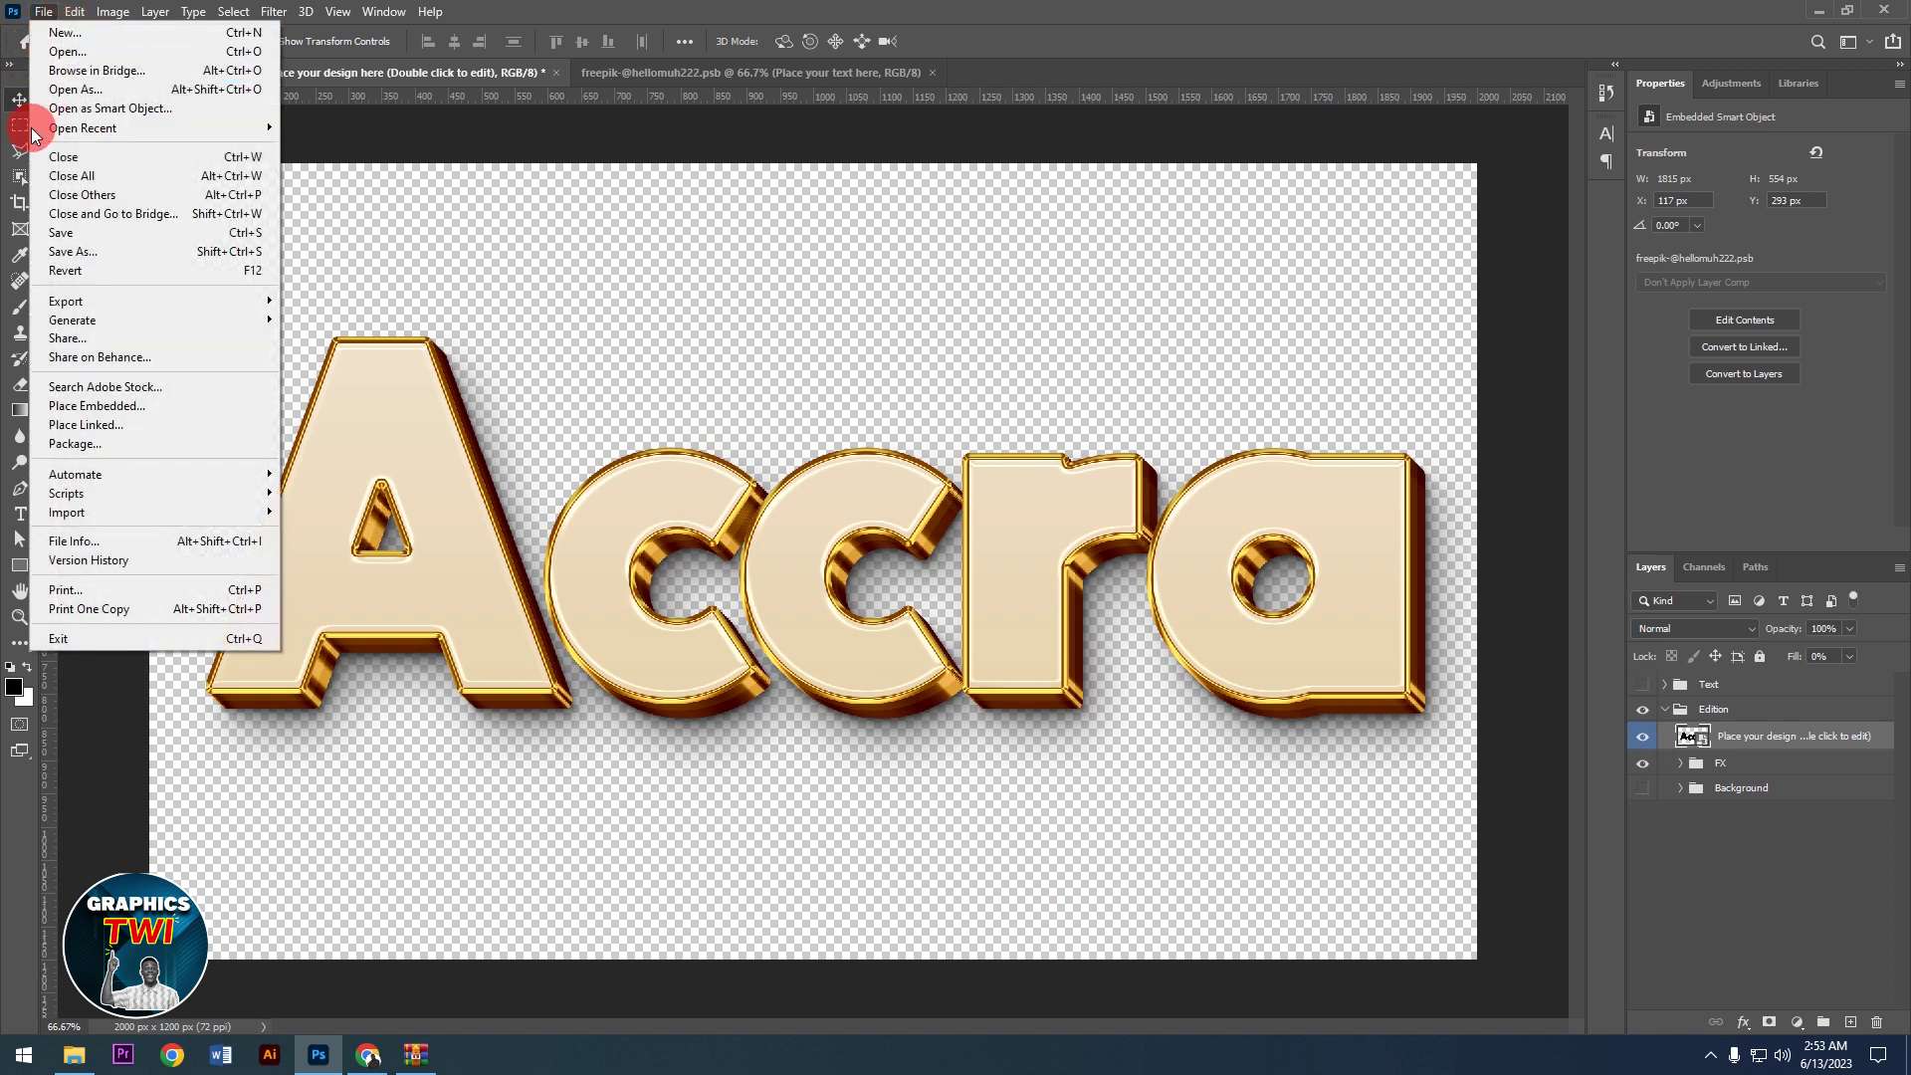
{"action": "left_click", "coordinate": [97, 254]}
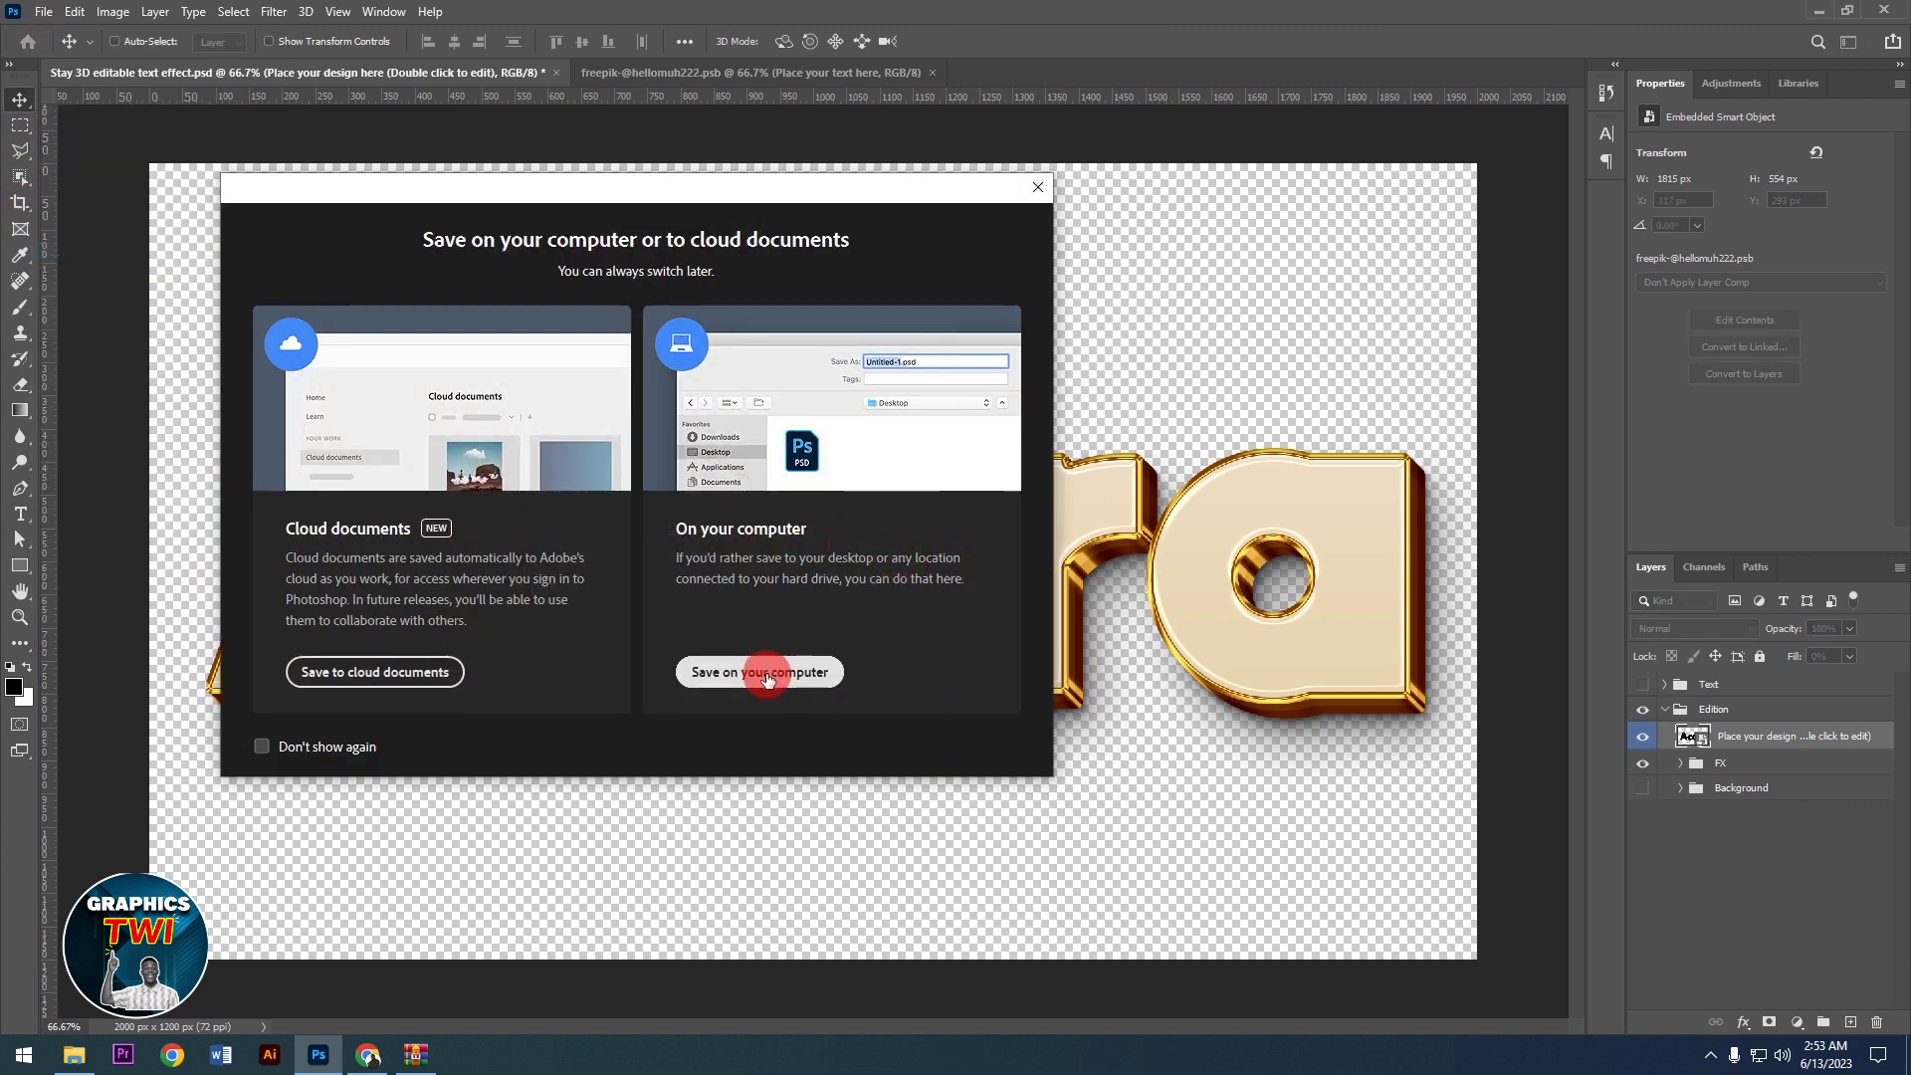
{"action": "left_click", "coordinate": [762, 670]}
{"action": "left_click", "coordinate": [695, 654]}
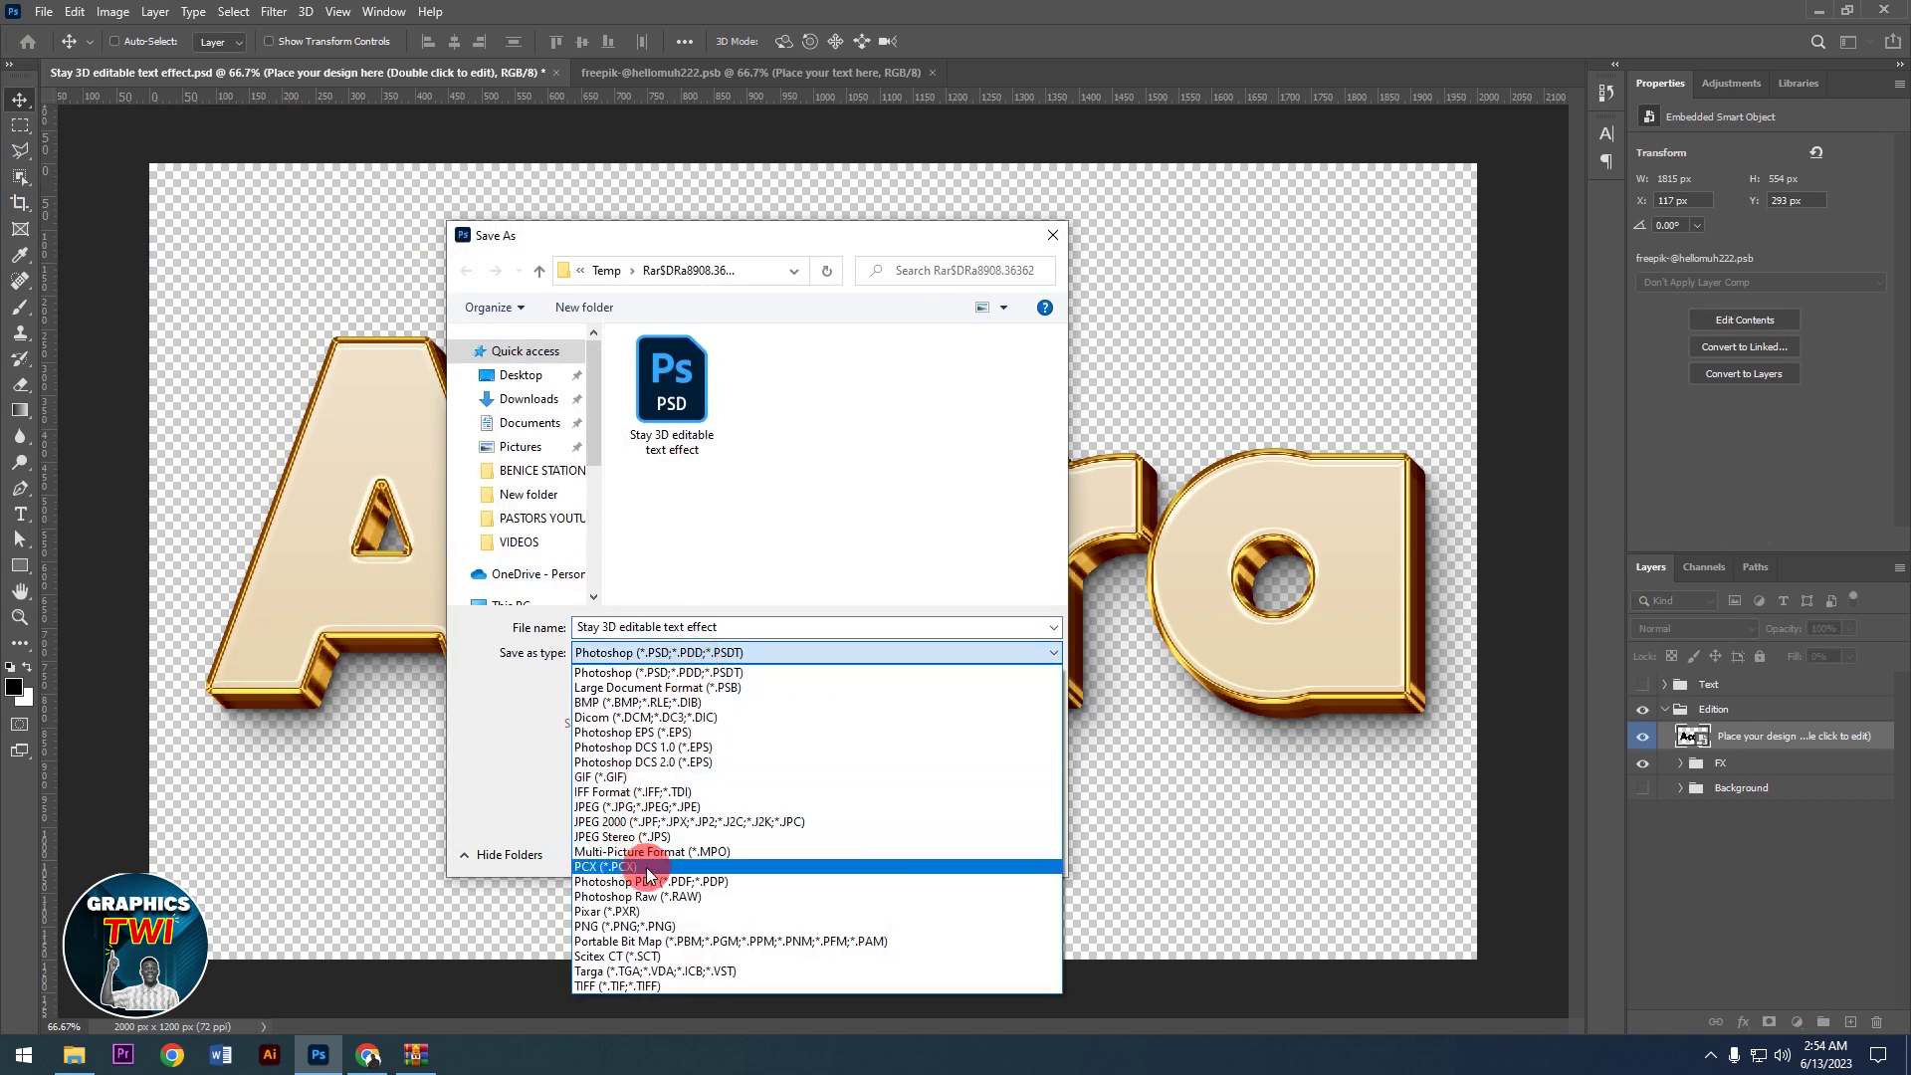
{"action": "left_click", "coordinate": [634, 926]}
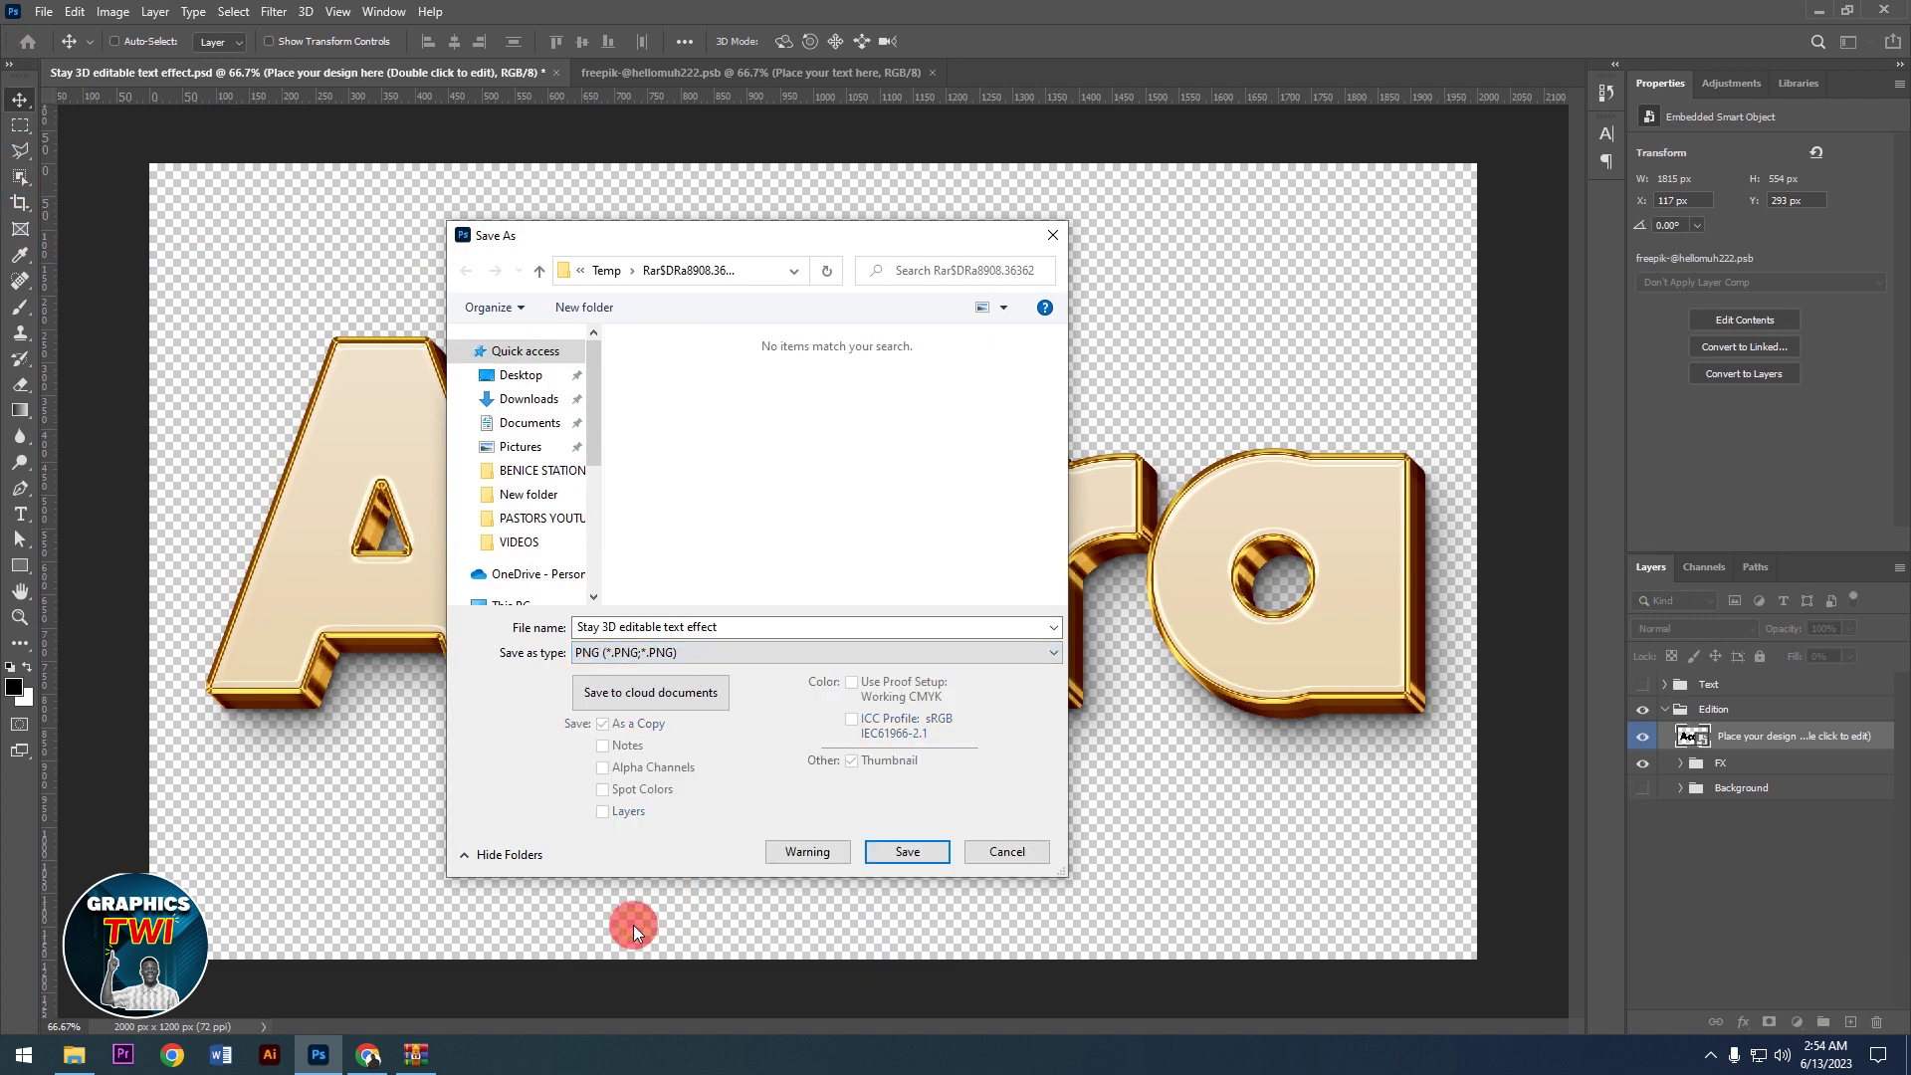
{"action": "left_click", "coordinate": [734, 621]}
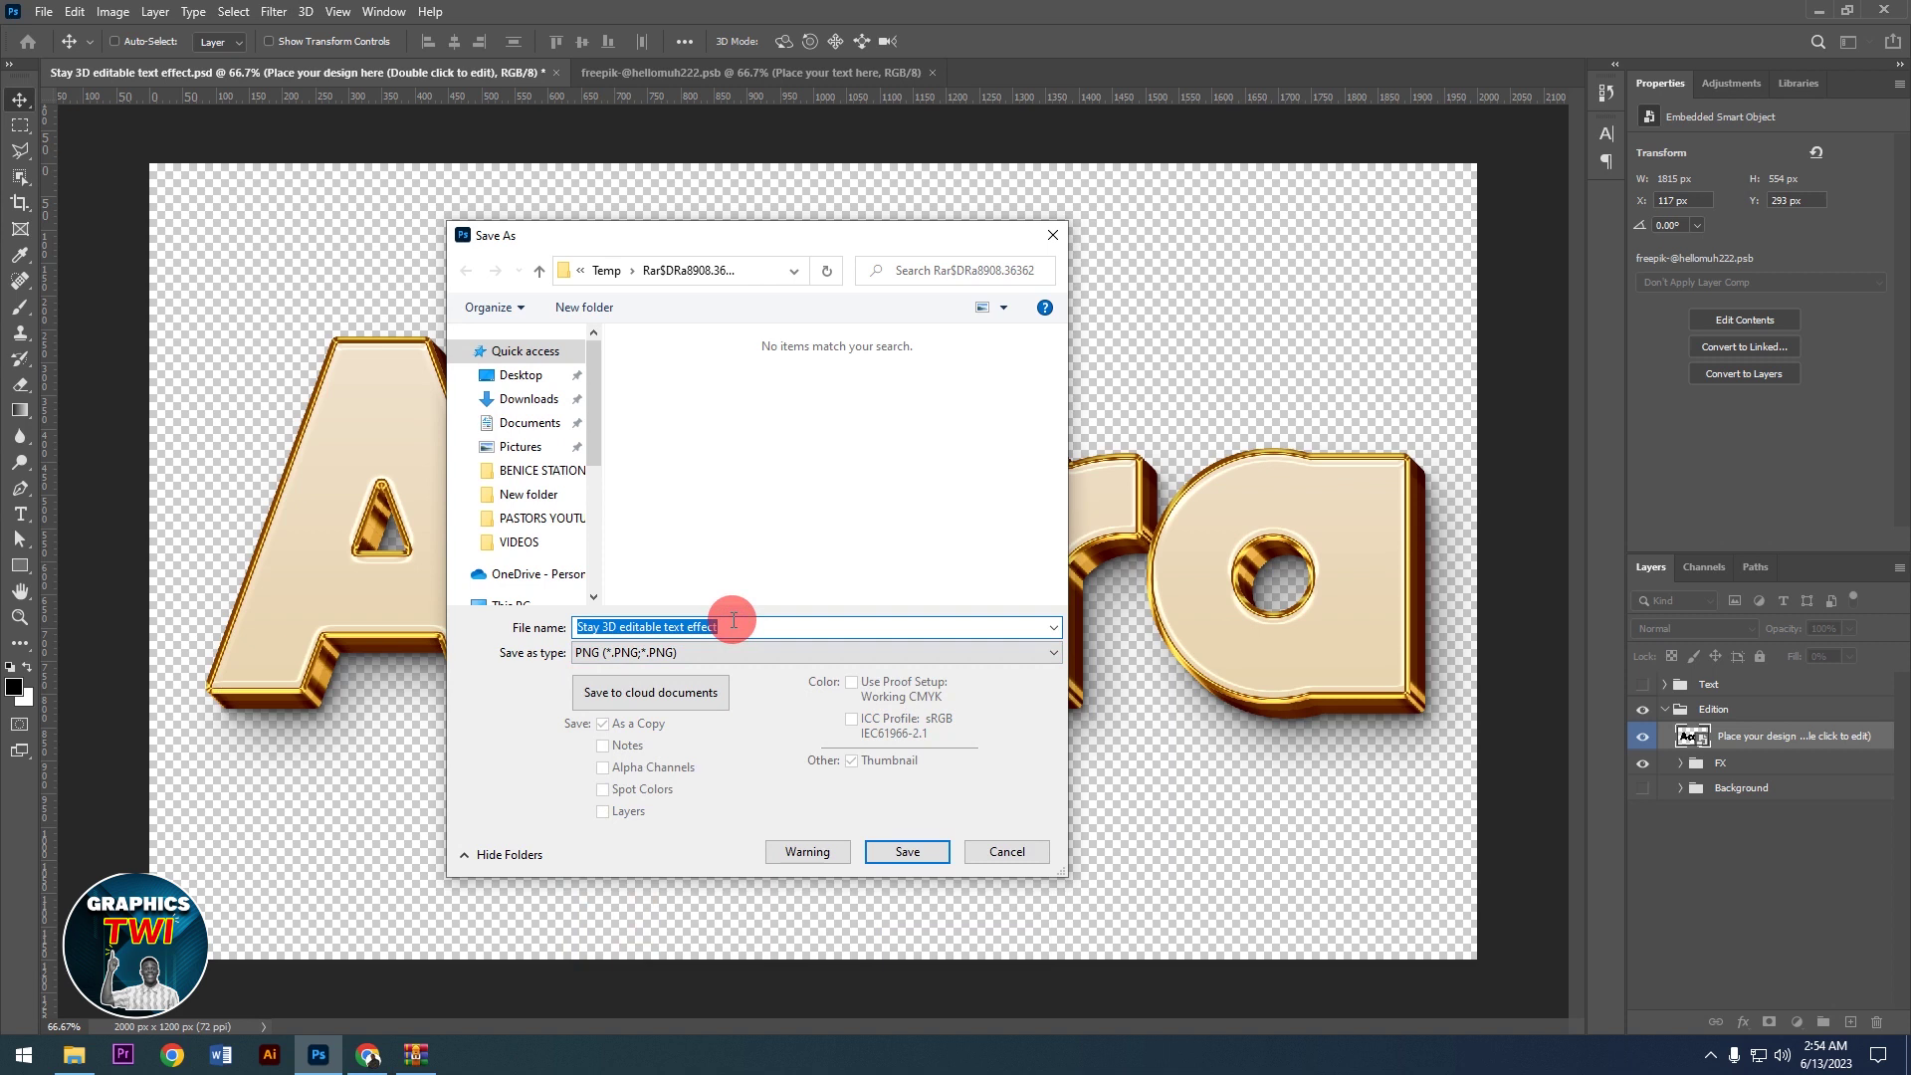
{"action": "type", "text": "A"}
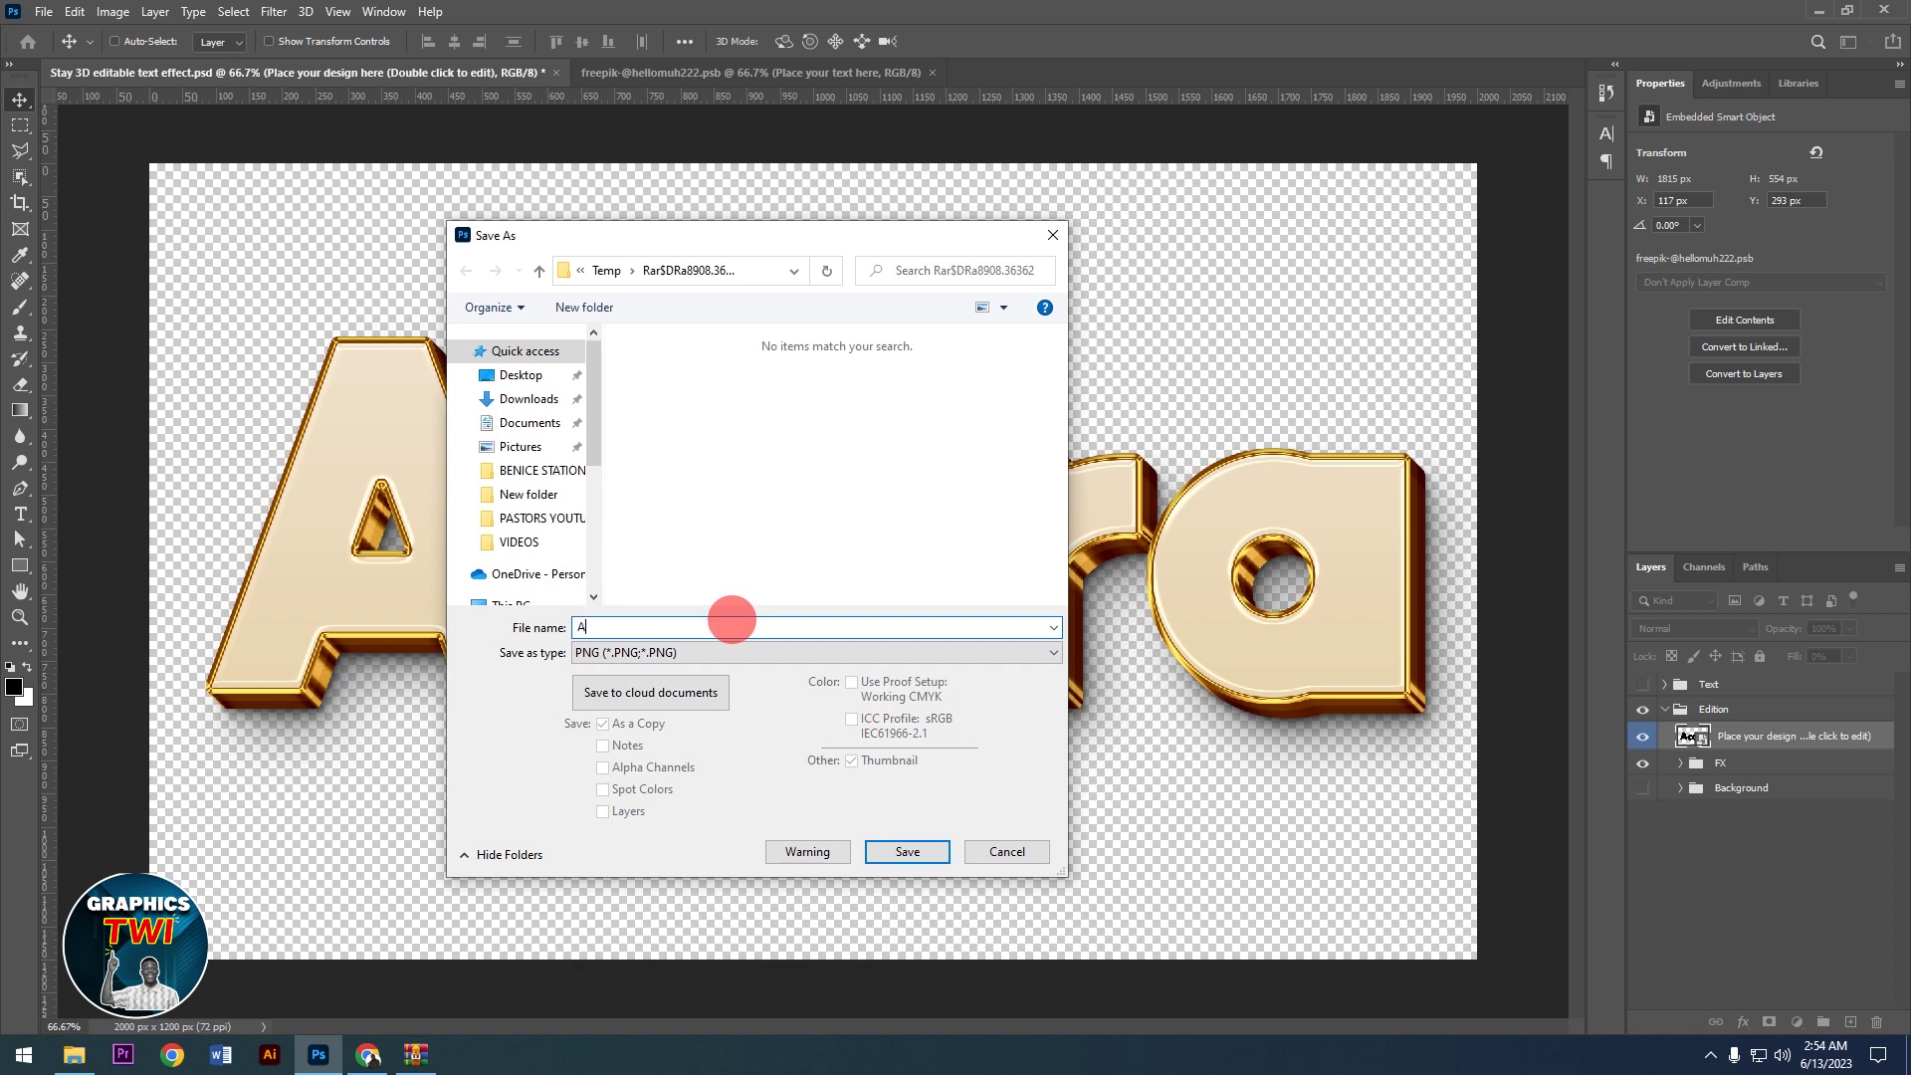
{"action": "type", "text": "CCRA"}
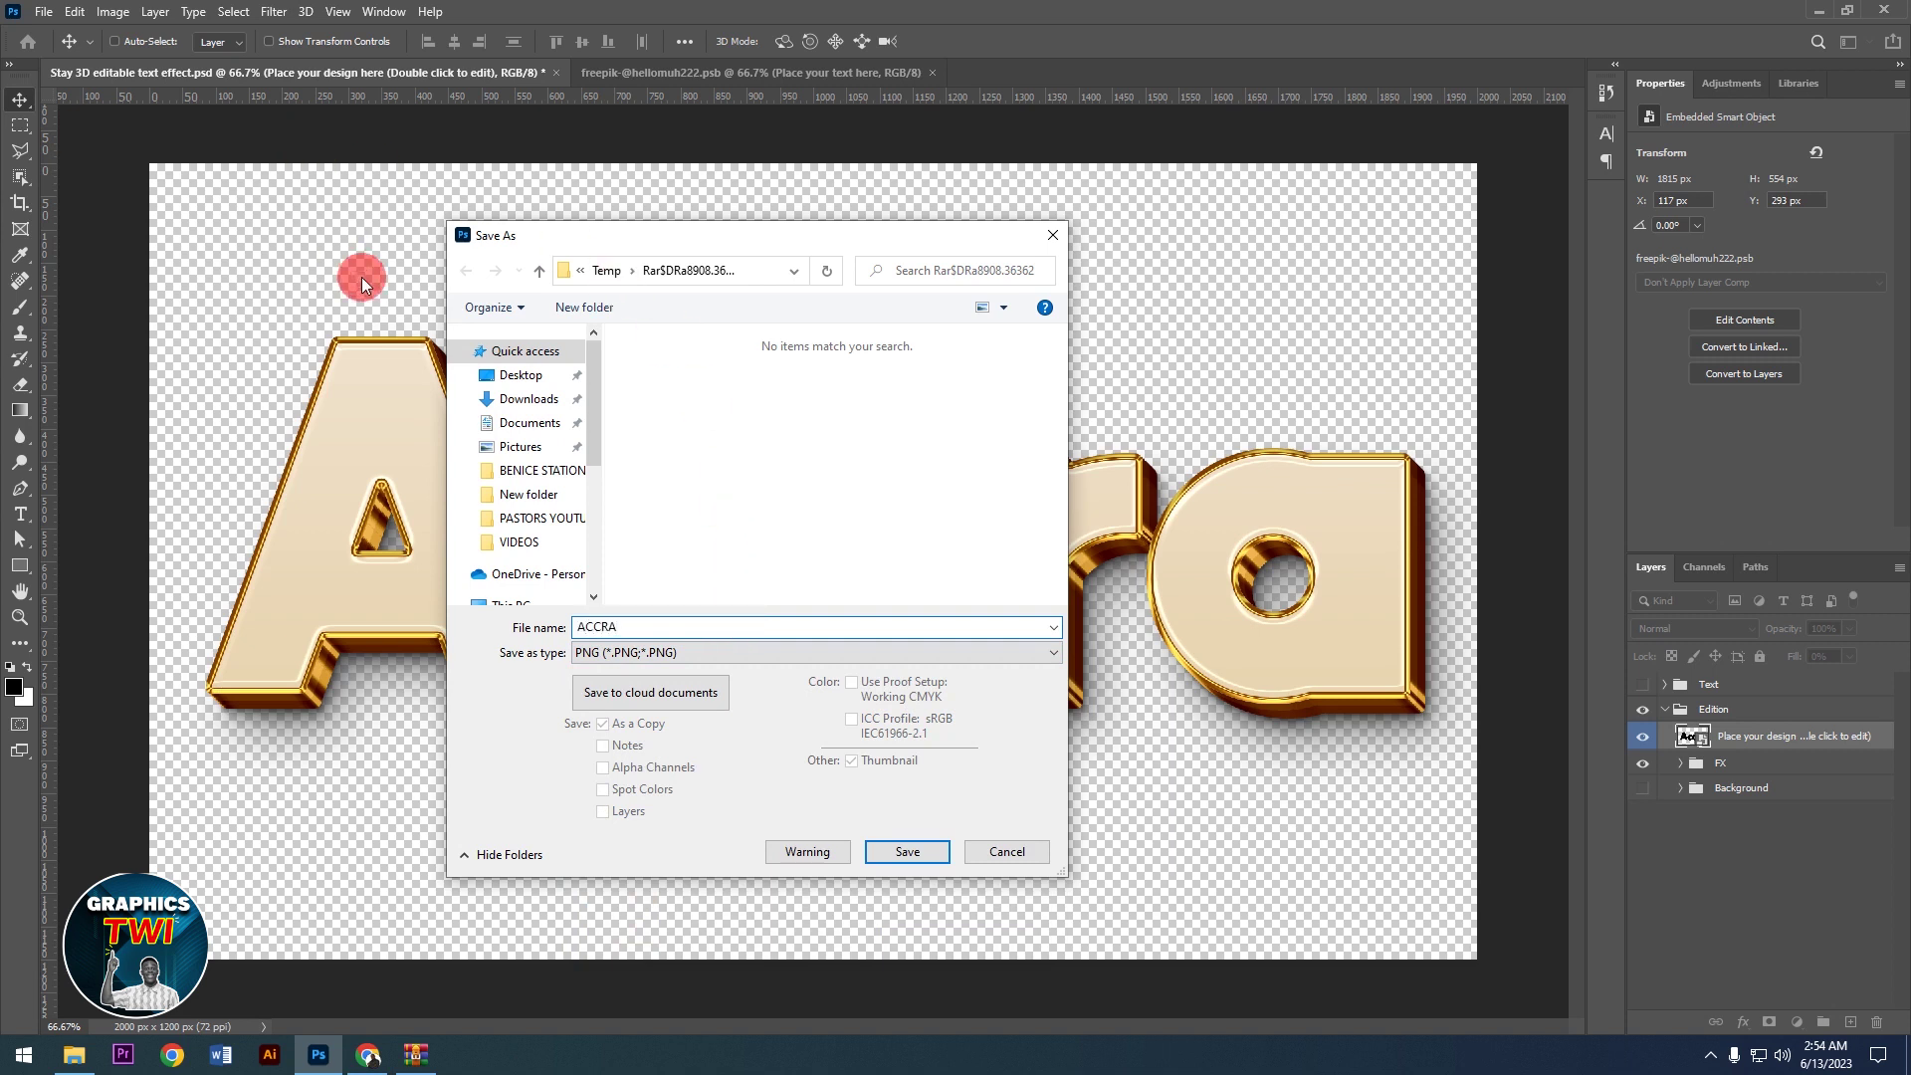
{"action": "left_click", "coordinate": [527, 375]}
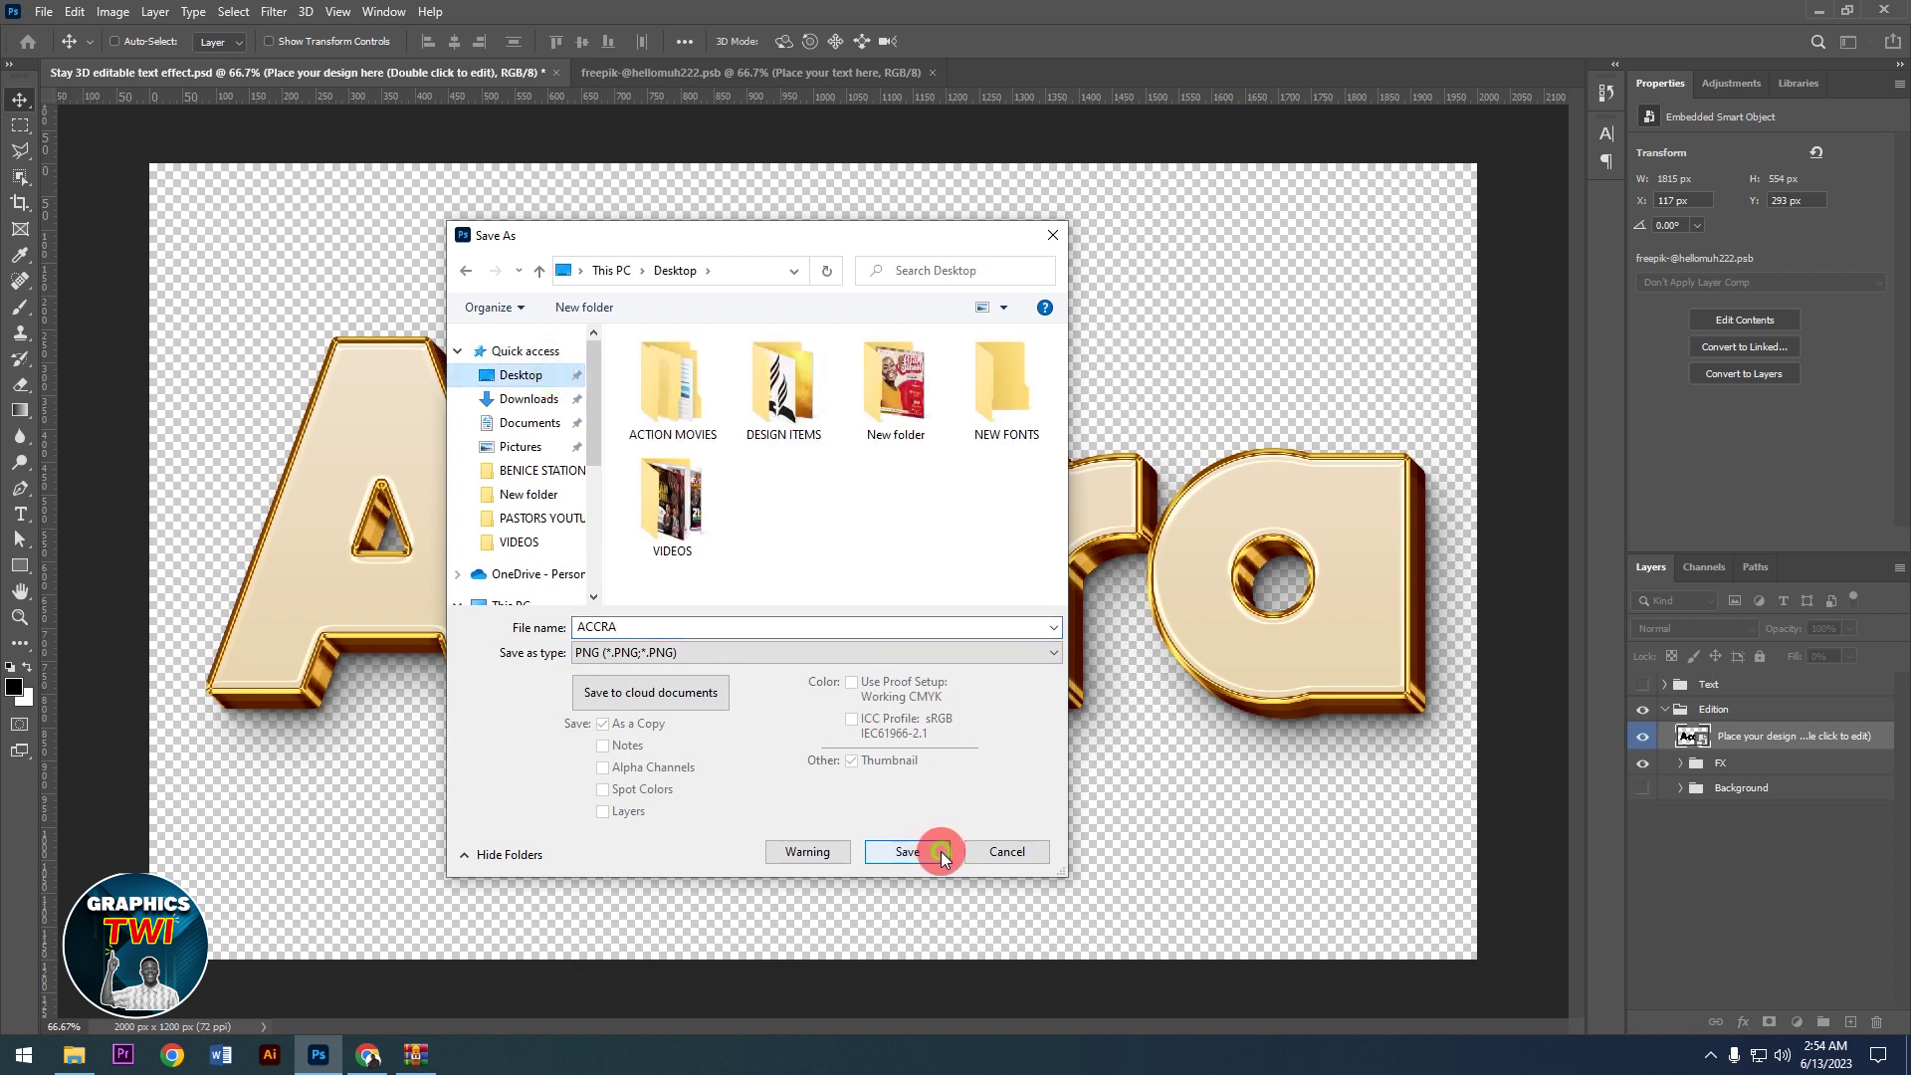
{"action": "left_click", "coordinate": [940, 851]}
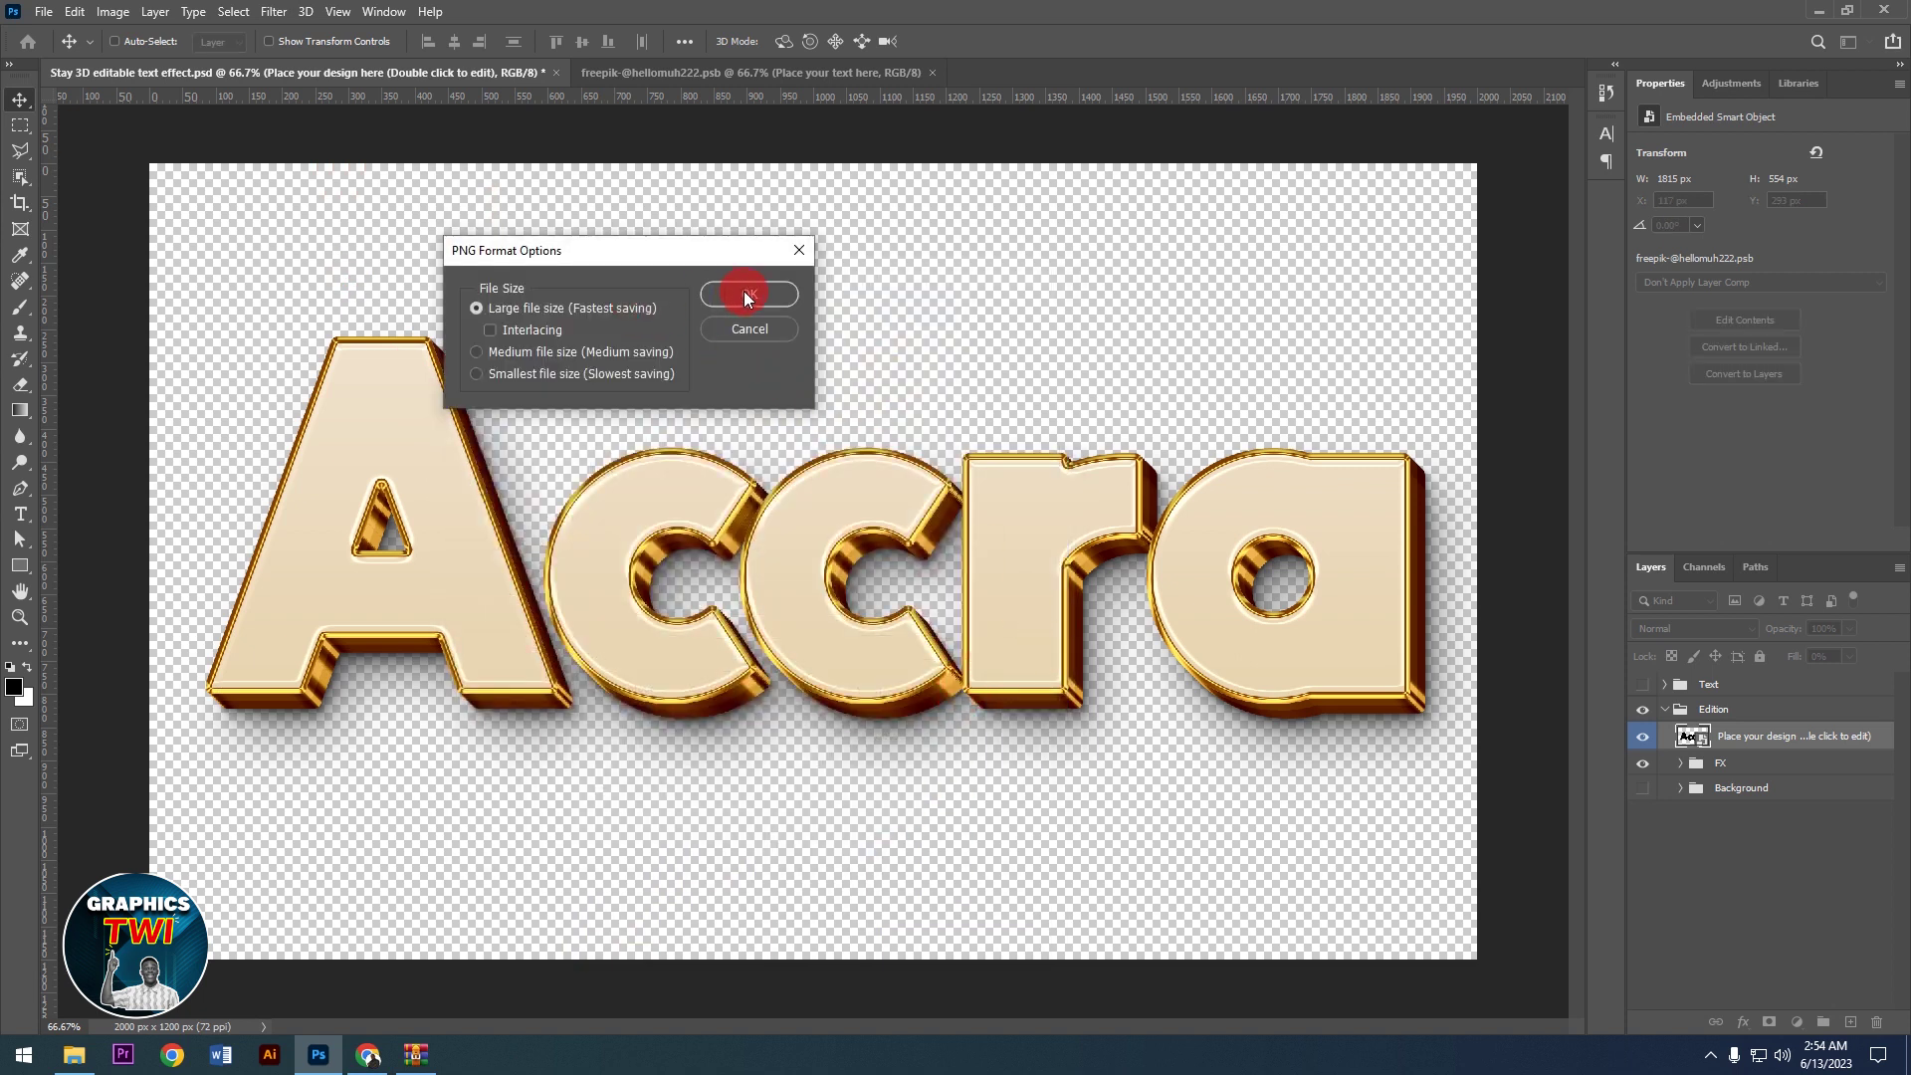
{"action": "left_click", "coordinate": [747, 295]}
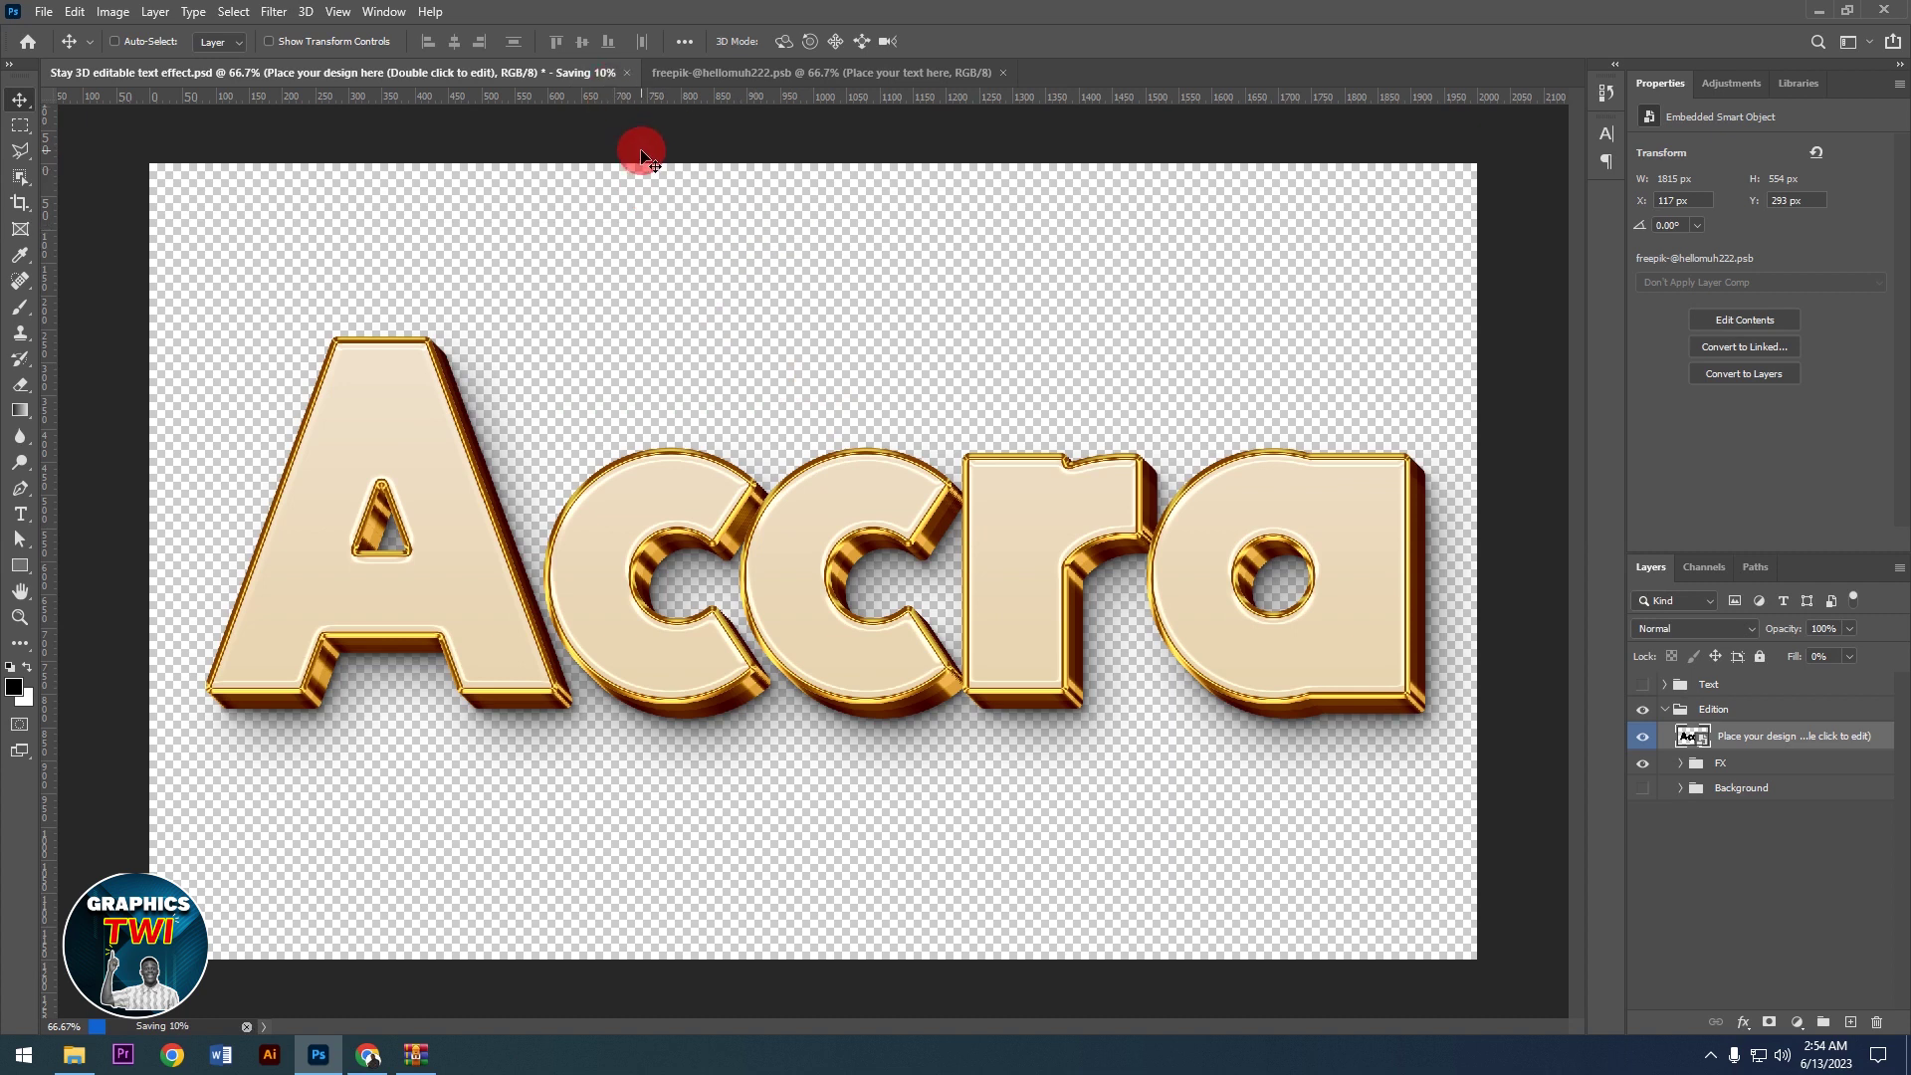
Step: Close the Stay 3D and freepik documents without saving changes
{"action": "left_click", "coordinate": [557, 74]}
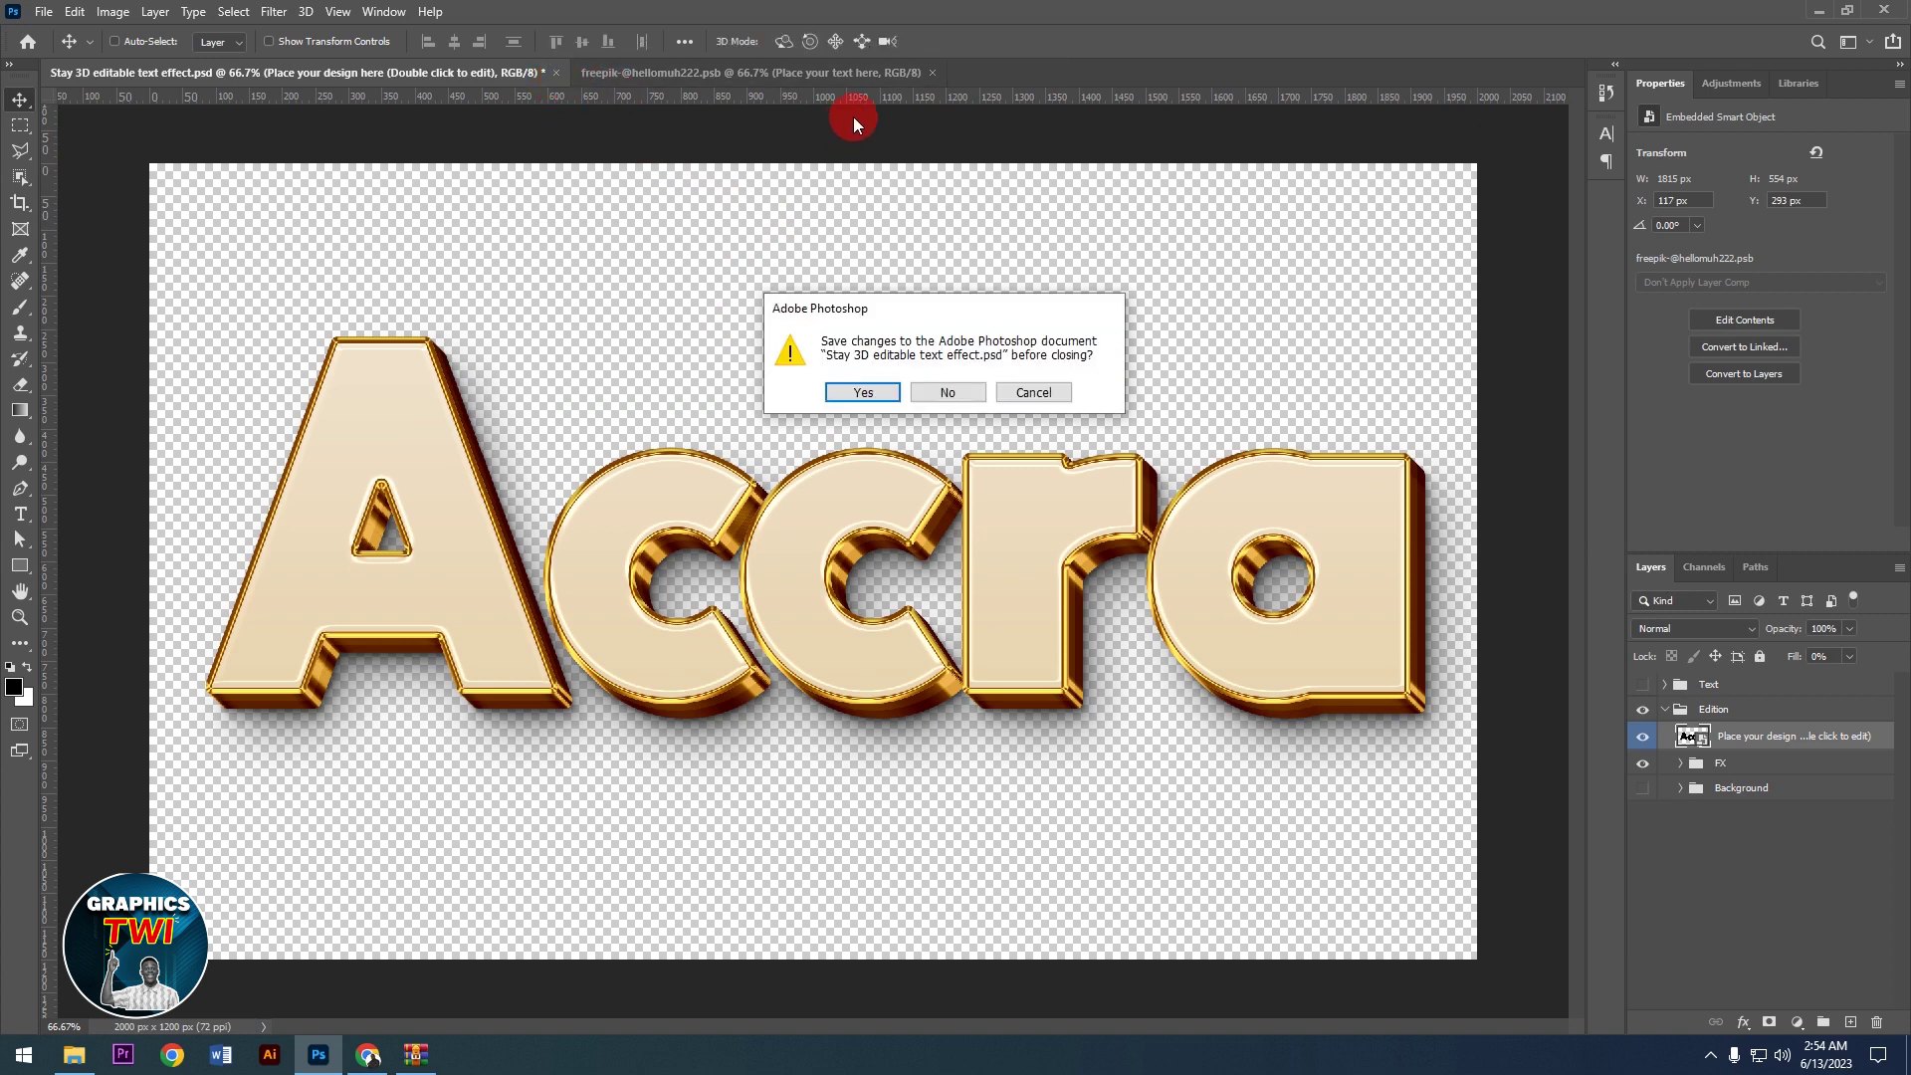
{"action": "left_click", "coordinate": [947, 393]}
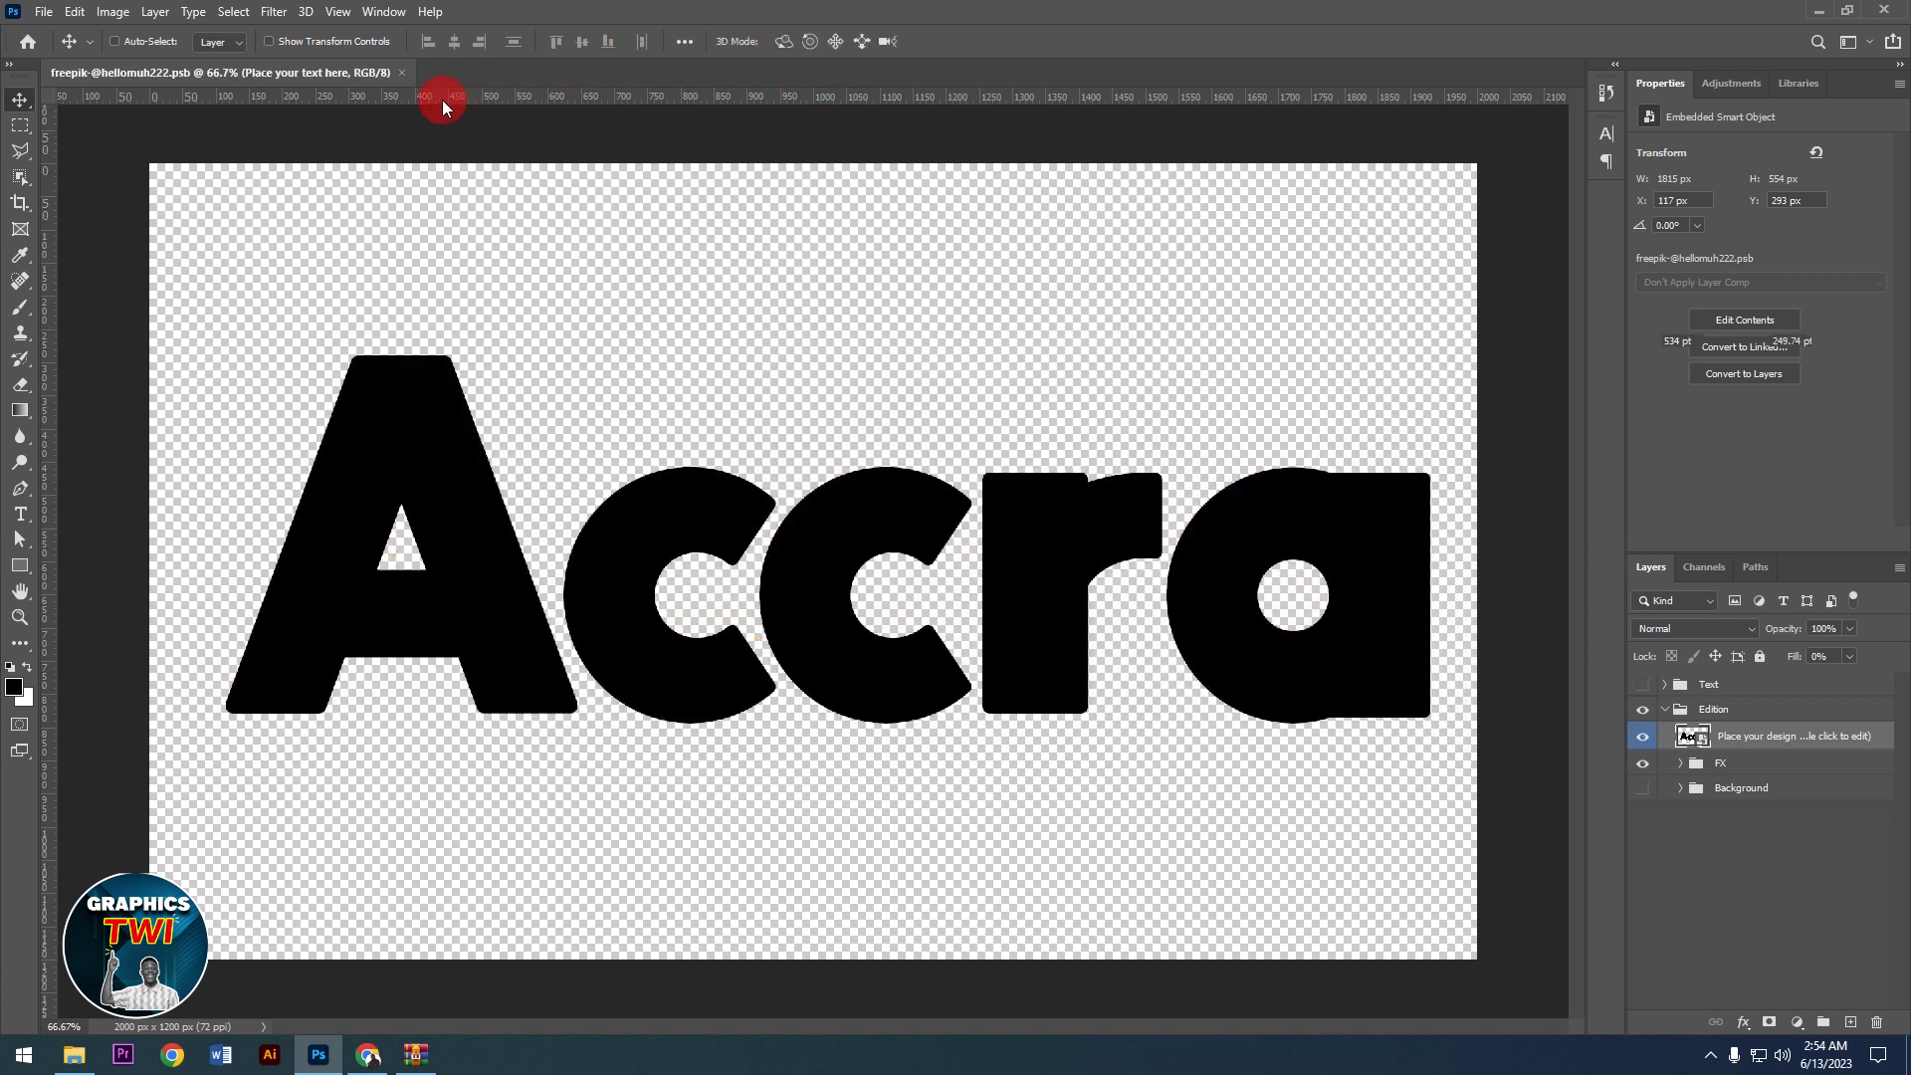
{"action": "left_click", "coordinate": [405, 73]}
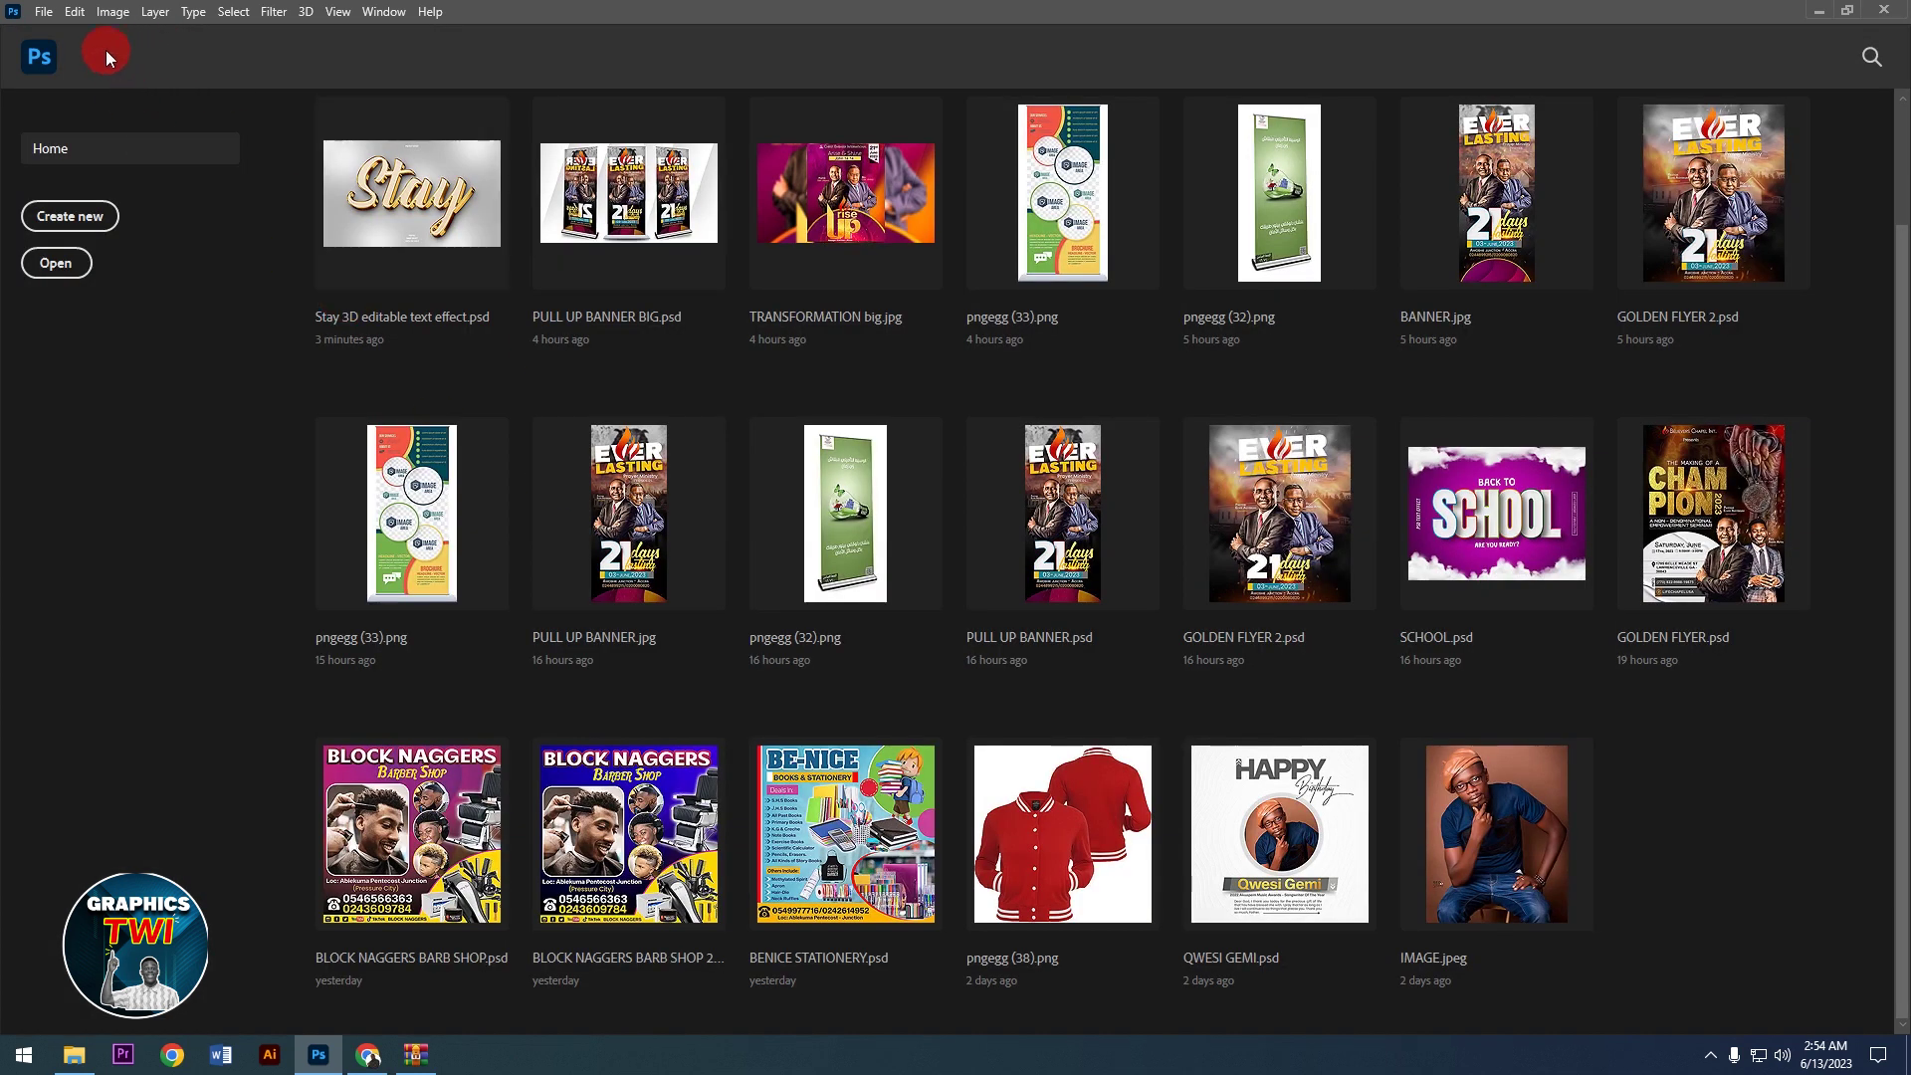
Step: Create a new 3000 × 3000 px document at 300 ppi resolution
{"action": "left_click", "coordinate": [42, 12]}
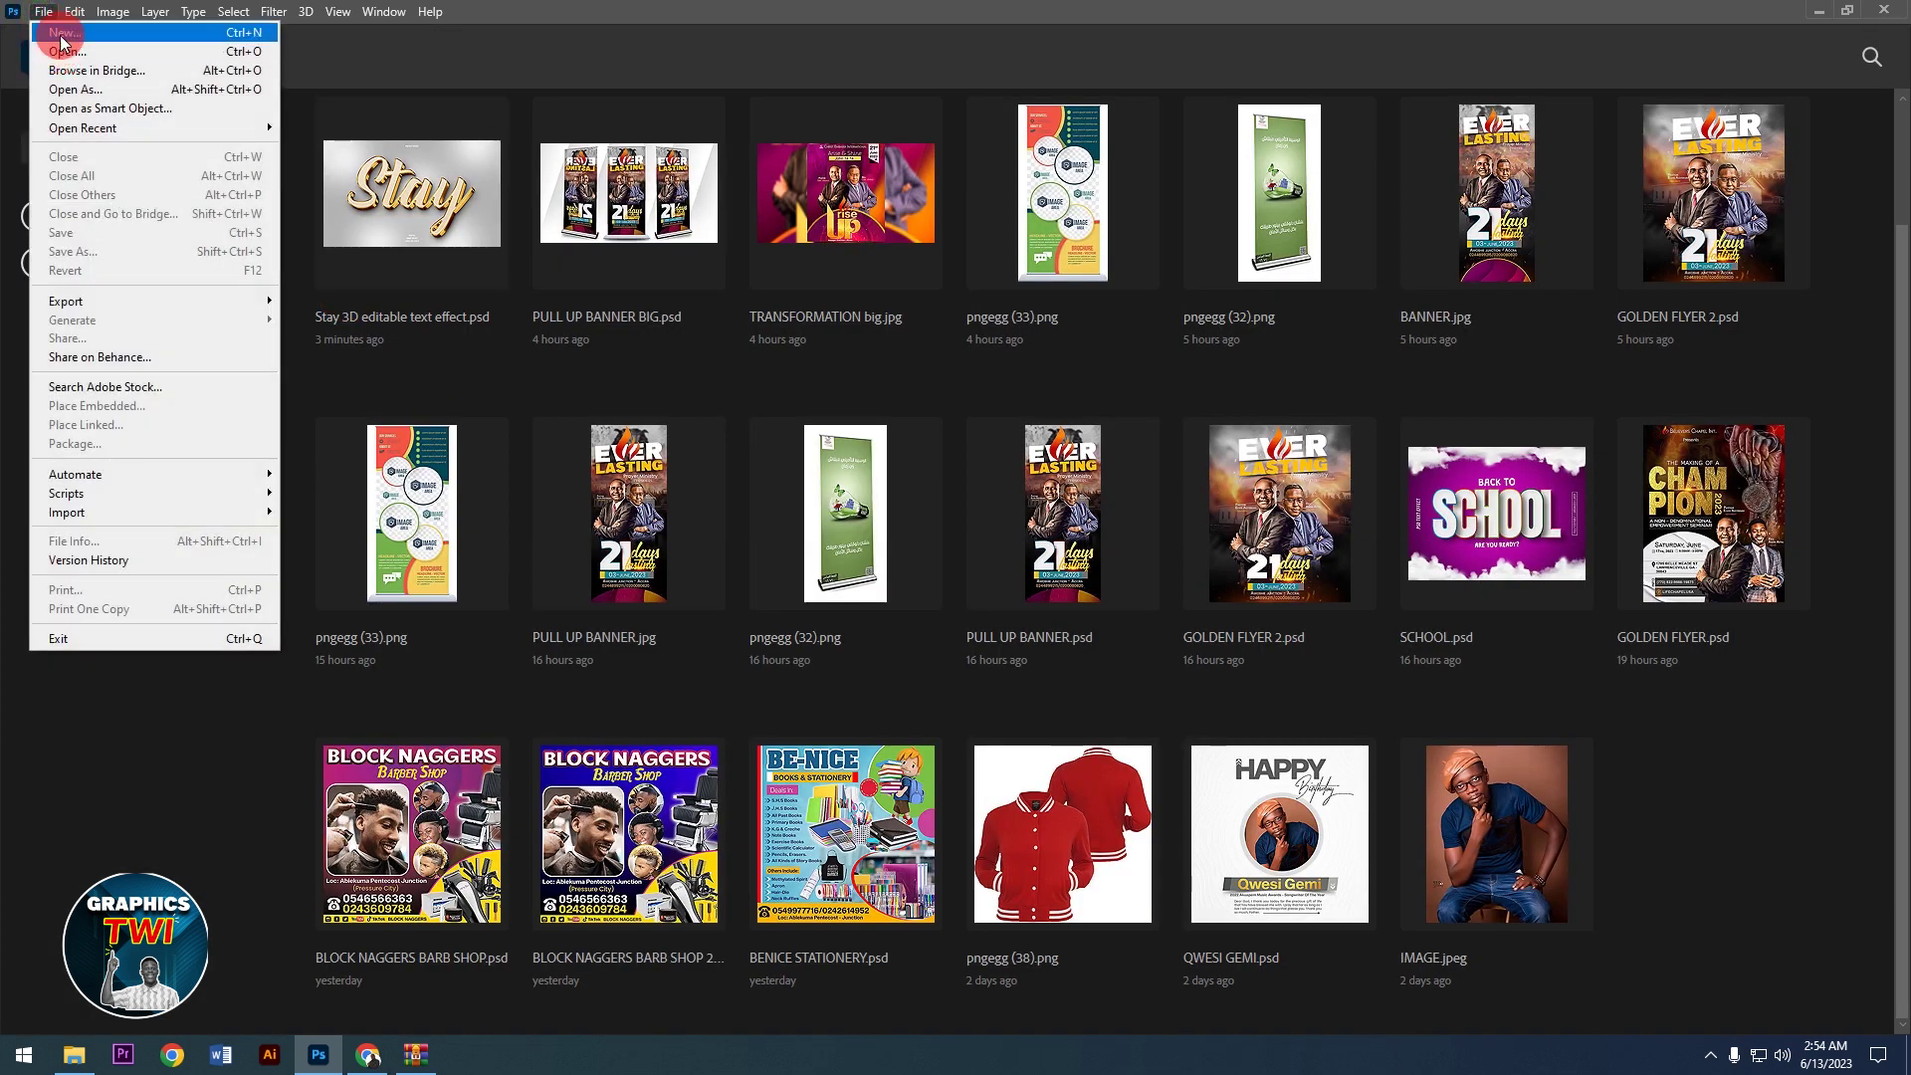
{"action": "left_click", "coordinate": [60, 33]}
{"action": "left_click", "coordinate": [1135, 427]}
{"action": "left_click", "coordinate": [1120, 456]}
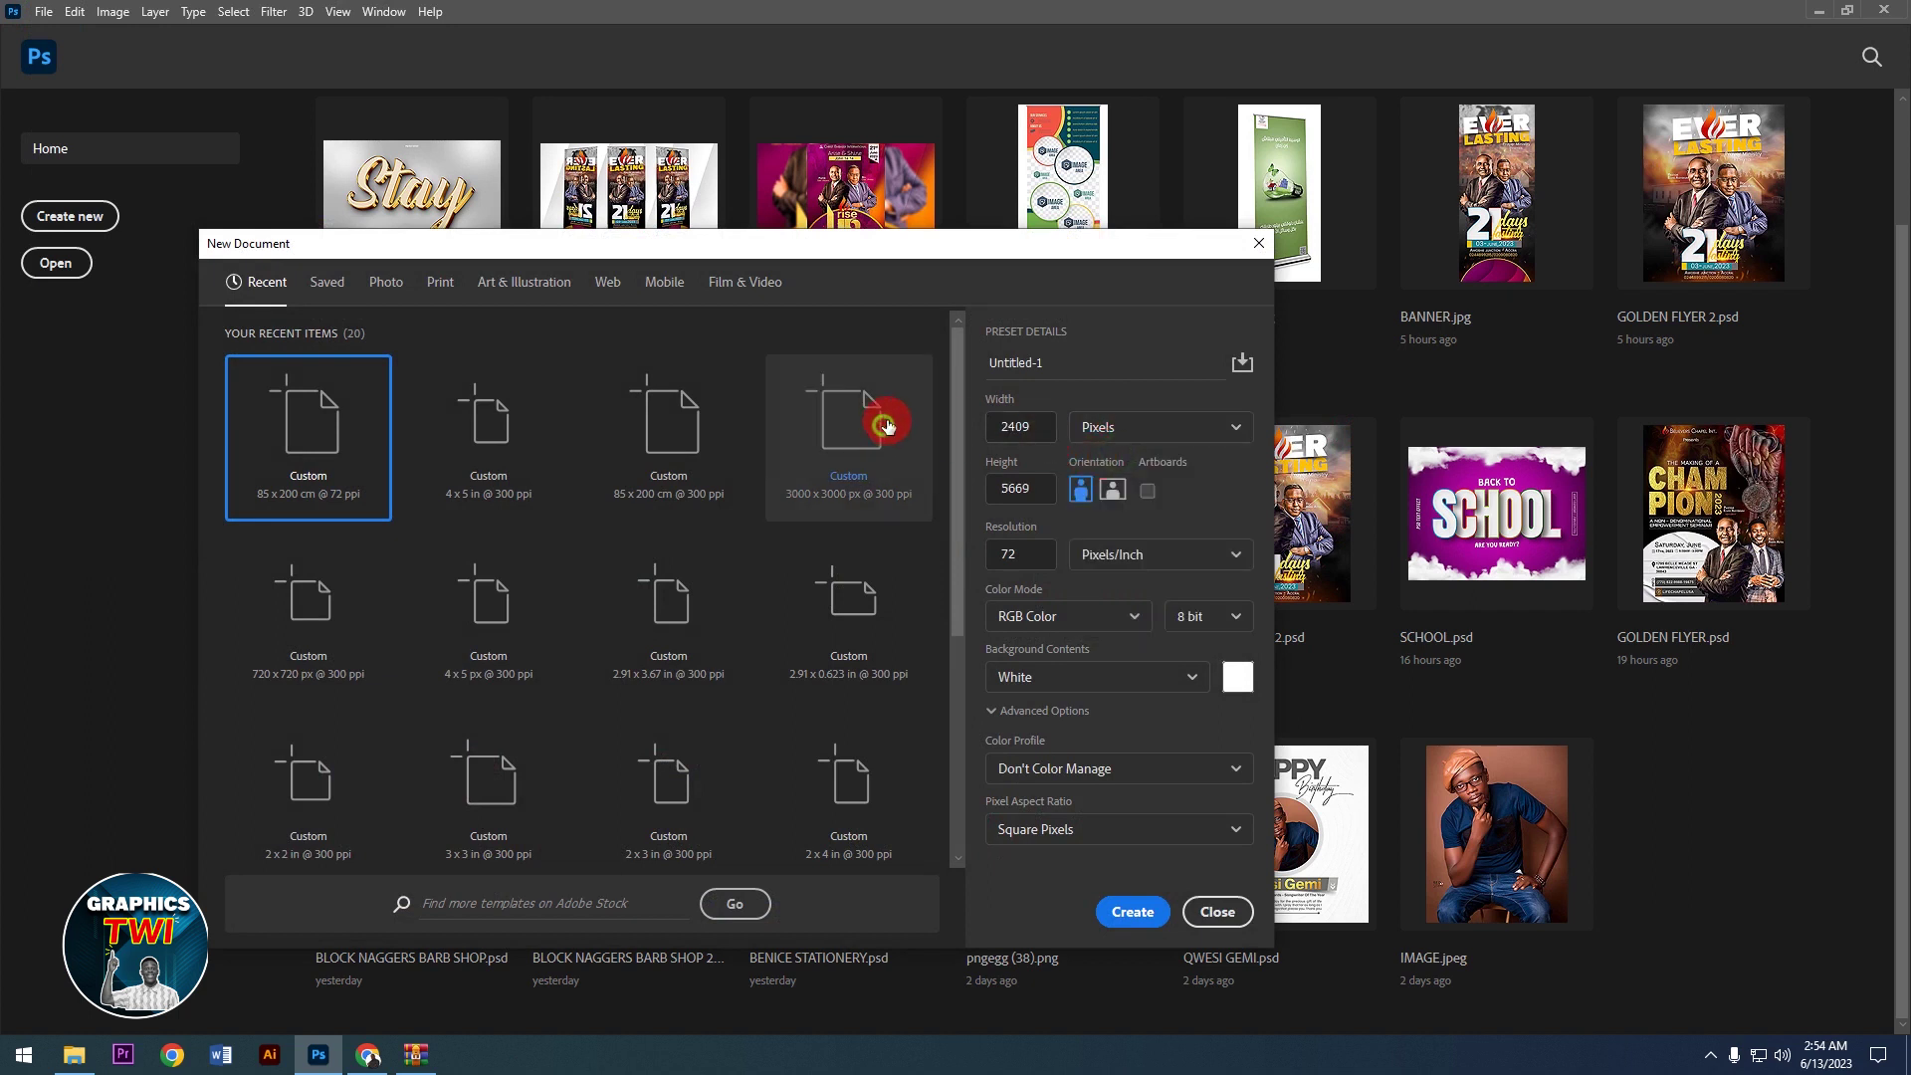
{"action": "double_click", "coordinate": [1038, 431]}
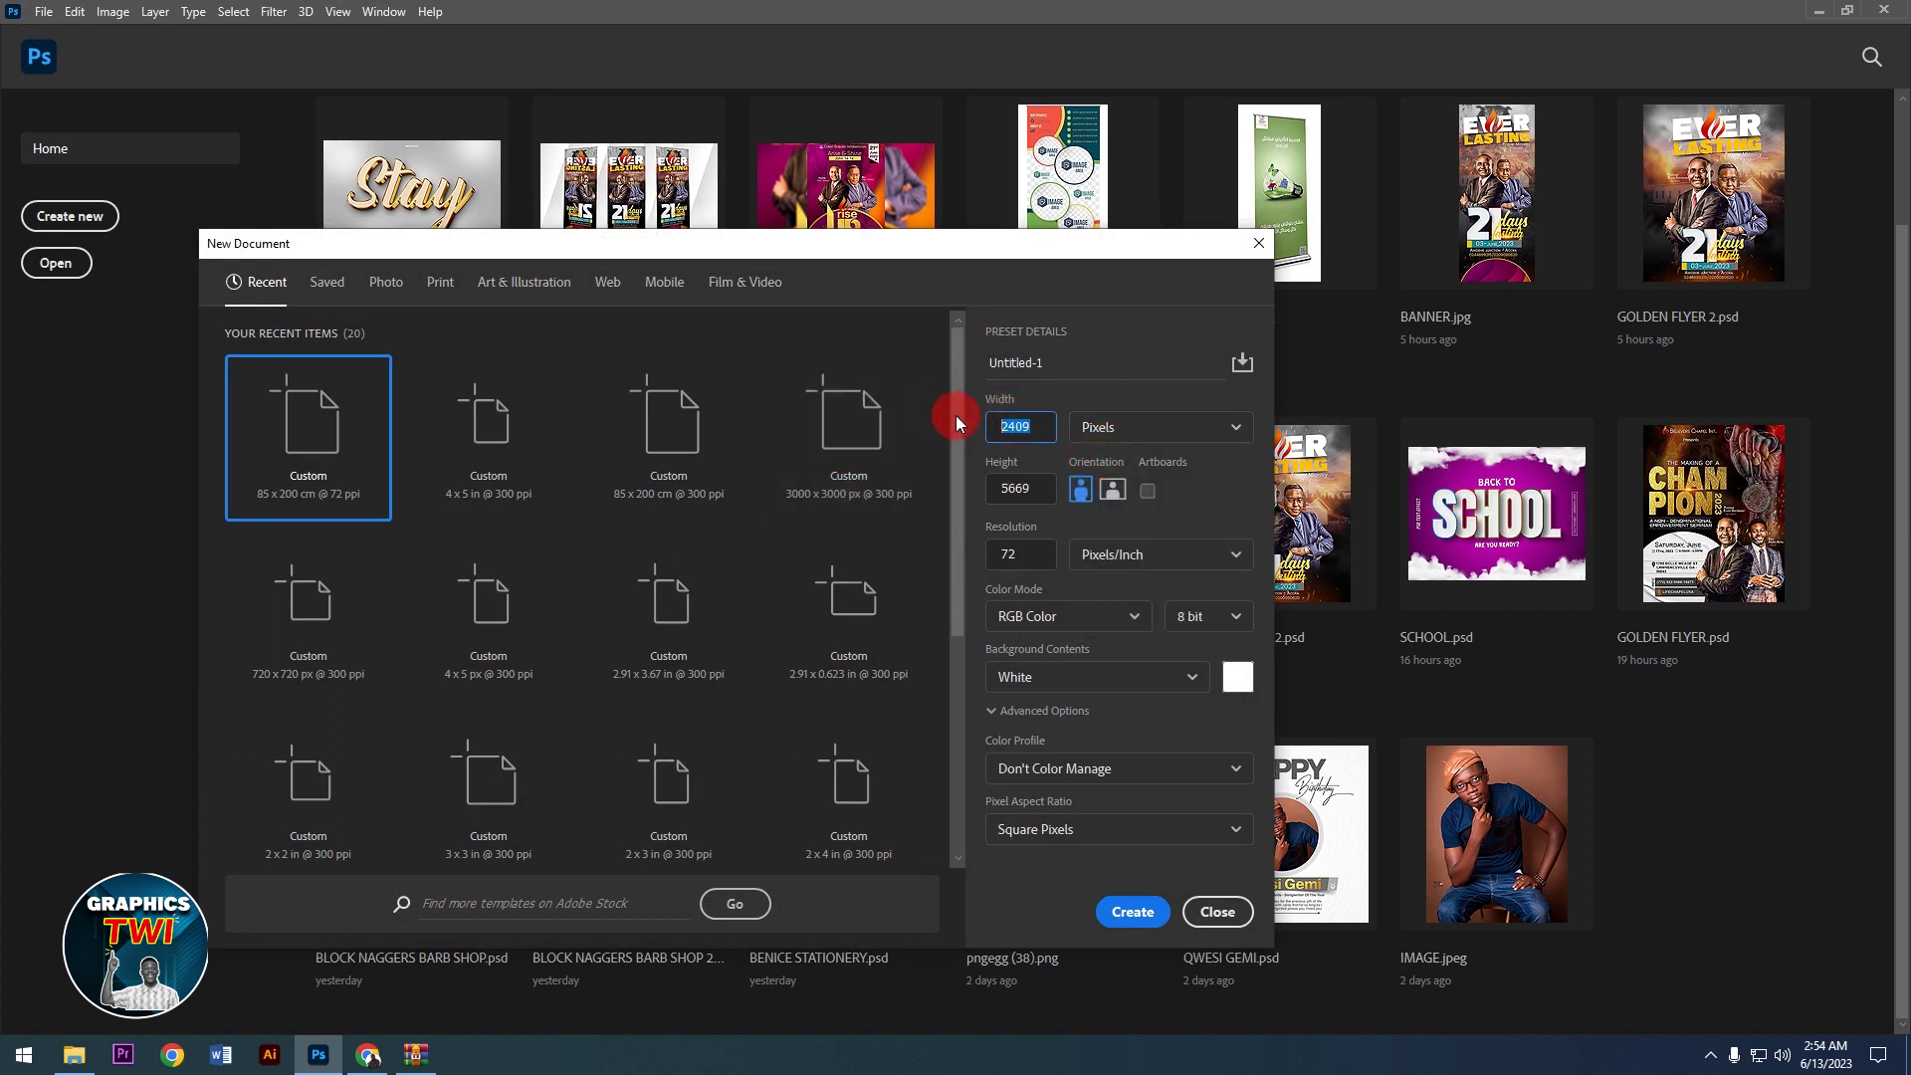
{"action": "type", "text": "3000"}
{"action": "left_click", "coordinate": [1065, 491]}
{"action": "double_click", "coordinate": [1052, 487]}
{"action": "type", "text": "3000"}
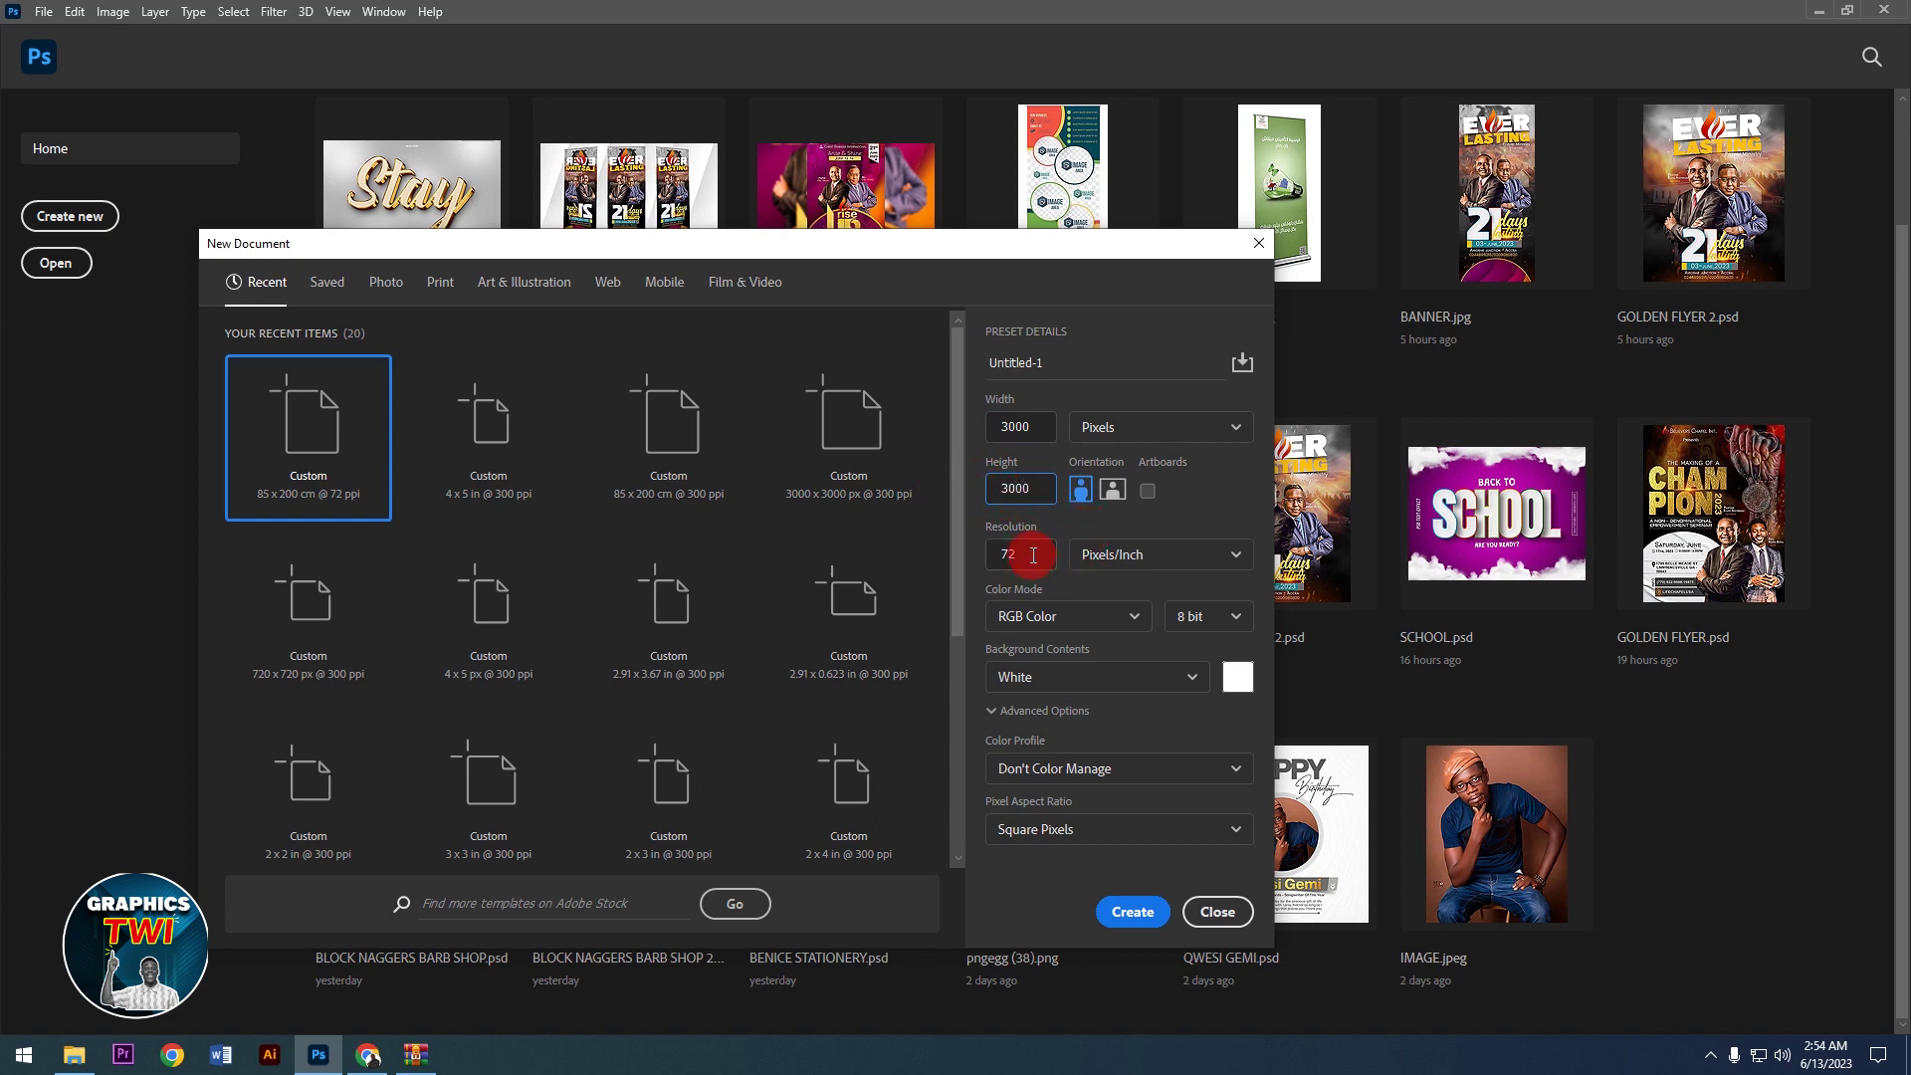
{"action": "double_click", "coordinate": [1033, 555]}
{"action": "type", "text": "300"}
{"action": "left_click", "coordinate": [1145, 912]}
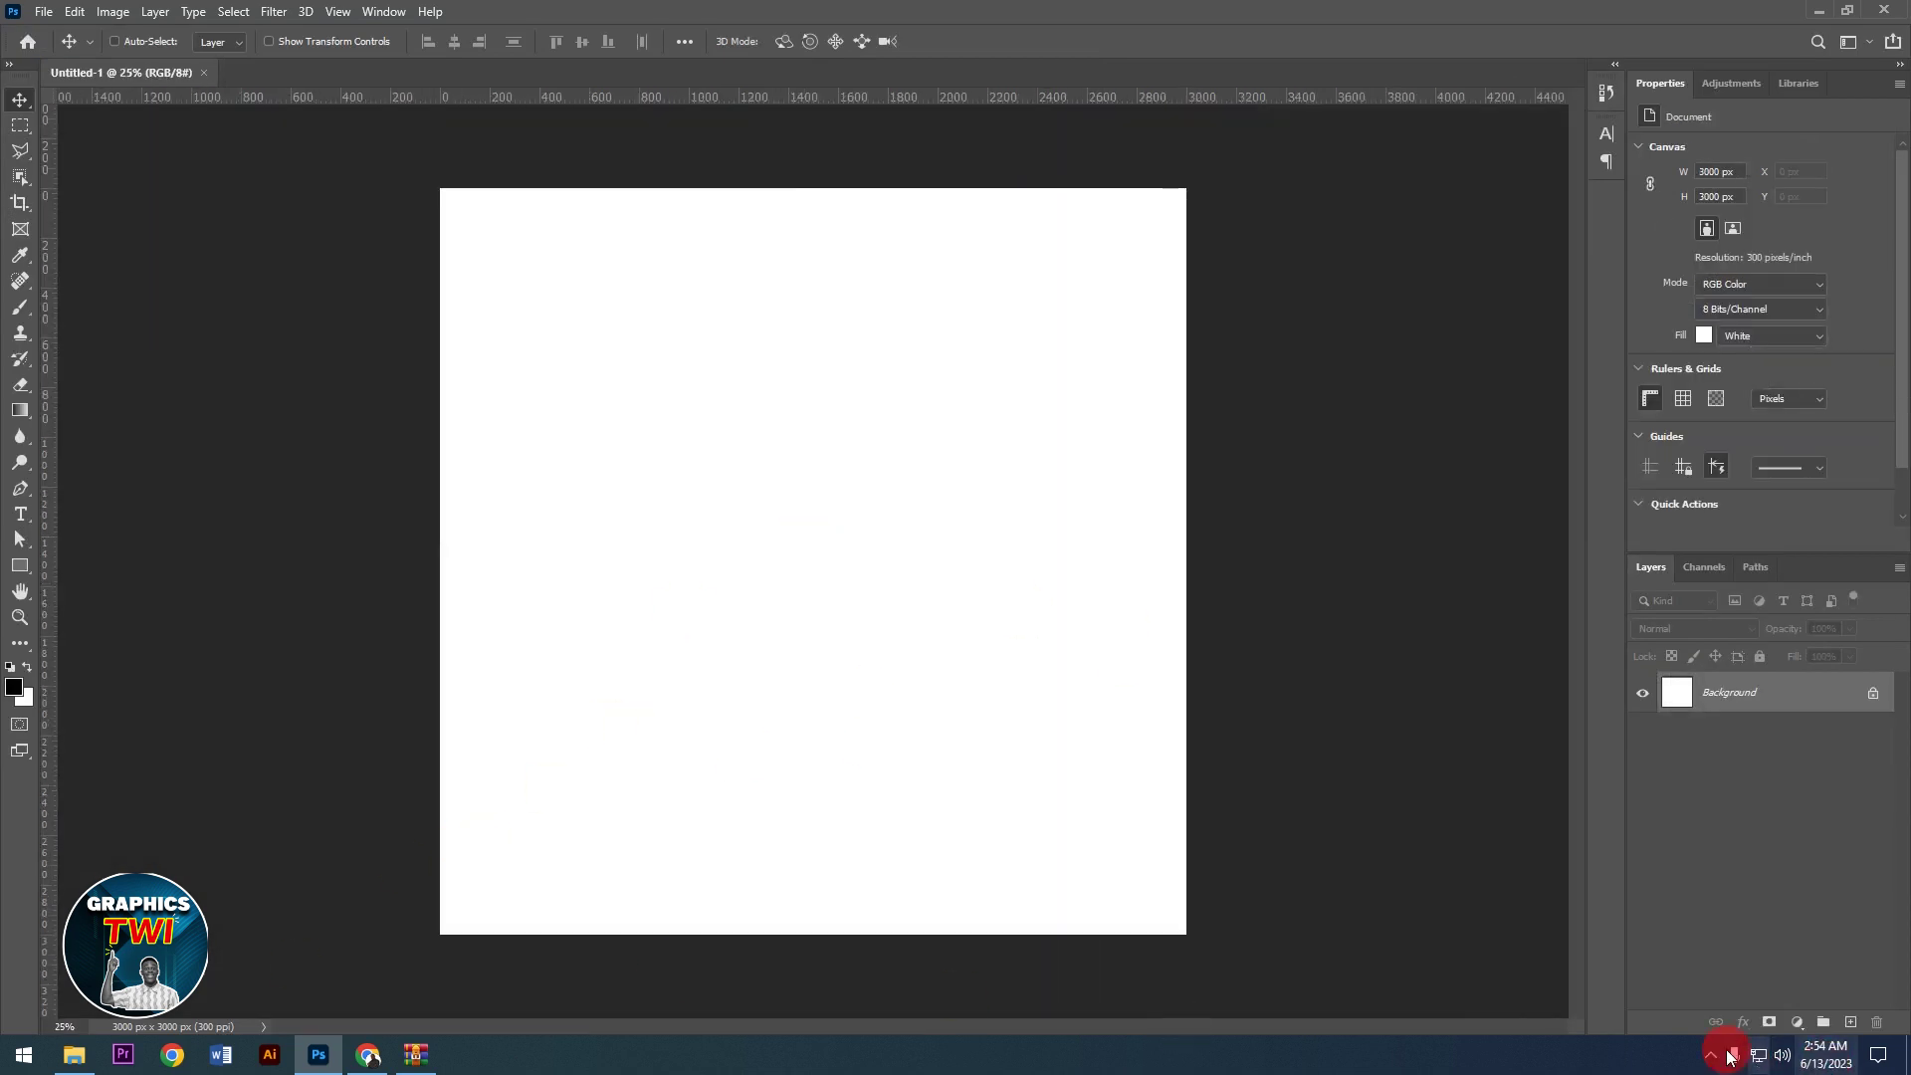
Step: Add a Solid Color fill layer in teal 056975
{"action": "left_click", "coordinate": [1796, 1022]}
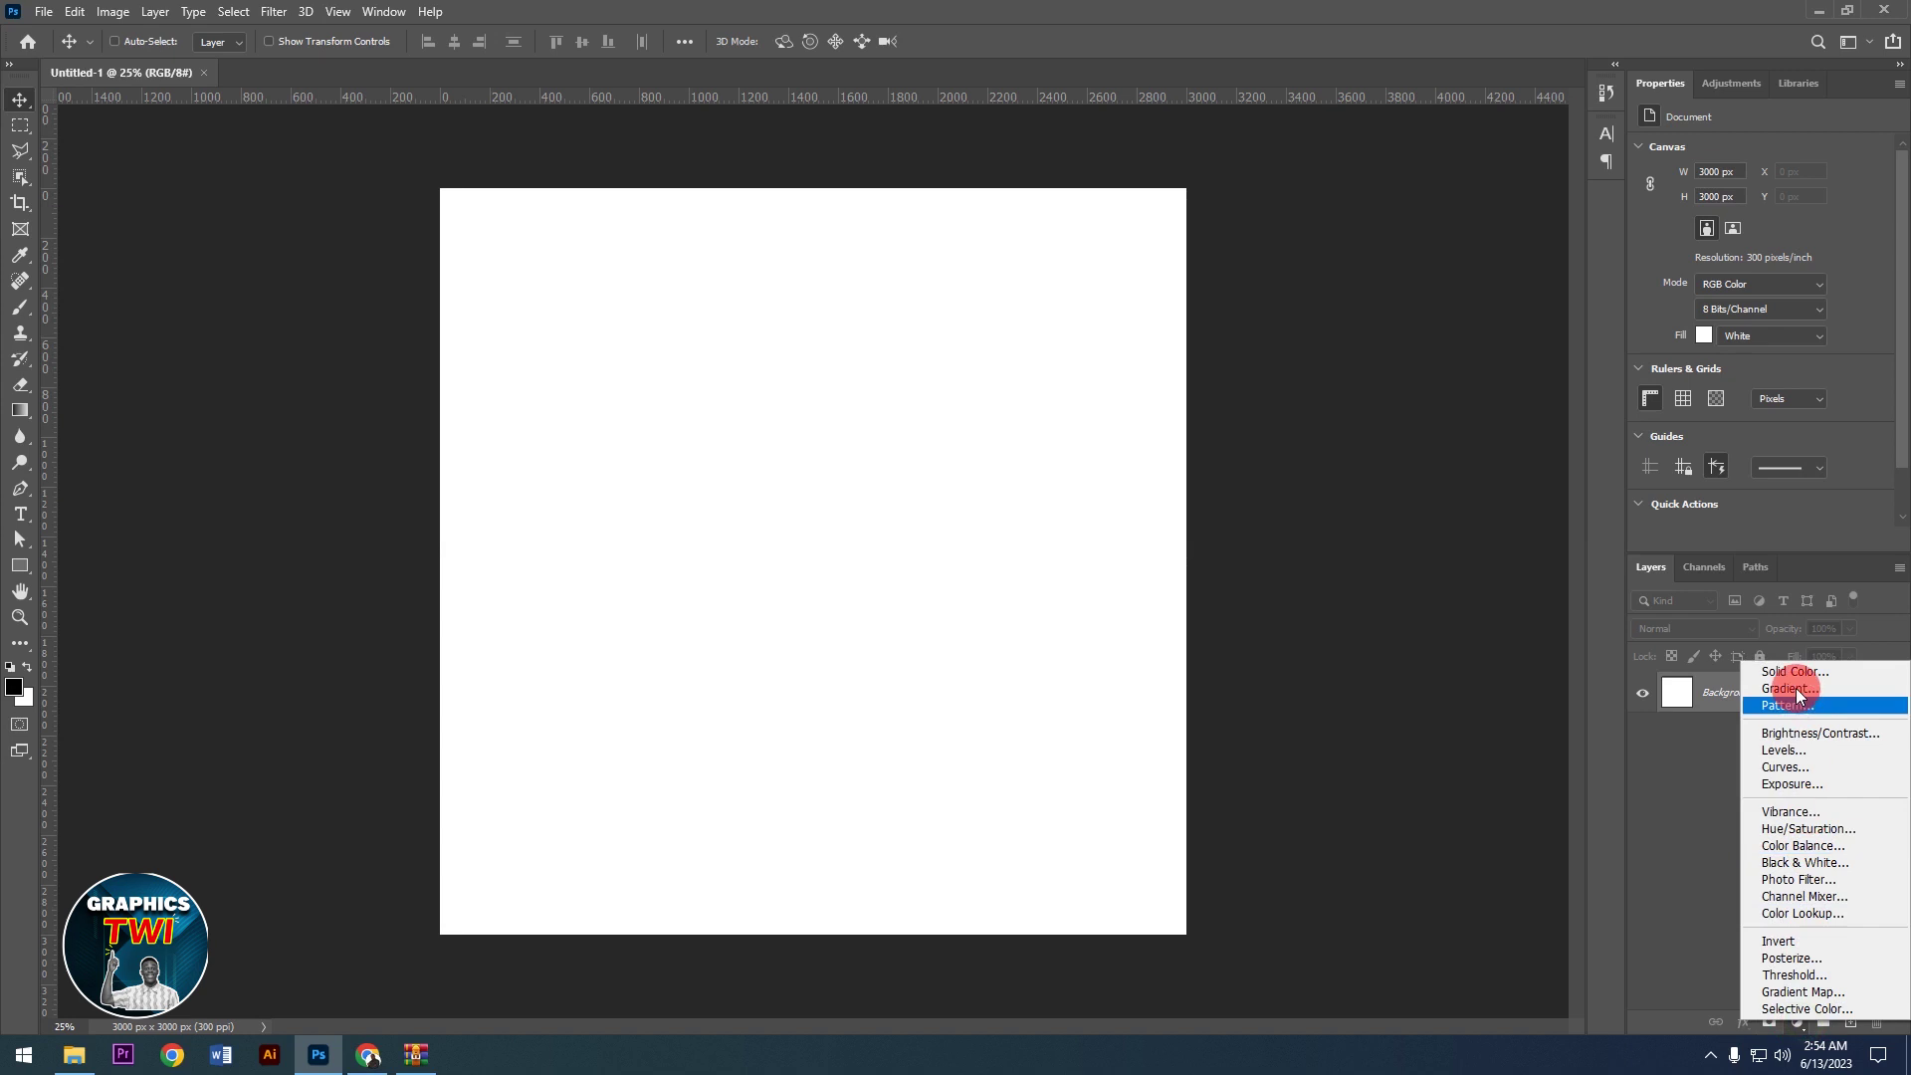
{"action": "left_click", "coordinate": [1792, 673]}
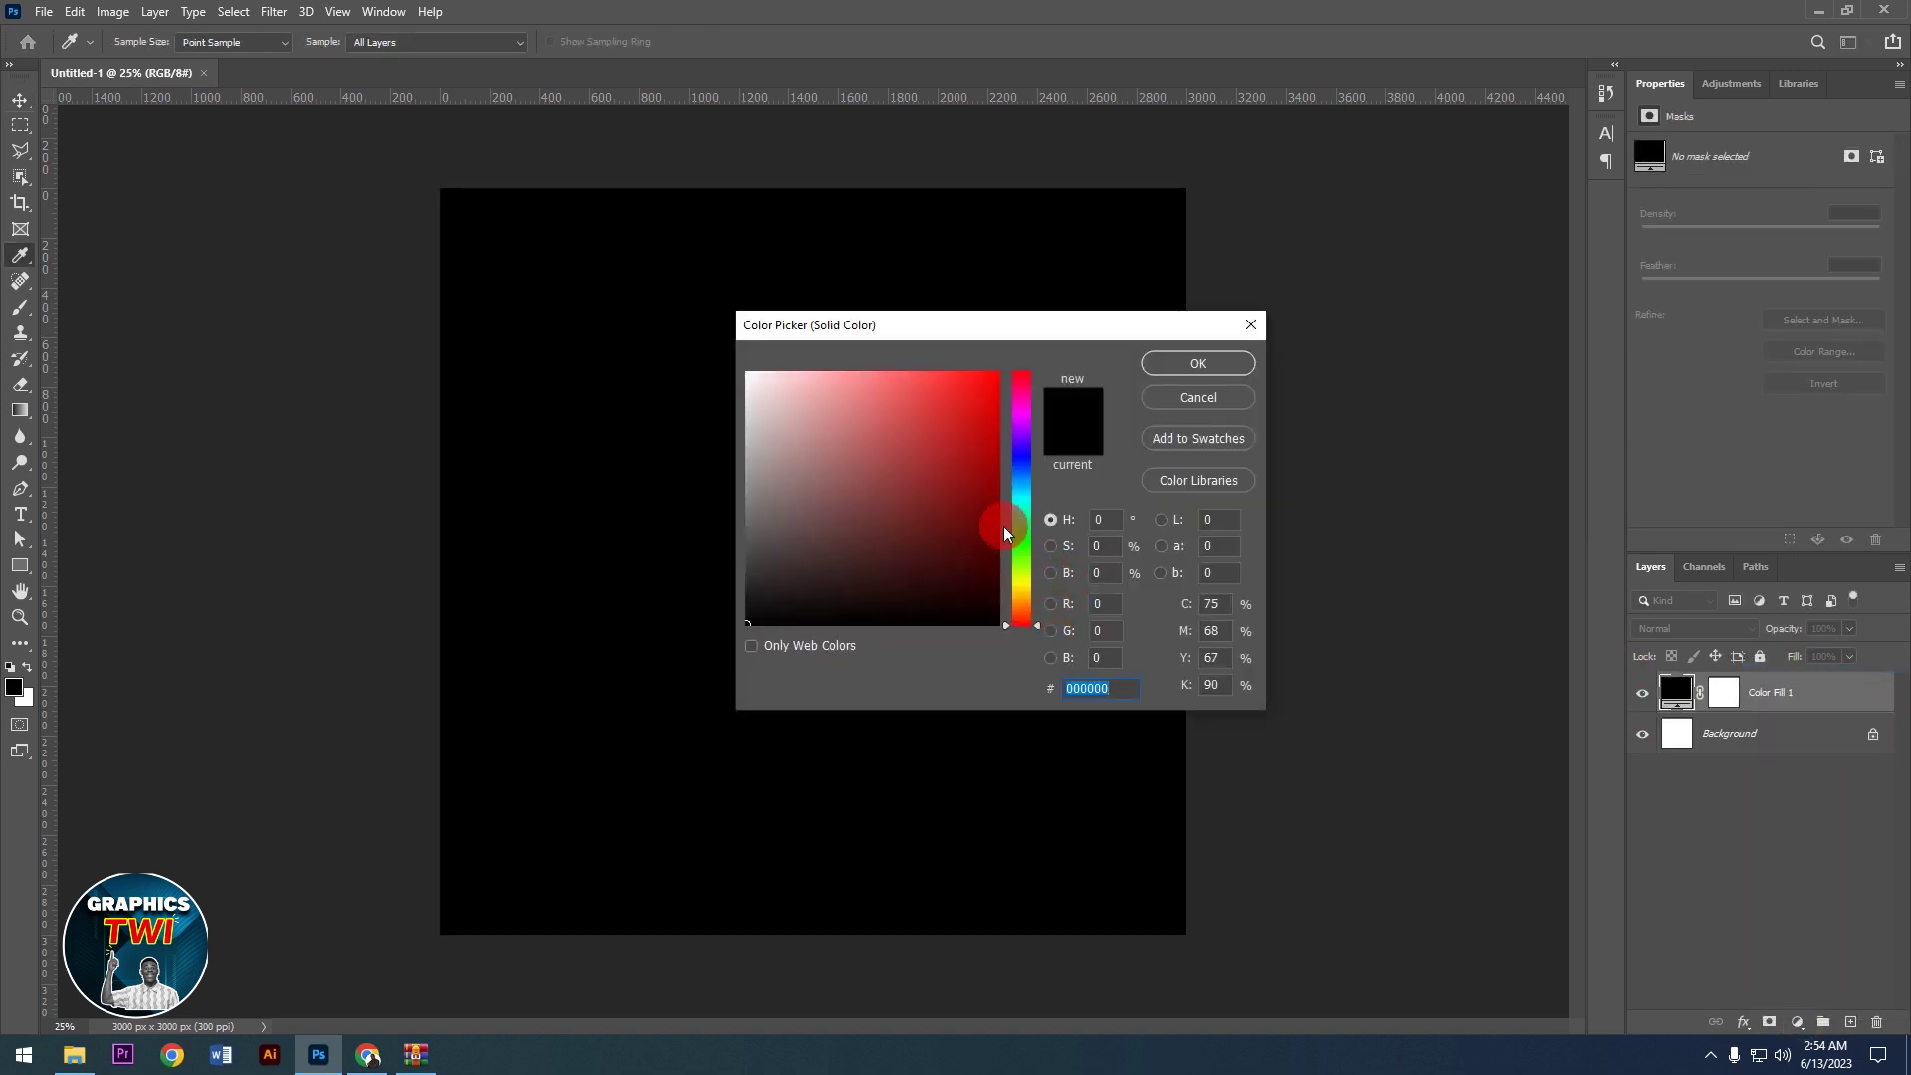
{"action": "left_click", "coordinate": [1017, 473]}
{"action": "left_click_drag", "start_coordinate": [1017, 474], "coordinate": [982, 508]}
{"action": "left_click", "coordinate": [1017, 494]}
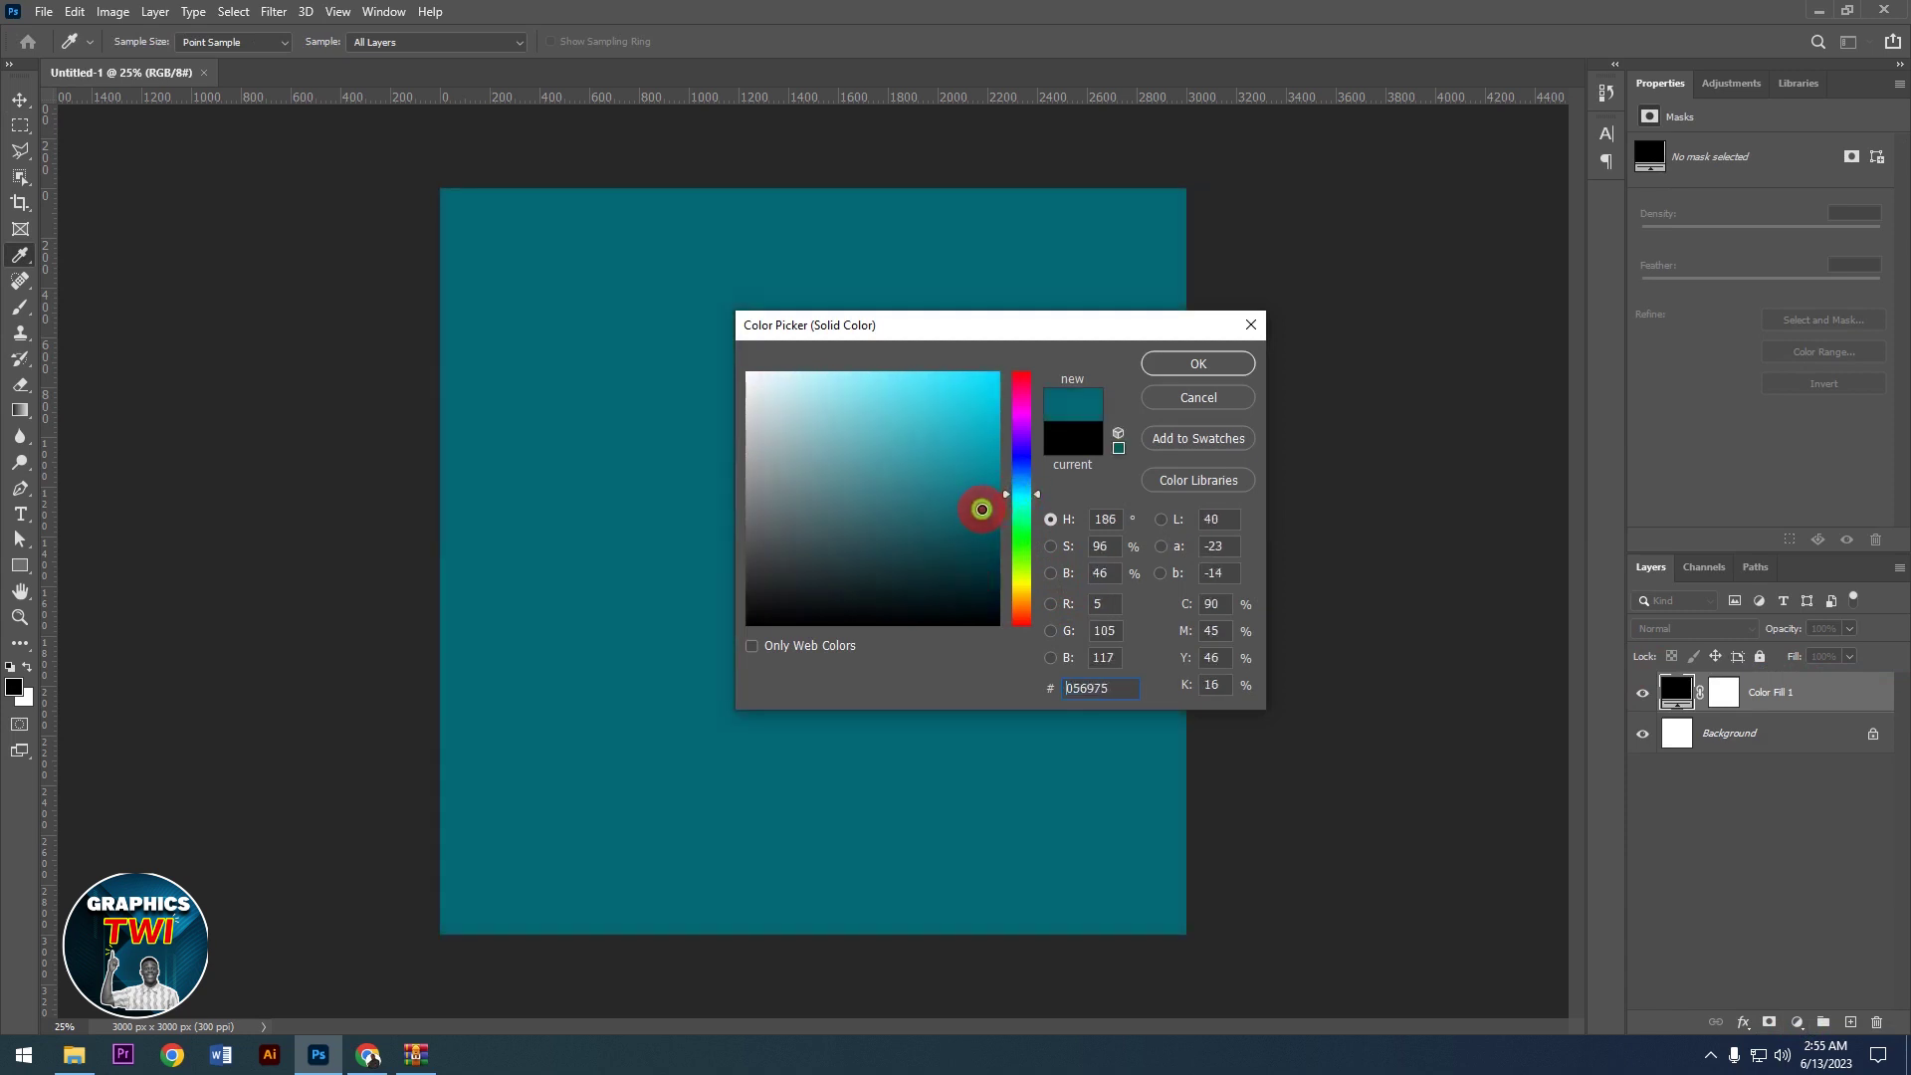
{"action": "left_click", "coordinate": [1222, 362]}
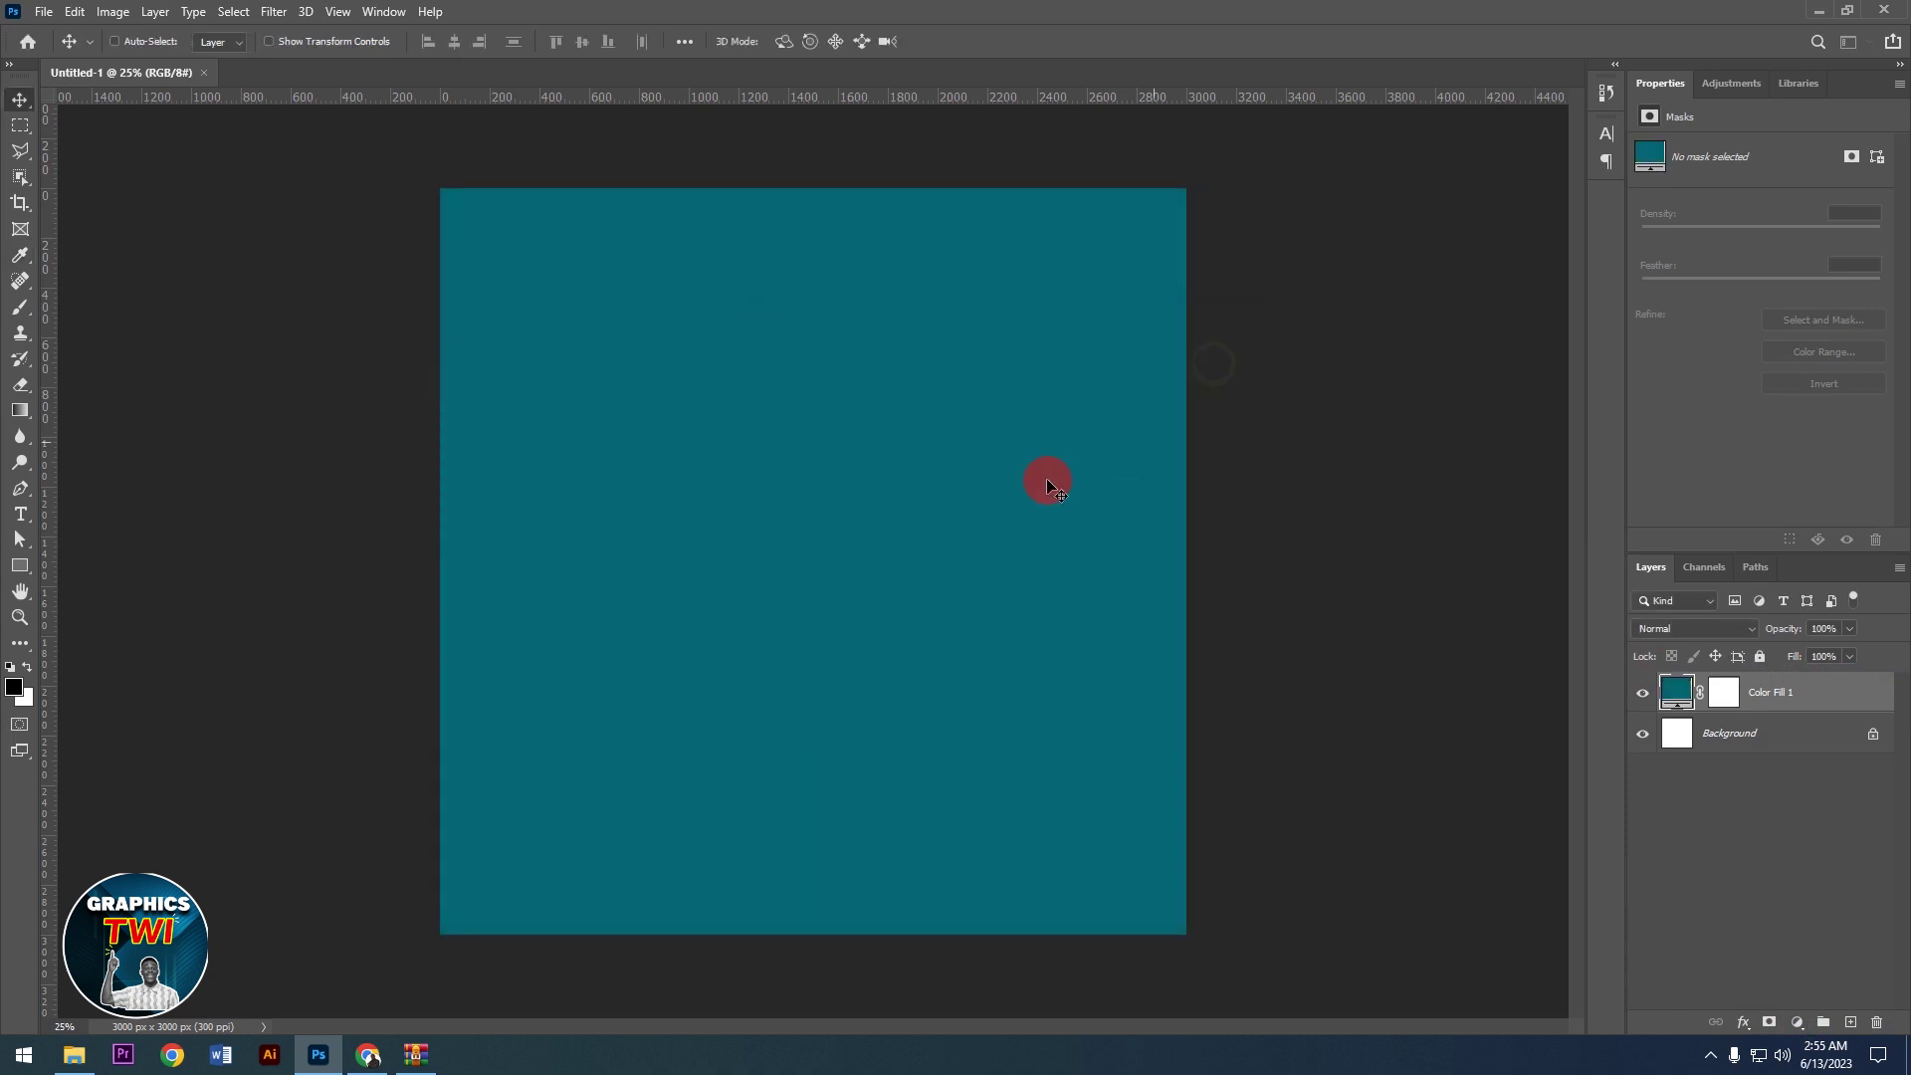
{"action": "left_click", "coordinate": [1813, 14]}
Step: Place ACCRA.png from the desktop on the teal canvas, scale it to about 28%, and position it
{"action": "left_click", "coordinate": [1026, 251]}
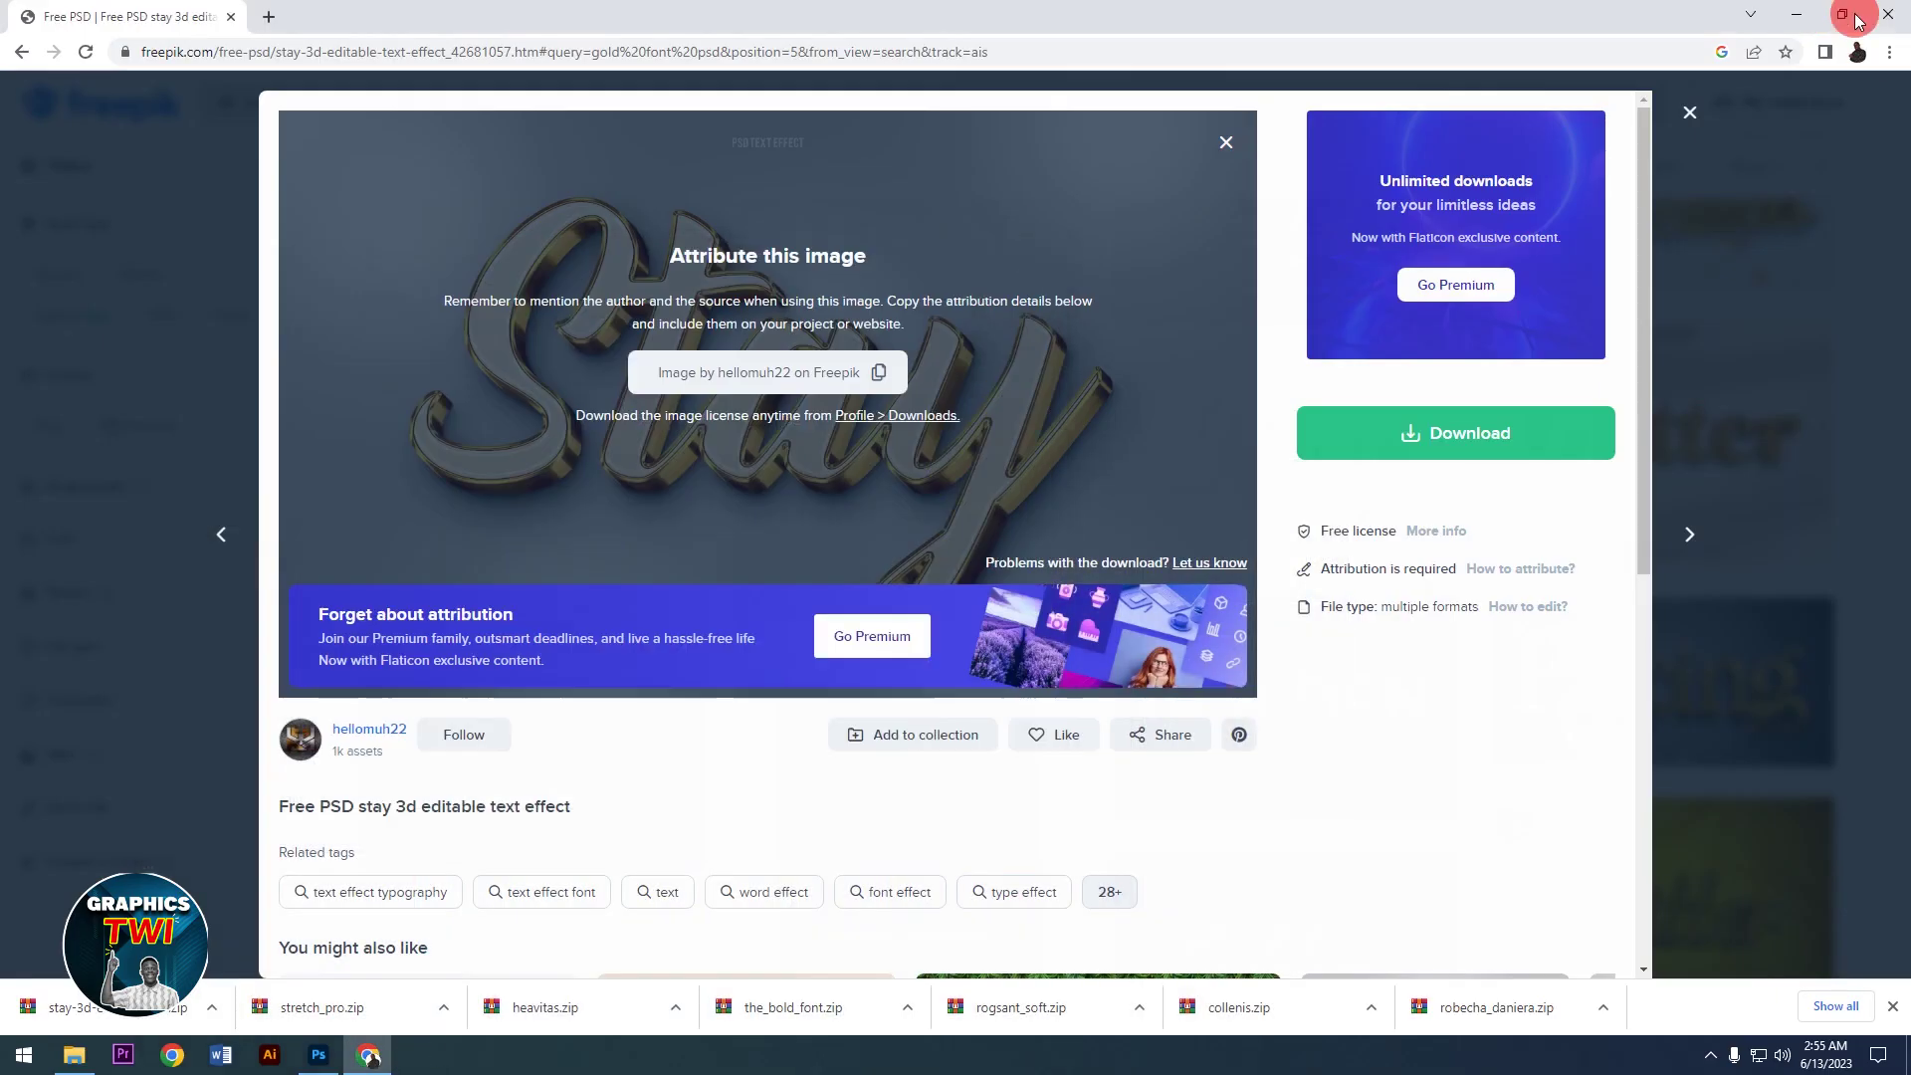
{"action": "key", "text": "super+d"}
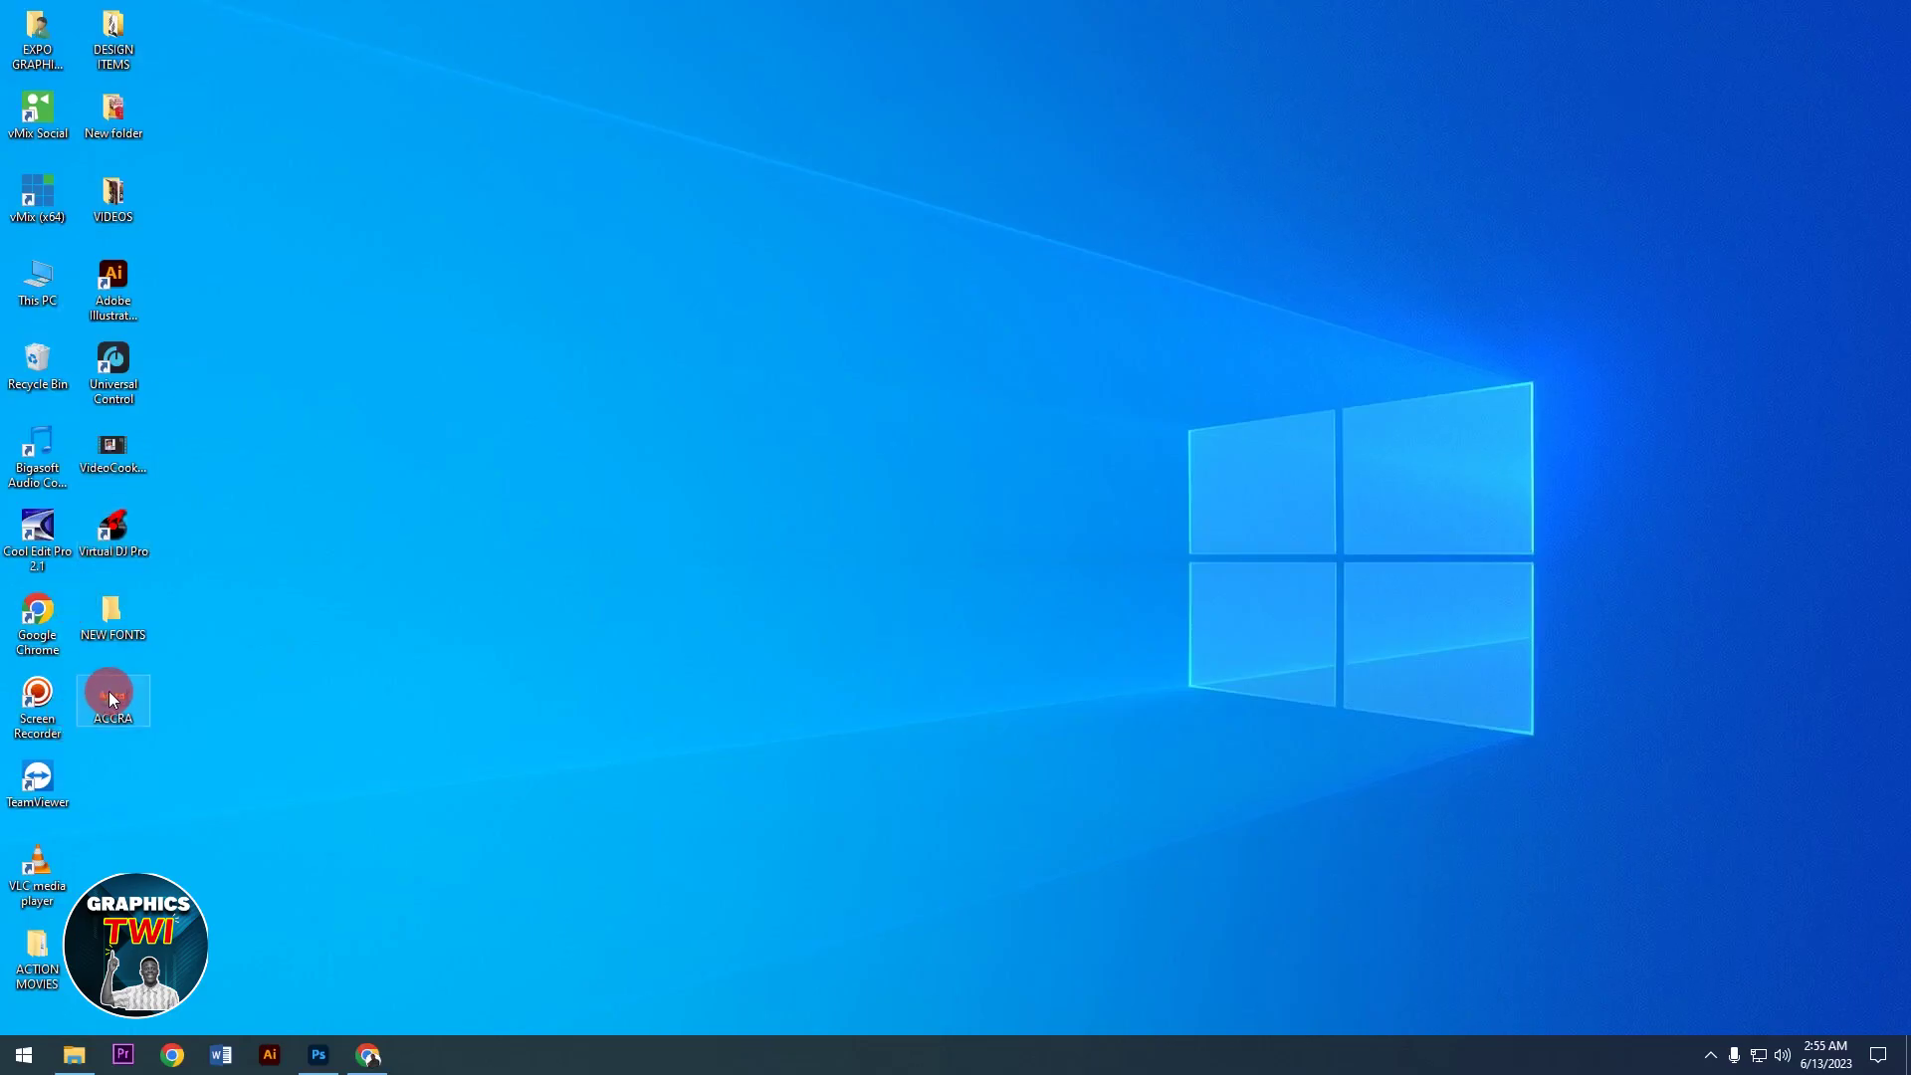
{"action": "left_click", "coordinate": [319, 1054]}
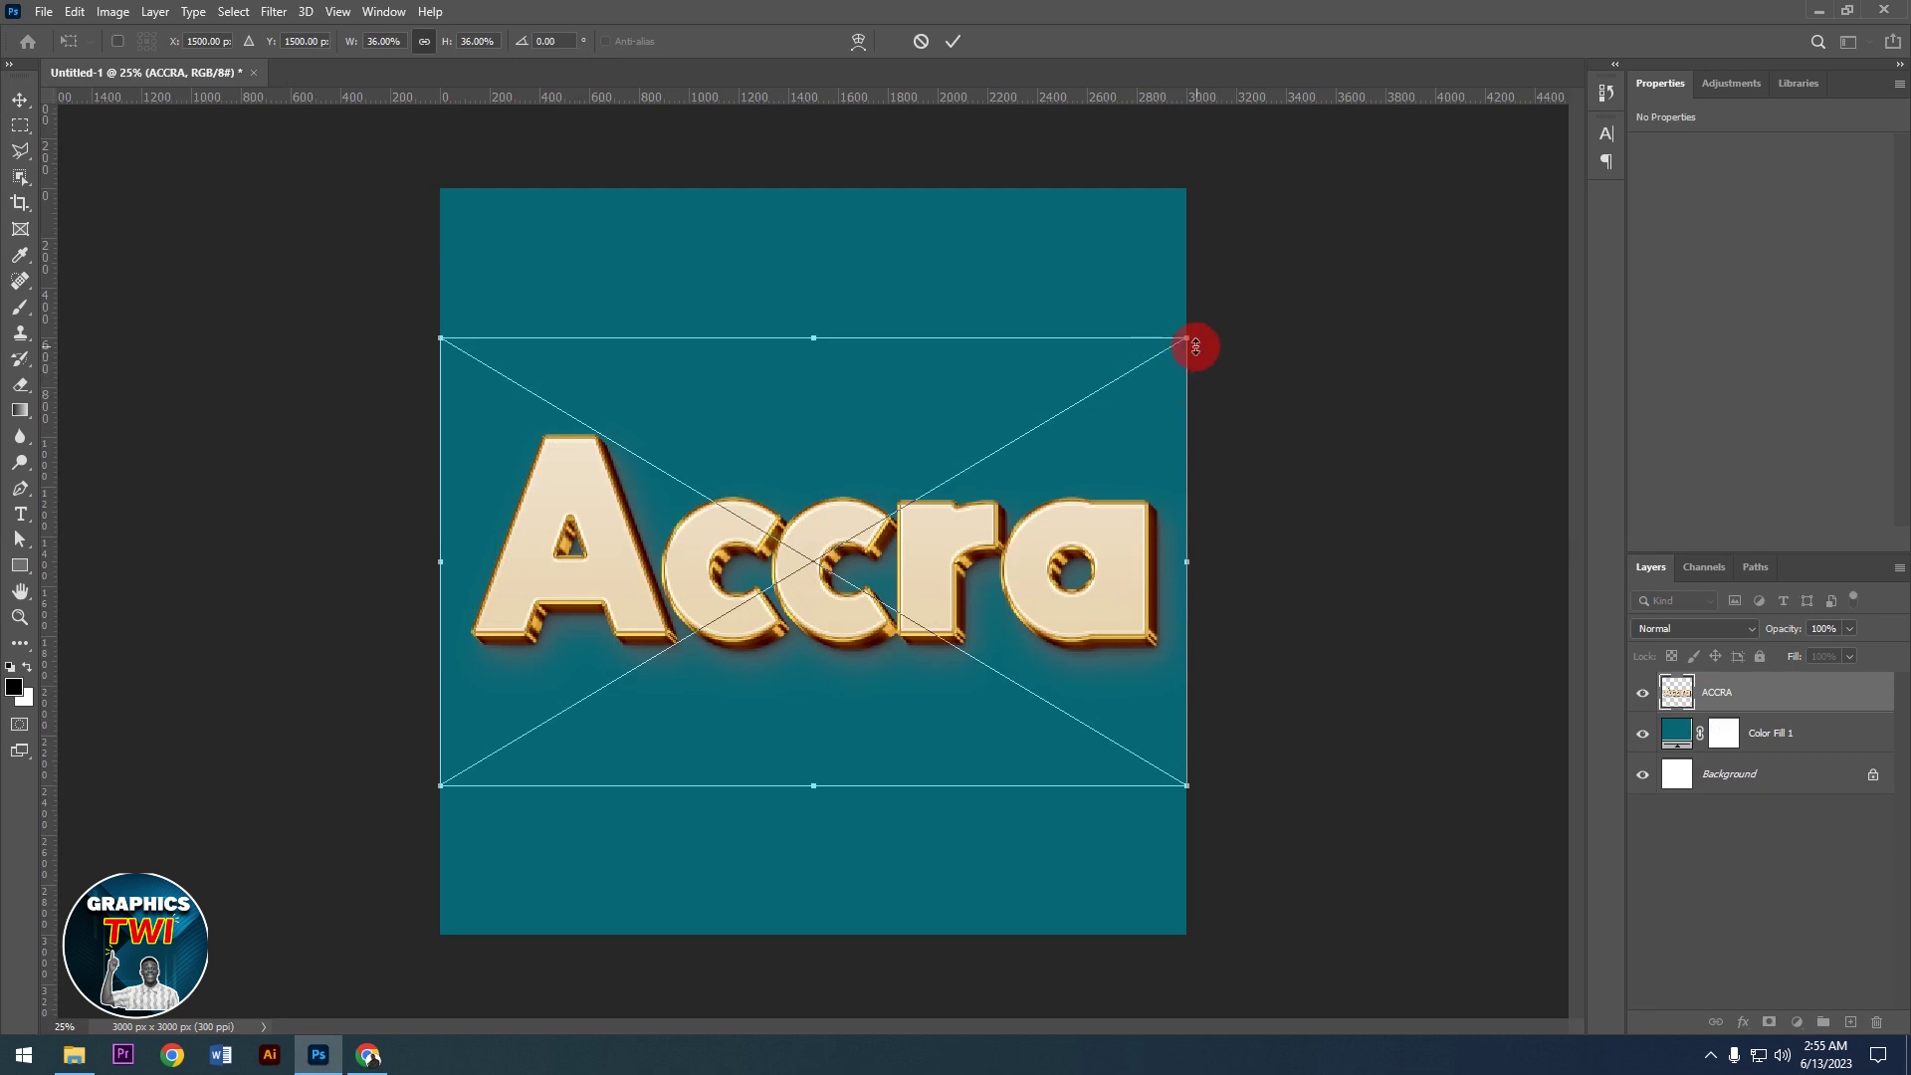
{"action": "left_click_drag", "start_coordinate": [1186, 339], "coordinate": [1102, 388]}
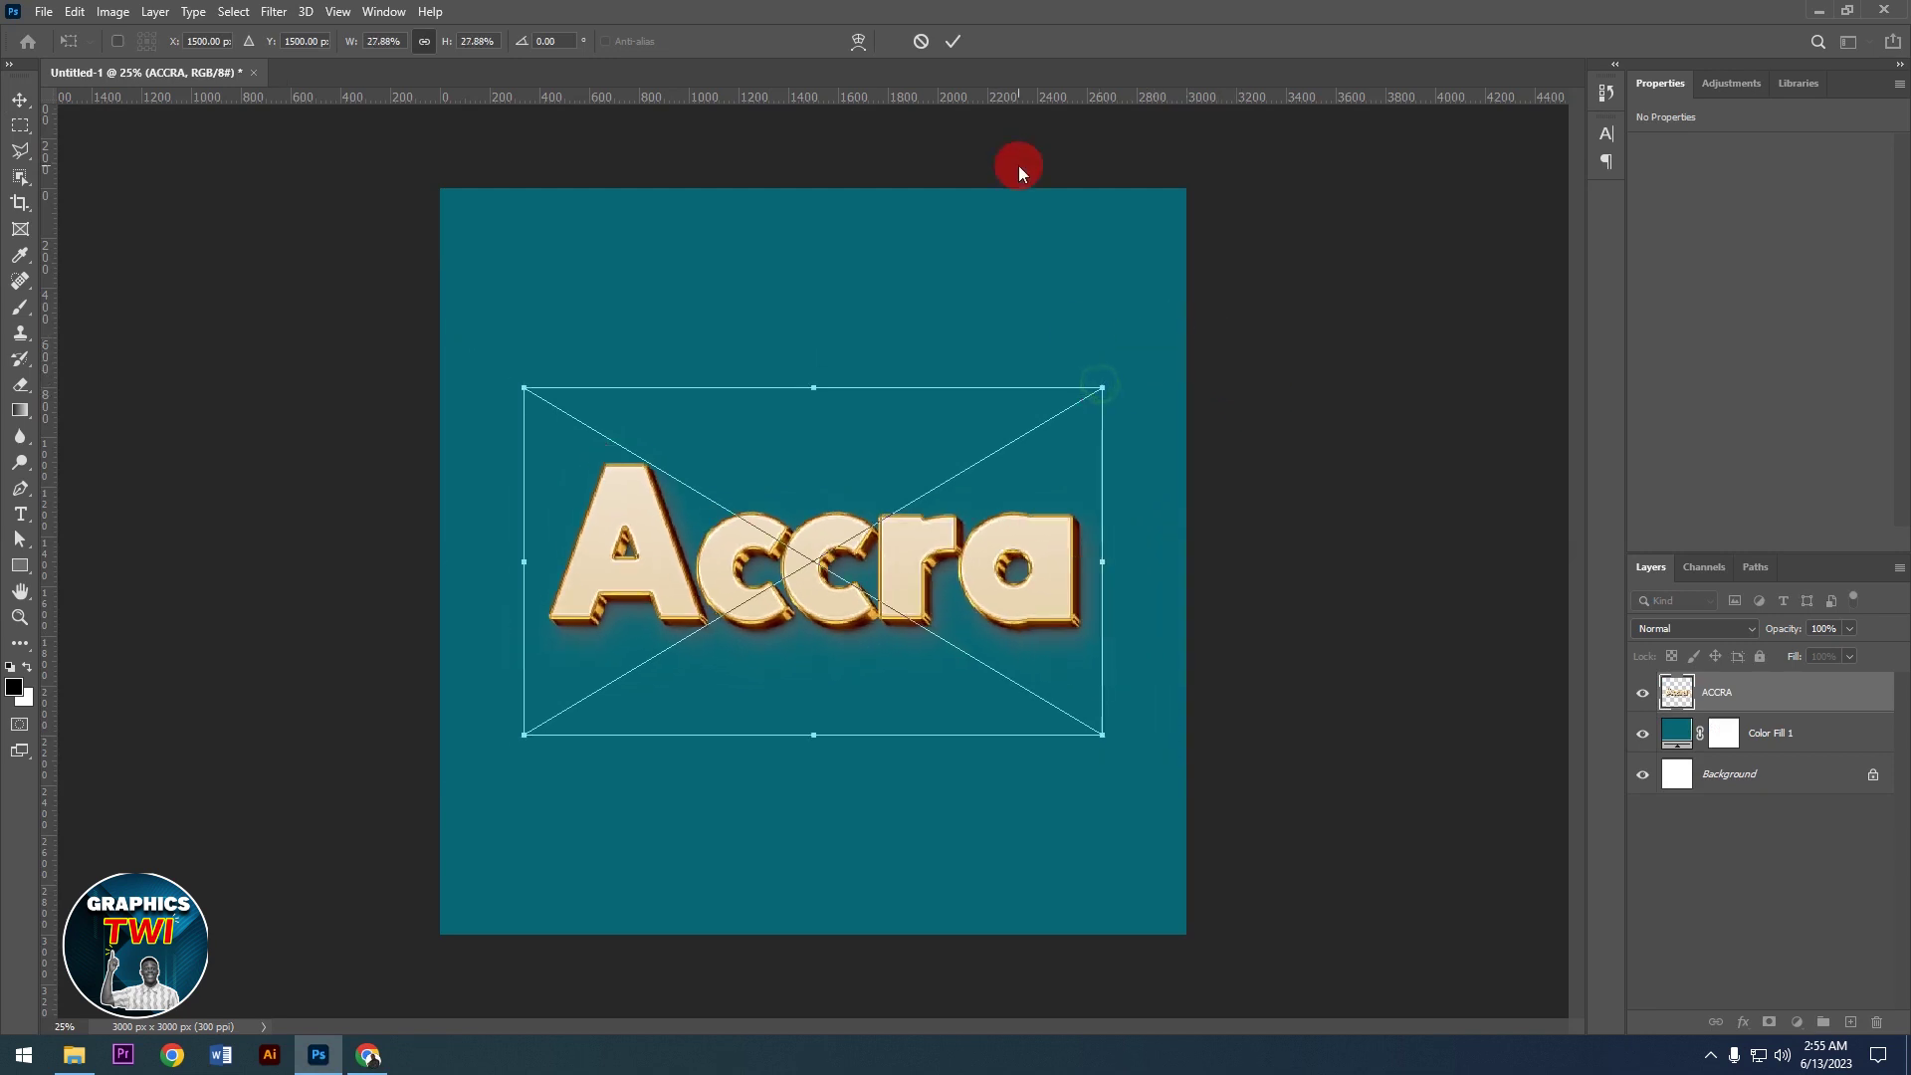
{"action": "left_click", "coordinate": [960, 50]}
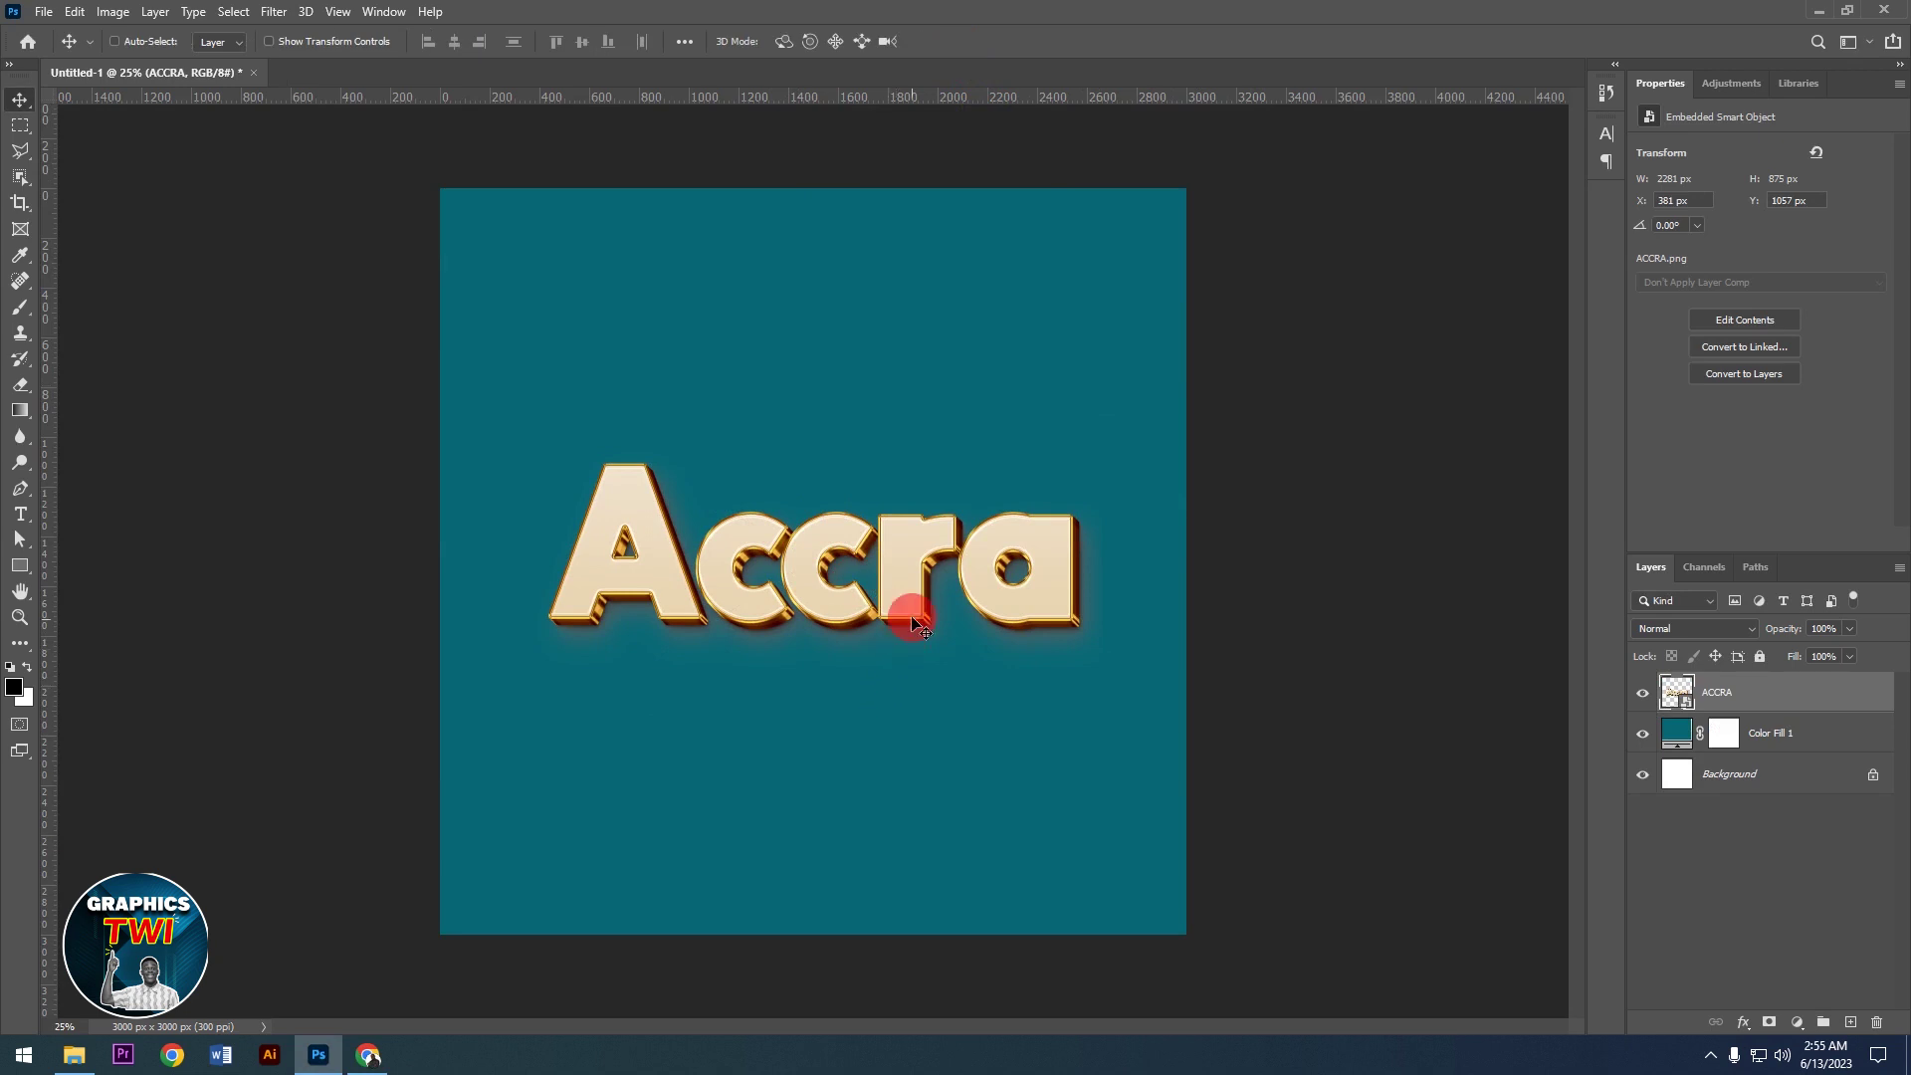
{"action": "mouse_move", "coordinate": [897, 606]}
{"action": "left_mouse_down"}
{"action": "mouse_move", "coordinate": [869, 730]}
{"action": "mouse_move", "coordinate": [1065, 654]}
{"action": "left_mouse_up"}
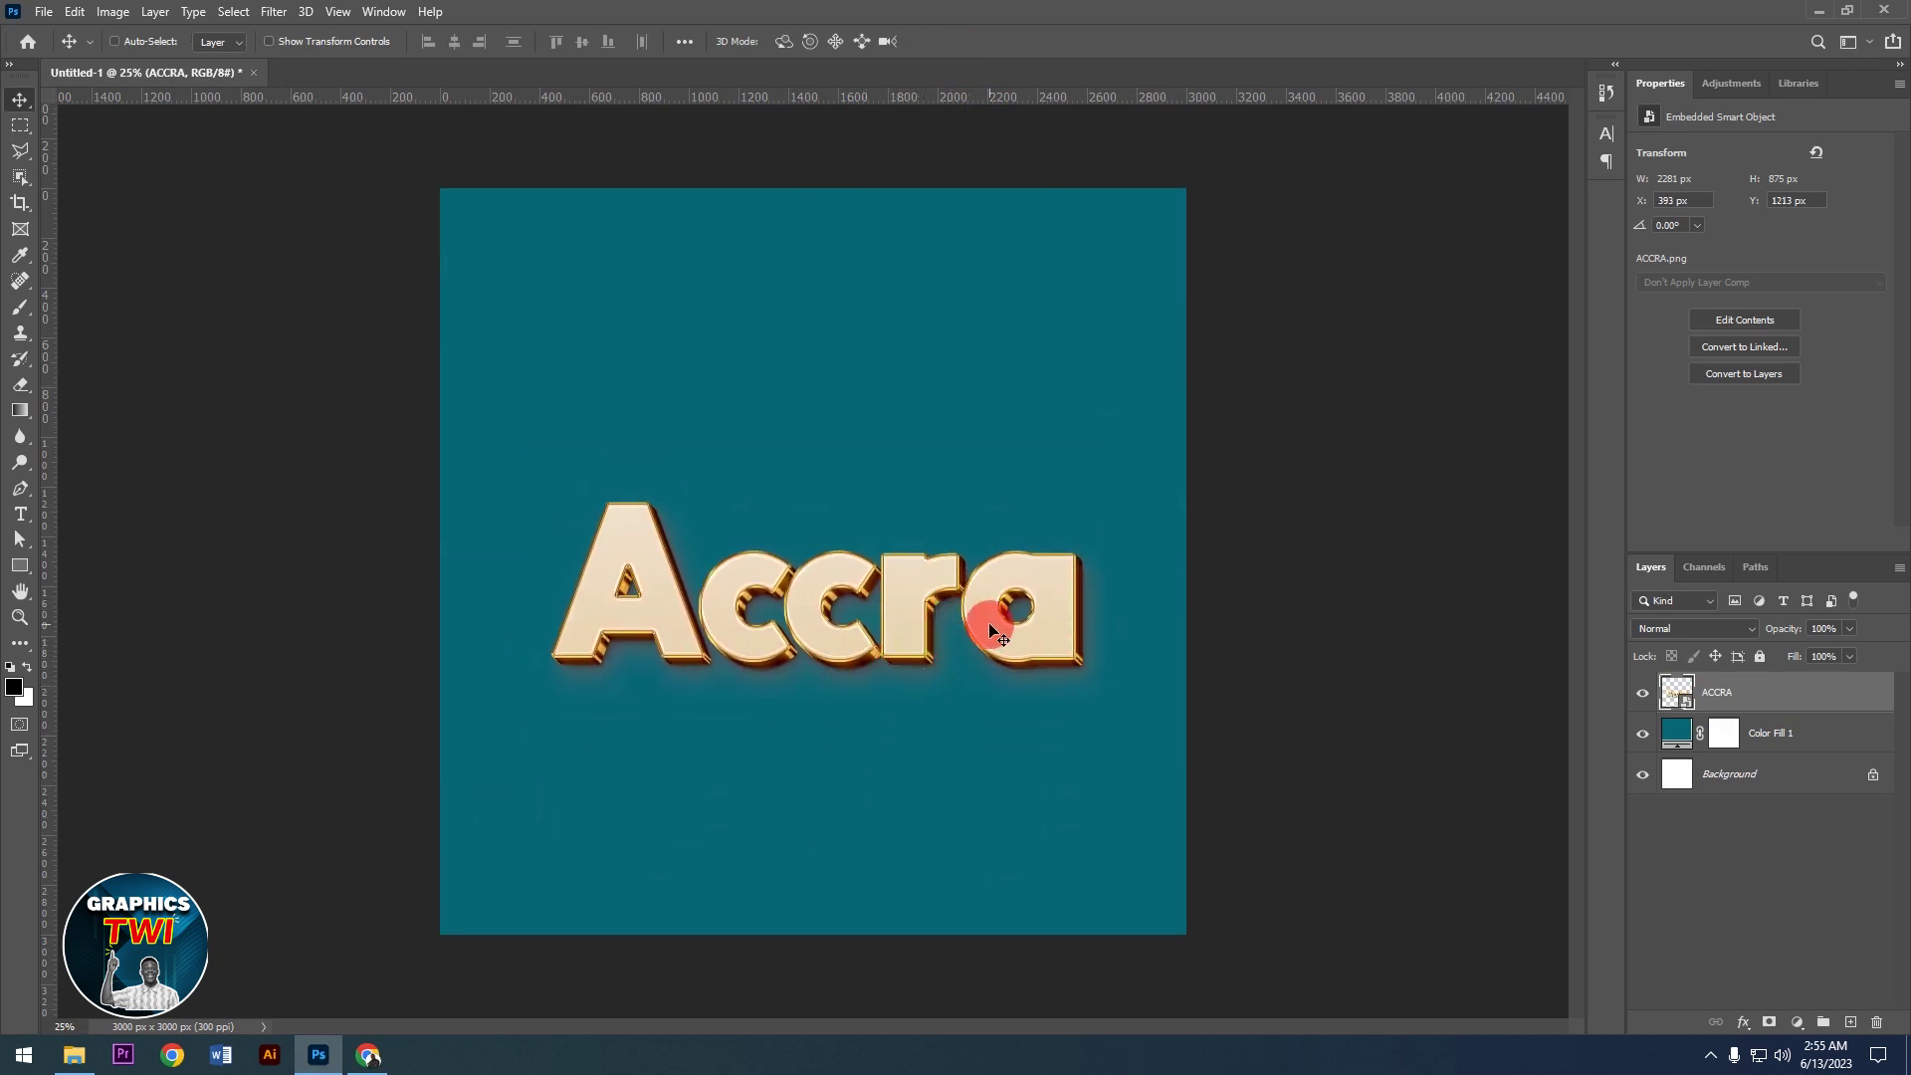
{"action": "left_click_drag", "start_coordinate": [994, 630], "coordinate": [950, 634]}
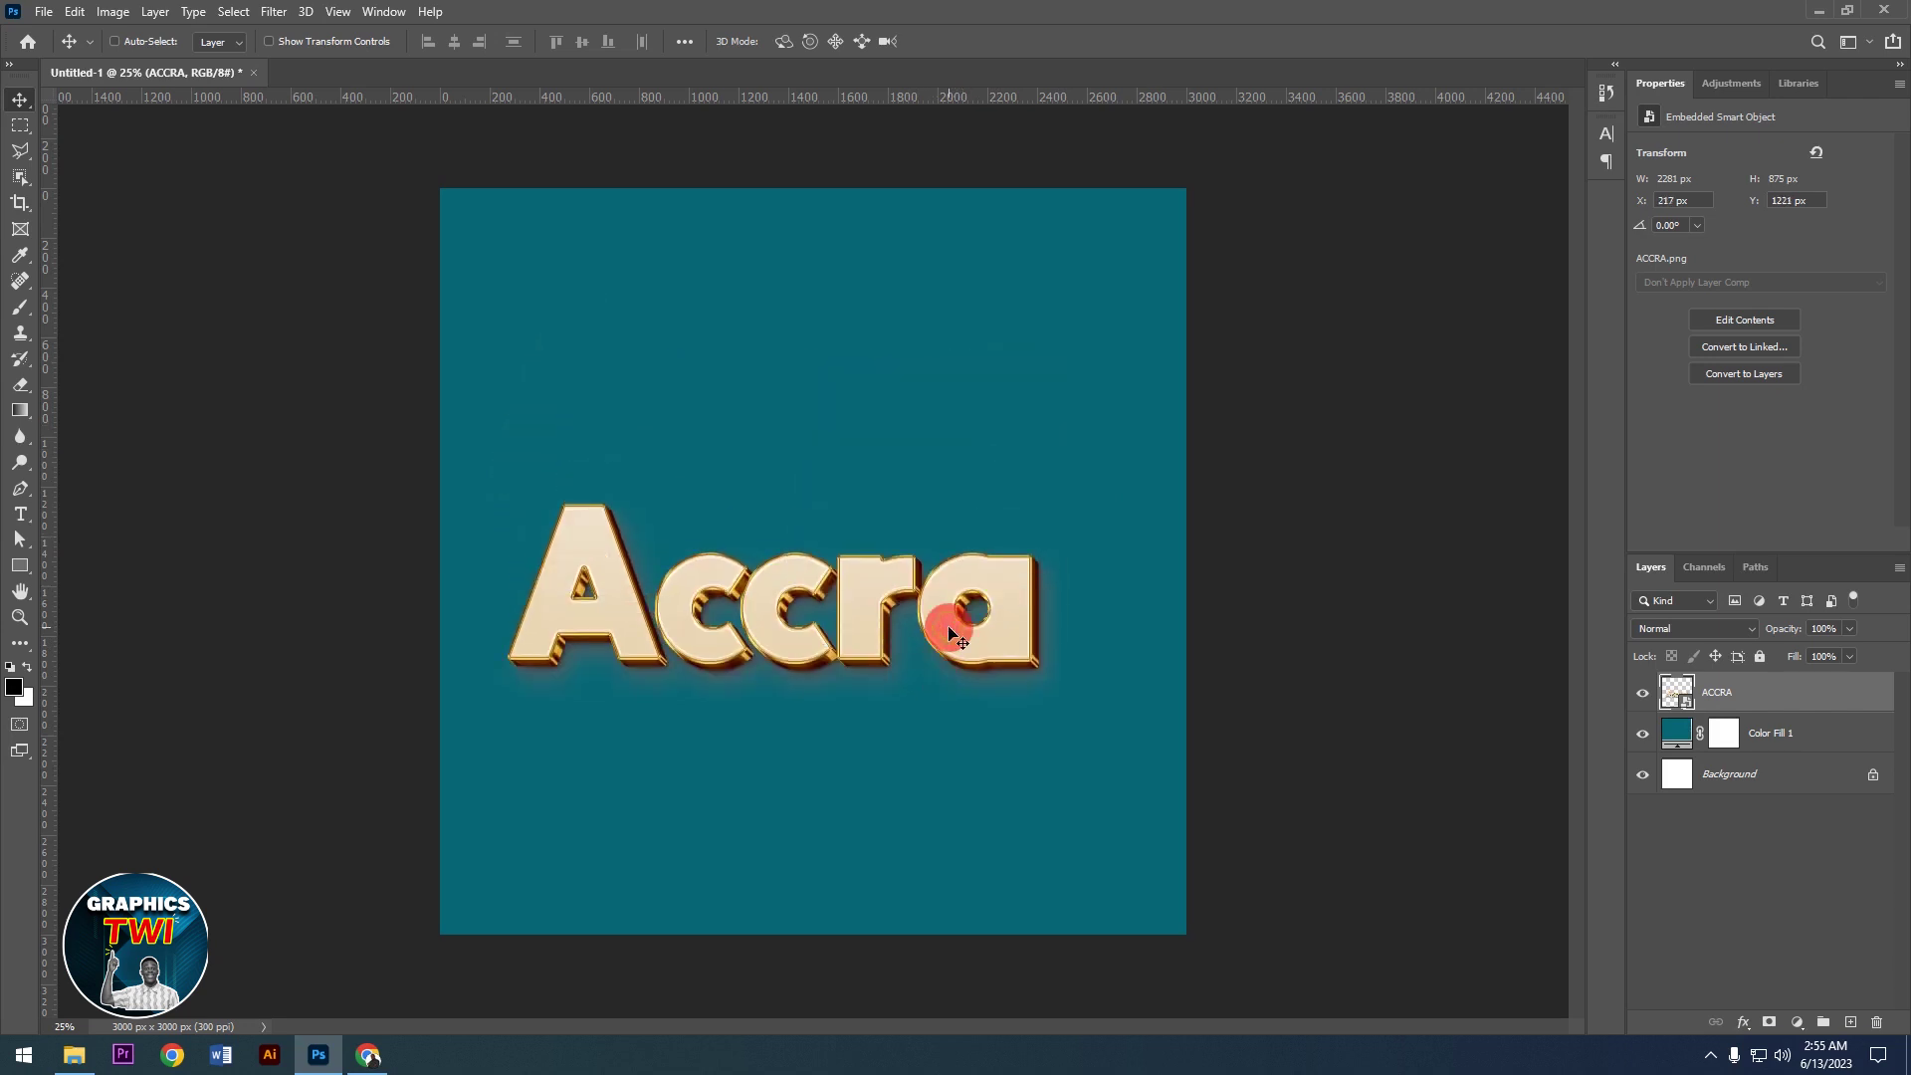
{"action": "left_click_drag", "start_coordinate": [951, 634], "coordinate": [951, 659]}
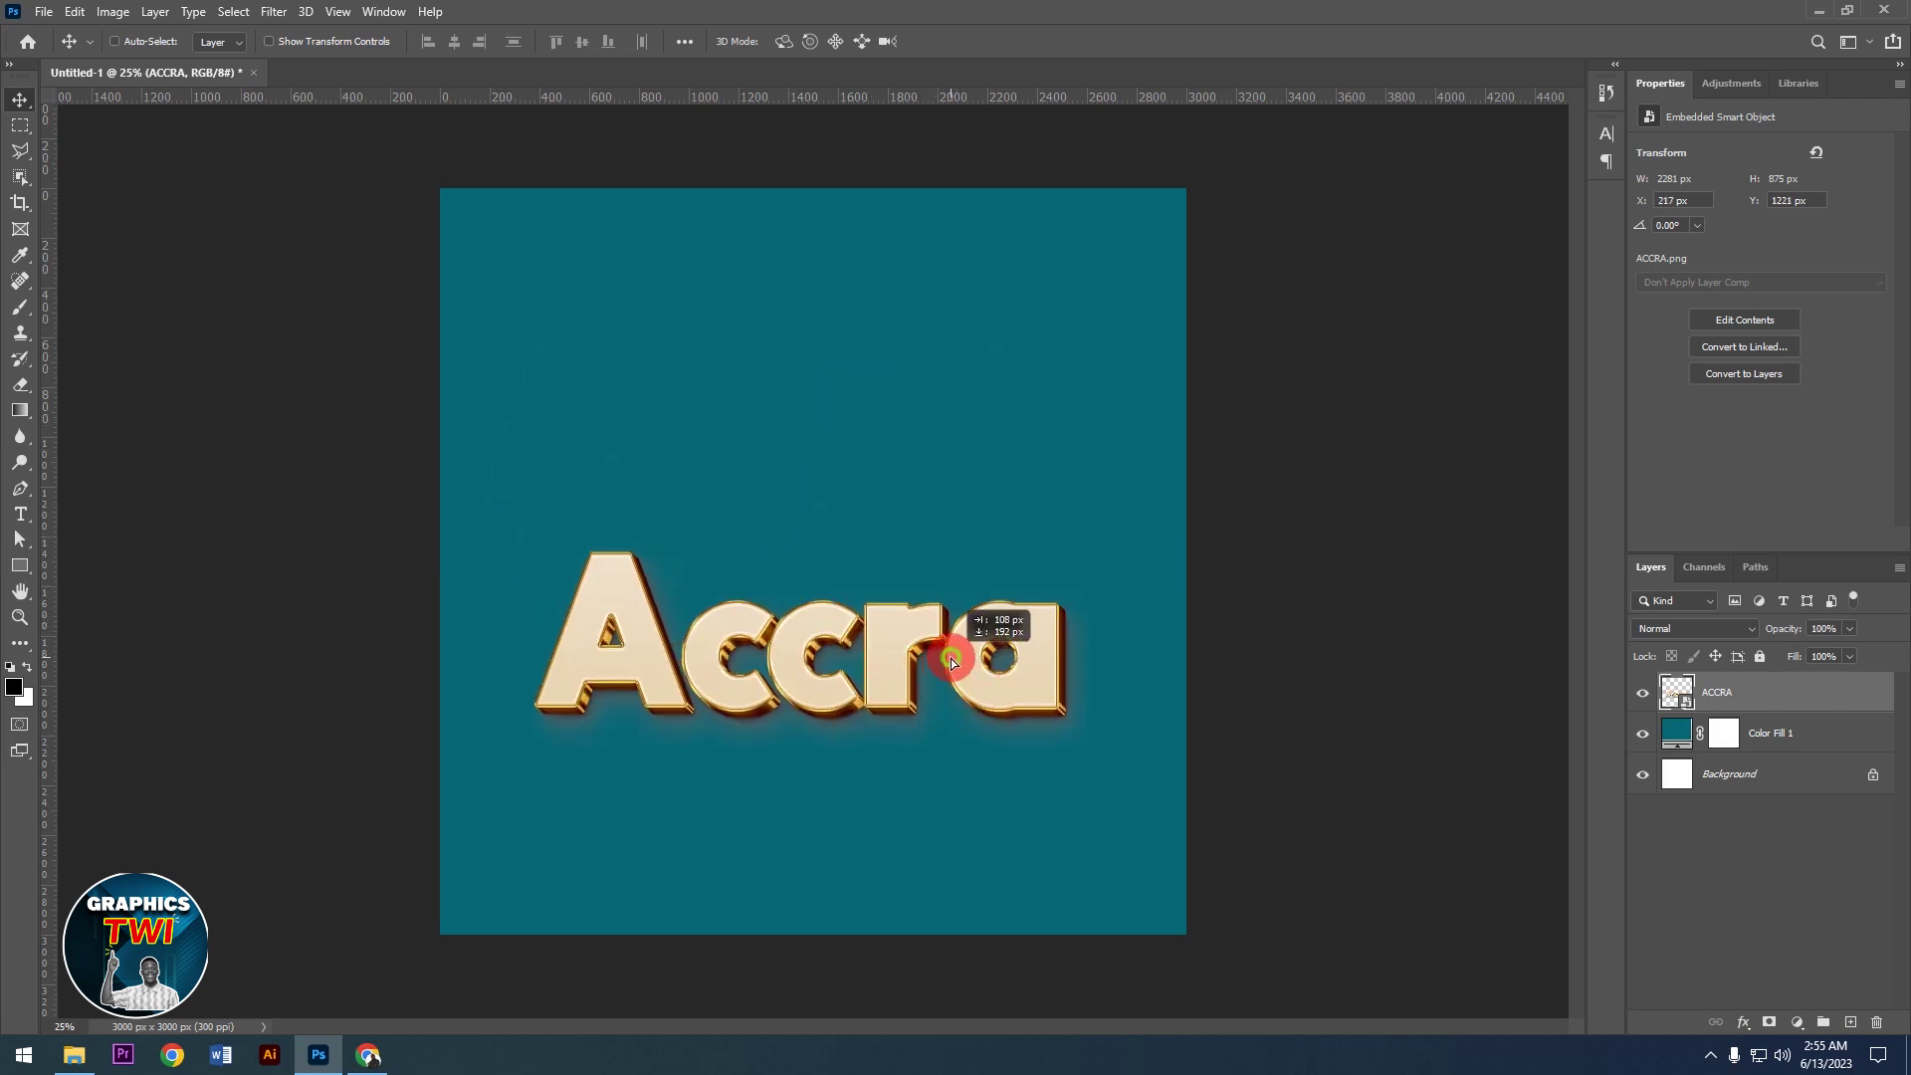
Step: Change the Color Fill 1 background colour to dark navy 052041
{"action": "double_click", "coordinate": [1674, 737]}
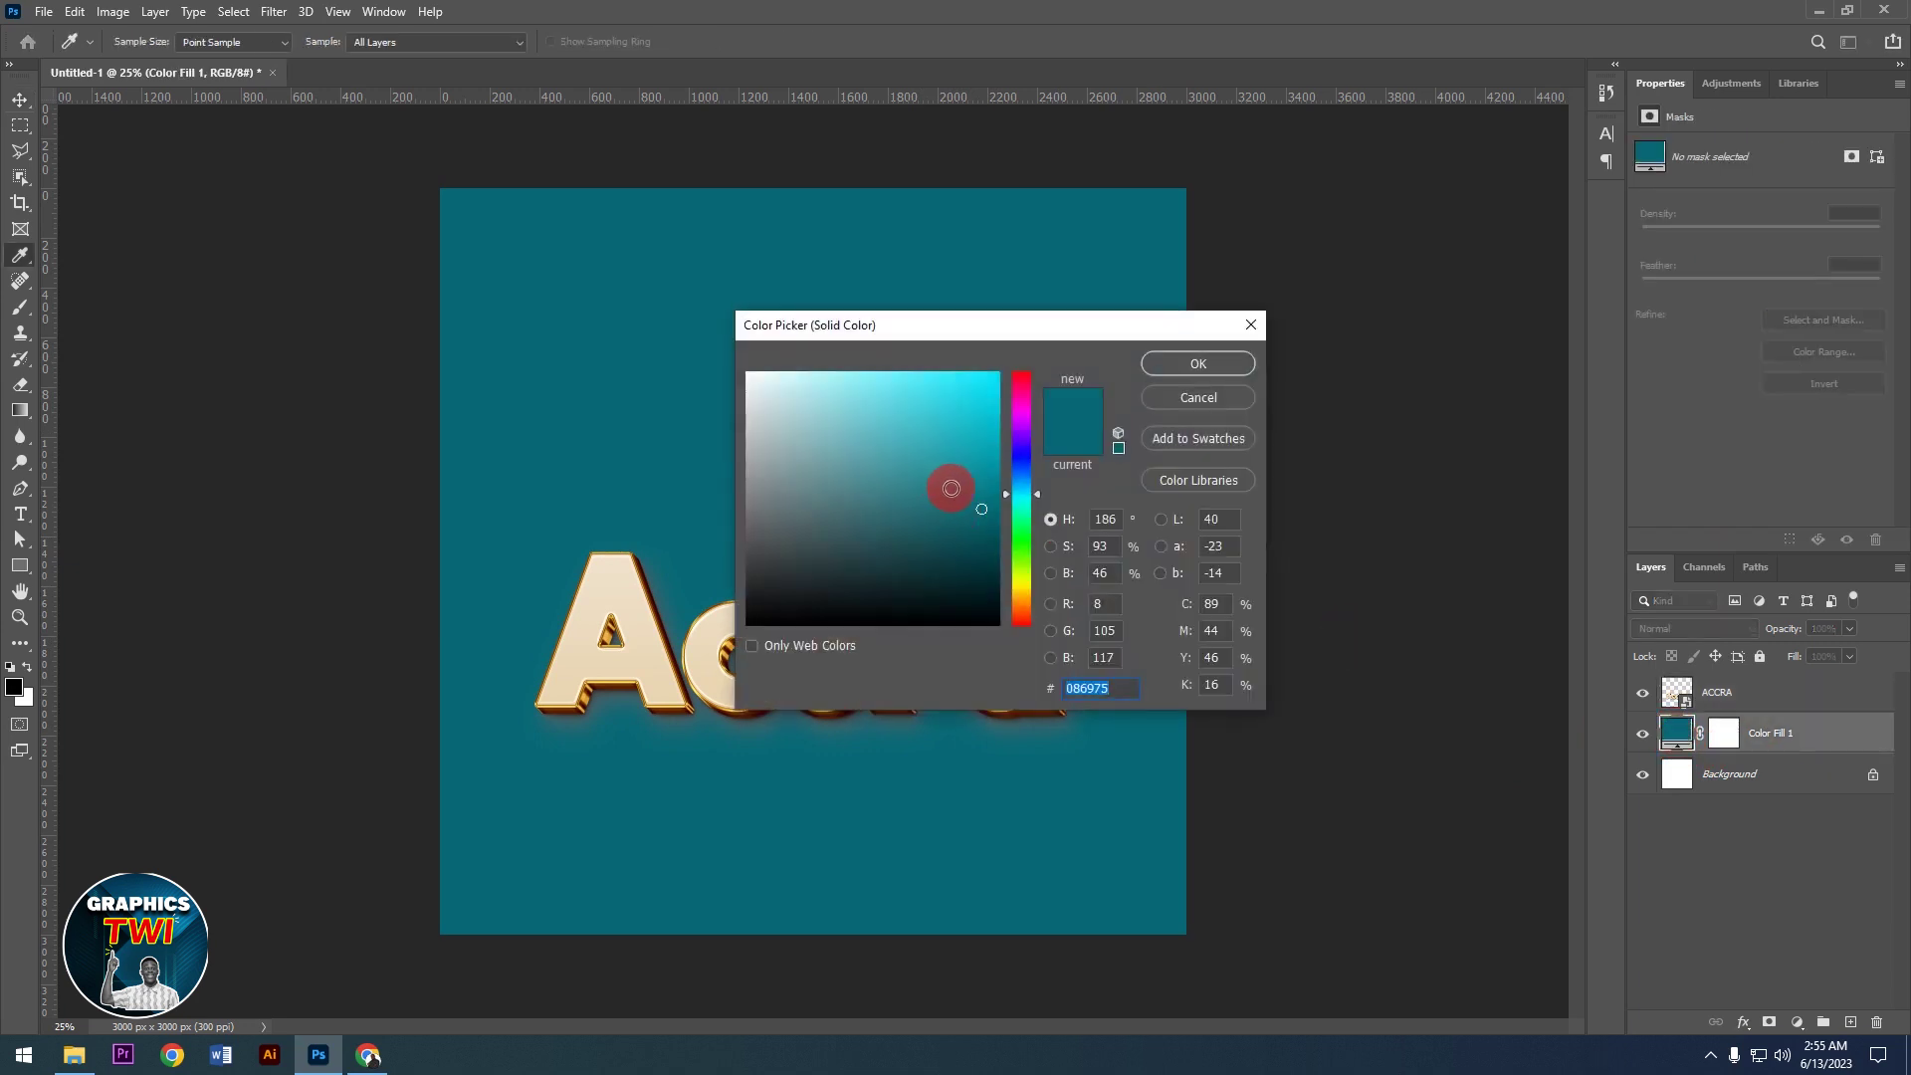
{"action": "left_click", "coordinate": [981, 565]}
{"action": "left_click_drag", "start_coordinate": [981, 565], "coordinate": [1022, 488]}
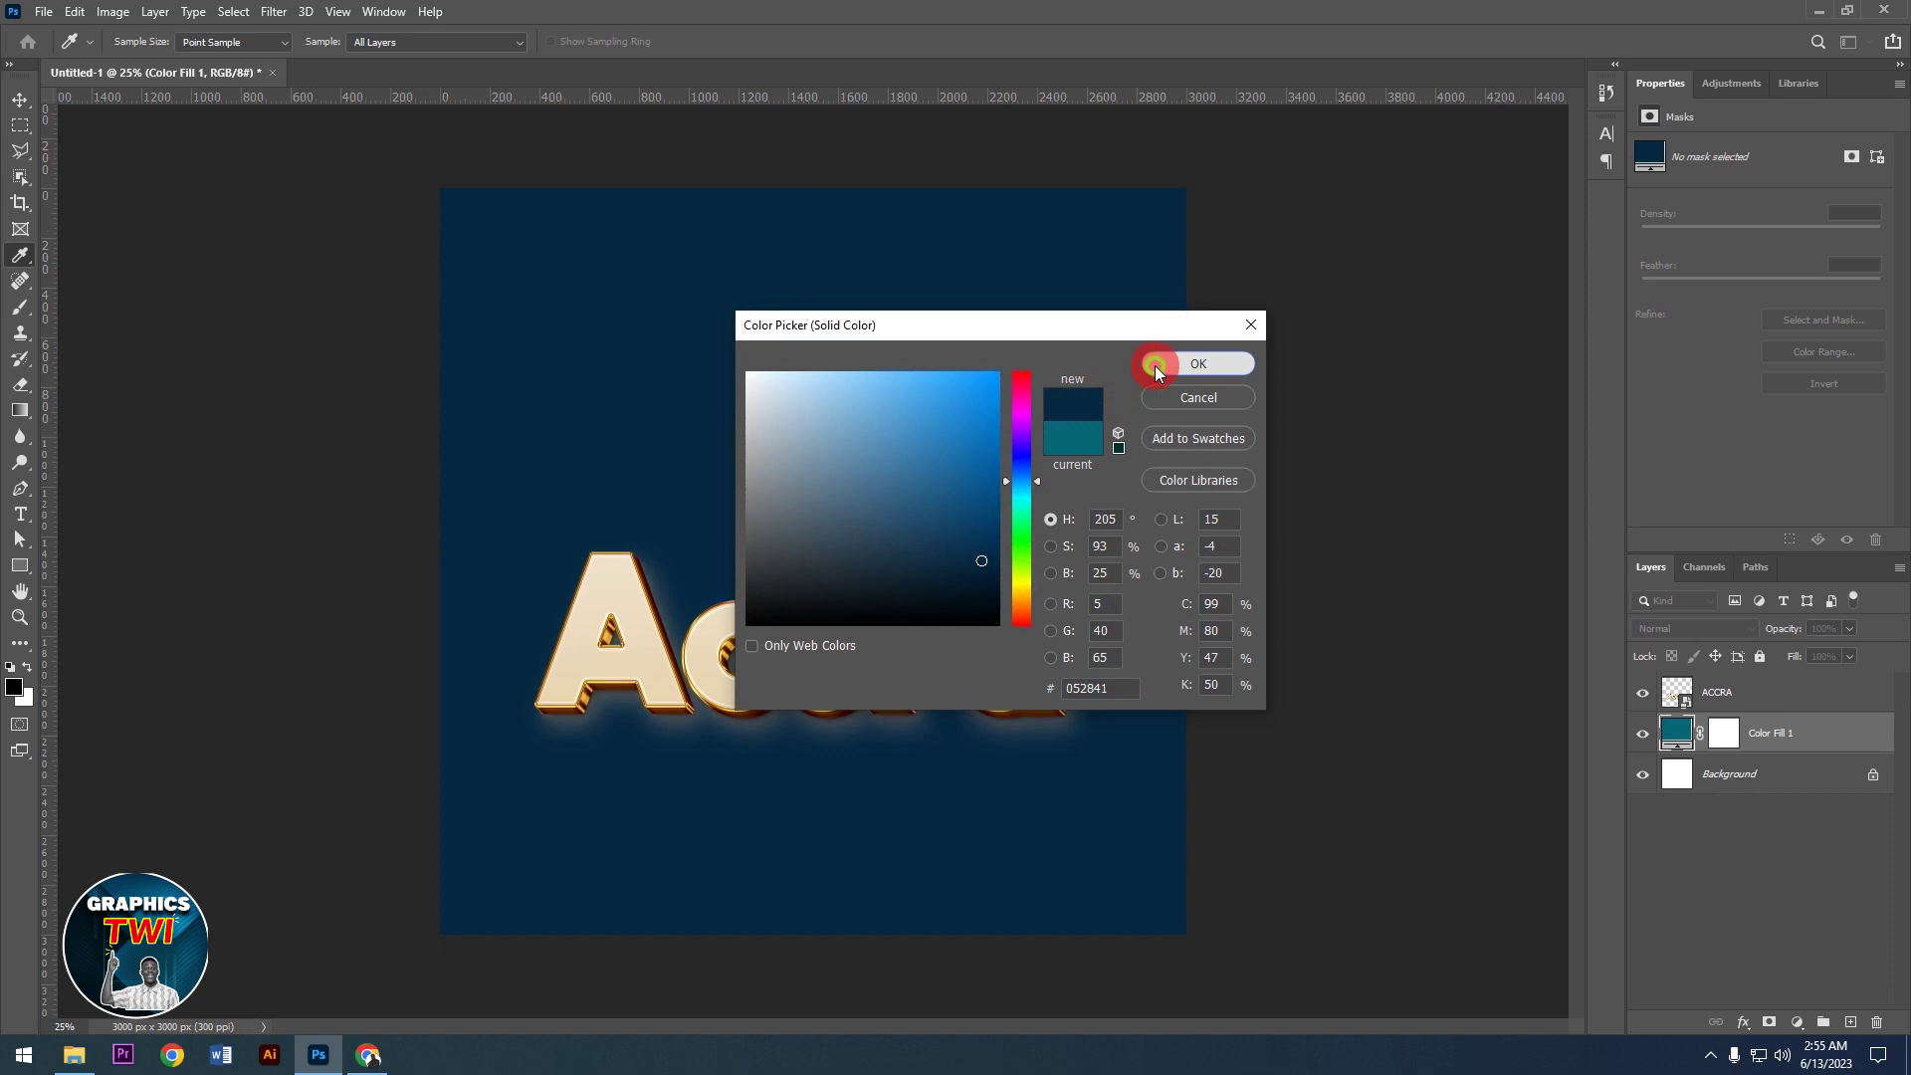
{"action": "left_click", "coordinate": [1194, 364]}
Step: Move the ACCRA layer near the canvas centre, at X 397 px, Y 869 px
{"action": "left_click_drag", "start_coordinate": [845, 466], "coordinate": [843, 461]}
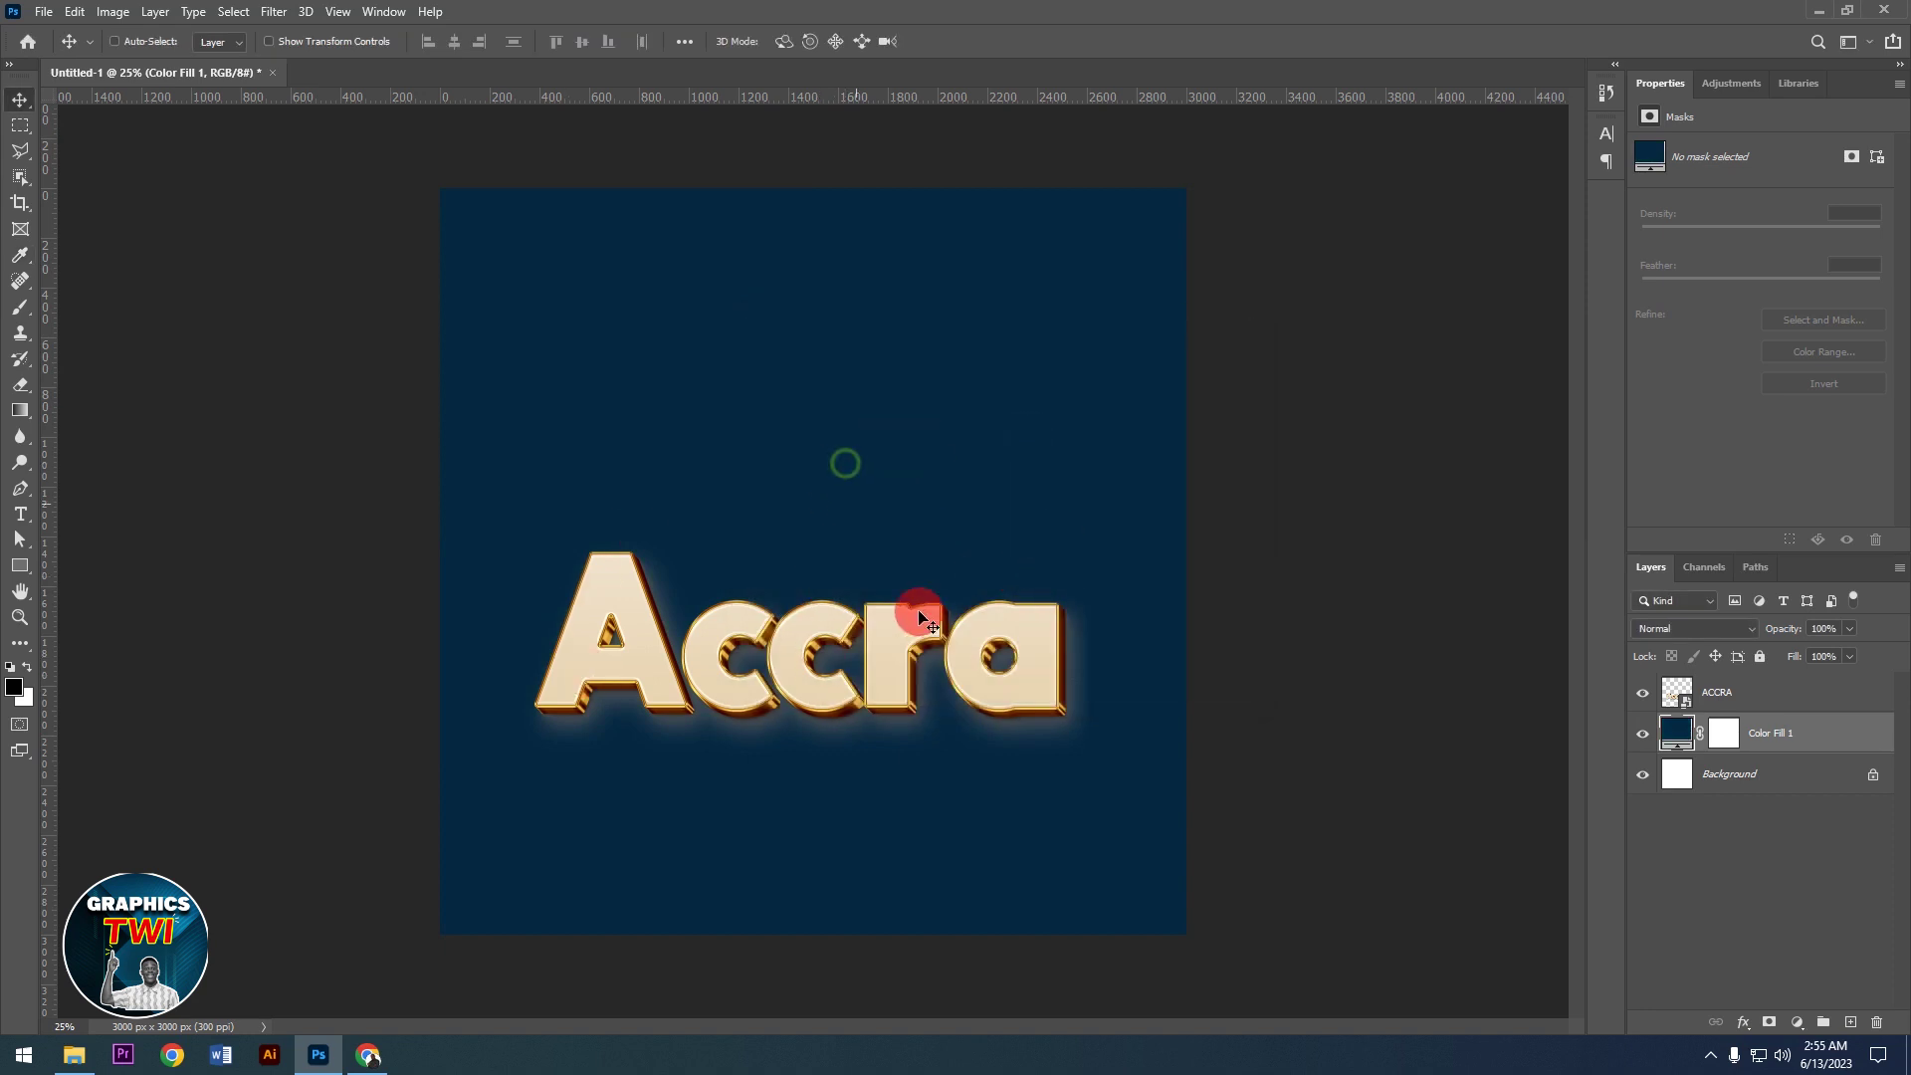
{"action": "left_click", "coordinate": [1722, 695]}
{"action": "mouse_move", "coordinate": [1008, 679]}
{"action": "left_mouse_down"}
{"action": "mouse_move", "coordinate": [970, 778]}
{"action": "mouse_move", "coordinate": [981, 815]}
{"action": "mouse_move", "coordinate": [1023, 751]}
{"action": "mouse_move", "coordinate": [1033, 527]}
{"action": "left_mouse_up"}
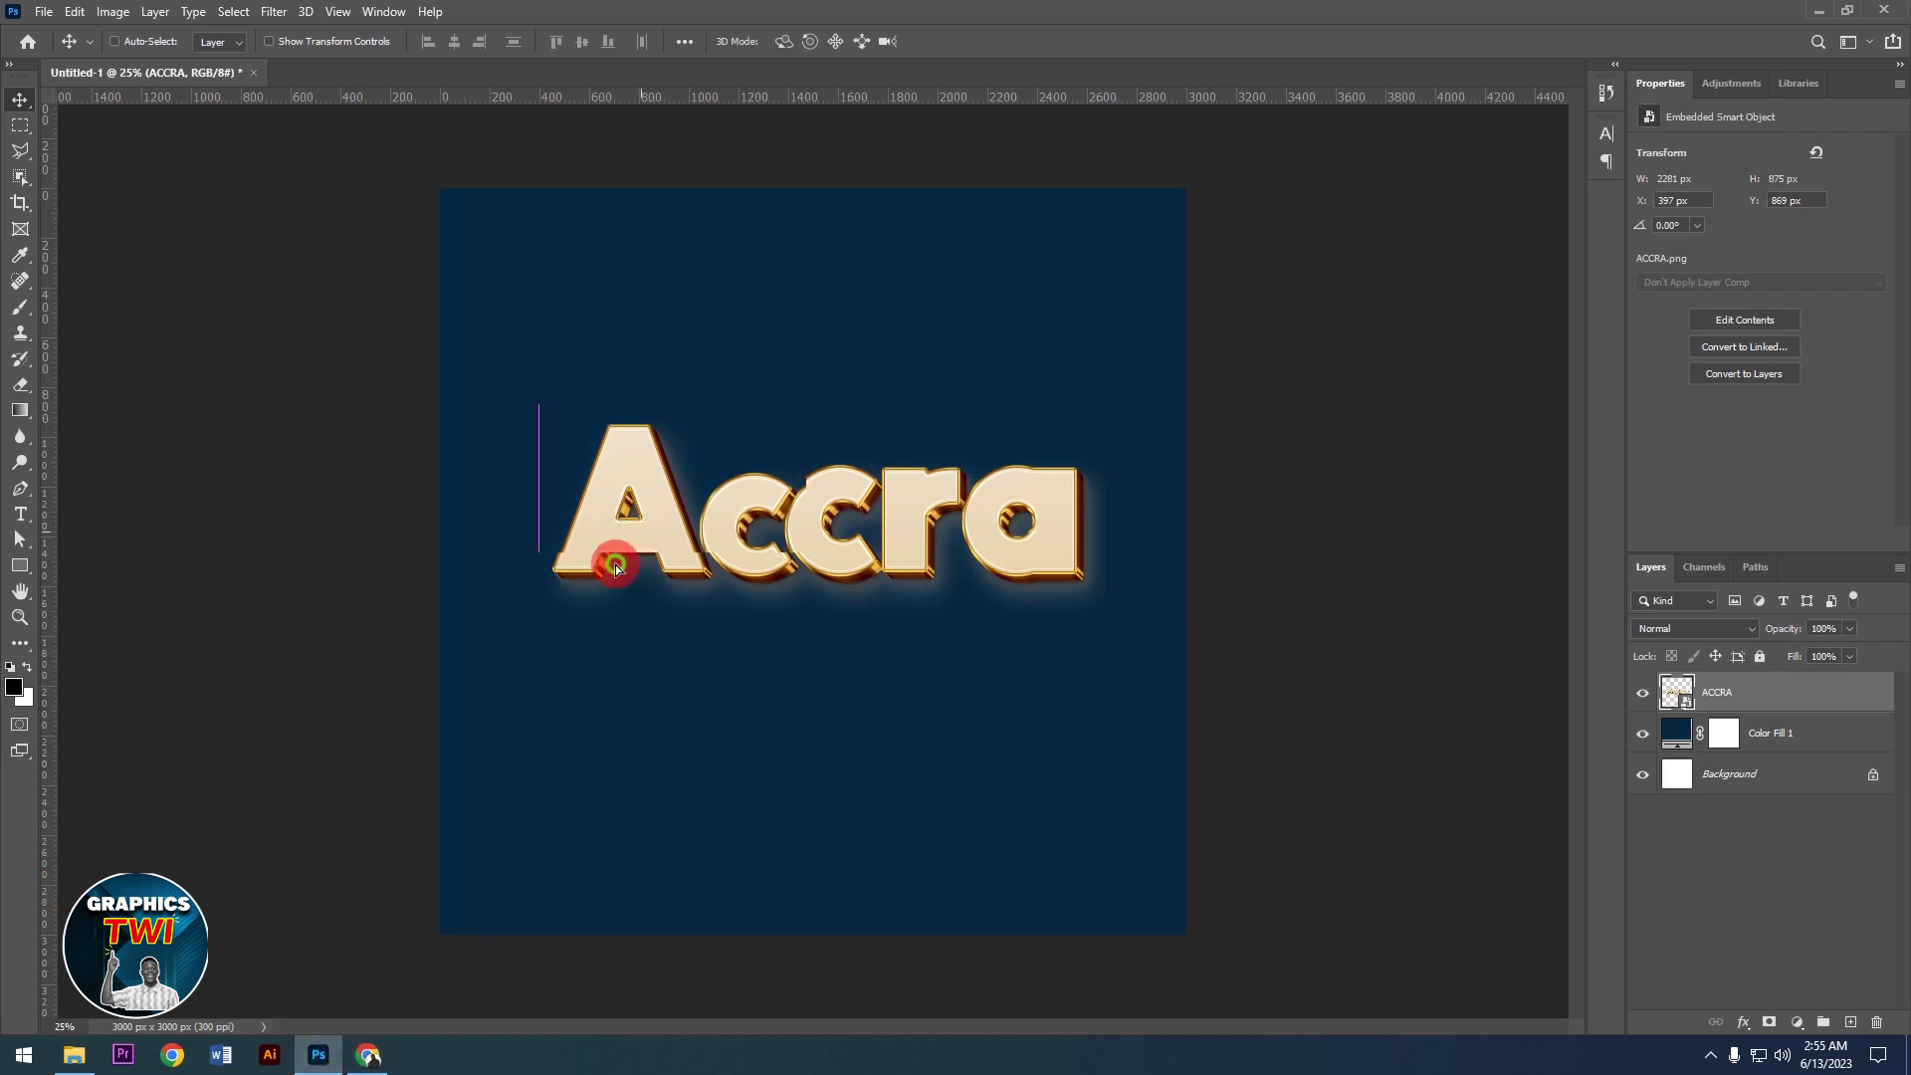
{"action": "left_click_drag", "start_coordinate": [615, 564], "coordinate": [587, 609]}
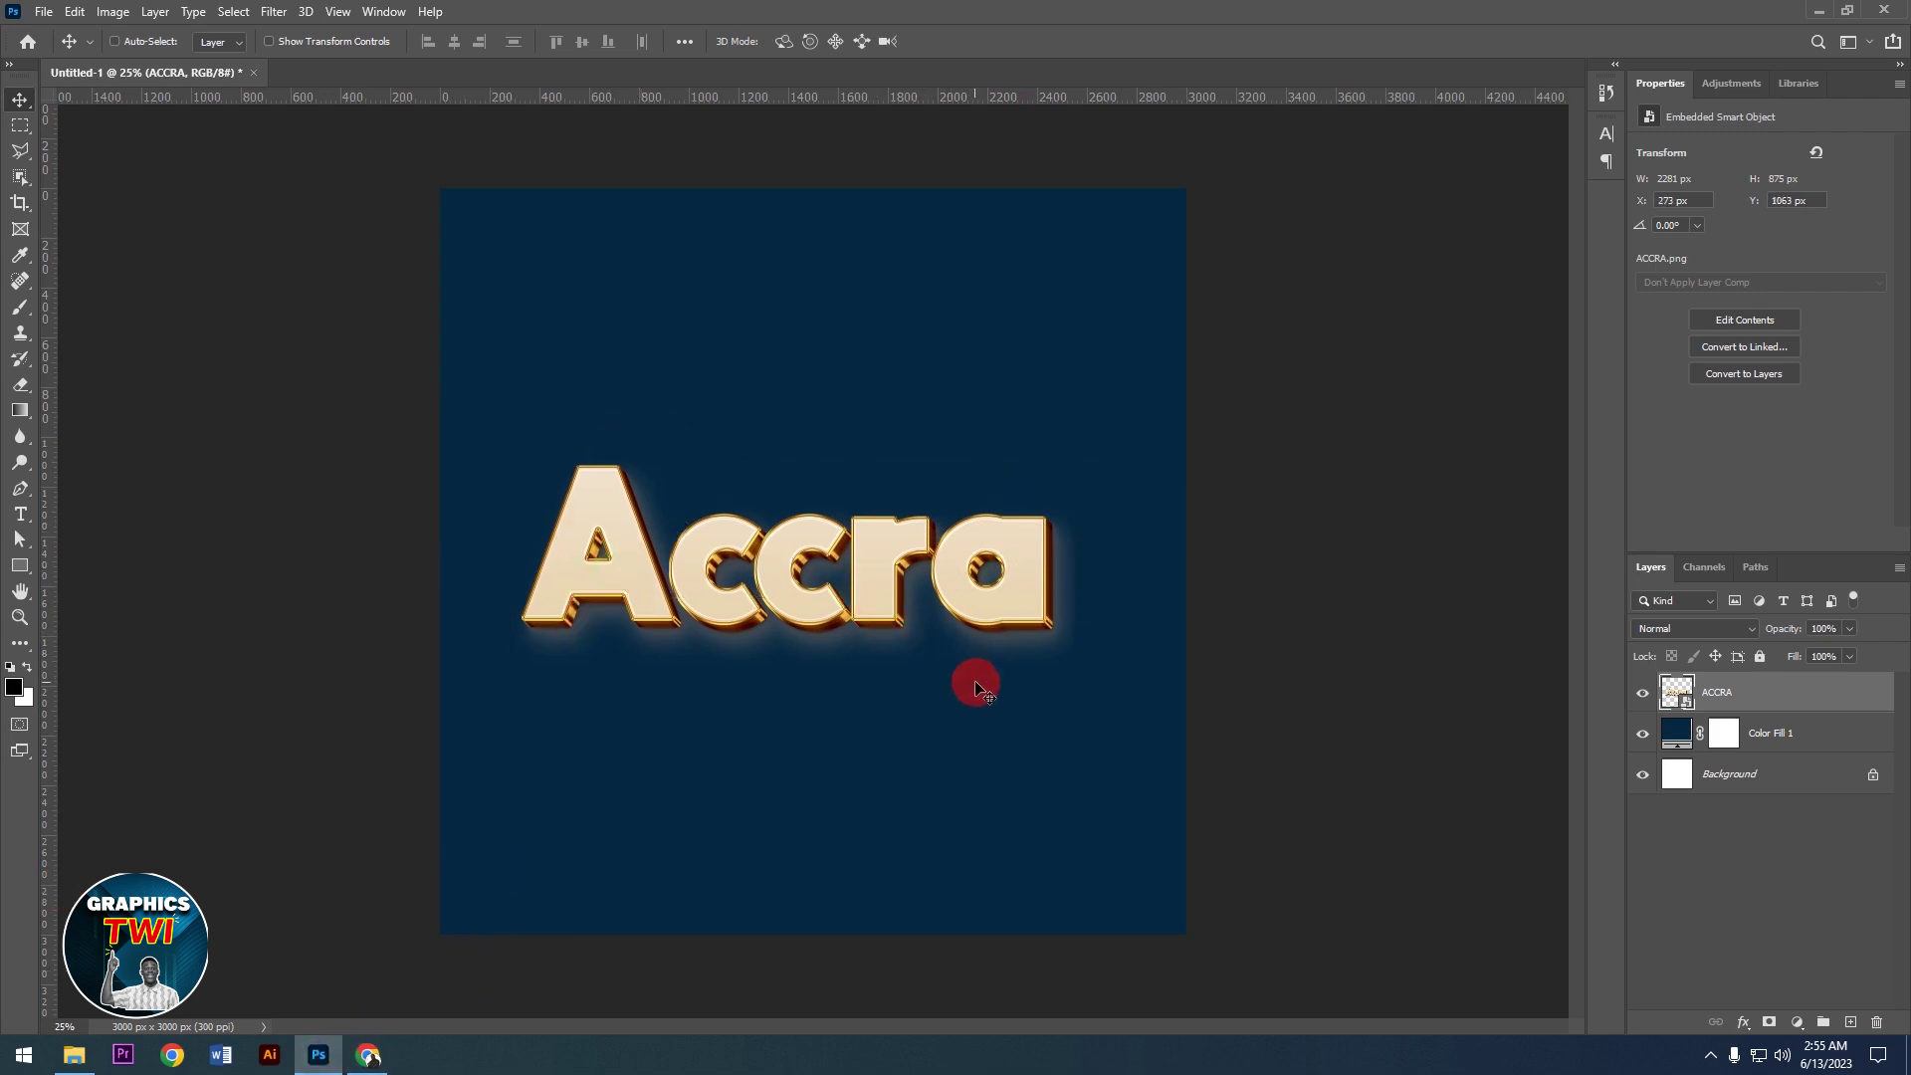